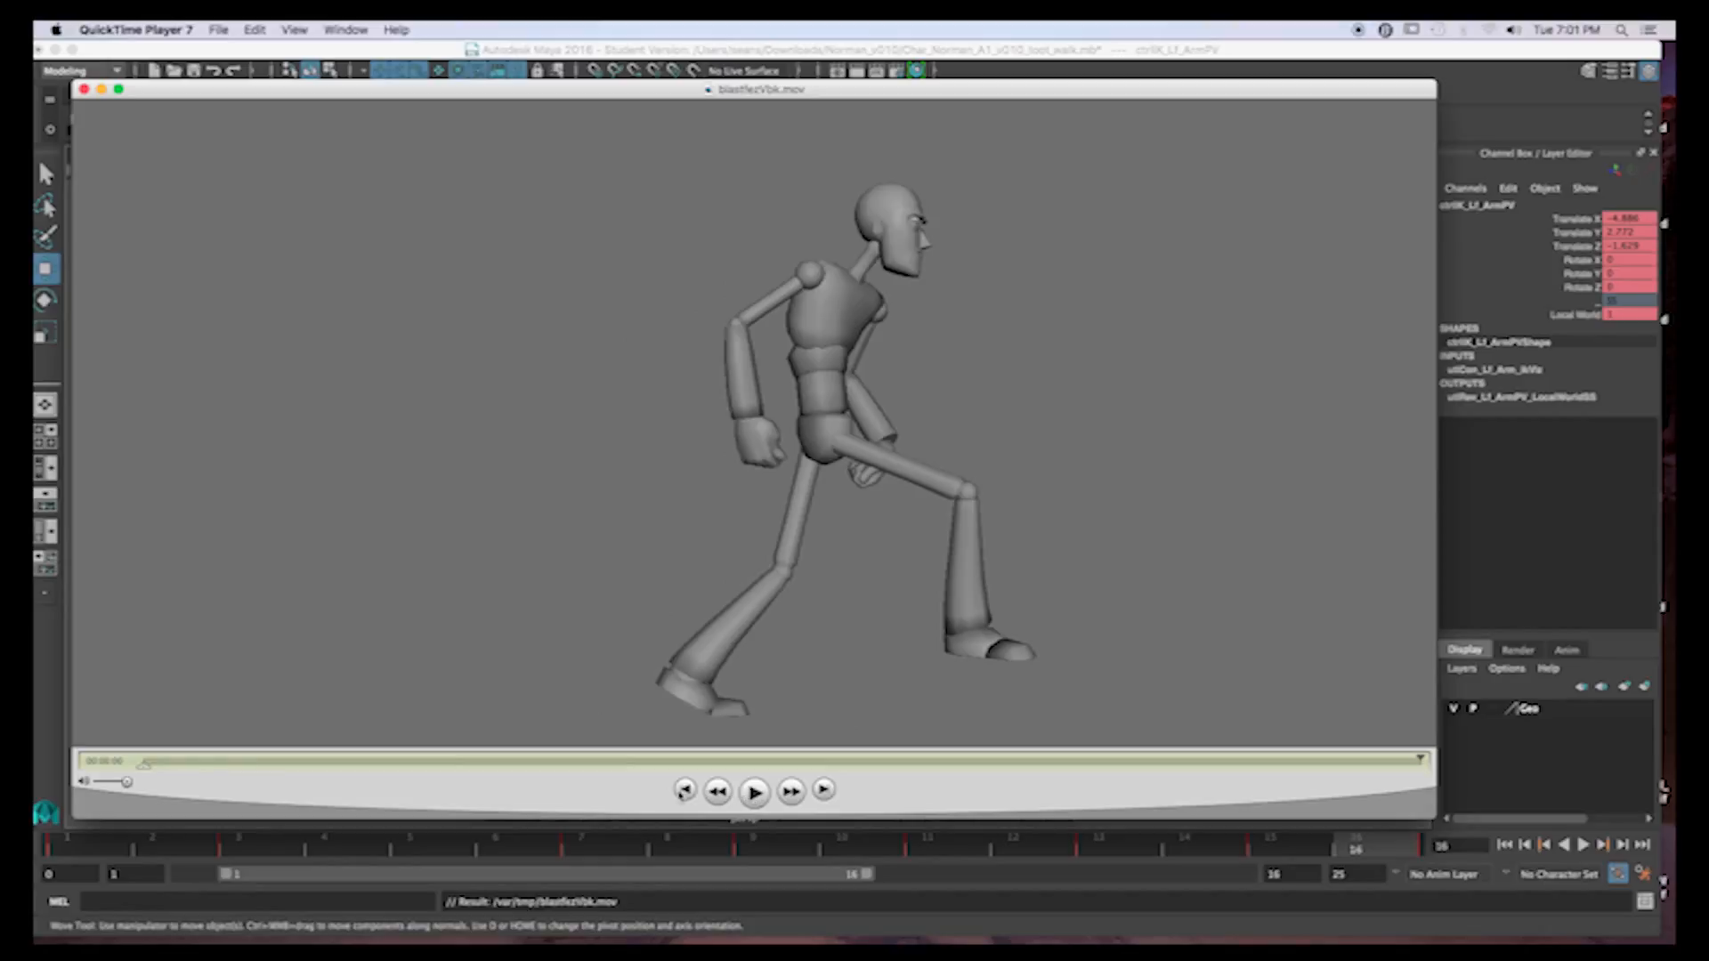
# Replay the blasttezVbk.mov playblast several times from the start to review the walk animation
pyautogui.click(754, 792)
pyautogui.click(684, 790)
pyautogui.click(754, 793)
pyautogui.click(685, 791)
pyautogui.click(754, 792)
pyautogui.click(685, 791)
pyautogui.click(754, 792)
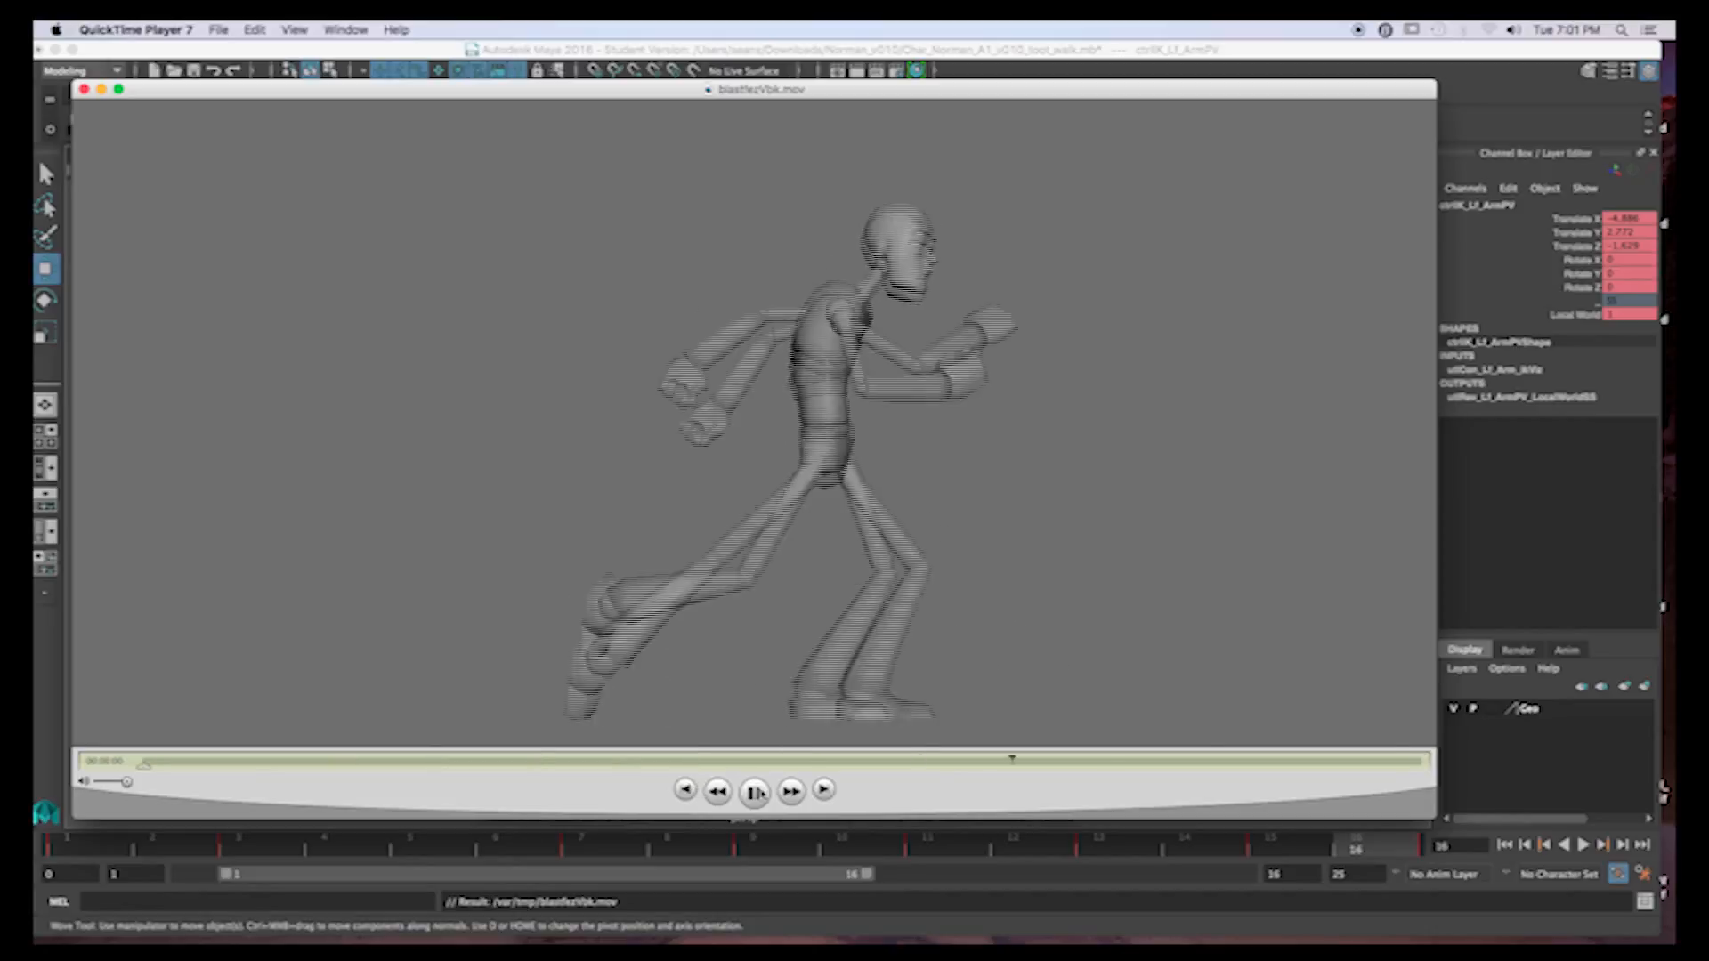
pyautogui.click(684, 790)
pyautogui.click(754, 792)
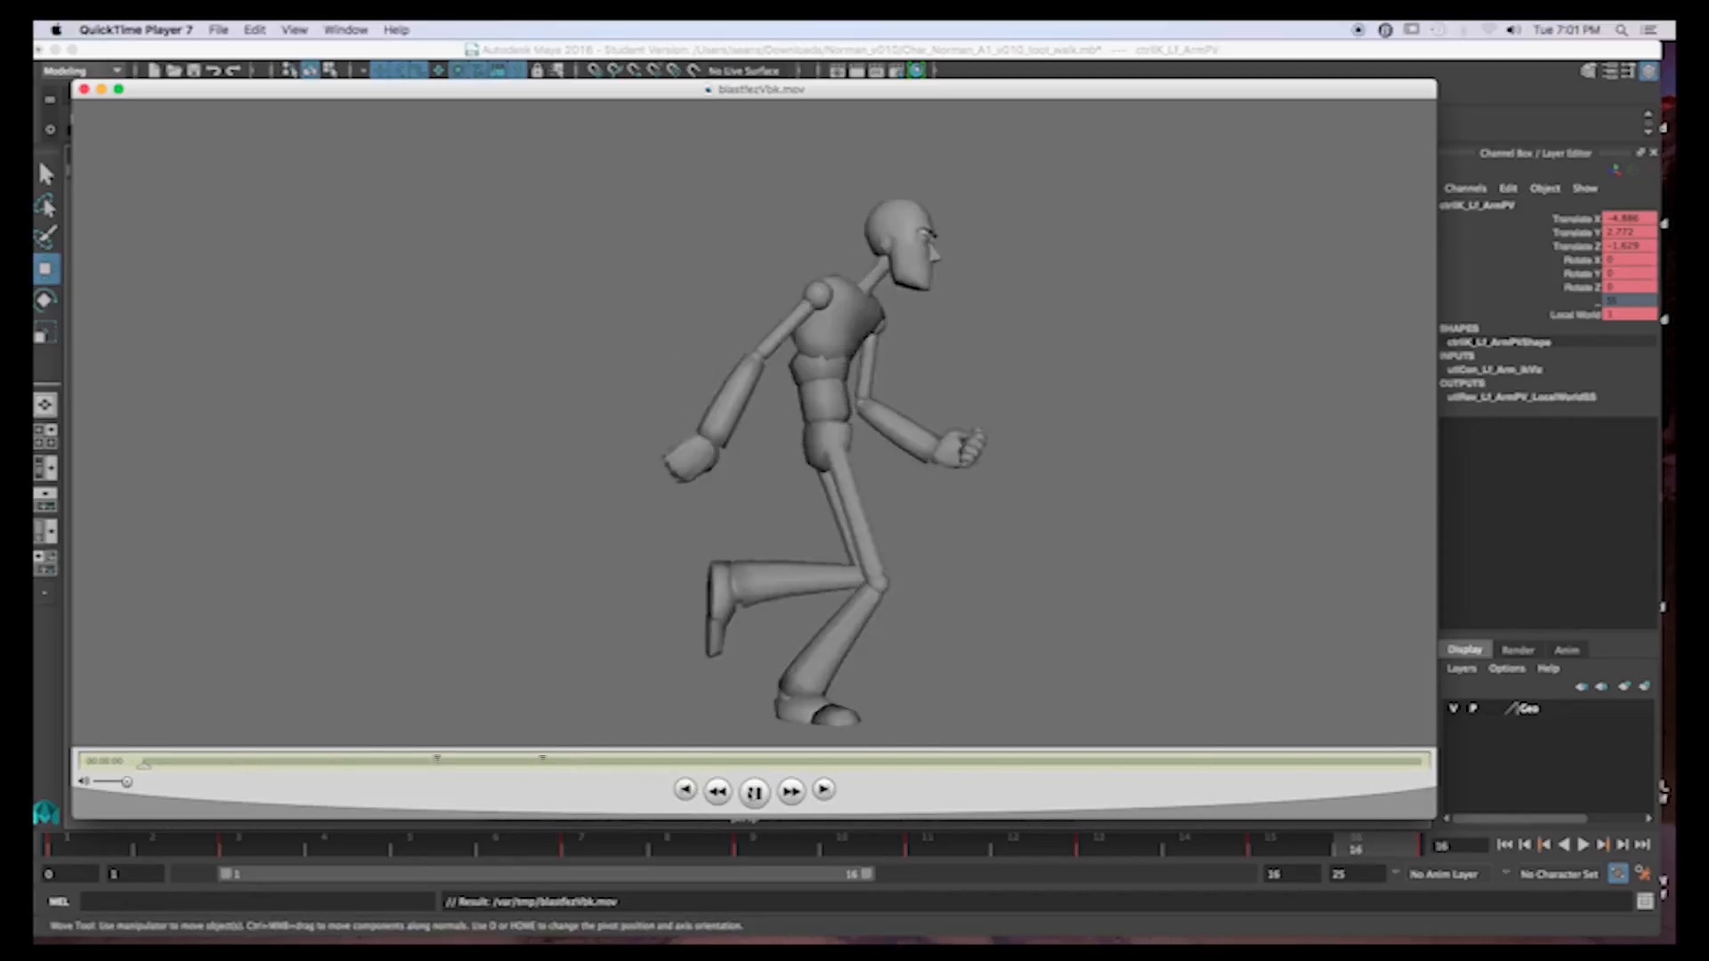
pyautogui.click(687, 790)
pyautogui.click(748, 793)
pyautogui.click(685, 790)
pyautogui.click(752, 793)
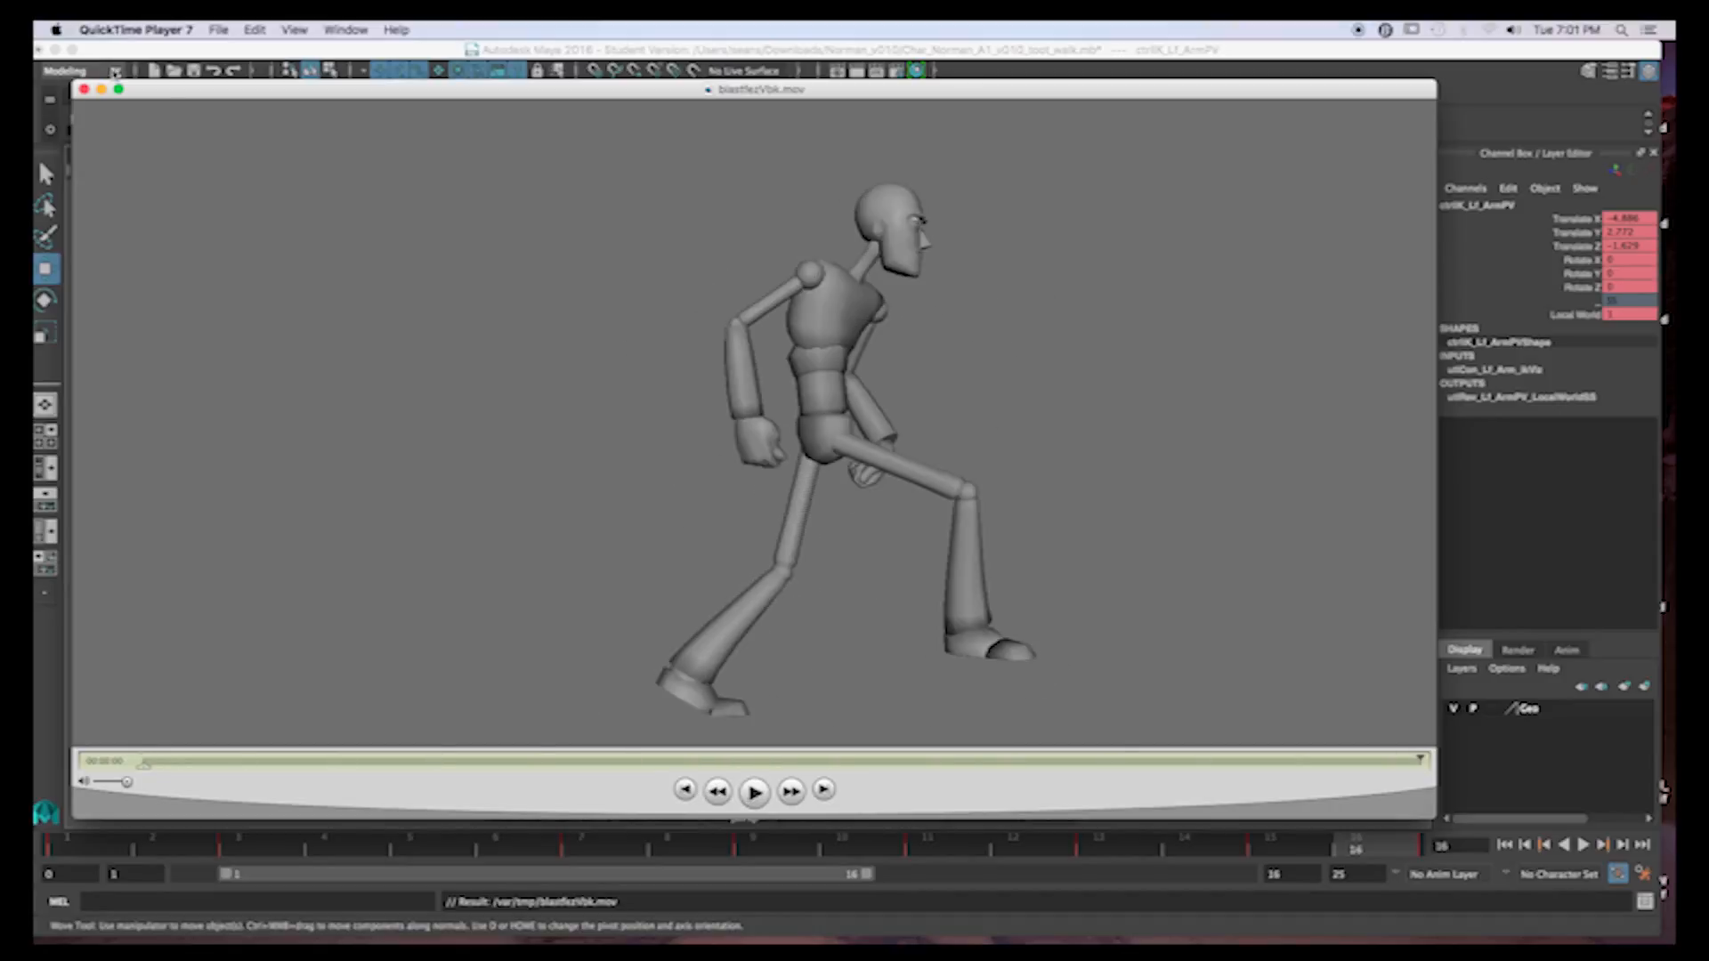
# Close both playblast movies, return to the Maya scene and extend the playback range to end at frame 17
pyautogui.click(83, 89)
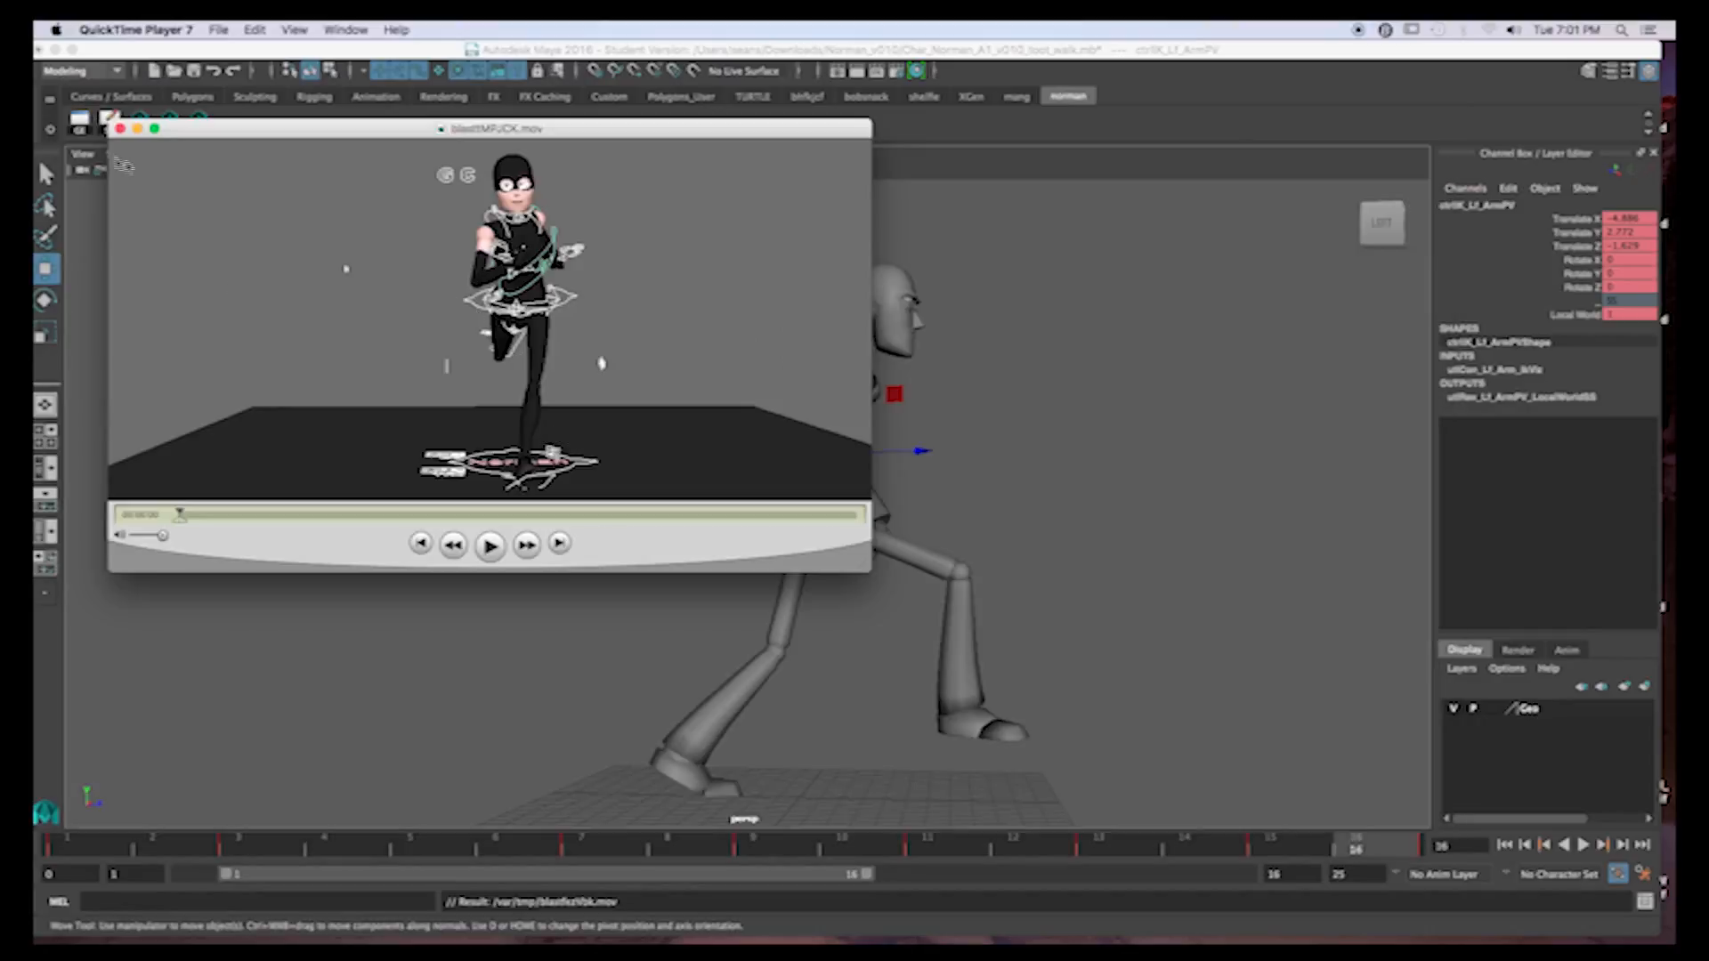
pyautogui.click(121, 130)
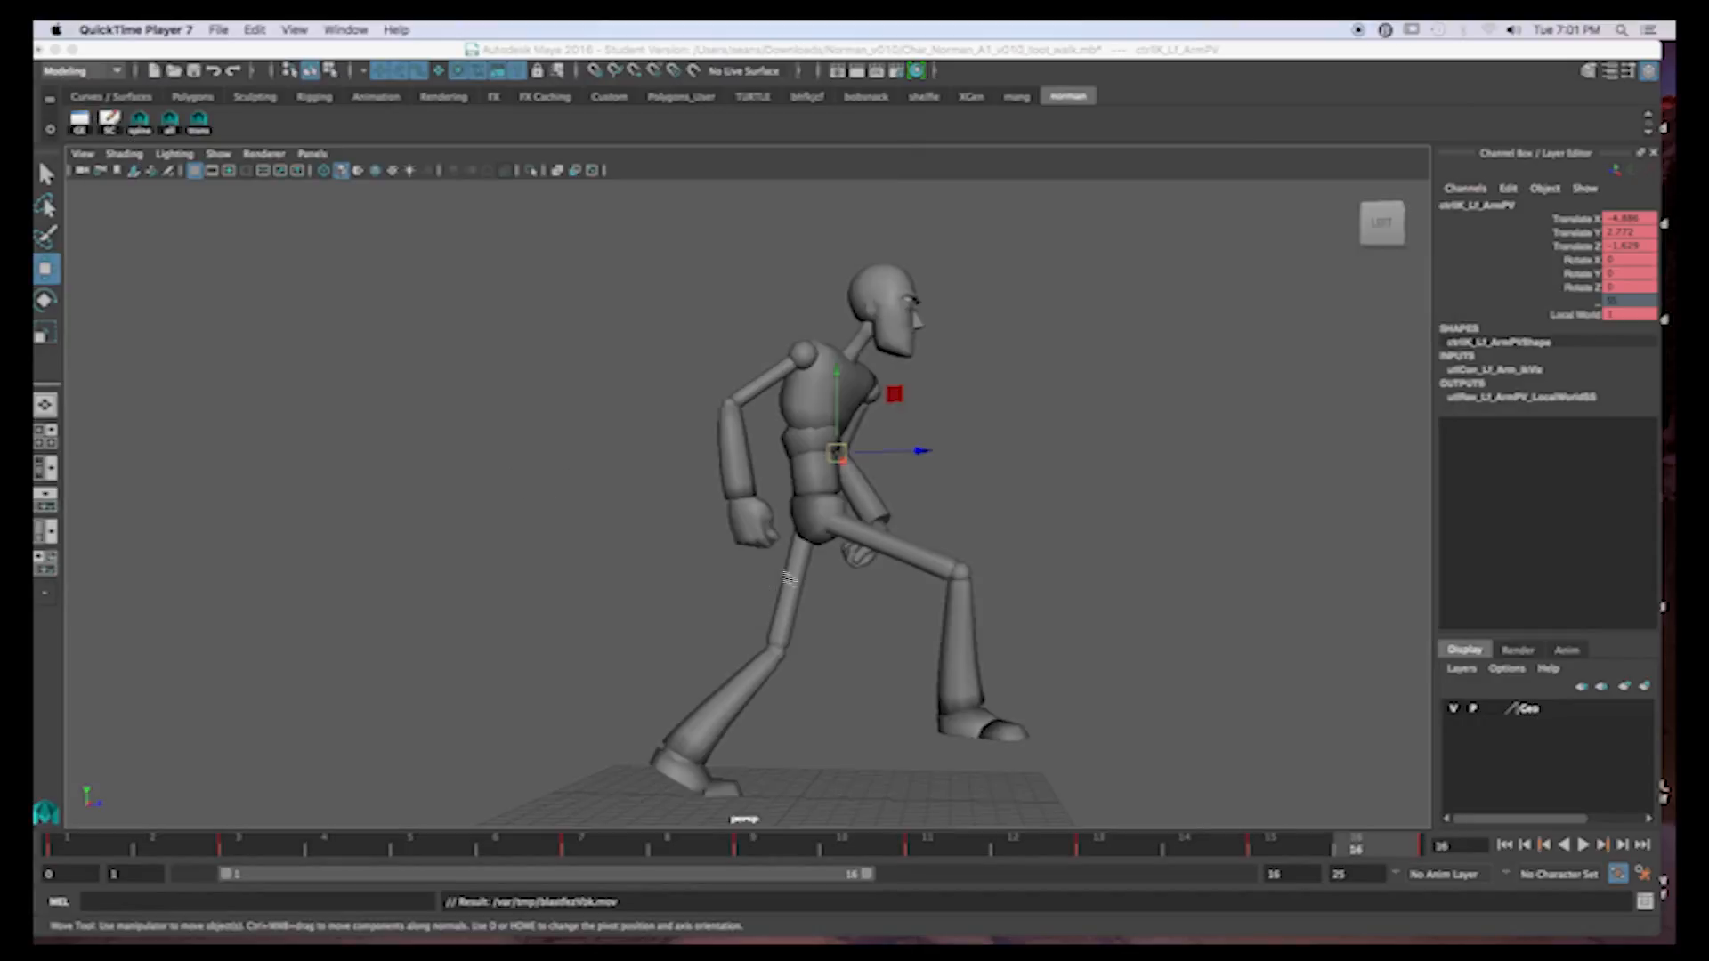
pyautogui.click(1302, 857)
pyautogui.click(1356, 856)
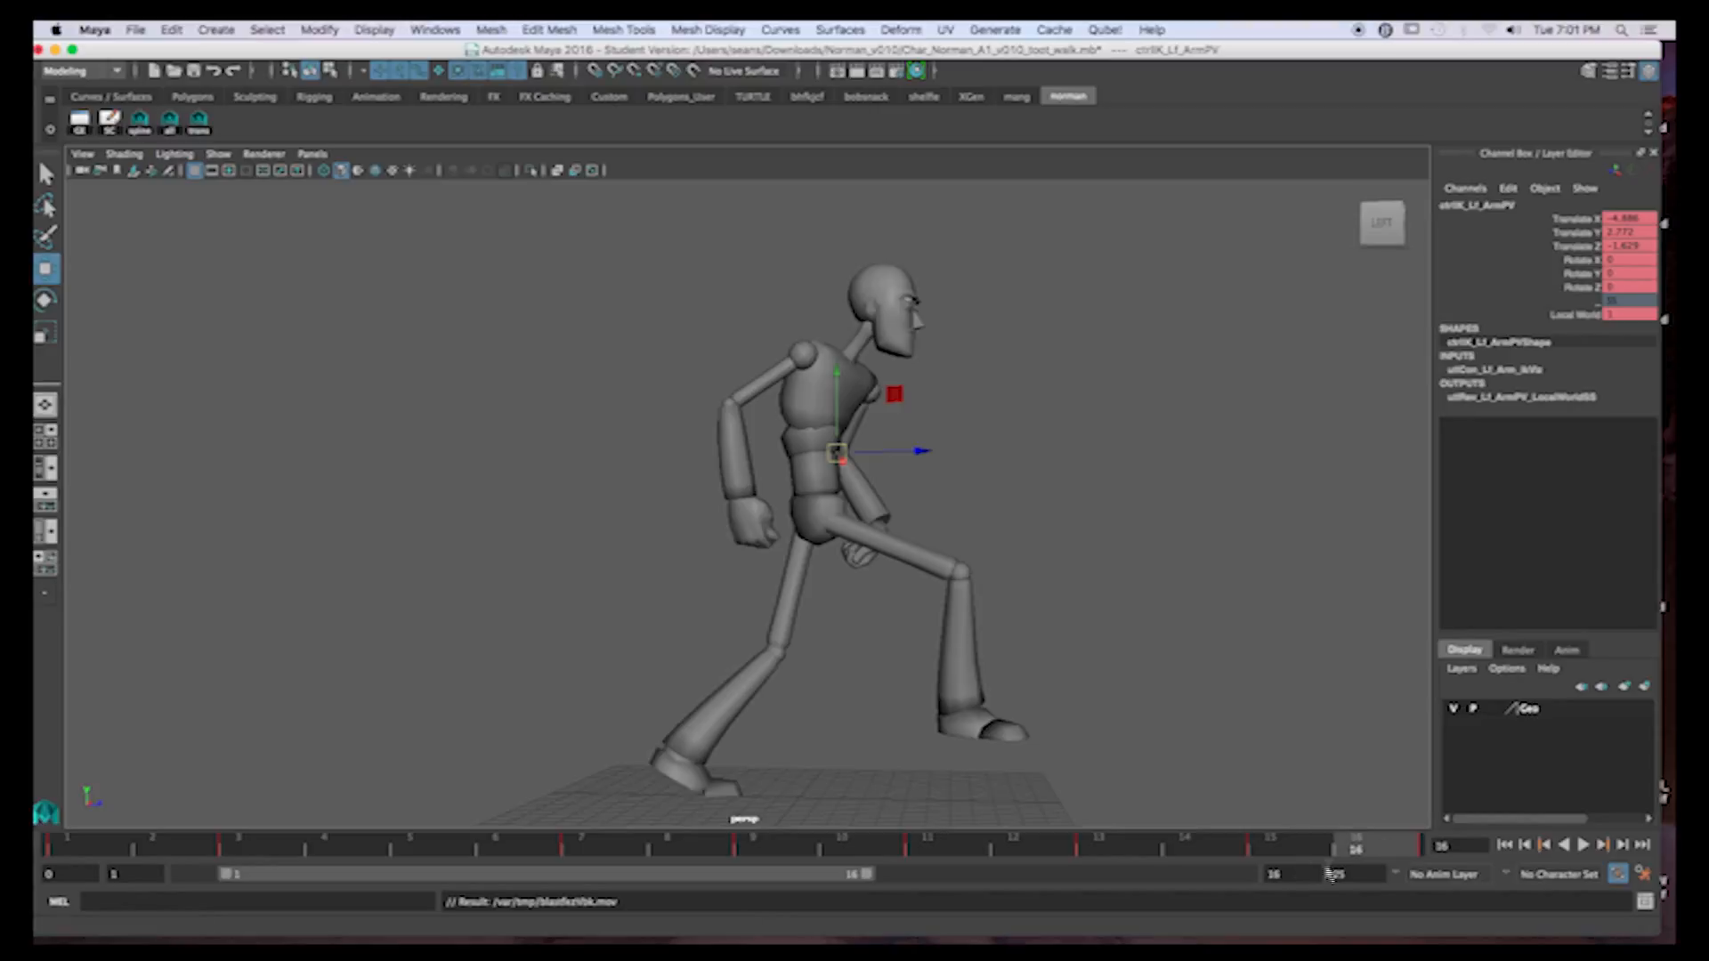
pyautogui.click(79, 853)
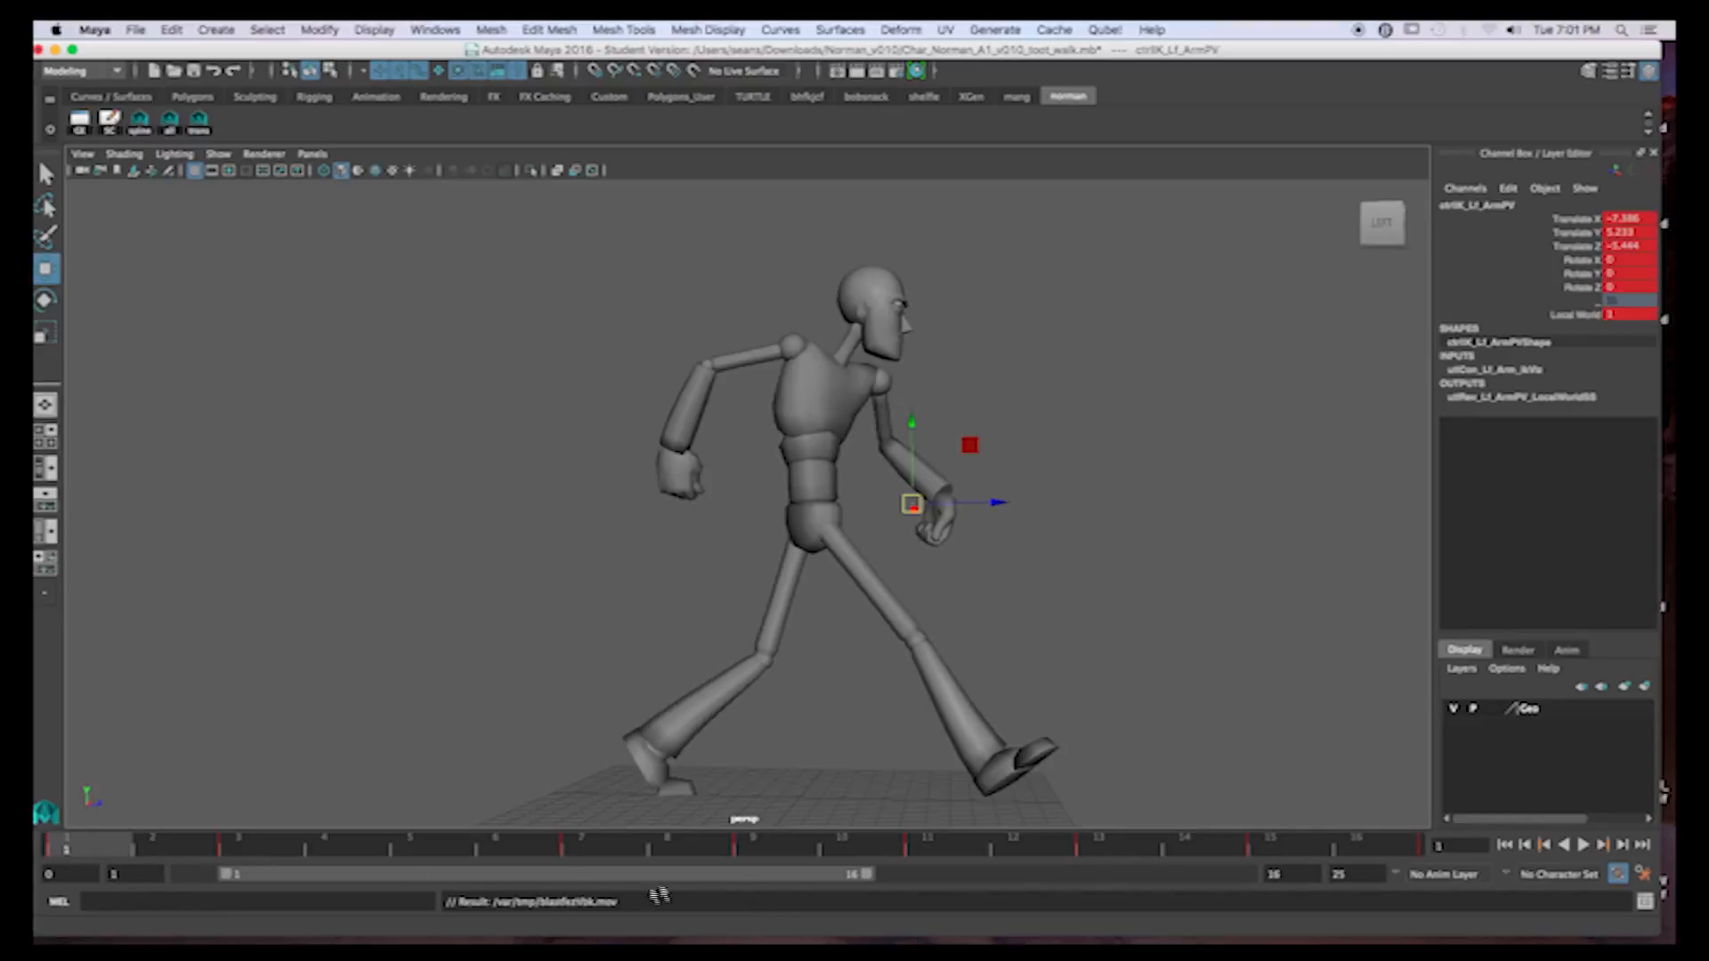
pyautogui.moveTo(876, 879); pyautogui.dragTo(893, 877)
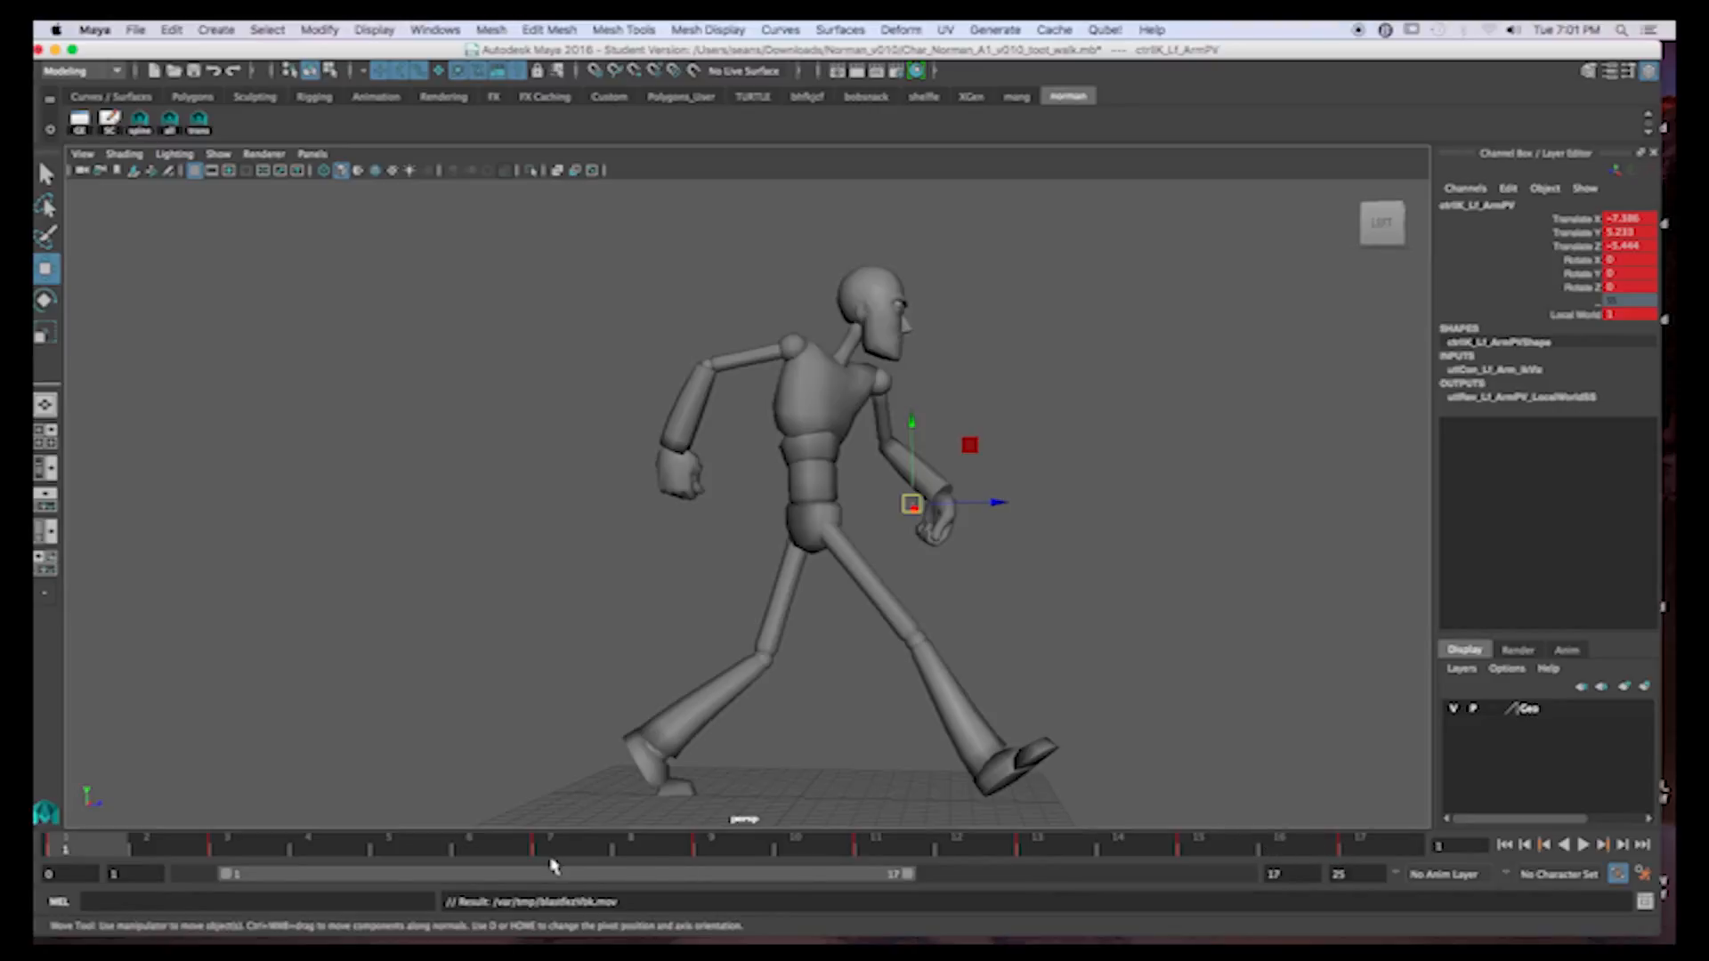
# Select all of the rig's controls and key the frame 1 pose at frame 17 to close the cycle
pyautogui.click(229, 846)
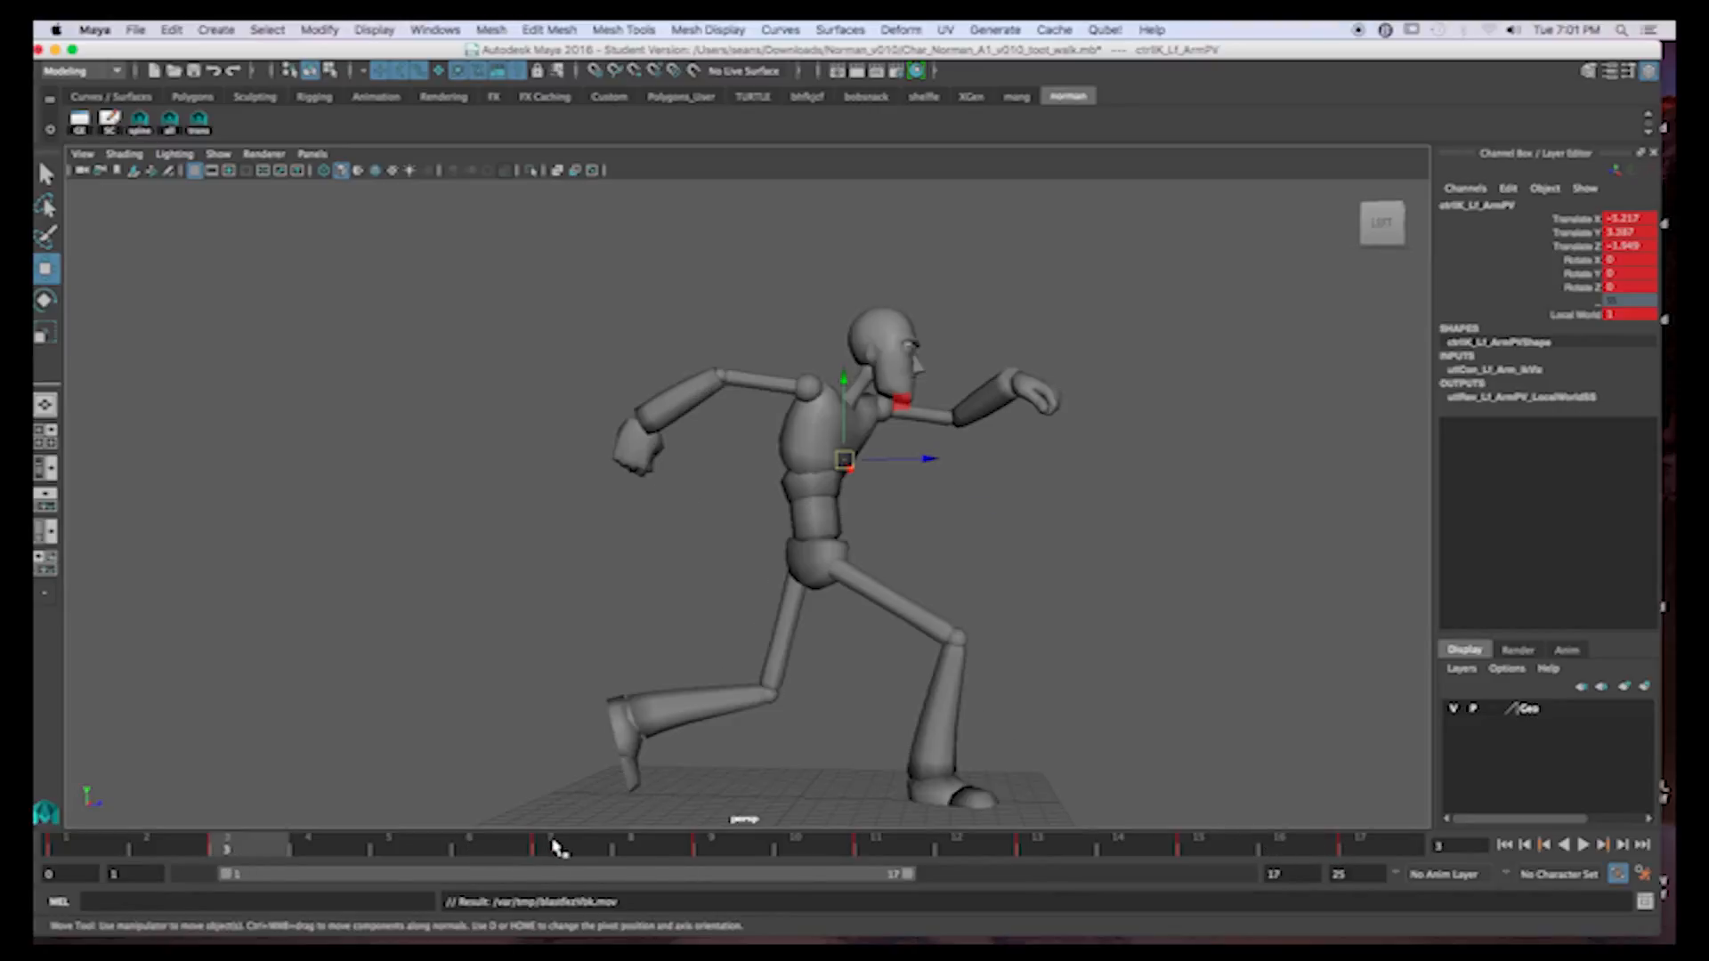
pyautogui.click(553, 846)
pyautogui.click(472, 496)
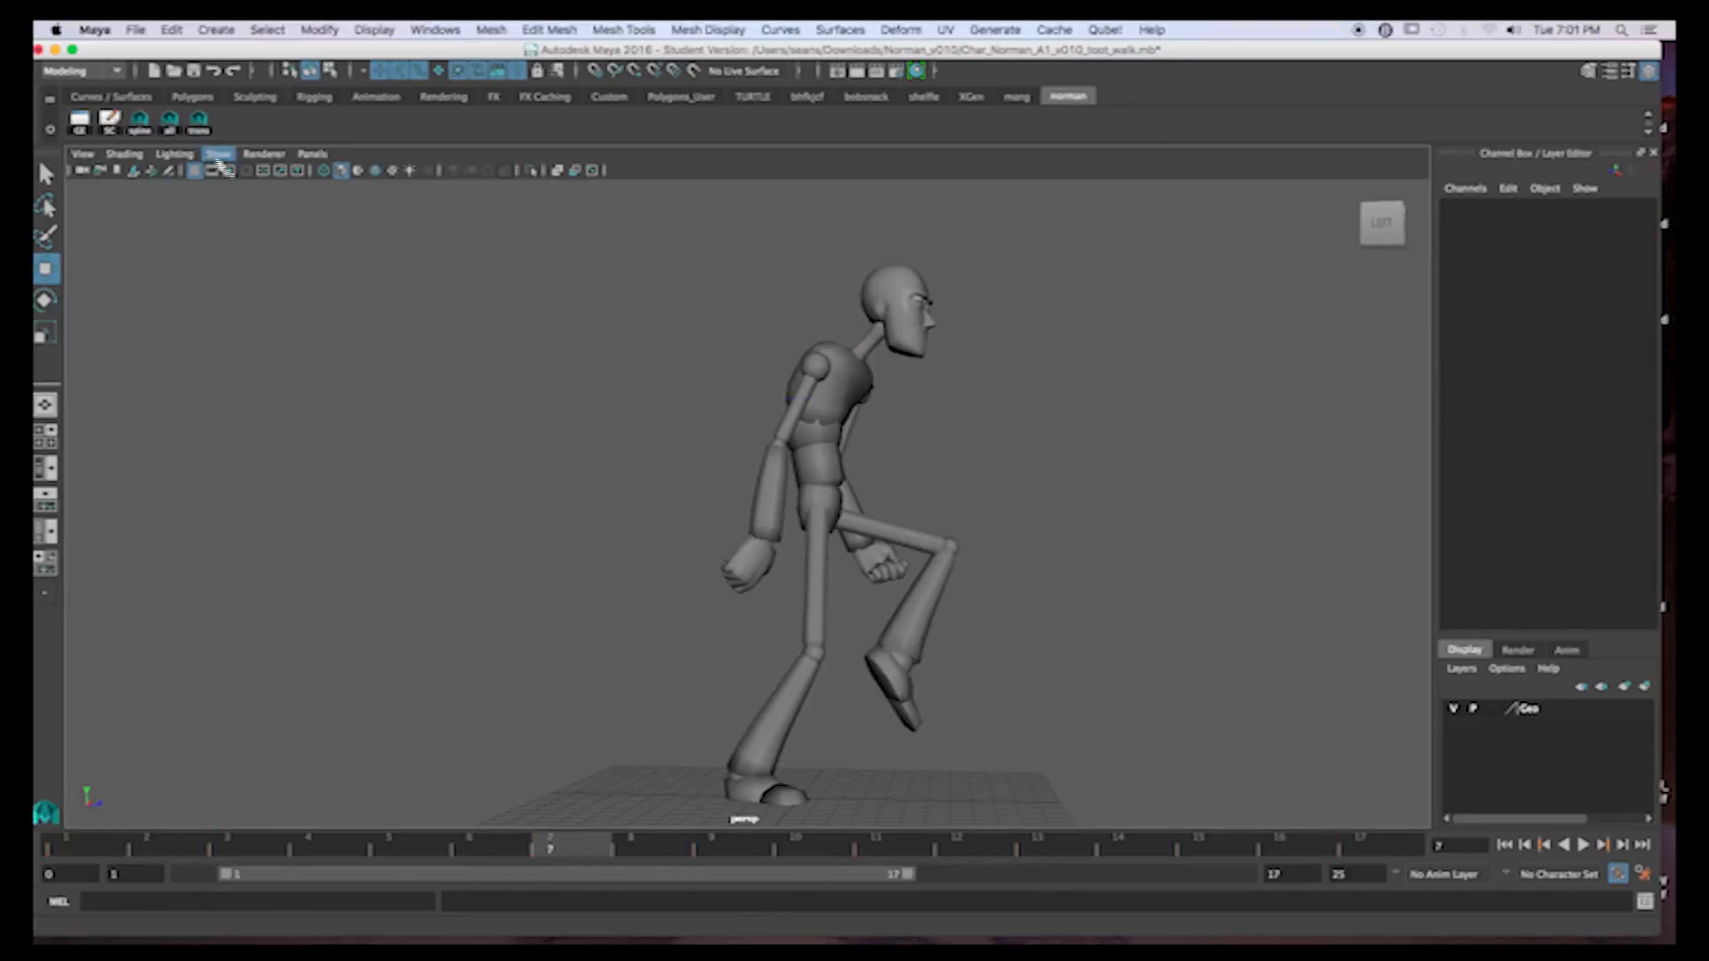
pyautogui.click(175, 130)
pyautogui.click(108, 850)
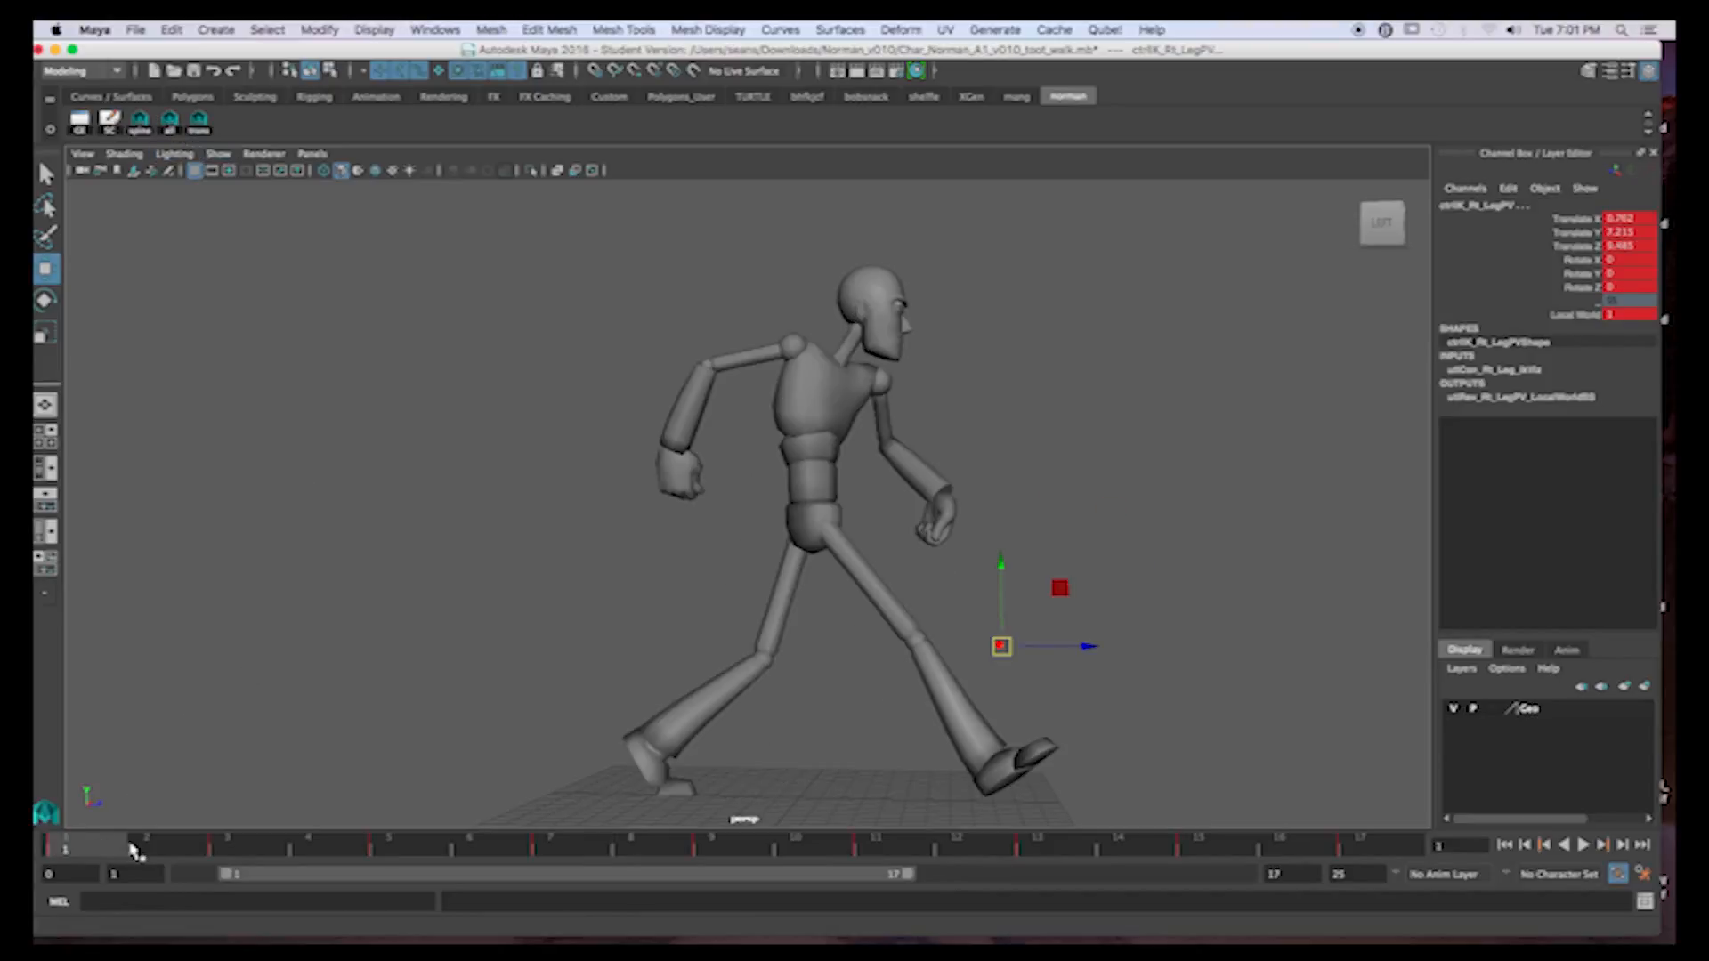
pyautogui.press('s')
# Play and scrub the walk cycle to examine the poses over the opening frames
pyautogui.hotkey('alt', 'v')
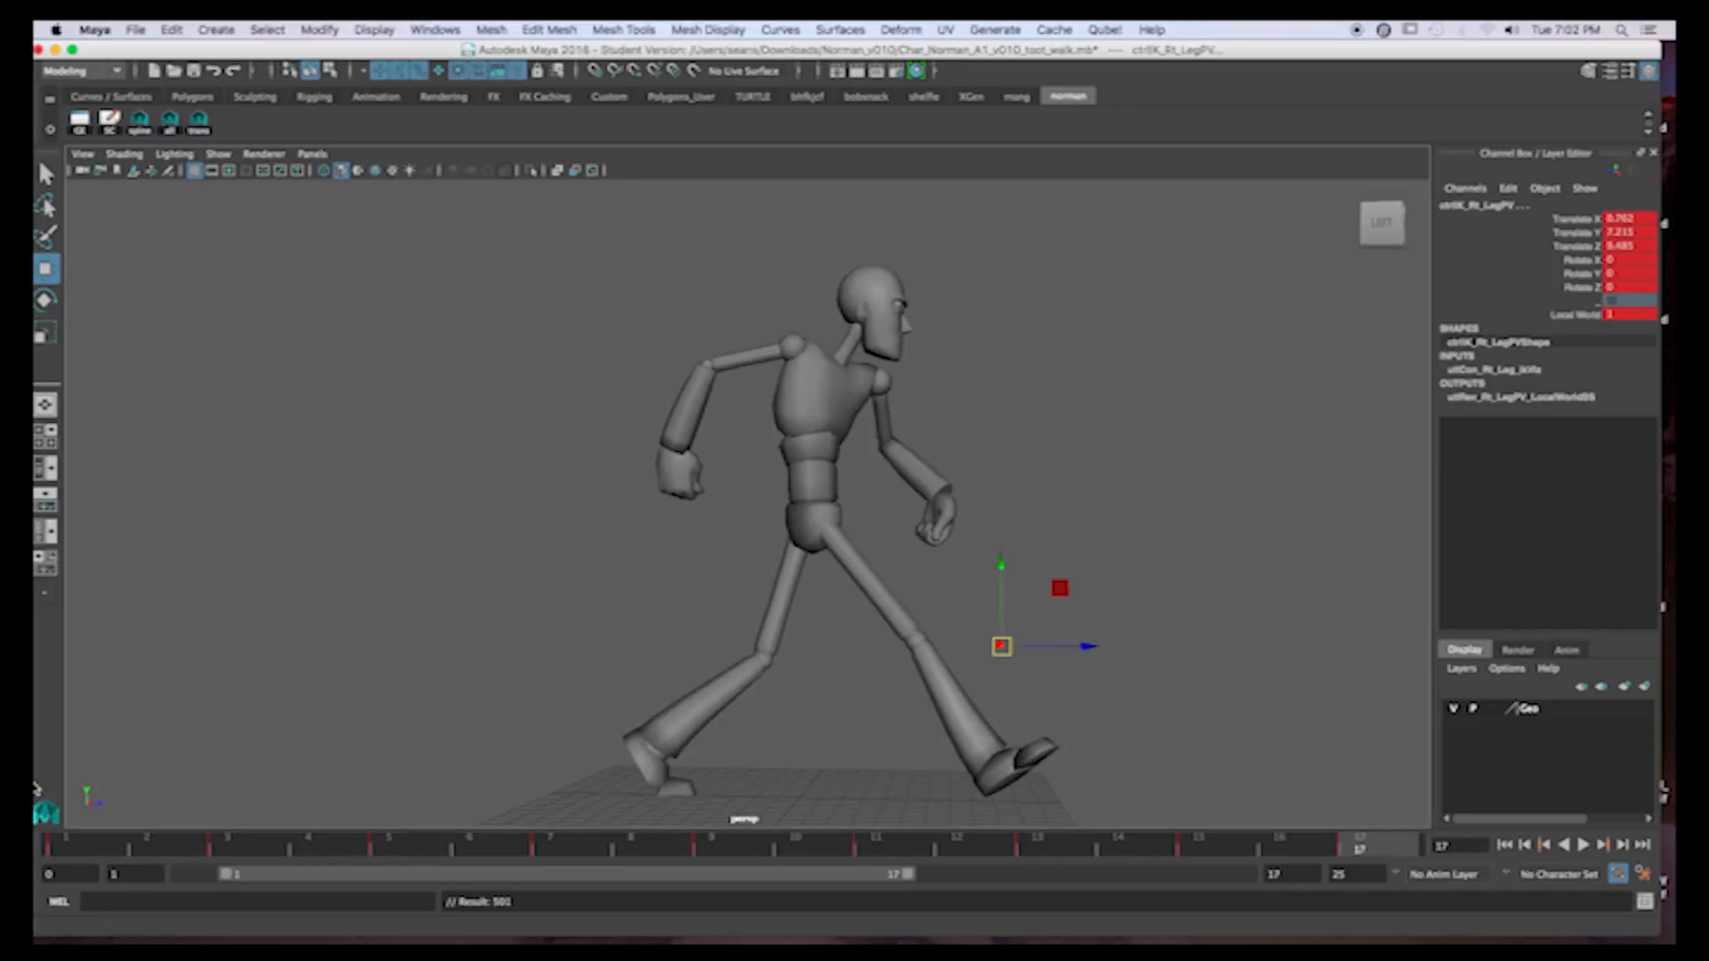
pyautogui.moveTo(85, 847); pyautogui.dragTo(587, 850)
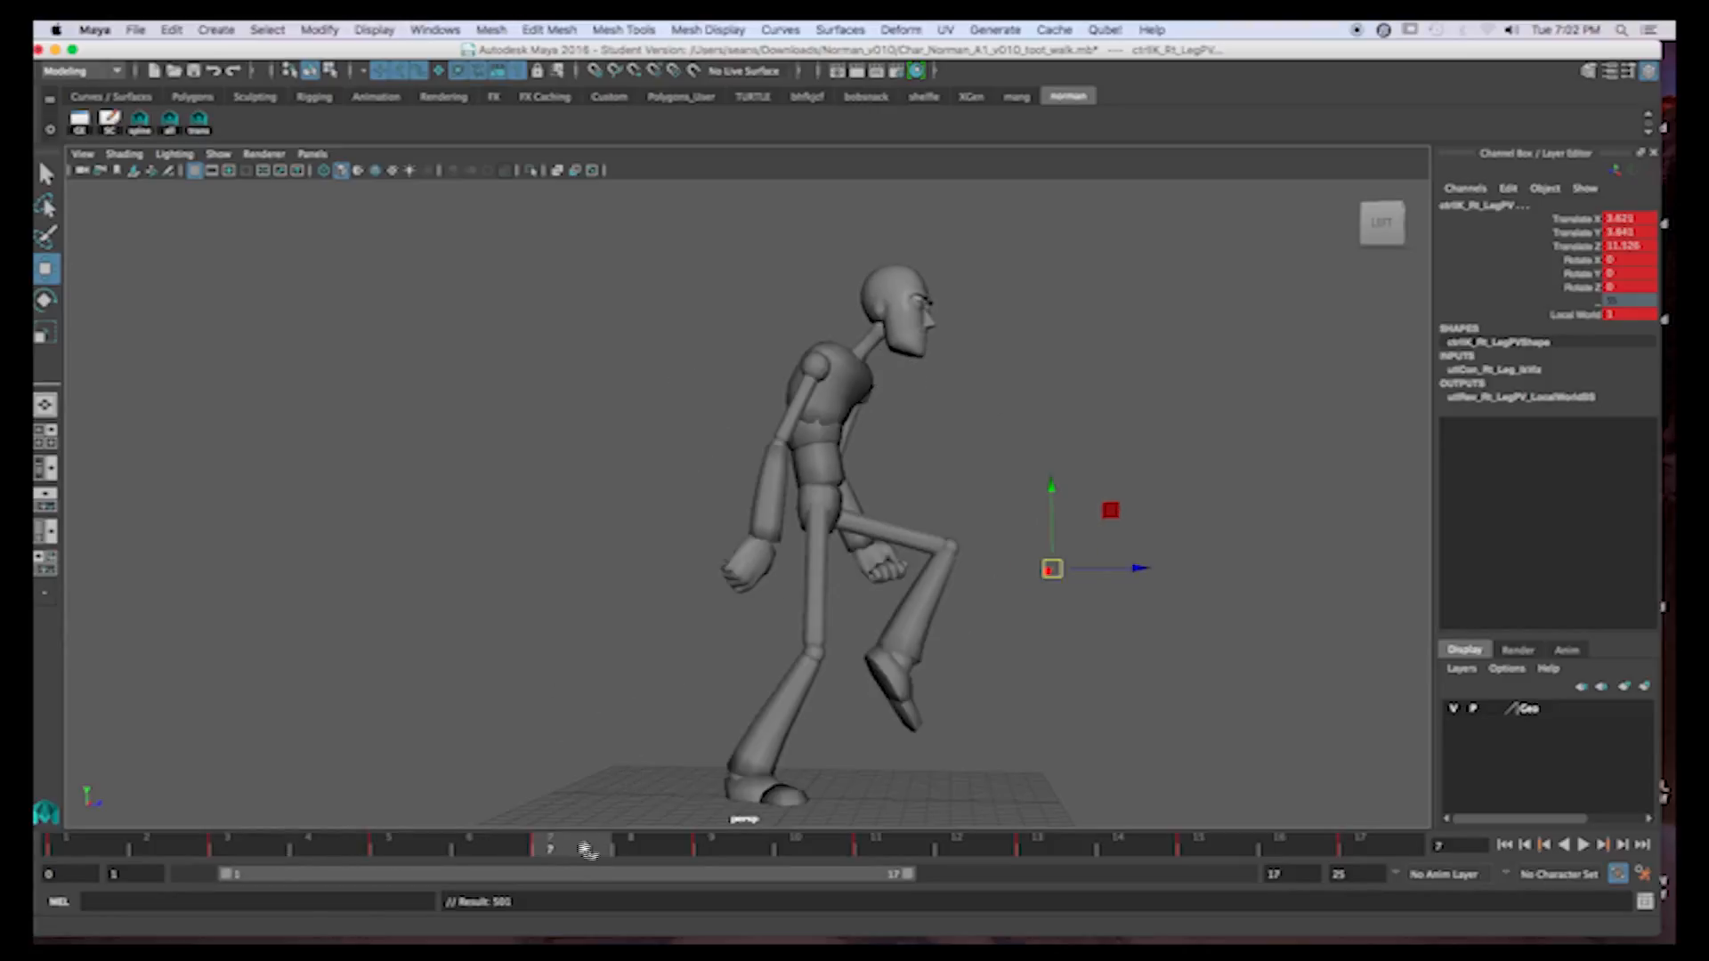
pyautogui.click(87, 842)
pyautogui.moveTo(157, 855); pyautogui.dragTo(256, 850)
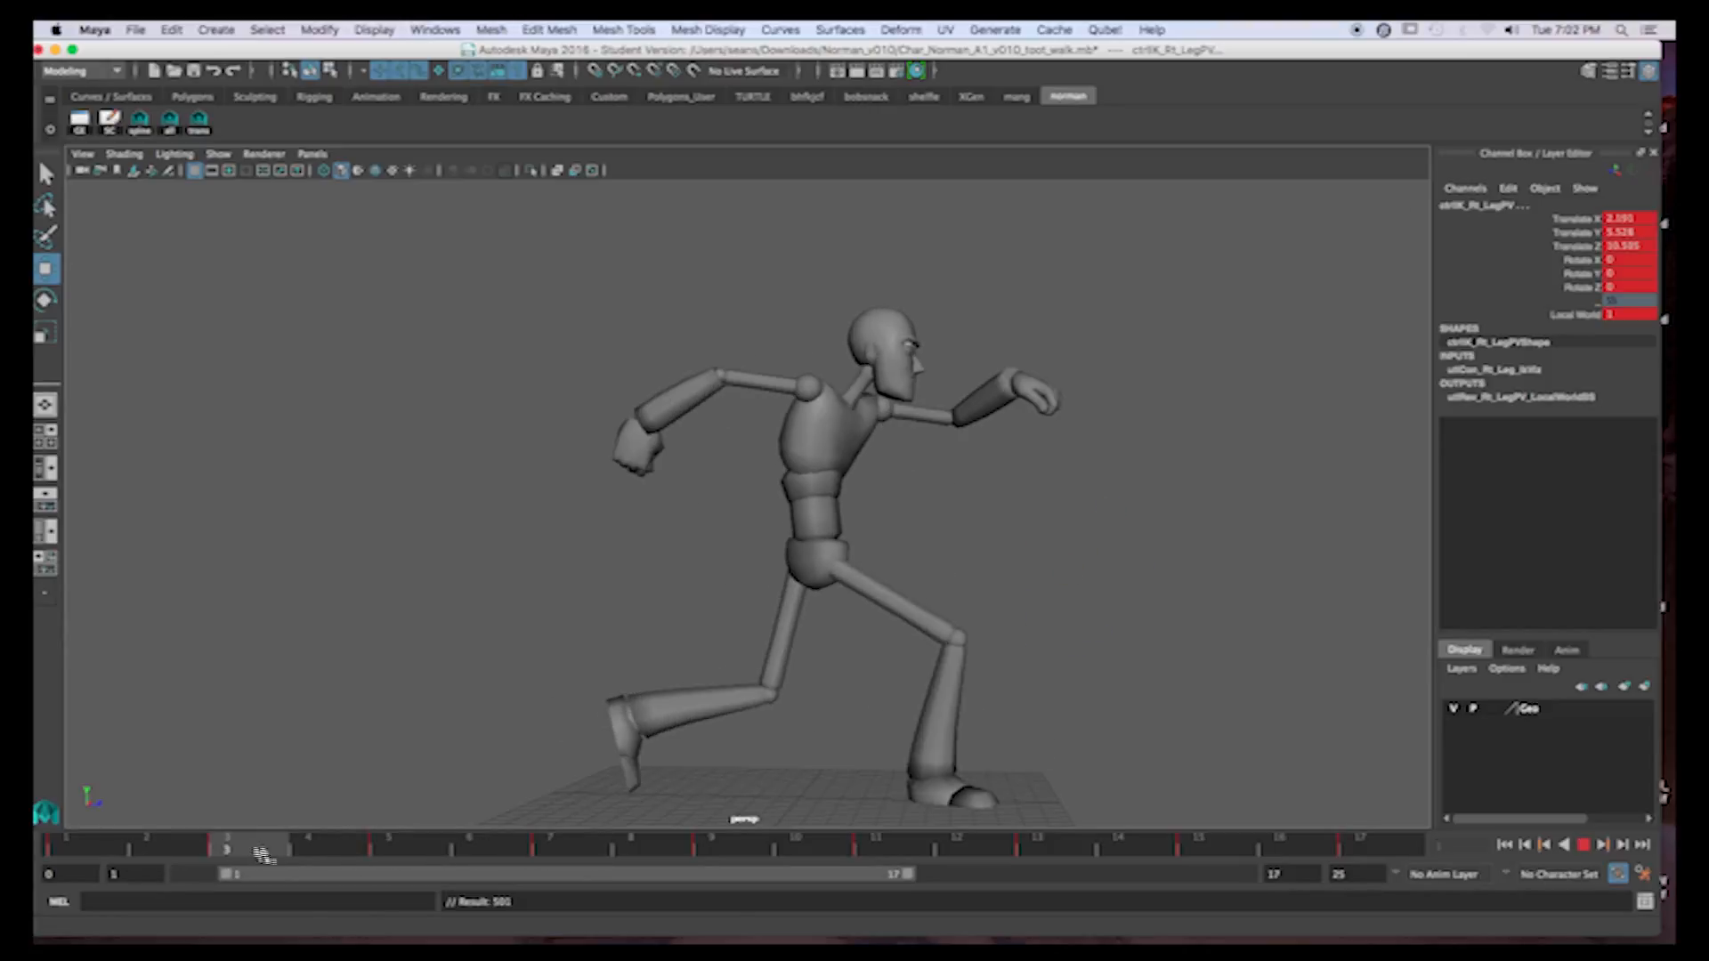
pyautogui.click(369, 709)
pyautogui.moveTo(78, 849); pyautogui.dragTo(36, 650)
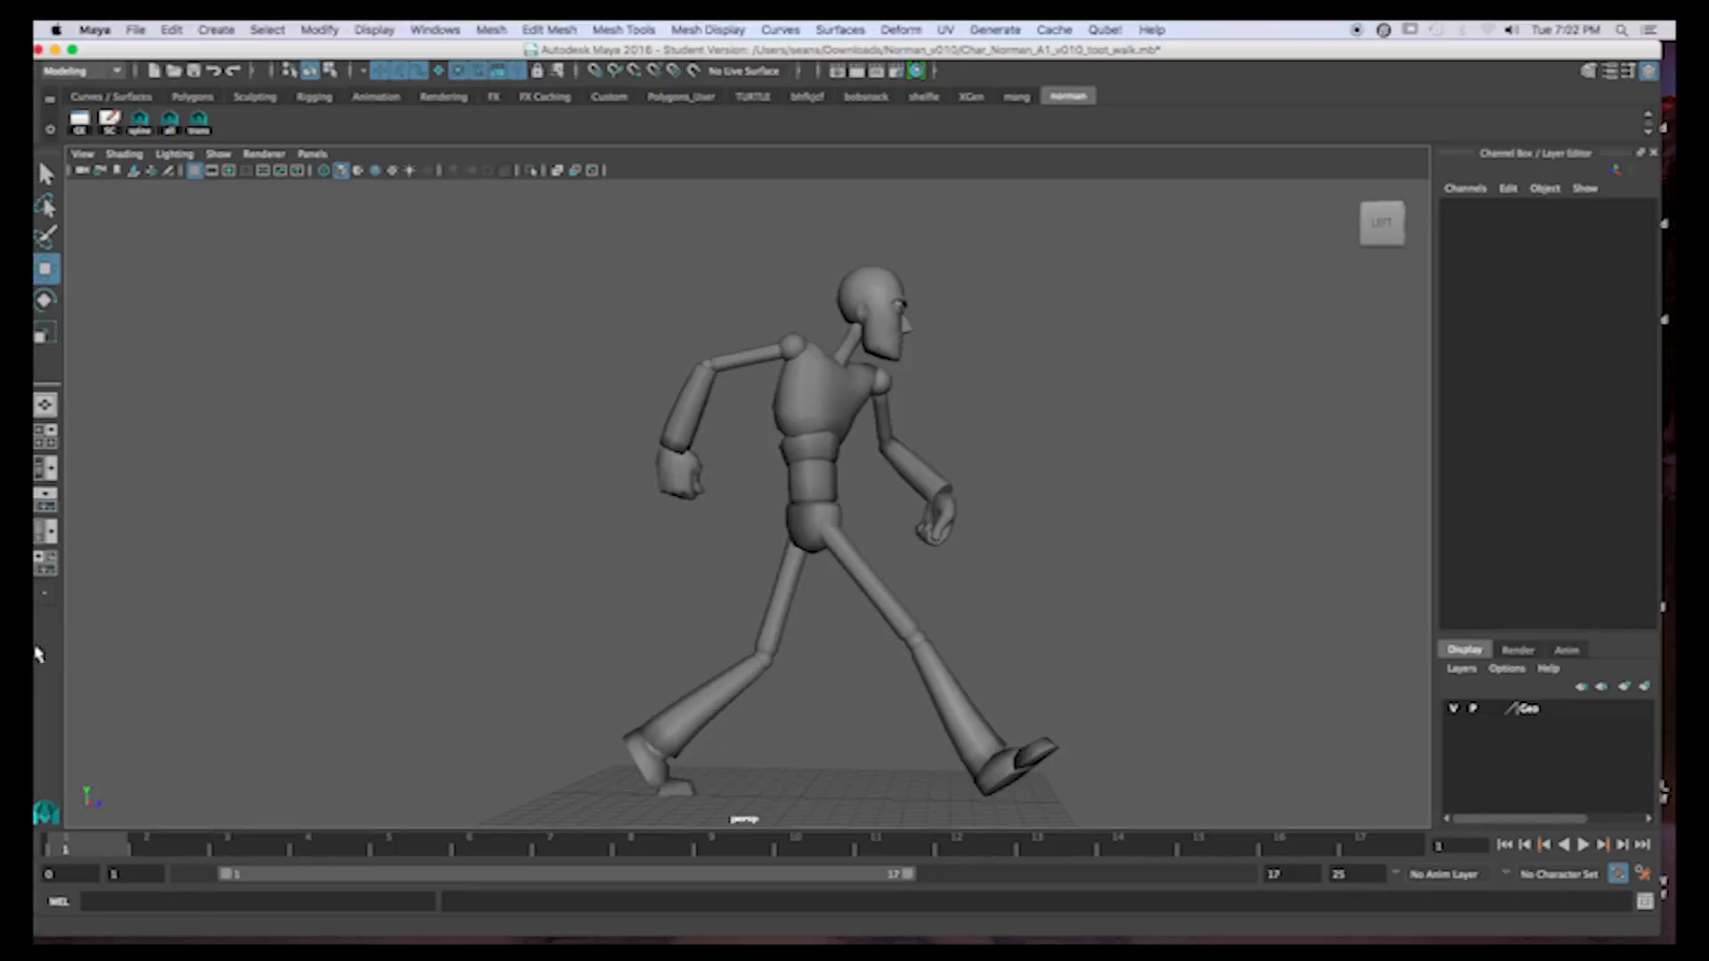
# Show NURBS curves in the viewport and select the left and right clavicle controls
pyautogui.click(218, 154)
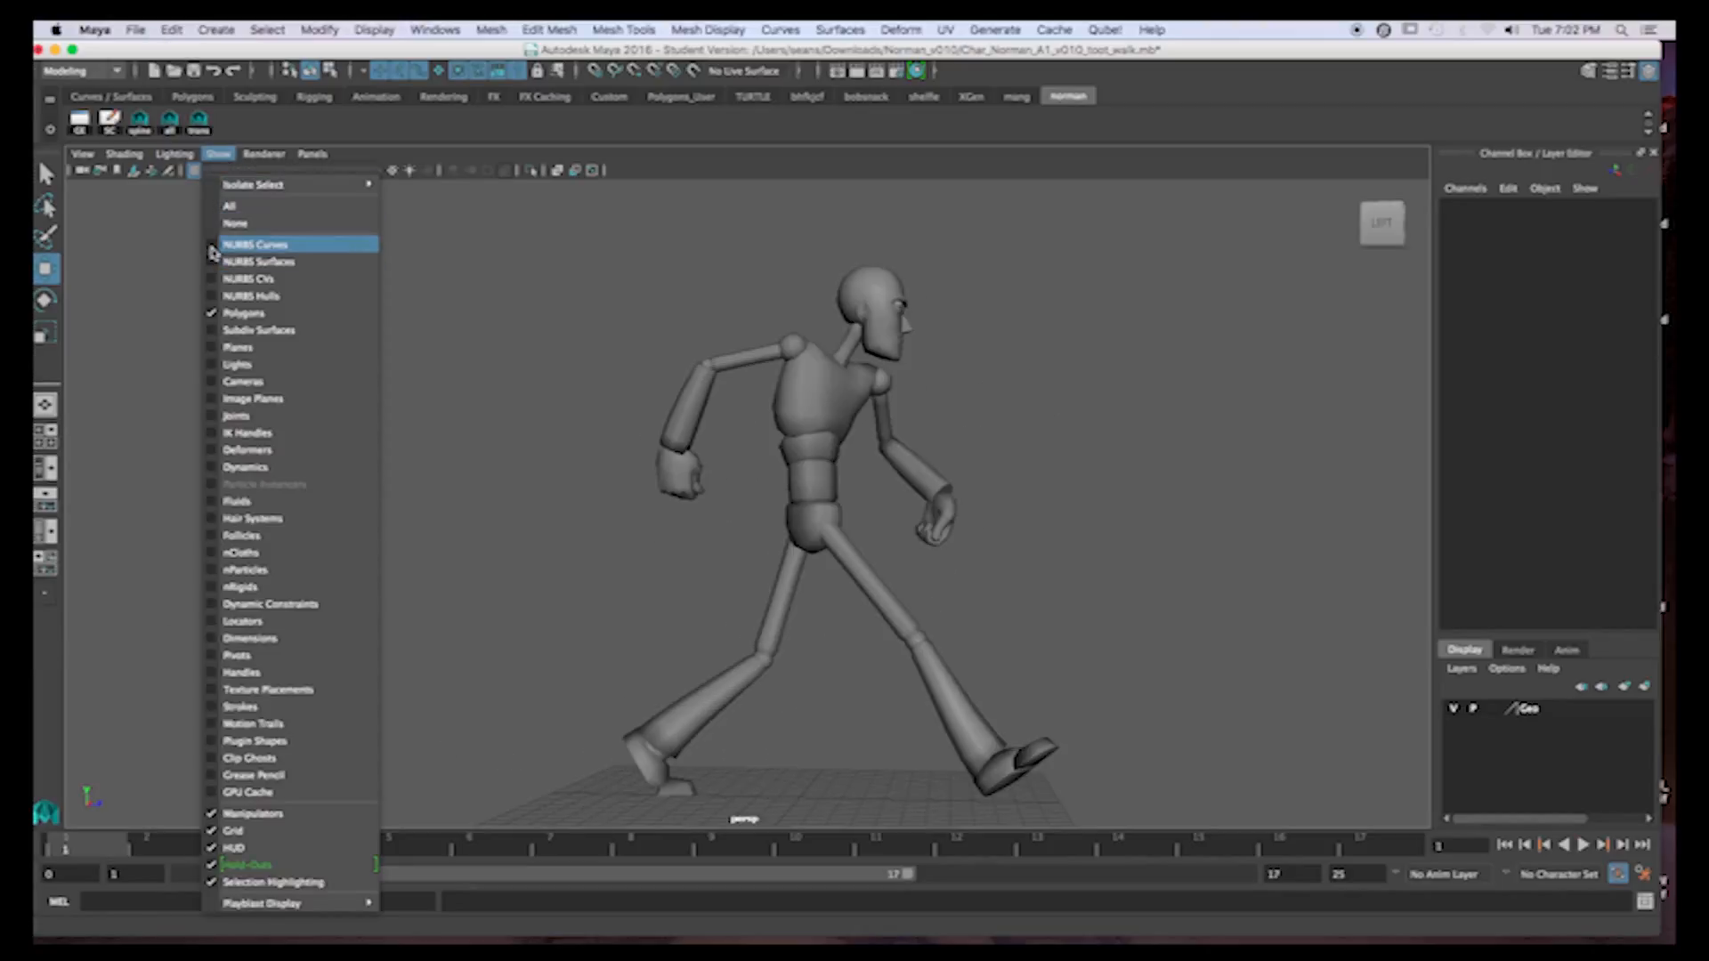
pyautogui.click(212, 247)
pyautogui.click(830, 356)
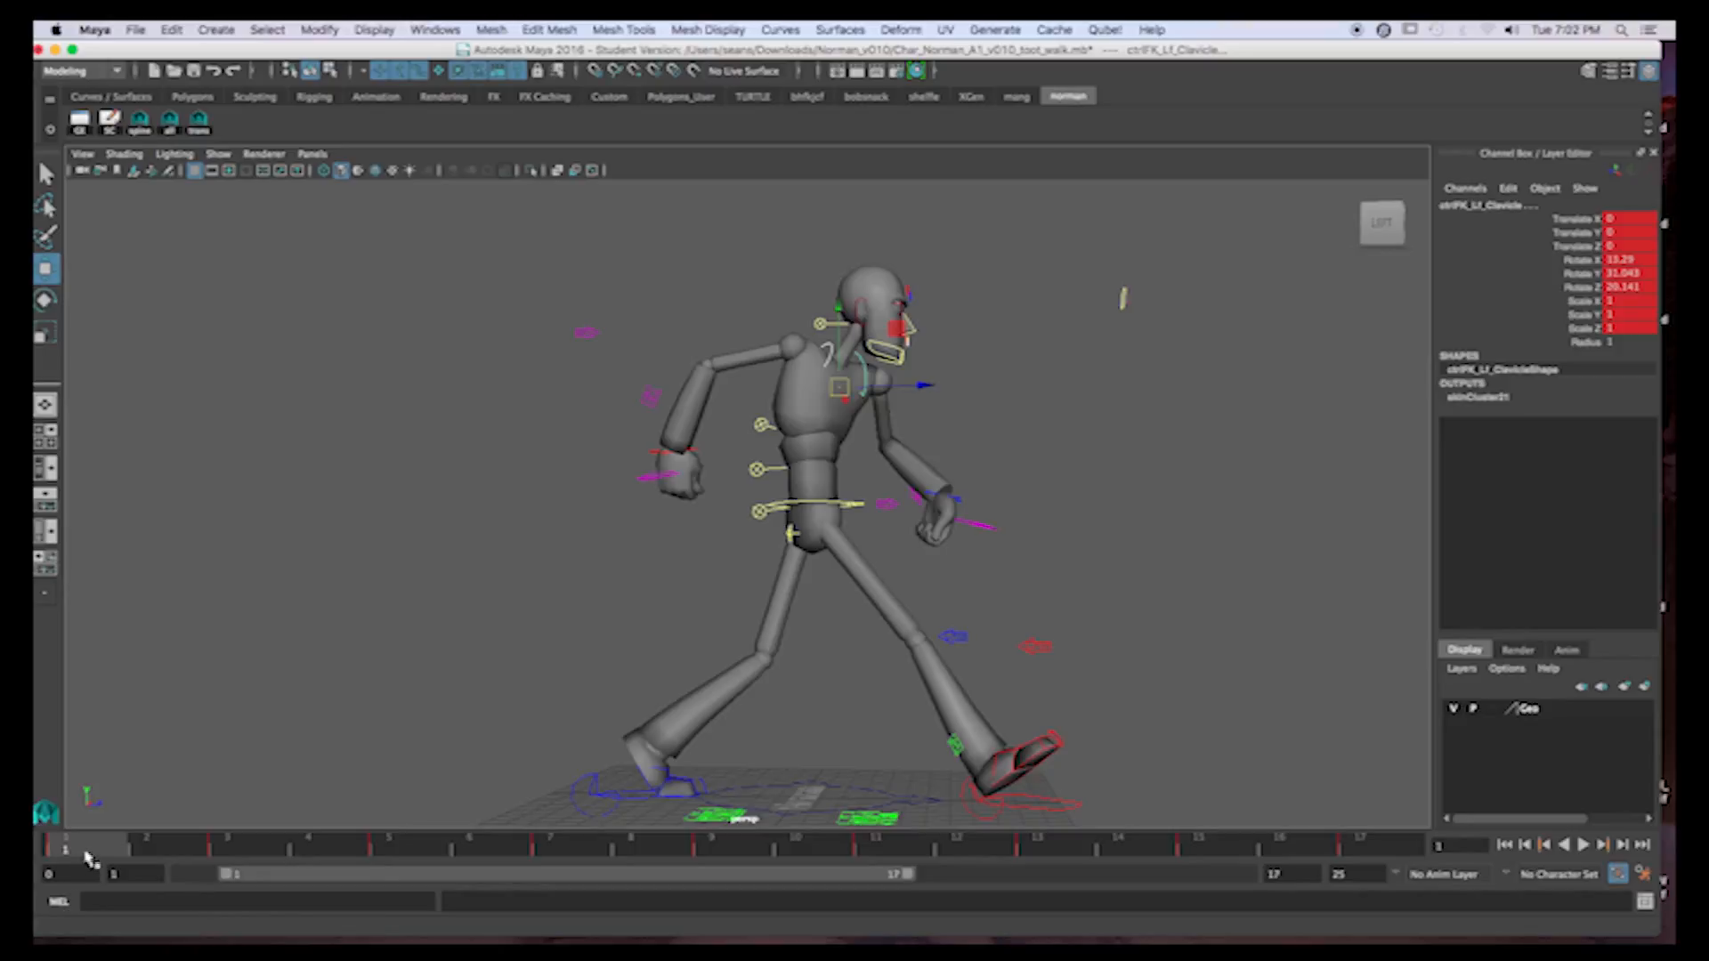
# Play the cycle with the clavicle controls selected to examine the shoulder motion, stopping at frame 9
pyautogui.hotkey('alt', 'v')
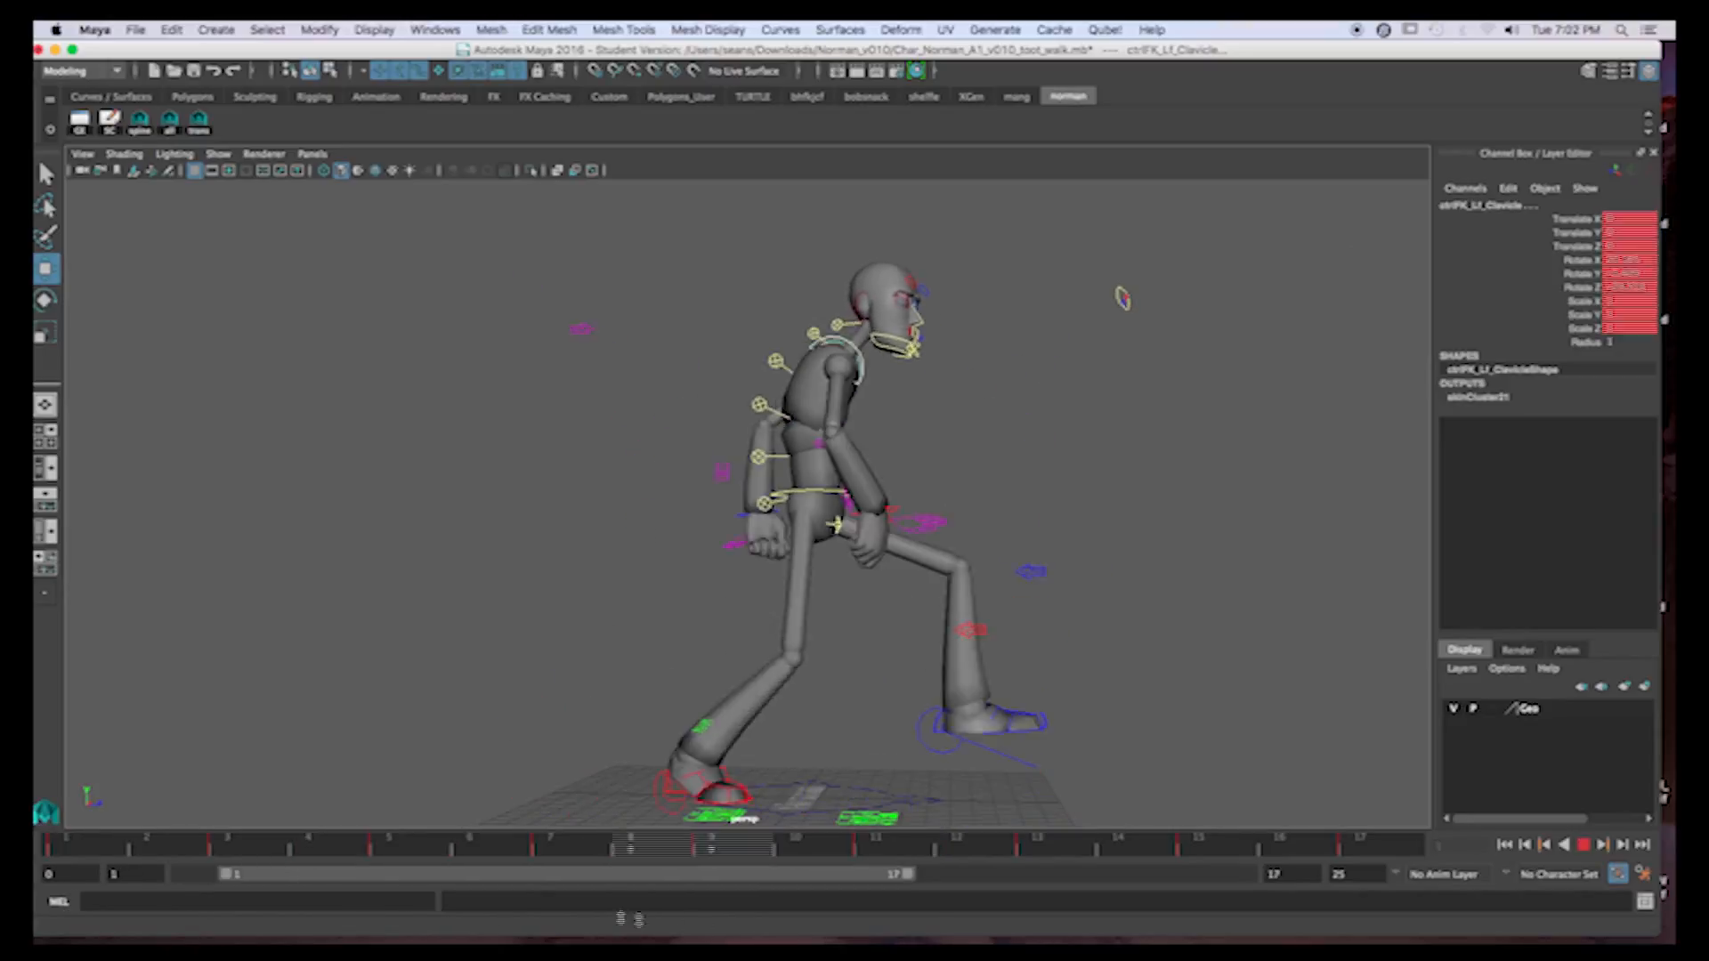
pyautogui.hotkey('alt', 'v')
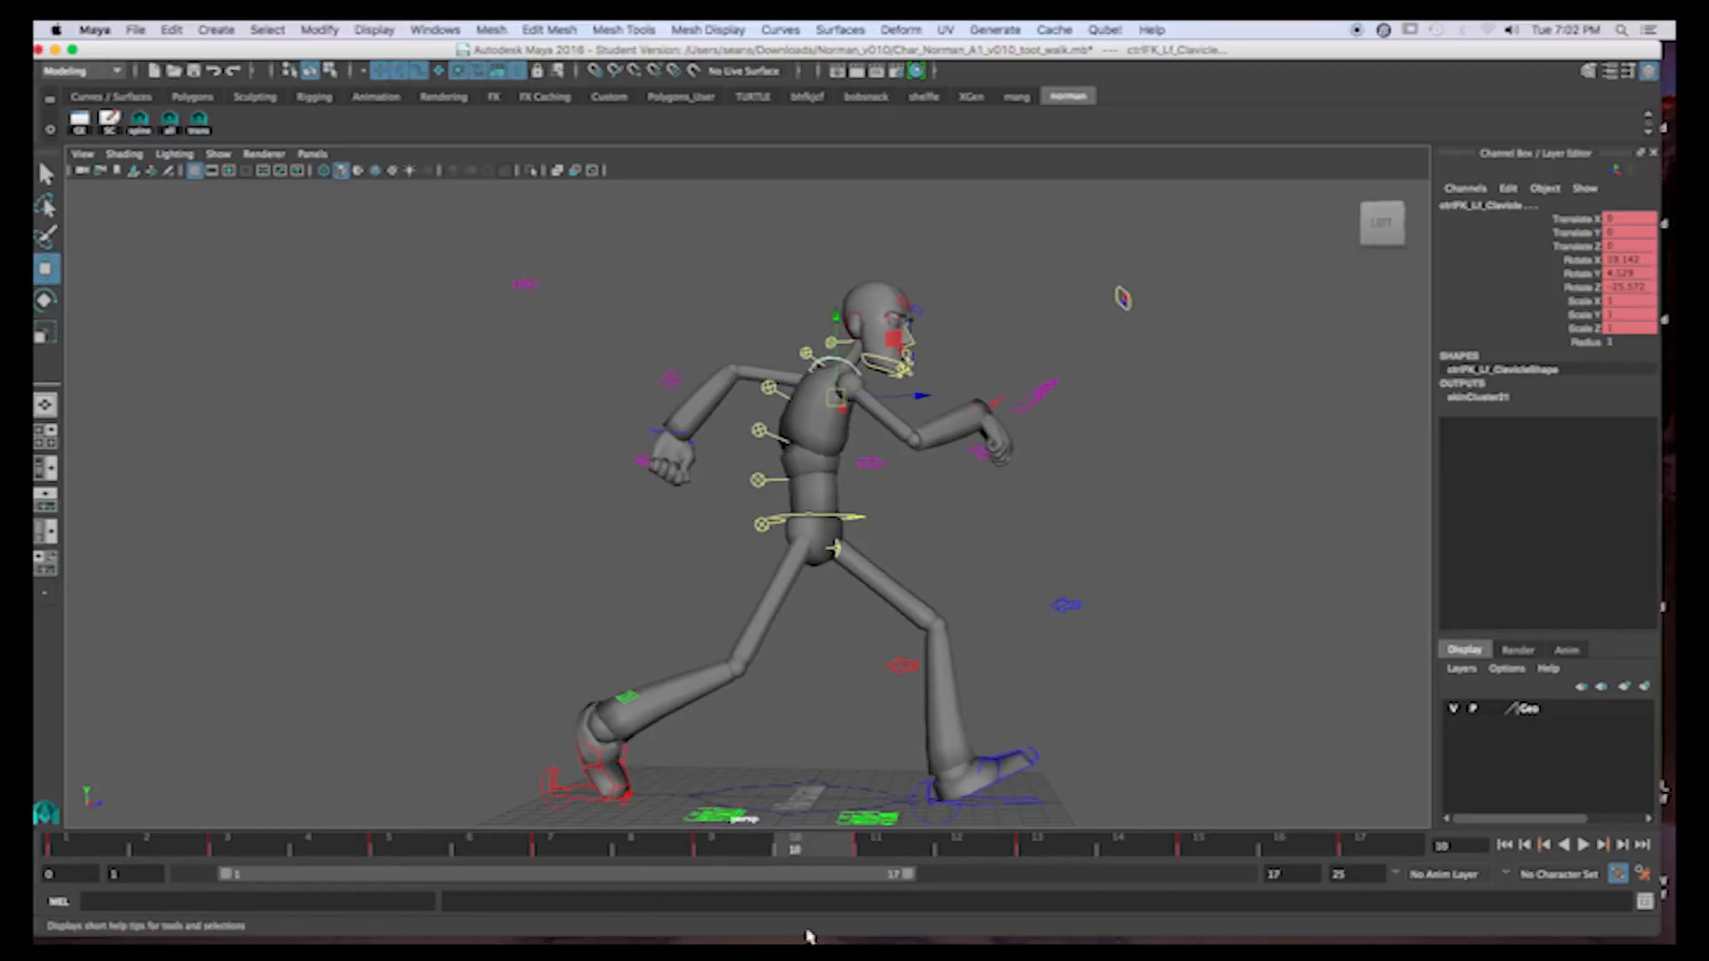
pyautogui.keyDown('alt'); pyautogui.moveTo(870, 621); pyautogui.dragTo(877, 611); pyautogui.keyUp('alt')
pyautogui.hotkey('alt', 'v')
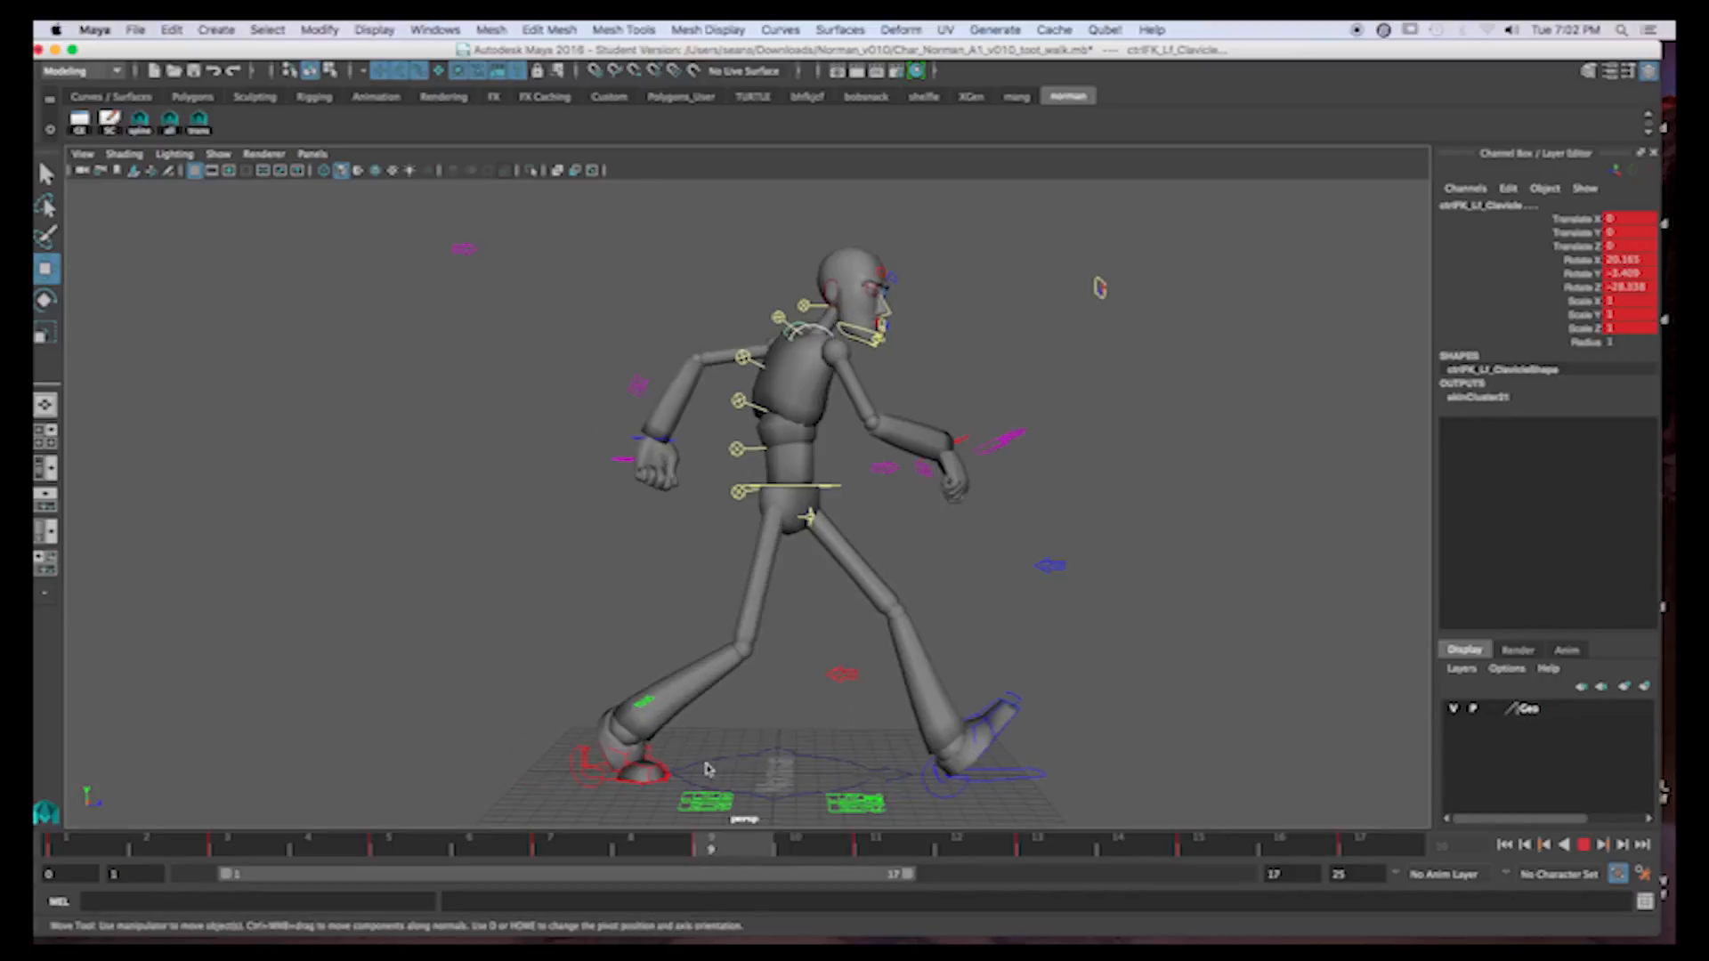
pyautogui.moveTo(576, 788); pyautogui.dragTo(717, 826)
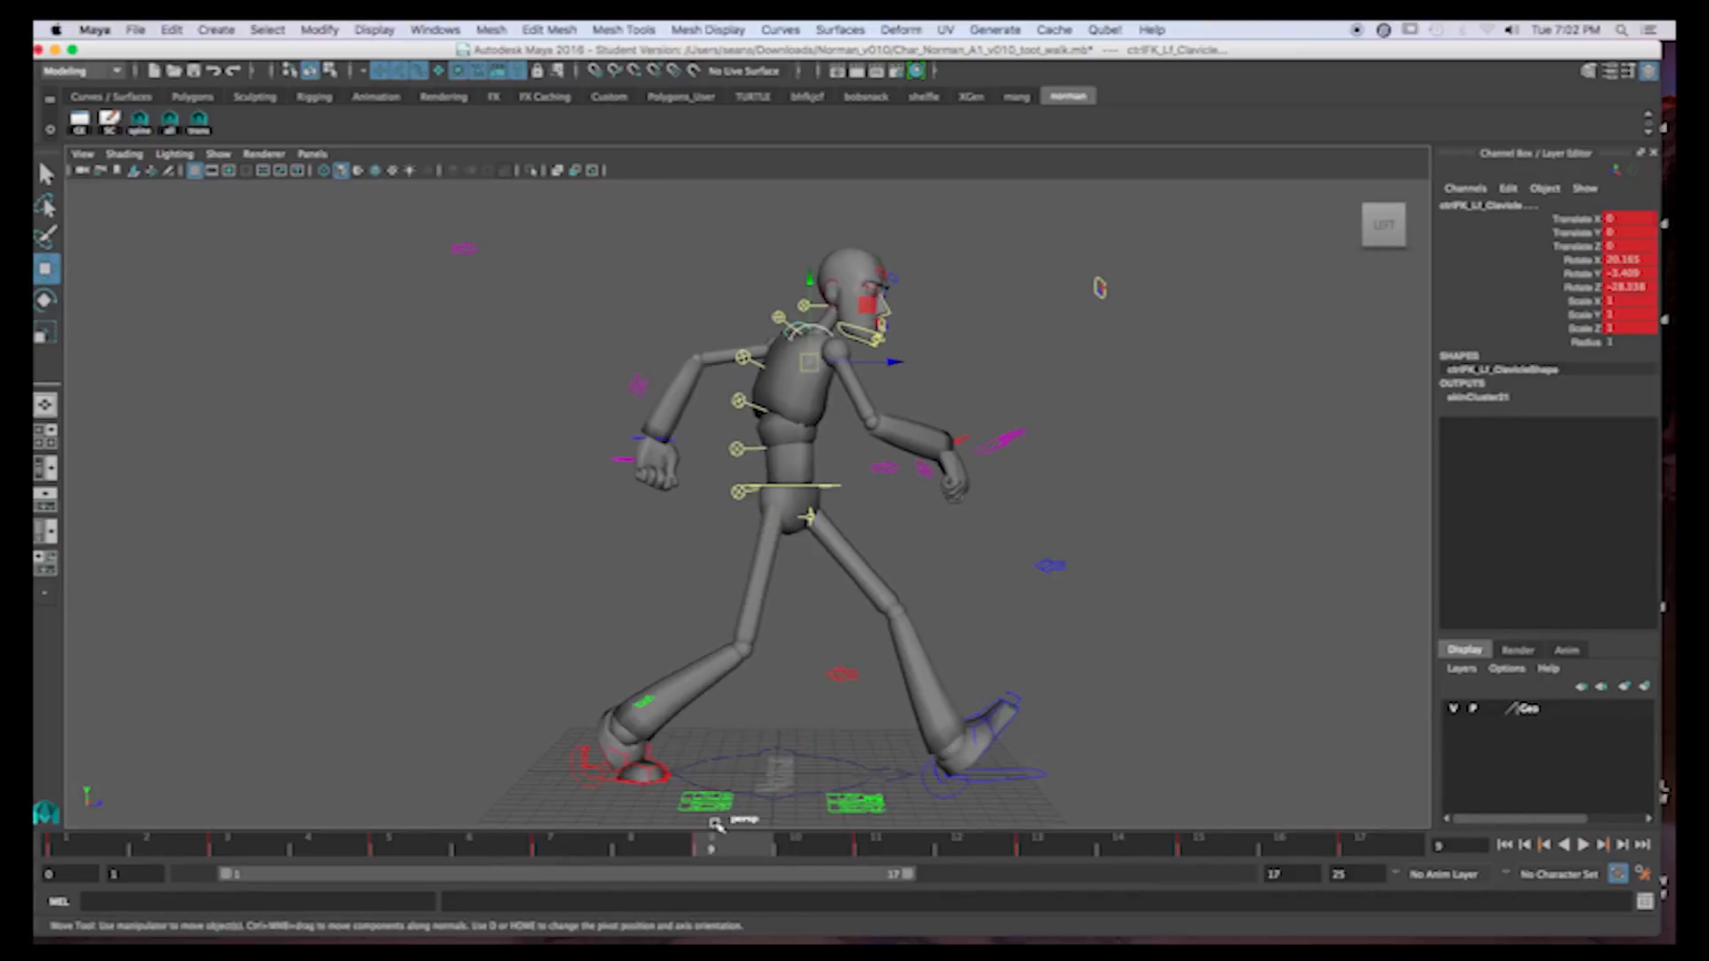
# Rotate the selected clavicle controls slightly at frame 9, bringing the left one's Rotate Y to about 2.9, and key them
pyautogui.keyDown('alt'); pyautogui.moveTo(843, 442); pyautogui.dragTo(1012, 465); pyautogui.keyUp('alt')
pyautogui.press('e')
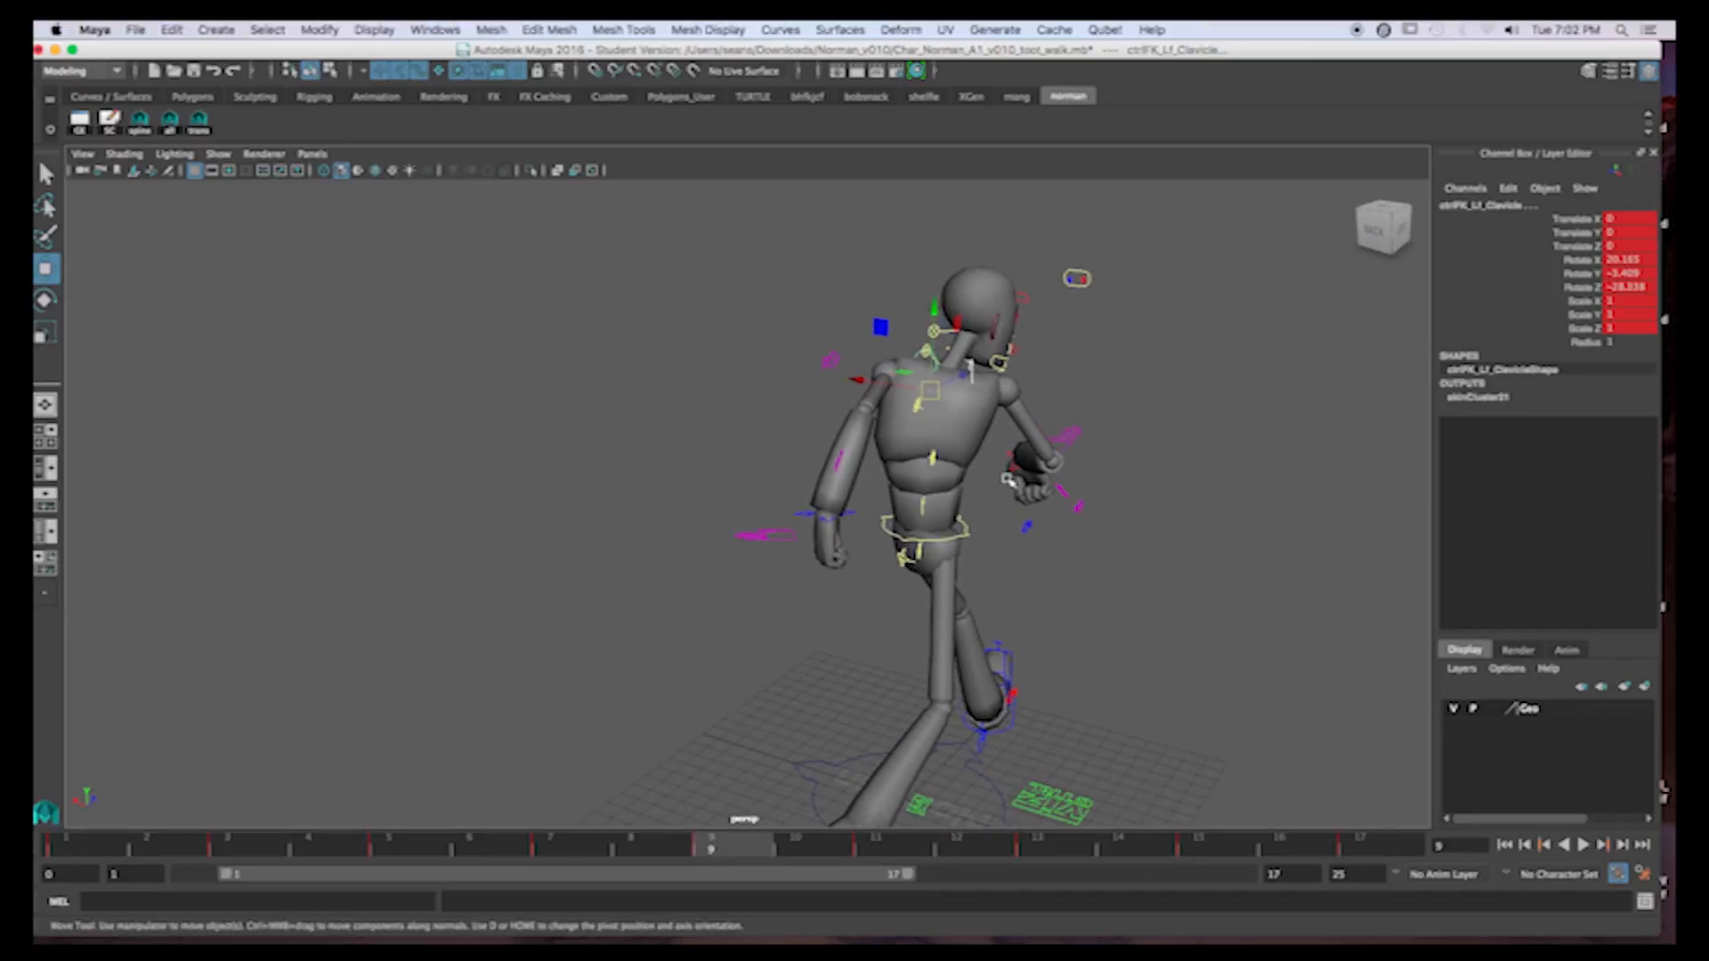
pyautogui.moveTo(863, 374); pyautogui.dragTo(871, 341)
pyautogui.press('s')
# Open the Graph Editor for both clavicles, delete their static channels and frame the remaining rotation curves
pyautogui.keyDown('alt'); pyautogui.moveTo(1165, 540); pyautogui.dragTo(1020, 526); pyautogui.keyUp('alt')
pyautogui.keyDown('alt'); pyautogui.moveTo(1040, 561); pyautogui.dragTo(969, 496, button='middle'); pyautogui.keyUp('alt')
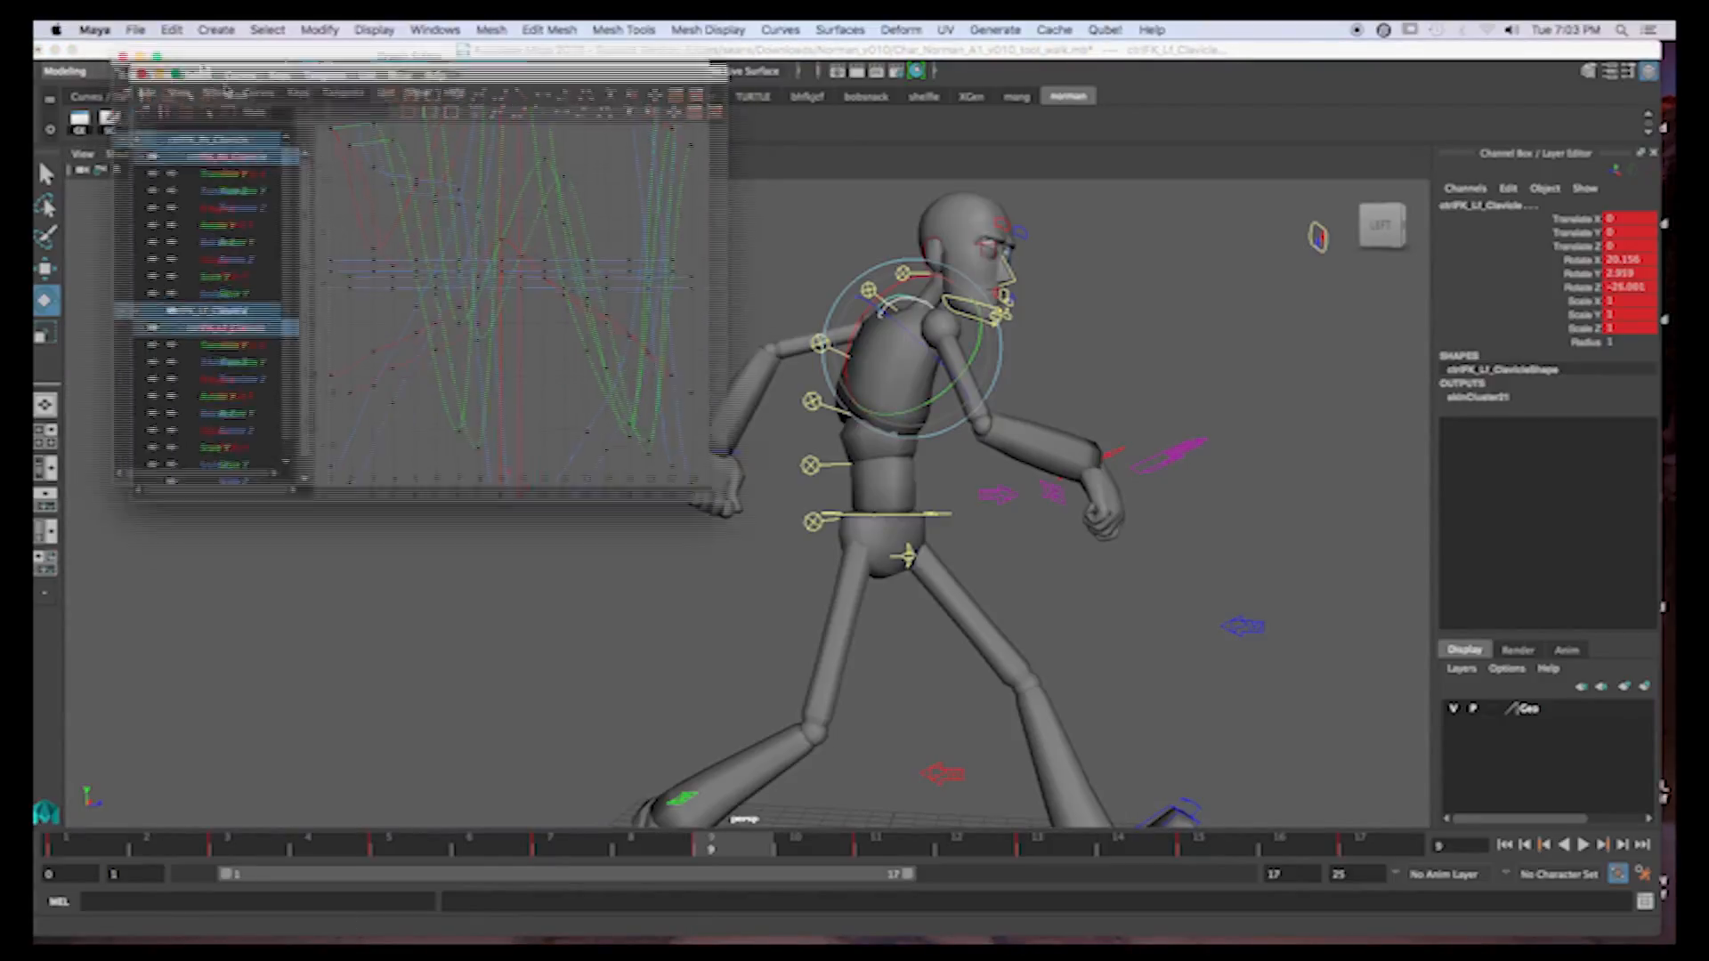
pyautogui.click(109, 120)
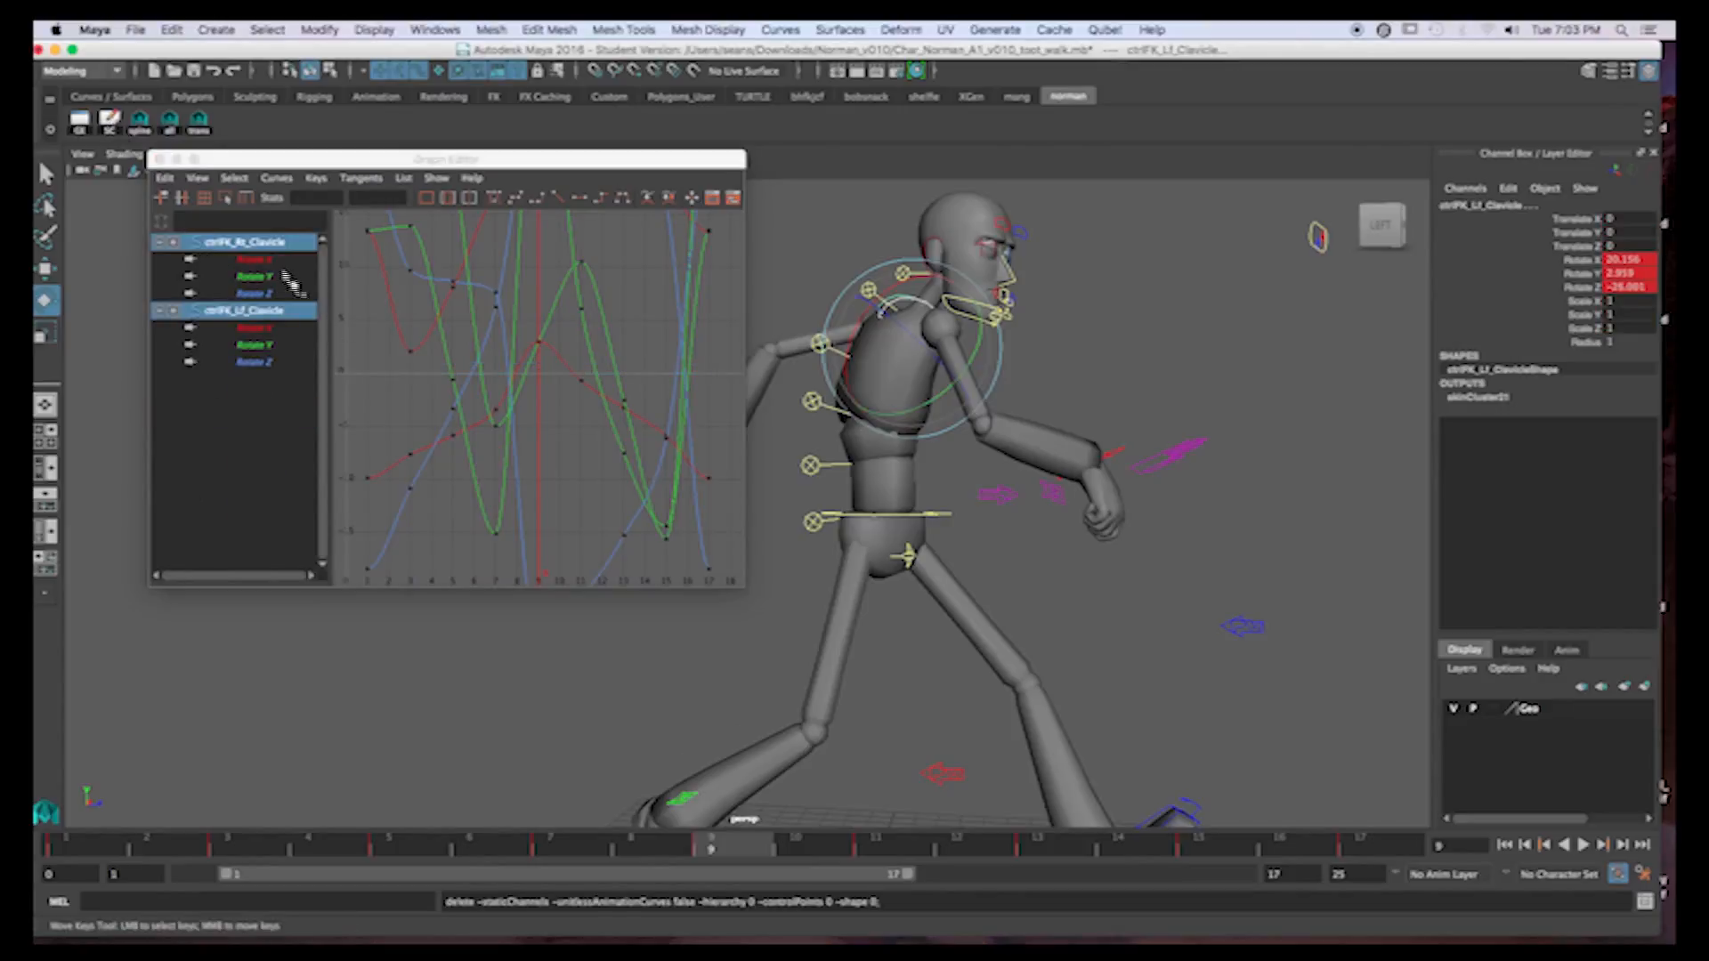
pyautogui.press('f')
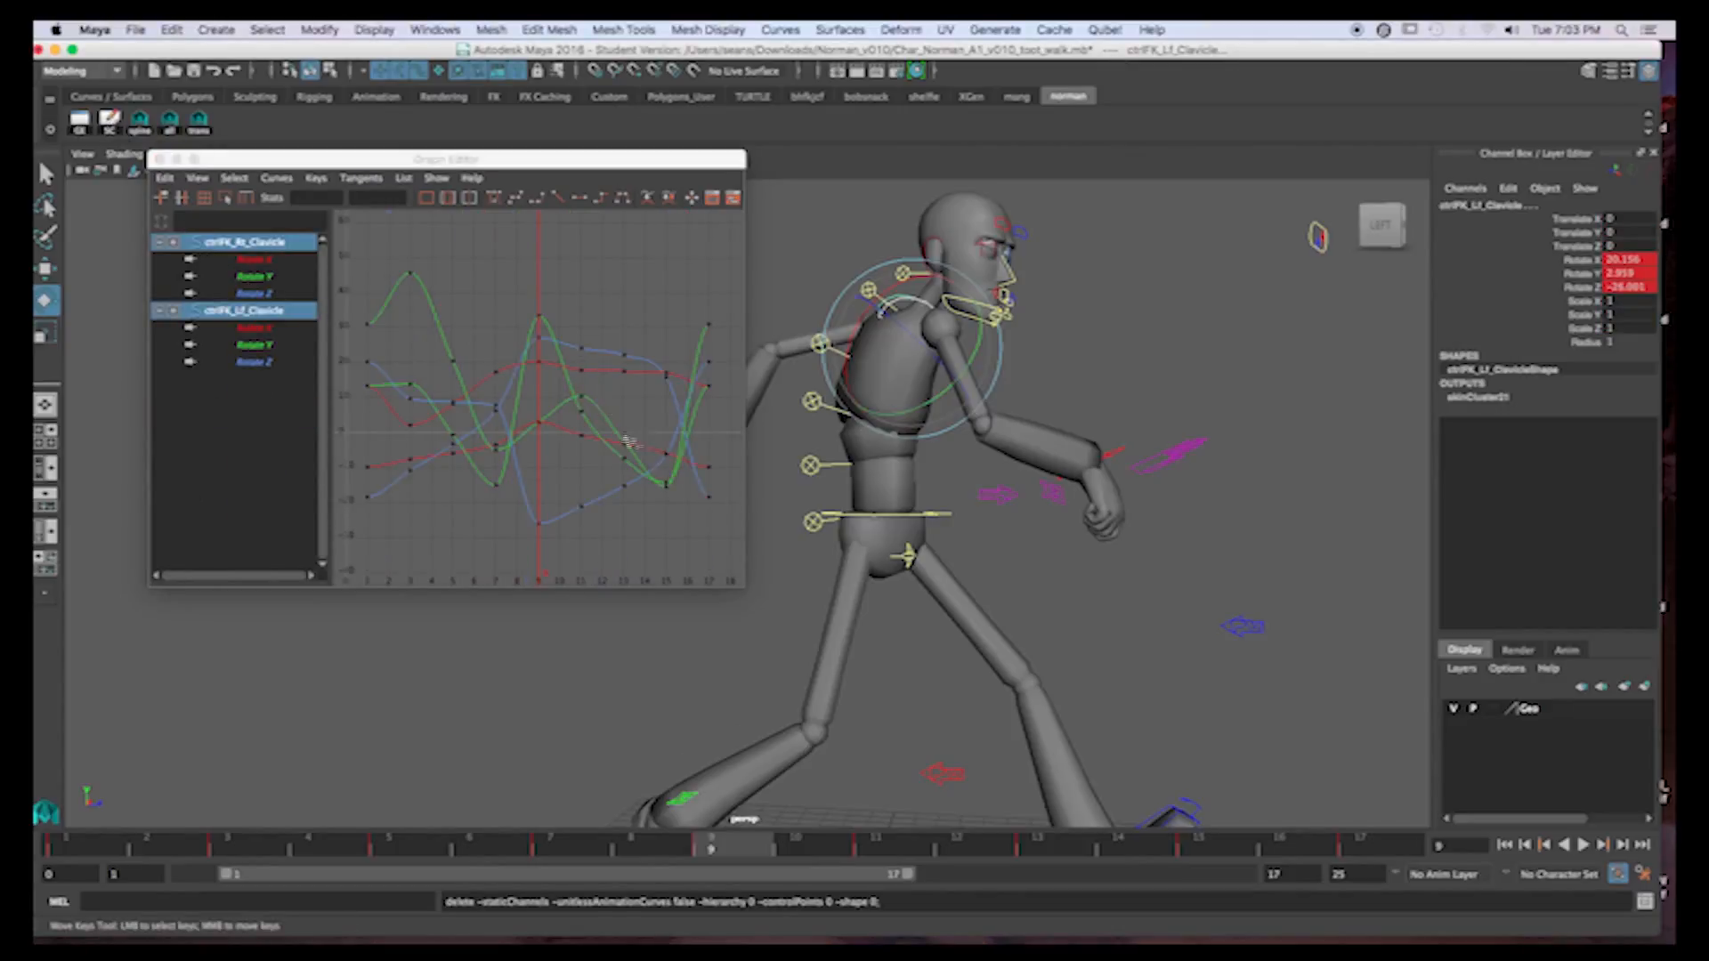
pyautogui.moveTo(641, 155); pyautogui.dragTo(621, 144)
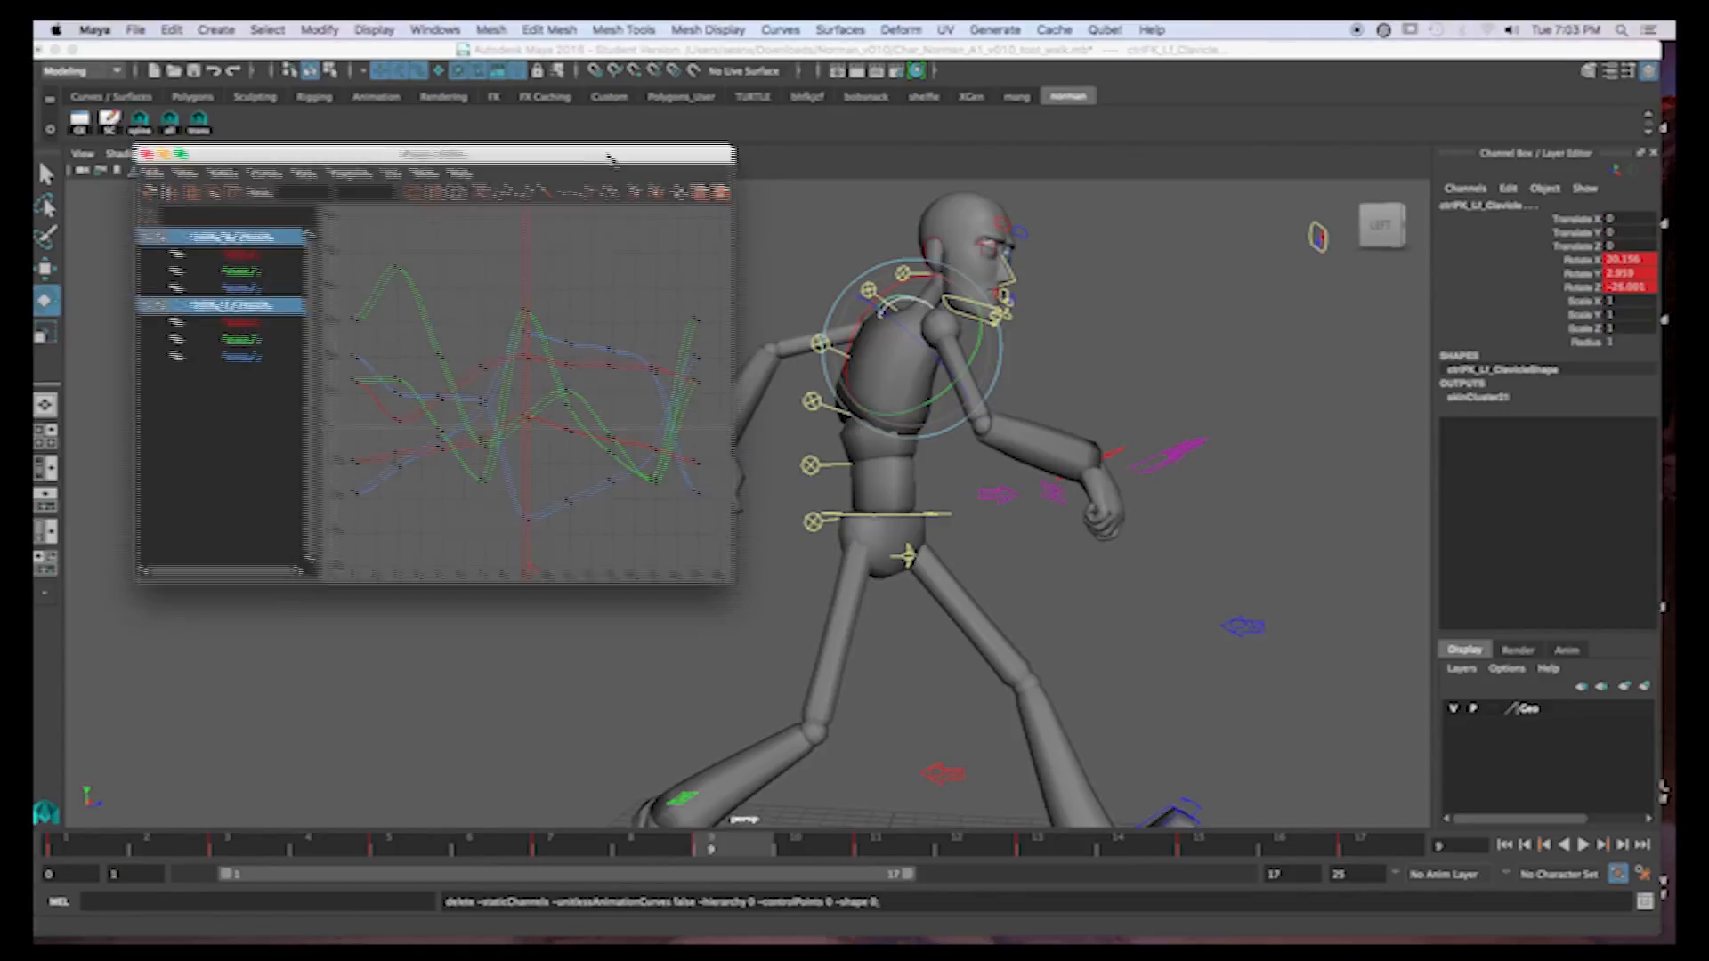
pyautogui.keyDown('alt'); pyautogui.moveTo(986, 472); pyautogui.dragTo(1107, 486, button='middle'); pyautogui.keyUp('alt')
pyautogui.keyDown('alt'); pyautogui.moveTo(1107, 487); pyautogui.dragTo(1008, 478); pyautogui.keyUp('alt')
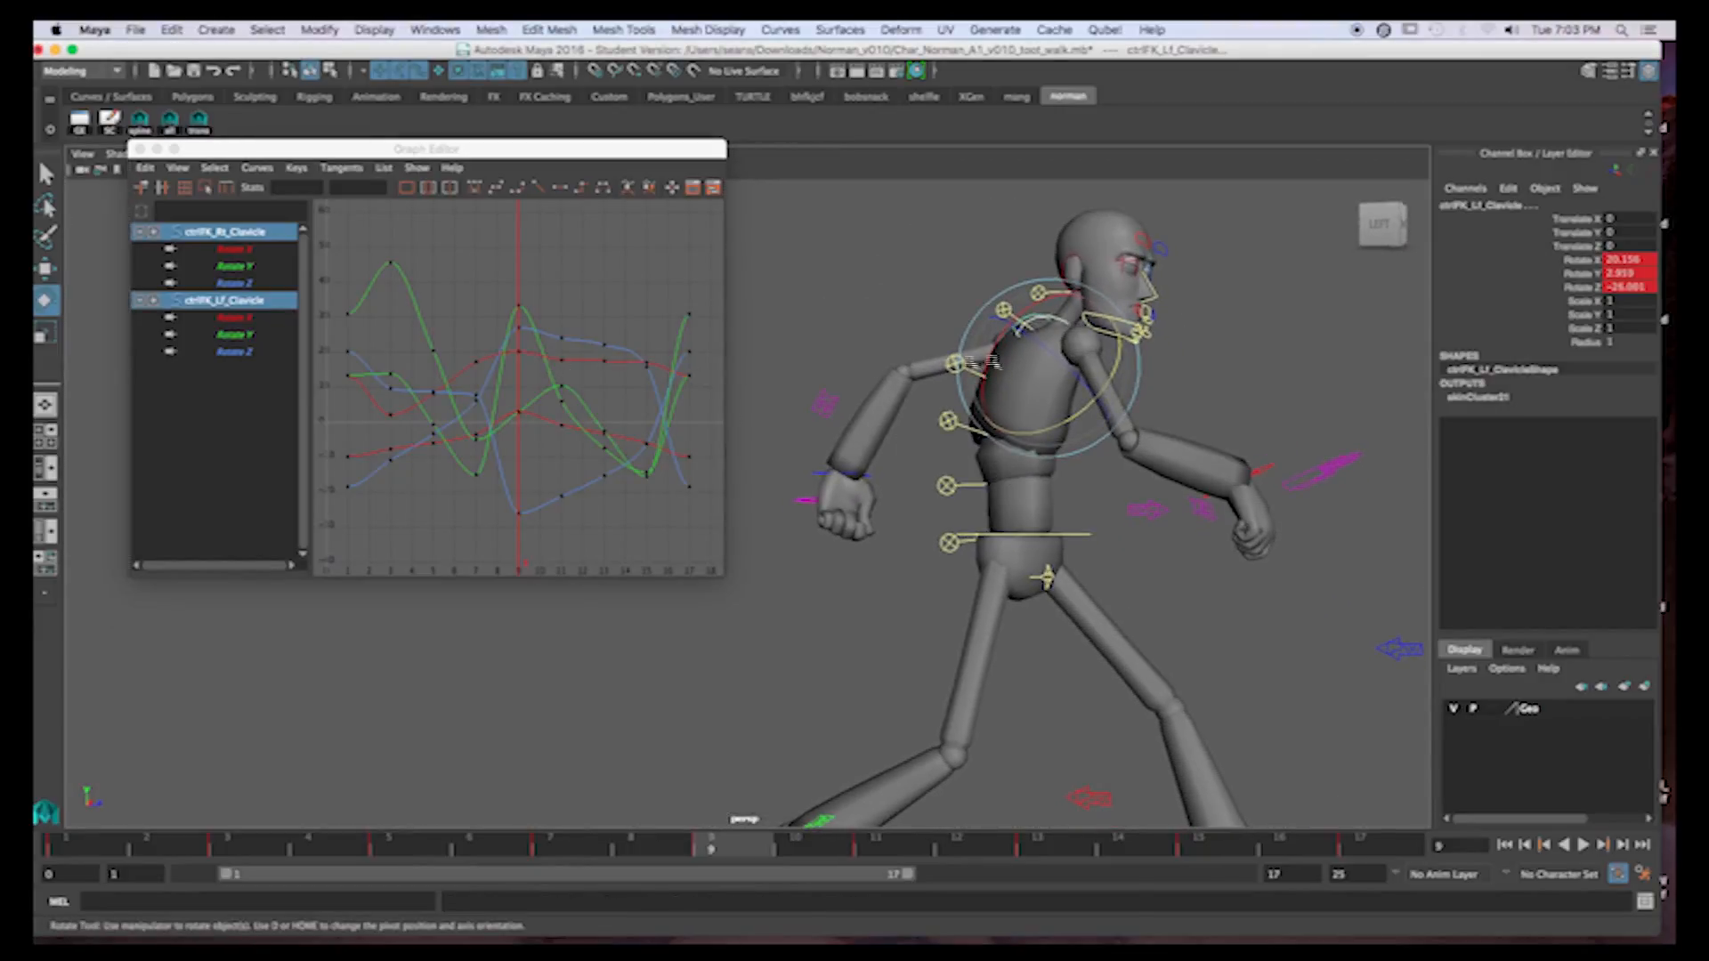
# Isolate both clavicles' Rotate Y curves and compare them with the shoulder poses through frames 1 to 11
pyautogui.click(236, 266)
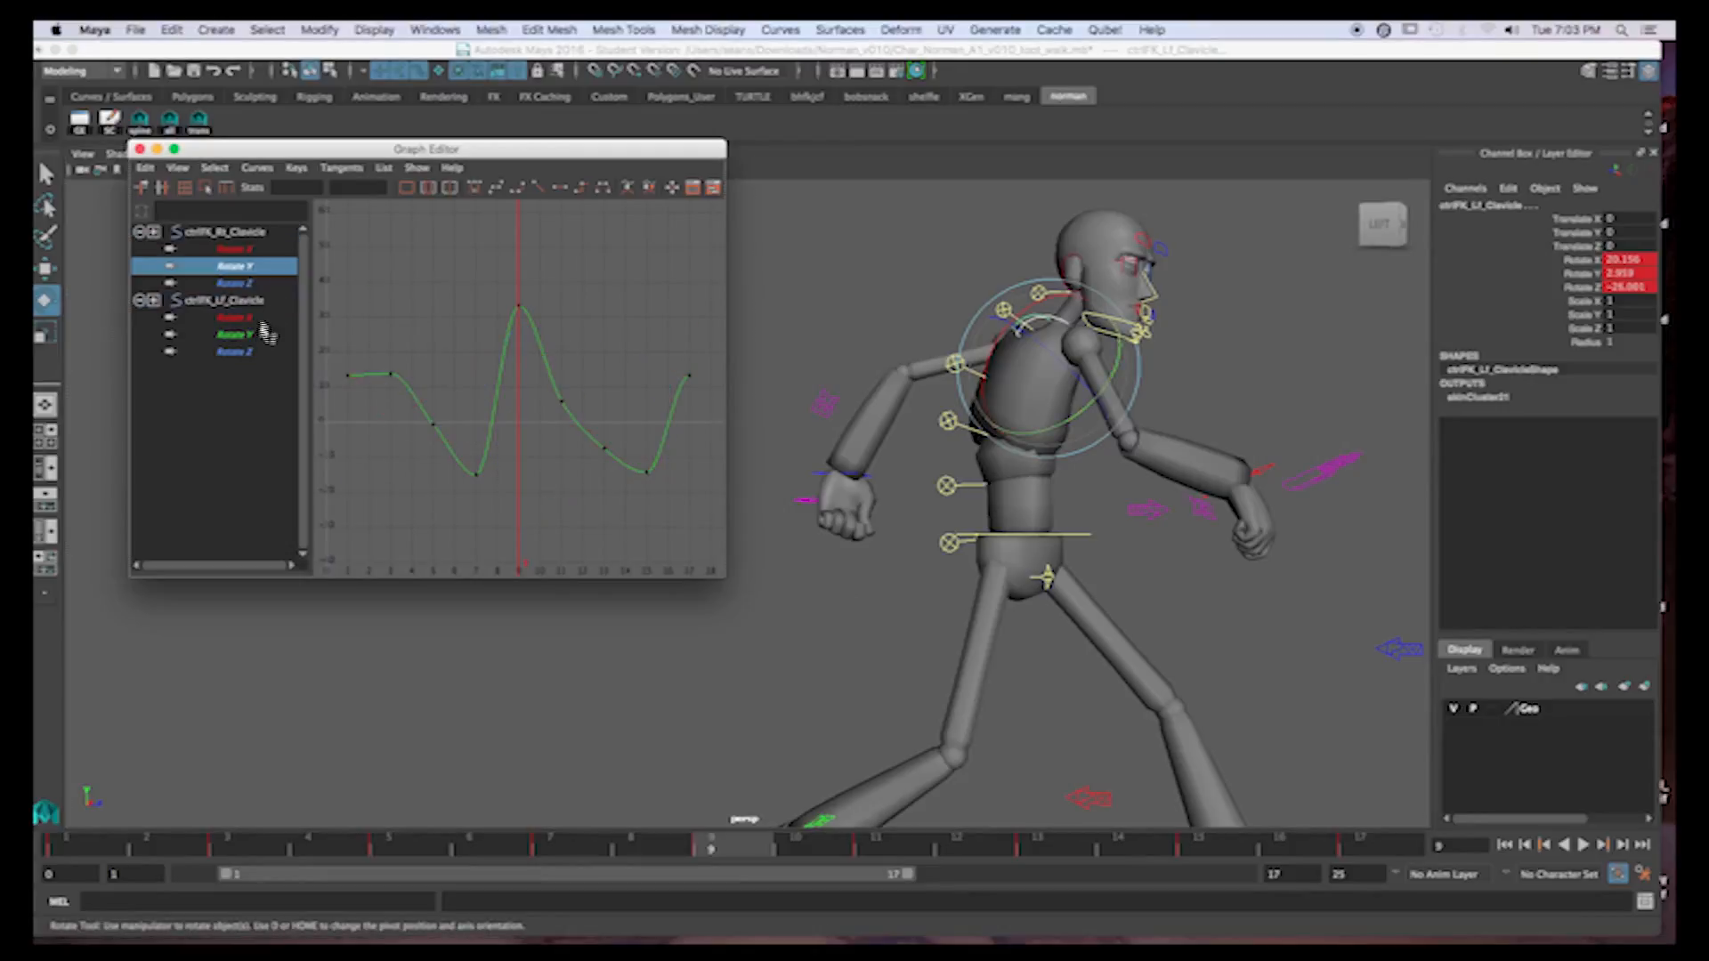
pyautogui.keyDown('ctrl'); pyautogui.click(239, 336); pyautogui.keyUp('ctrl')
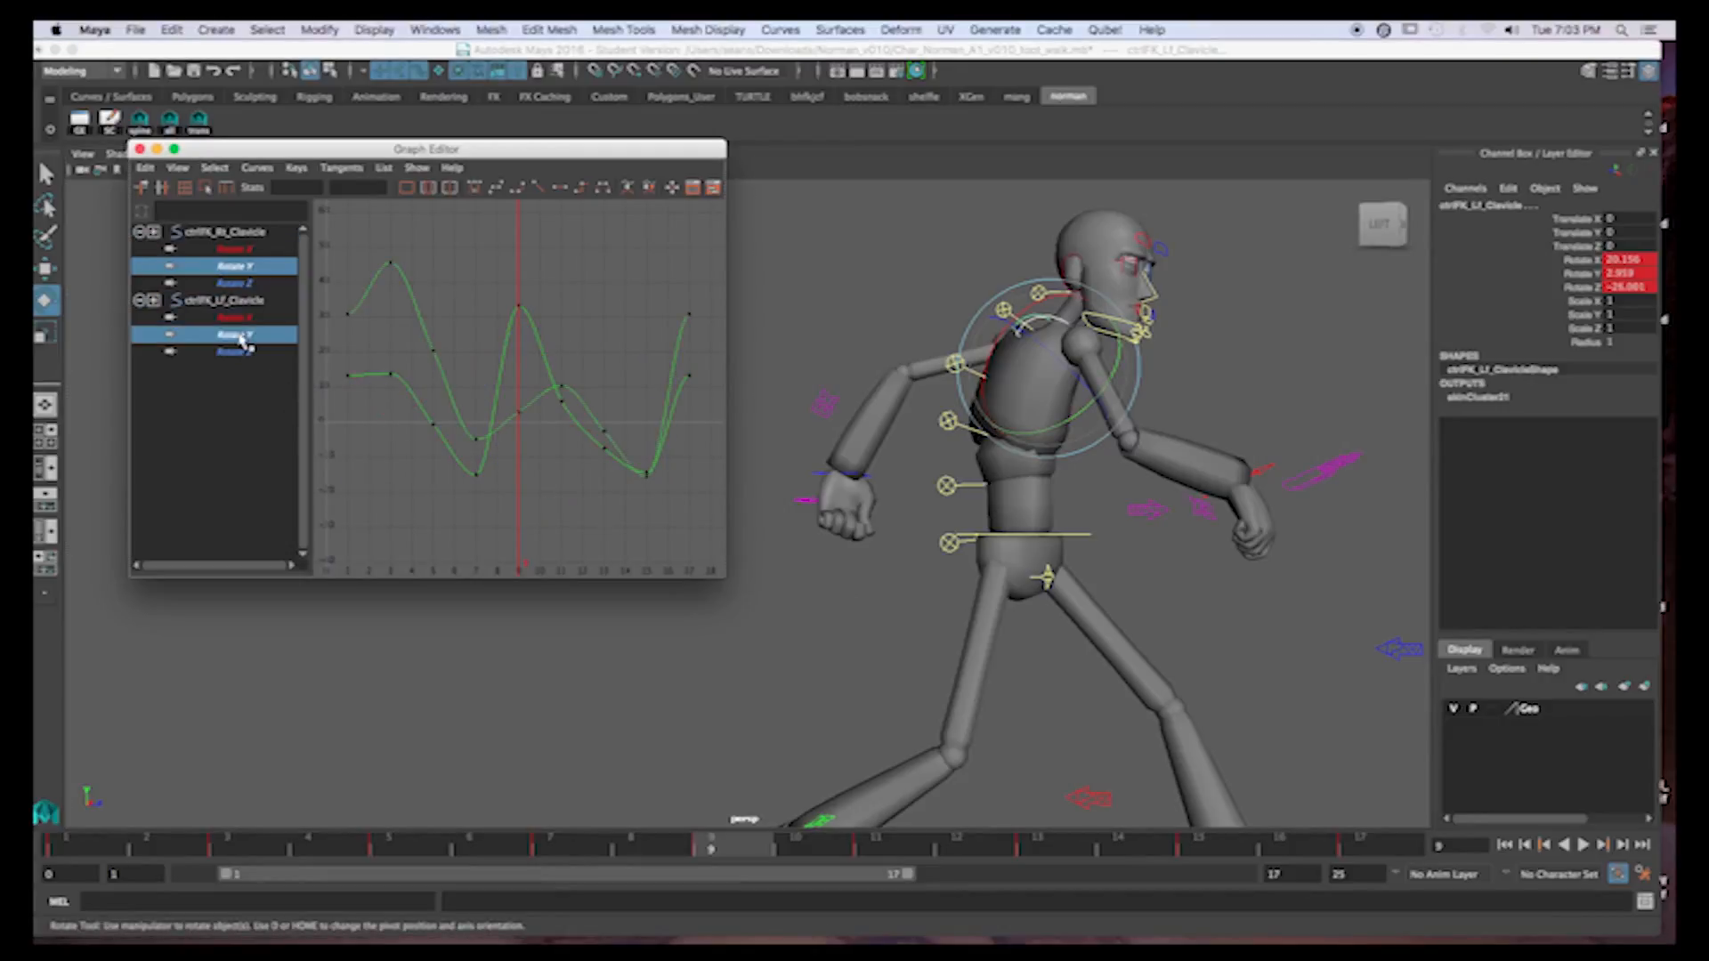
pyautogui.press('f')
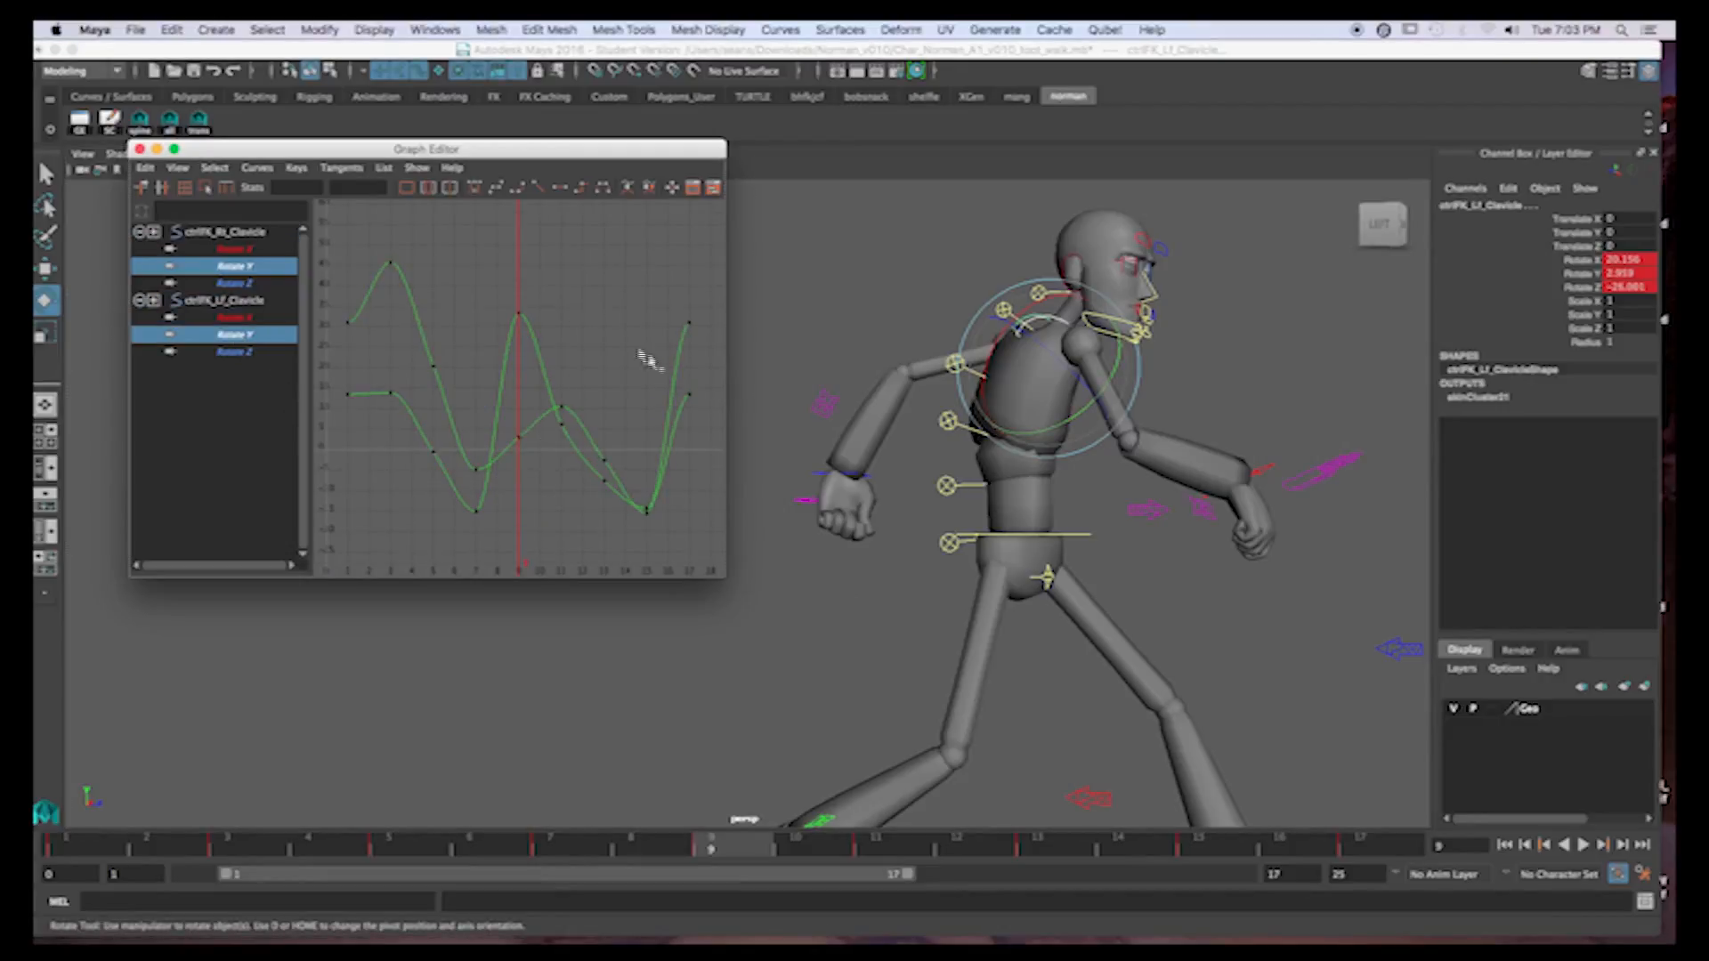
pyautogui.moveTo(89, 850)
pyautogui.mouseDown()
pyautogui.moveTo(374, 850)
pyautogui.moveTo(905, 905)
pyautogui.moveTo(789, 927)
pyautogui.moveTo(991, 924)
pyautogui.moveTo(592, 855)
pyautogui.moveTo(746, 855)
pyautogui.mouseUp()
pyautogui.click(897, 848)
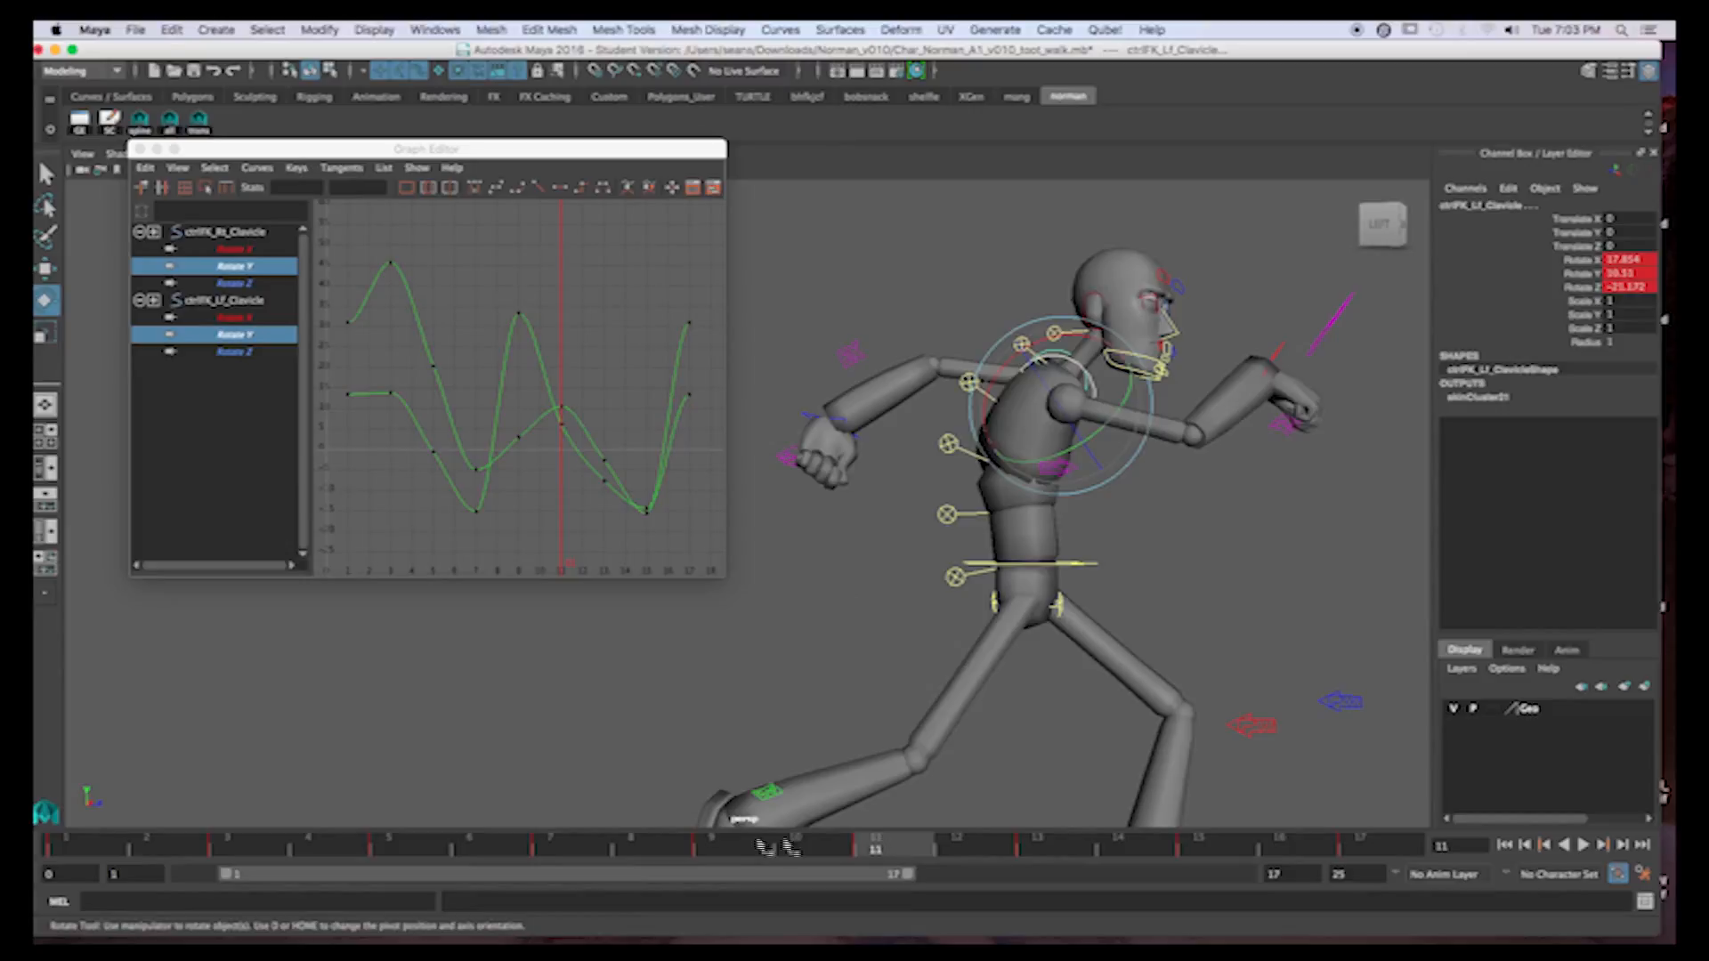
pyautogui.click(723, 846)
pyautogui.click(902, 849)
# Rotate the left clavicle control at frame 11 to about 13.3, 15.8 and -30.8 degrees in X, Y and Z
pyautogui.click(1219, 481)
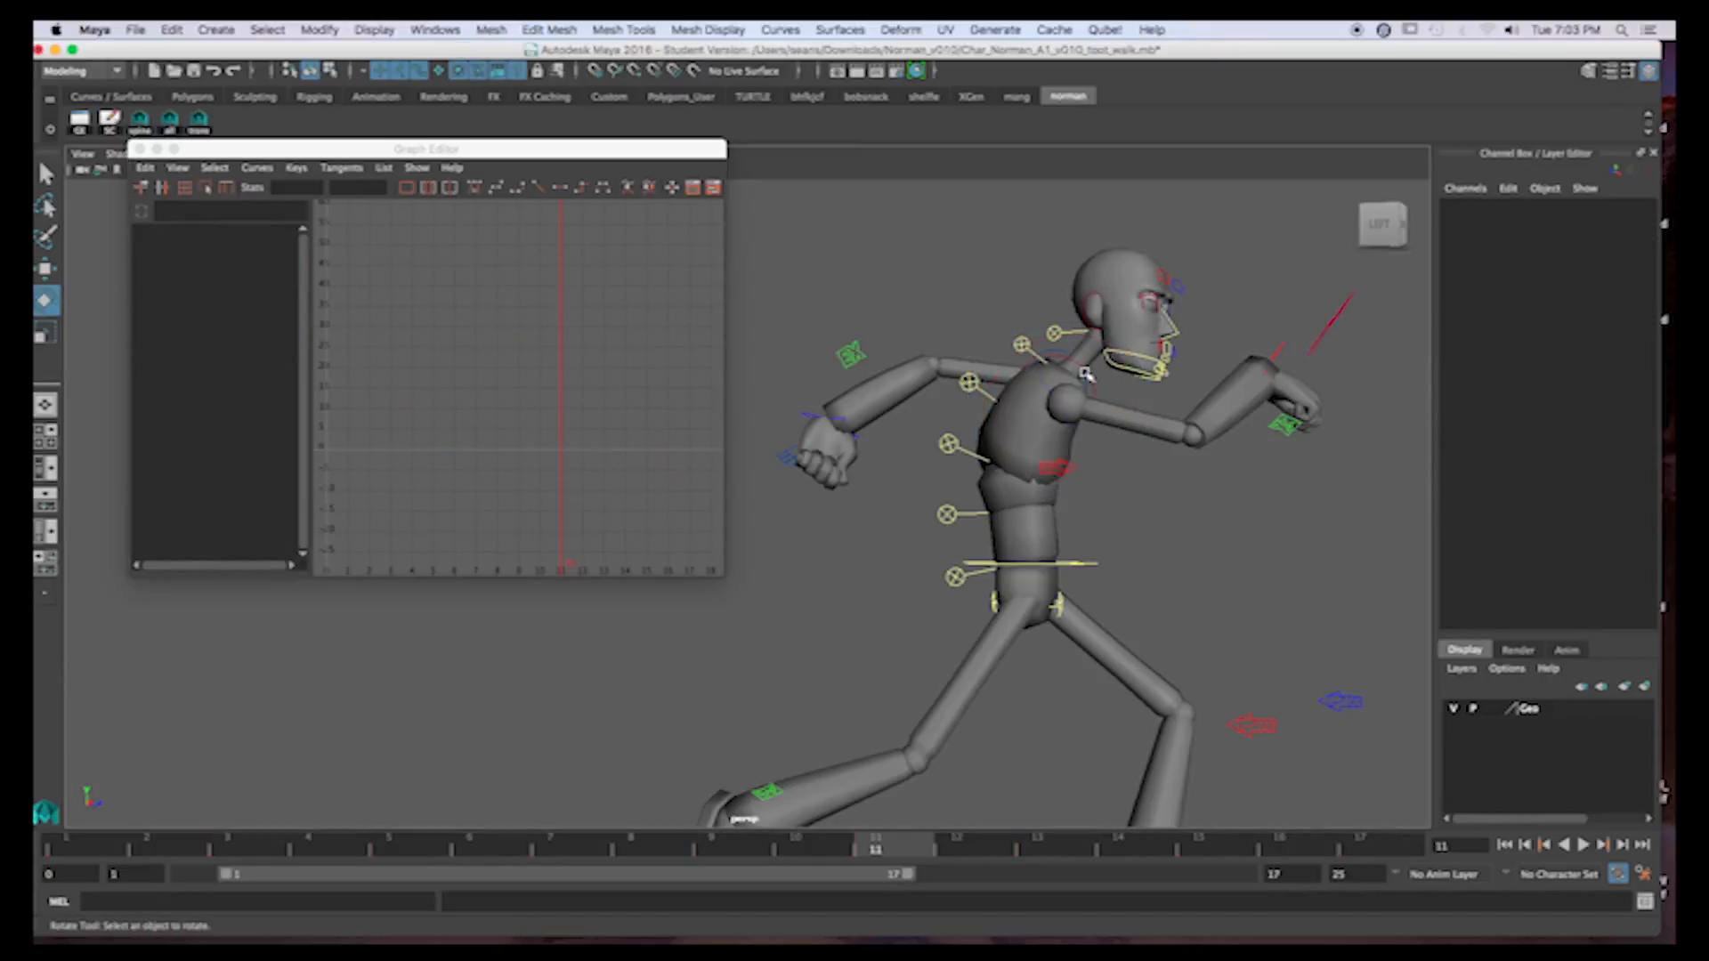
pyautogui.click(1086, 374)
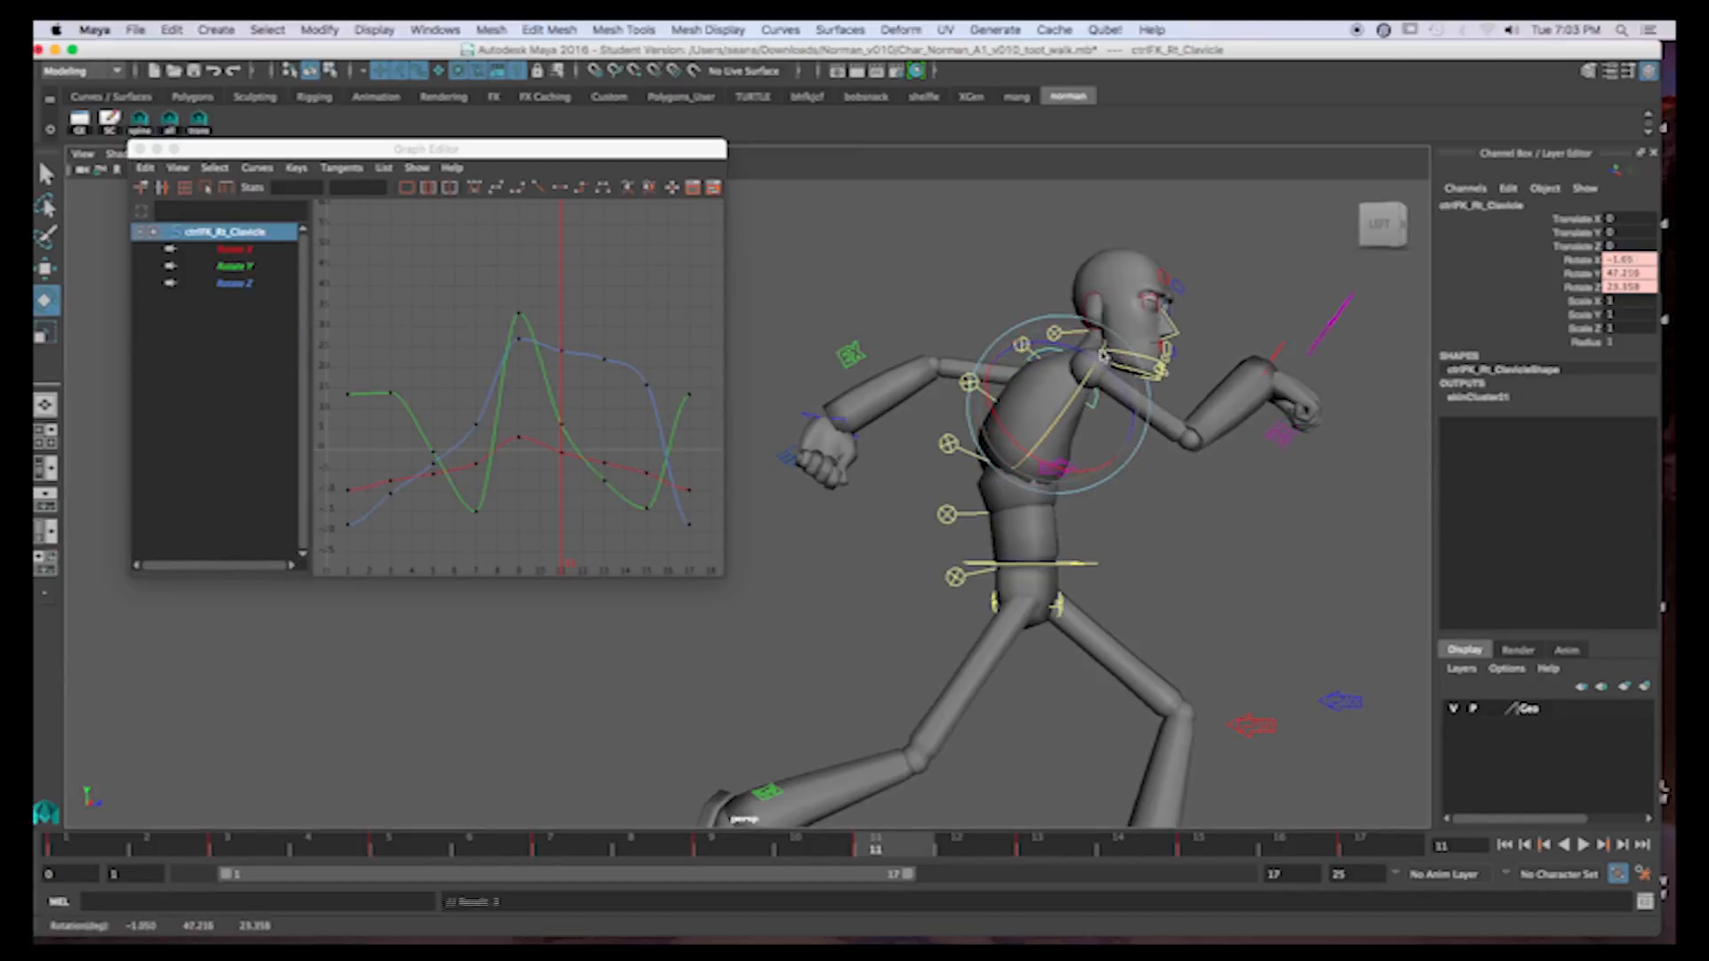
pyautogui.keyDown('alt'); pyautogui.moveTo(1090, 423); pyautogui.dragTo(1065, 487); pyautogui.keyUp('alt')
pyautogui.click(1015, 297)
pyautogui.click(1024, 442)
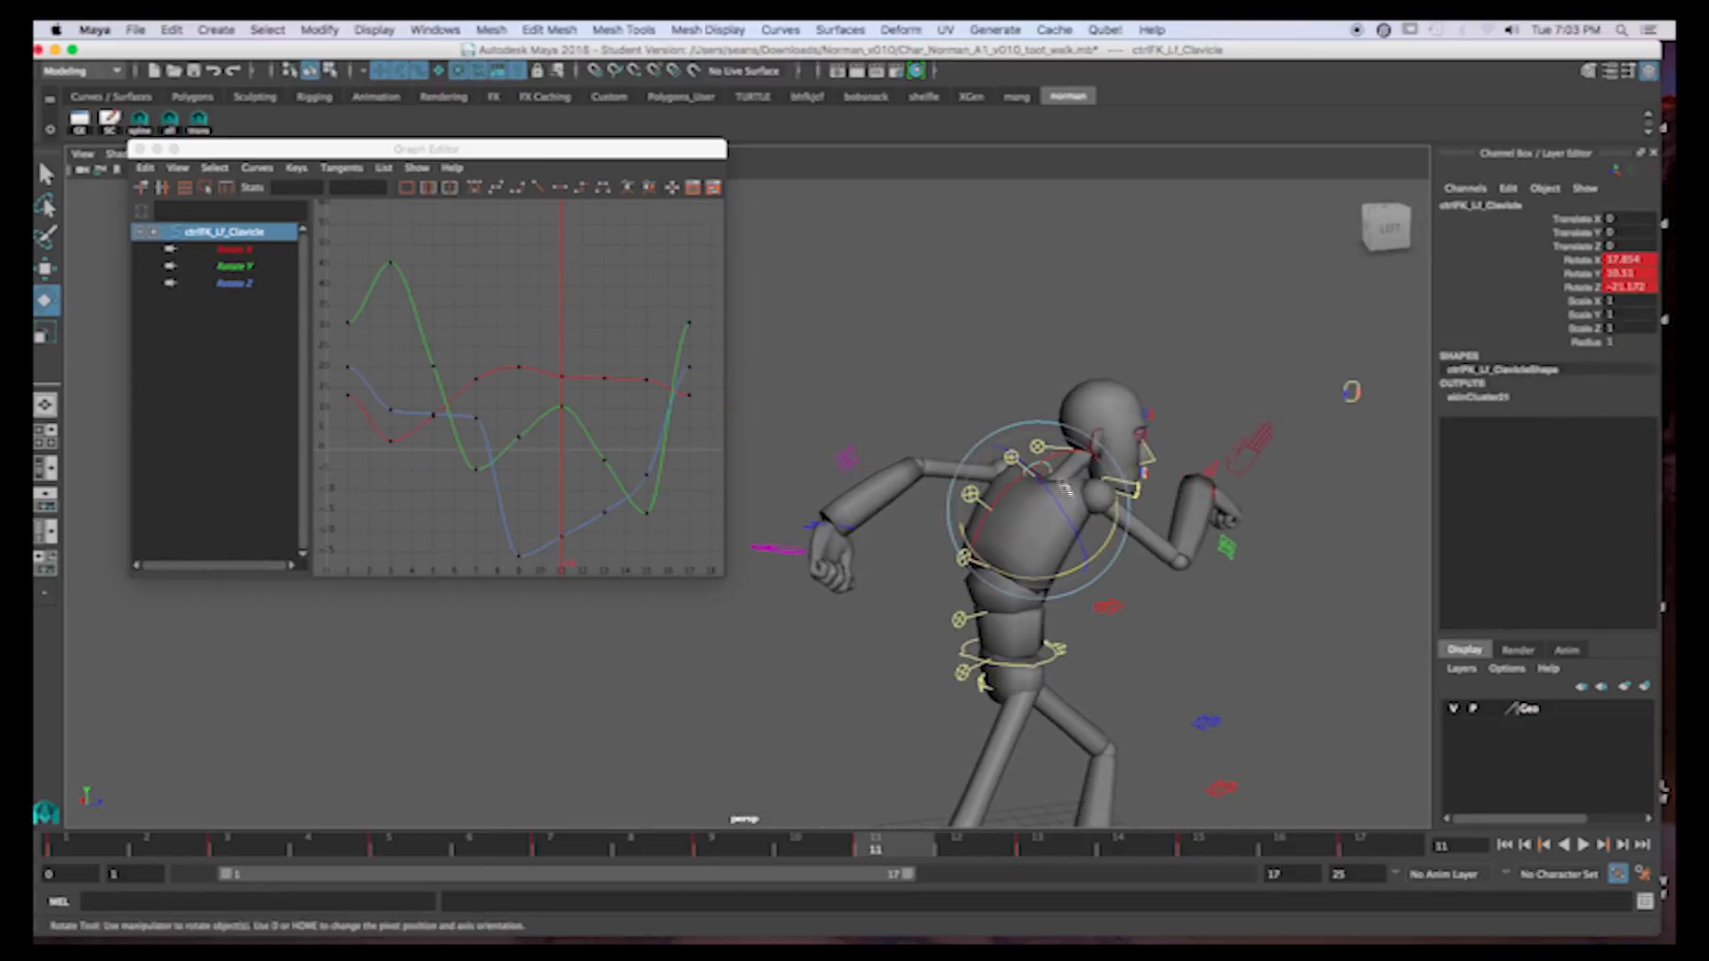
pyautogui.moveTo(1107, 541)
pyautogui.mouseDown()
pyautogui.moveTo(1066, 518)
pyautogui.moveTo(1059, 470)
pyautogui.moveTo(1114, 547)
pyautogui.moveTo(1063, 538)
pyautogui.mouseUp()
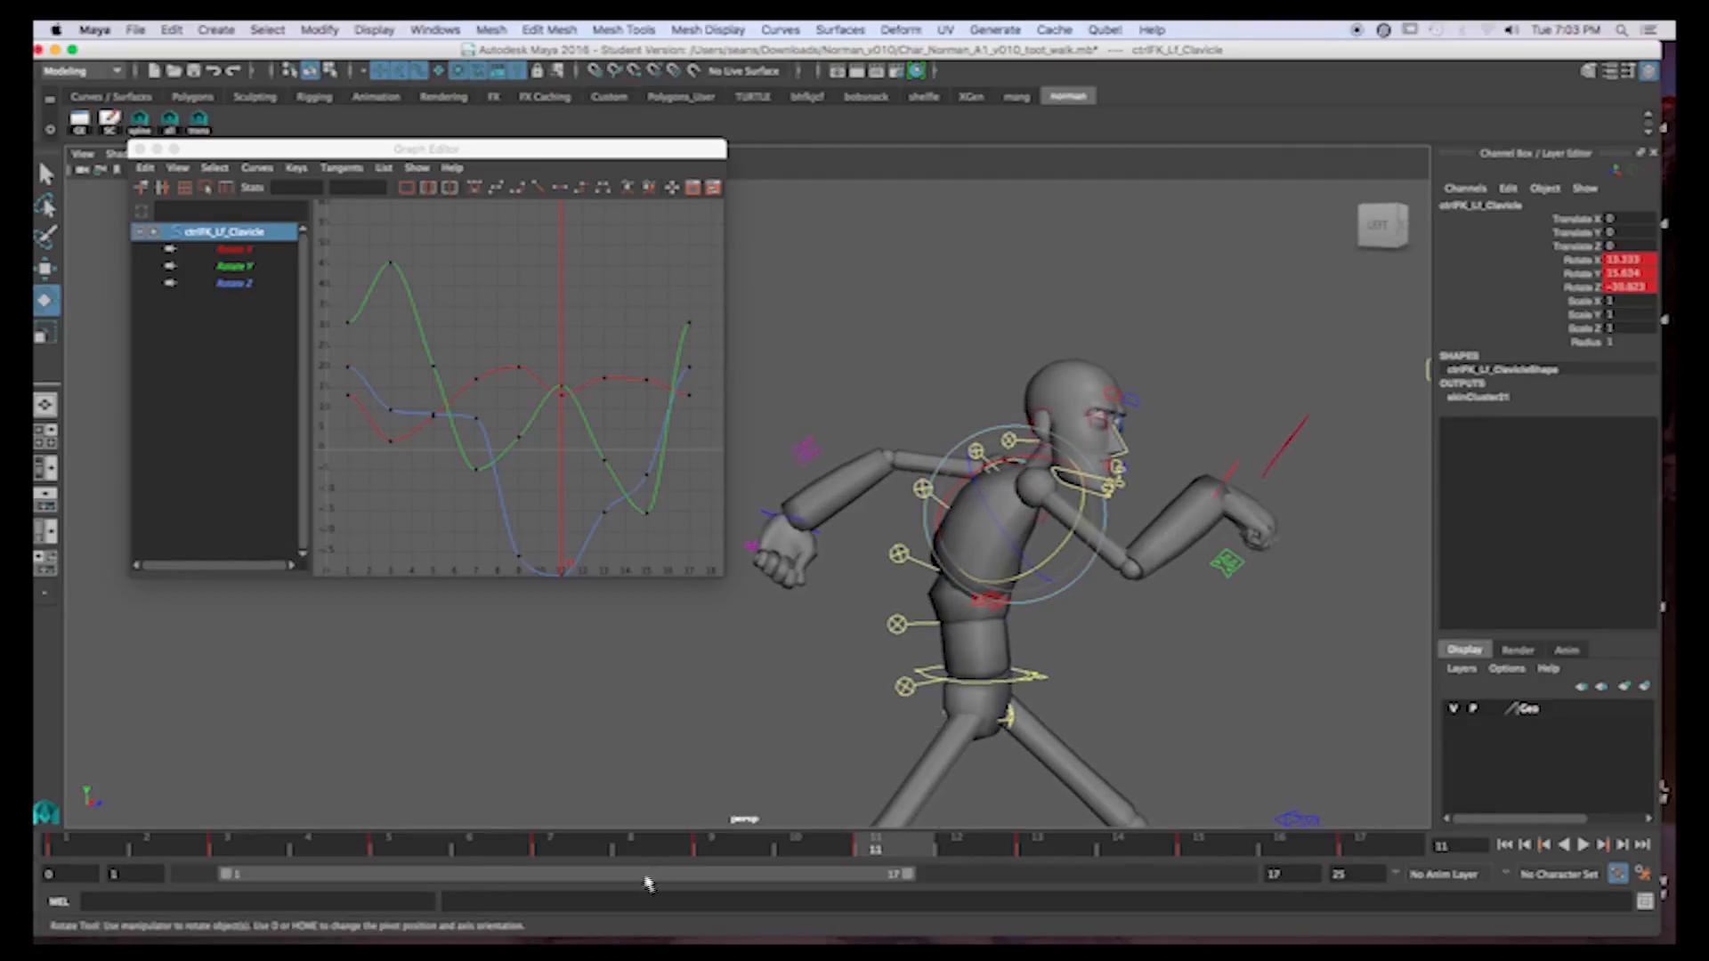
# Compare the poses at frames 9, 11 and 13, and lower the left clavicle's Rotate Z key at frame 13 to about -21.5
pyautogui.click(735, 846)
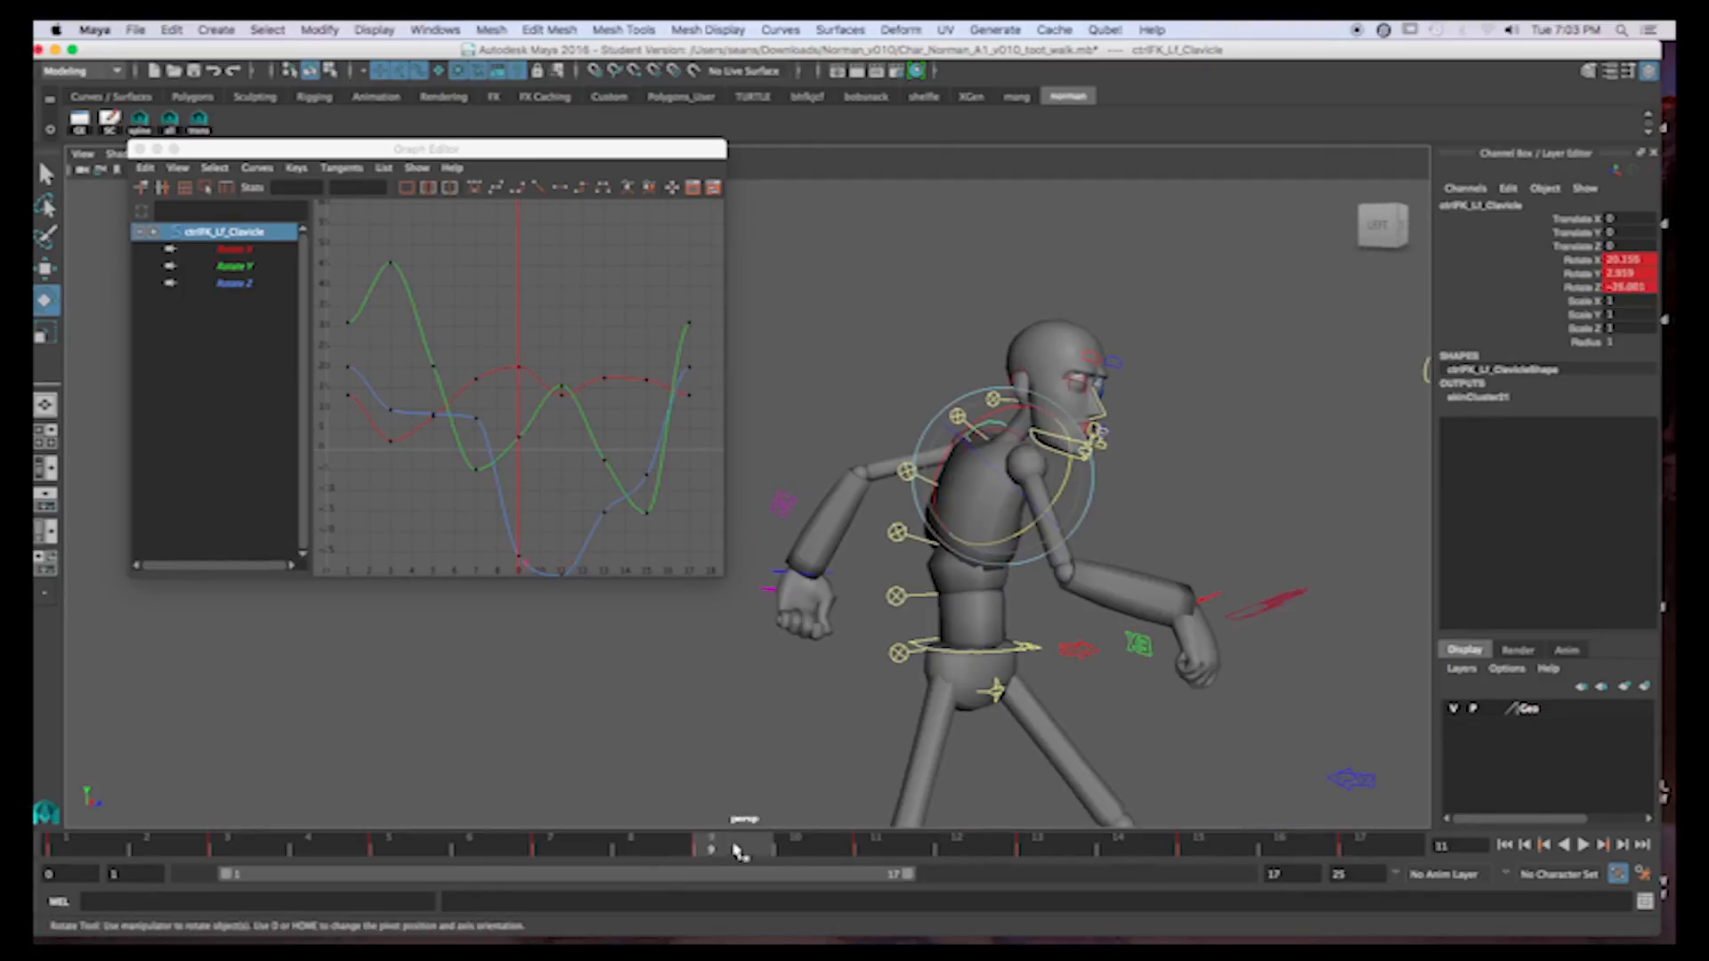
pyautogui.click(894, 851)
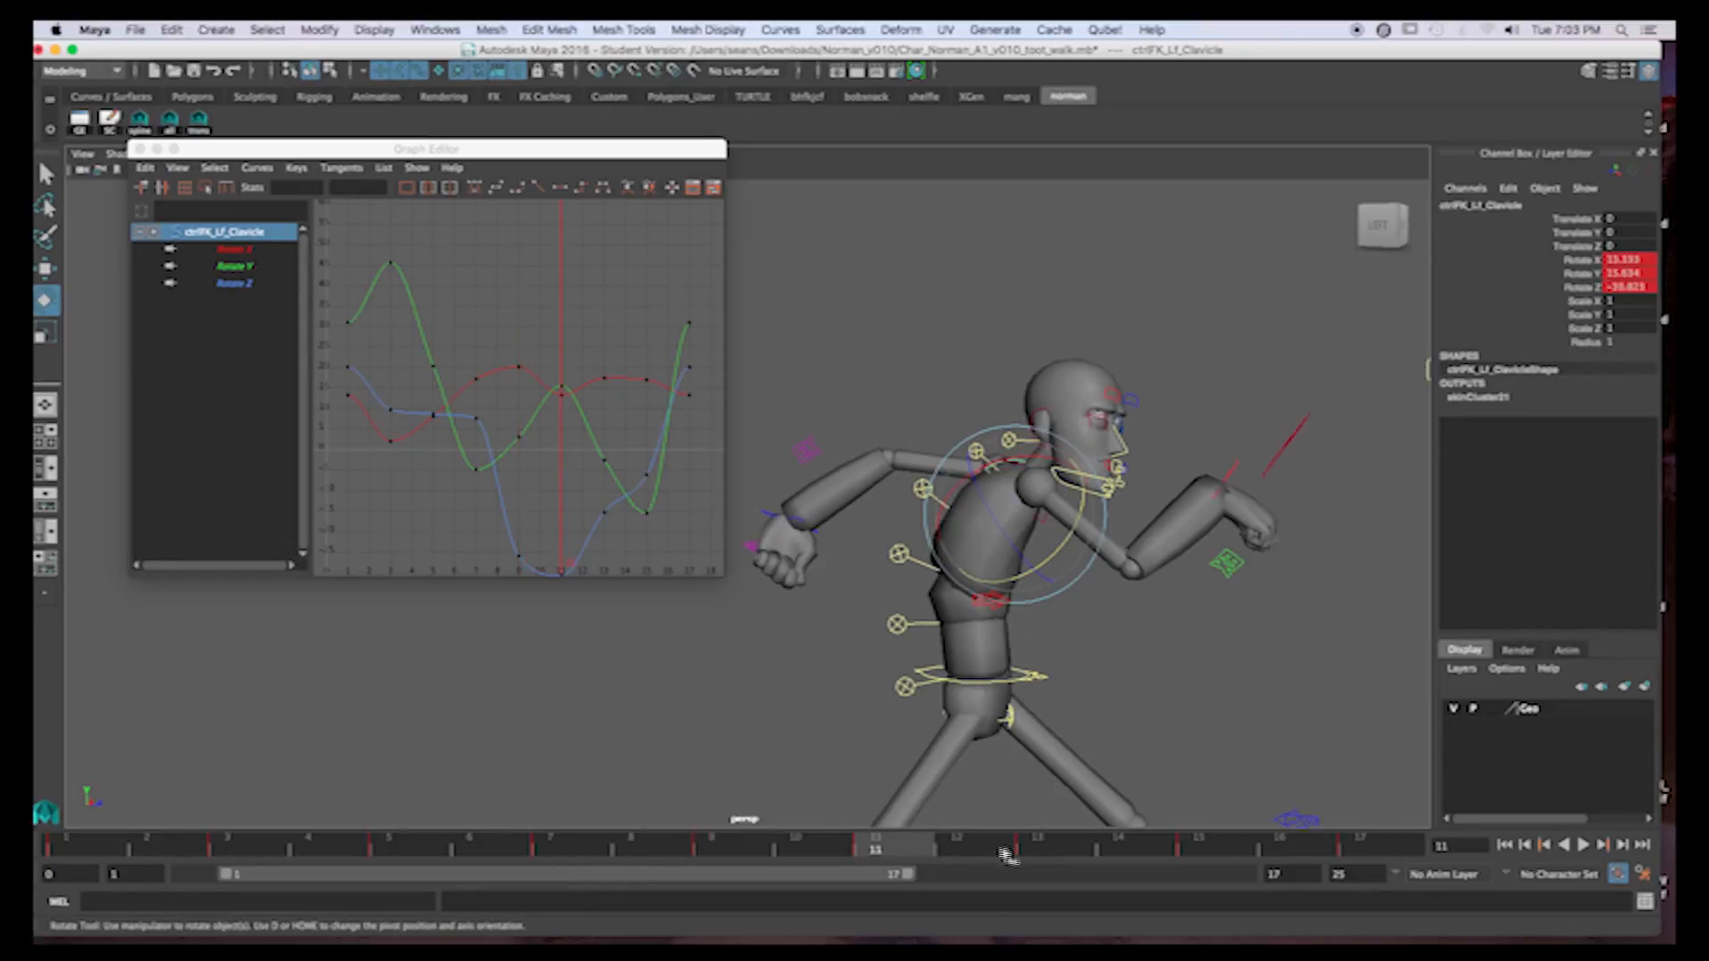
pyautogui.click(1040, 850)
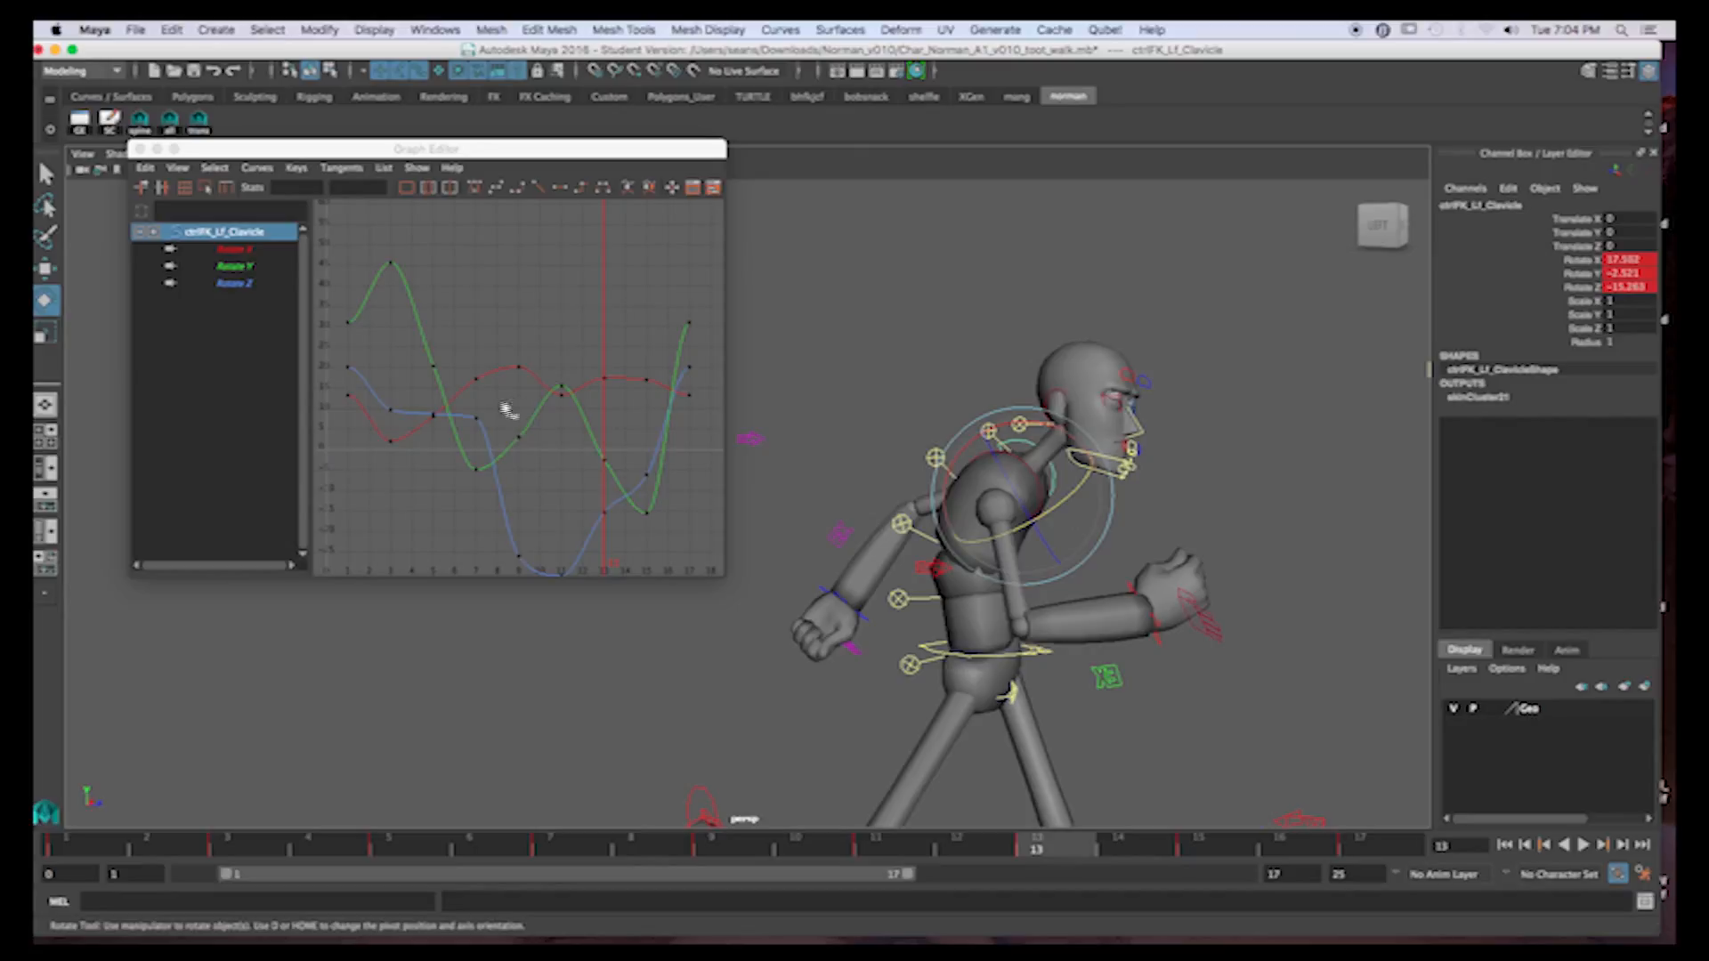
pyautogui.keyDown('alt'); pyautogui.moveTo(625, 425); pyautogui.dragTo(638, 348, button='middle'); pyautogui.keyUp('alt')
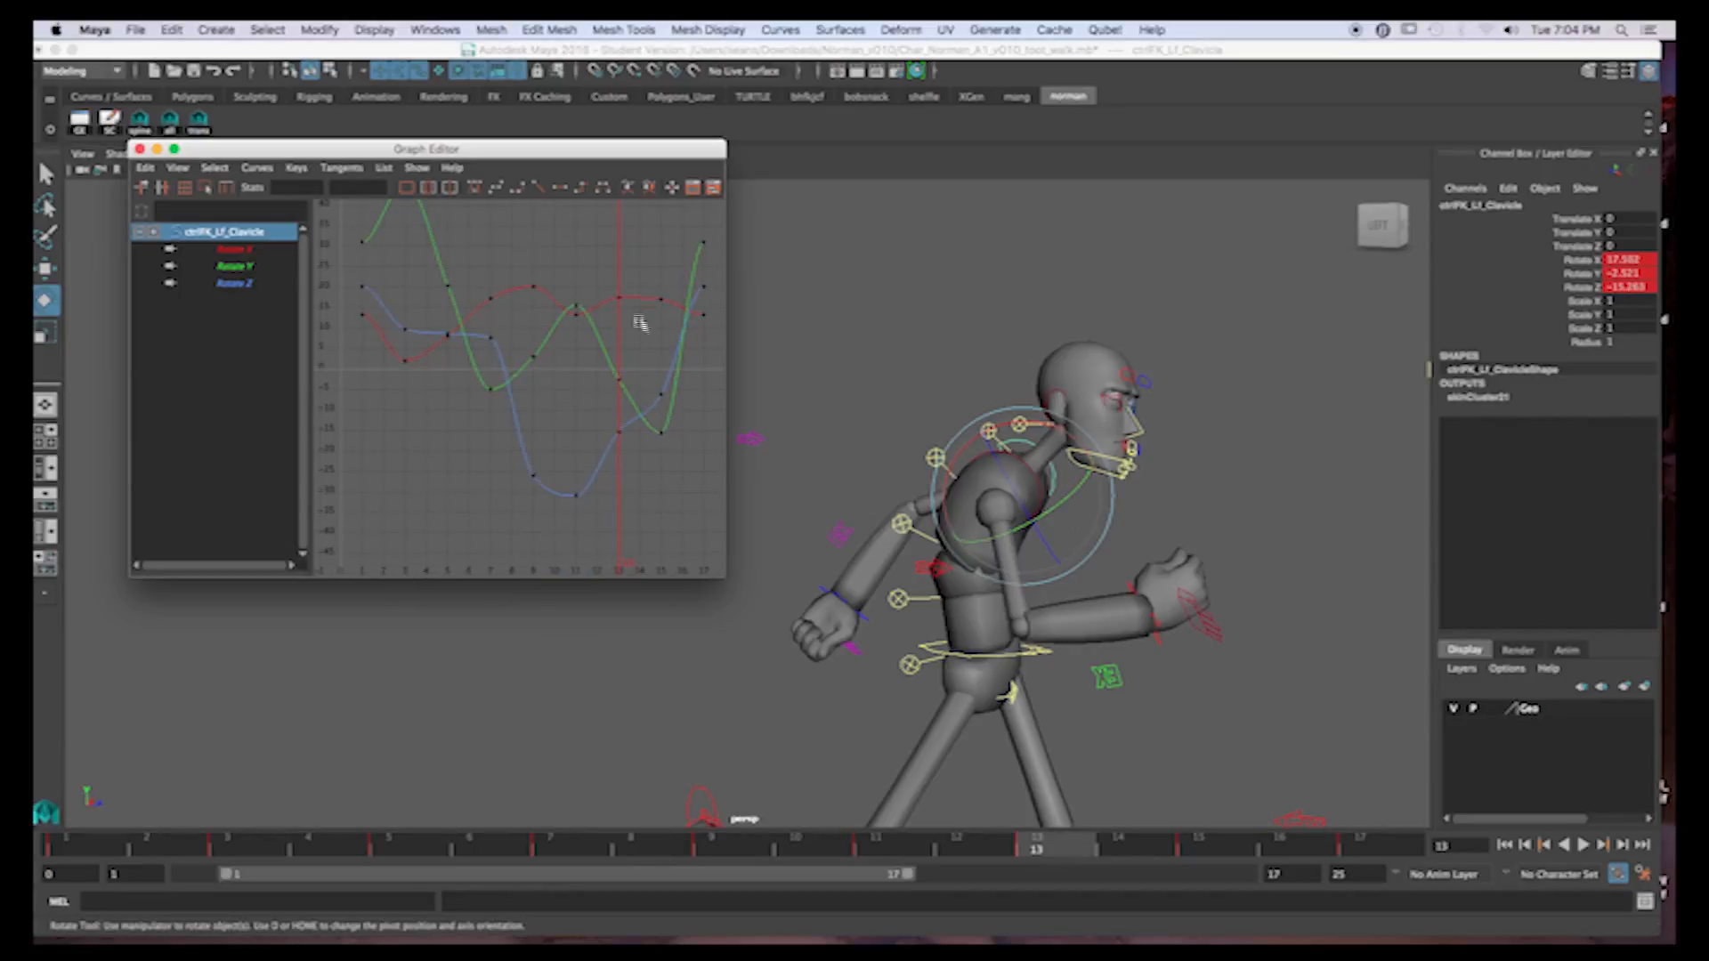
pyautogui.click(614, 432)
pyautogui.moveTo(650, 355); pyautogui.dragTo(642, 380, button='middle')
# Smooth the Rotate X tangents at frames 13 and 15, and set linear tangents on all left clavicle rotation keys at frames 1 and 17
pyautogui.moveTo(614, 273); pyautogui.dragTo(673, 314)
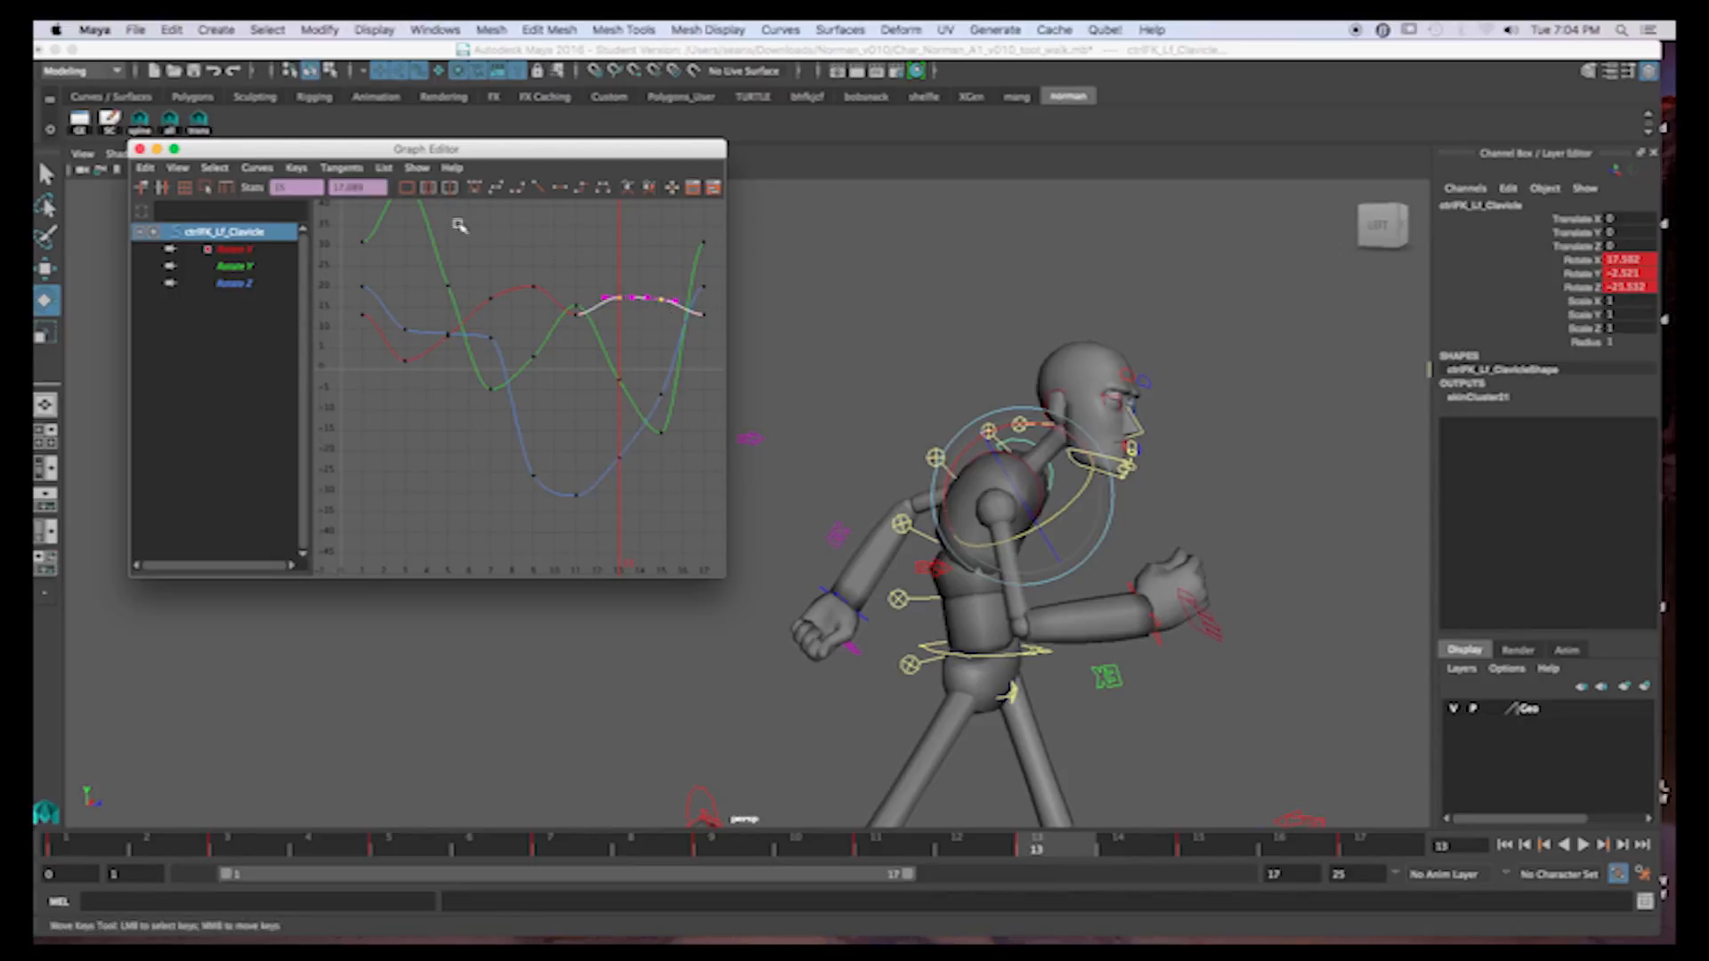
pyautogui.click(495, 193)
pyautogui.scroll(-2, 468, 482)
pyautogui.moveTo(395, 275); pyautogui.dragTo(447, 367)
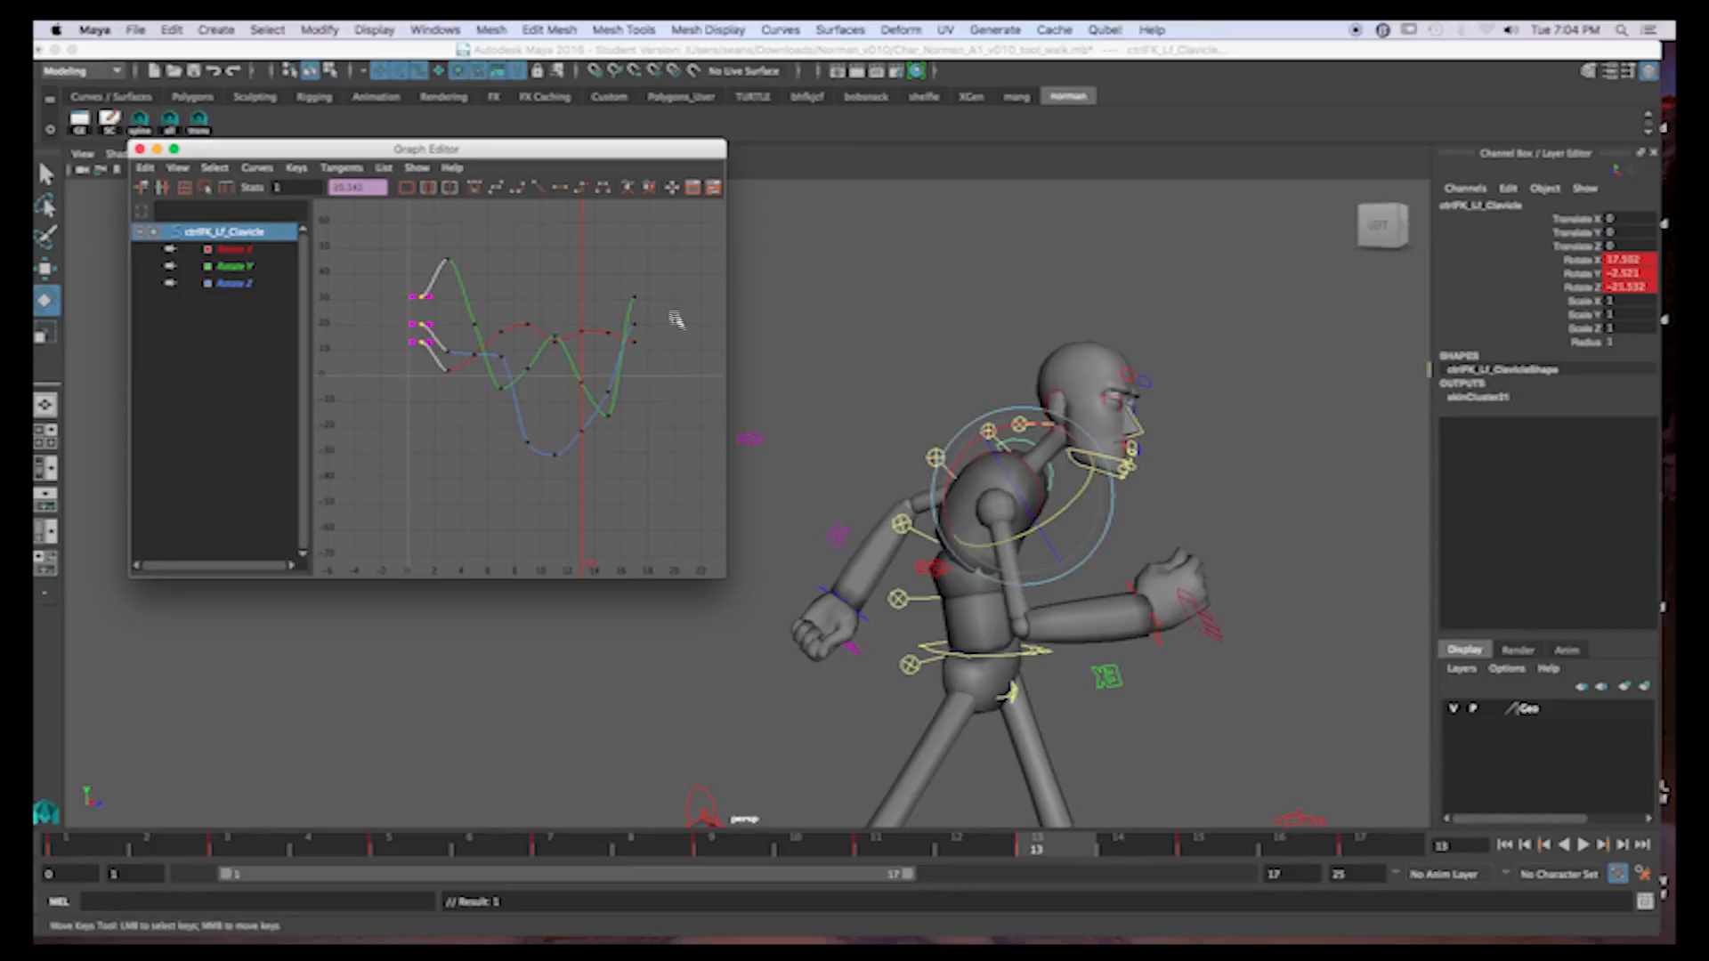
pyautogui.moveTo(635, 286); pyautogui.dragTo(686, 383)
pyautogui.click(539, 193)
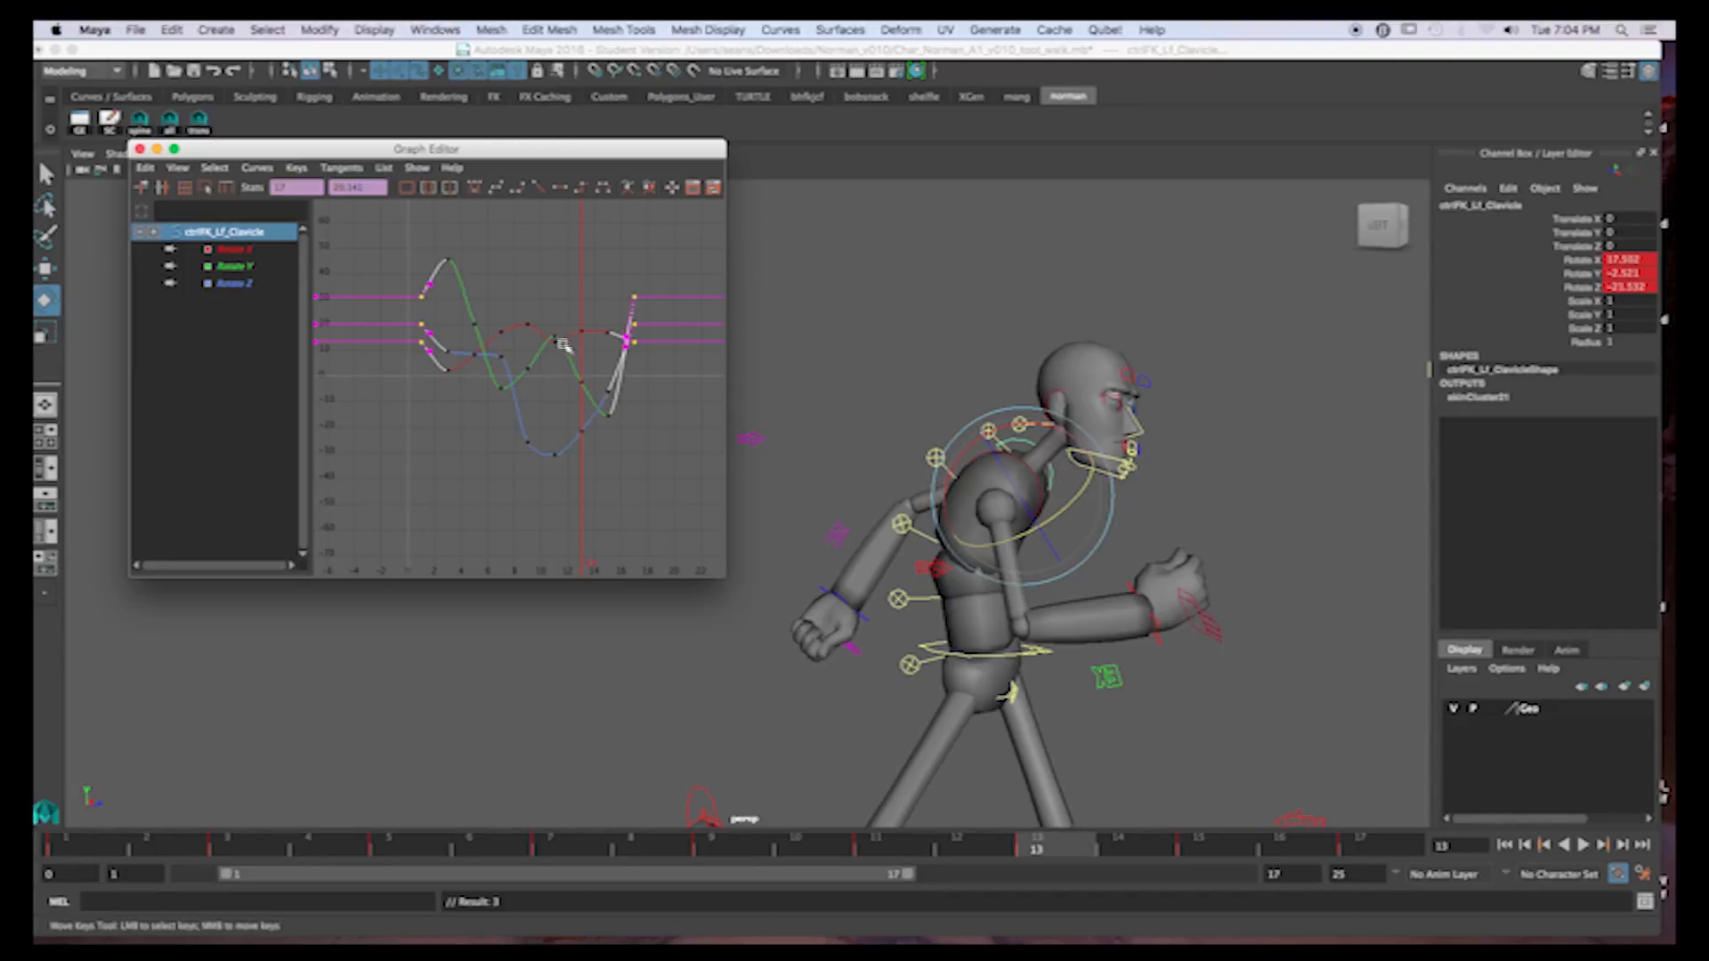
# Isolate the left clavicle's Rotate Y curve and lower its keys at frames 1 and 17 together to about 25
pyautogui.click(234, 267)
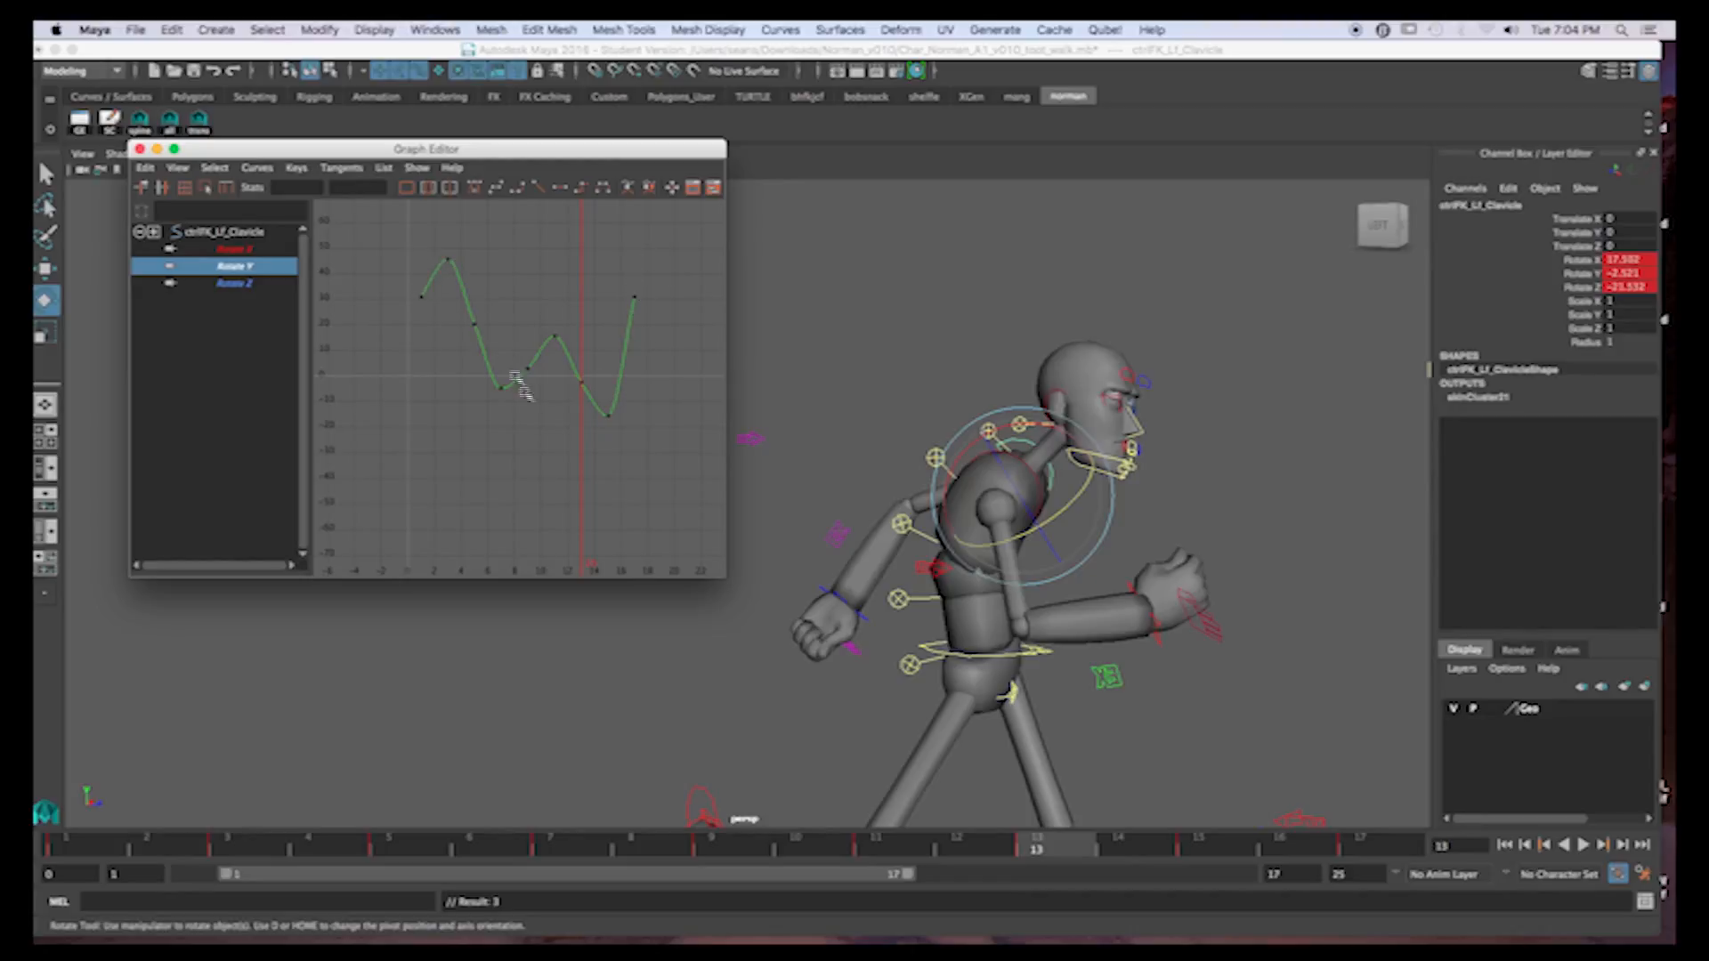
pyautogui.keyDown('ctrl'); pyautogui.keyDown('alt'); pyautogui.moveTo(392, 234); pyautogui.dragTo(672, 462); pyautogui.keyUp('alt'); pyautogui.keyUp('ctrl')
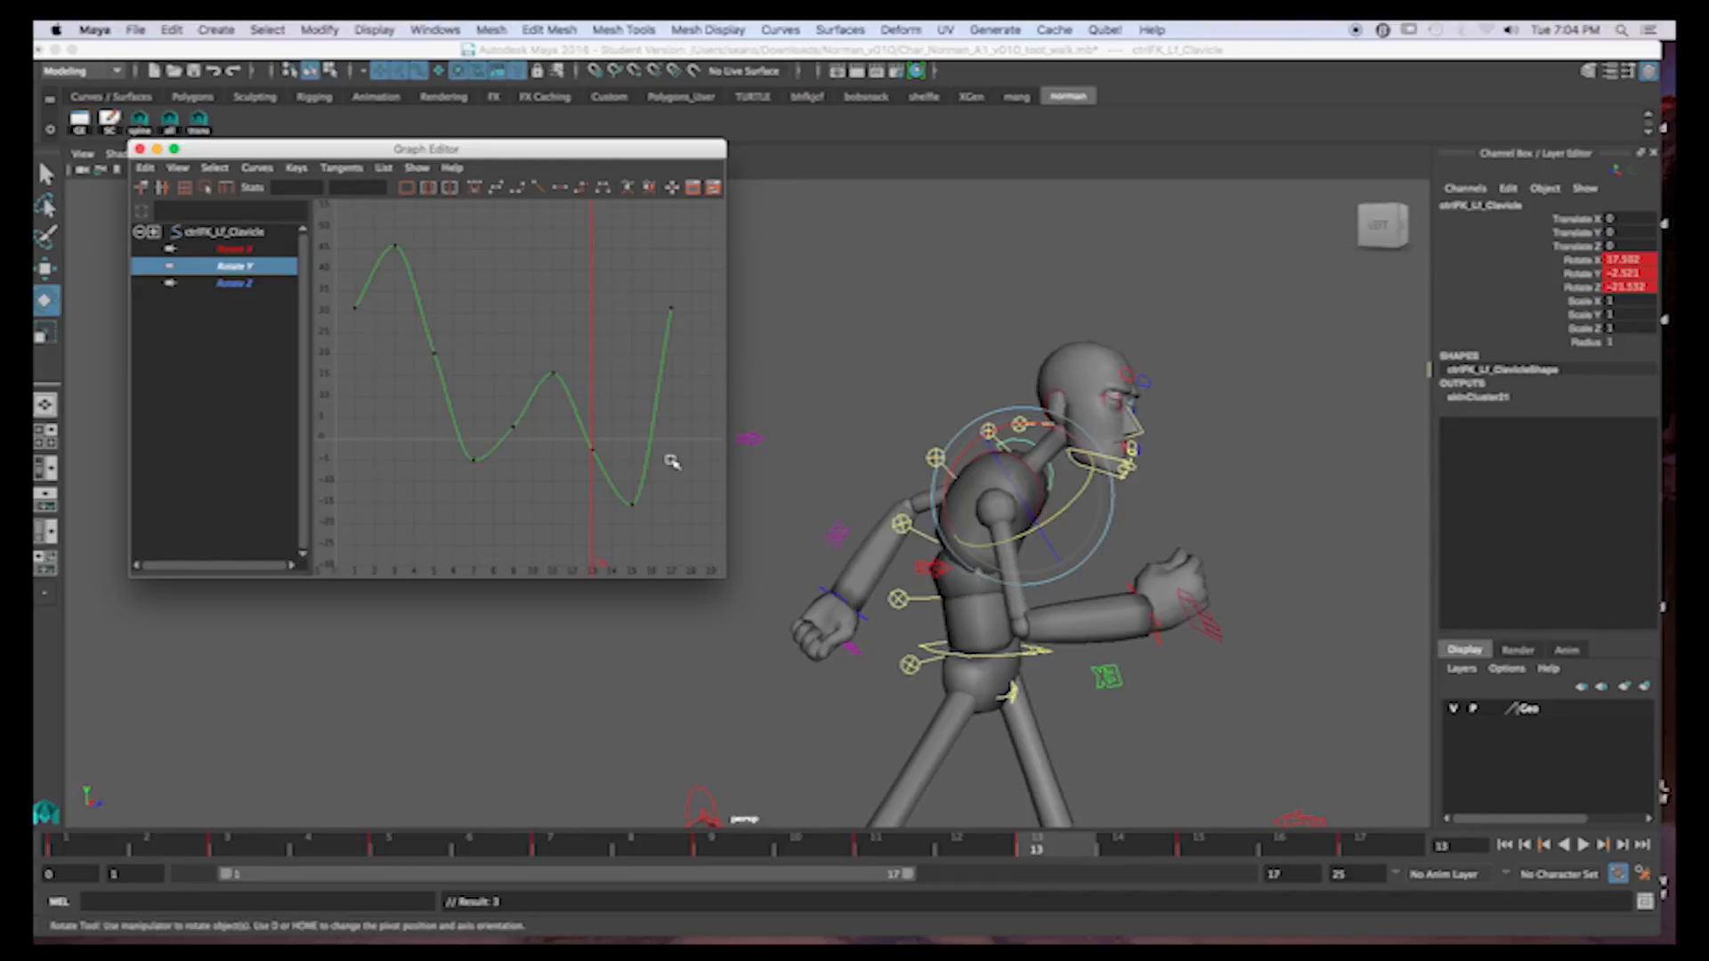
pyautogui.moveTo(549, 434)
pyautogui.keyDown('alt'); pyautogui.mouseDown(button='middle')
pyautogui.moveTo(611, 439)
pyautogui.moveTo(554, 441)
pyautogui.mouseUp(button='middle'); pyautogui.keyUp('alt')
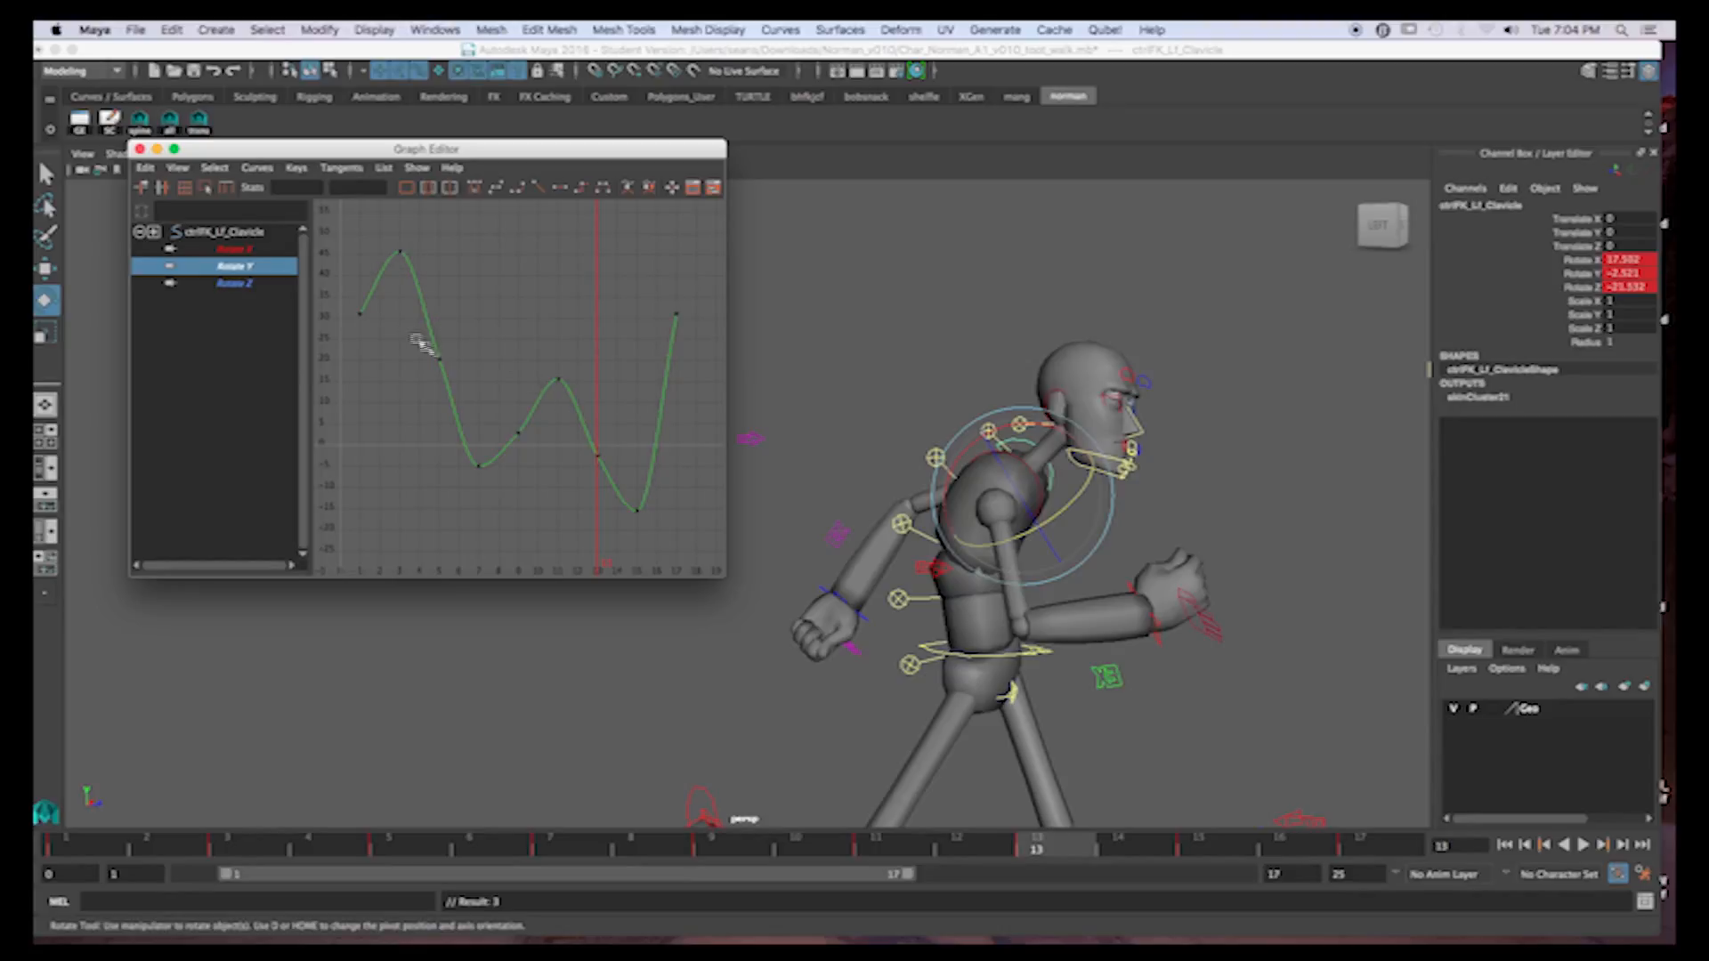
pyautogui.moveTo(350, 300); pyautogui.dragTo(370, 322)
pyautogui.keyDown('shift'); pyautogui.moveTo(645, 283); pyautogui.dragTo(714, 337); pyautogui.keyUp('shift')
pyautogui.keyDown('shift'); pyautogui.moveTo(695, 284); pyautogui.dragTo(691, 309, button='middle'); pyautogui.keyUp('shift')
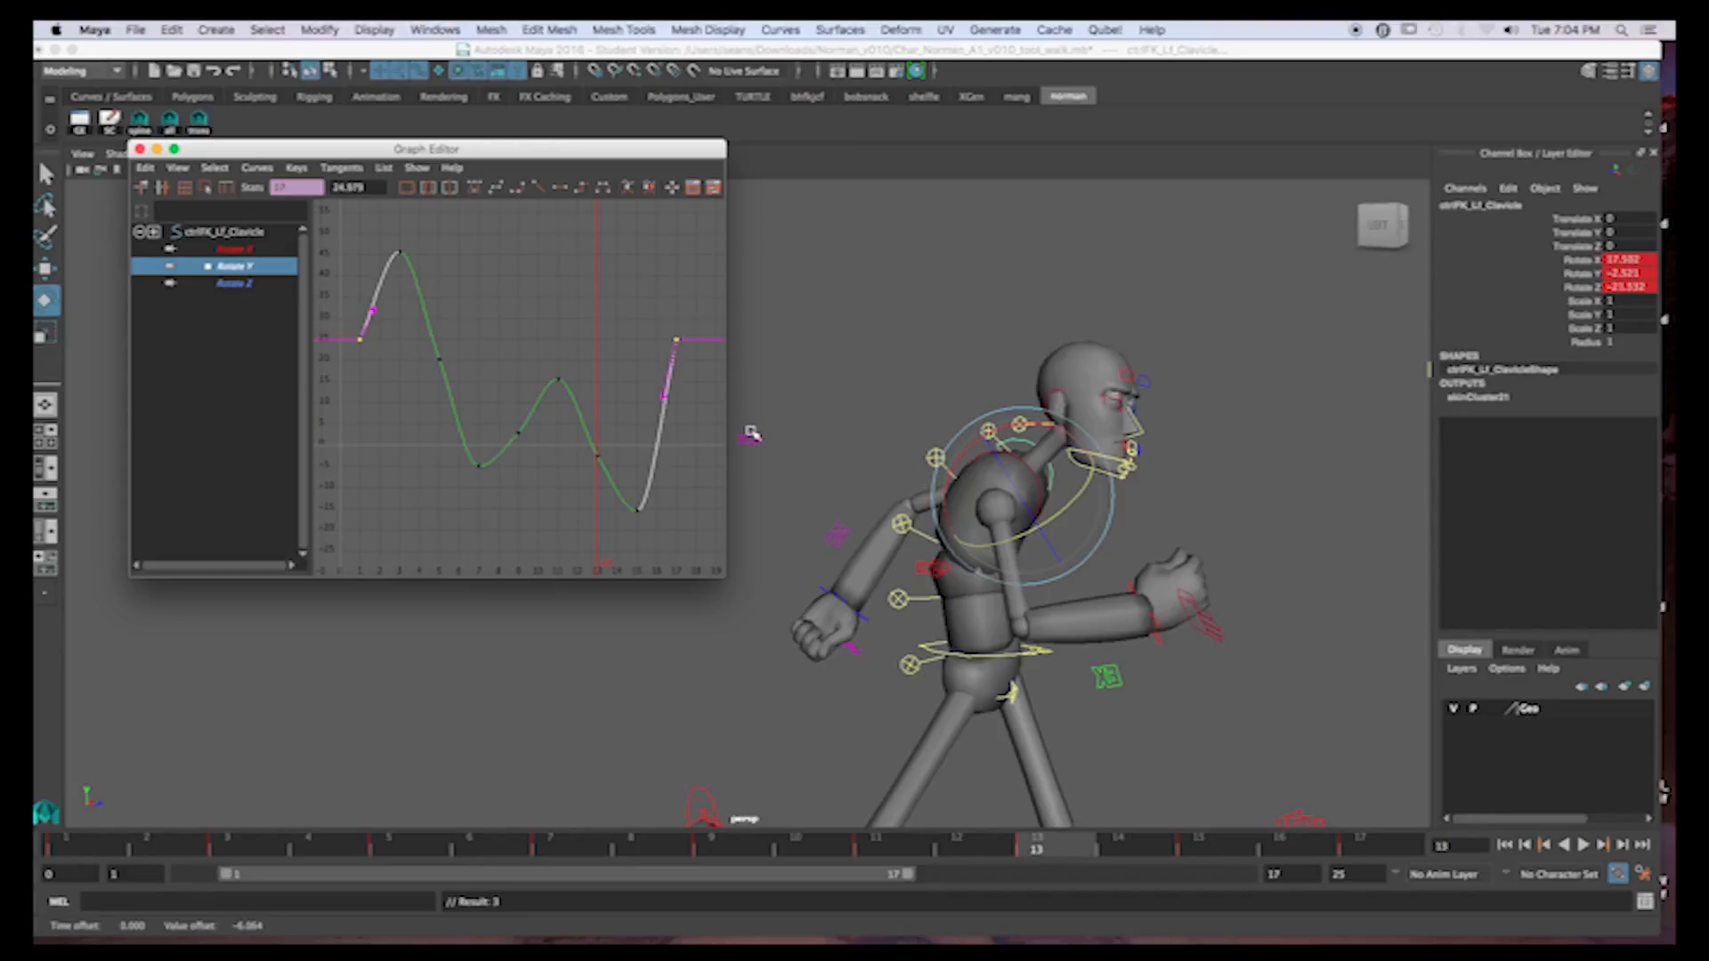
# Isolate the left clavicle's Rotate X curve and lower its keys at frames 1 and 17 together to about 10.9
pyautogui.click(234, 249)
pyautogui.moveTo(341, 369); pyautogui.dragTo(368, 406)
pyautogui.keyDown('shift'); pyautogui.moveTo(659, 362); pyautogui.dragTo(690, 427); pyautogui.keyUp('shift')
pyautogui.moveTo(642, 402); pyautogui.dragTo(636, 418, button='middle')
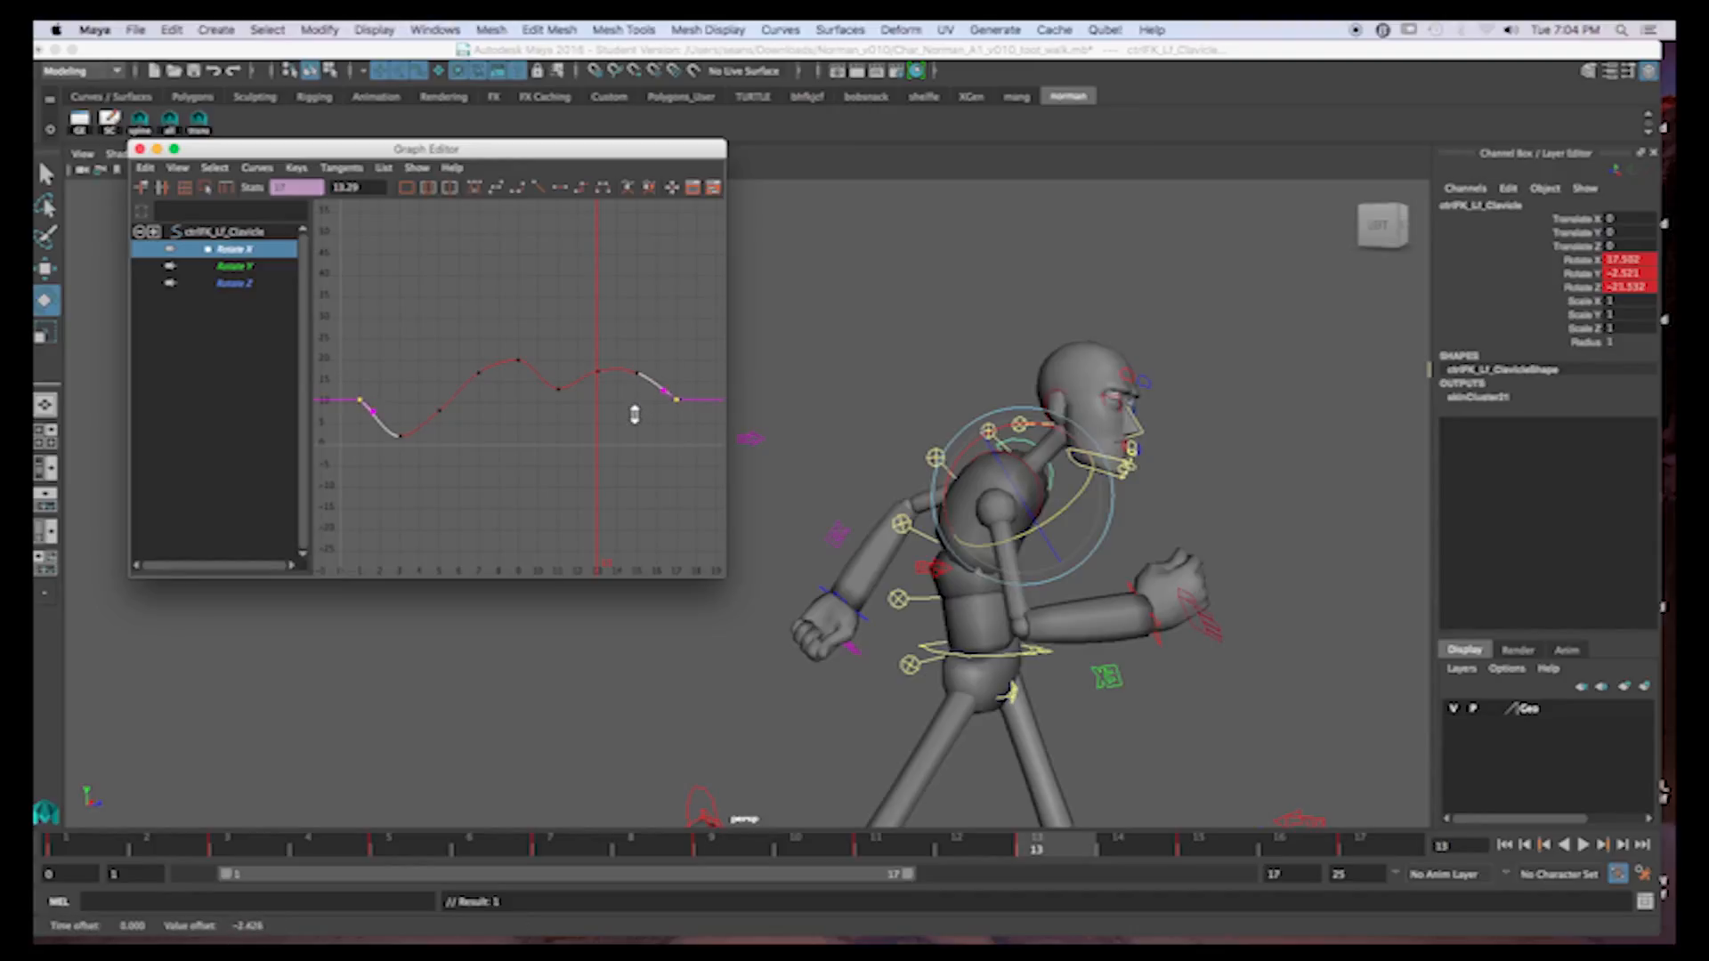
# Isolate the left clavicle's Rotate Z curve and compare the shoulder poses at frames 1, 17 and 3
pyautogui.click(235, 283)
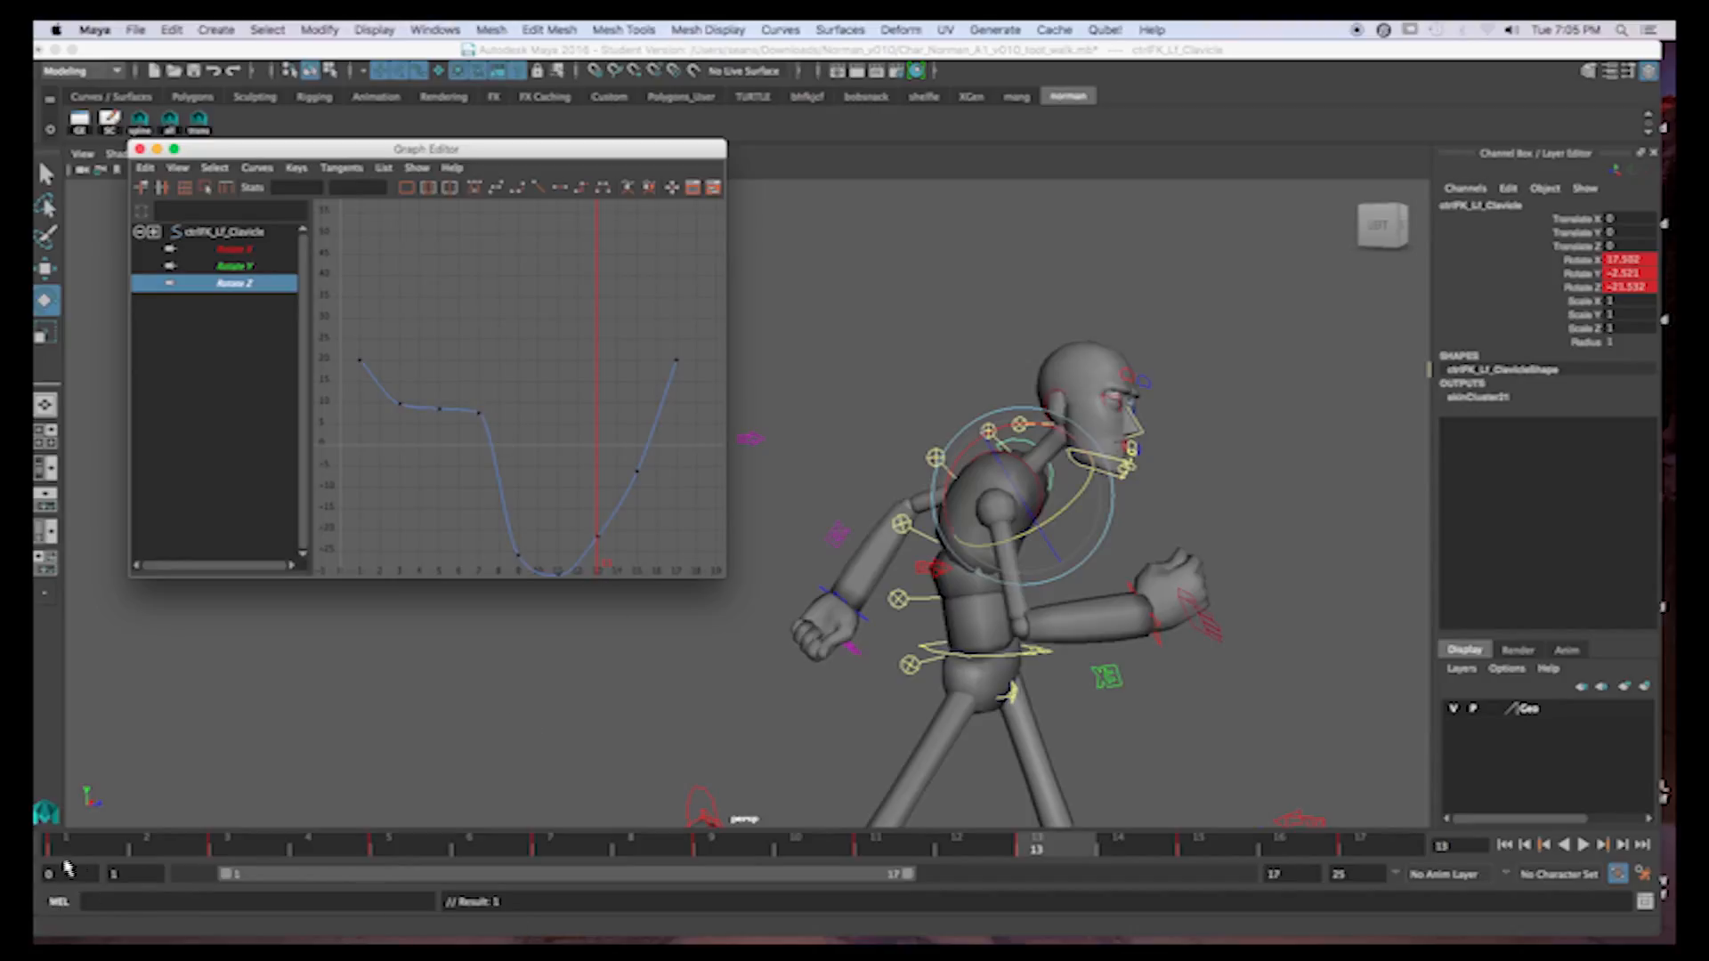
pyautogui.click(72, 852)
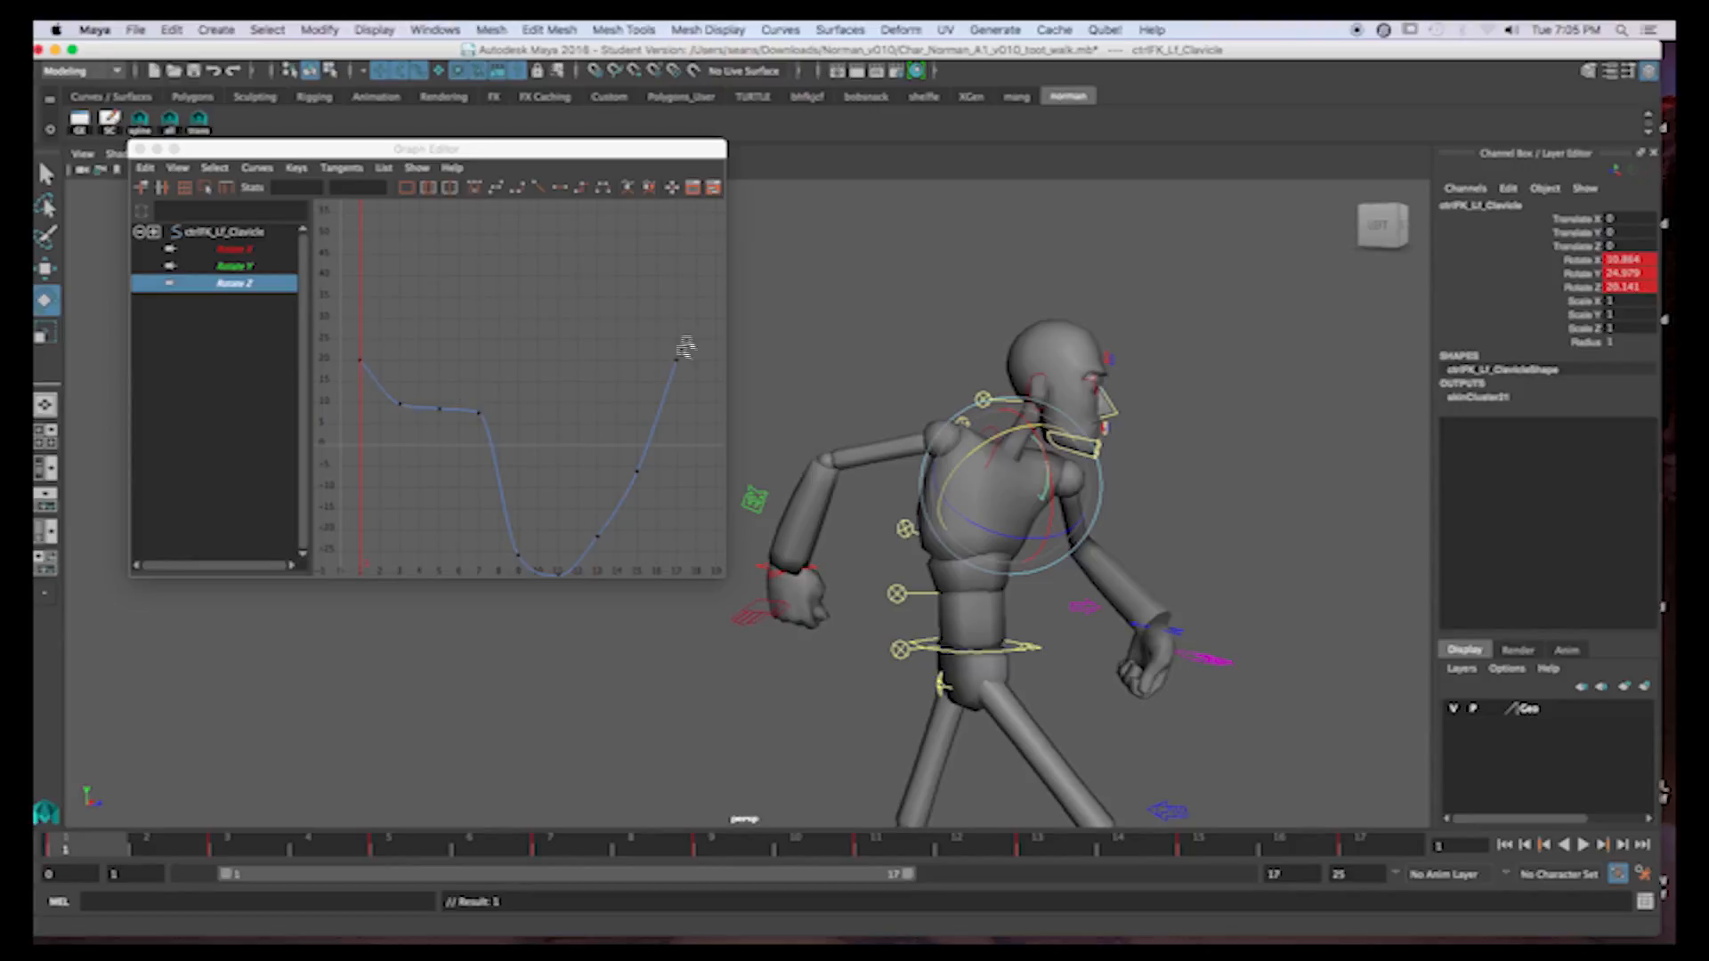
pyautogui.keyDown('alt'); pyautogui.moveTo(632, 467); pyautogui.dragTo(634, 436, button='middle'); pyautogui.keyUp('alt')
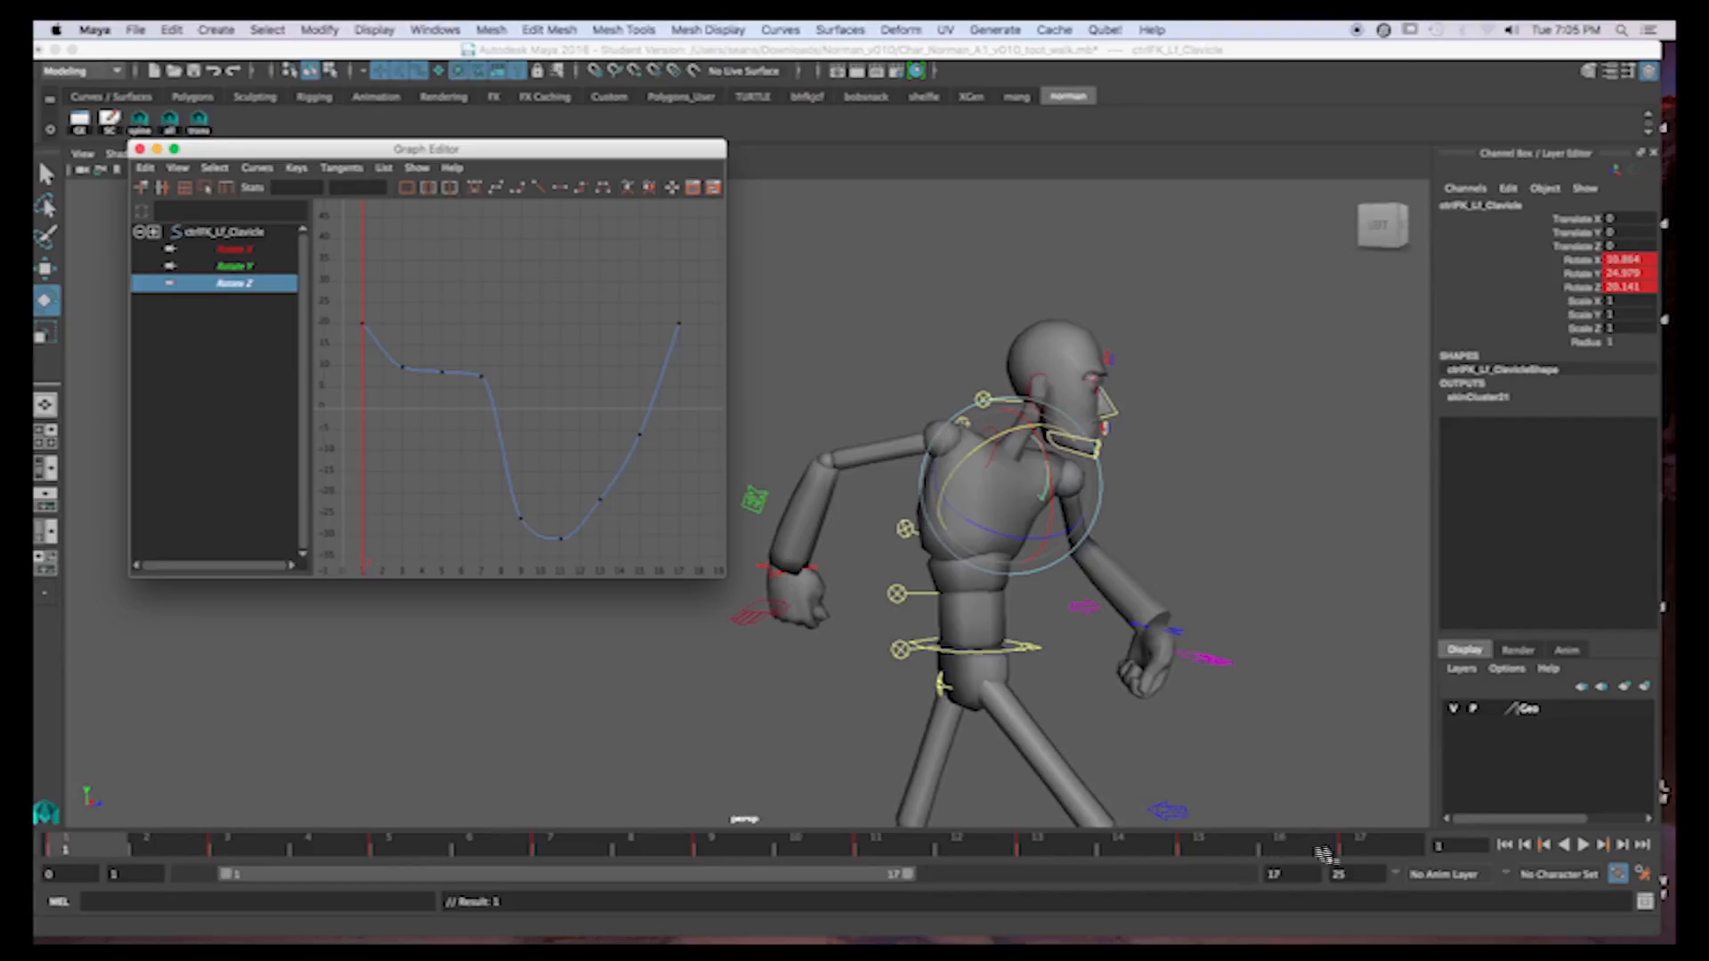
pyautogui.click(1356, 848)
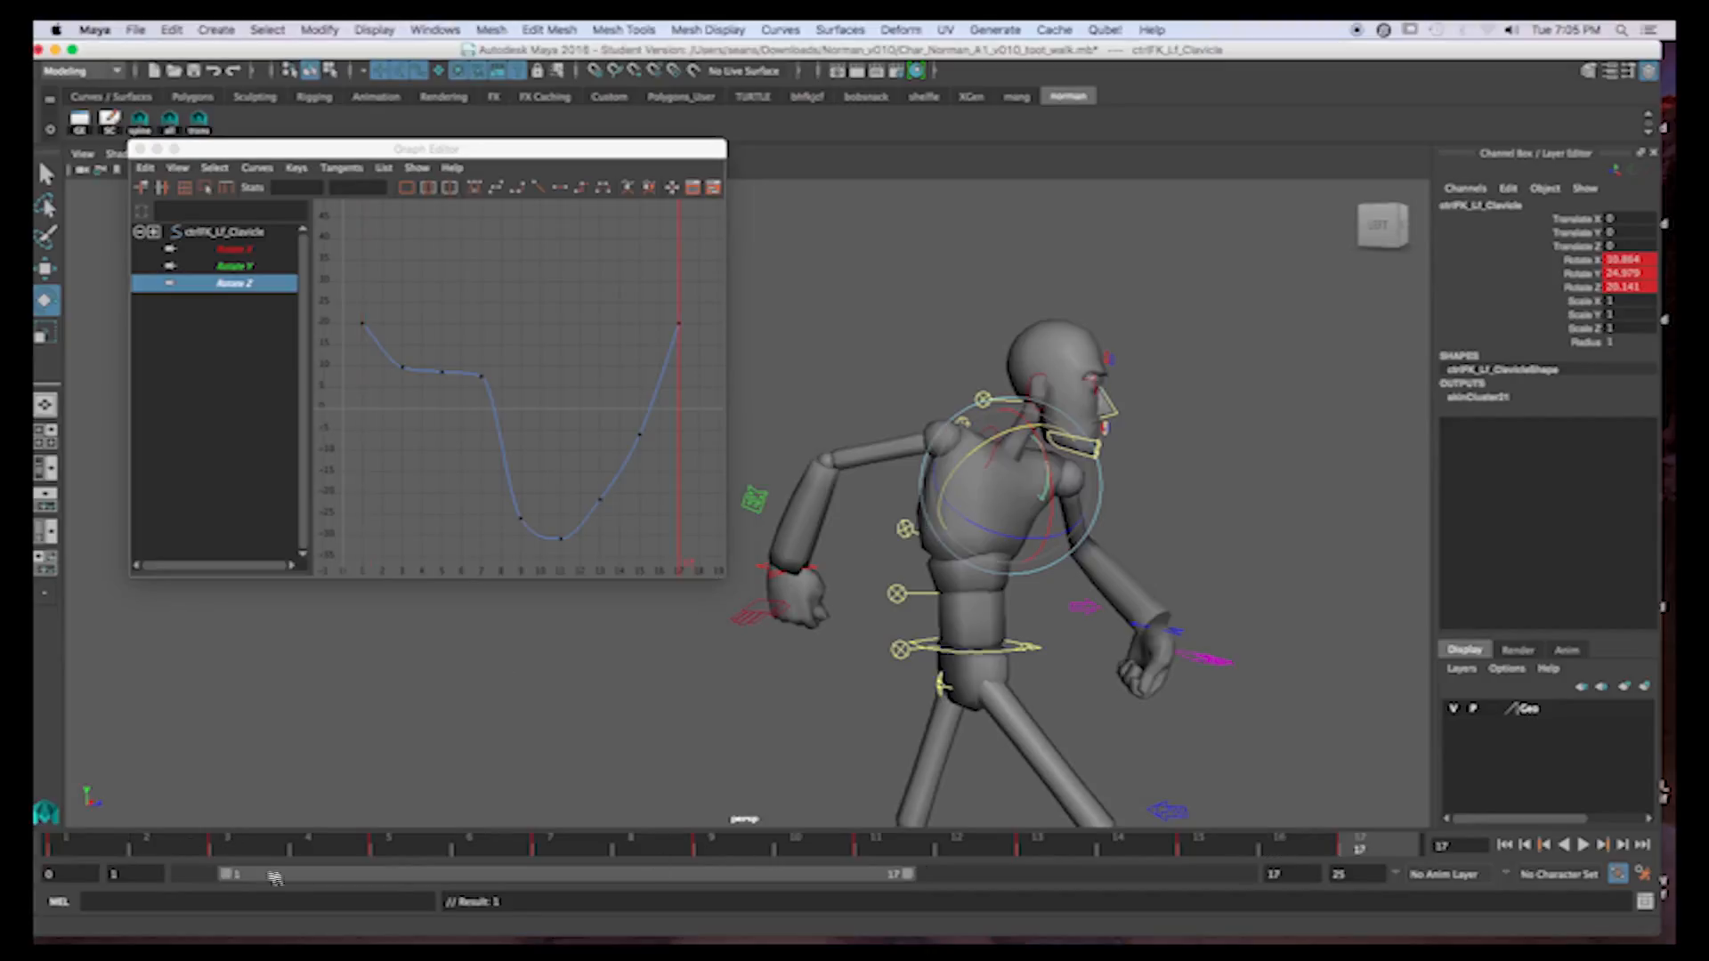
pyautogui.click(103, 853)
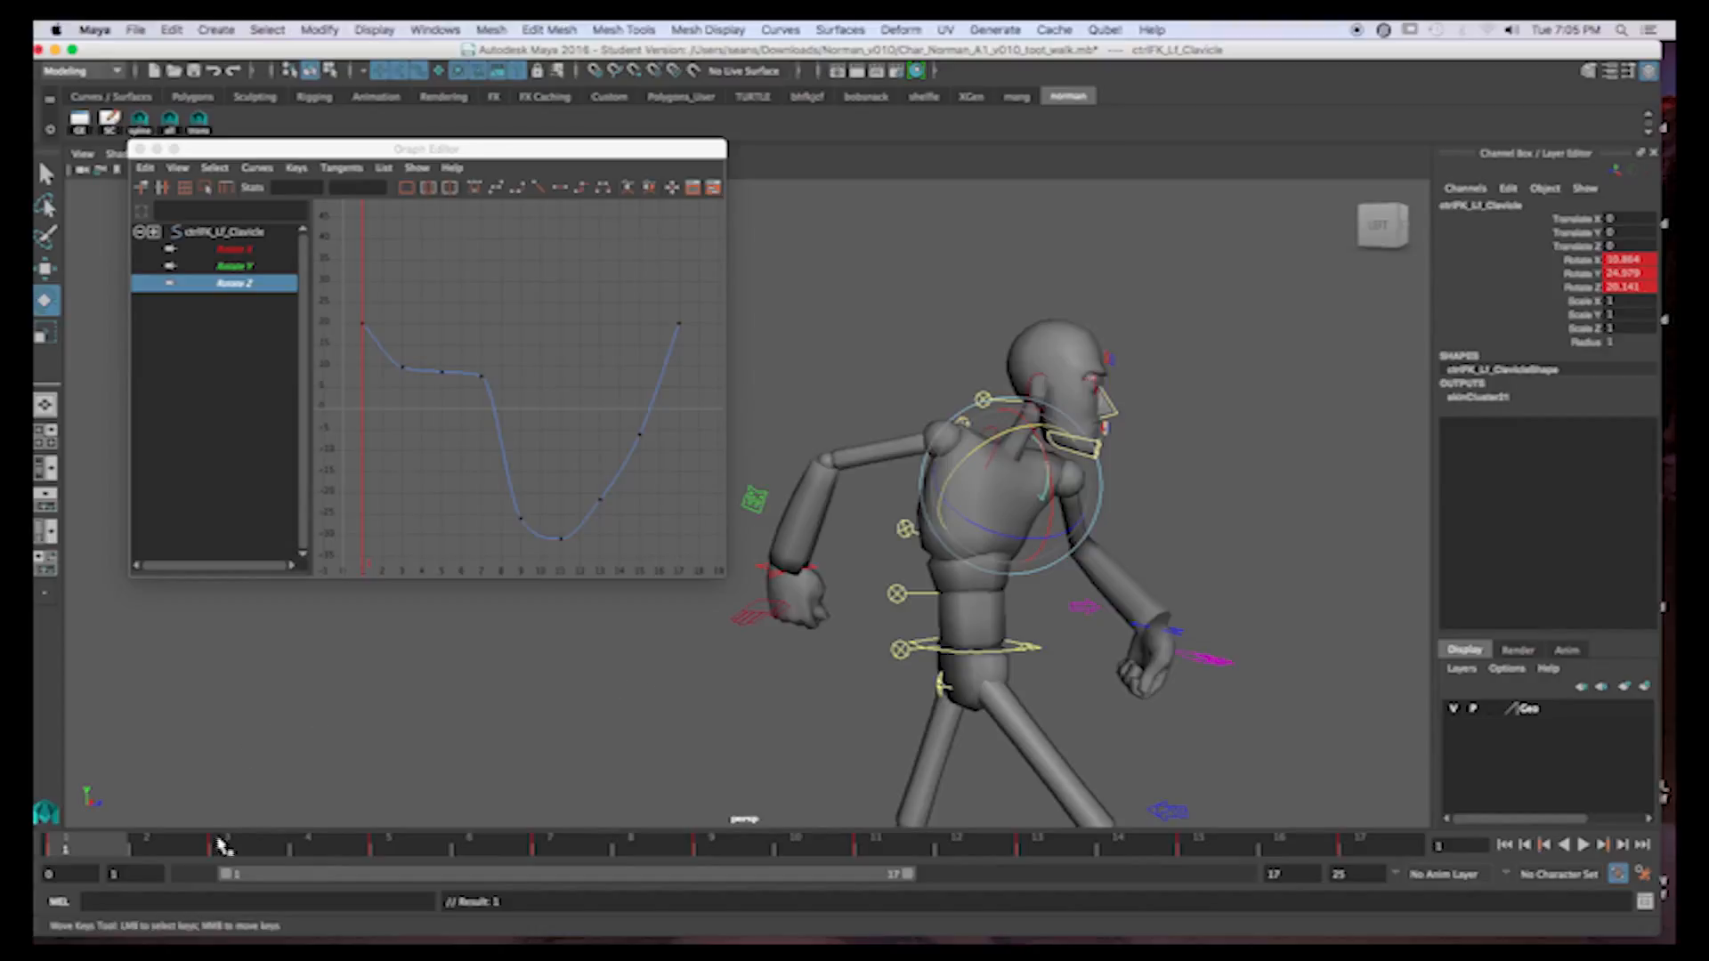
pyautogui.click(230, 853)
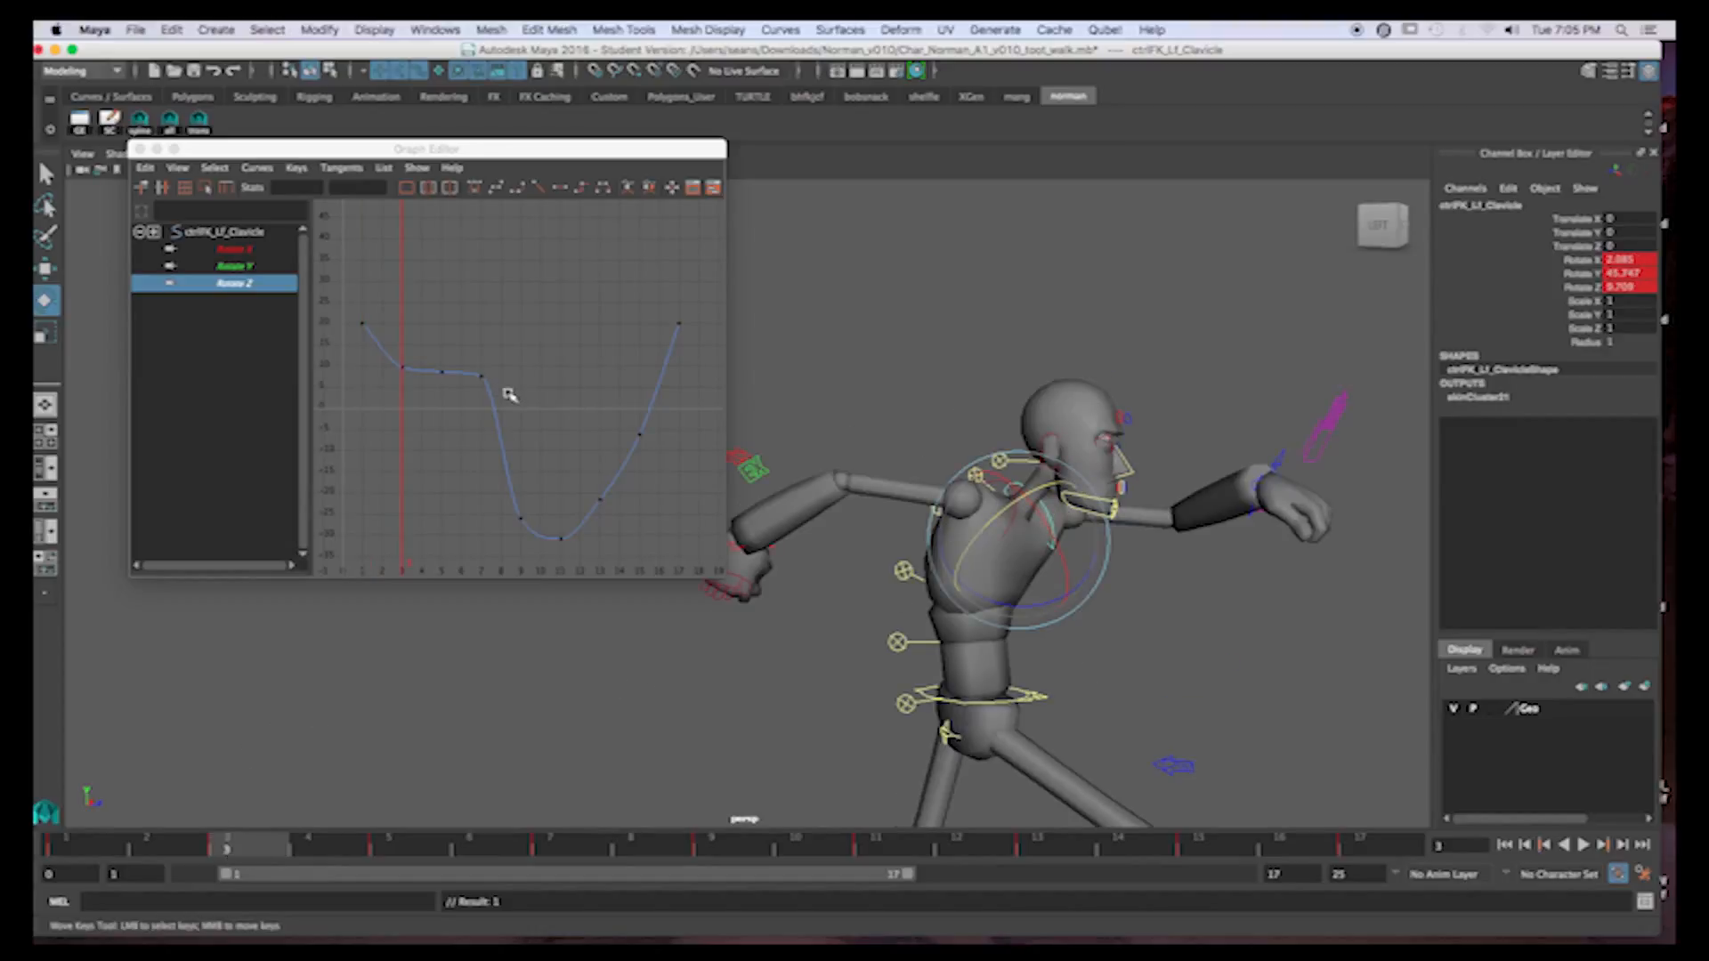
pyautogui.moveTo(369, 359); pyautogui.dragTo(420, 409)
pyautogui.moveTo(419, 408)
pyautogui.mouseDown(button='middle')
pyautogui.moveTo(421, 382)
pyautogui.moveTo(431, 425)
pyautogui.mouseUp(button='middle')
pyautogui.hotkey('ctrl', 'z')
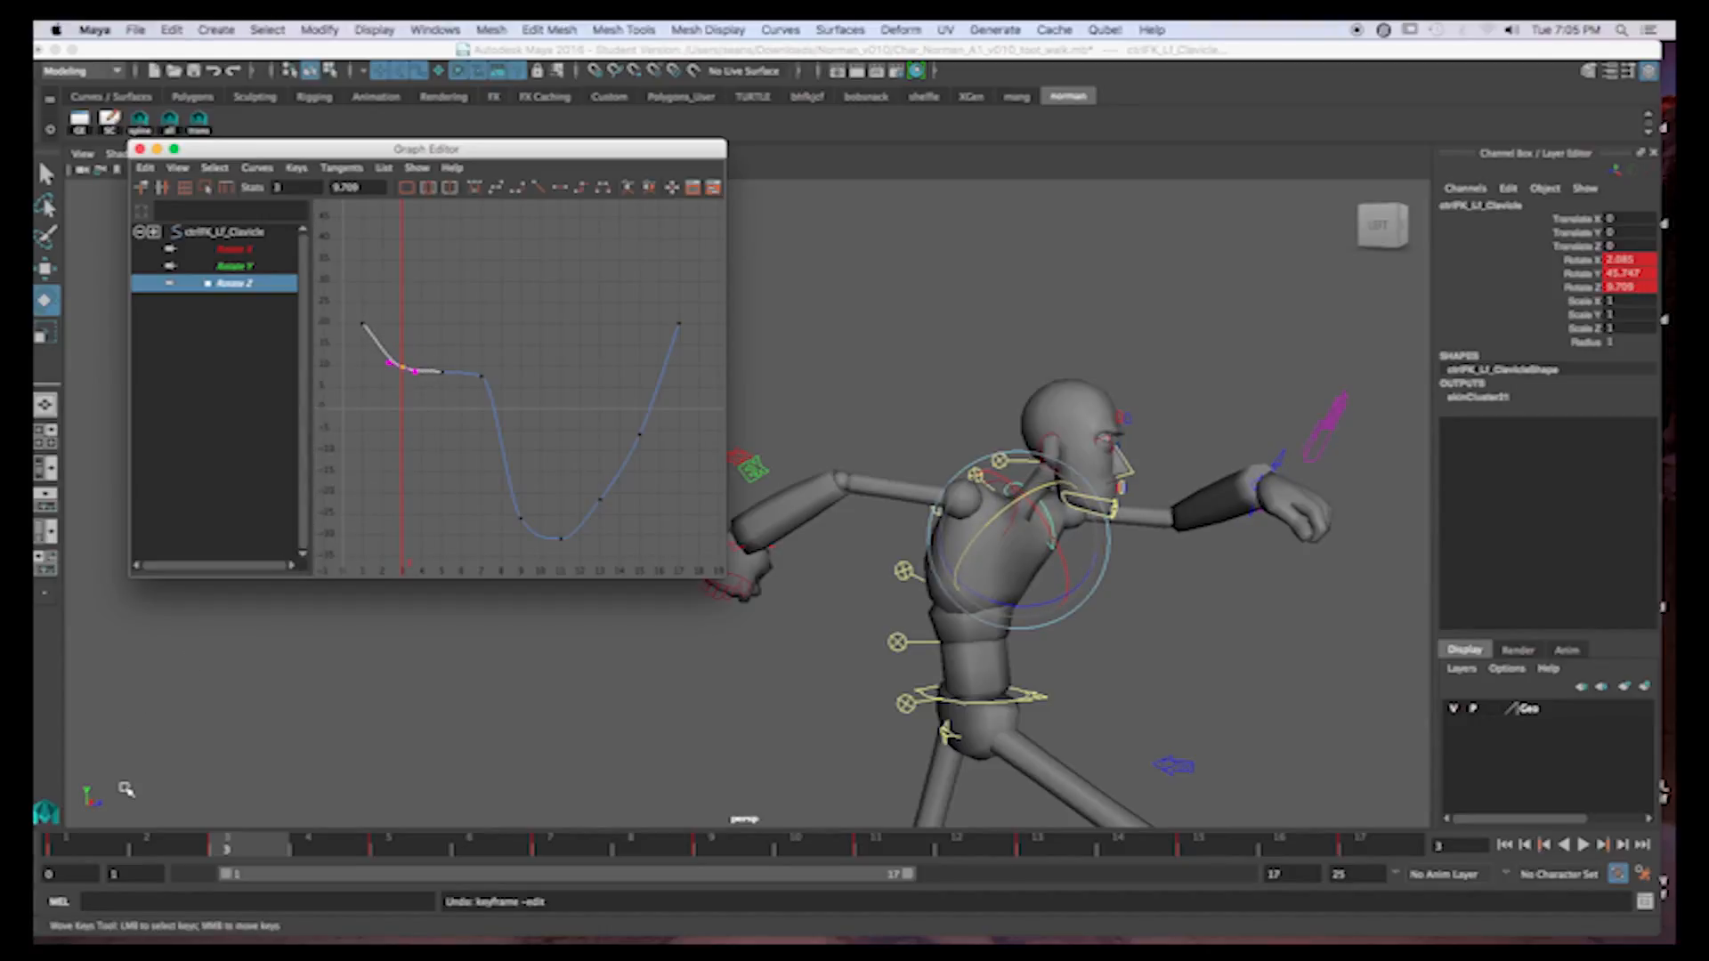
# Lower the left clavicle's Rotate Z keys at frames 1 and 17 together to about 6
pyautogui.click(94, 844)
pyautogui.moveTo(647, 306); pyautogui.dragTo(691, 346)
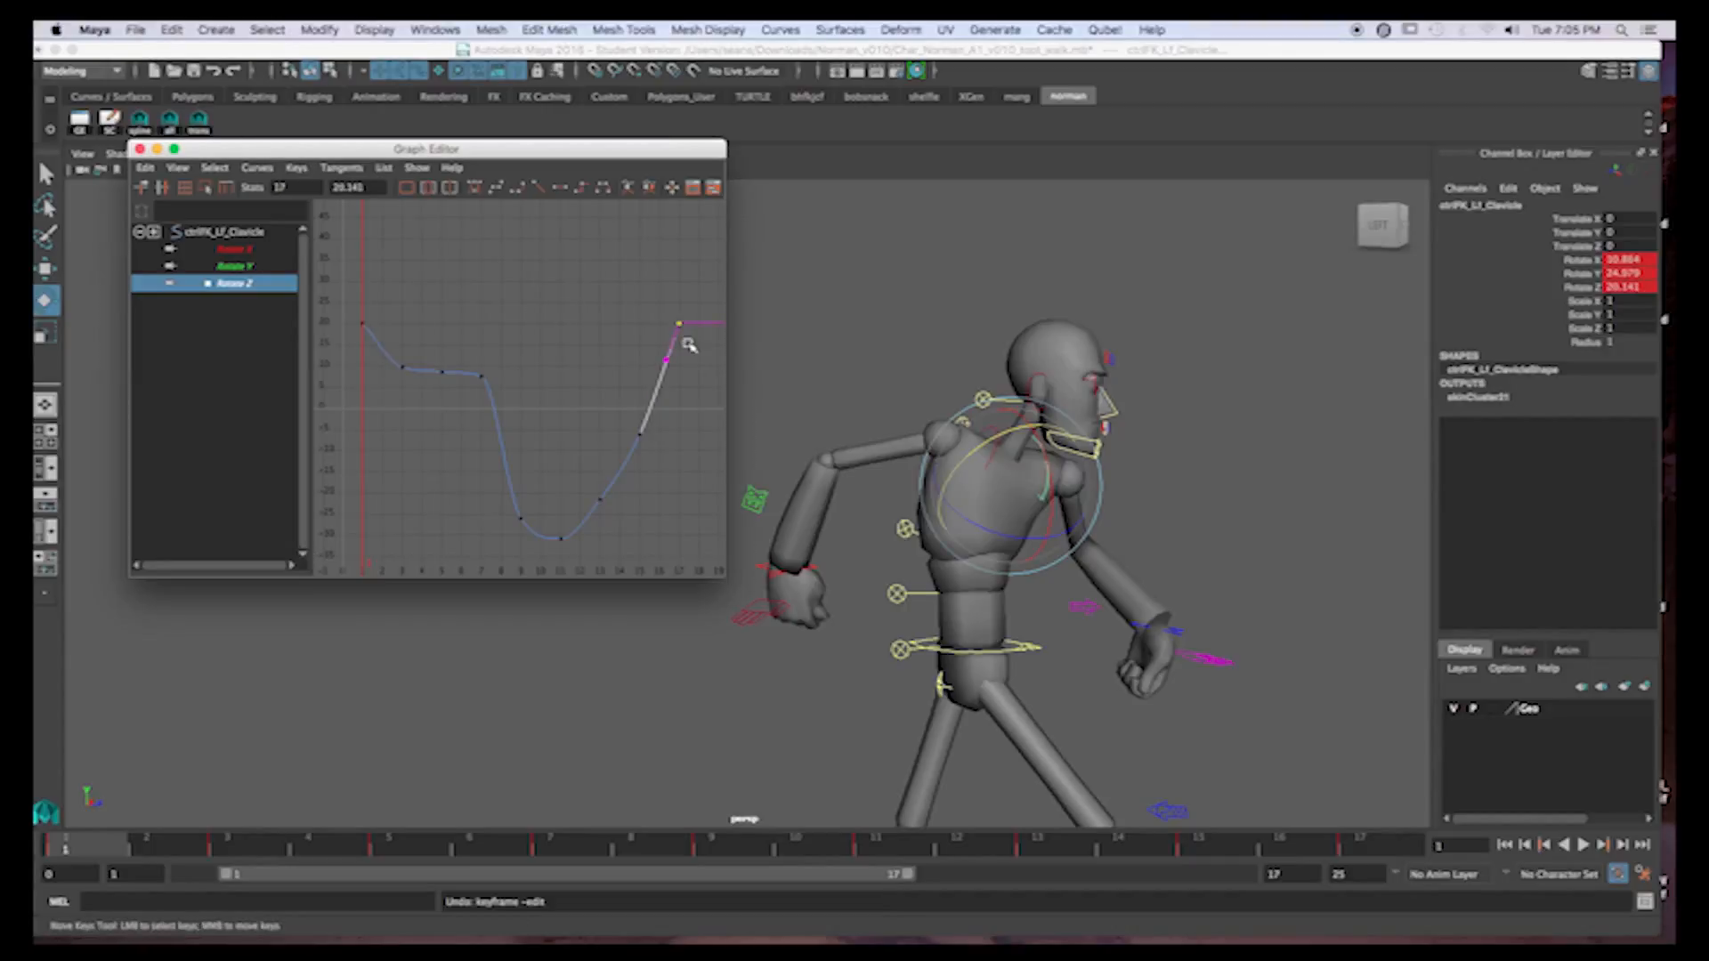
pyautogui.moveTo(354, 286); pyautogui.dragTo(708, 343)
pyautogui.moveTo(633, 327); pyautogui.dragTo(633, 383, button='middle')
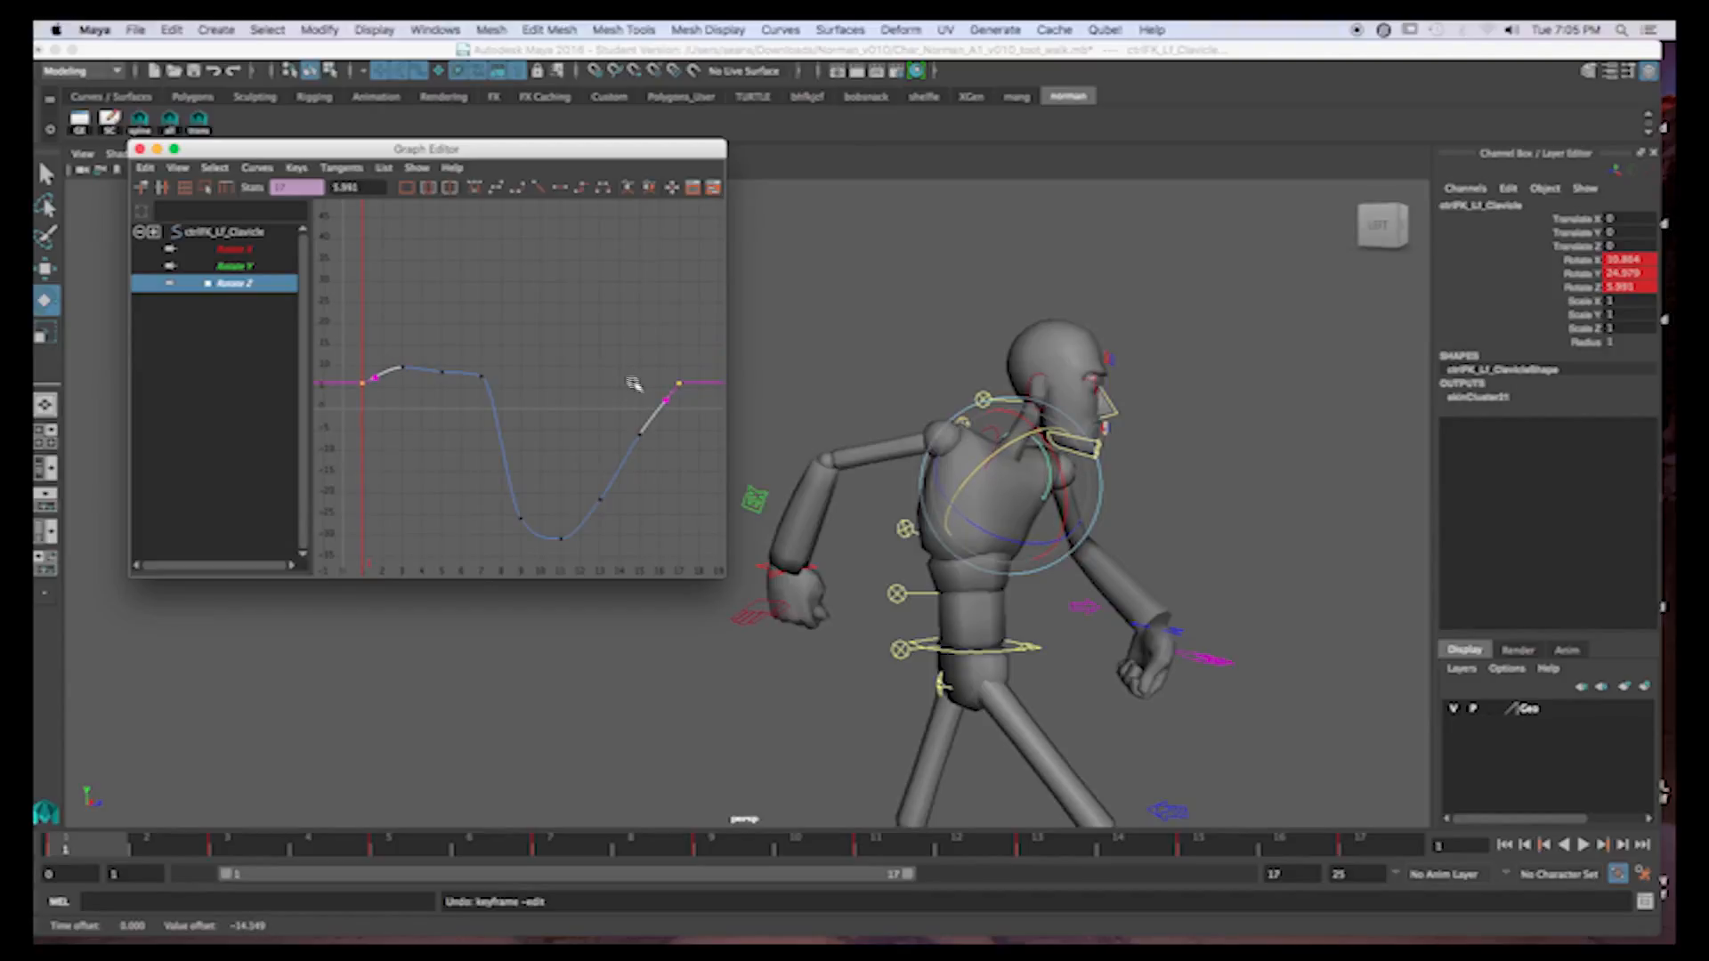
# Raise the left clavicle's Rotate Z key at frame 5 to about 10.9 and set linear tangents on the keys at frames 1 and 17
pyautogui.moveTo(425, 363); pyautogui.dragTo(458, 405)
pyautogui.moveTo(448, 437); pyautogui.dragTo(447, 426, button='middle')
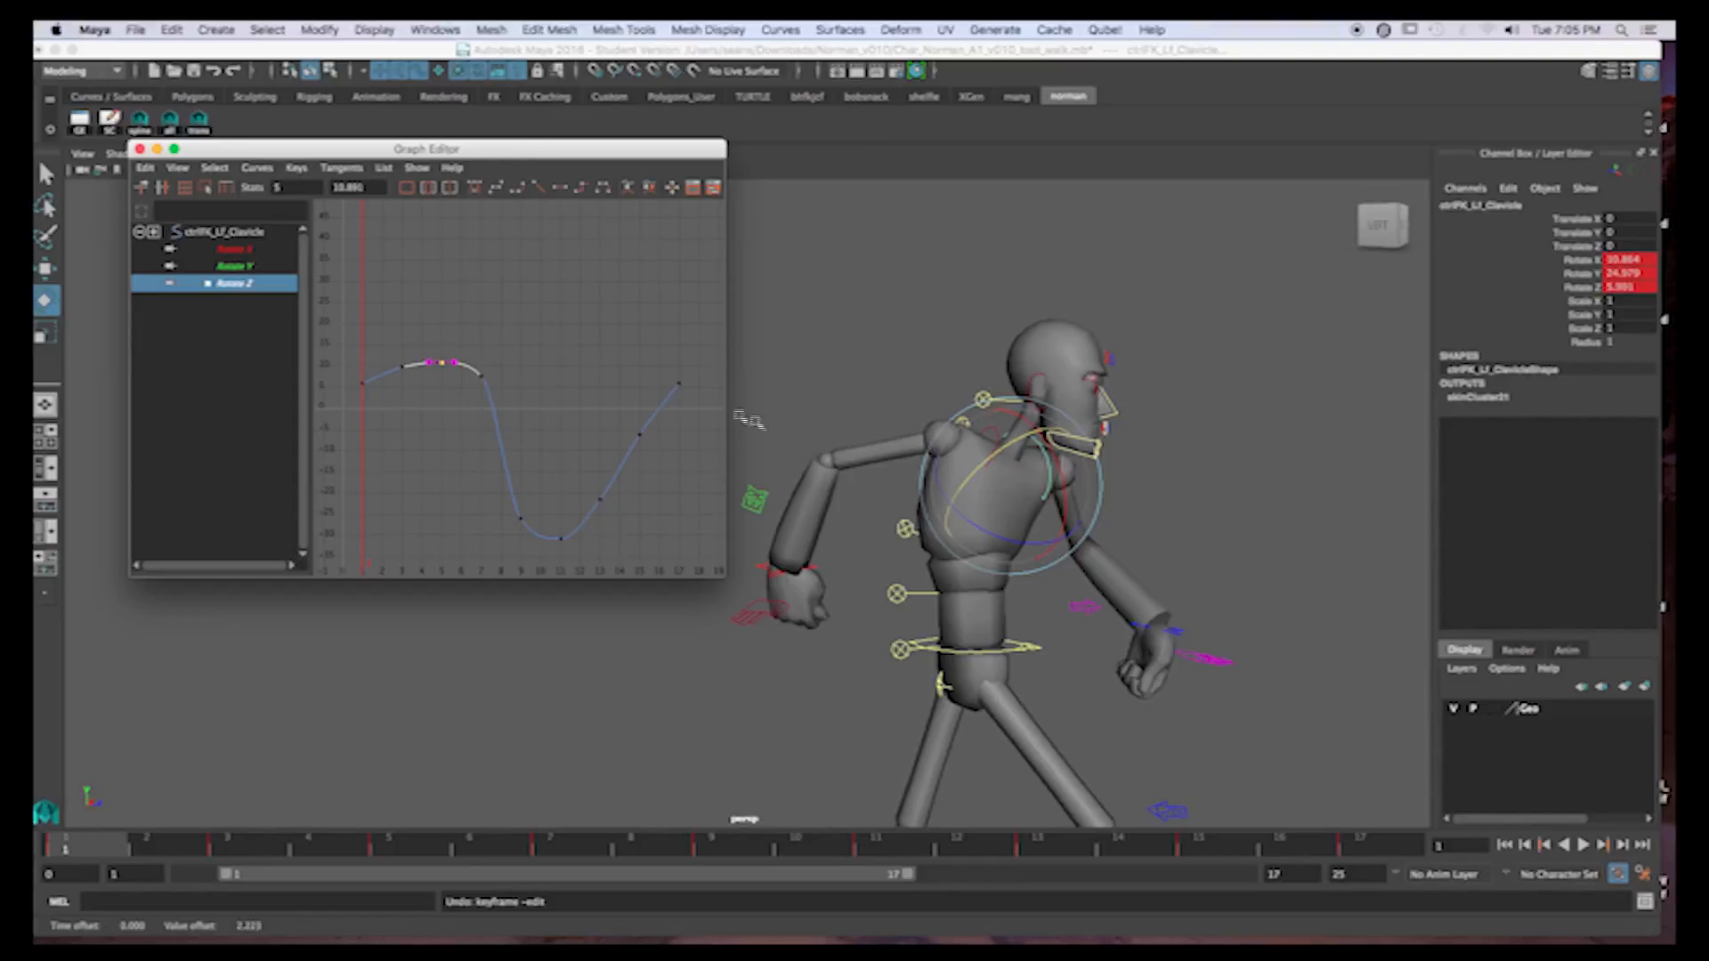
pyautogui.click(679, 385)
pyautogui.keyDown('shift'); pyautogui.moveTo(343, 361); pyautogui.dragTo(367, 406); pyautogui.keyUp('shift')
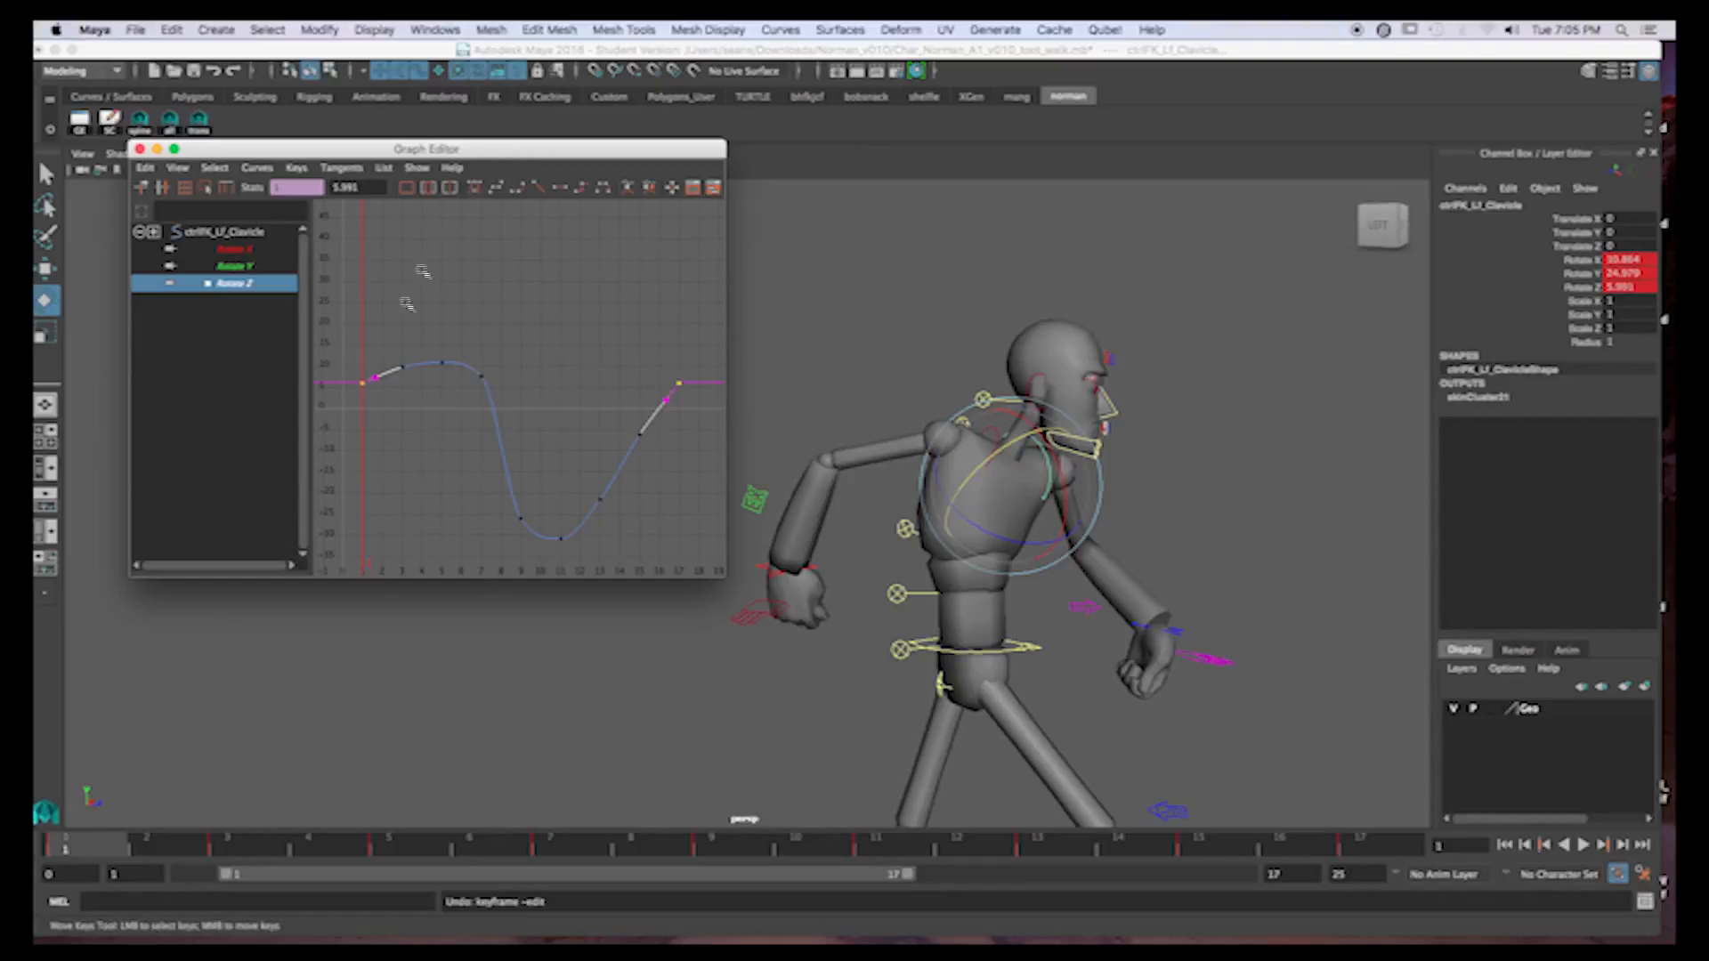
pyautogui.click(539, 194)
# Play back the walk cycle to check the adjusted left clavicle motion
pyautogui.click(133, 855)
pyautogui.hotkey('alt', 'v')
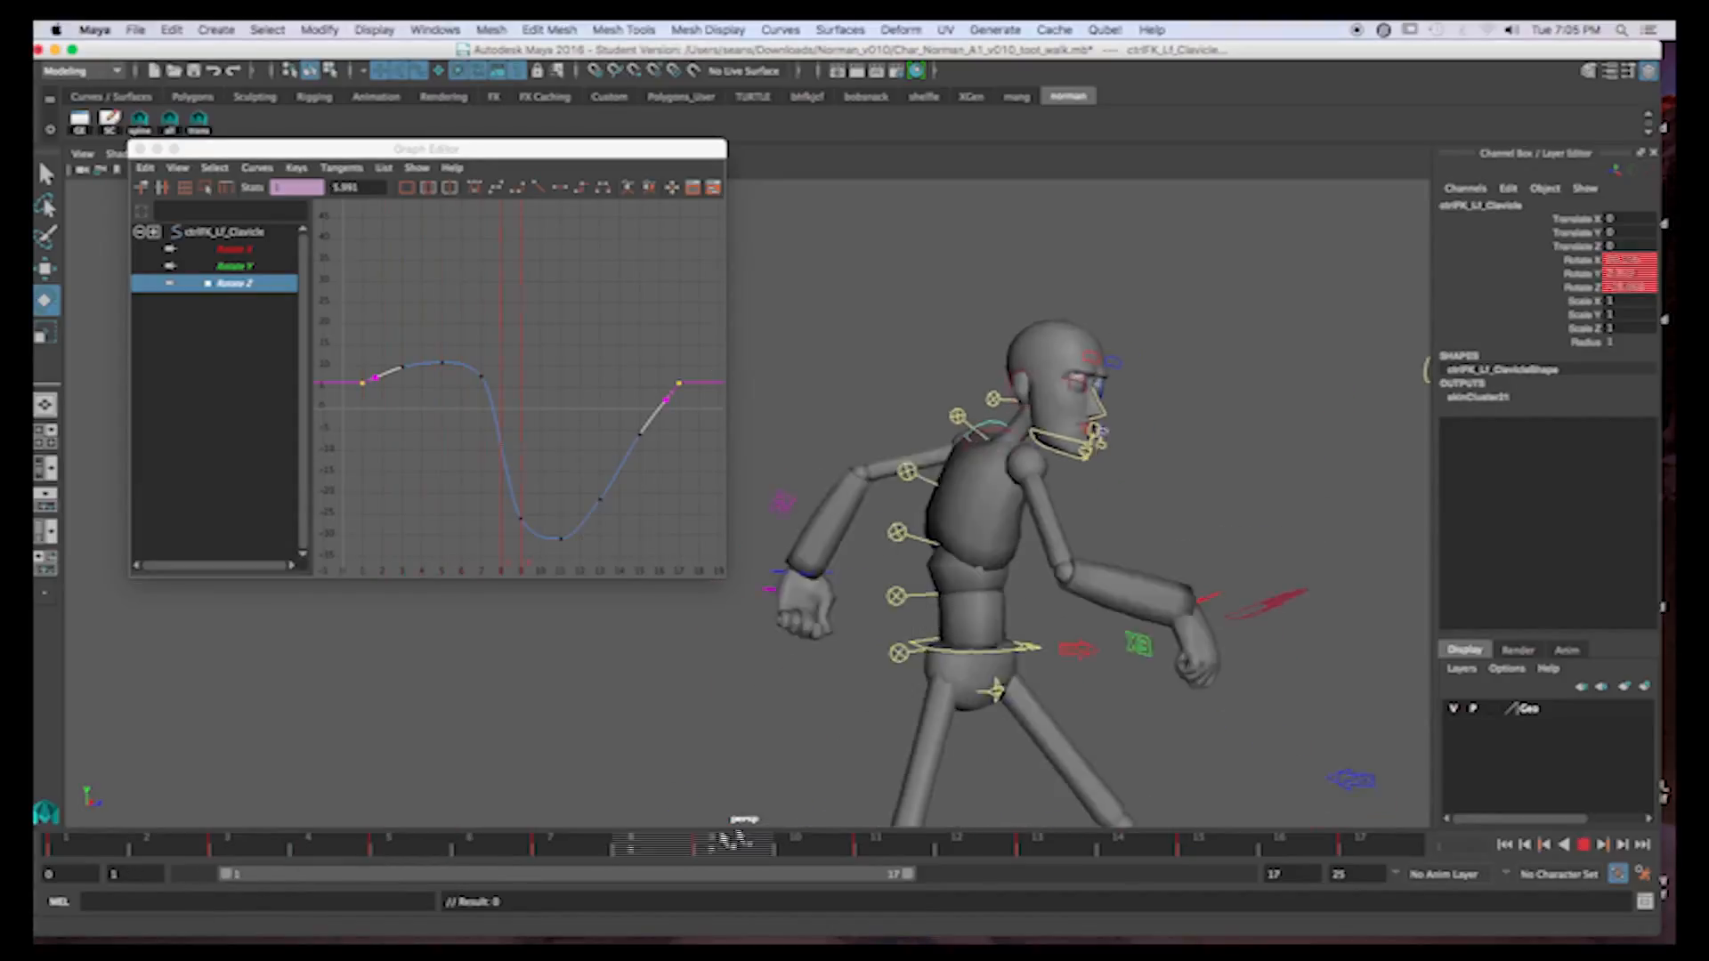
pyautogui.press('Escape')
# Select the right clavicle control, isolate its Rotate Z curve and examine the shoulder motion between frames 1 and 3
pyautogui.click(915, 360)
pyautogui.click(1004, 440)
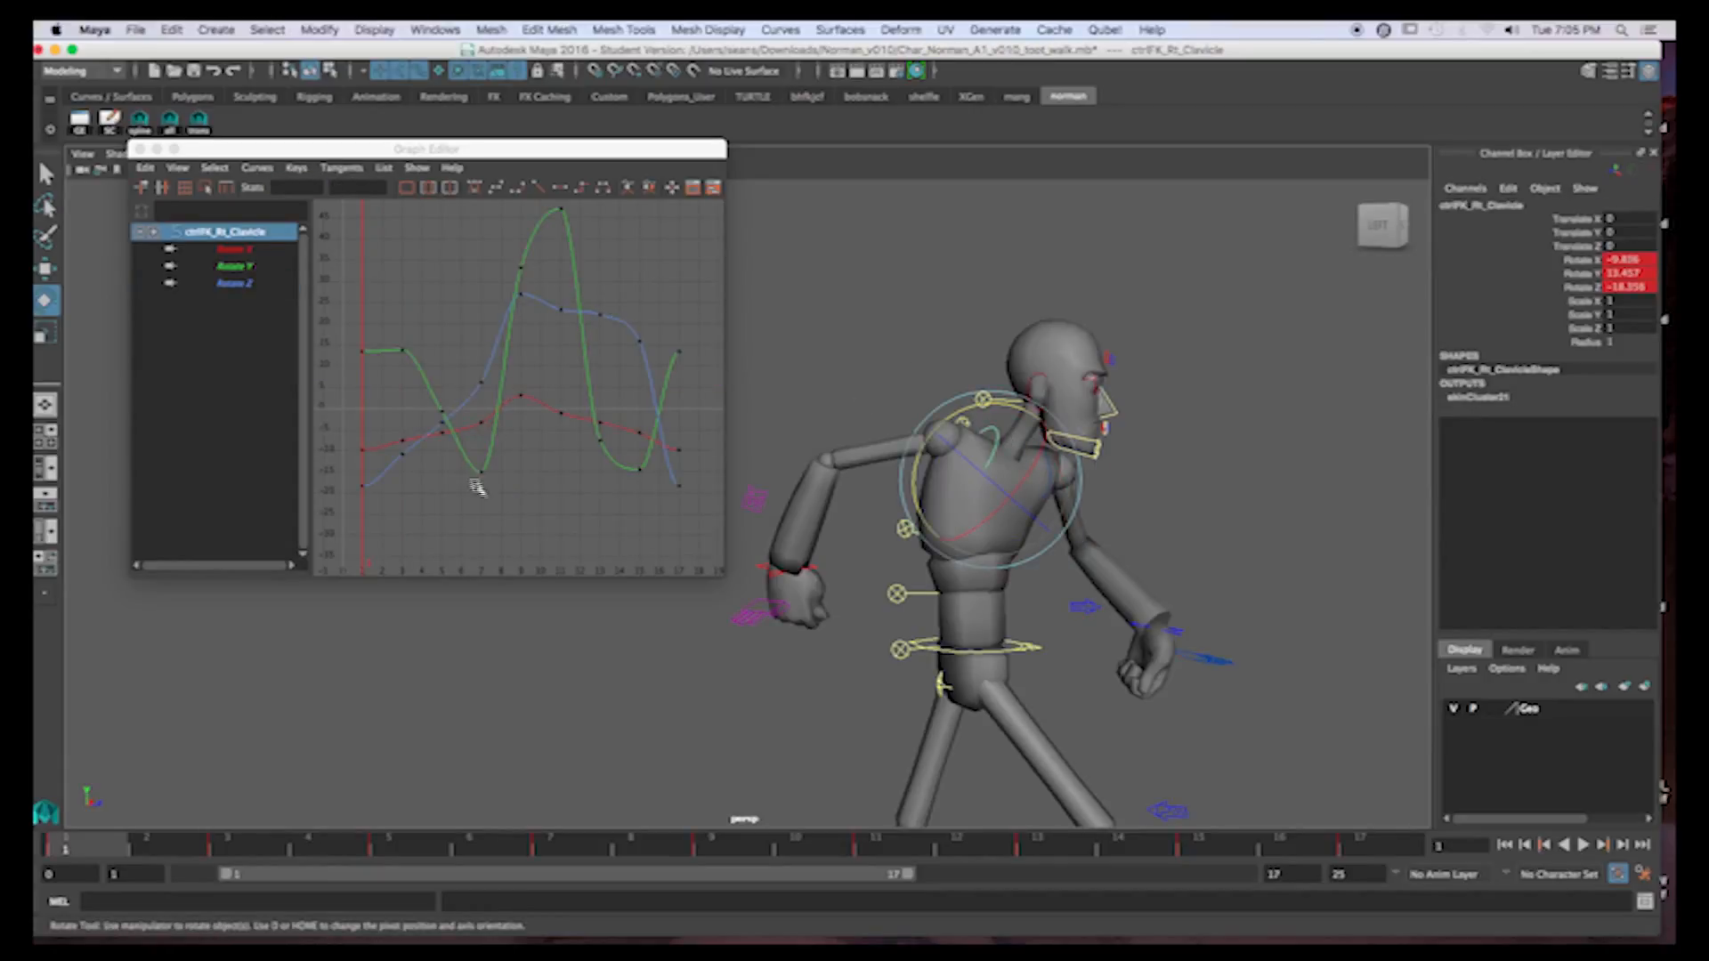
pyautogui.click(235, 283)
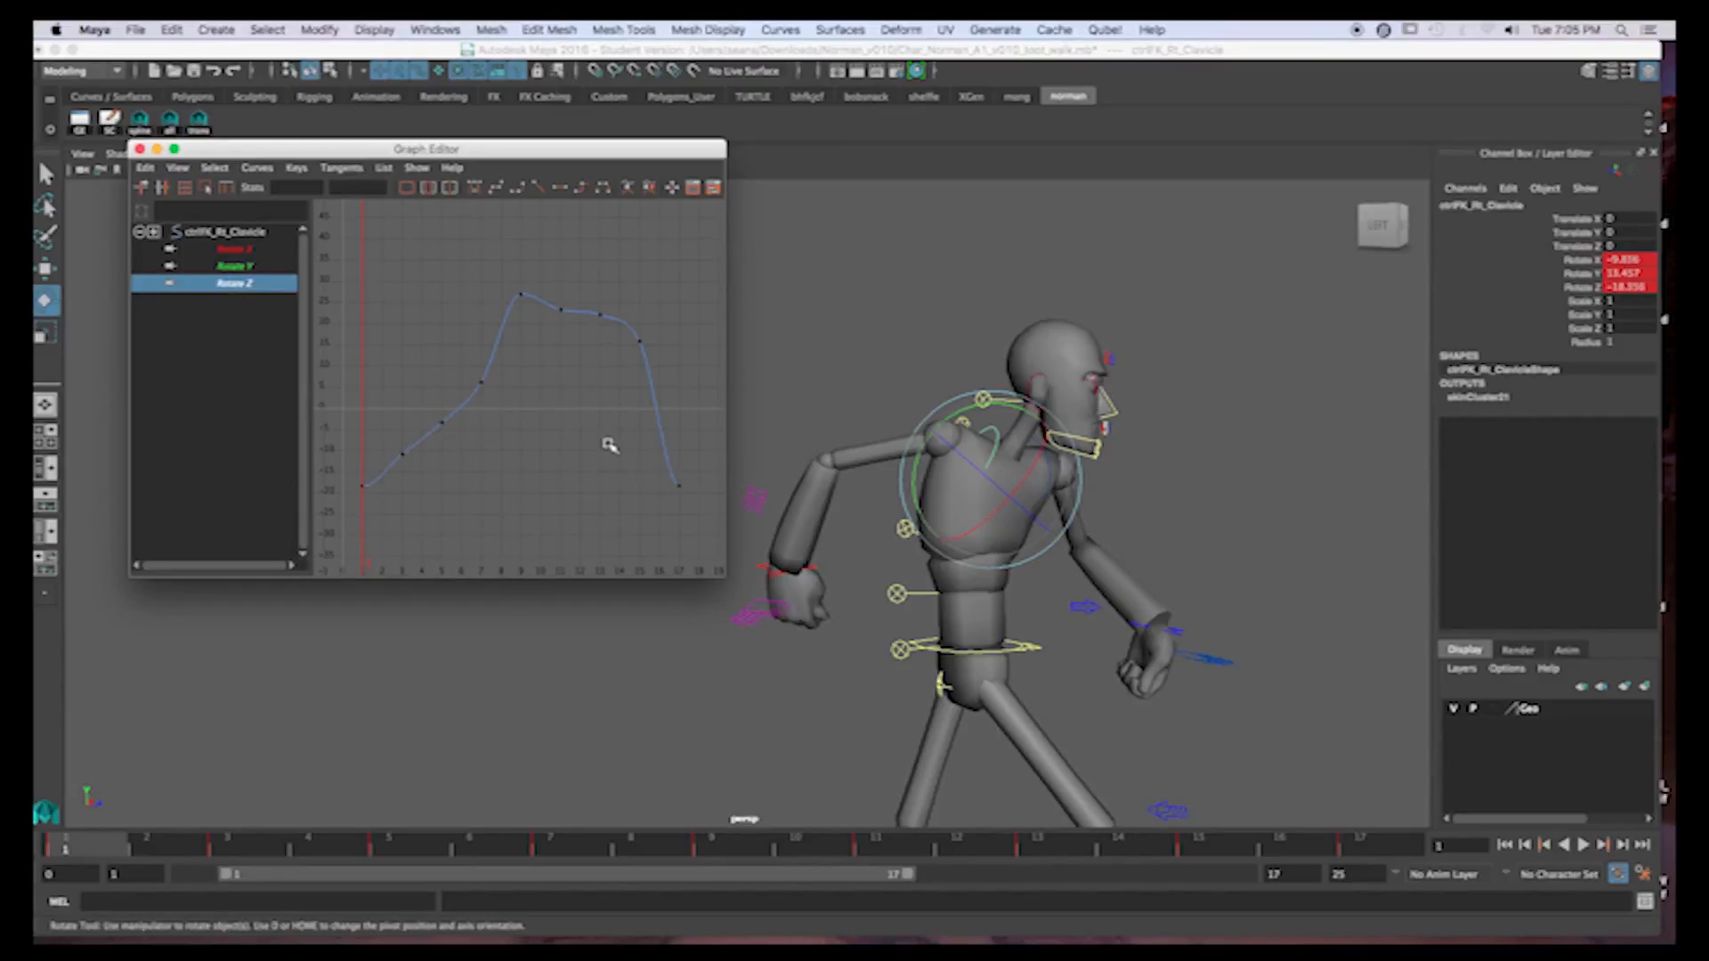
pyautogui.moveTo(78, 849); pyautogui.dragTo(257, 843)
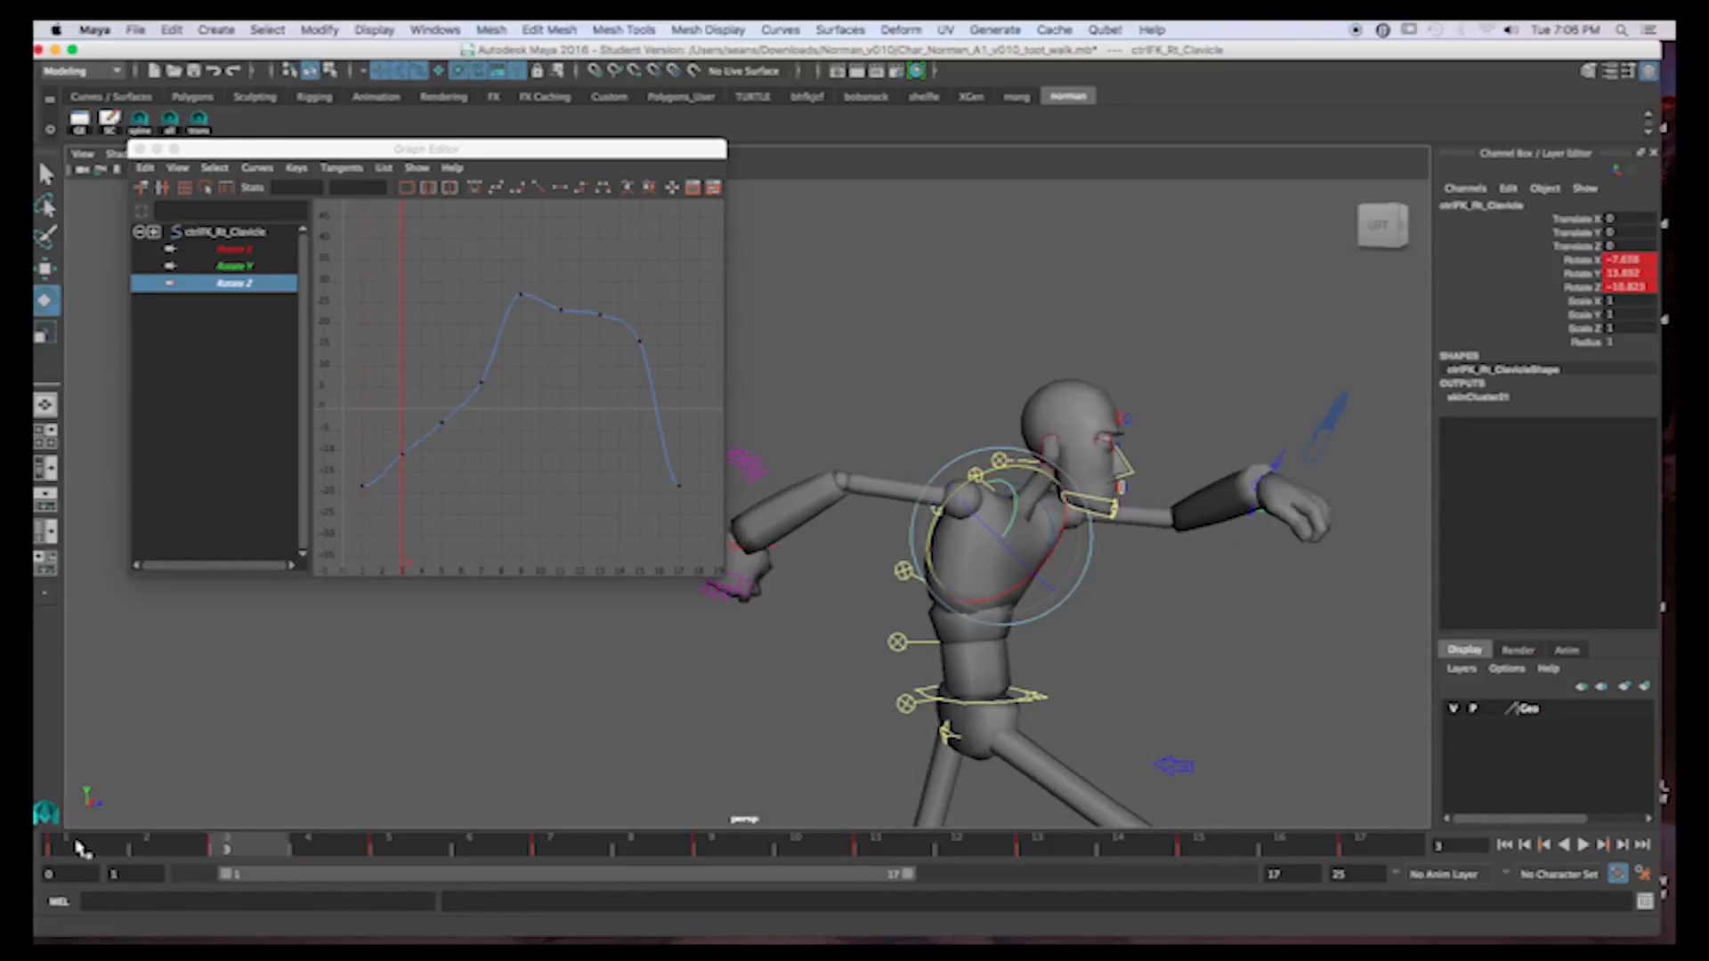
pyautogui.hotkey('alt', 'v')
pyautogui.moveTo(280, 848); pyautogui.dragTo(106, 827)
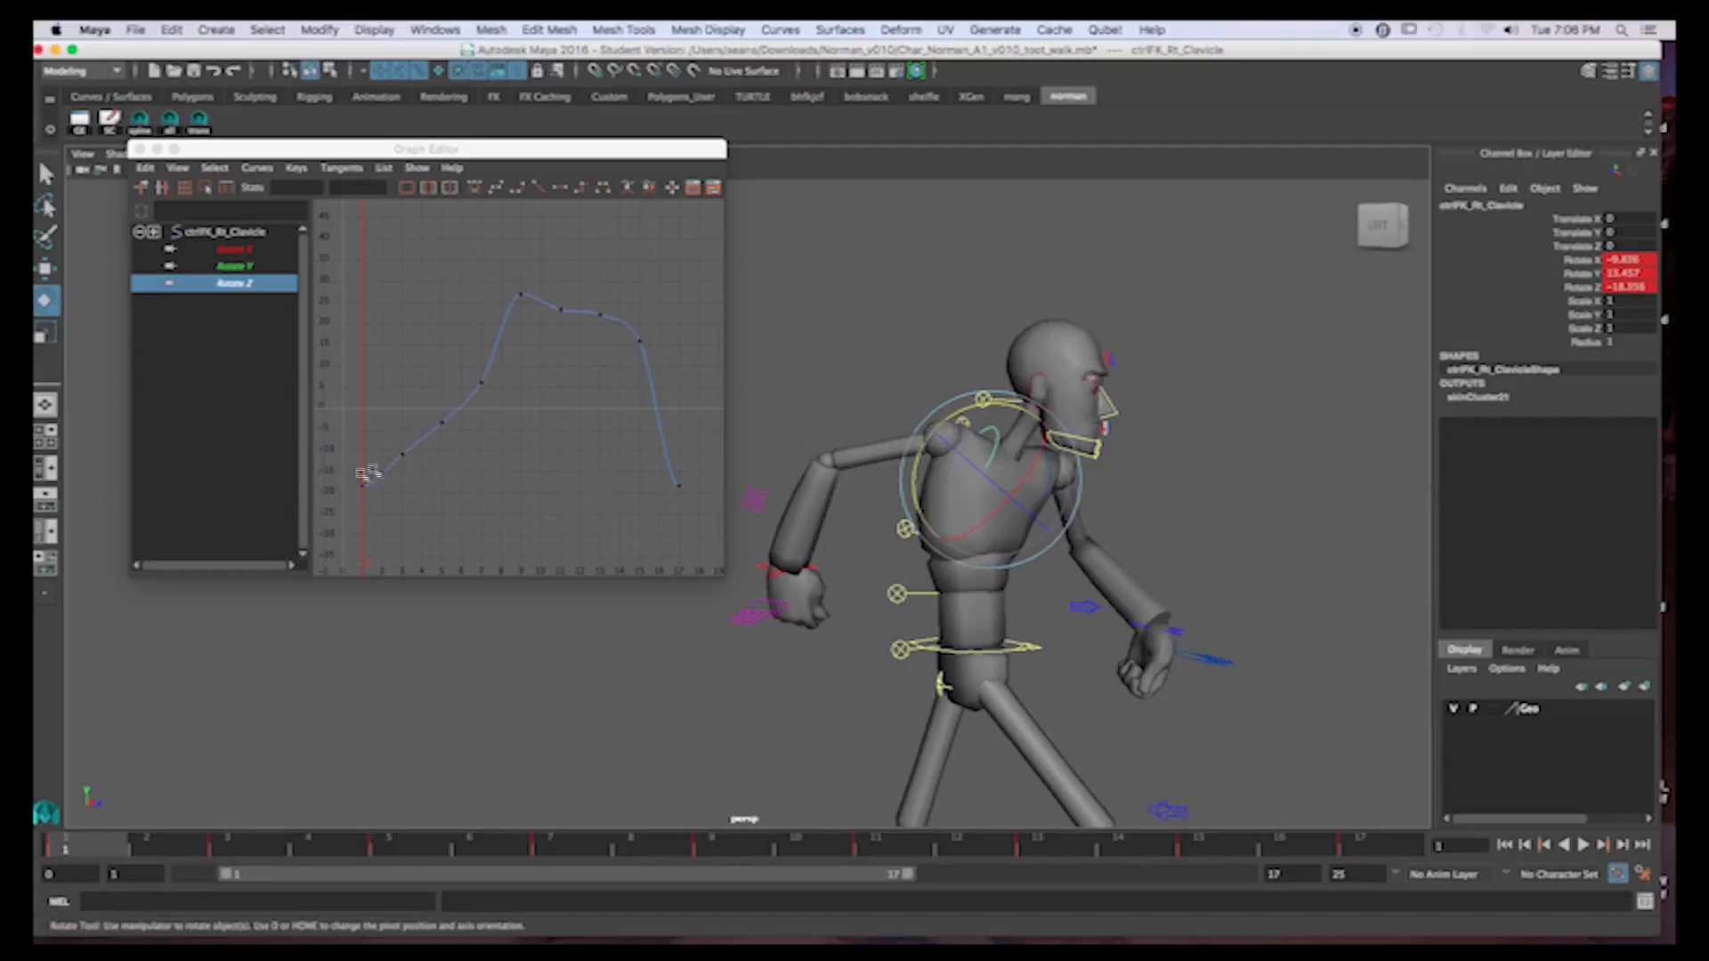
# Lower the right clavicle's Rotate Z keys at frames 3 and 5 by about 3.2 and adjust the tangents at frames 1 and 17
pyautogui.moveTo(118, 852); pyautogui.dragTo(271, 872)
pyautogui.moveTo(385, 403); pyautogui.dragTo(455, 473)
pyautogui.moveTo(484, 439); pyautogui.dragTo(488, 472, button='middle')
pyautogui.moveTo(614, 458); pyautogui.dragTo(708, 509)
pyautogui.keyDown('shift'); pyautogui.moveTo(381, 458); pyautogui.dragTo(336, 499); pyautogui.keyUp('shift')
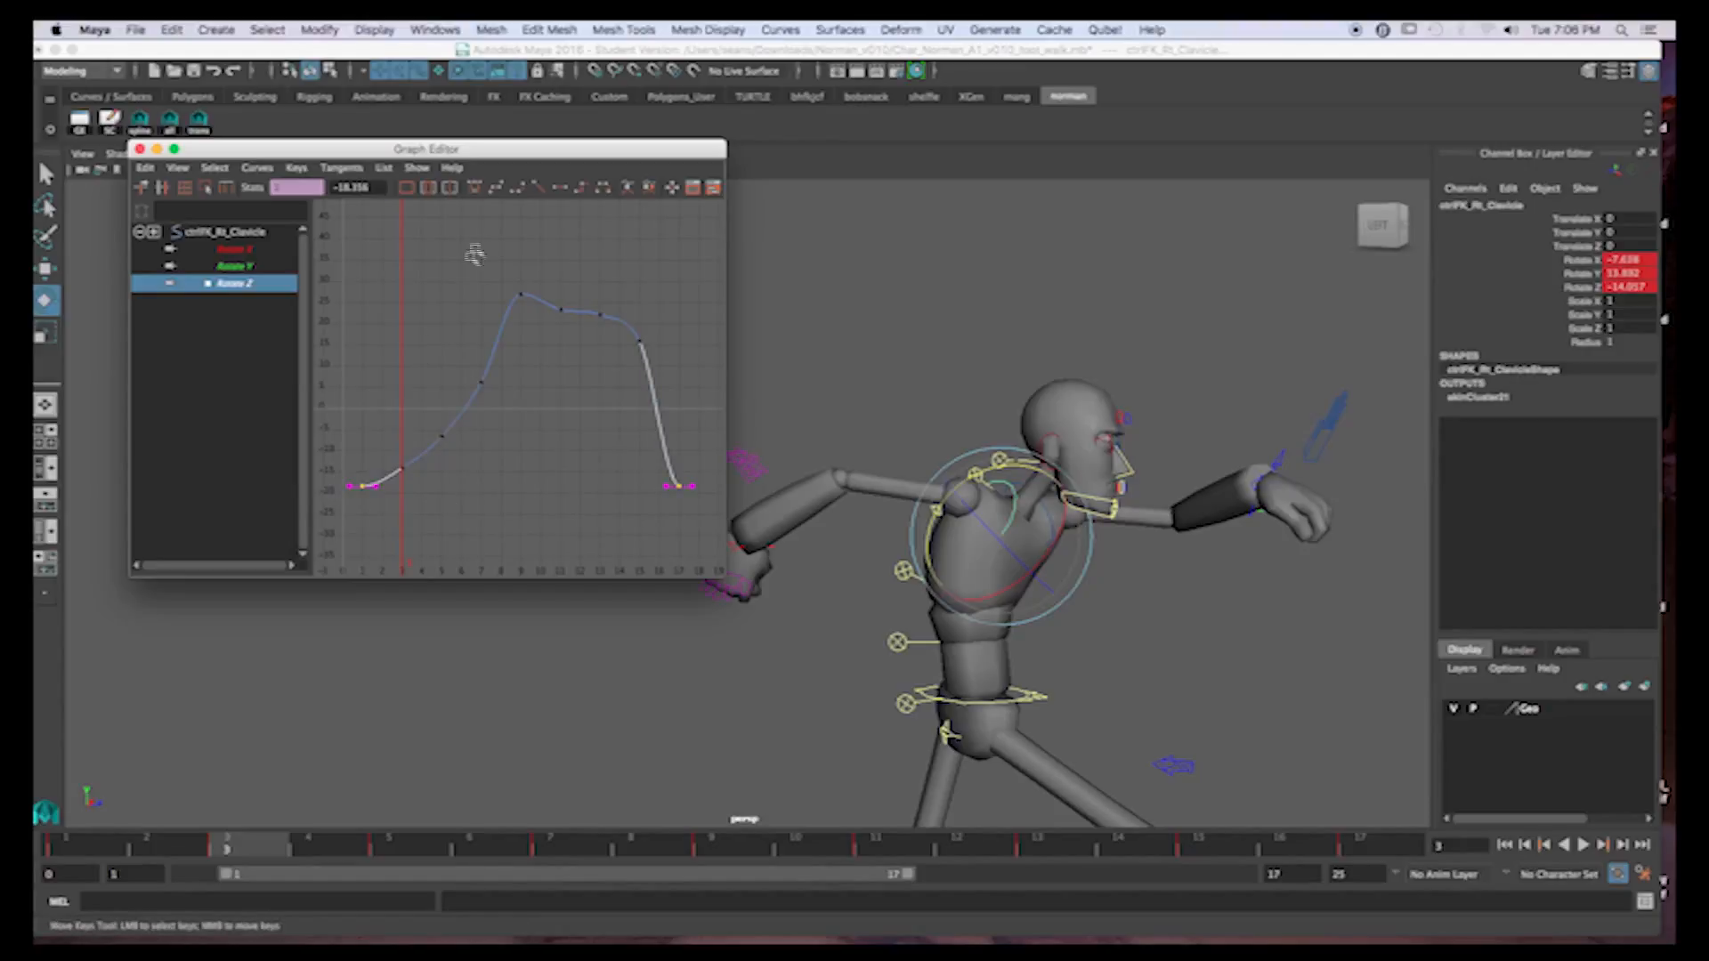
pyautogui.click(561, 188)
# Lower the right clavicle's Rotate Z key at frame 15 to about 10.2 and raise the frame 11 key to about 30
pyautogui.click(640, 342)
pyautogui.moveTo(681, 327); pyautogui.dragTo(679, 351, button='middle')
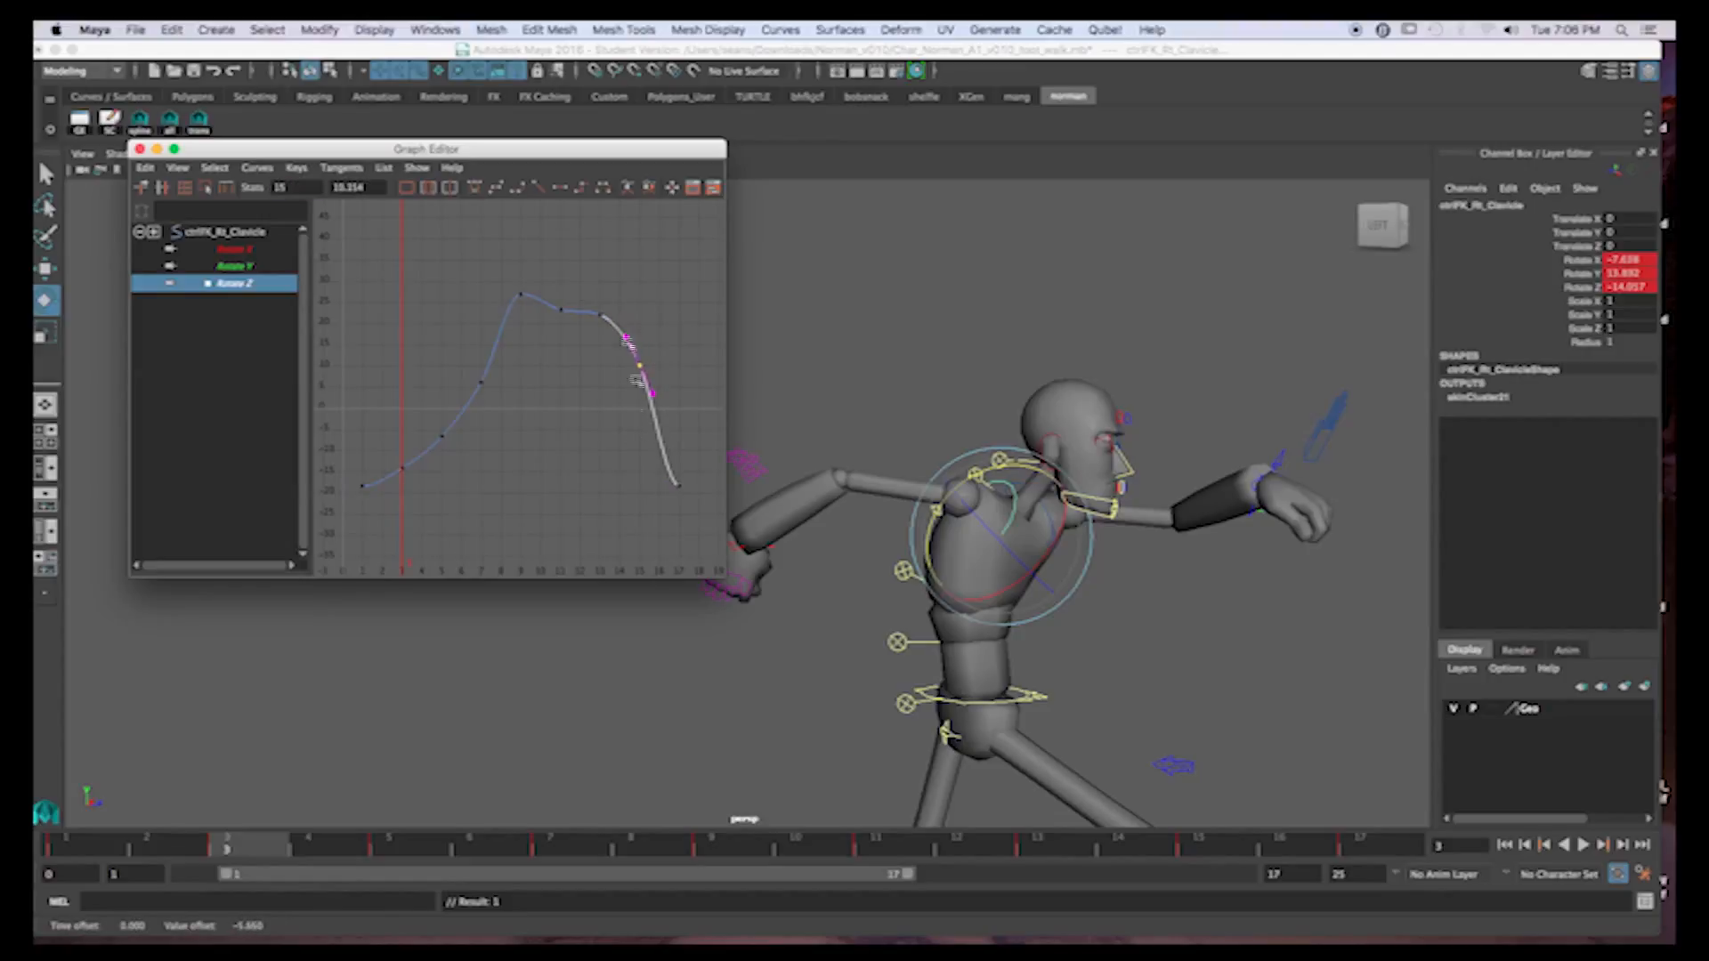
pyautogui.click(561, 308)
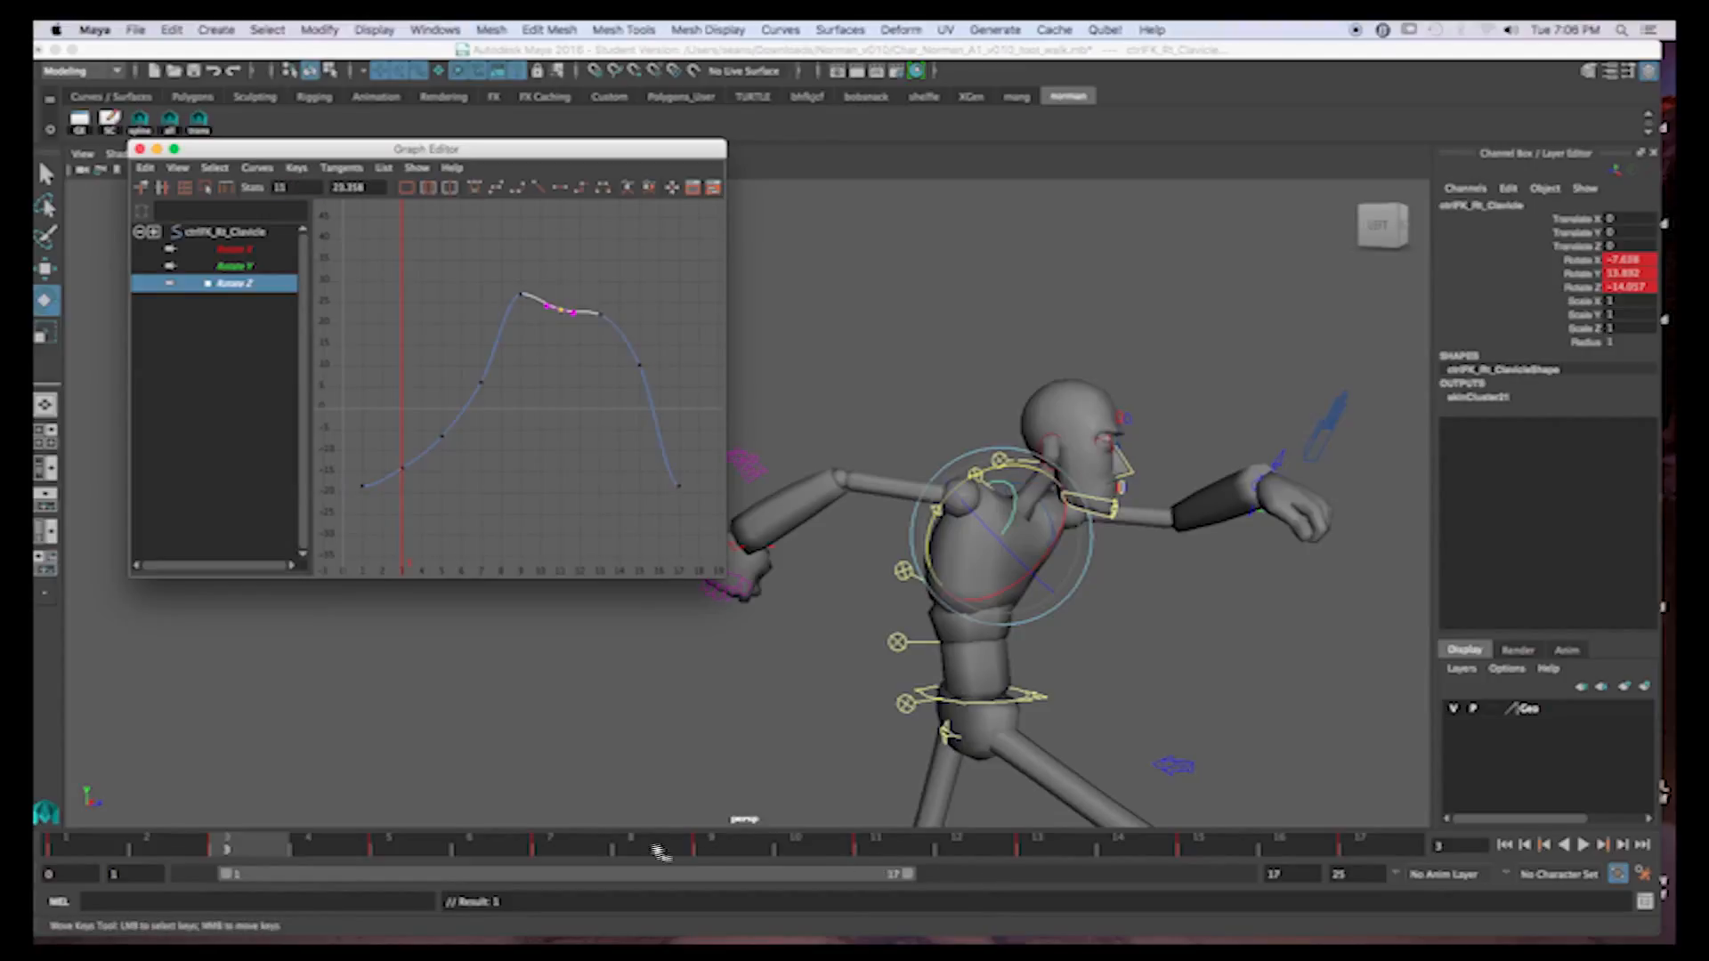
pyautogui.click(661, 852)
pyautogui.moveTo(704, 853); pyautogui.dragTo(905, 845)
pyautogui.moveTo(565, 387); pyautogui.dragTo(567, 363, button='middle')
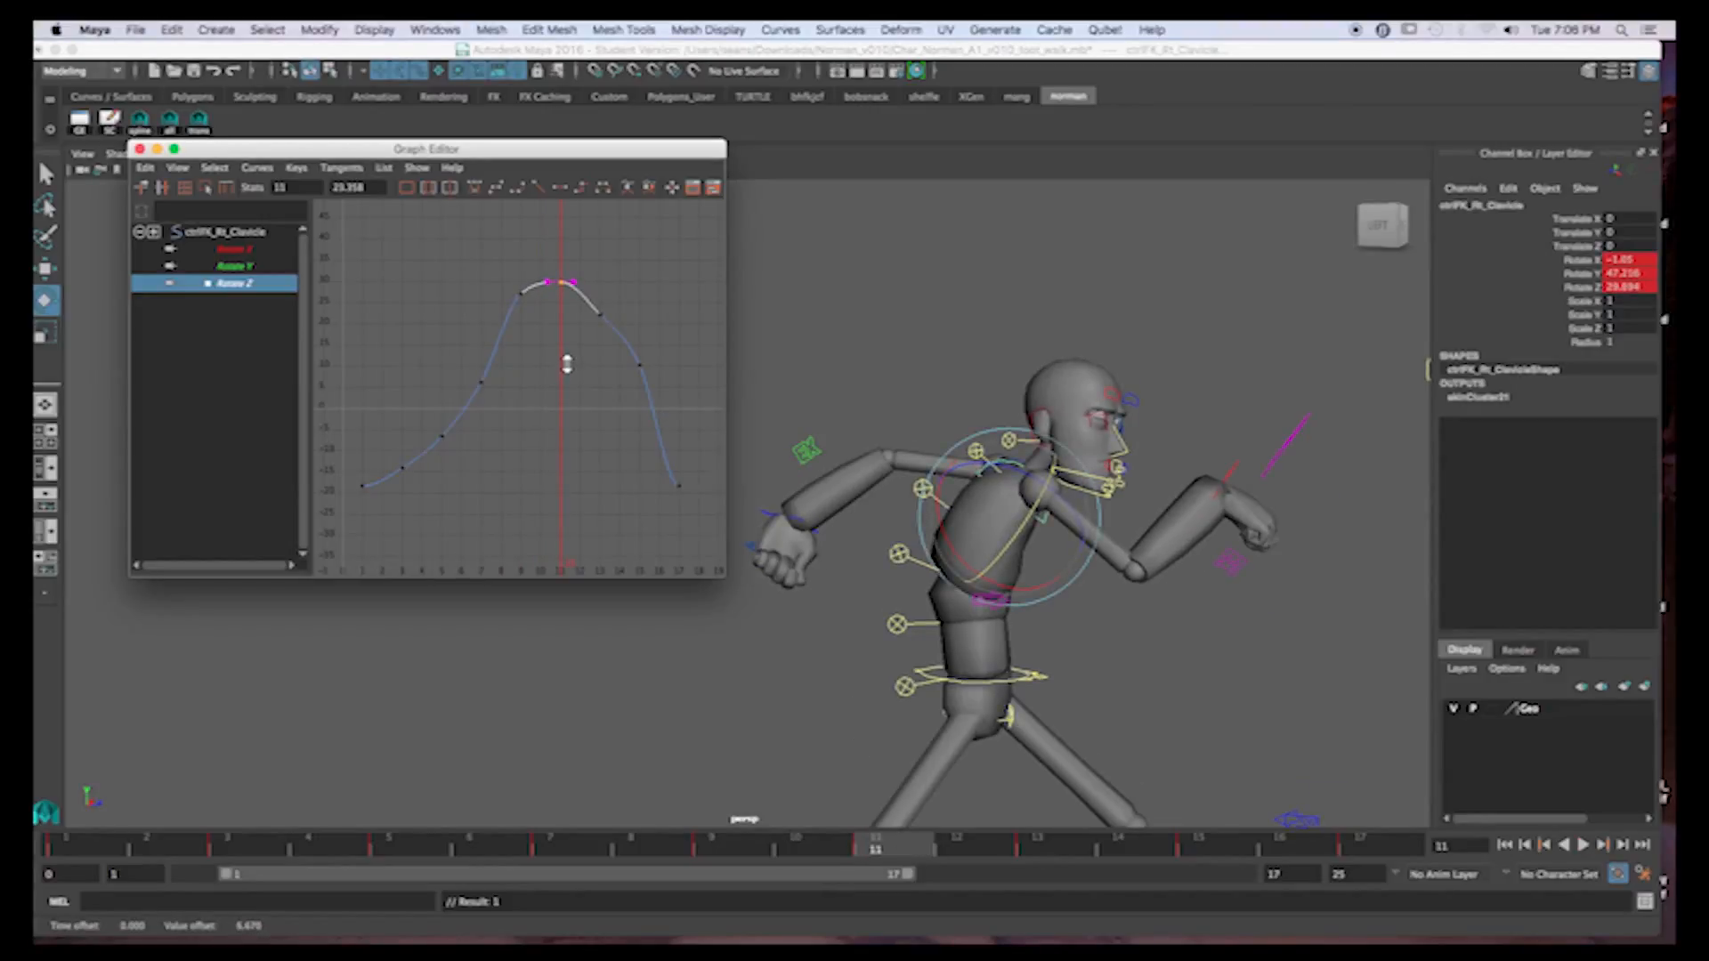
# Smooth the tangents of the right clavicle's Rotate Z keys from frames 7 to 15 and lower the frame 15 key to about 5.5
pyautogui.moveTo(428, 249); pyautogui.dragTo(727, 478)
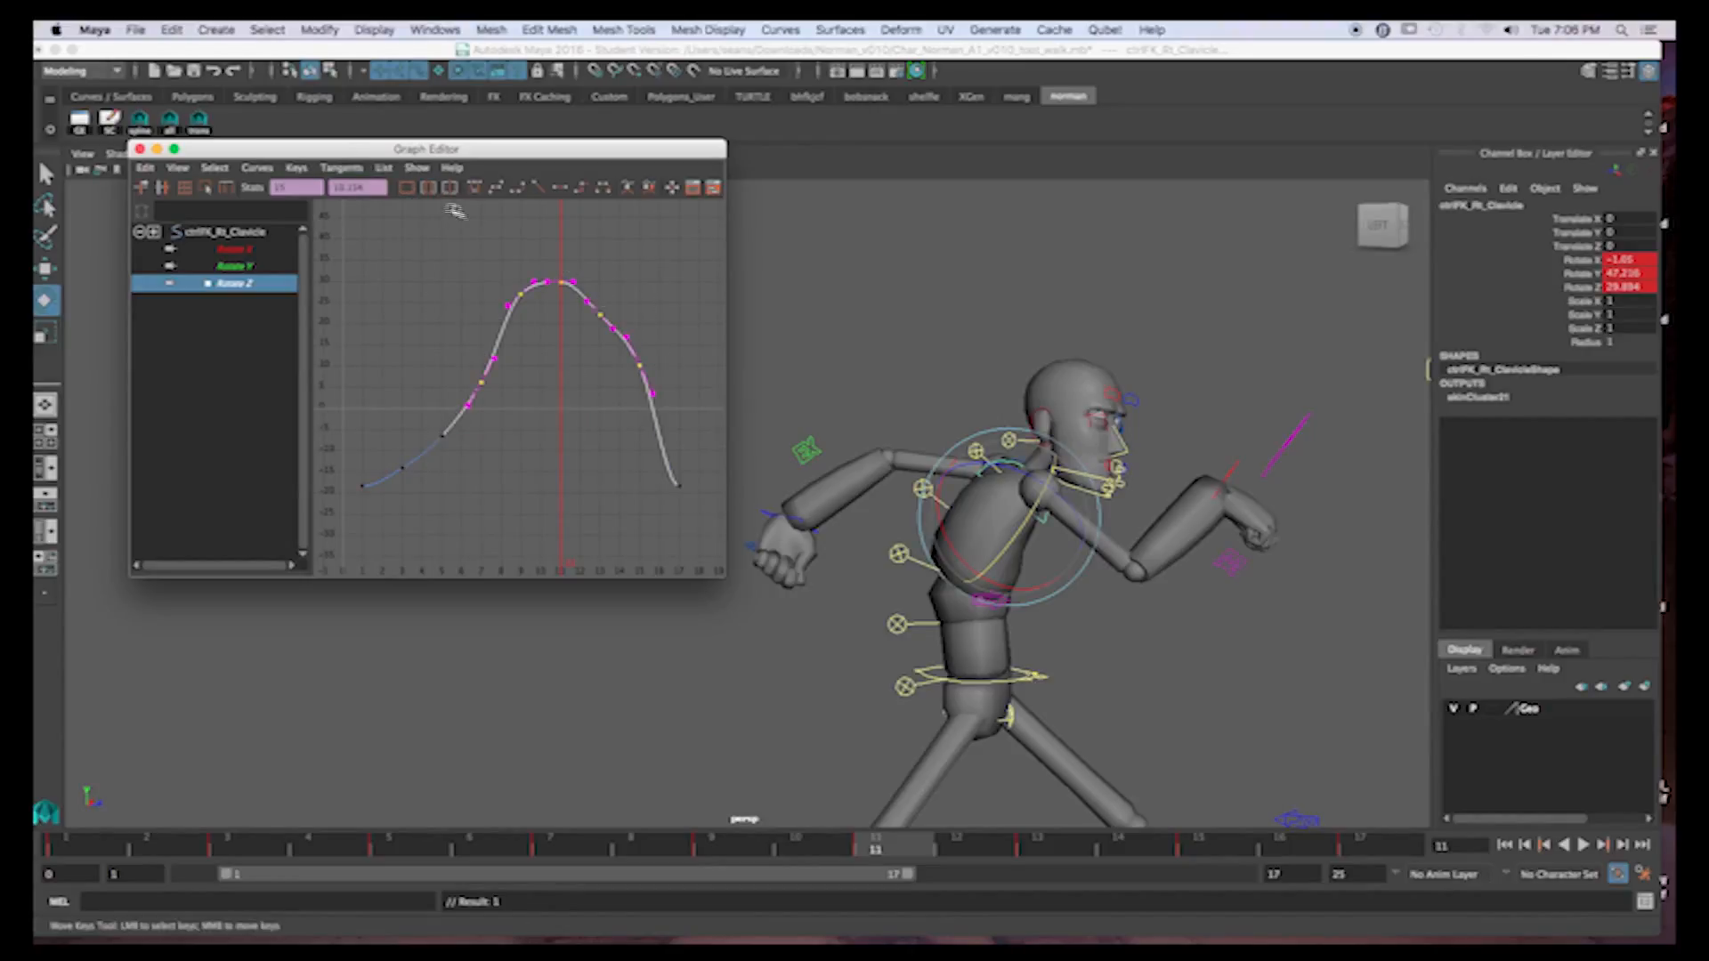
pyautogui.click(476, 189)
pyautogui.moveTo(607, 349); pyautogui.dragTo(663, 376)
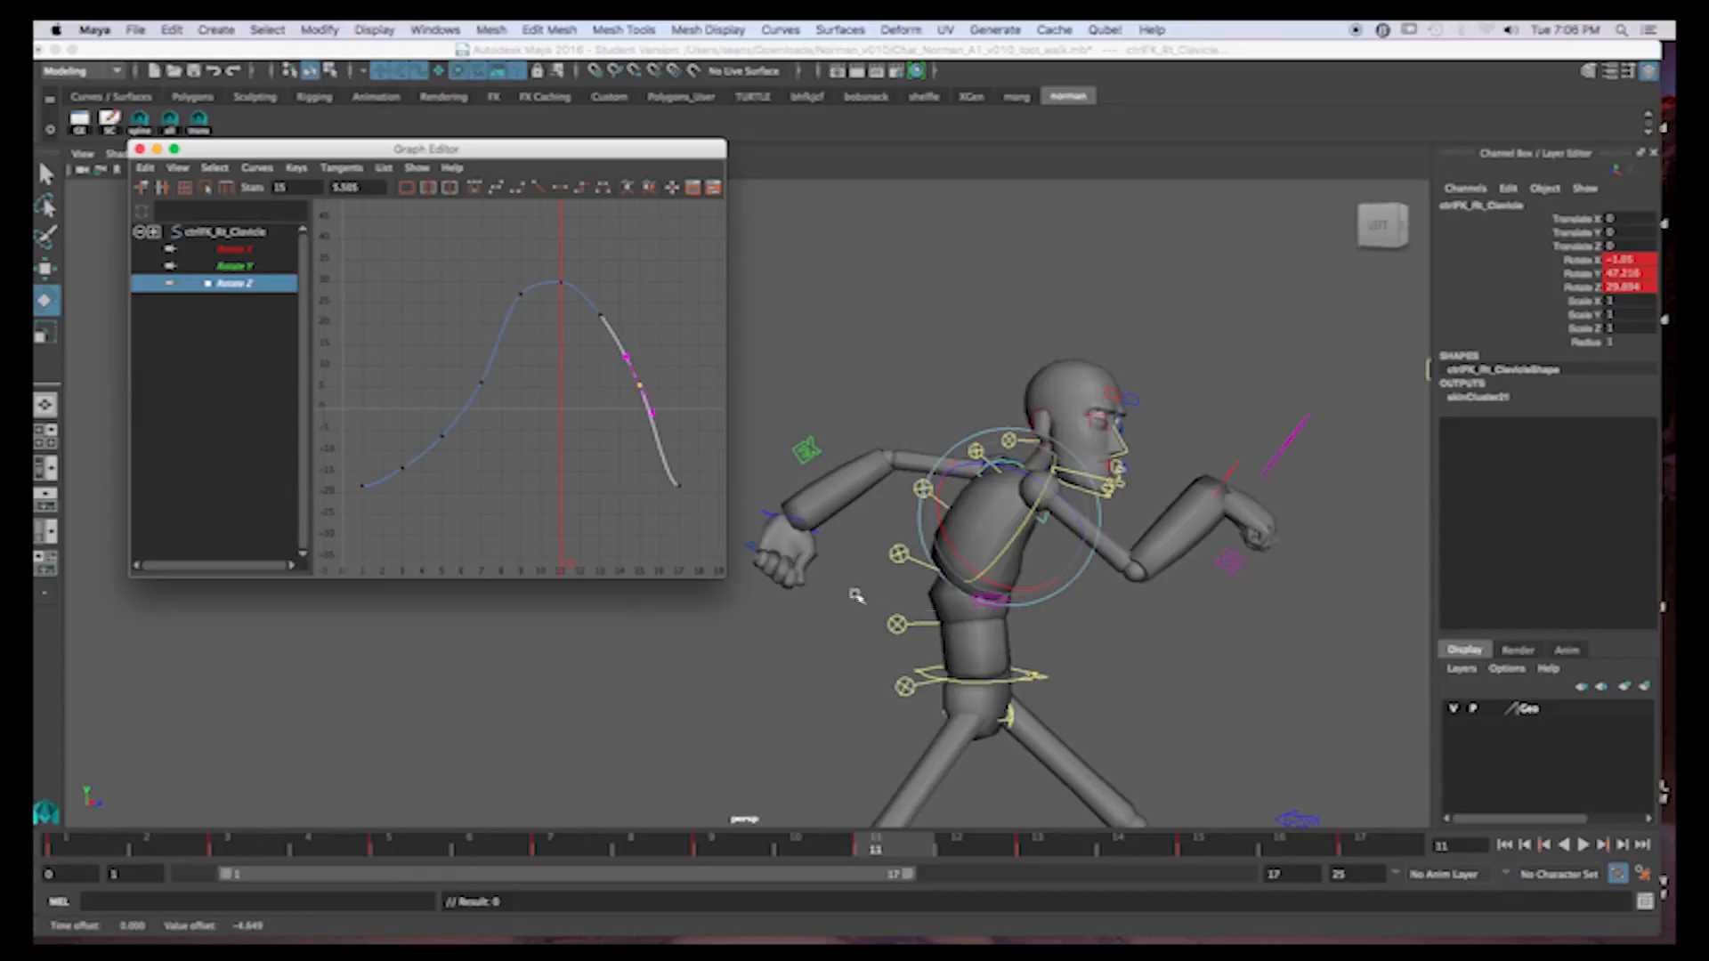
# Isolate the right clavicle's Rotate Y curve, compare its poses at frames 1 and 17, and raise the frame 3 key to about 22.4
pyautogui.click(228, 266)
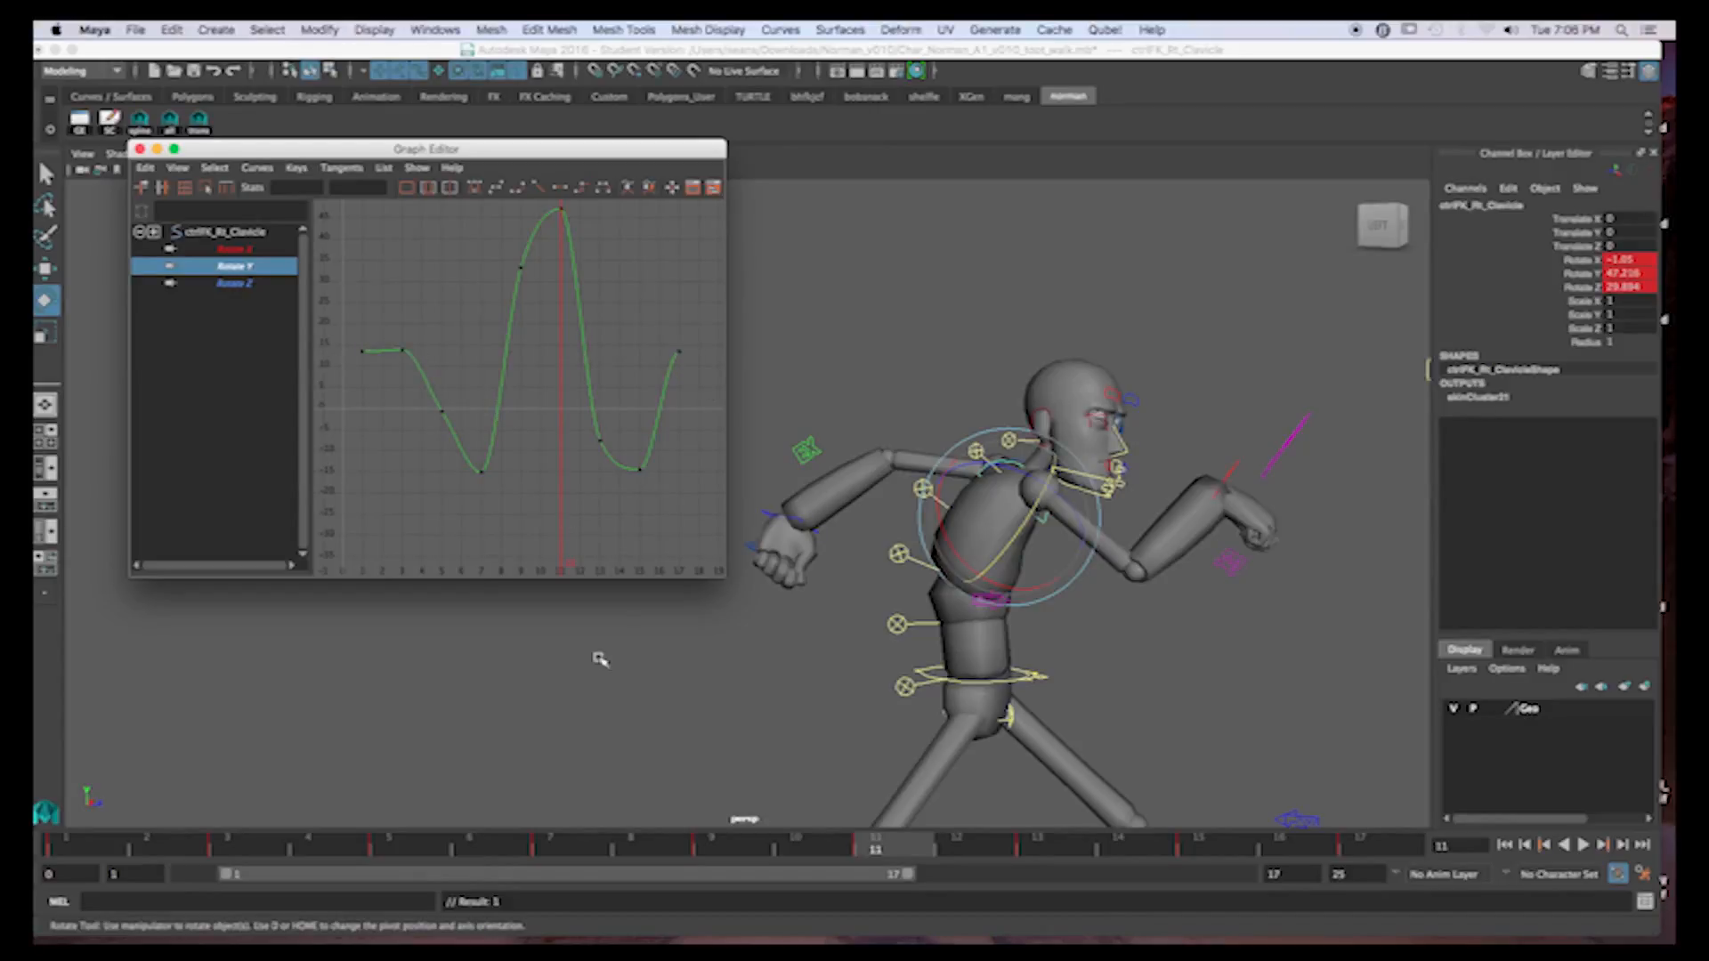
pyautogui.click(71, 856)
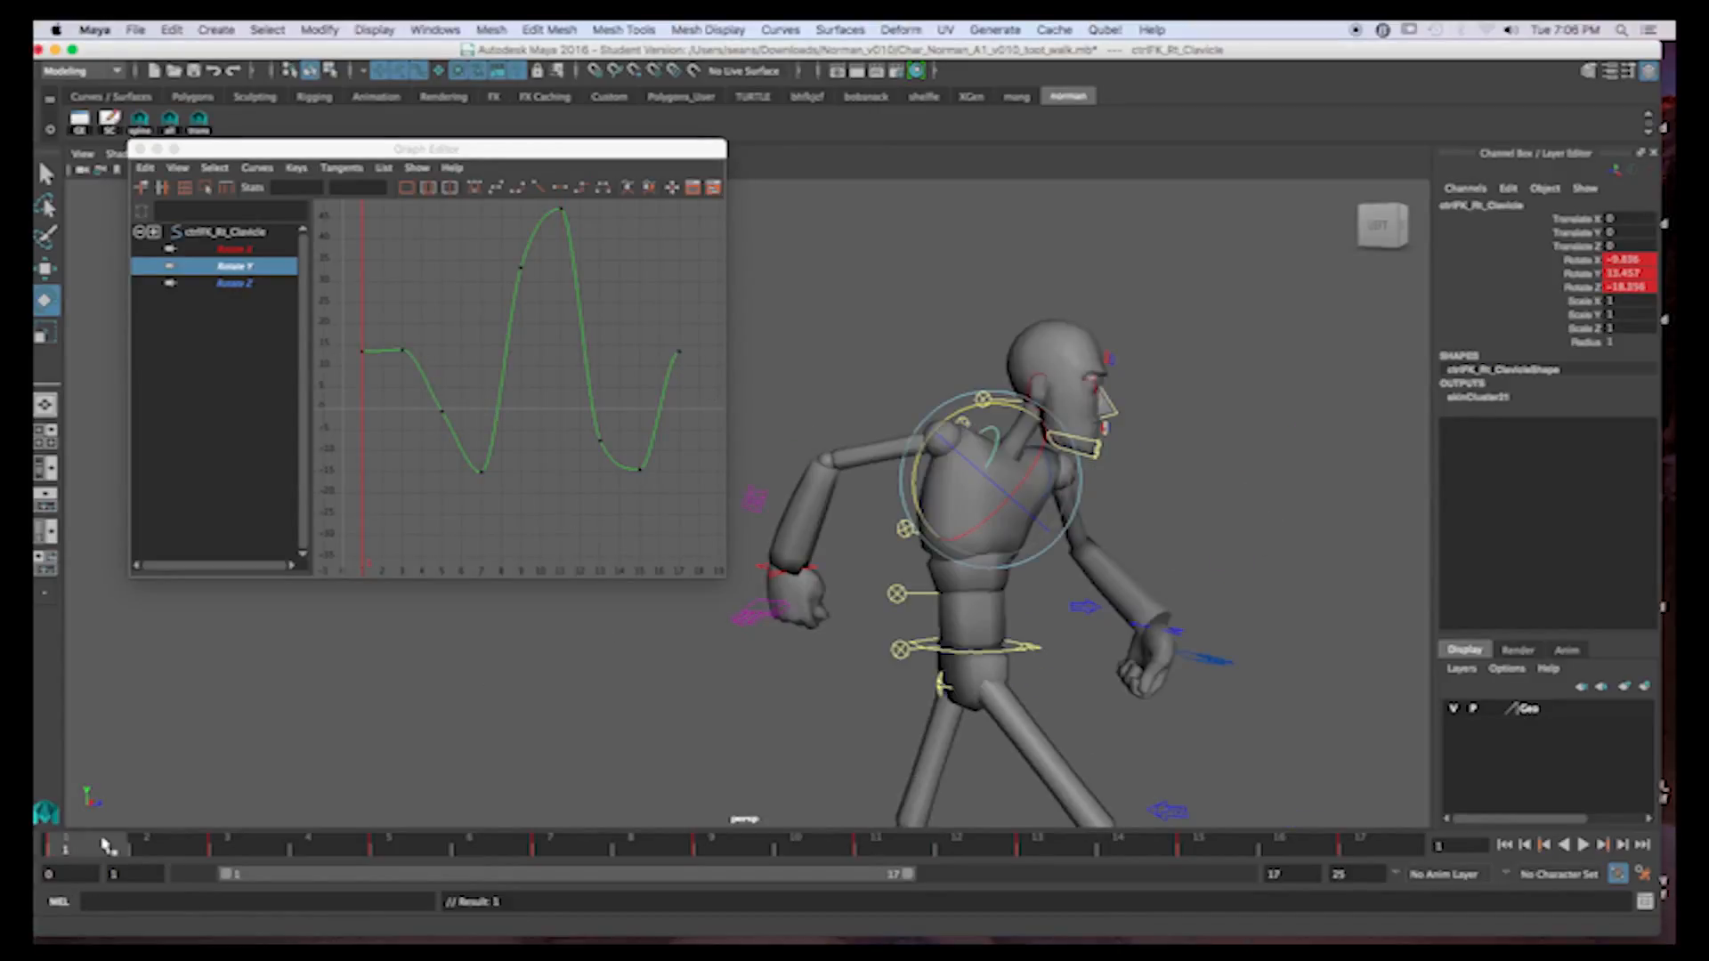
pyautogui.click(1371, 848)
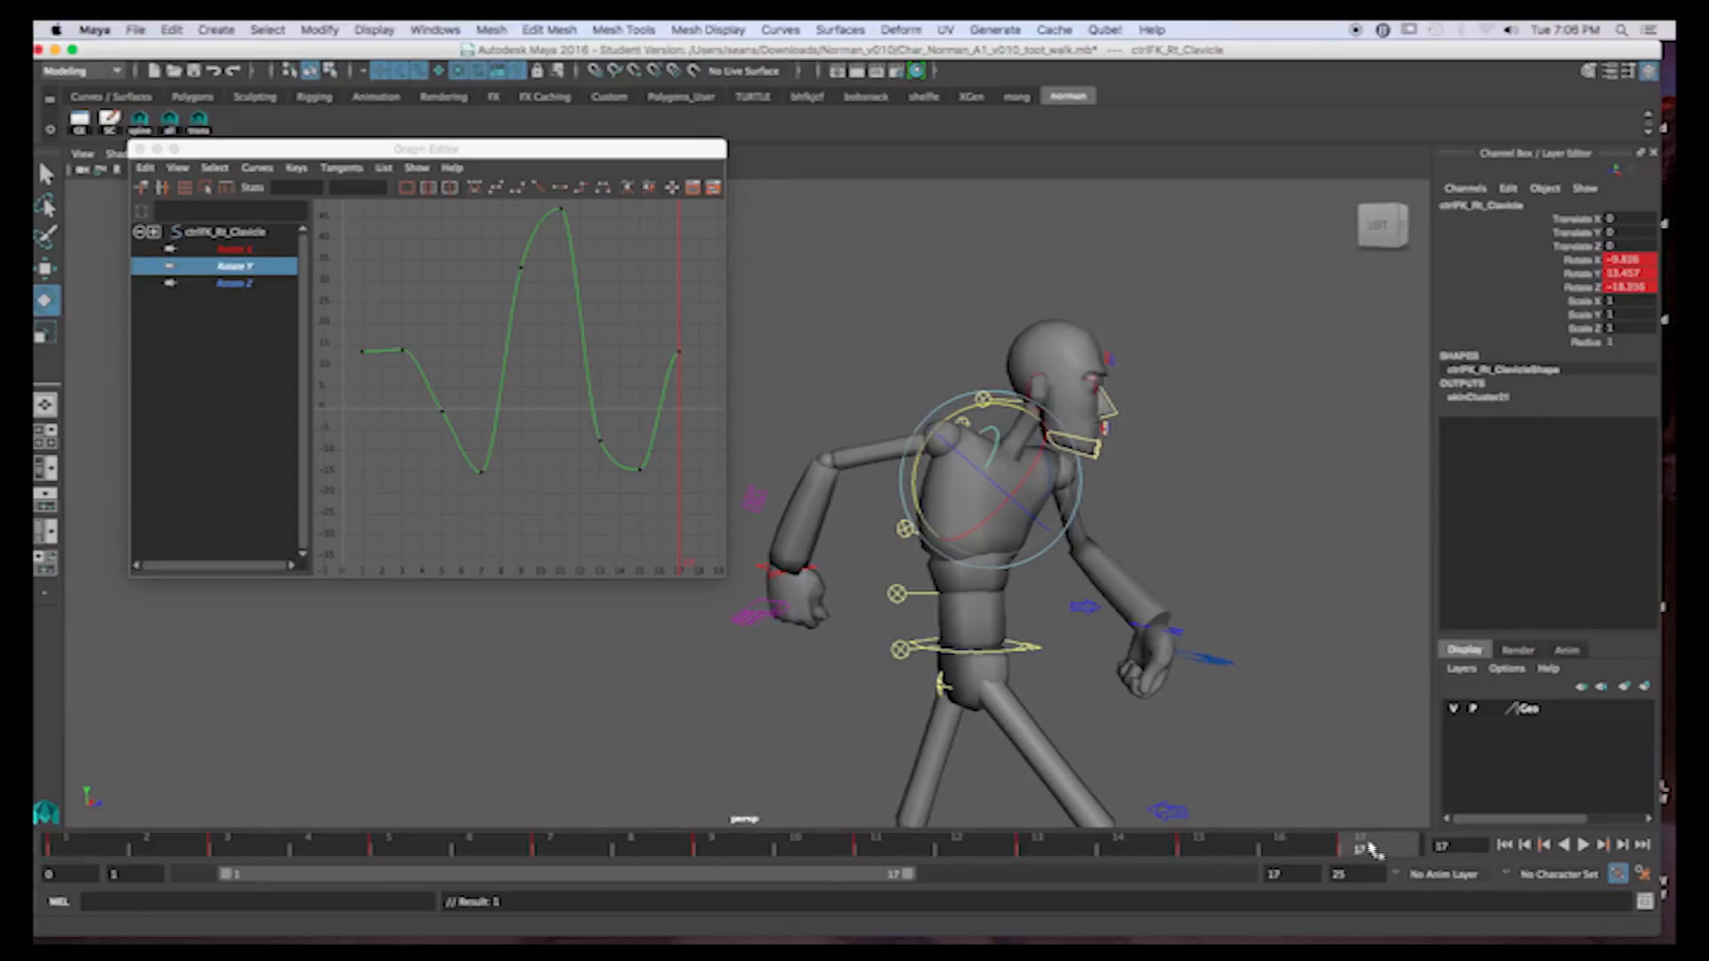
pyautogui.moveTo(392, 326); pyautogui.dragTo(419, 370)
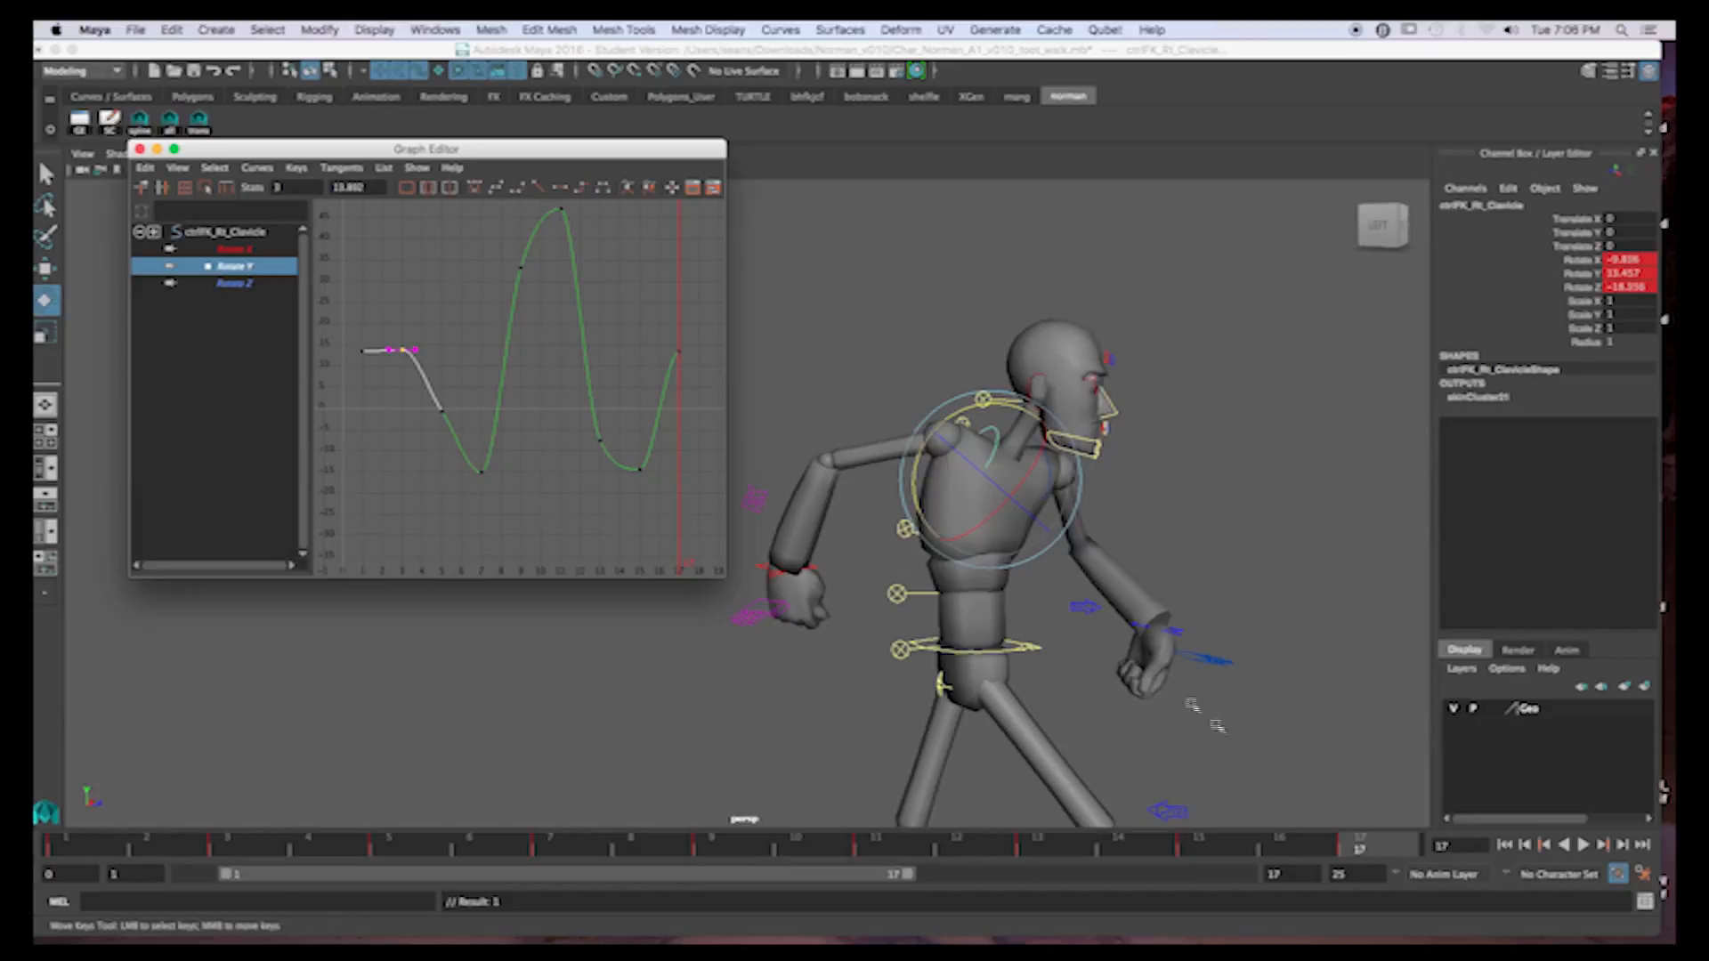
pyautogui.moveTo(97, 847); pyautogui.dragTo(227, 853)
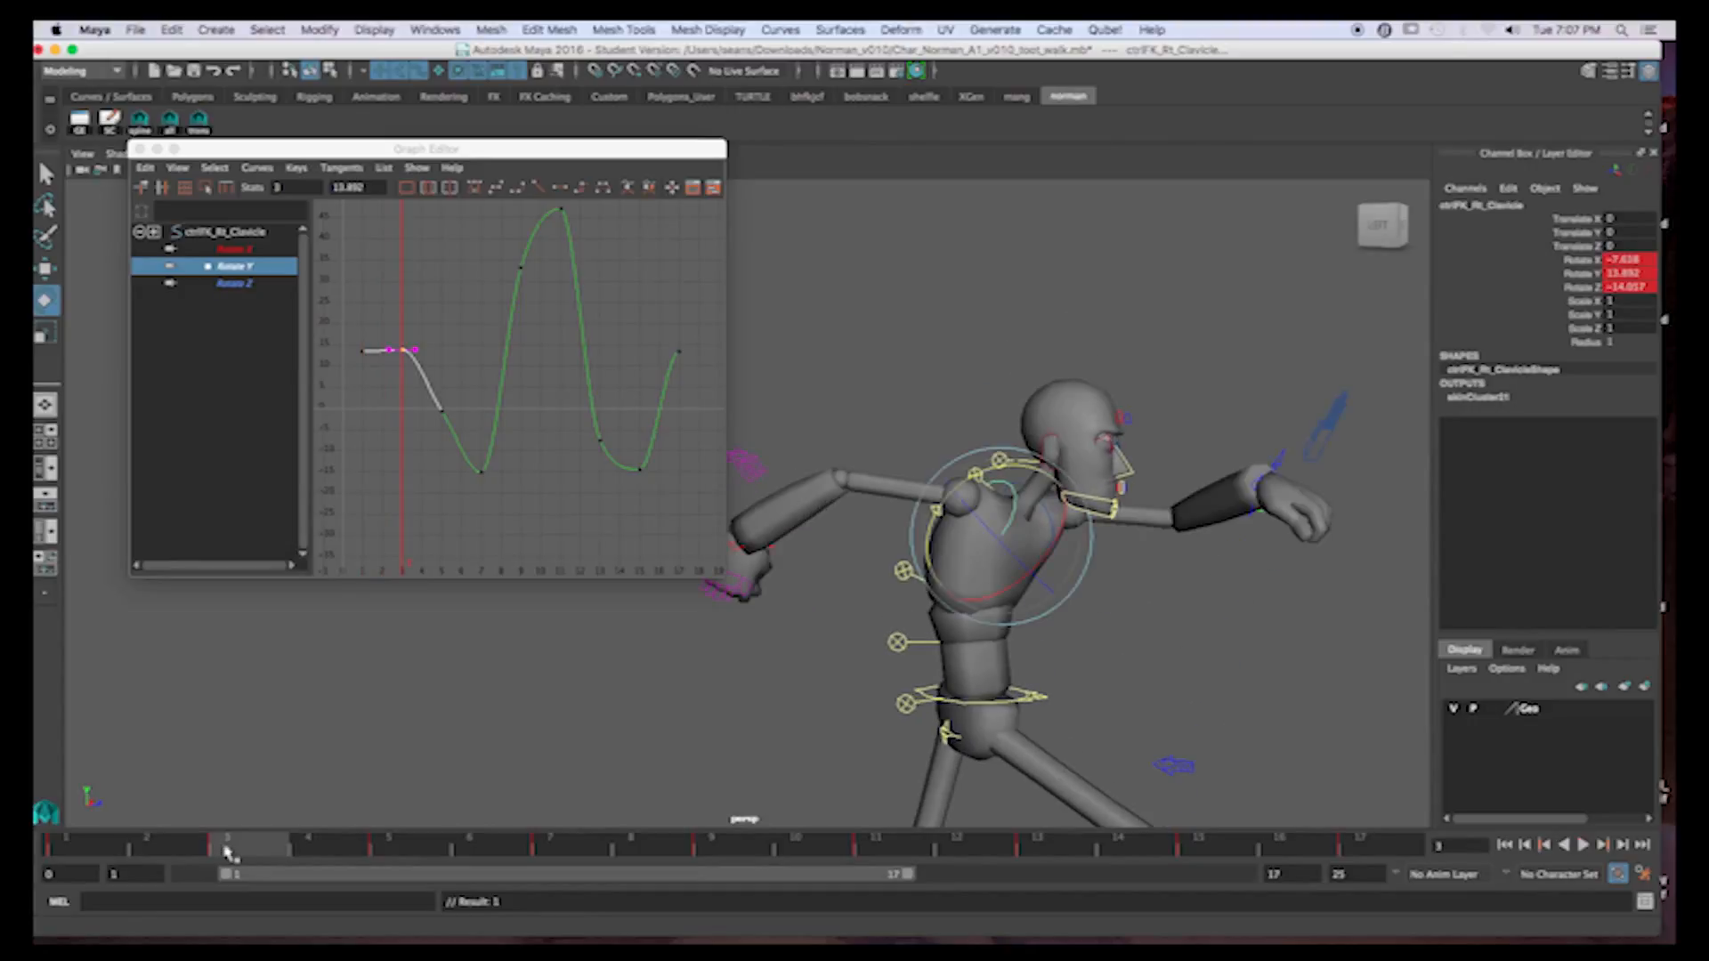
pyautogui.moveTo(394, 311); pyautogui.dragTo(449, 385)
pyautogui.moveTo(453, 456); pyautogui.dragTo(445, 419, button='middle')
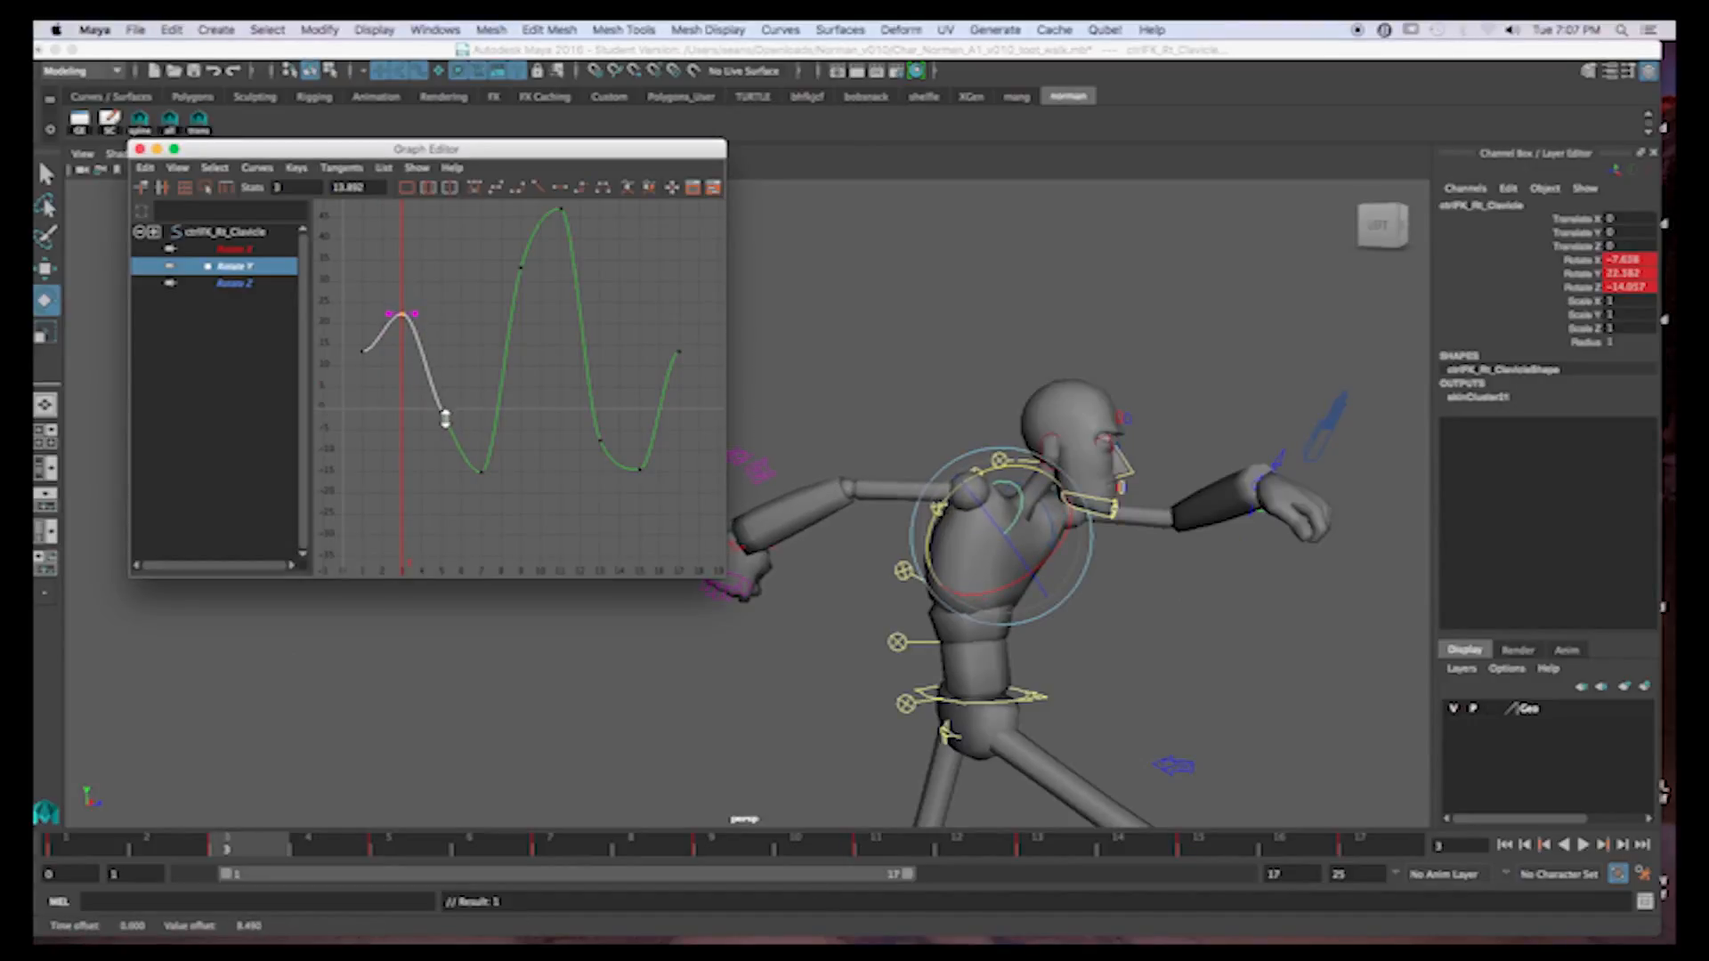
# Give the right clavicle's Rotate Y keys at frames 1 and 17 linear tangents and check the motion between frames 1 and 3
pyautogui.moveTo(350, 339); pyautogui.dragTo(377, 368)
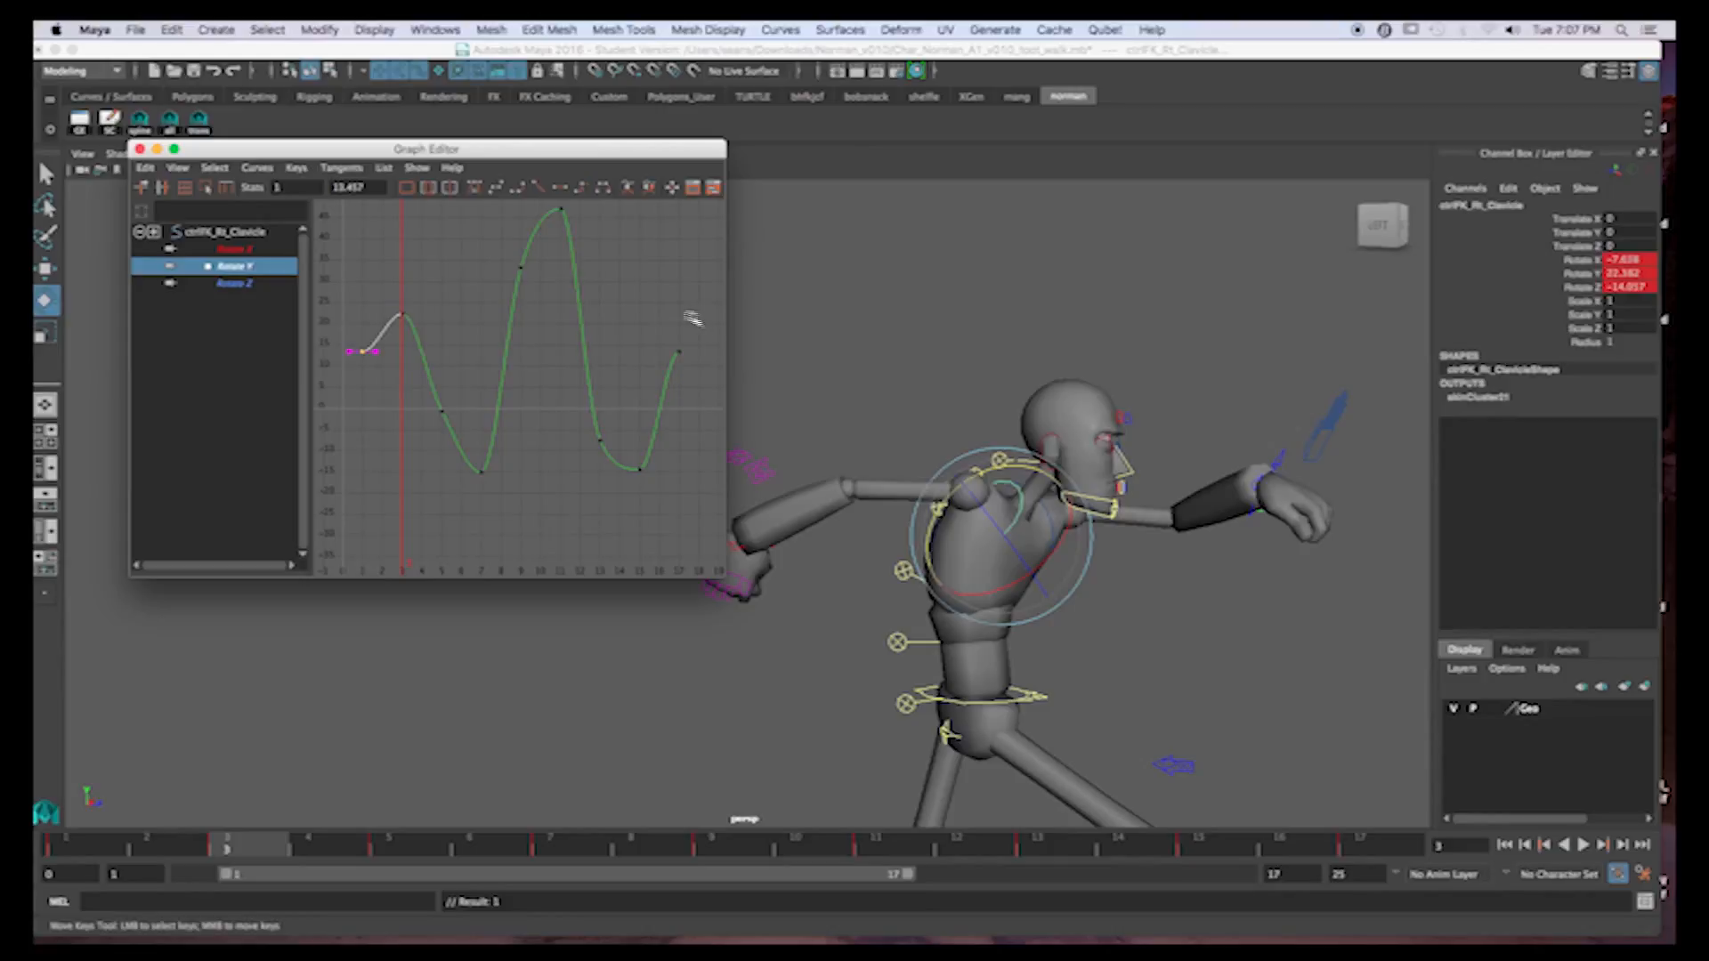
pyautogui.keyDown('shift'); pyautogui.moveTo(652, 323); pyautogui.dragTo(692, 369); pyautogui.keyUp('shift')
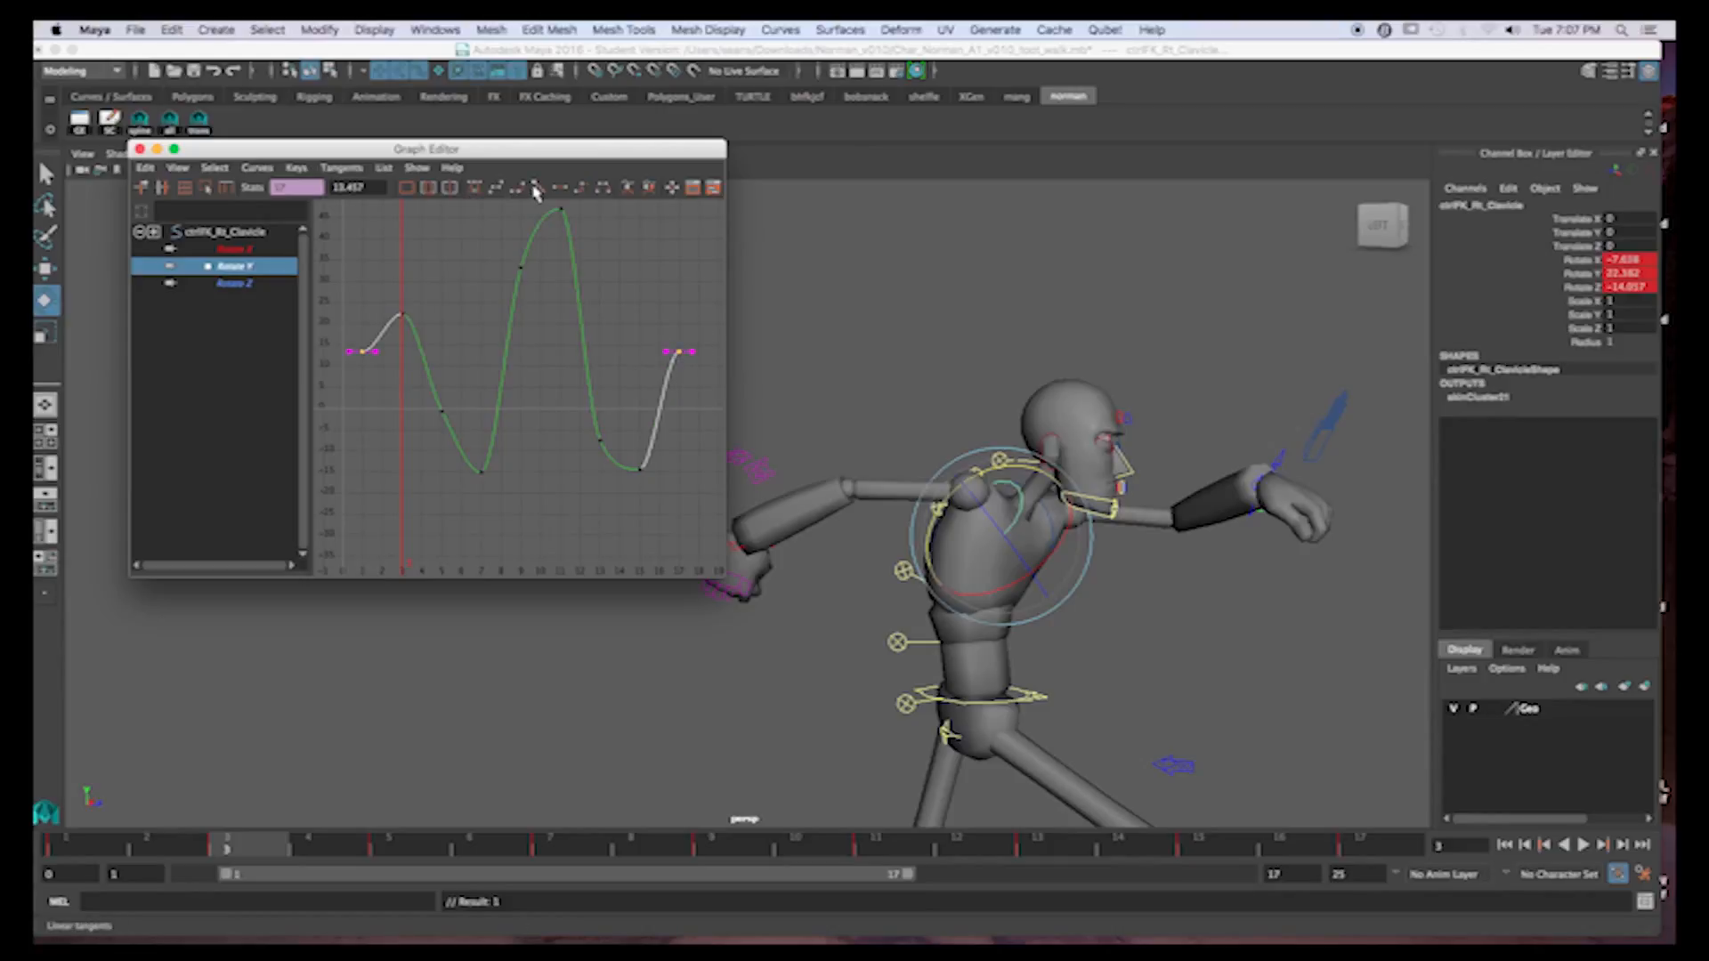
pyautogui.click(537, 187)
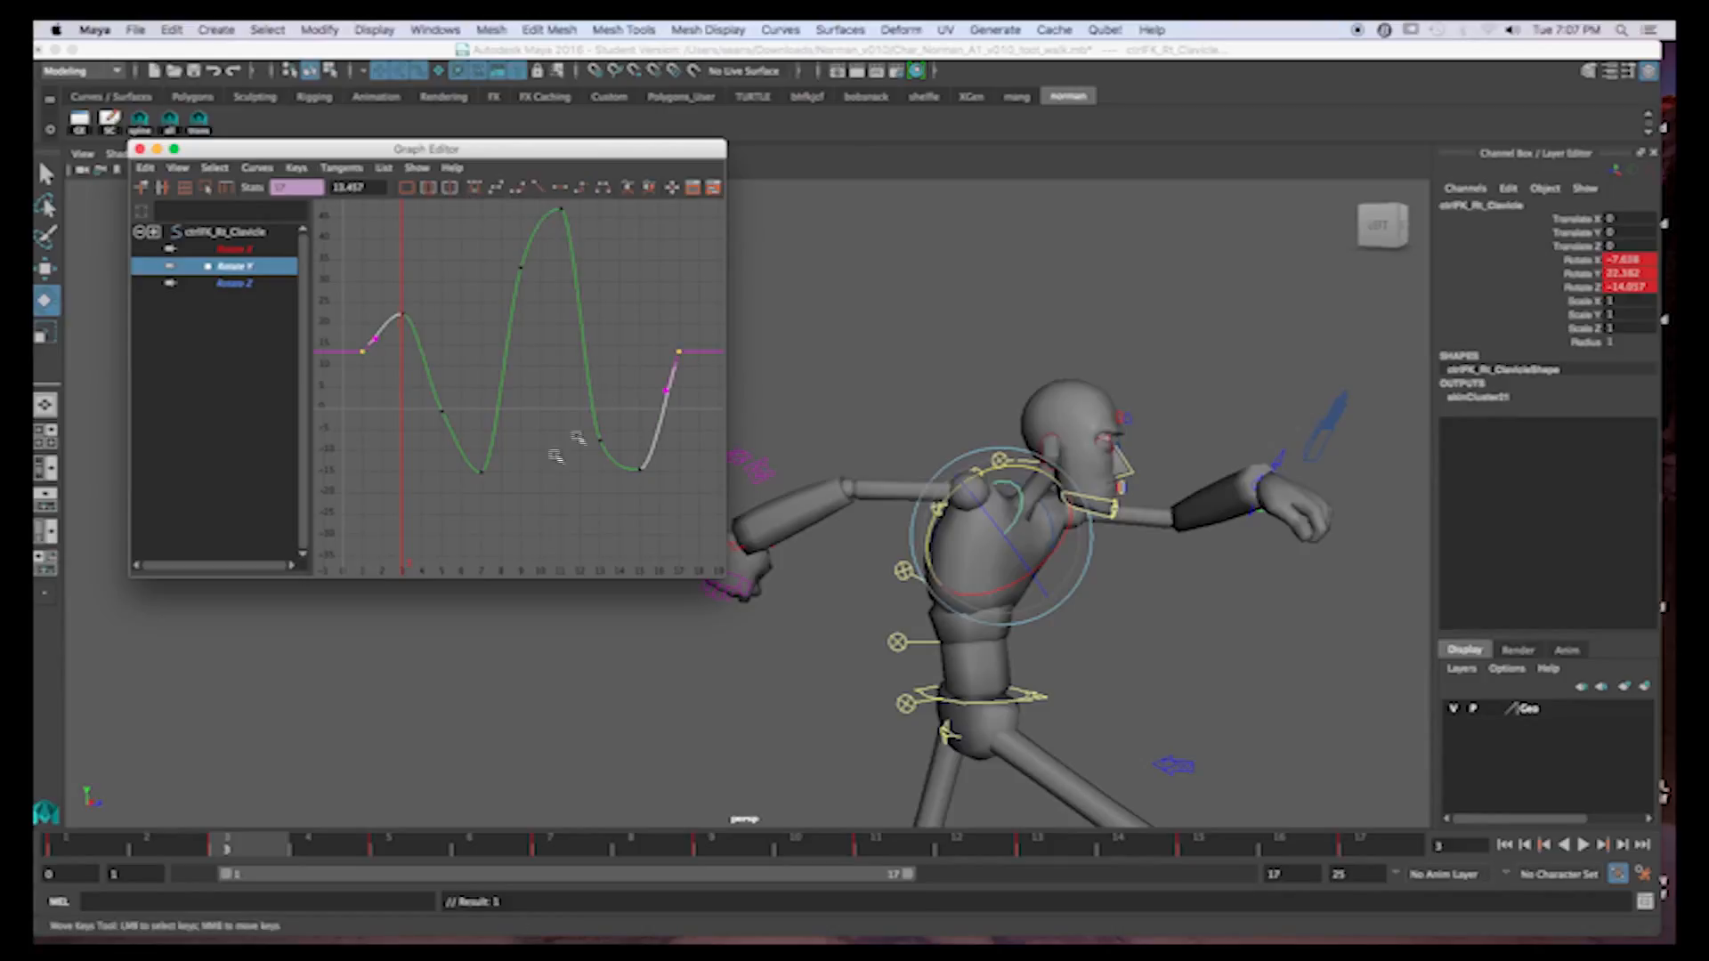
pyautogui.click(94, 855)
pyautogui.moveTo(93, 854); pyautogui.dragTo(245, 841)
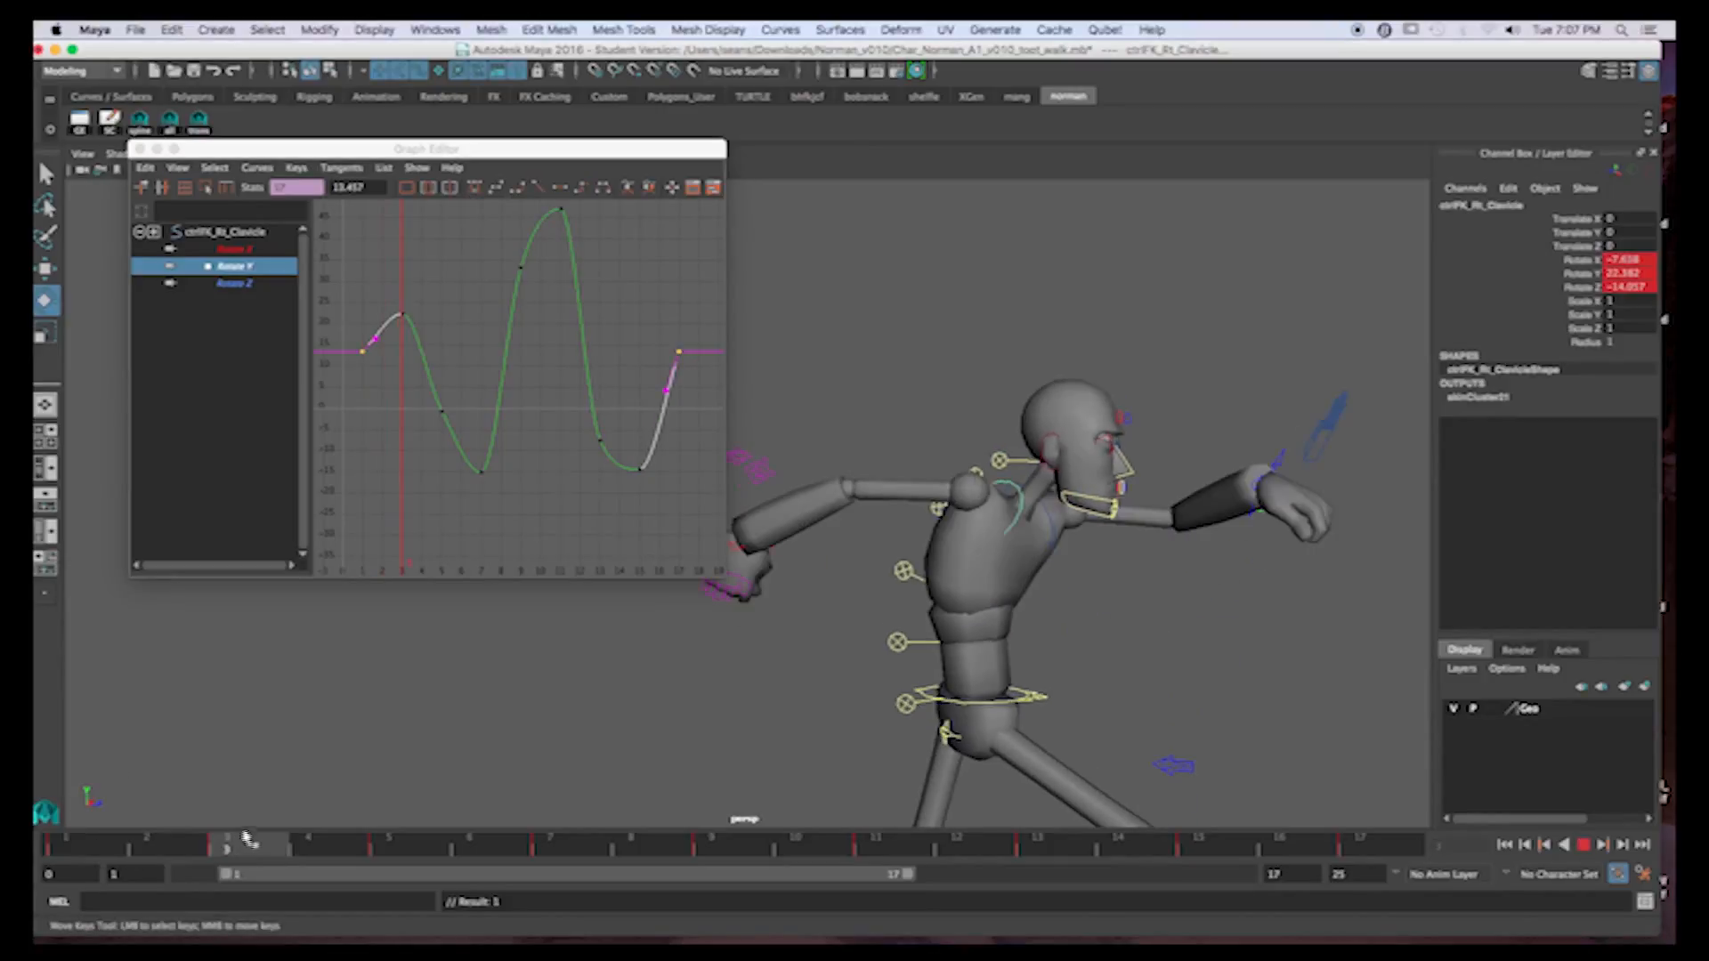
# Raise the right clavicle's Rotate Y key at frame 5 to about 5 and lower the frame 9 key to about 22
pyautogui.moveTo(275, 826); pyautogui.dragTo(427, 798)
pyautogui.moveTo(415, 384); pyautogui.dragTo(459, 429)
pyautogui.moveTo(460, 429); pyautogui.dragTo(465, 390, button='middle')
pyautogui.moveTo(386, 849); pyautogui.dragTo(725, 827)
pyautogui.moveTo(465, 237); pyautogui.dragTo(534, 305)
pyautogui.moveTo(545, 272); pyautogui.dragTo(545, 338, button='middle')
# Raise the right clavicle's Rotate Y key at frame 13 to about 34.9 and check the shoulder motion through frame 17
pyautogui.moveTo(557, 401); pyautogui.dragTo(610, 466)
pyautogui.moveTo(610, 458); pyautogui.dragTo(598, 275, button='middle')
pyautogui.moveTo(757, 844); pyautogui.dragTo(1199, 855)
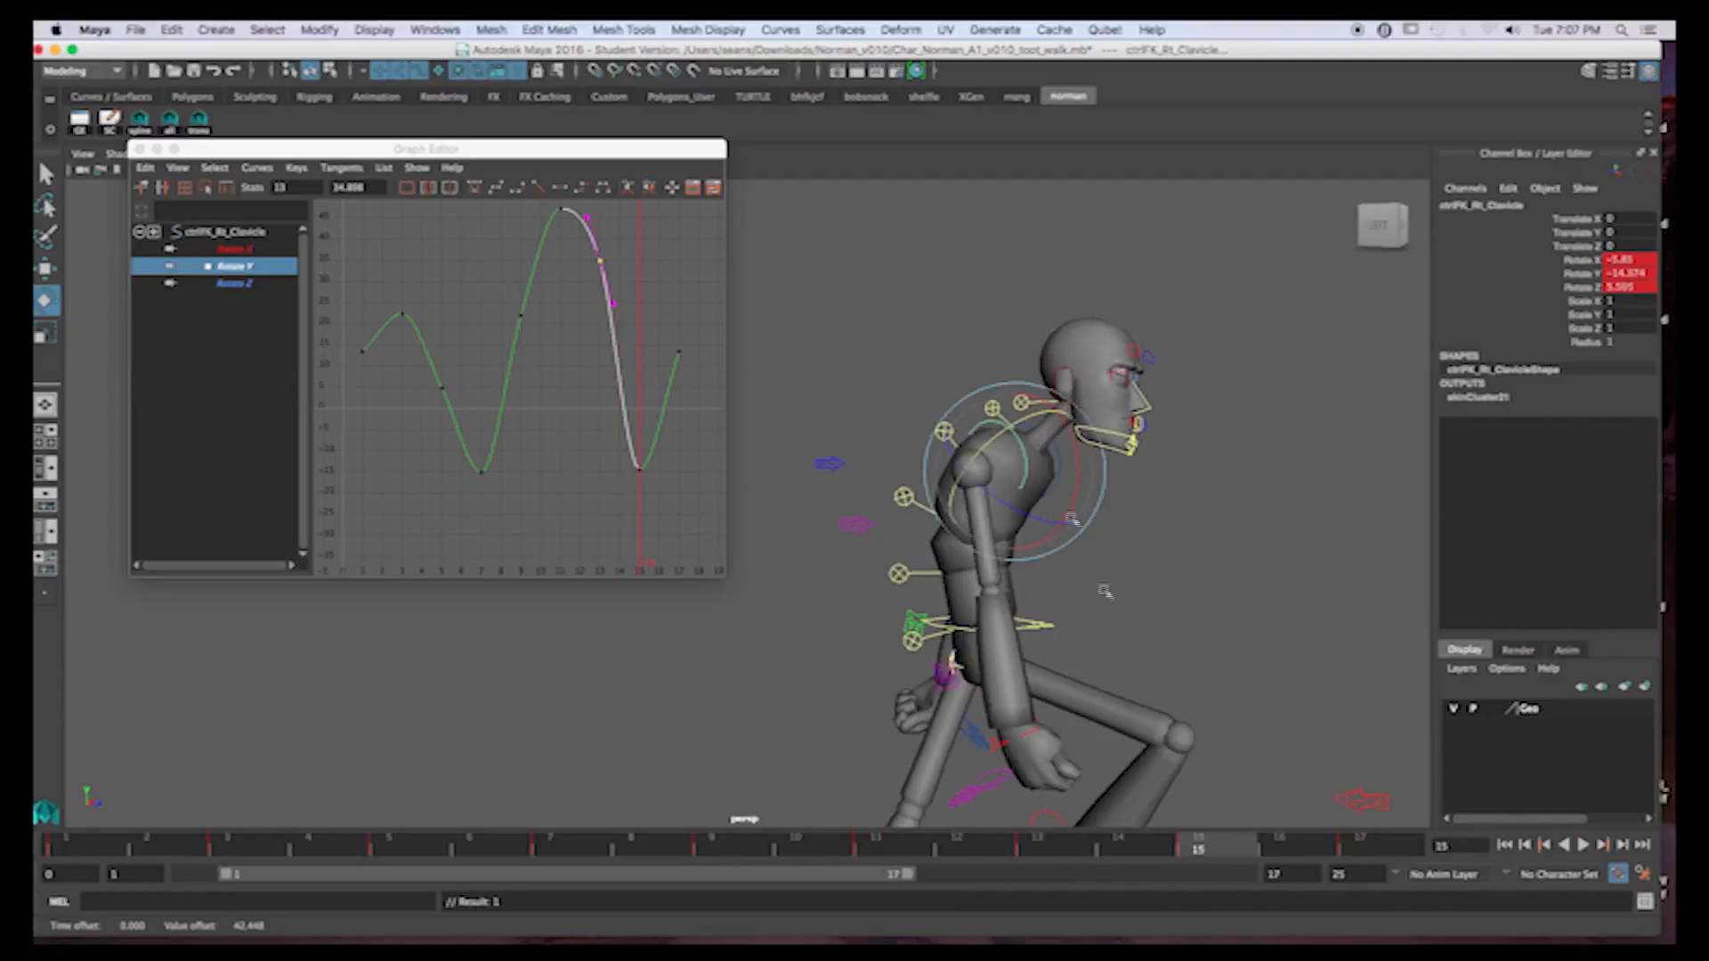
pyautogui.moveTo(1151, 844); pyautogui.dragTo(1198, 841)
pyautogui.click(1378, 851)
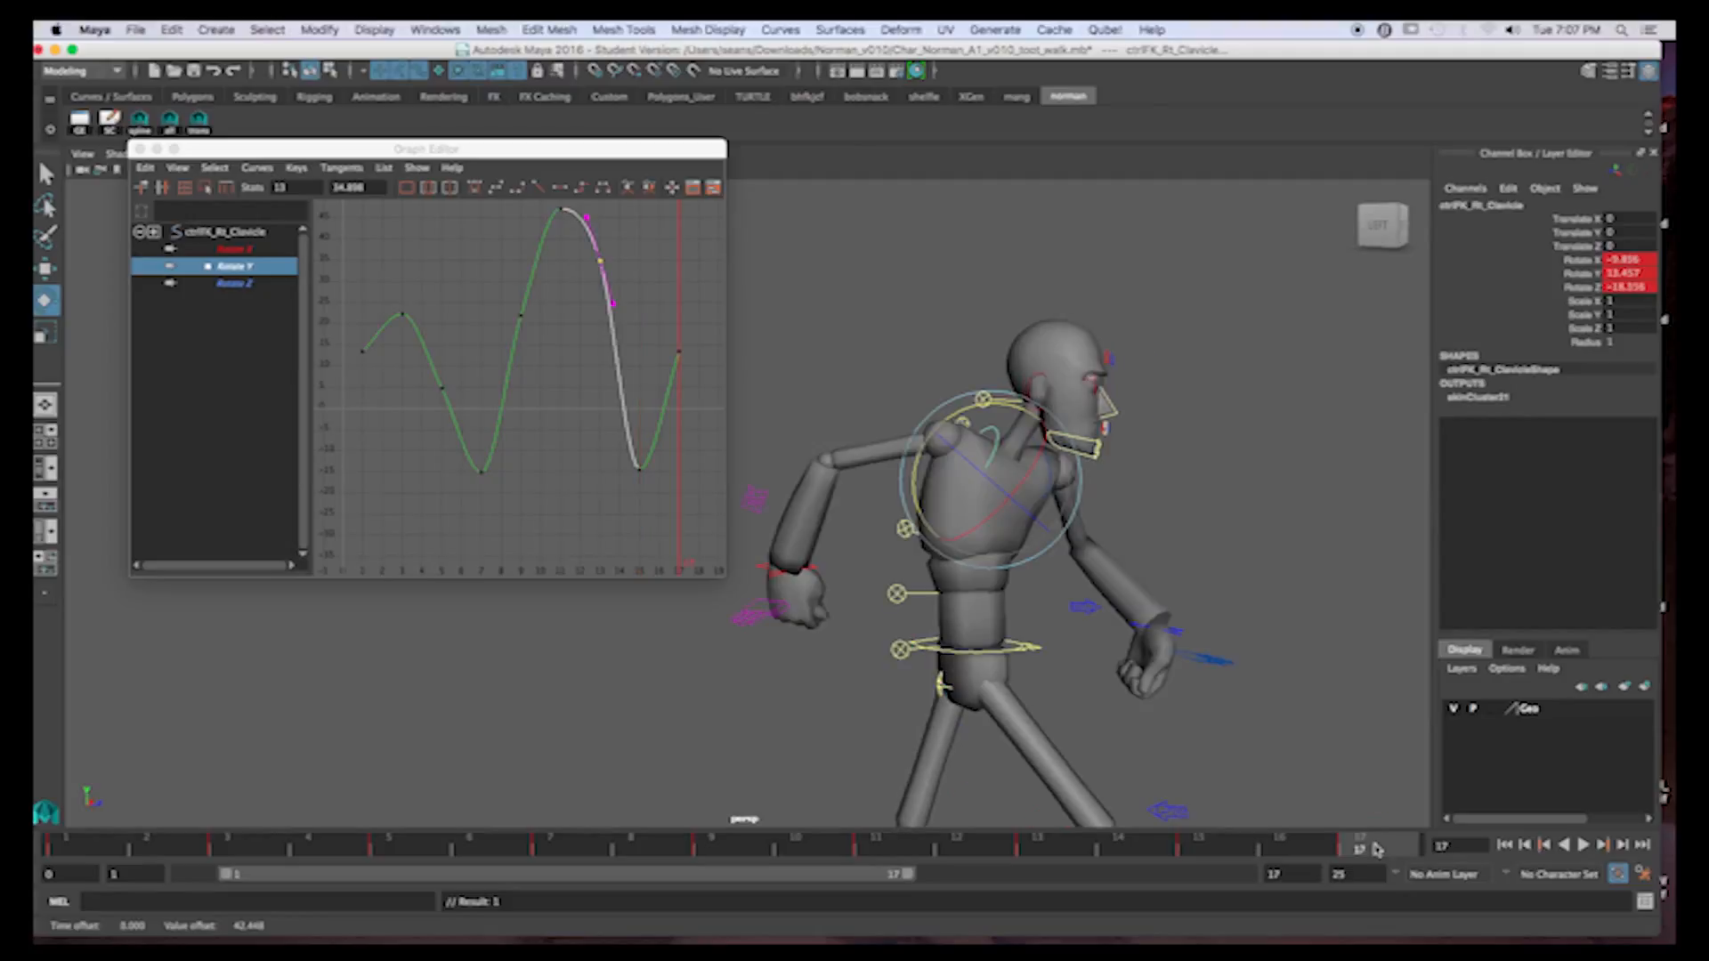
pyautogui.click(1229, 853)
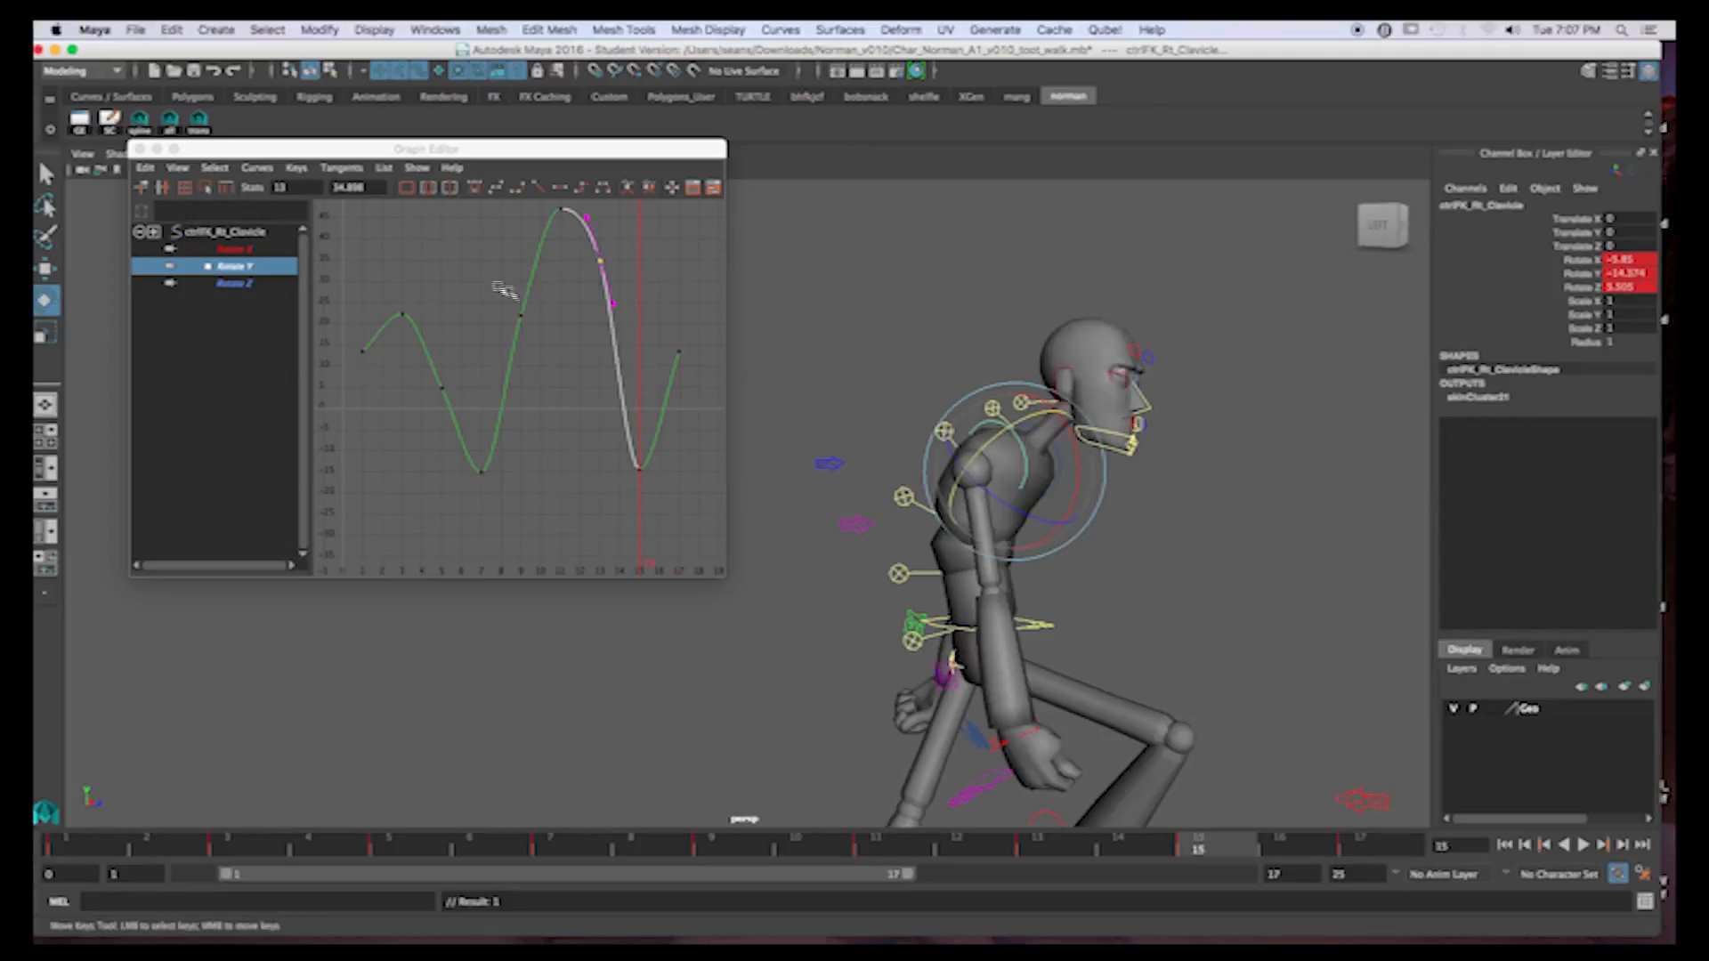
# Isolate the right clavicle's Rotate X curve and set linear tangents on its keys at frames 1 and 17
pyautogui.click(237, 284)
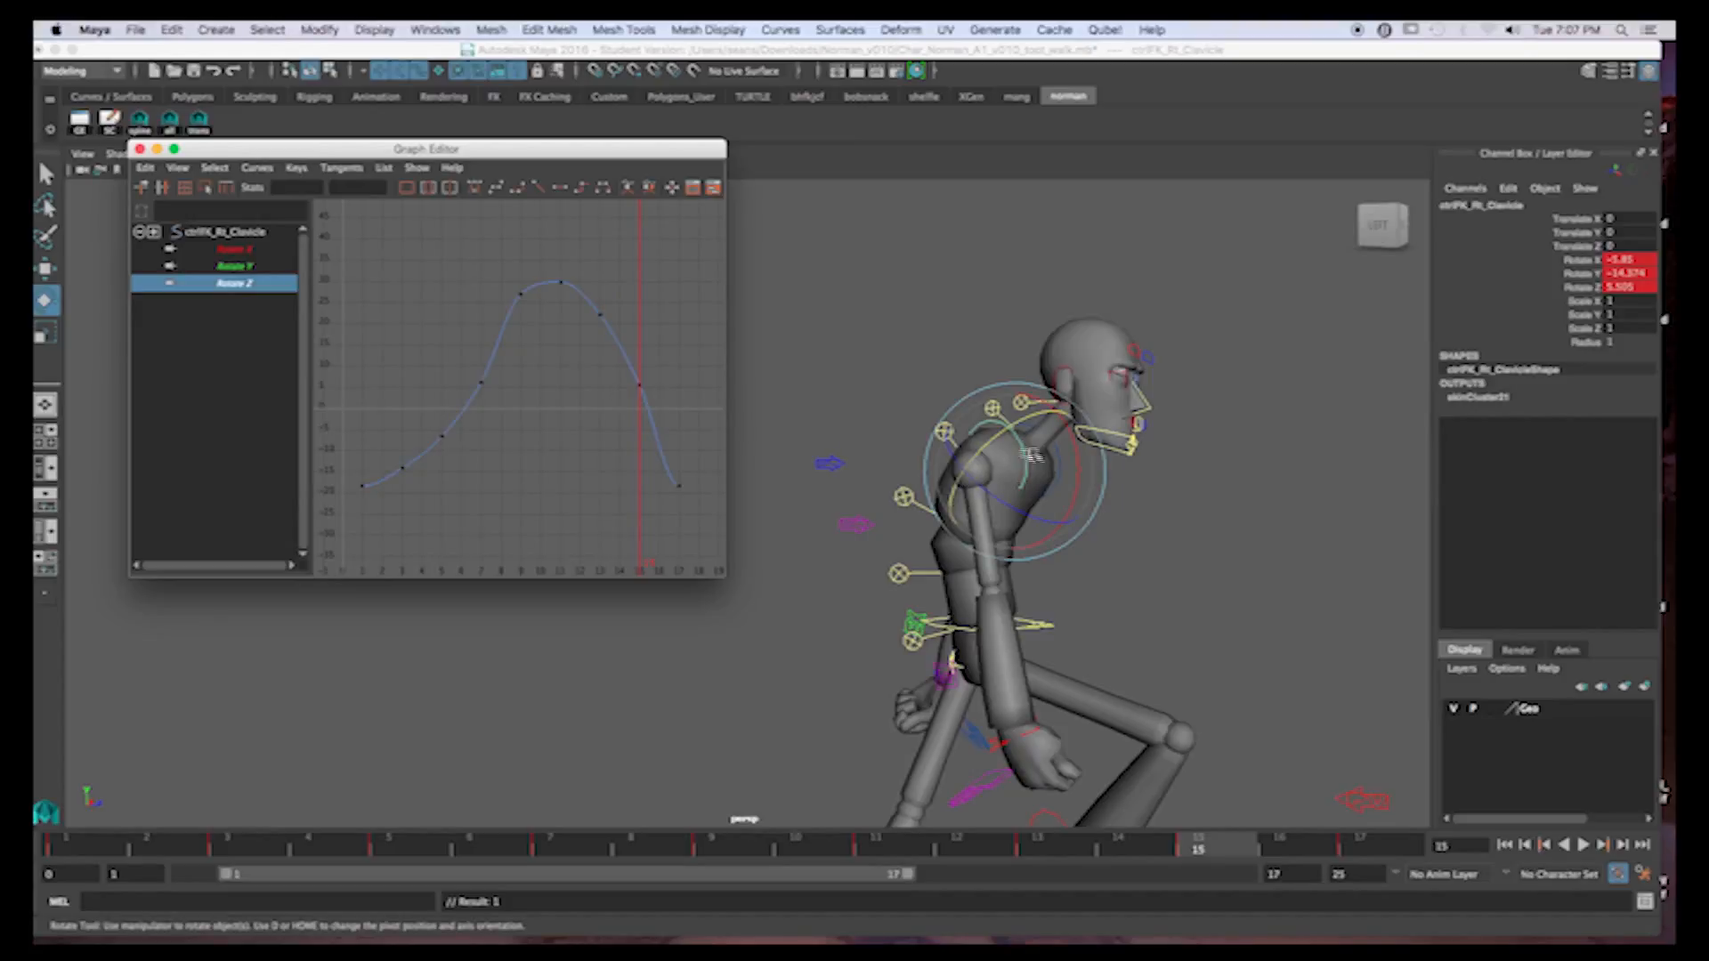
pyautogui.click(232, 254)
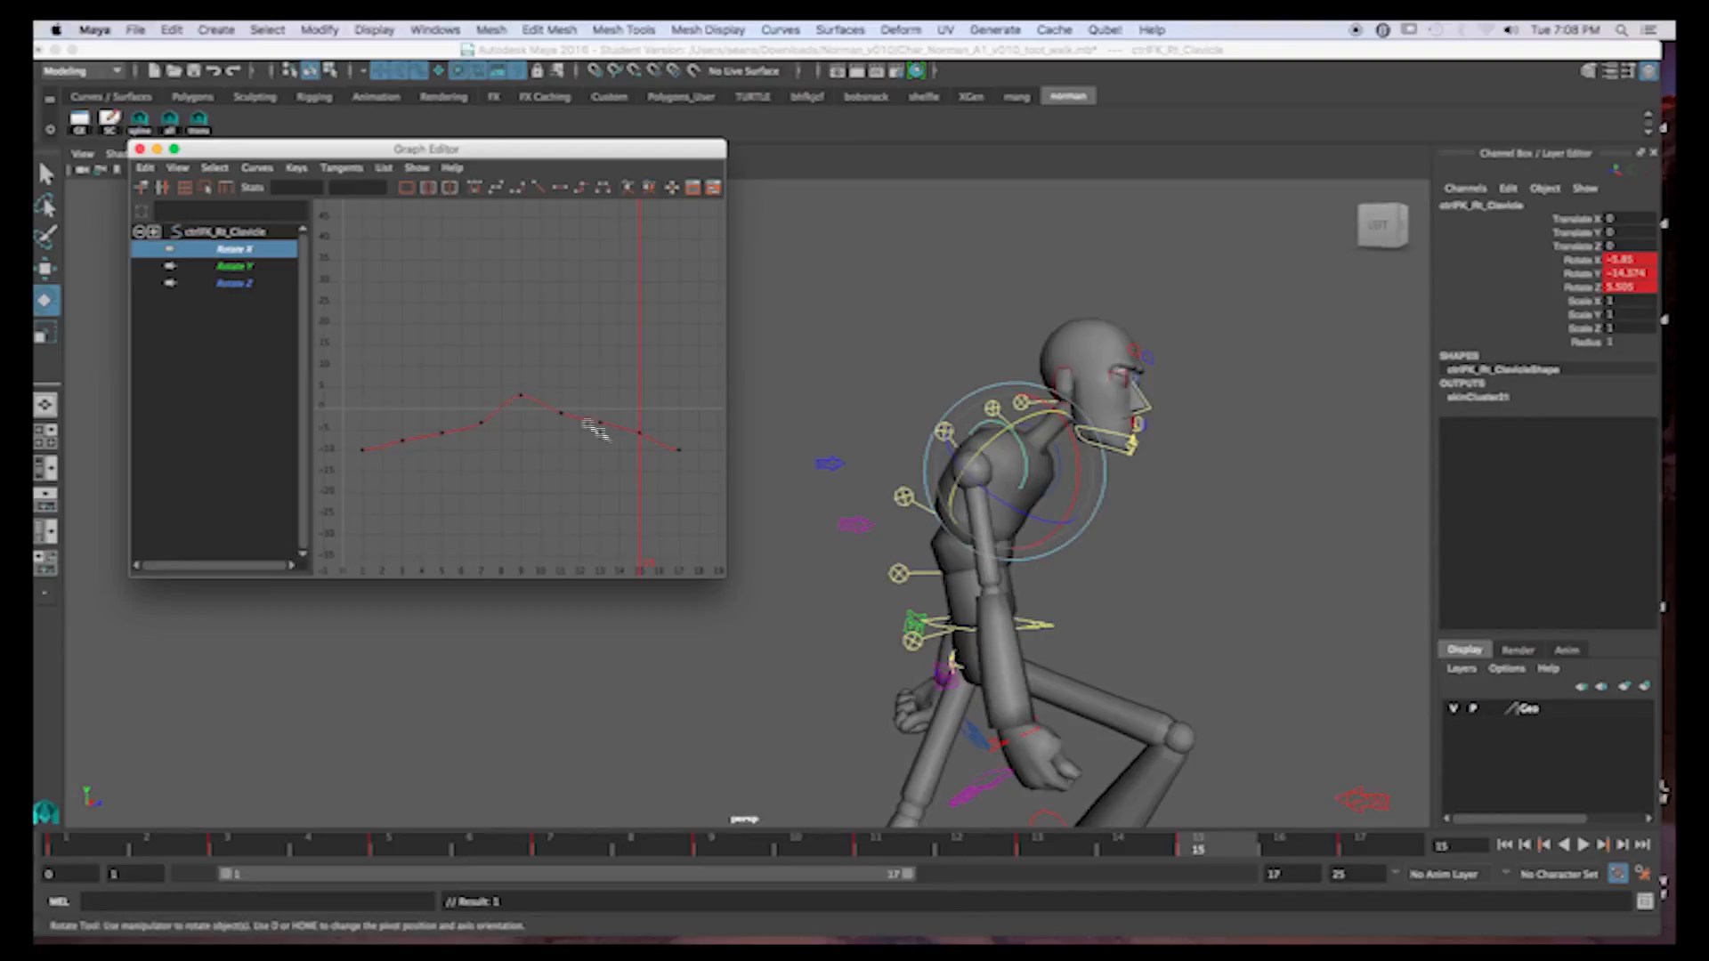
pyautogui.click(353, 449)
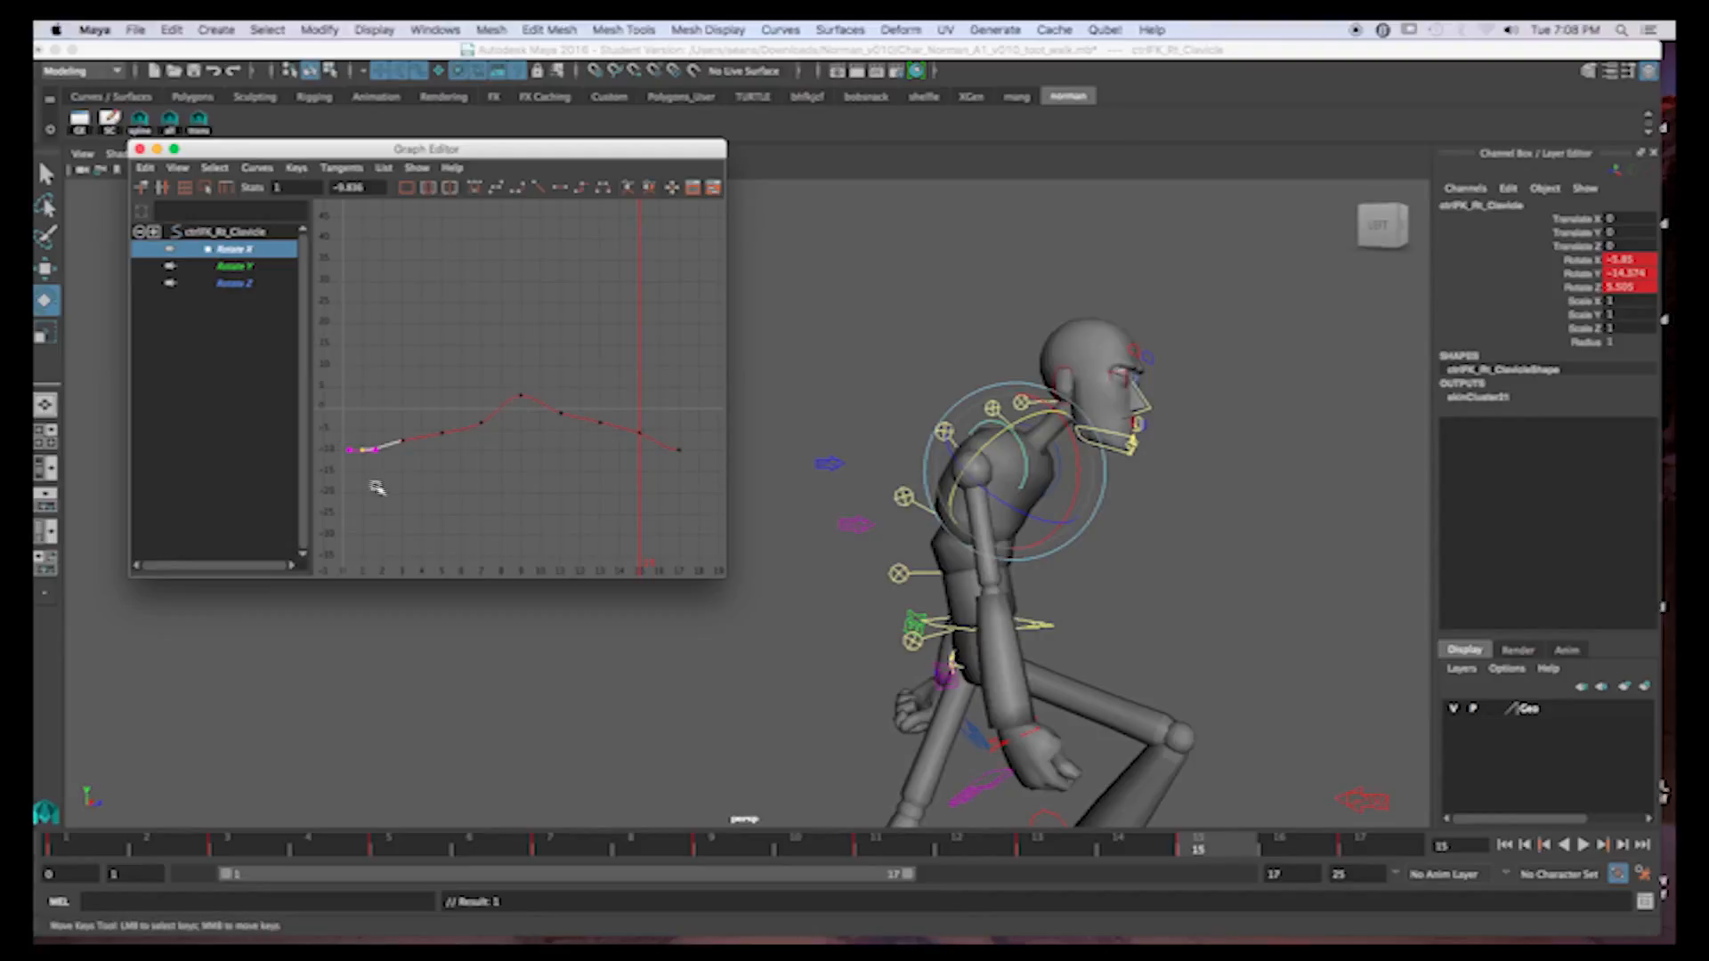
pyautogui.click(679, 449)
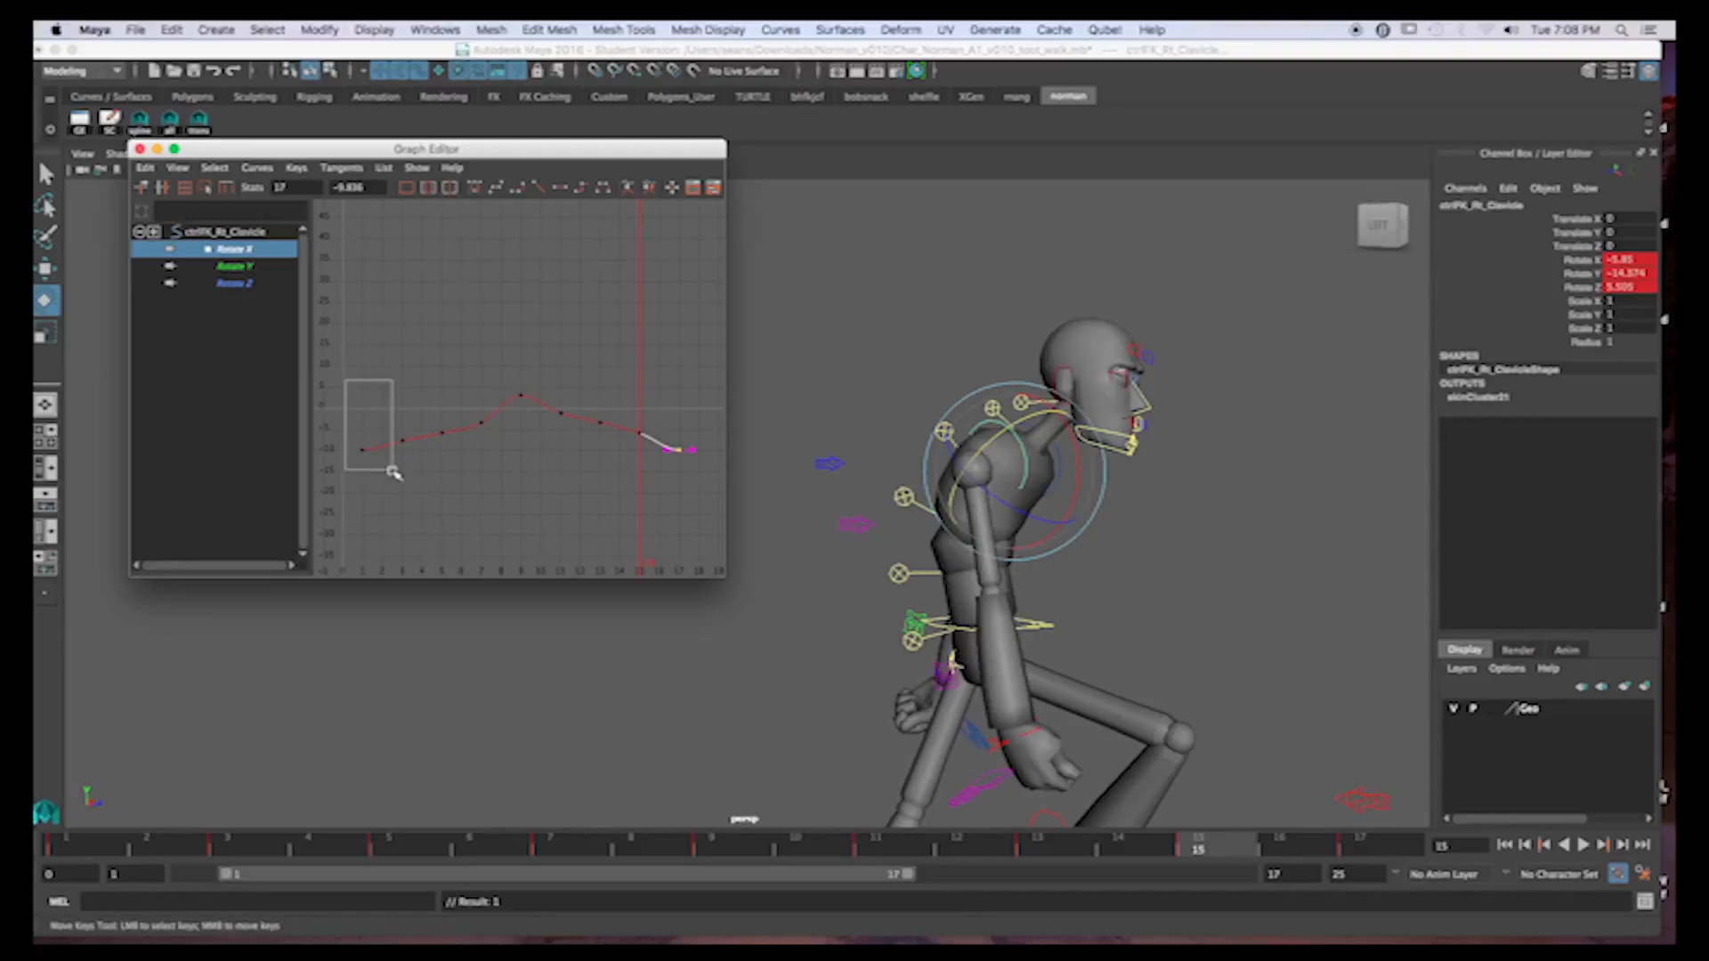
pyautogui.keyDown('shift'); pyautogui.moveTo(393, 472); pyautogui.dragTo(395, 471); pyautogui.keyUp('shift')
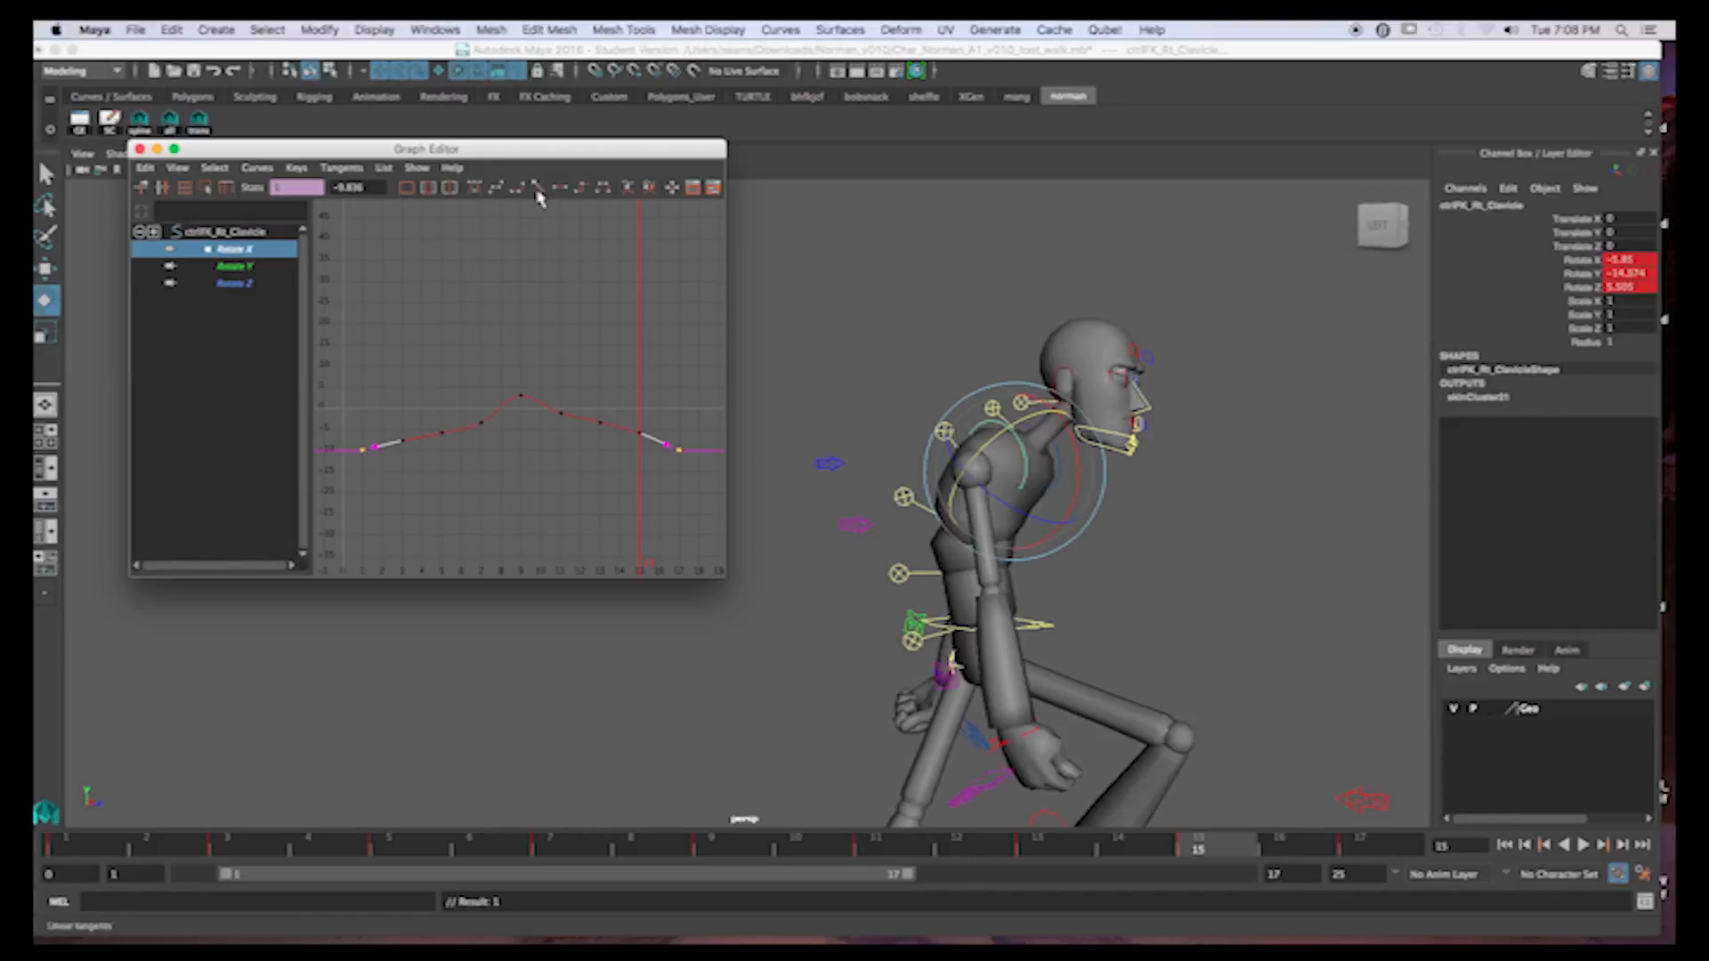
pyautogui.moveTo(90, 855)
pyautogui.mouseDown()
pyautogui.moveTo(306, 858)
pyautogui.moveTo(446, 900)
pyautogui.moveTo(851, 908)
pyautogui.moveTo(626, 881)
pyautogui.mouseUp()
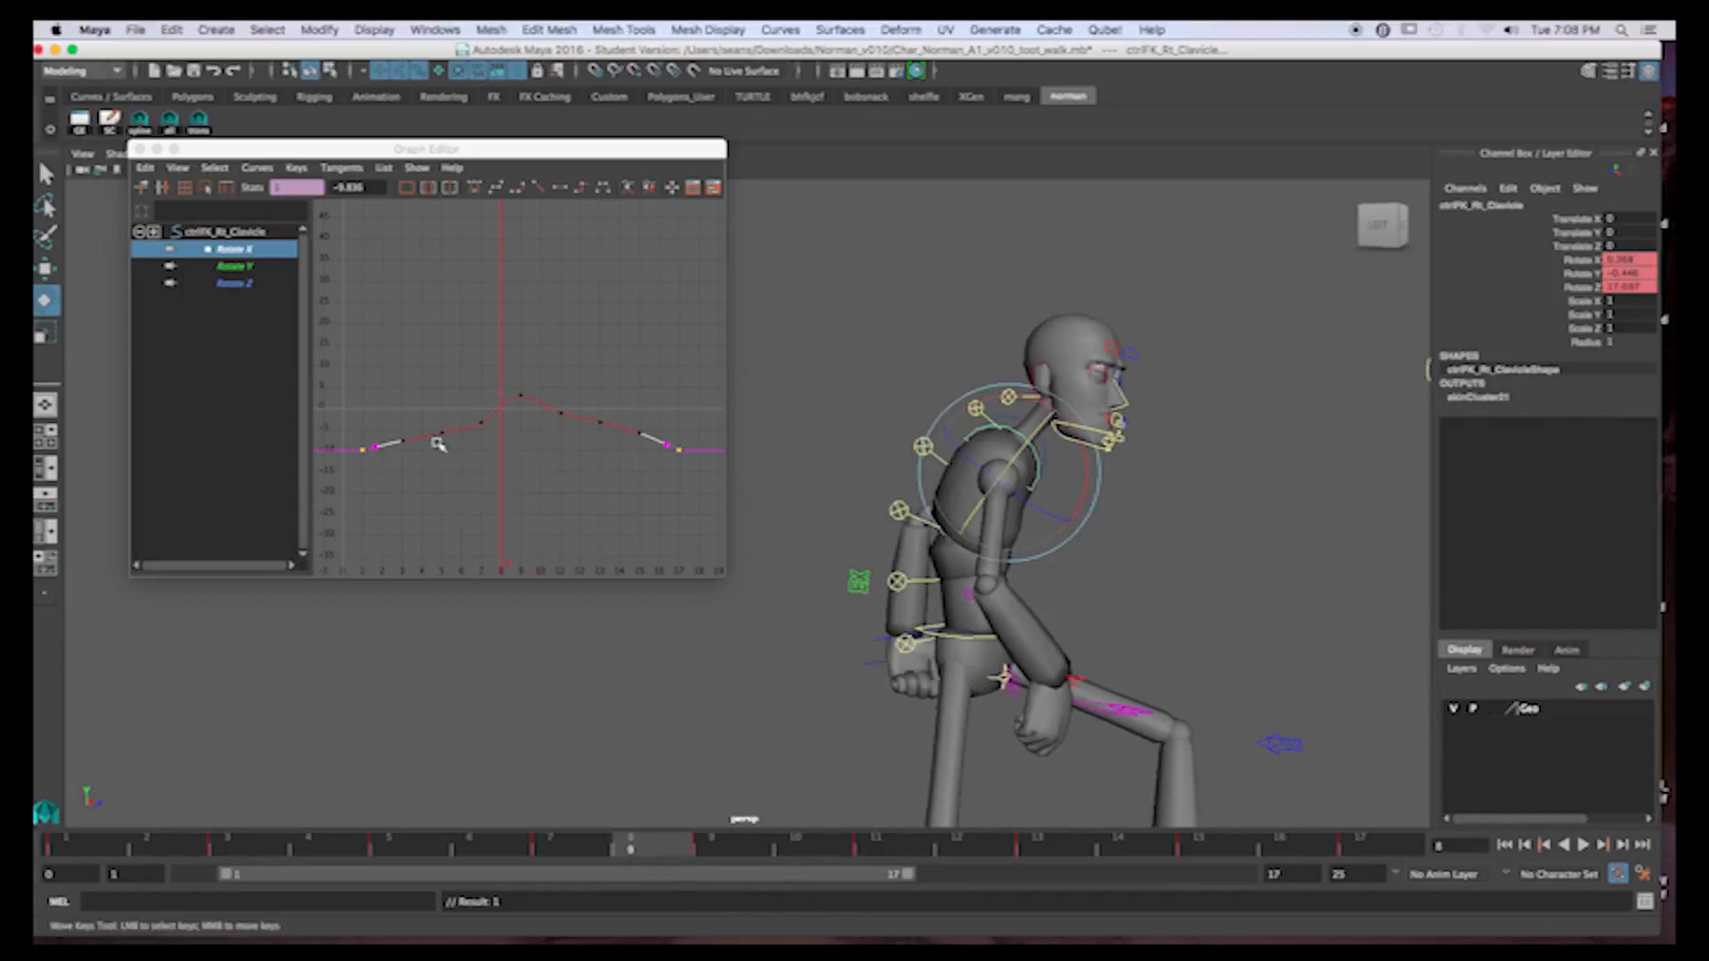
# Delete the right clavicle's Rotate X keys at frames 3 to 7 and 11 to 15, and flatten the tangents of the remaining keys
pyautogui.moveTo(382, 372); pyautogui.dragTo(489, 484)
pyautogui.press('Delete')
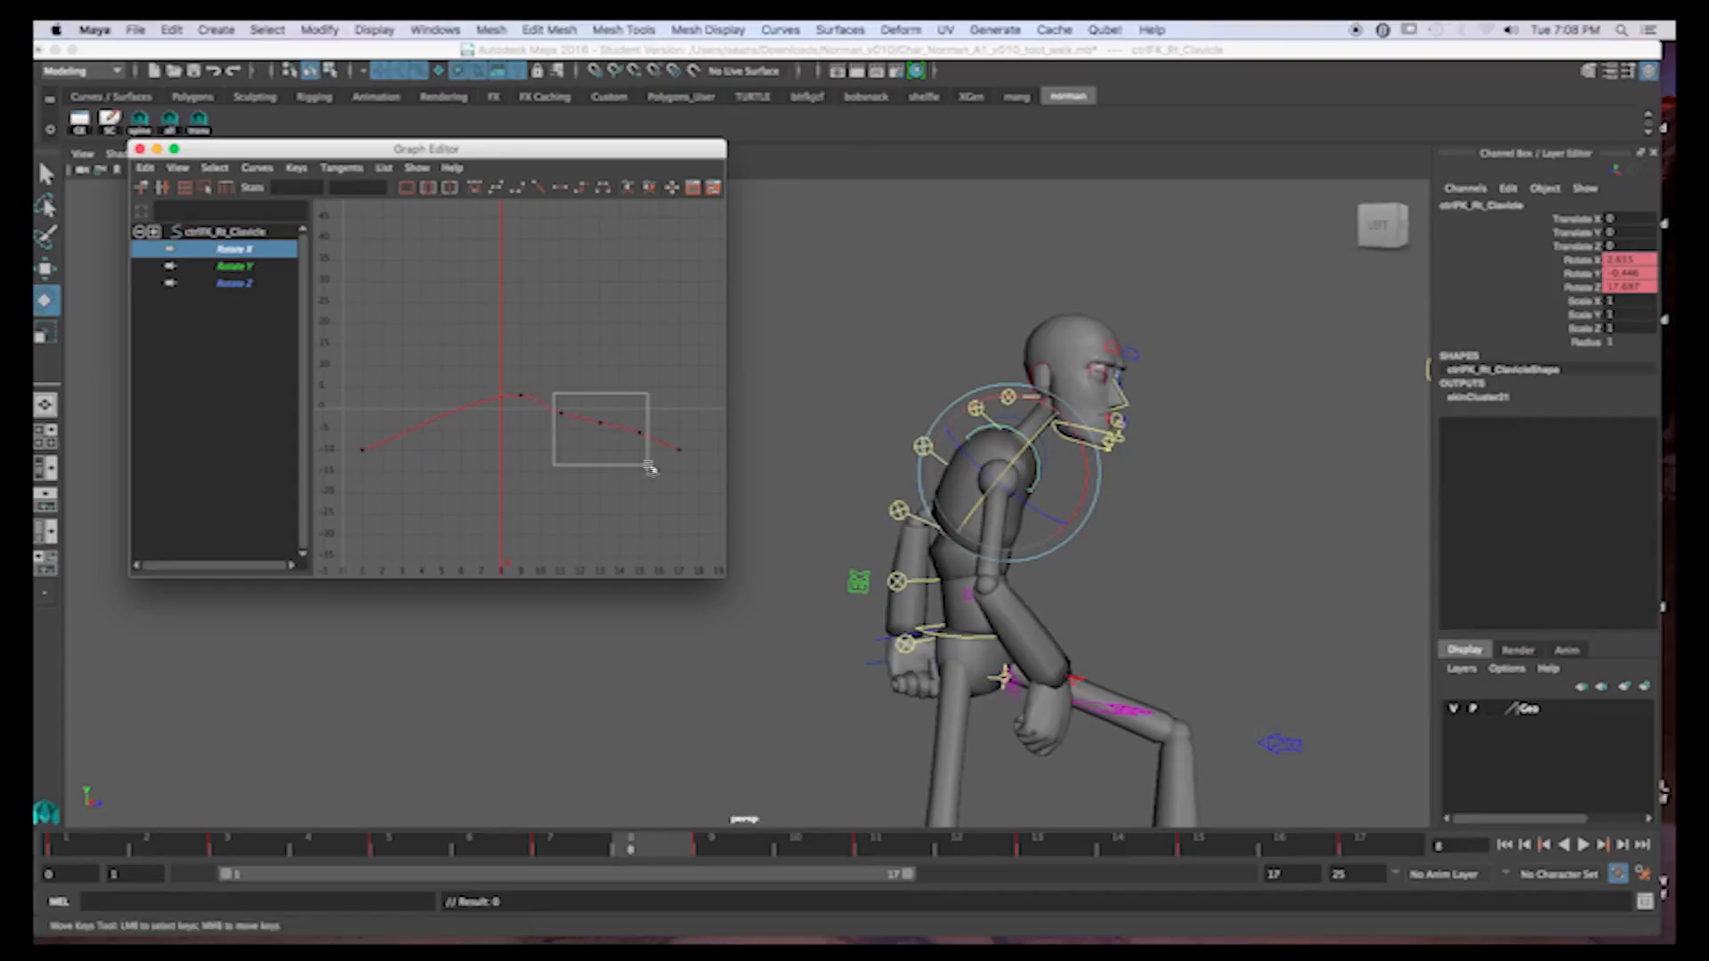
pyautogui.moveTo(651, 469); pyautogui.dragTo(650, 465)
pyautogui.press('Delete')
pyautogui.moveTo(351, 434); pyautogui.dragTo(733, 490)
pyautogui.click(559, 194)
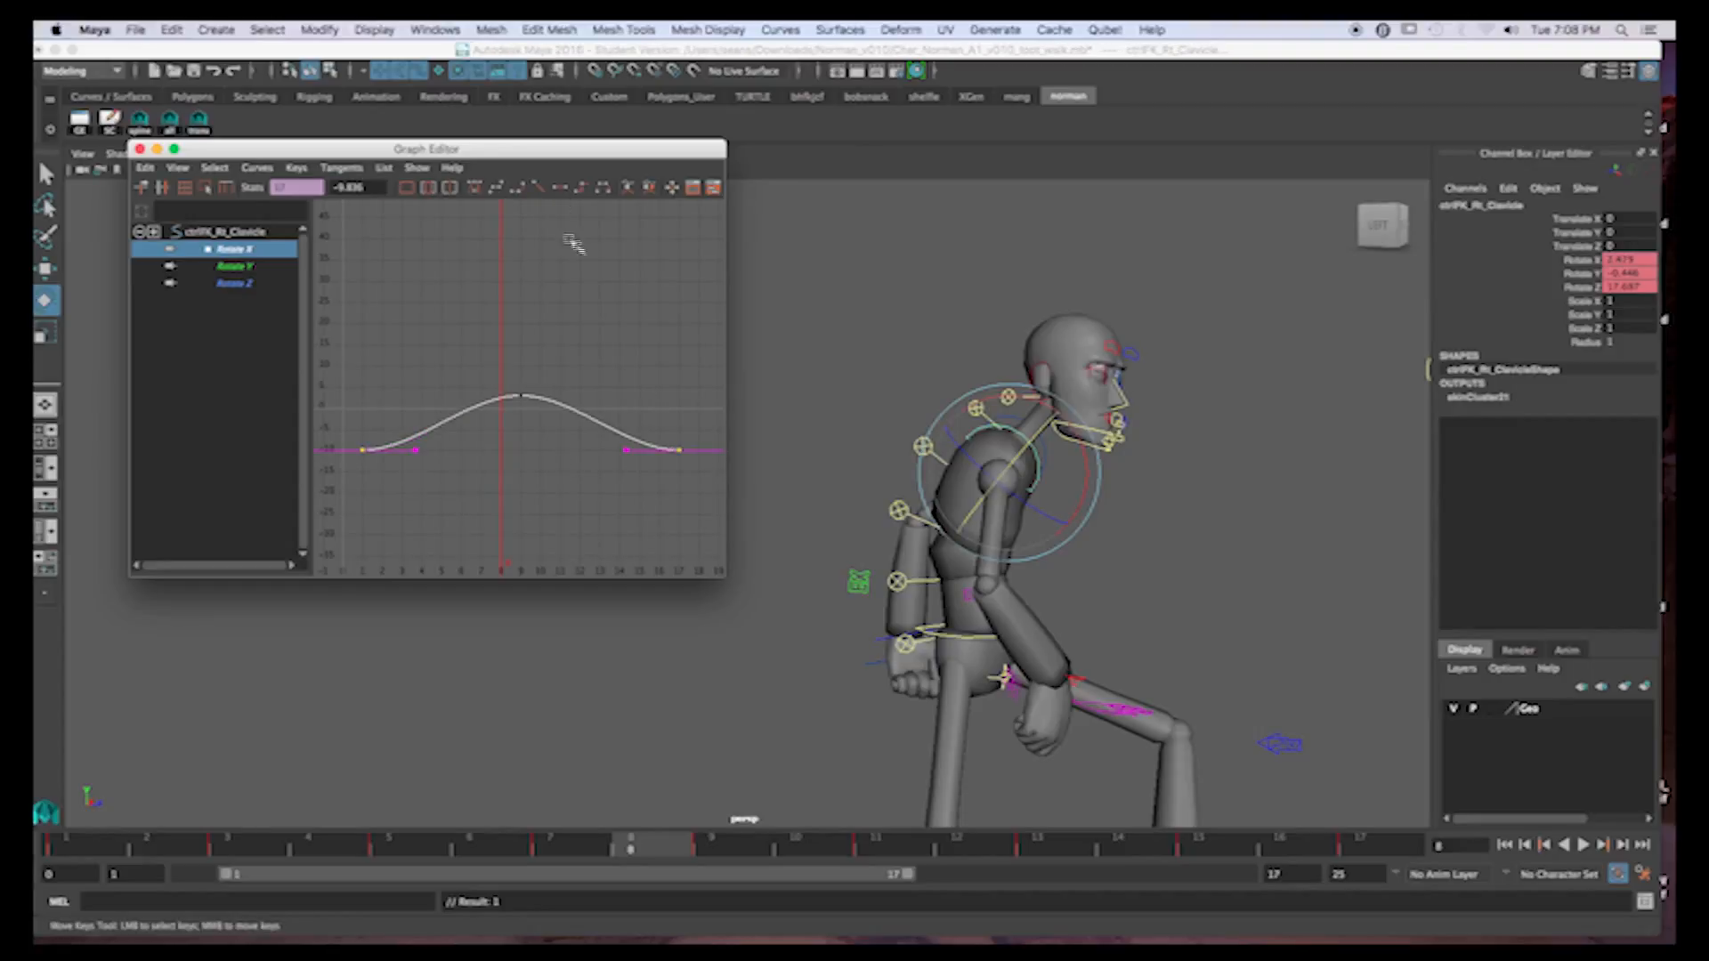
# Scrub and play back the walk cycle from the side, examining the right shoulder and full-body motion
pyautogui.moveTo(101, 852); pyautogui.dragTo(949, 803)
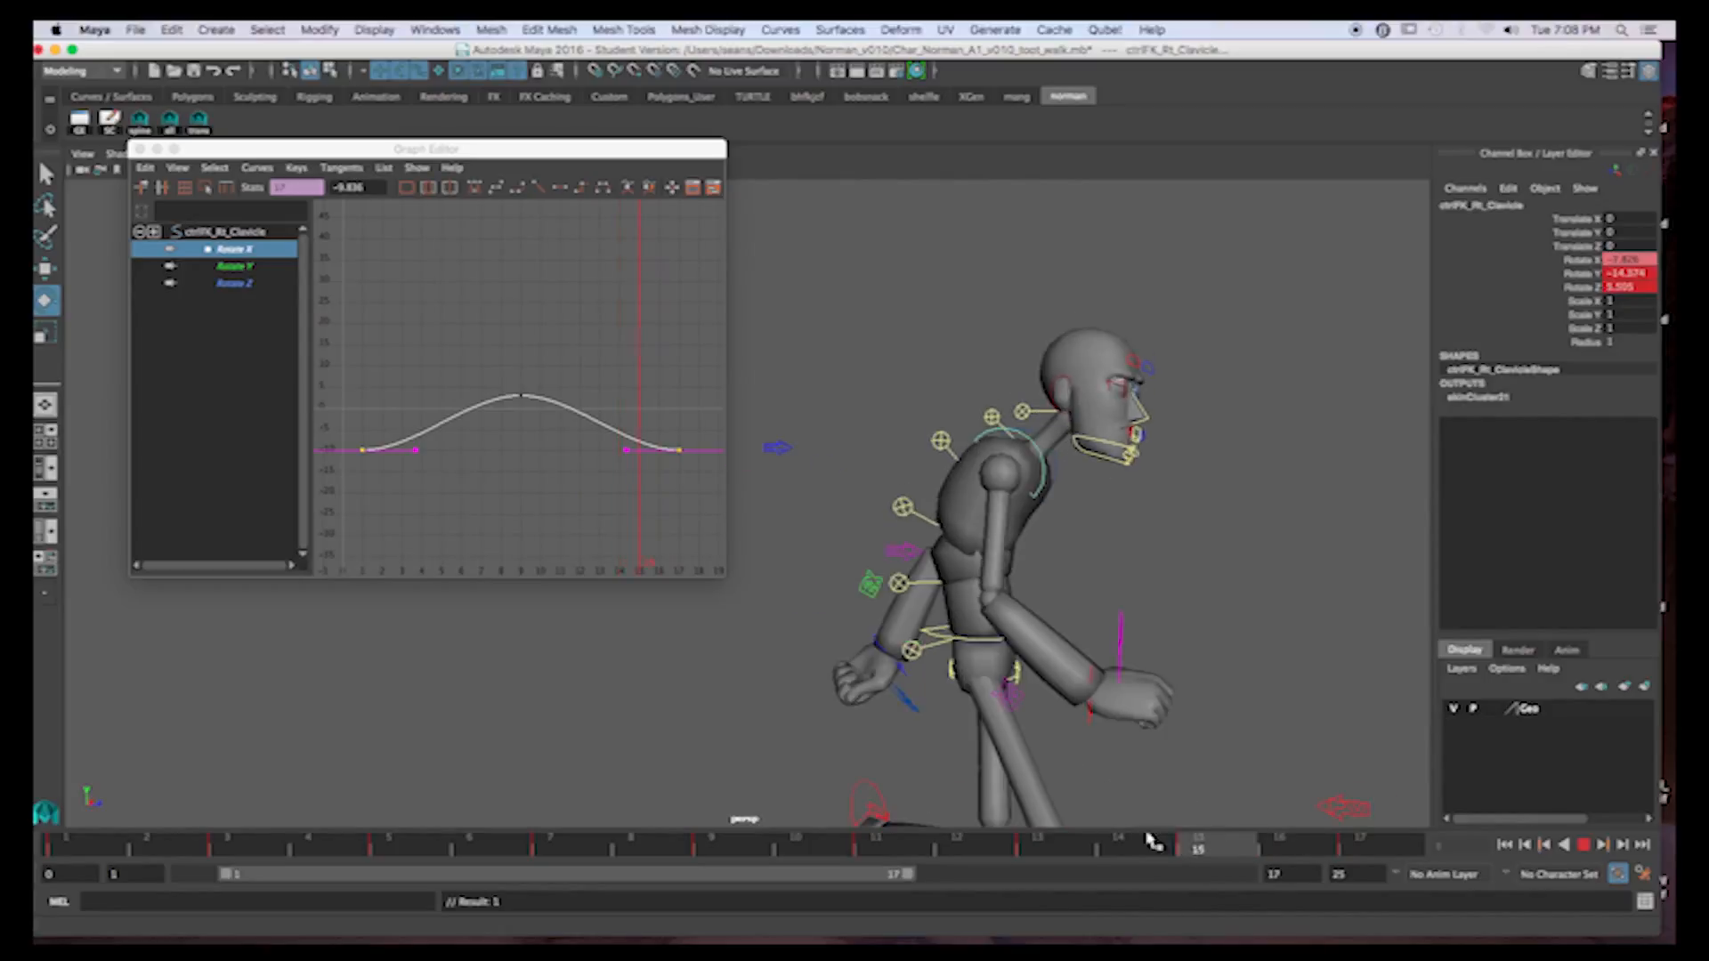
pyautogui.moveTo(1282, 855)
pyautogui.mouseDown()
pyautogui.moveTo(1064, 844)
pyautogui.moveTo(1282, 844)
pyautogui.moveTo(1289, 826)
pyautogui.mouseUp()
pyautogui.scroll(-5, 1247, 735)
pyautogui.scroll(2, 1211, 726)
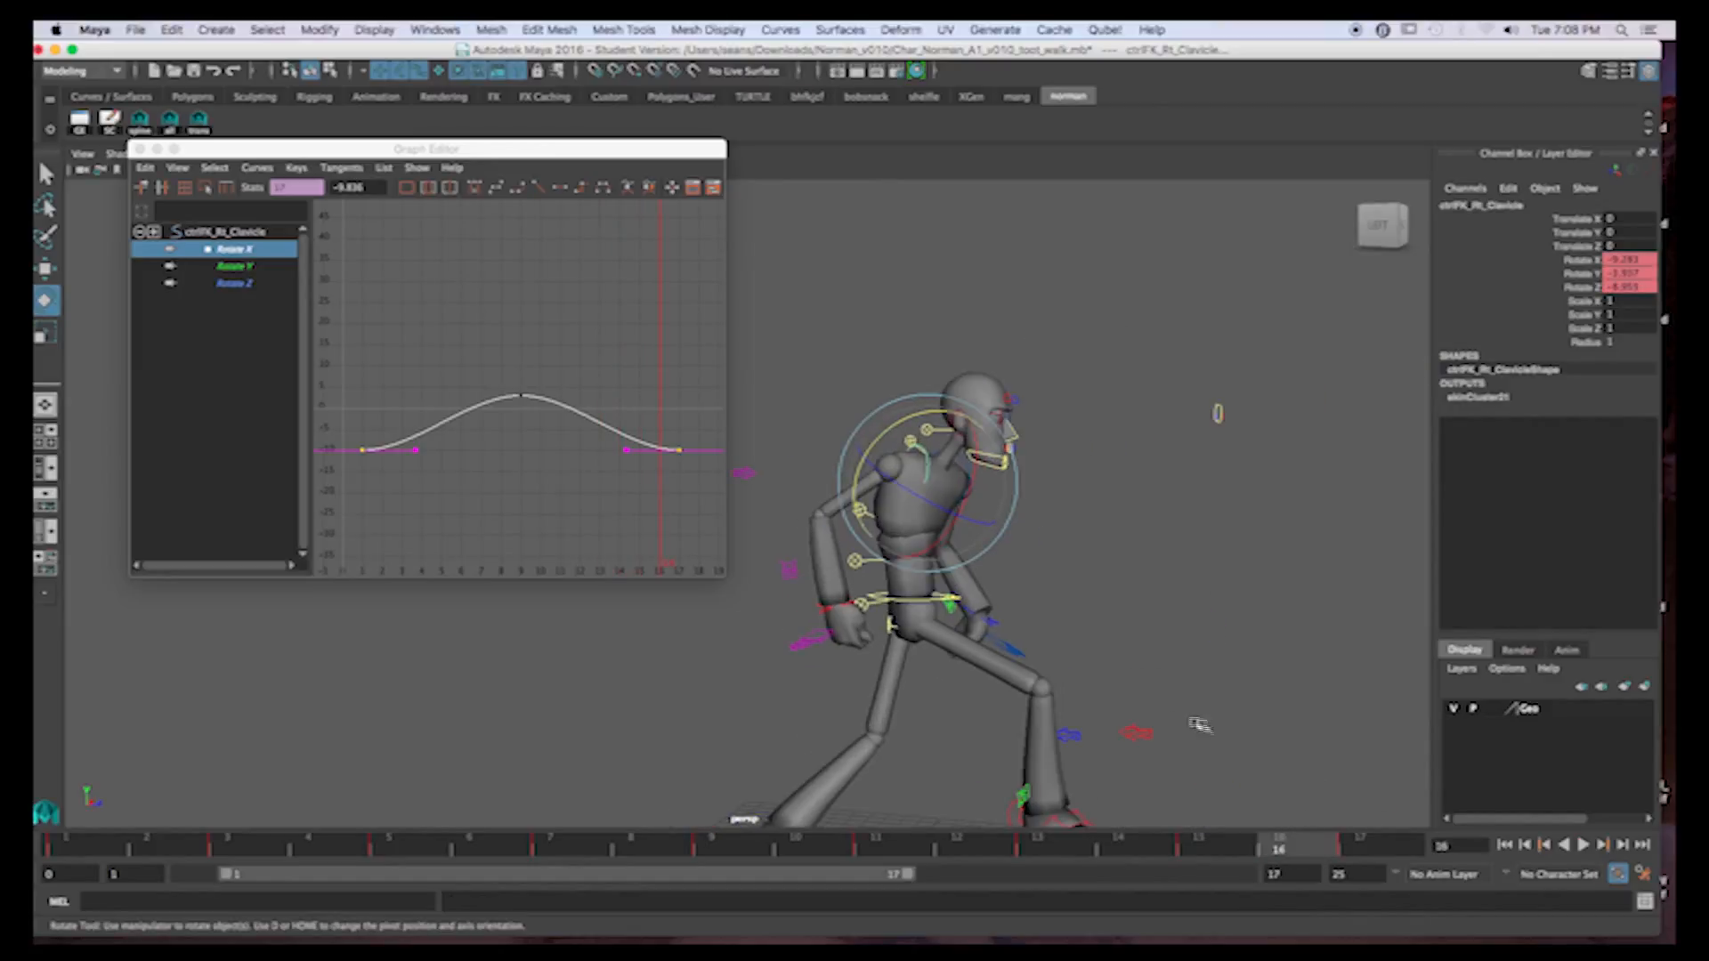
pyautogui.keyDown('alt'); pyautogui.moveTo(990, 640); pyautogui.dragTo(1137, 600, button='middle'); pyautogui.keyUp('alt')
pyautogui.keyDown('alt'); pyautogui.moveTo(1137, 599); pyautogui.dragTo(1125, 584); pyautogui.keyUp('alt')
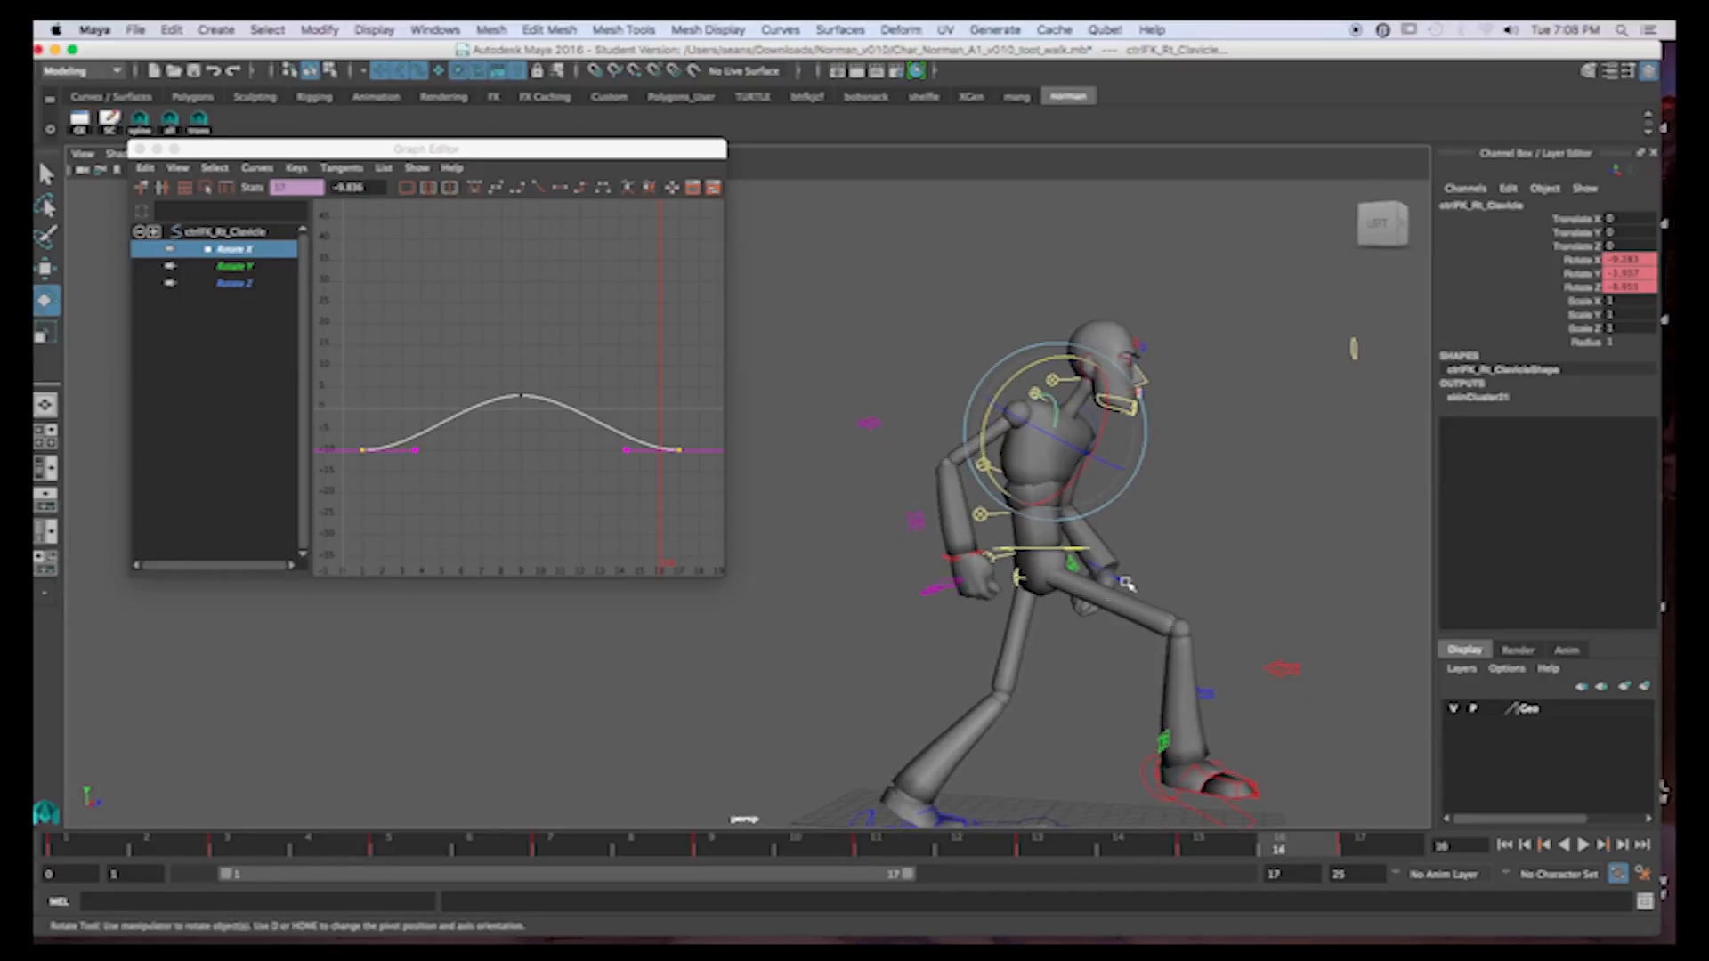
pyautogui.hotkey('alt', 'v')
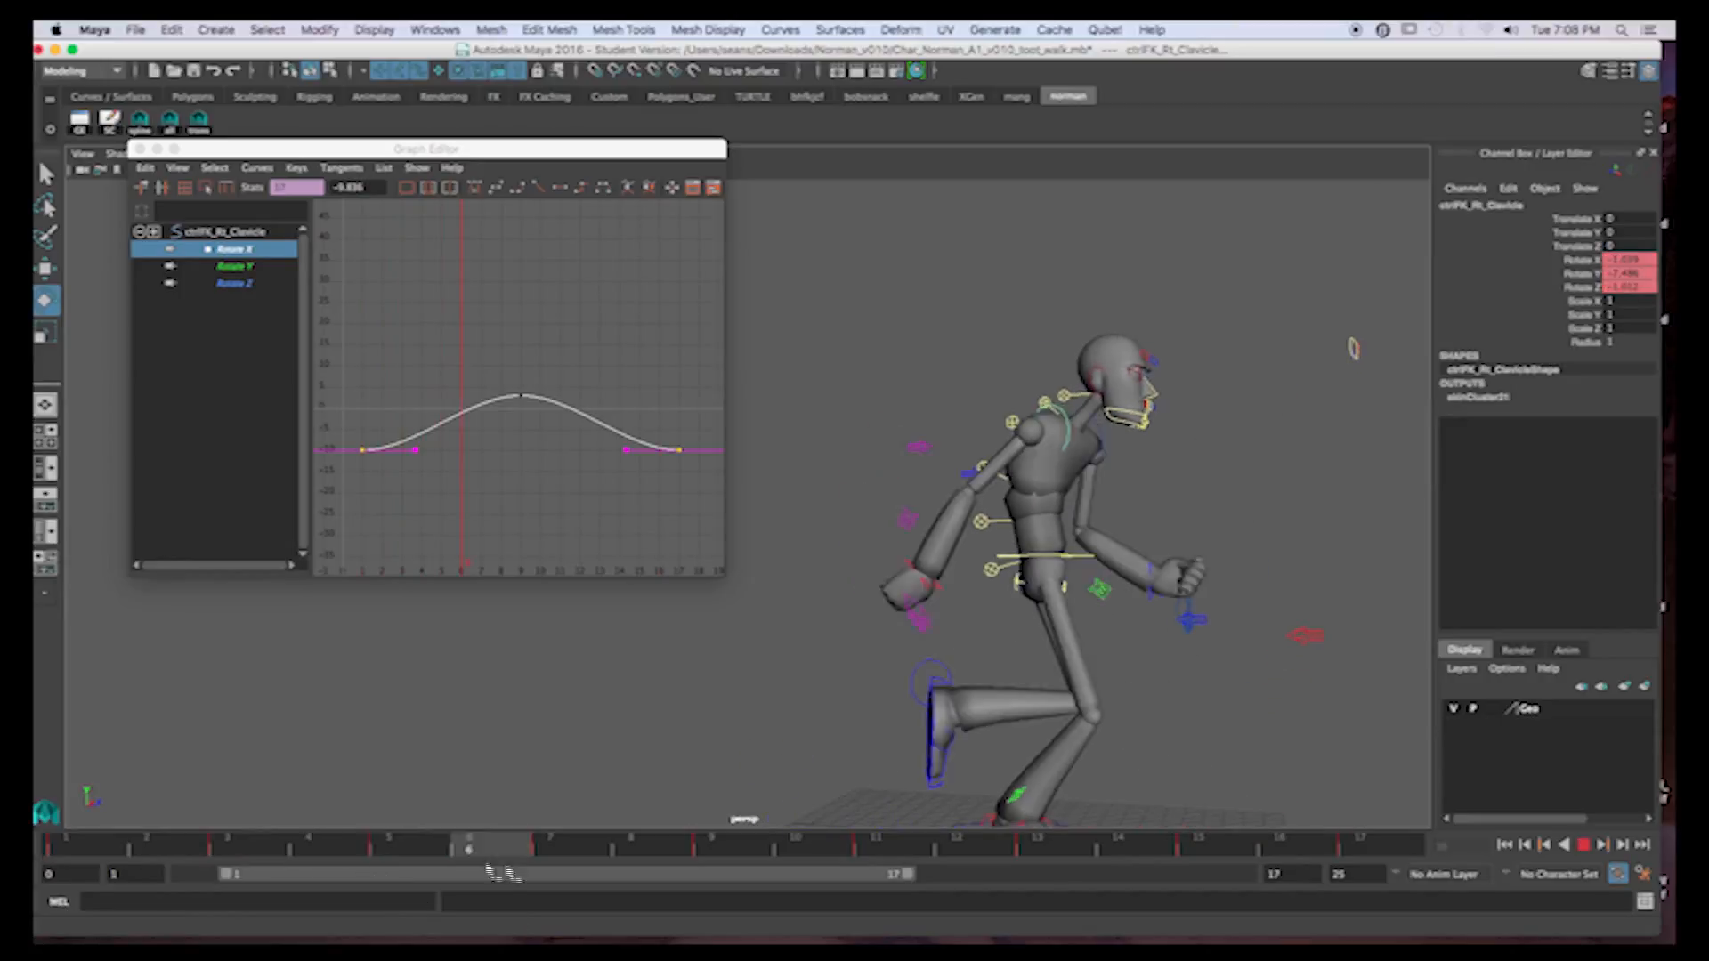
pyautogui.hotkey('alt', 'v')
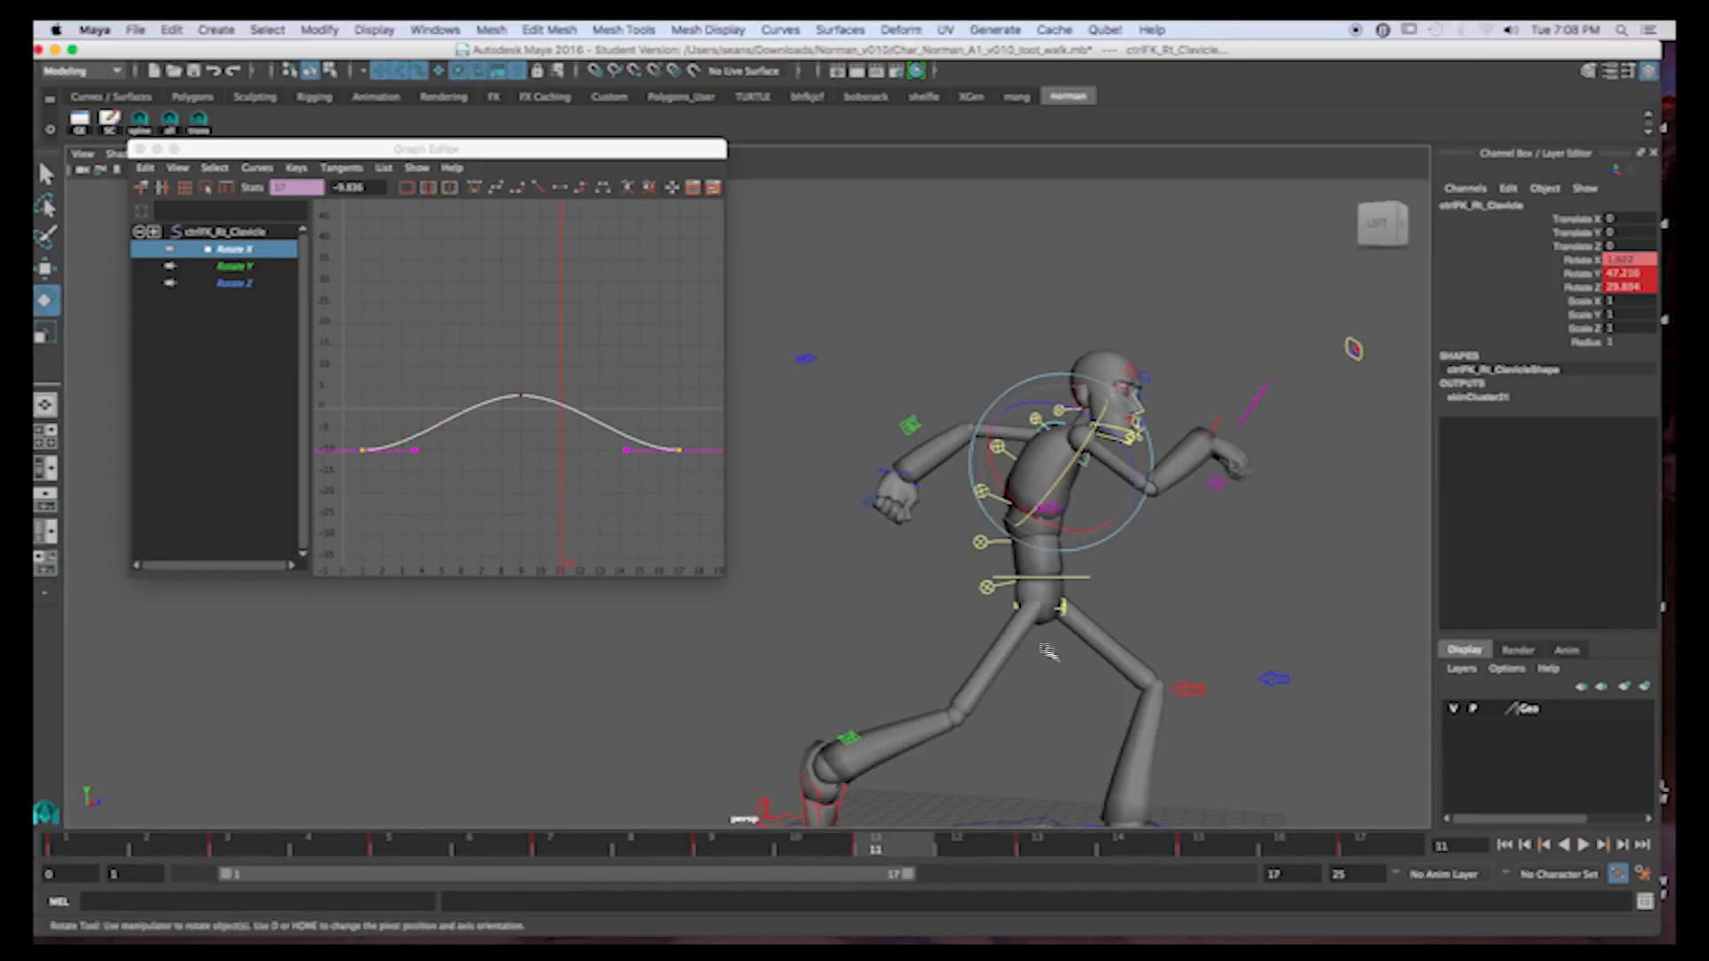
pyautogui.hotkey('alt', 'v')
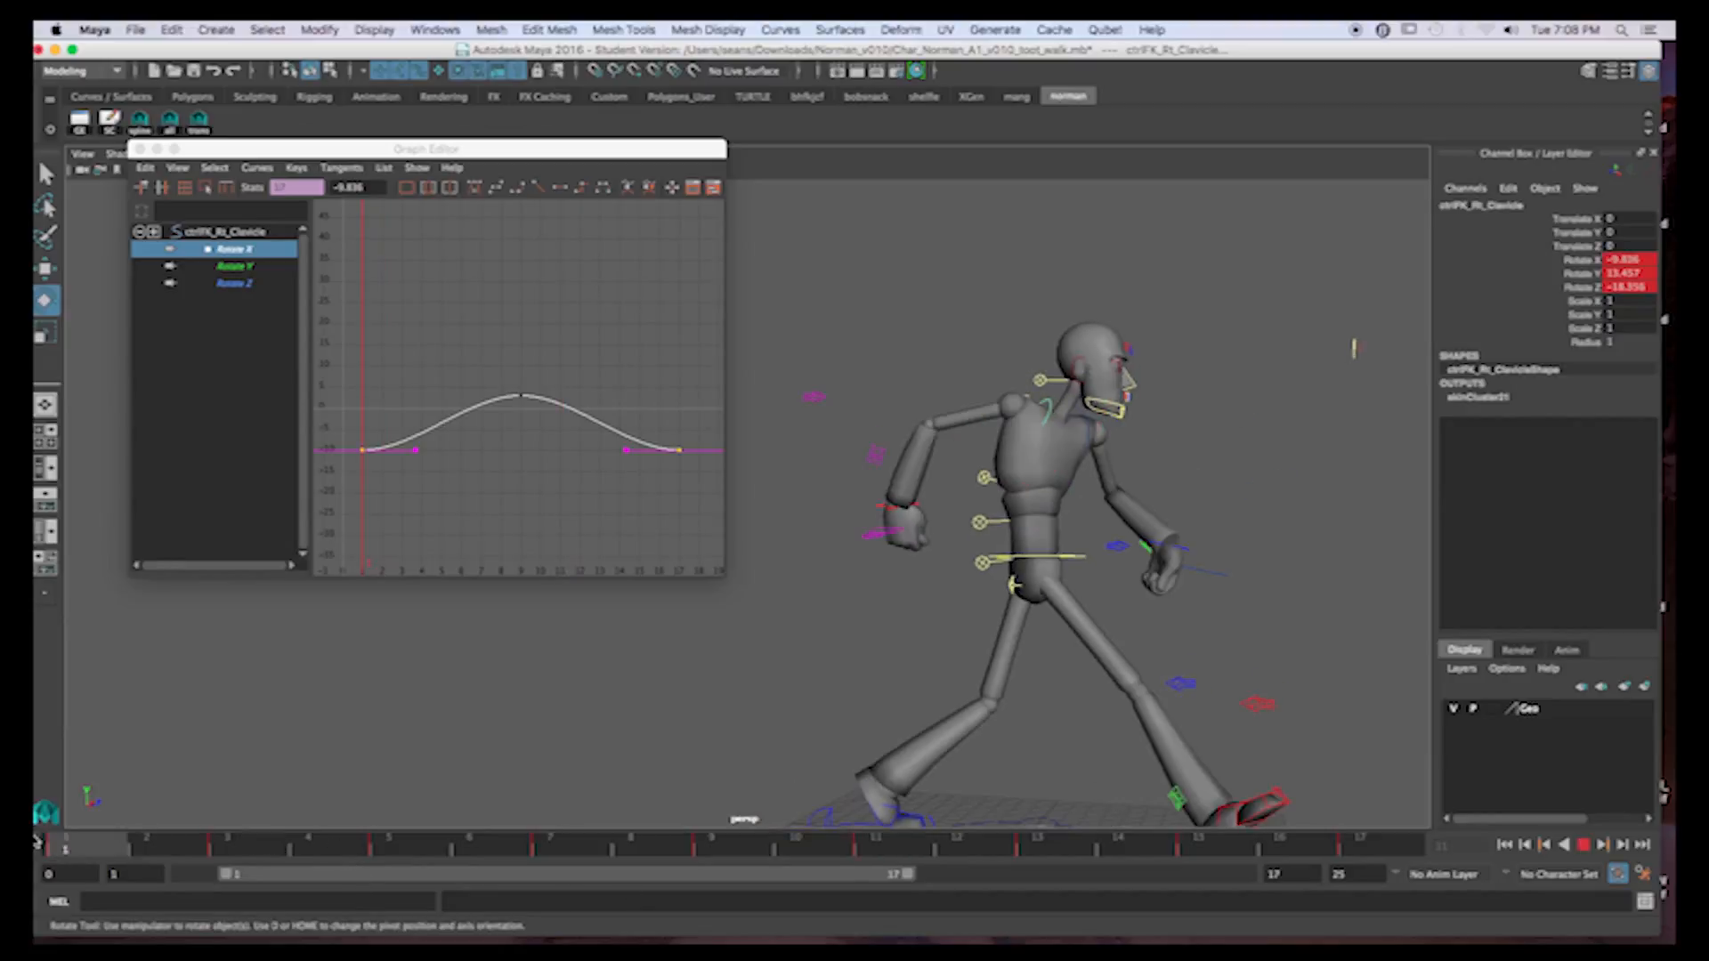
pyautogui.hotkey('alt', 'v')
# Play the walk cycle from behind and examine the upper body's pose at frame 9
pyautogui.keyDown('alt'); pyautogui.moveTo(908, 552); pyautogui.dragTo(1237, 559); pyautogui.keyUp('alt')
pyautogui.keyDown('alt'); pyautogui.moveTo(890, 536); pyautogui.dragTo(1104, 578, button='middle'); pyautogui.keyUp('alt')
pyautogui.keyDown('alt'); pyautogui.moveTo(1090, 551); pyautogui.dragTo(989, 579); pyautogui.keyUp('alt')
pyautogui.hotkey('alt', 'v')
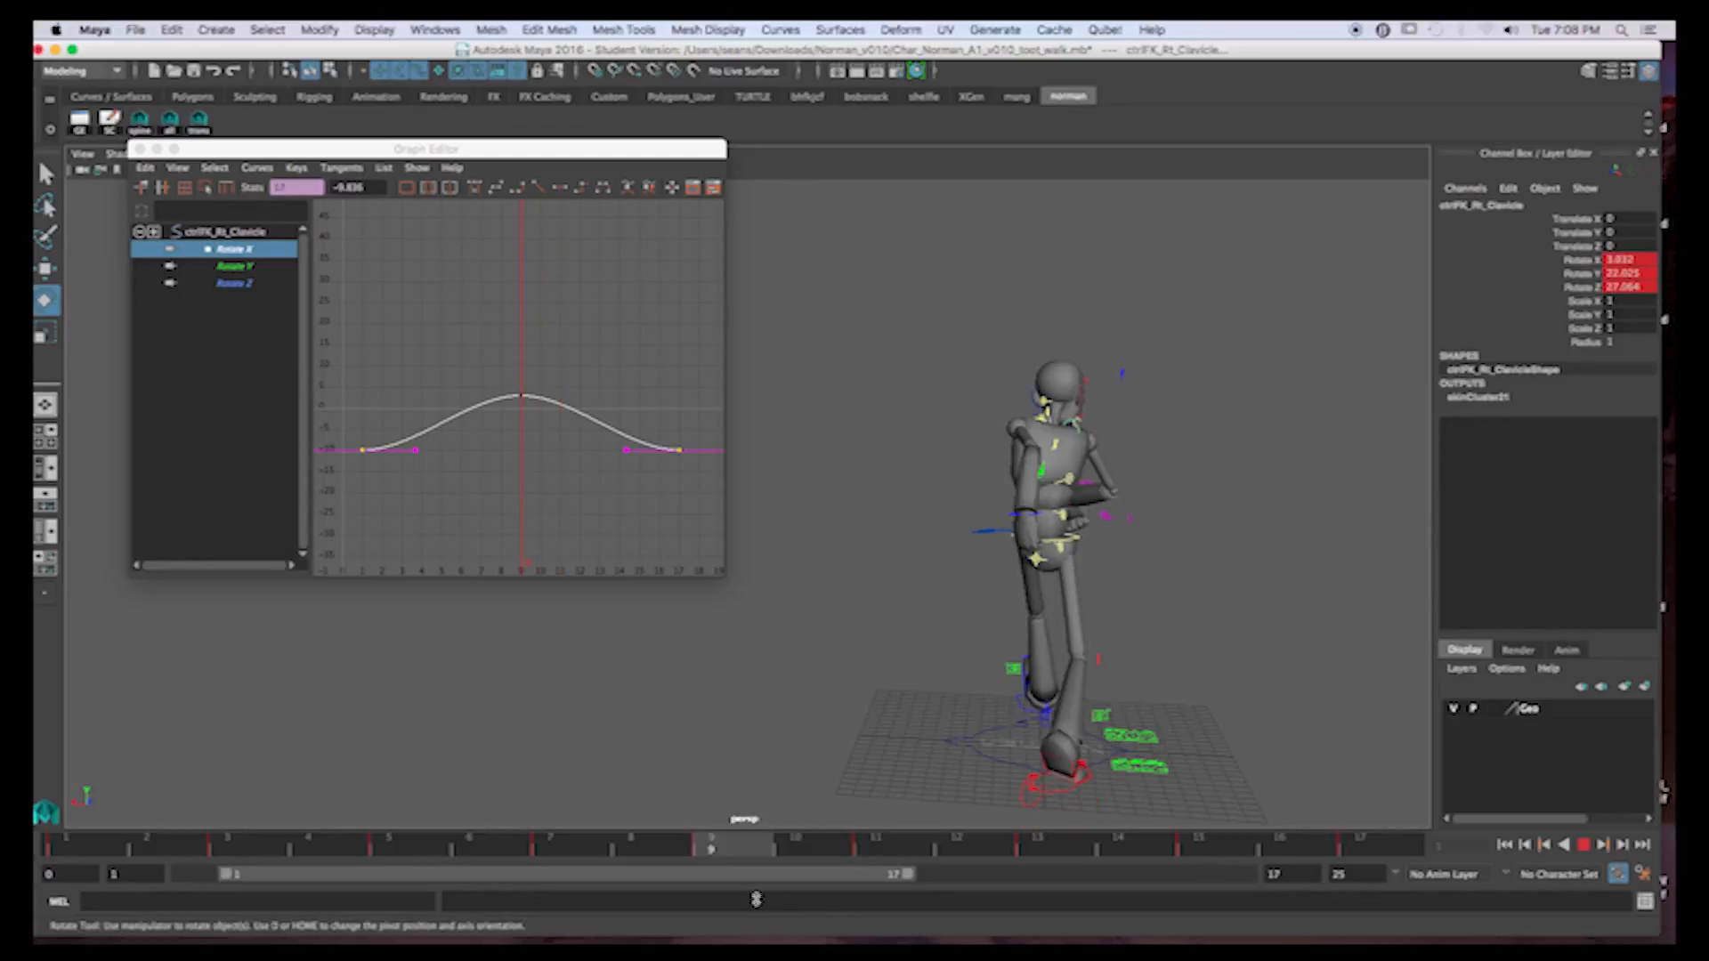
pyautogui.press('Escape')
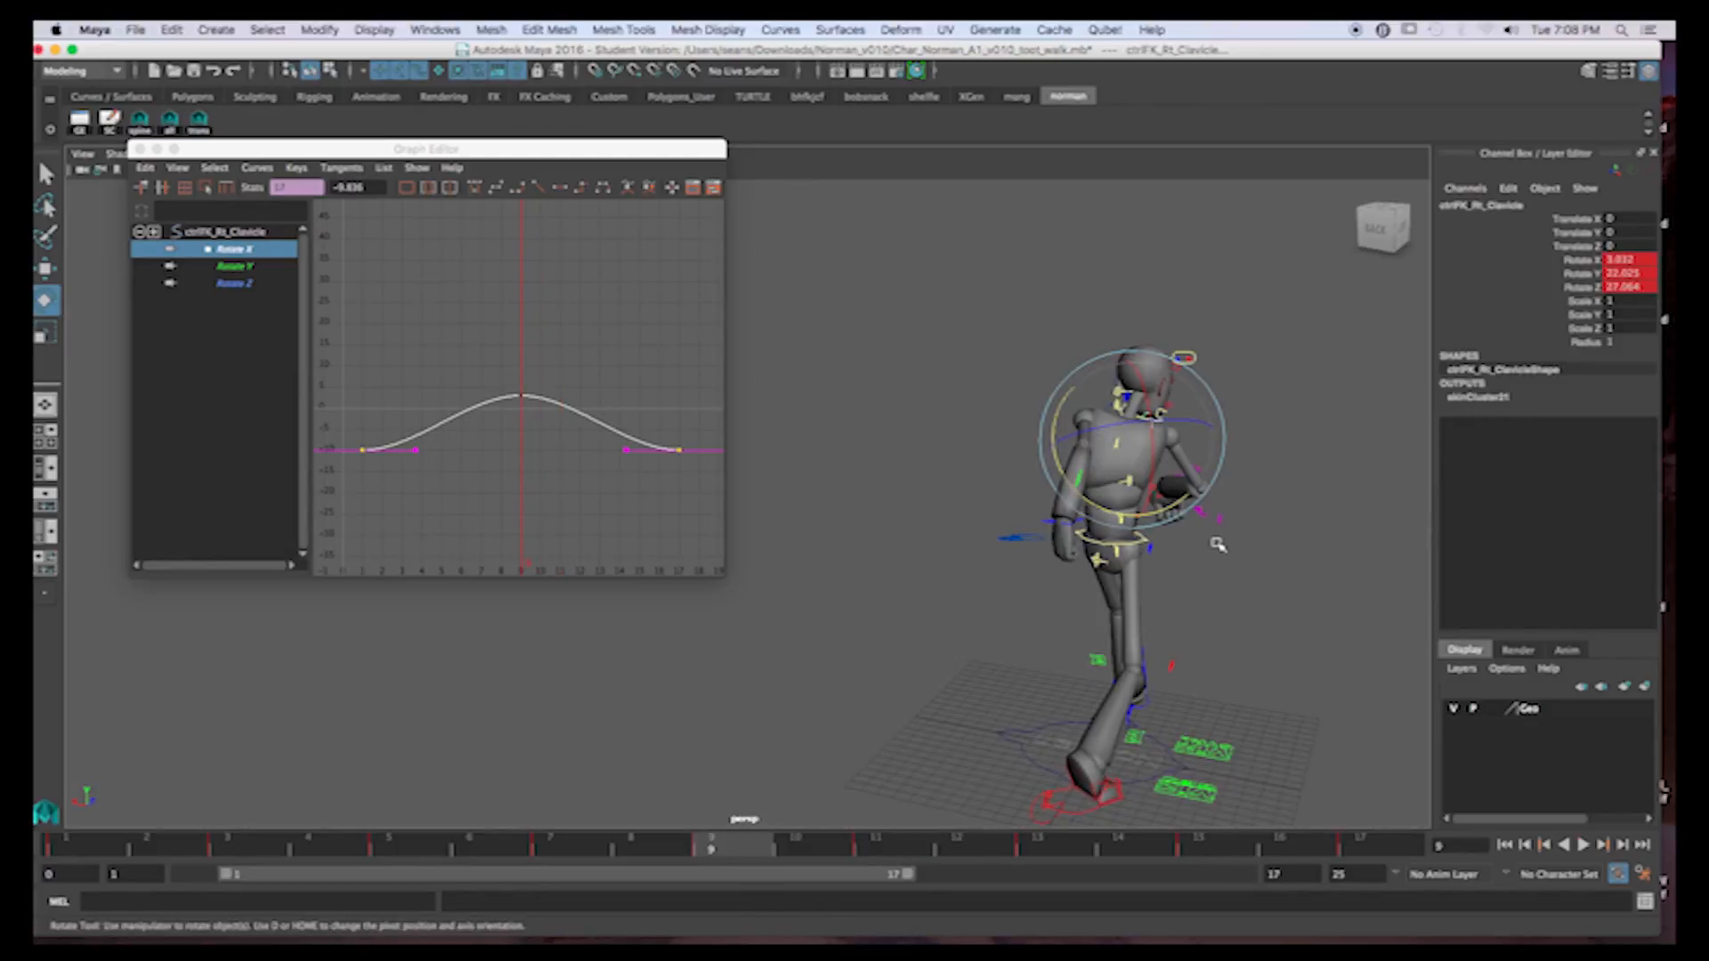
pyautogui.click(1216, 547)
pyautogui.keyDown('alt'); pyautogui.moveTo(1206, 548); pyautogui.dragTo(1116, 569); pyautogui.keyUp('alt')
# Select the SpineA control and the SpineD control in turn, comparing the torso's pose and rotation curves at frames 1 and 9
pyautogui.click(1140, 577)
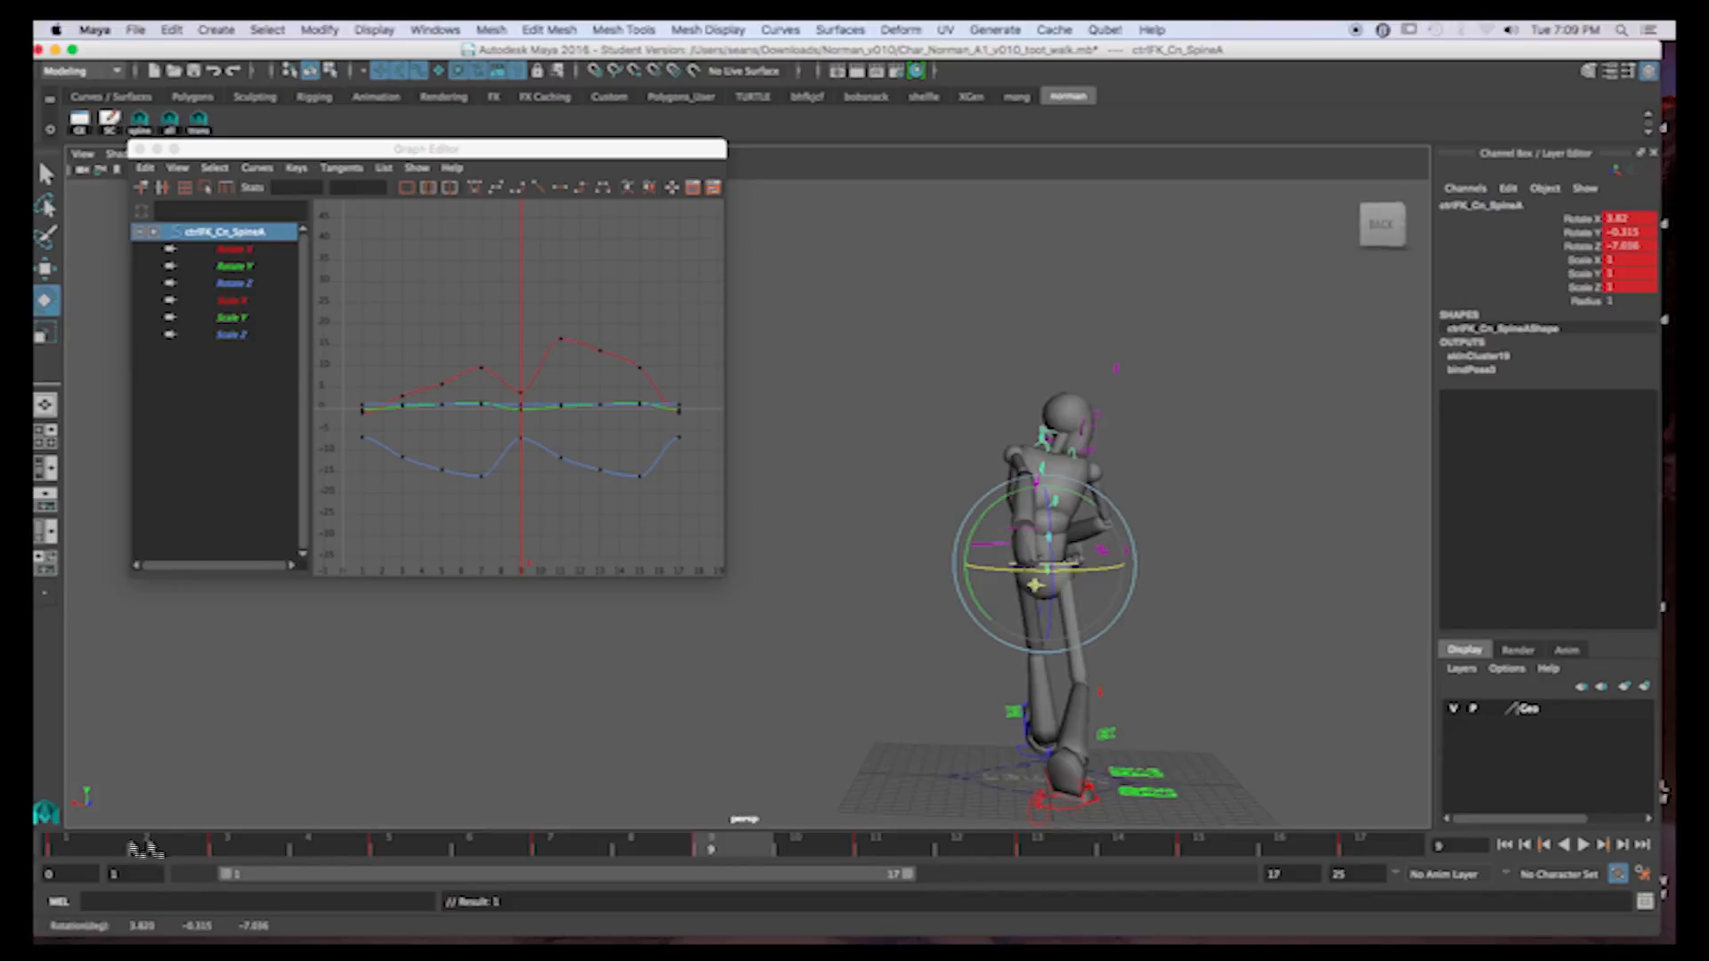
pyautogui.click(105, 848)
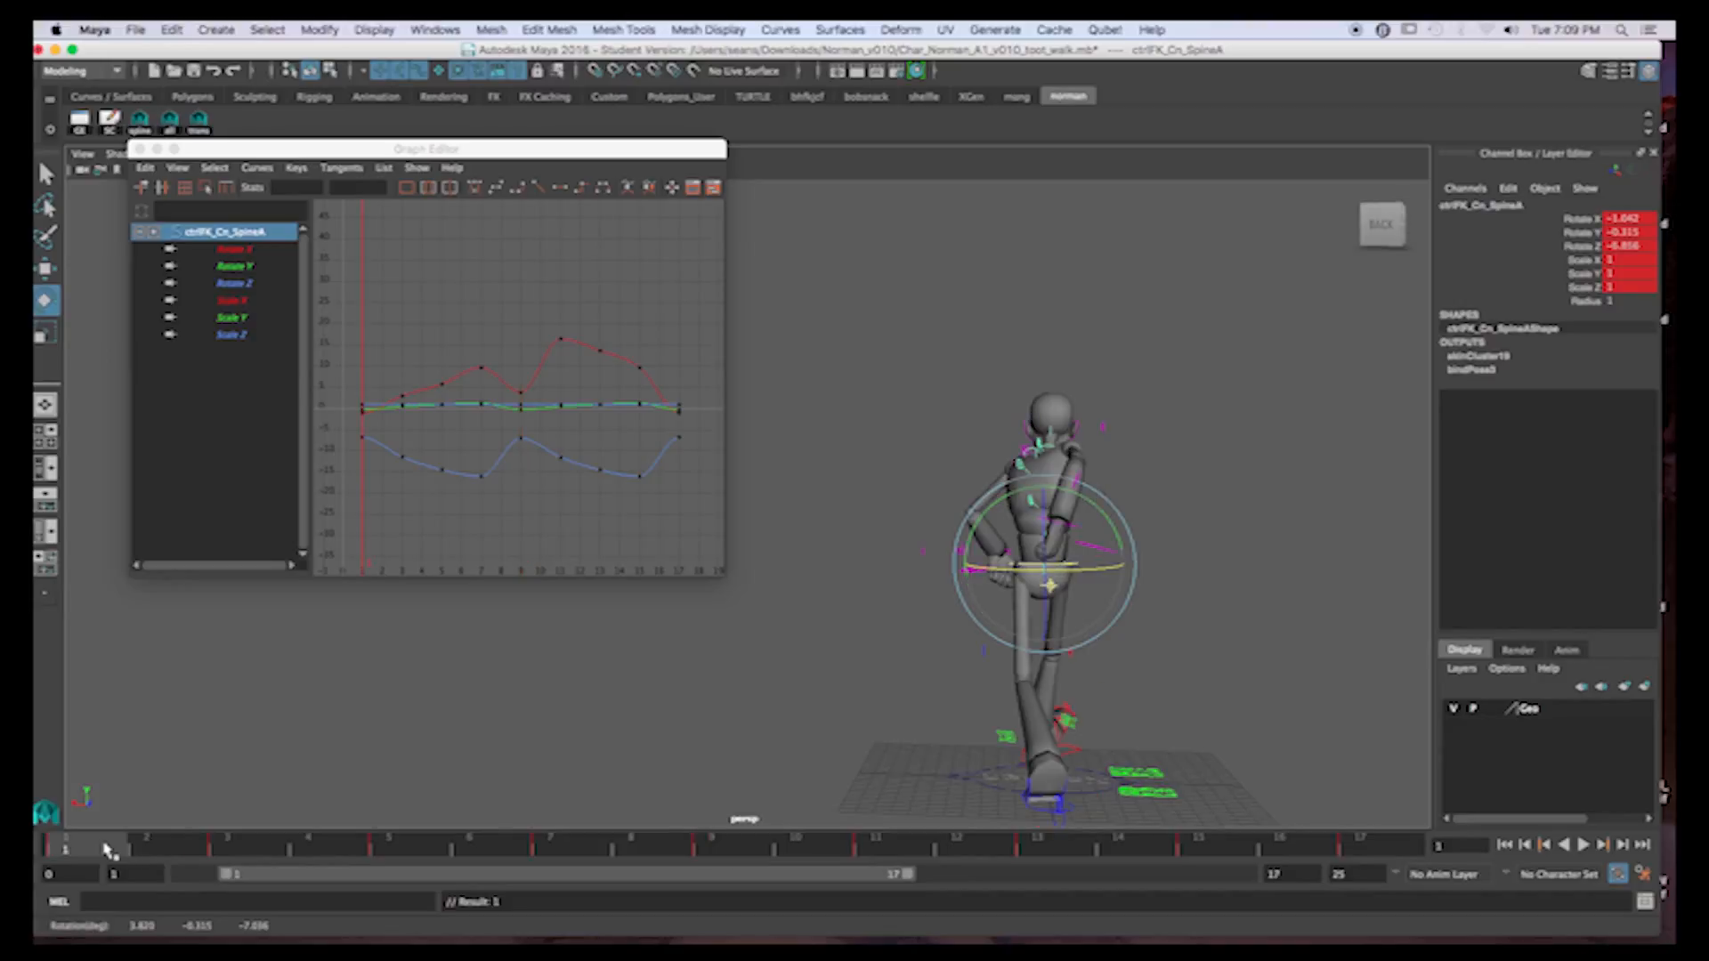
pyautogui.click(742, 850)
pyautogui.click(1217, 543)
pyautogui.click(1078, 497)
pyautogui.moveTo(1080, 494); pyautogui.dragTo(1118, 468)
pyautogui.keyDown('alt'); pyautogui.moveTo(1171, 535); pyautogui.dragTo(902, 682); pyautogui.keyUp('alt')
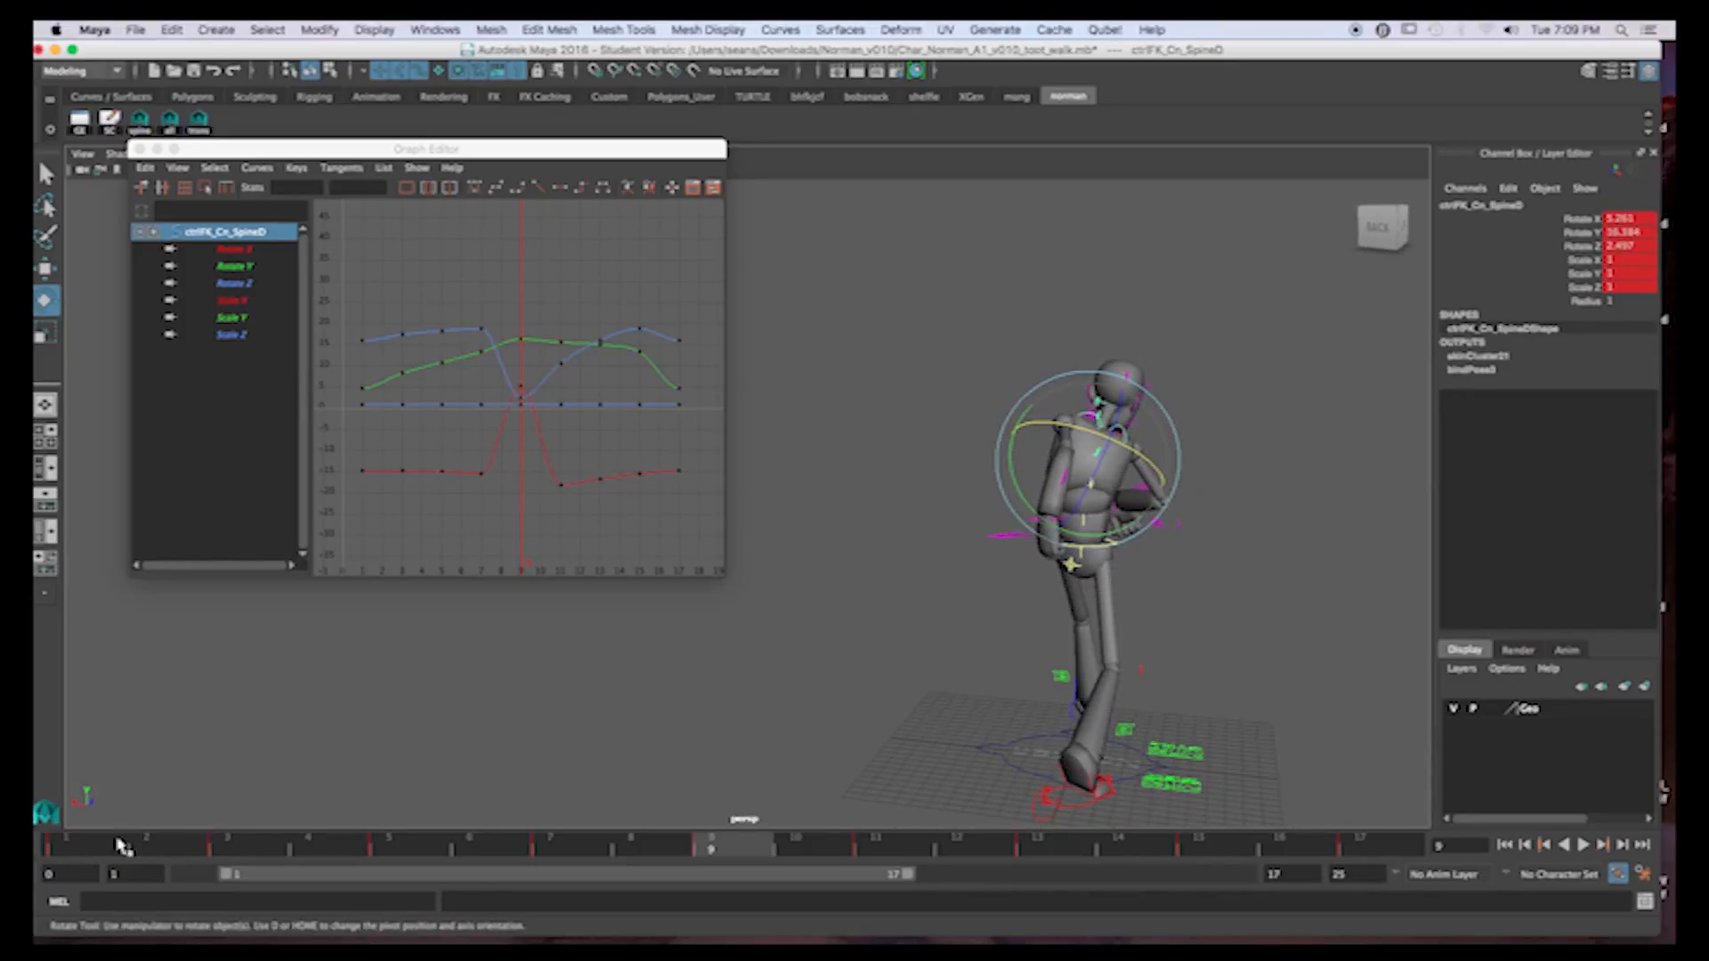
pyautogui.click(90, 853)
pyautogui.moveTo(776, 614)
pyautogui.keyDown('alt'); pyautogui.mouseDown()
pyautogui.moveTo(835, 599)
pyautogui.moveTo(795, 601)
pyautogui.mouseUp(); pyautogui.keyUp('alt')
pyautogui.keyDown('alt'); pyautogui.moveTo(1030, 613); pyautogui.dragTo(946, 599, button='middle'); pyautogui.keyUp('alt')
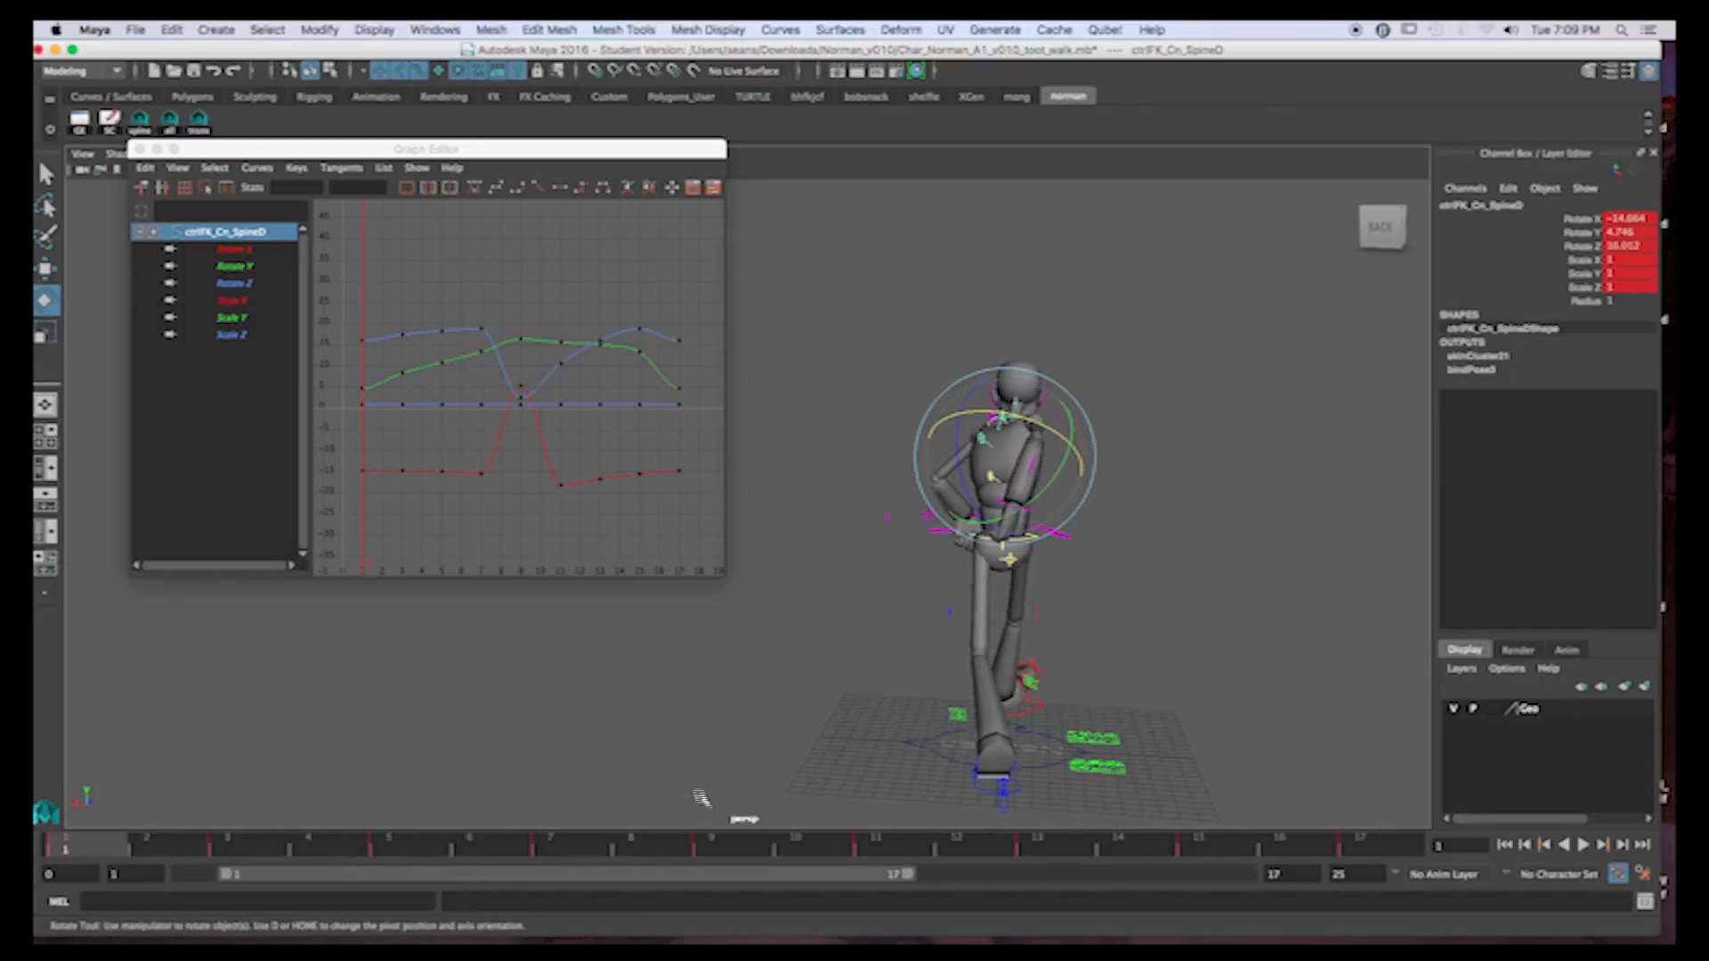
pyautogui.click(724, 850)
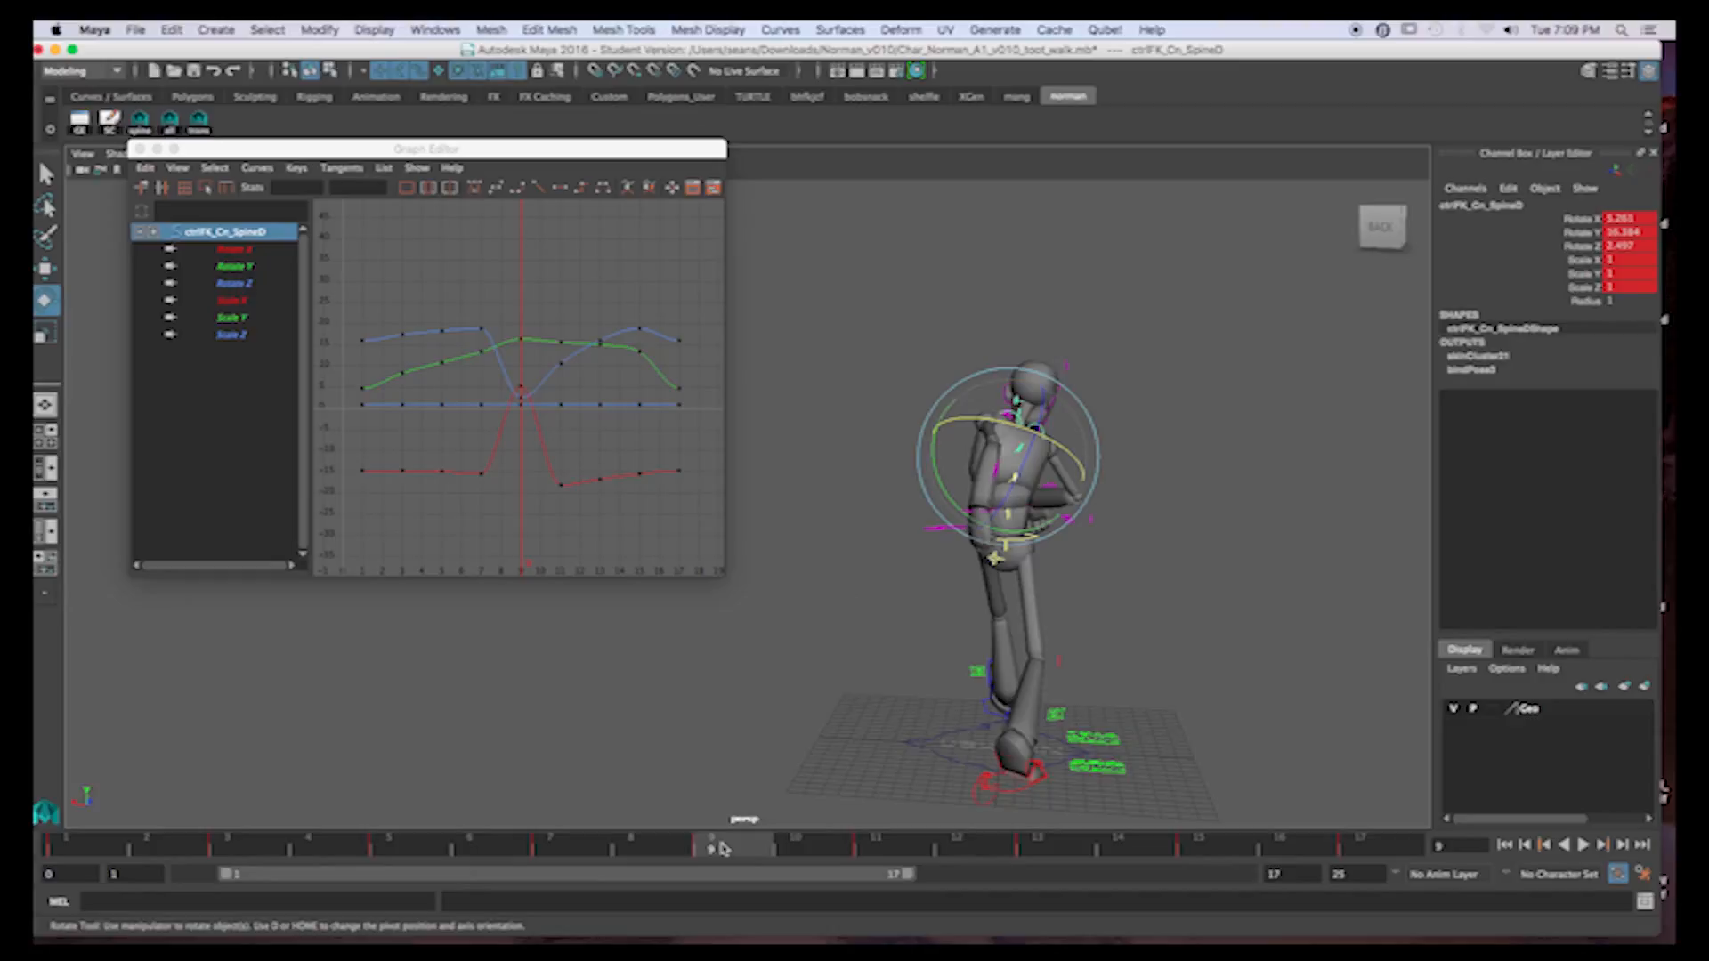
pyautogui.click(101, 848)
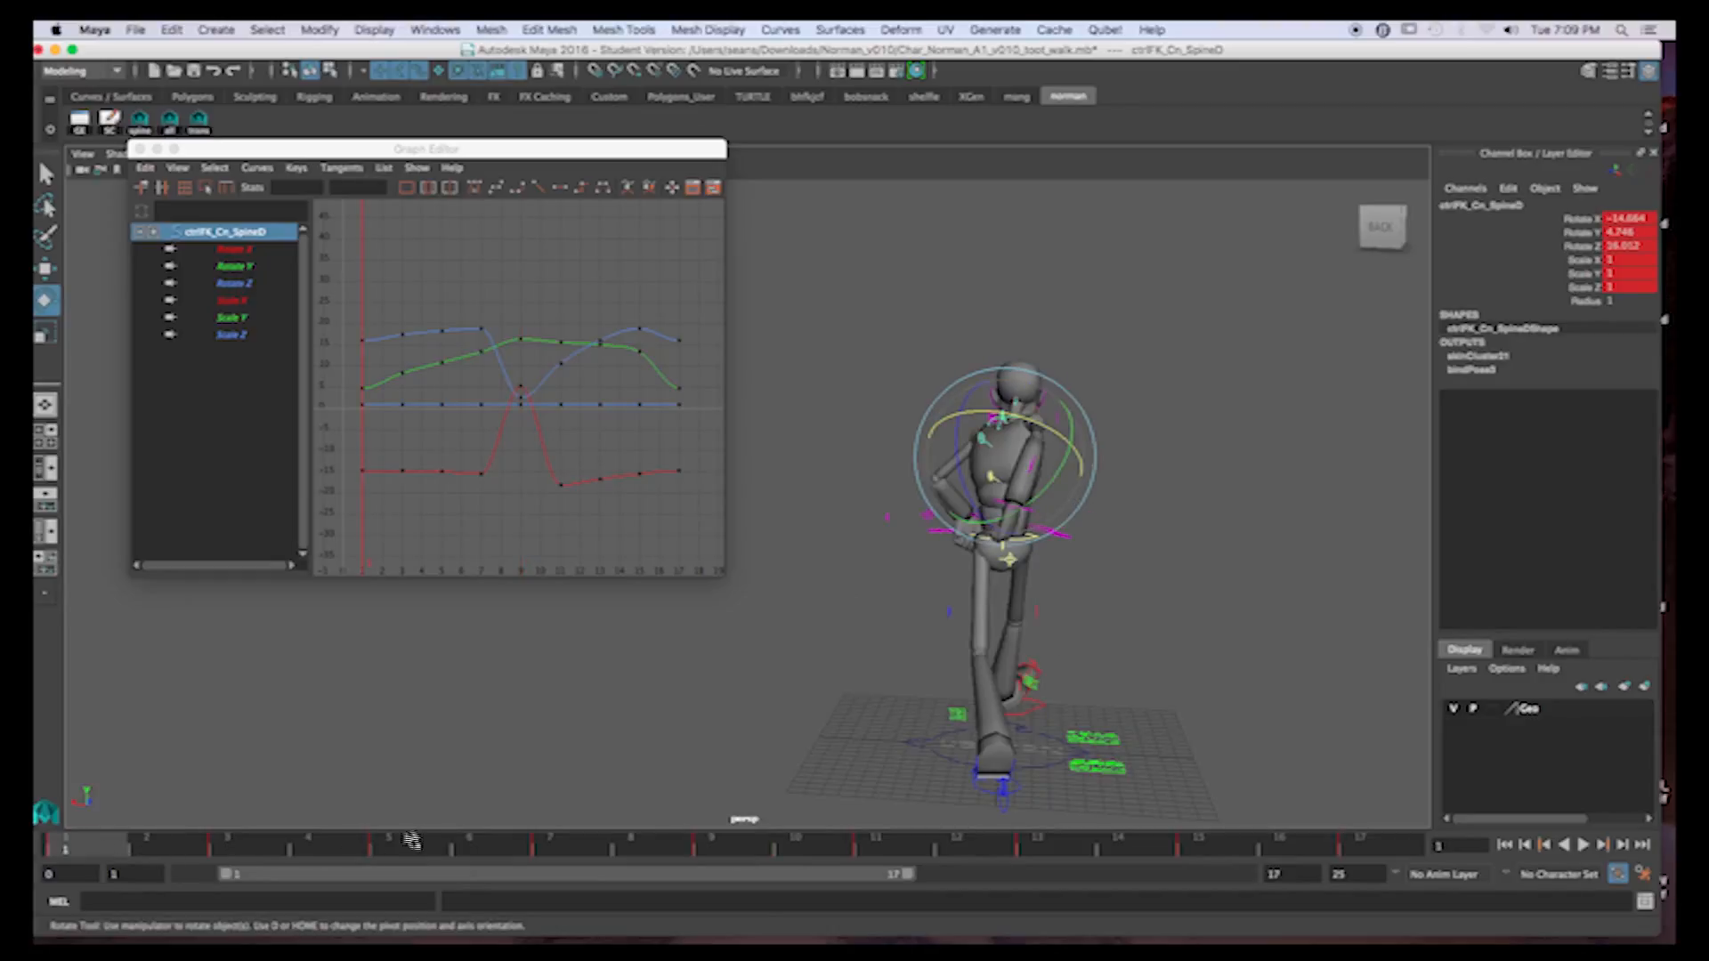
# Rotate the SpineD control at frame 9 to turn the upper chest to about -2.257 in Rotate Y, and key the pose
pyautogui.click(724, 850)
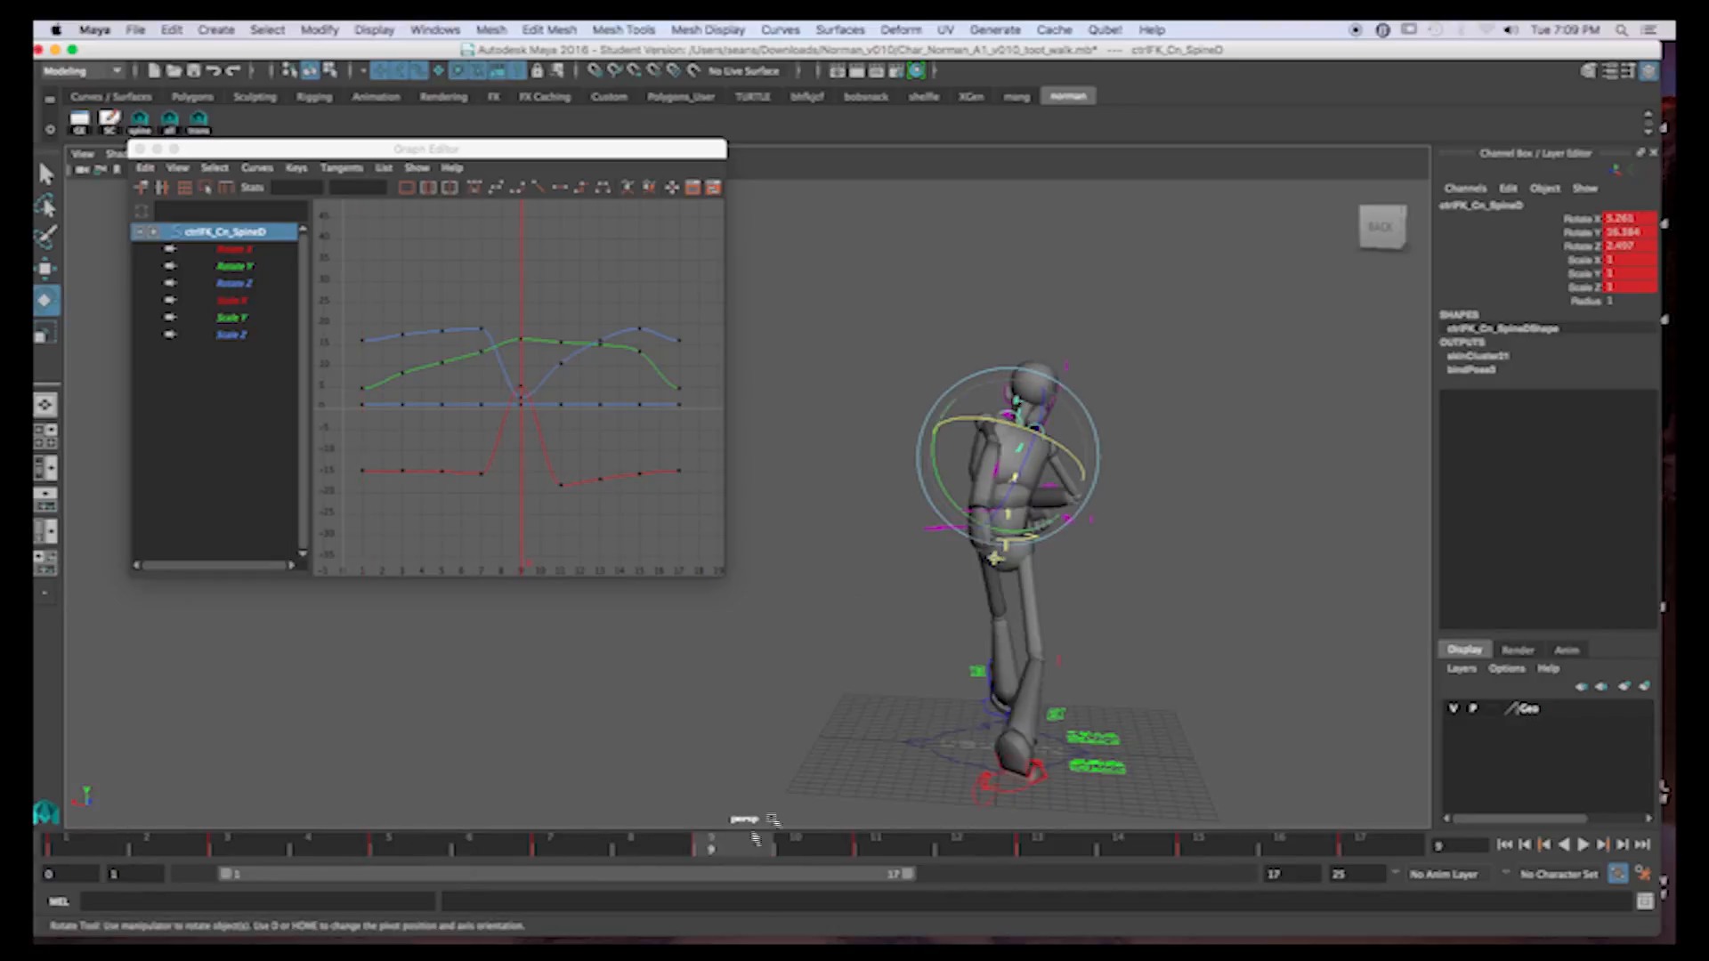
pyautogui.keyDown('alt'); pyautogui.moveTo(1128, 562); pyautogui.dragTo(850, 562); pyautogui.keyUp('alt')
pyautogui.keyDown('alt'); pyautogui.moveTo(860, 560); pyautogui.dragTo(977, 545, button='middle'); pyautogui.keyUp('alt')
pyautogui.keyDown('alt'); pyautogui.moveTo(977, 545); pyautogui.dragTo(1091, 505); pyautogui.keyUp('alt')
pyautogui.press('s')
pyautogui.keyDown('alt'); pyautogui.moveTo(1002, 609); pyautogui.dragTo(756, 604); pyautogui.keyUp('alt')
pyautogui.moveTo(1006, 633)
pyautogui.keyDown('alt'); pyautogui.mouseDown()
pyautogui.moveTo(908, 624)
pyautogui.moveTo(973, 629)
pyautogui.moveTo(916, 614)
pyautogui.moveTo(991, 657)
pyautogui.moveTo(1031, 603)
pyautogui.moveTo(1019, 611)
pyautogui.moveTo(1118, 603)
pyautogui.moveTo(1006, 634)
pyautogui.mouseUp(); pyautogui.keyUp('alt')
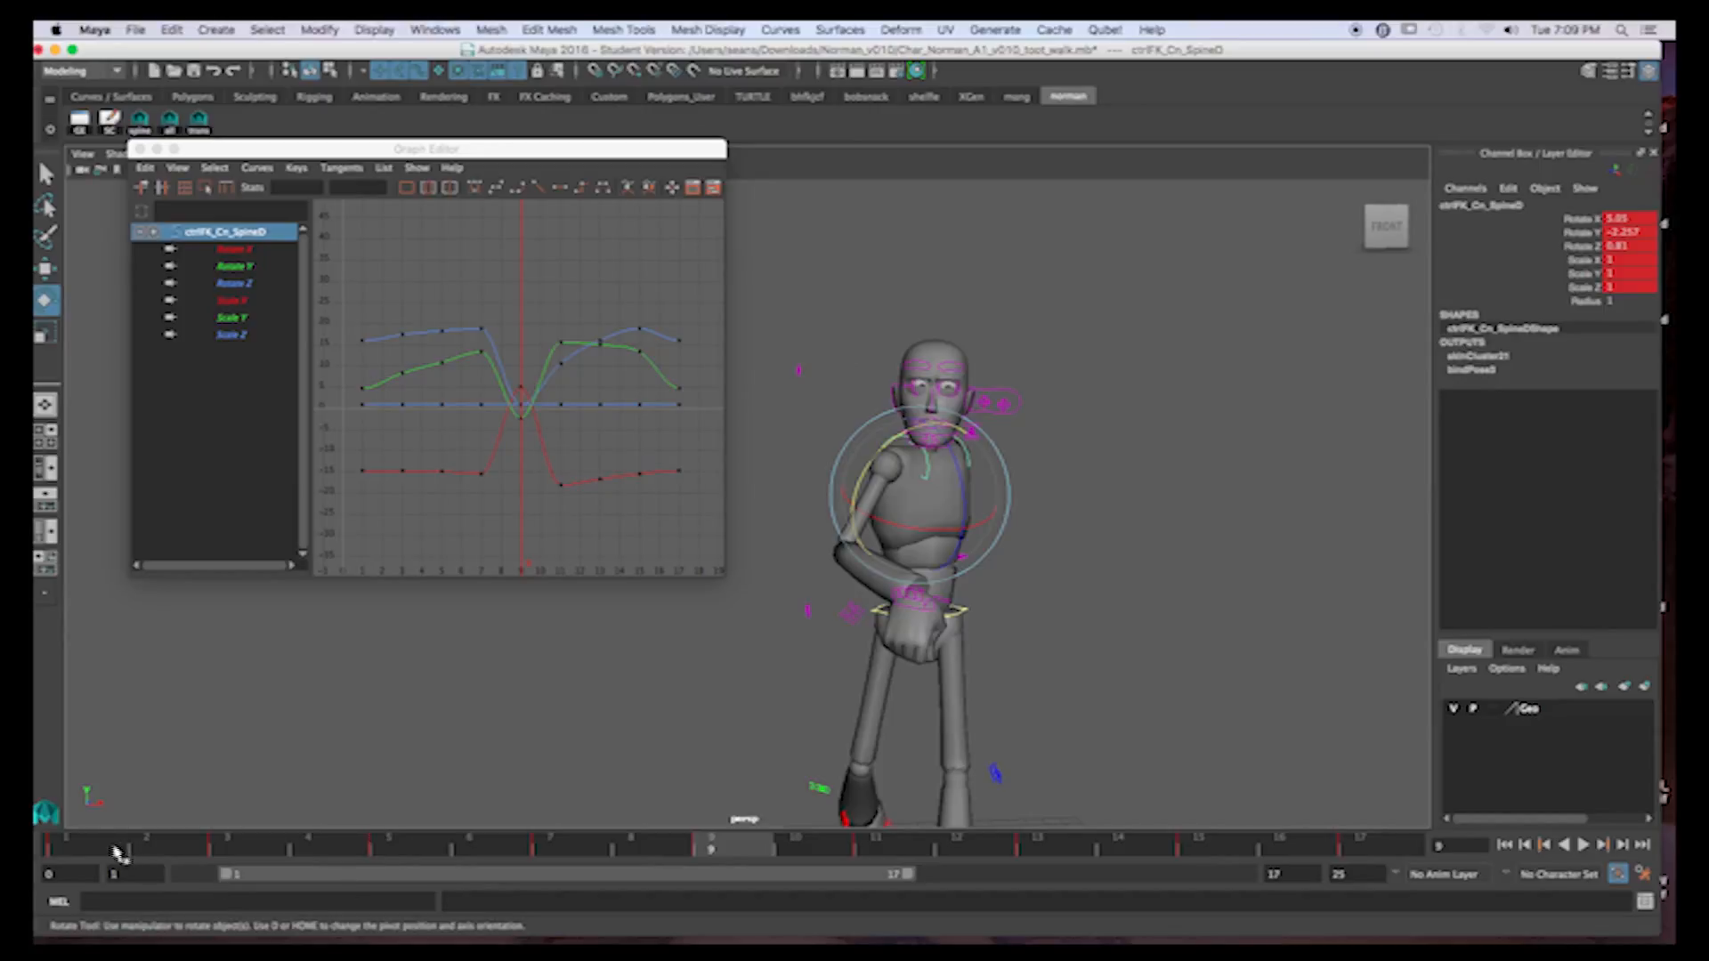
# Play the walk cycle from the front and examine the torso's pose at frame 9 from the front and back
pyautogui.hotkey('alt', 'v')
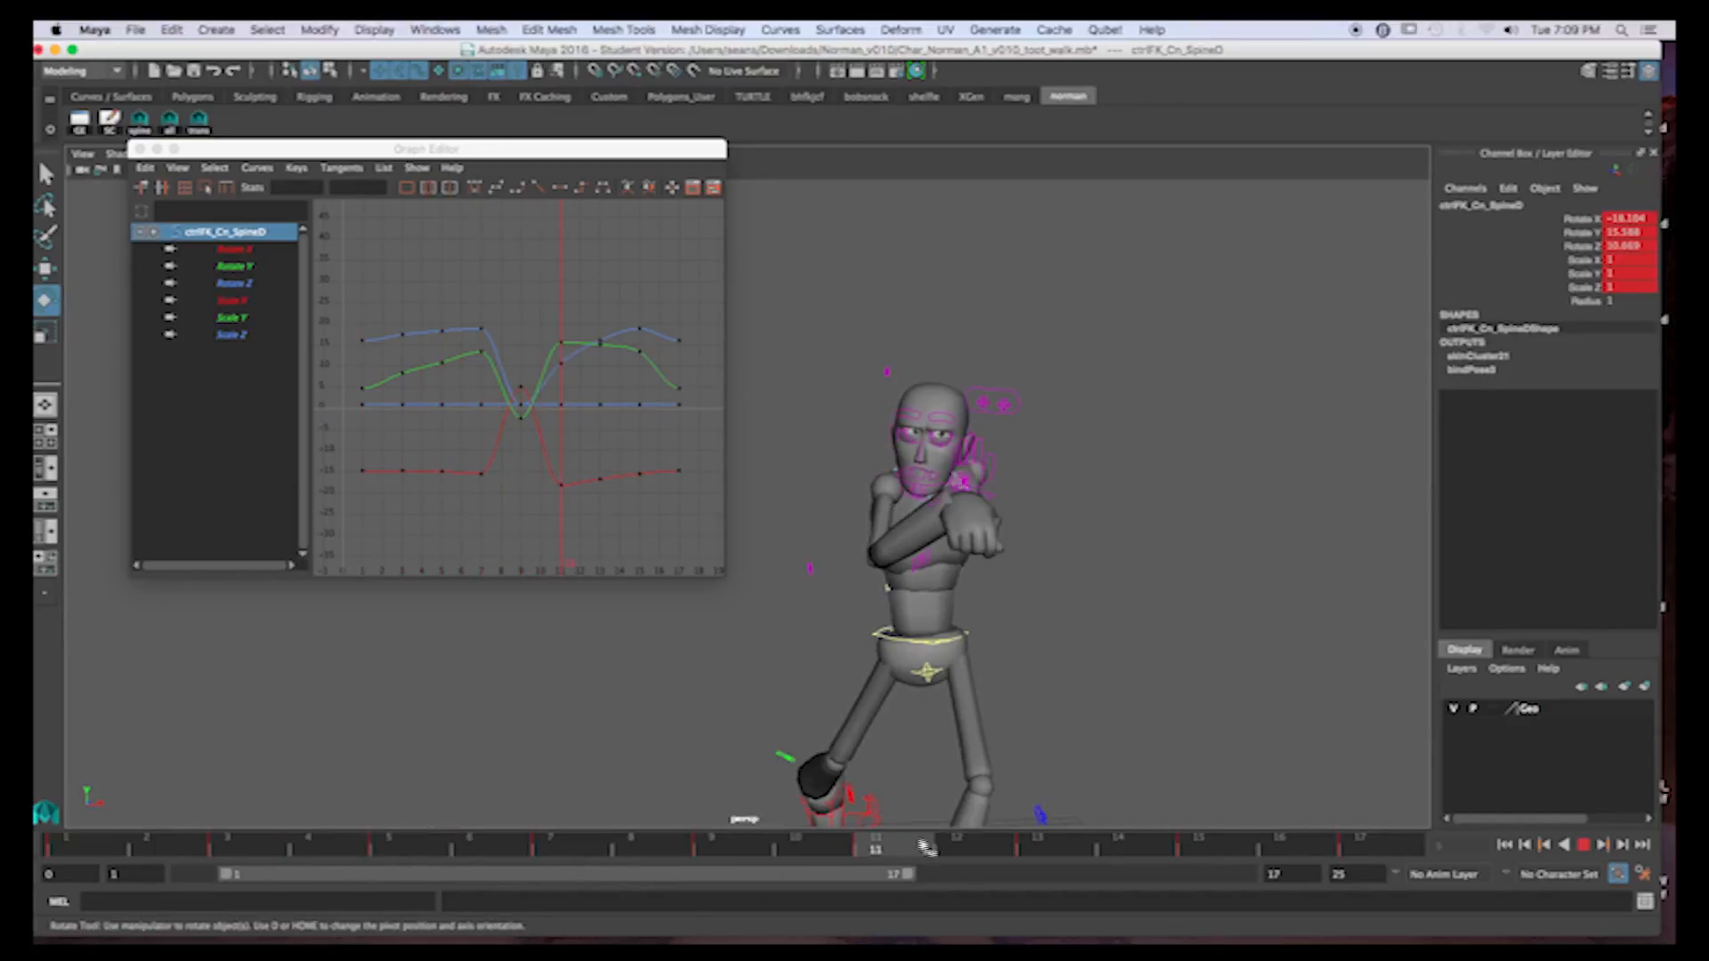
pyautogui.hotkey('alt', 'v')
pyautogui.click(731, 855)
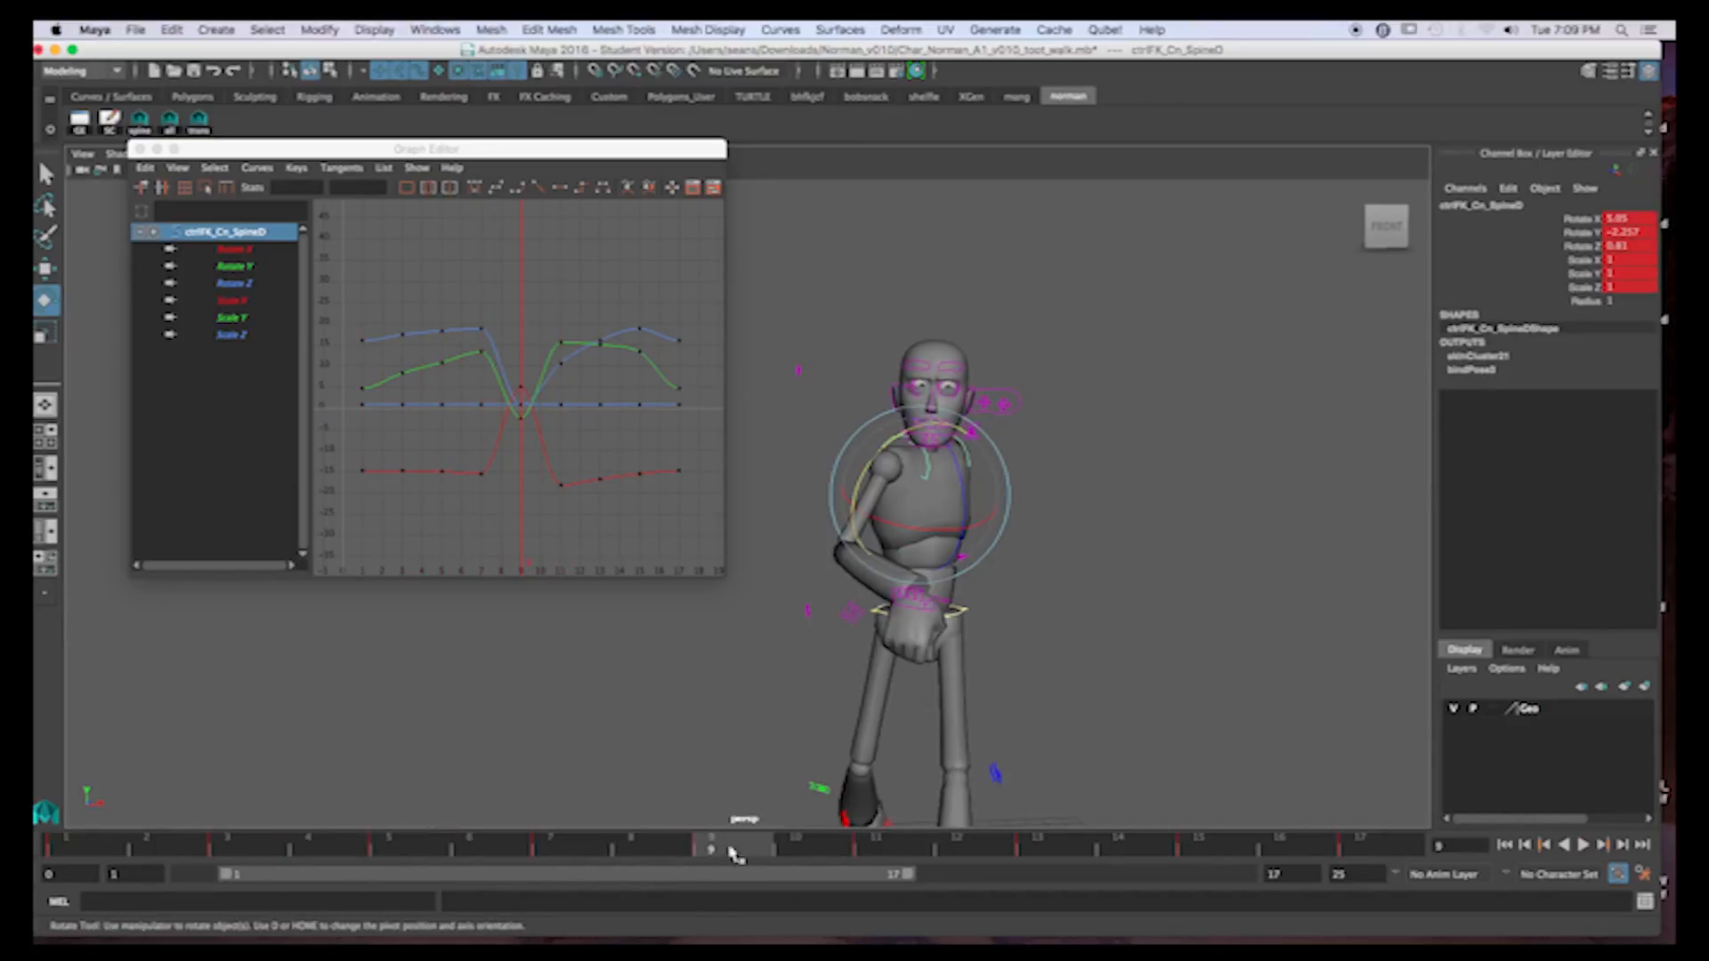
pyautogui.keyDown('alt'); pyautogui.moveTo(856, 582); pyautogui.dragTo(951, 655); pyautogui.keyUp('alt')
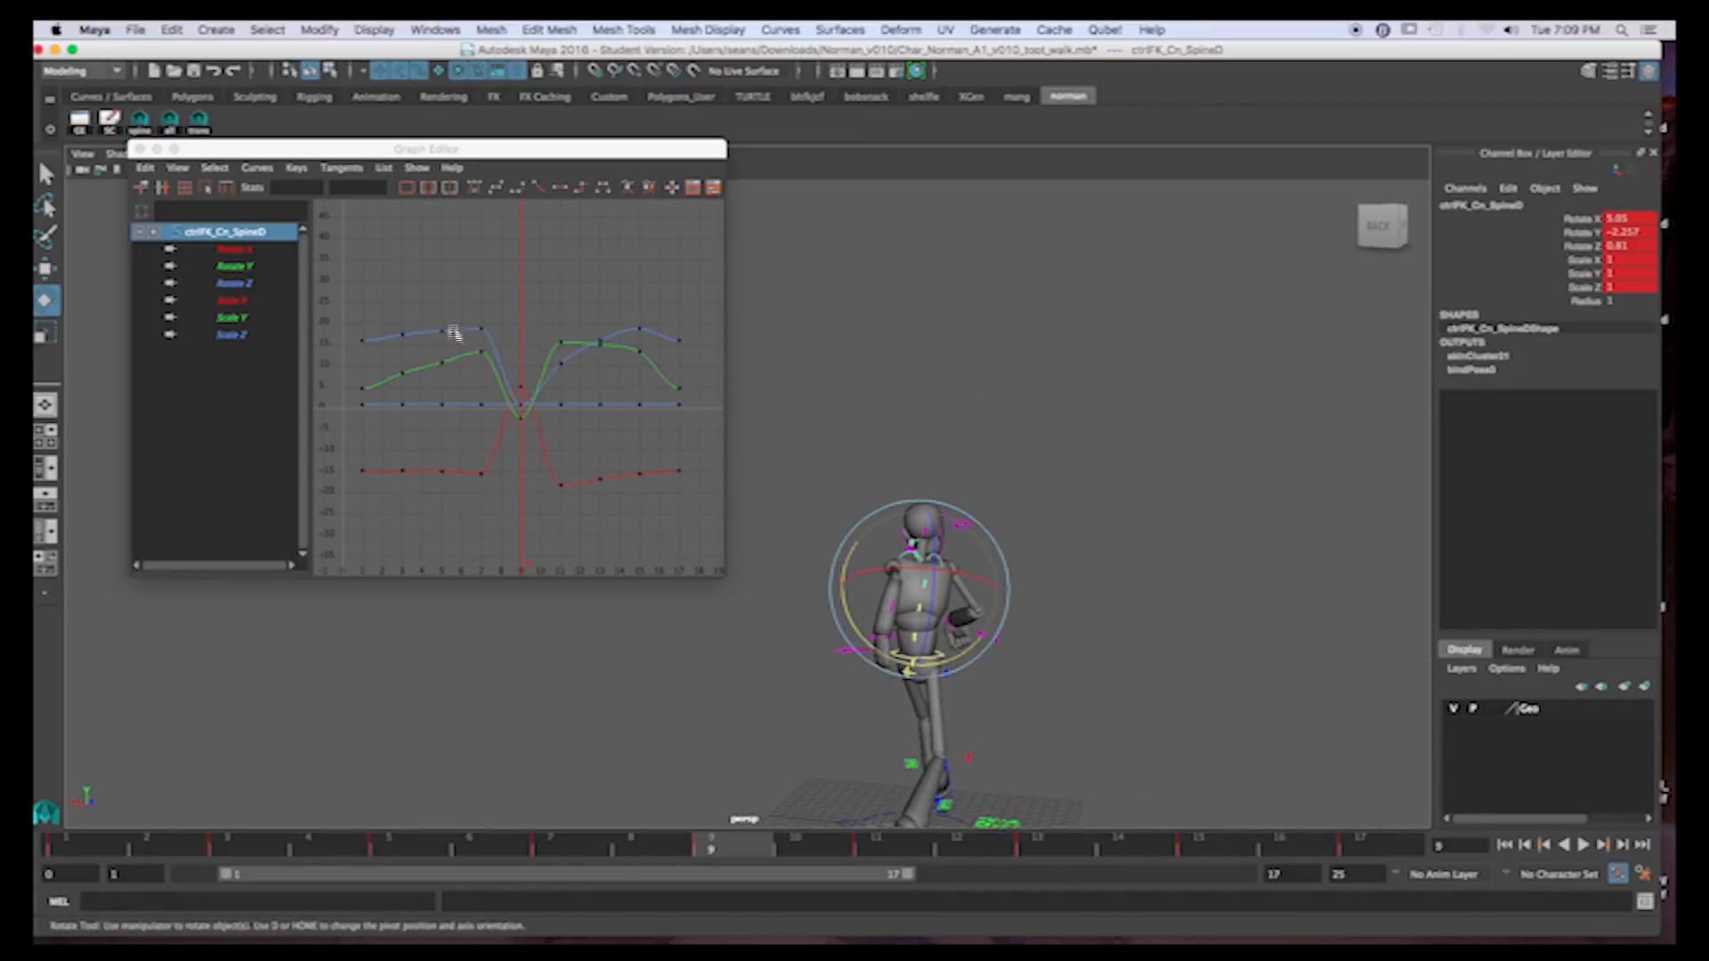
# Delete SpineD's keys at frames 7 and 11, and review the smoothed motion across the walk cycle
pyautogui.click(457, 299)
pyautogui.moveTo(458, 300); pyautogui.dragTo(496, 496)
pyautogui.press('Delete')
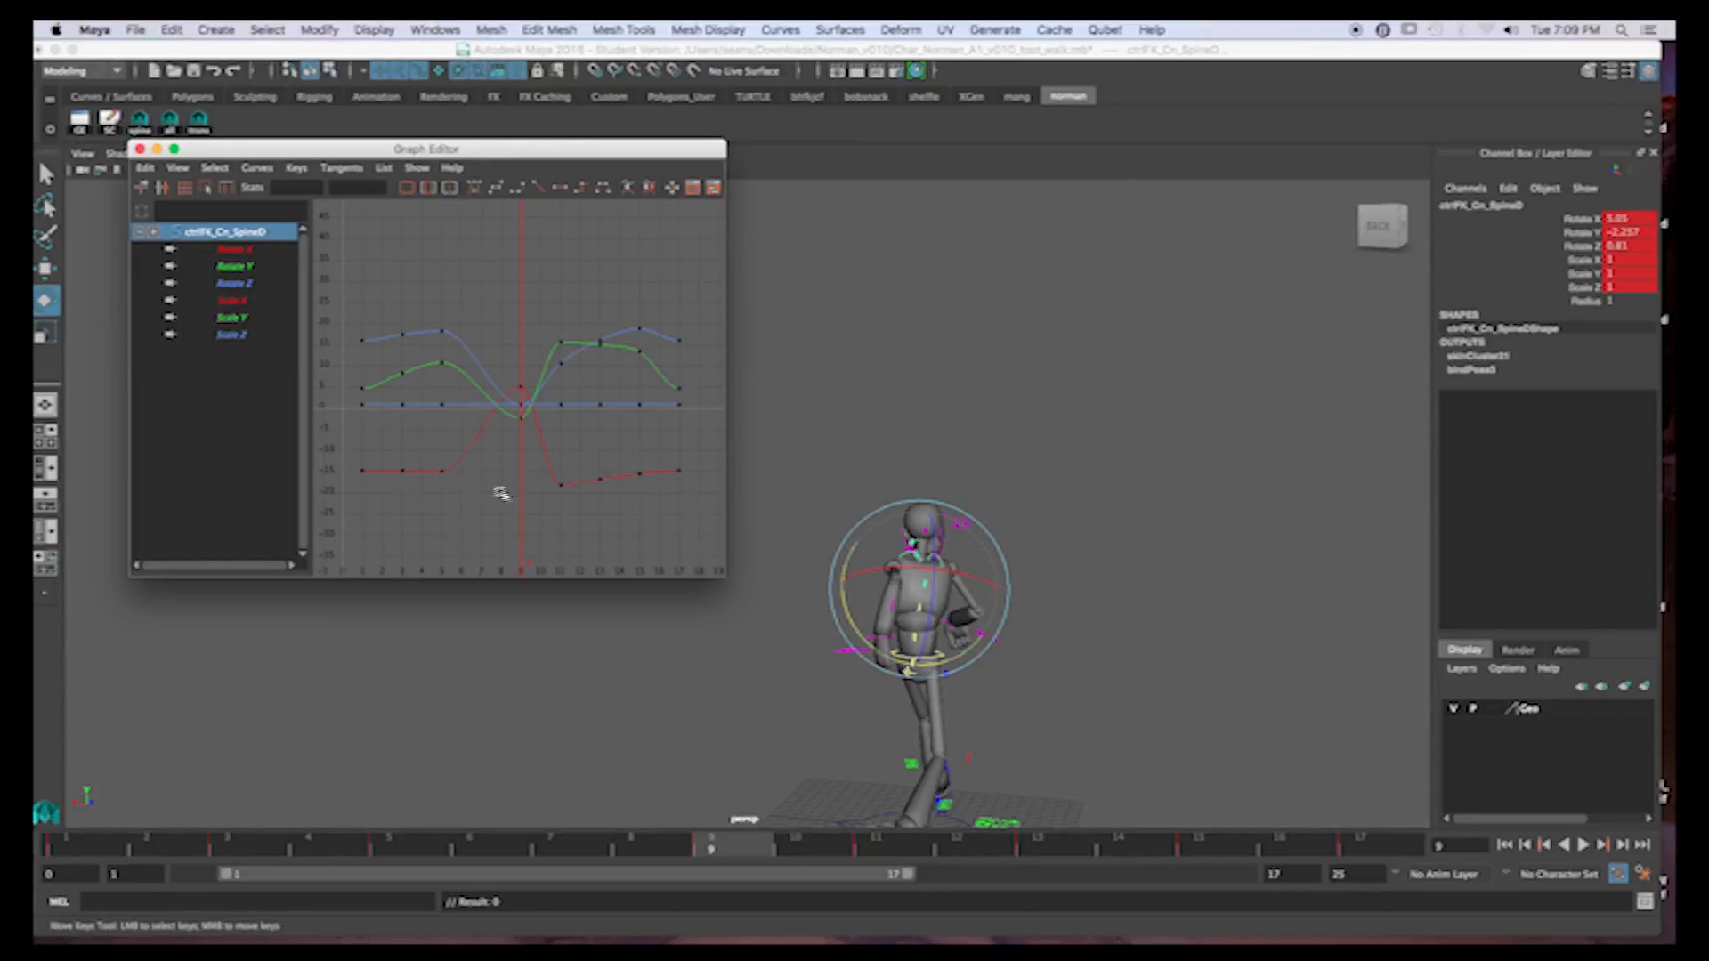
pyautogui.moveTo(541, 326); pyautogui.dragTo(568, 504)
pyautogui.press('Delete')
pyautogui.moveTo(85, 852); pyautogui.dragTo(829, 840)
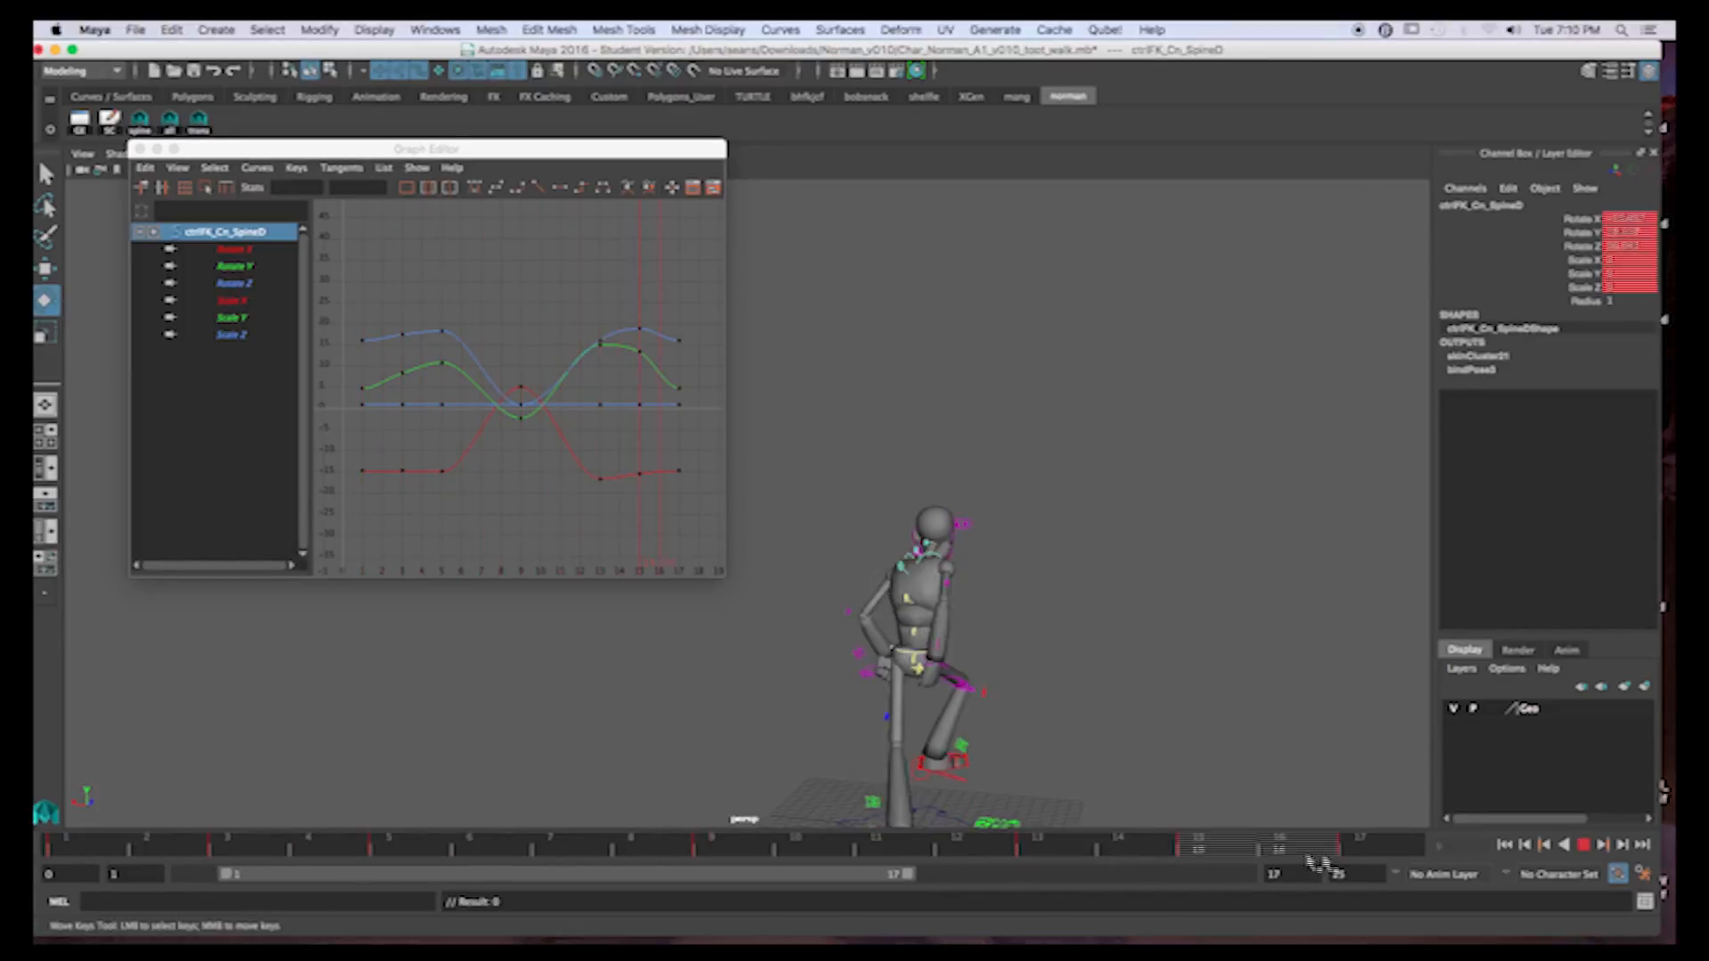
pyautogui.moveTo(498, 783); pyautogui.dragTo(1215, 842)
# Select the SpineC control and delete its keys at frames 7 and 11
pyautogui.click(1116, 496)
pyautogui.click(913, 593)
pyautogui.moveTo(464, 249); pyautogui.dragTo(577, 443)
pyautogui.press('Delete')
pyautogui.press('Delete')
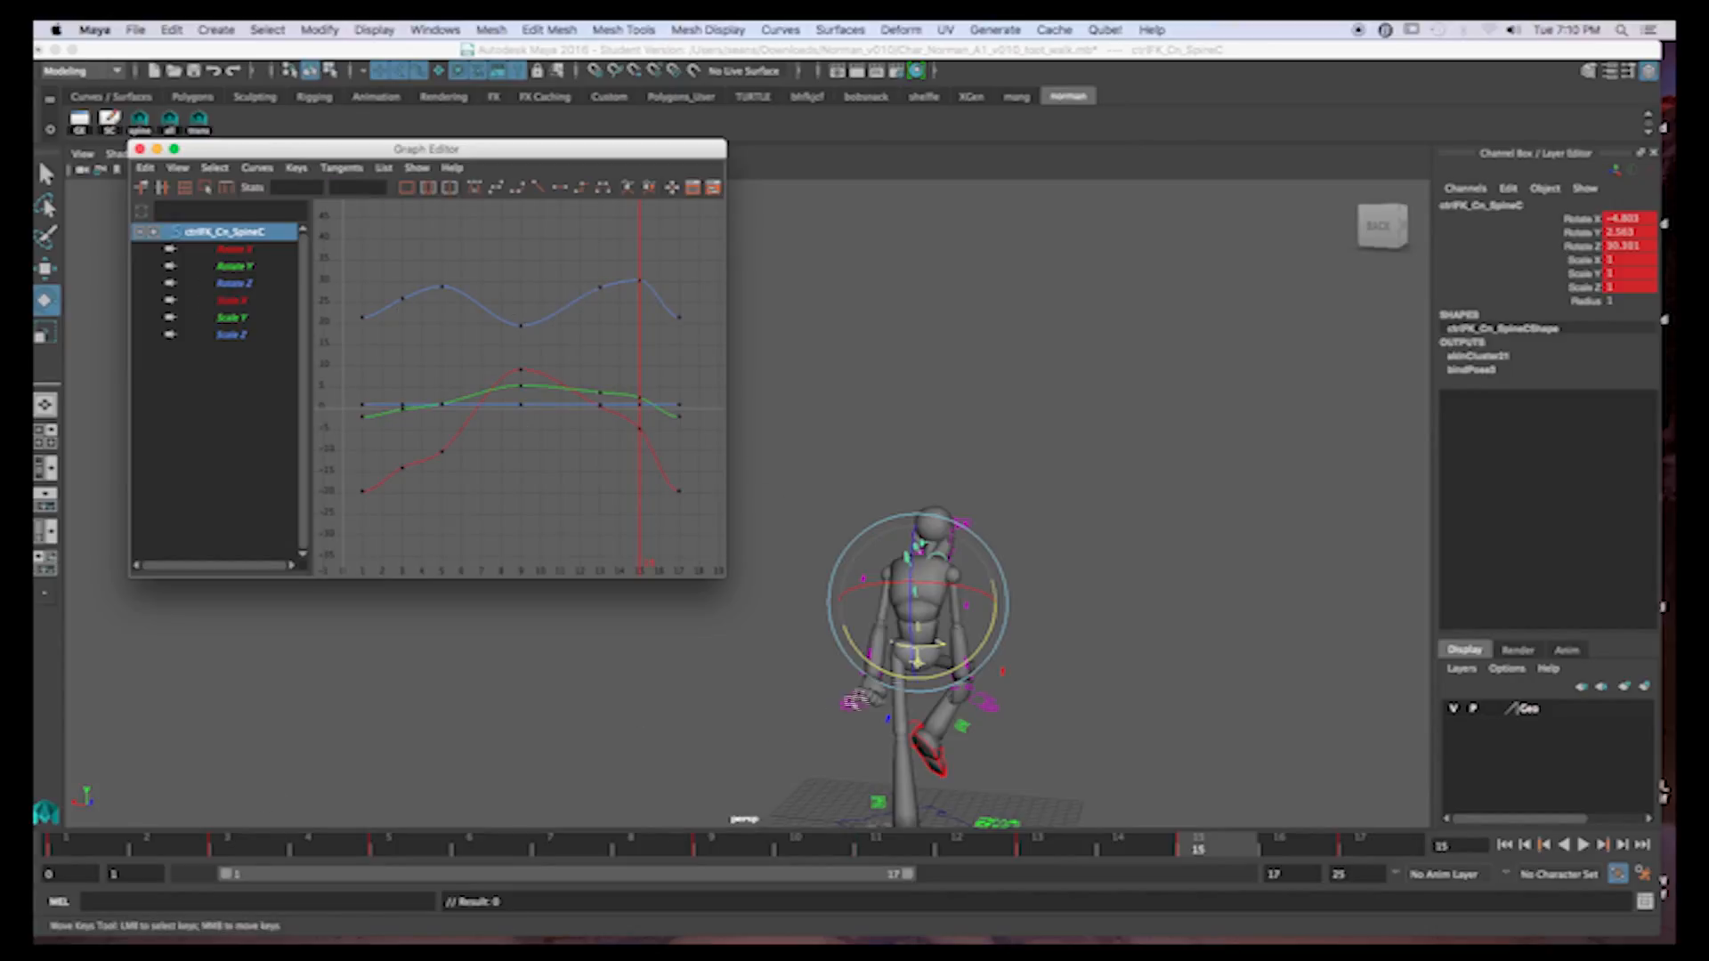
# Select the SpineB control and play the walk cycle from behind, examining its rotation curves and the torso motion
pyautogui.click(841, 712)
pyautogui.click(923, 628)
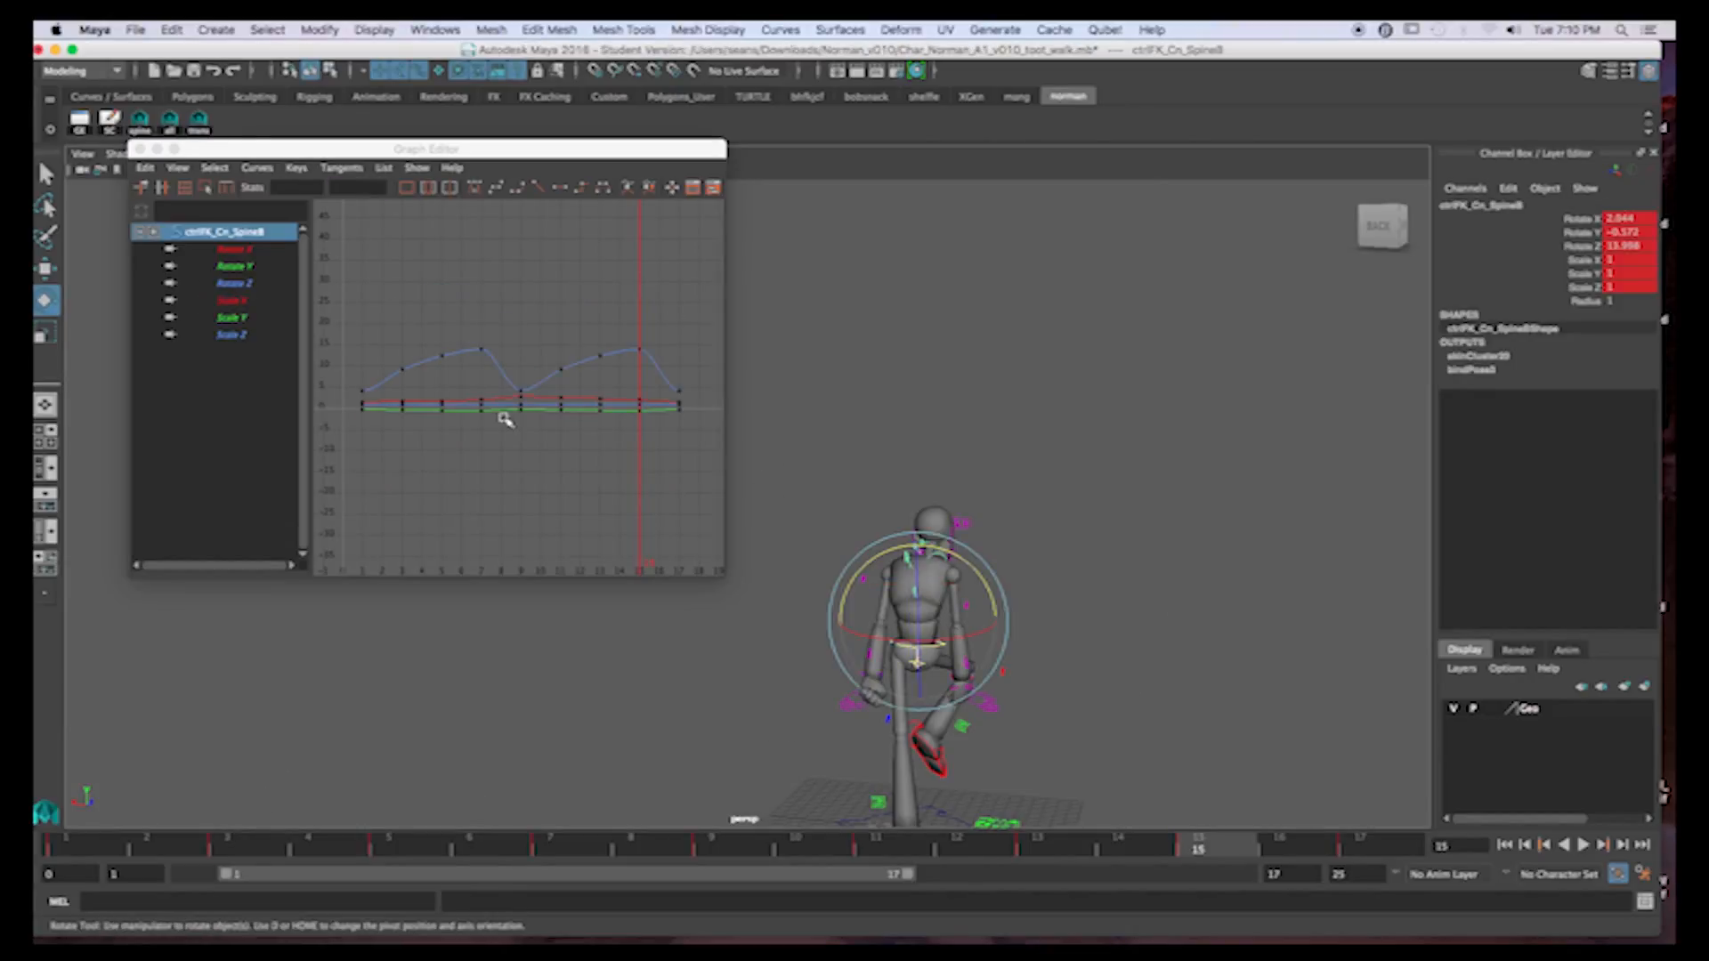
pyautogui.click(92, 851)
pyautogui.hotkey('alt', 'v')
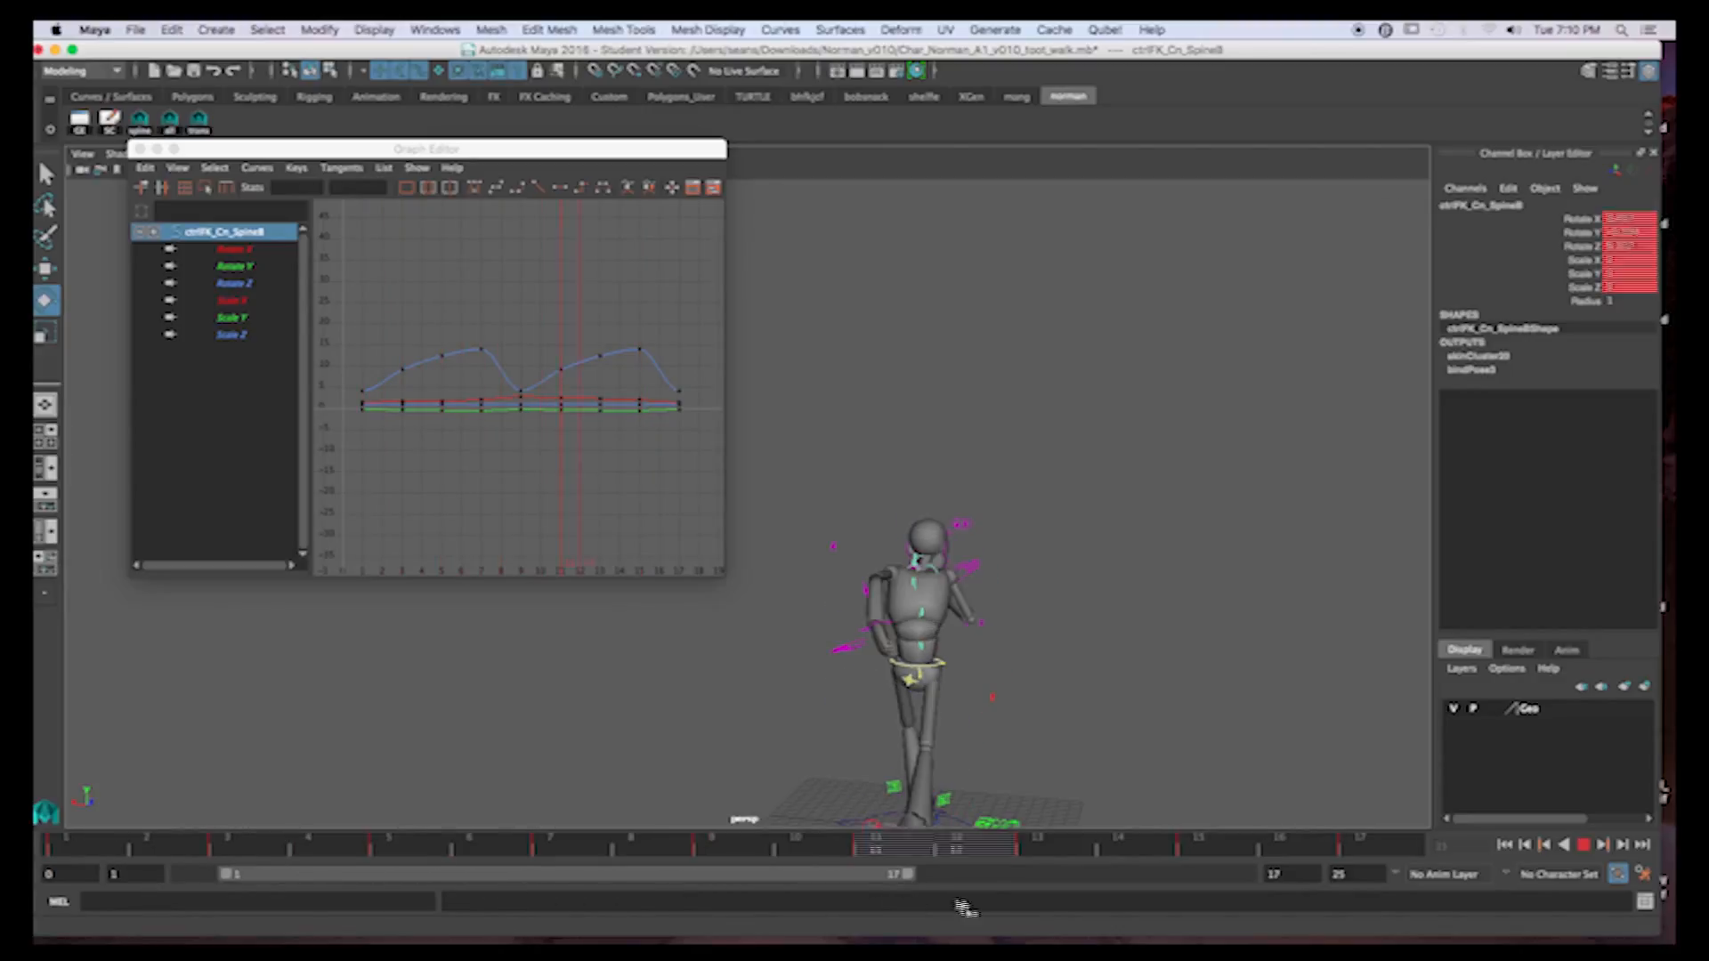
pyautogui.moveTo(1237, 892); pyautogui.dragTo(579, 844)
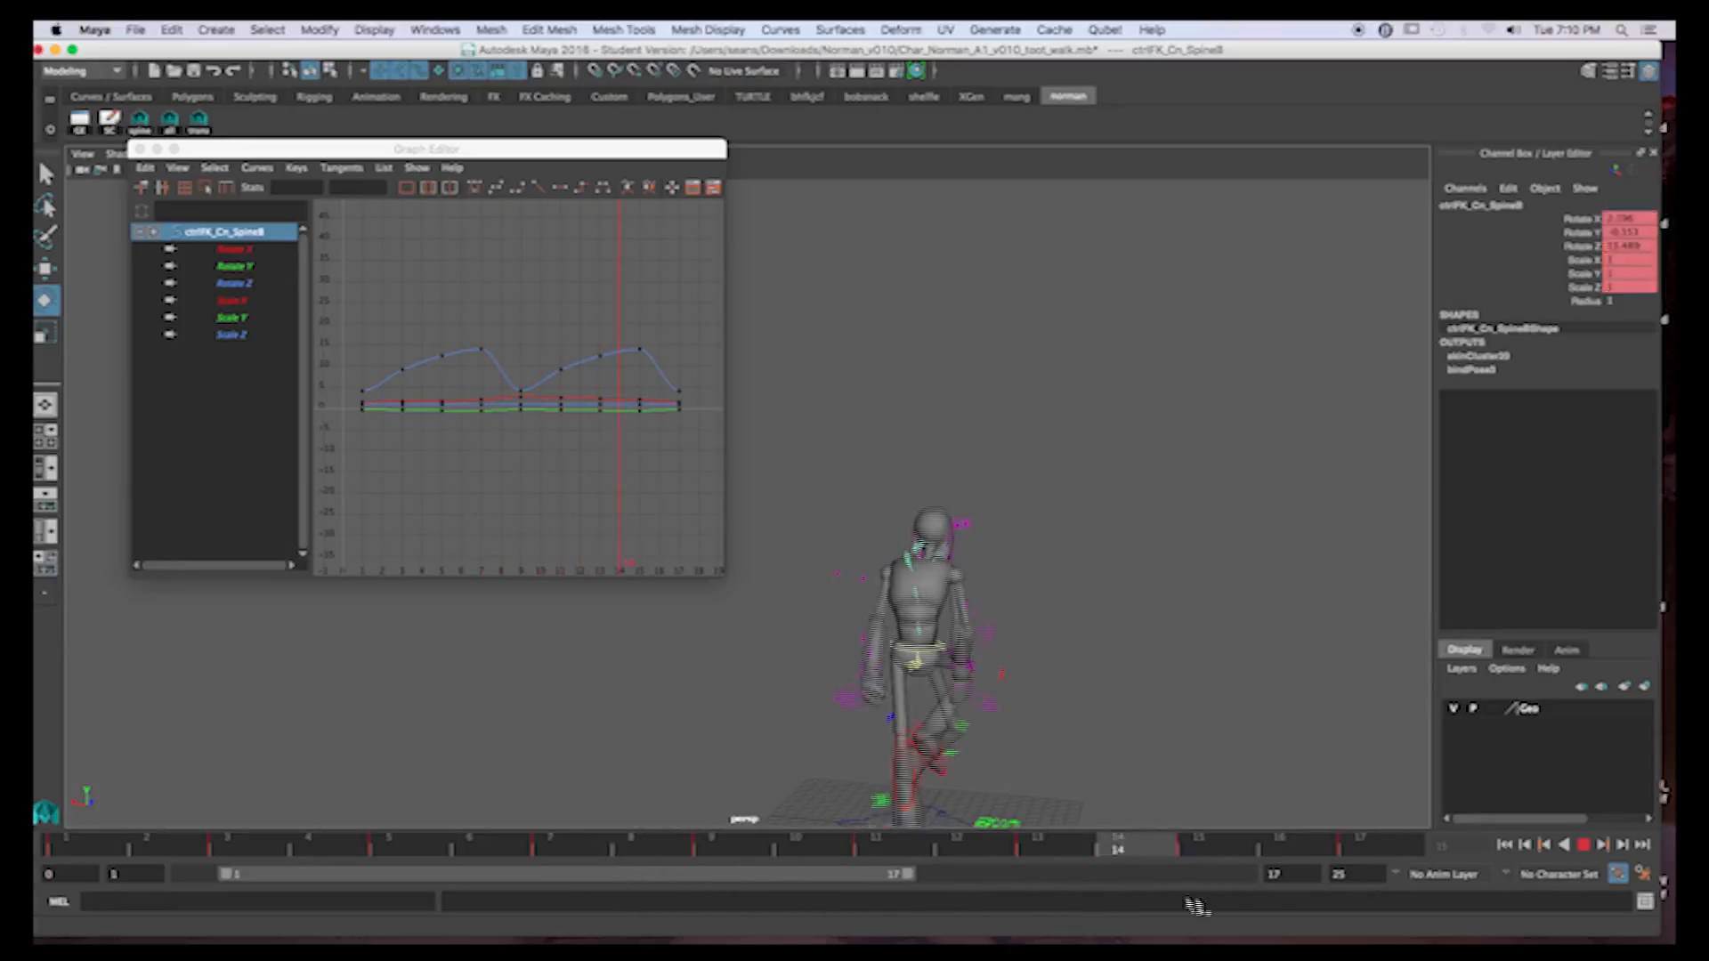
pyautogui.press('Escape')
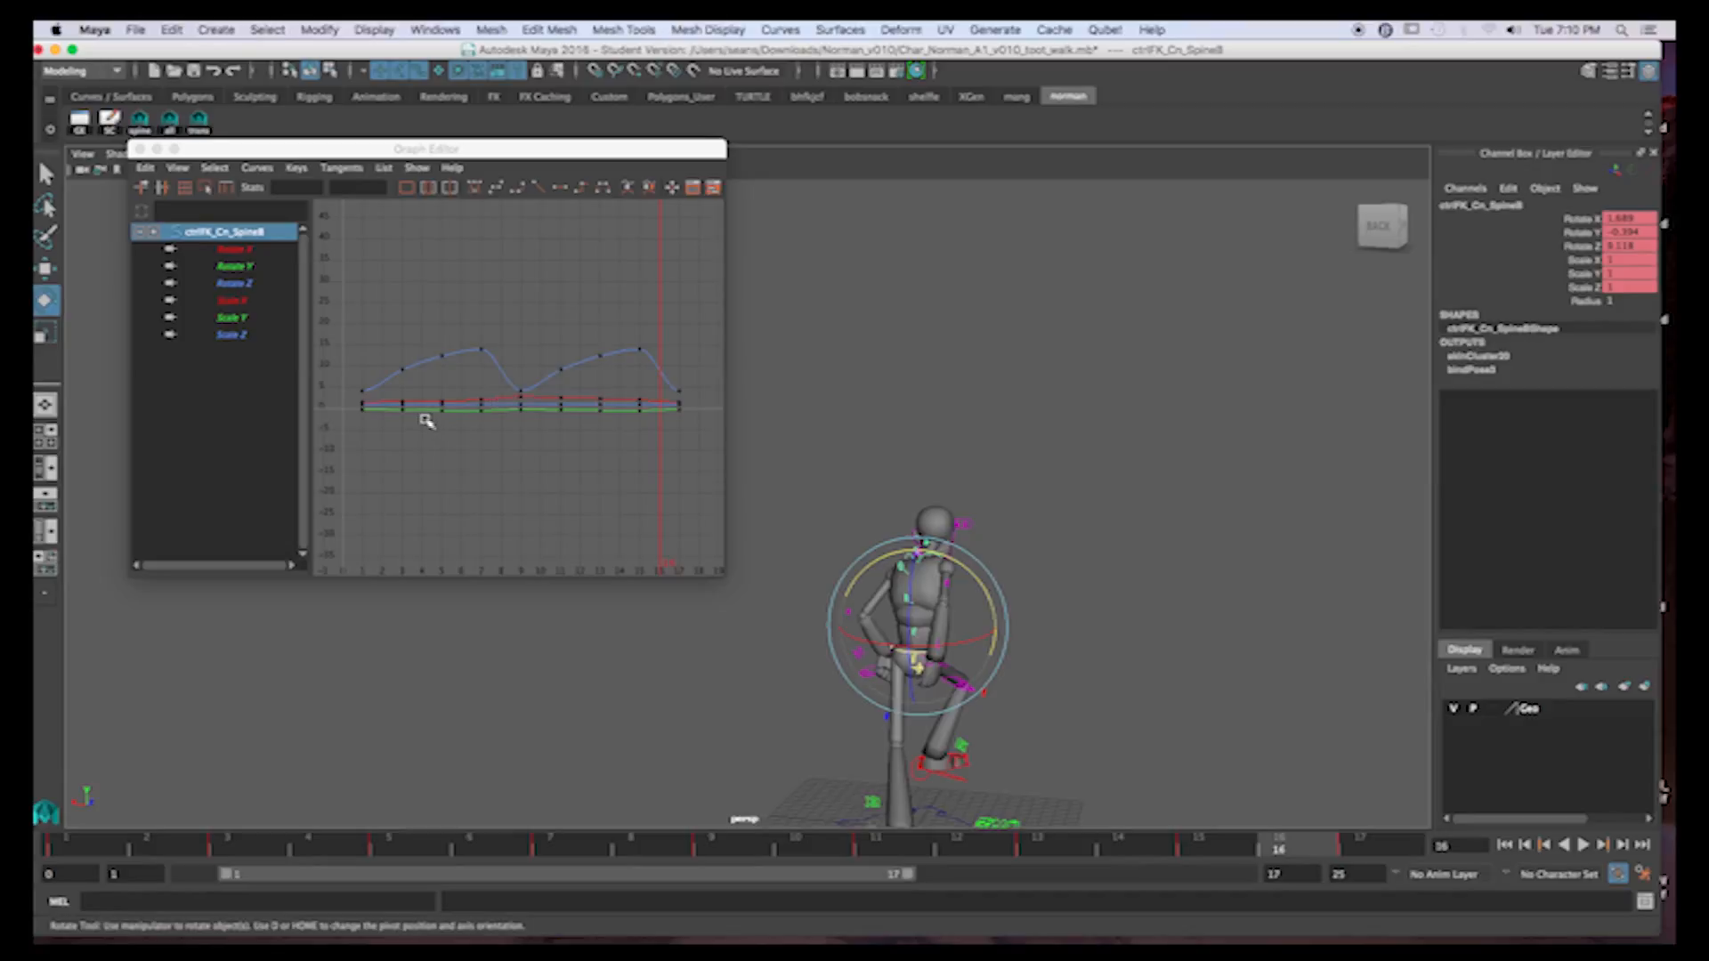
# Flatten the tangents of SpineB's keys at frames 1 and 17
pyautogui.moveTo(668, 361); pyautogui.dragTo(699, 417)
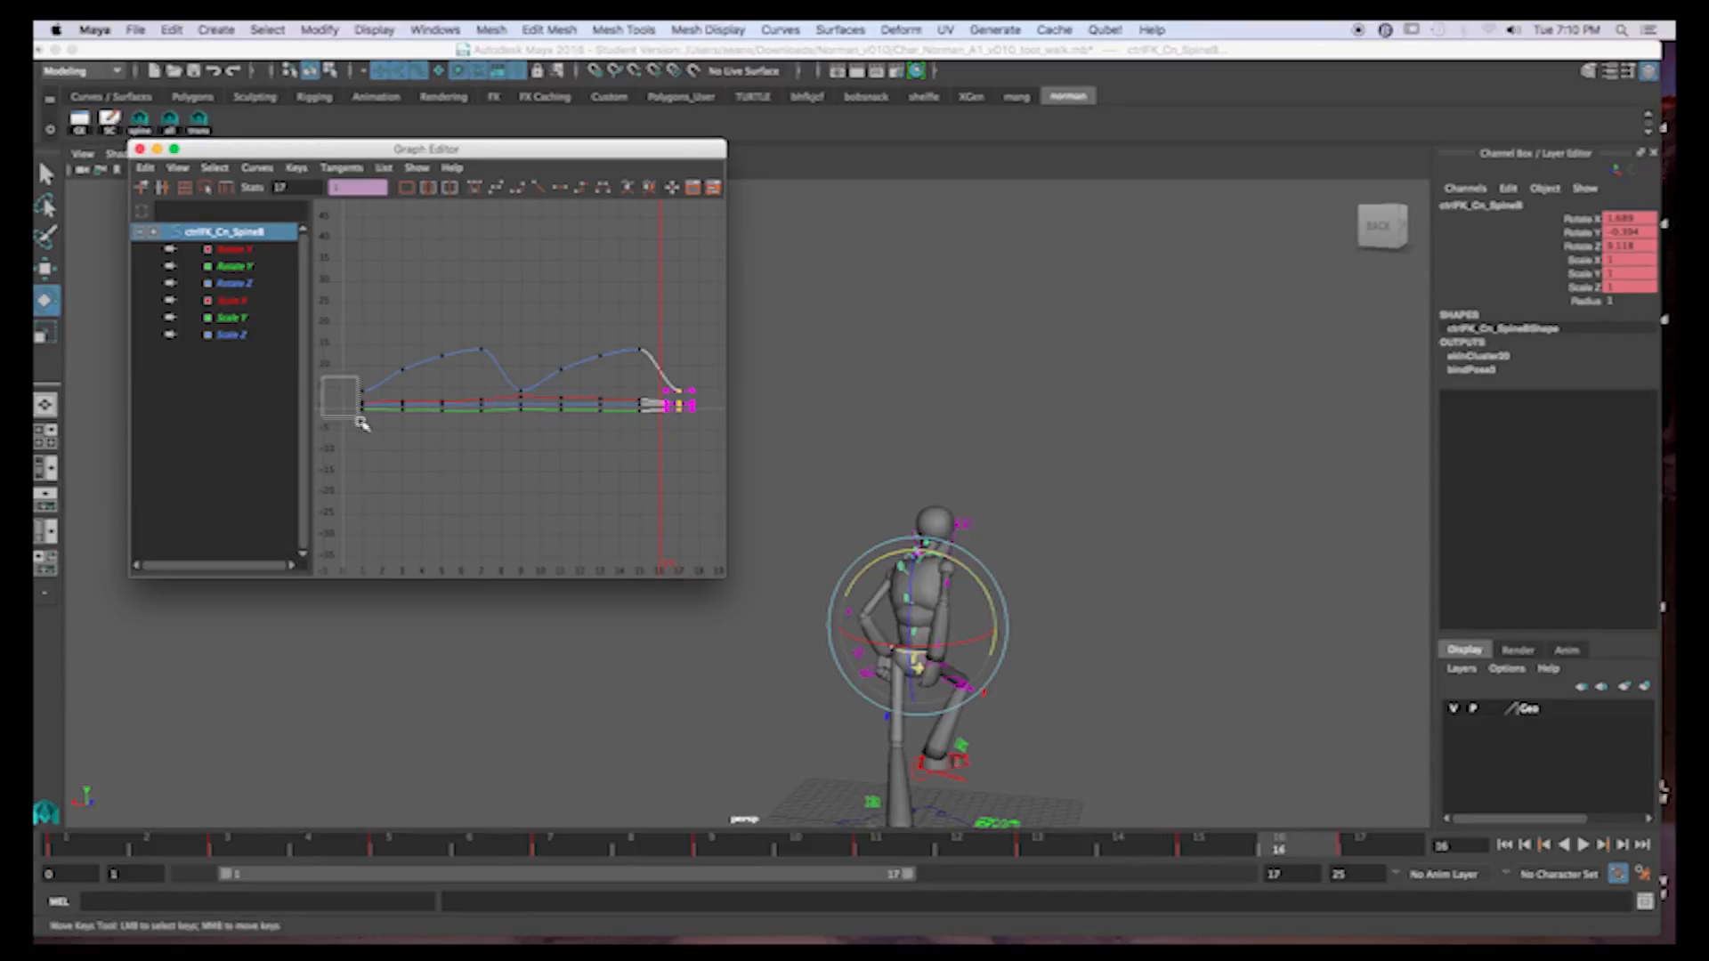
pyautogui.keyDown('shift'); pyautogui.moveTo(361, 420); pyautogui.dragTo(371, 438); pyautogui.keyUp('shift')
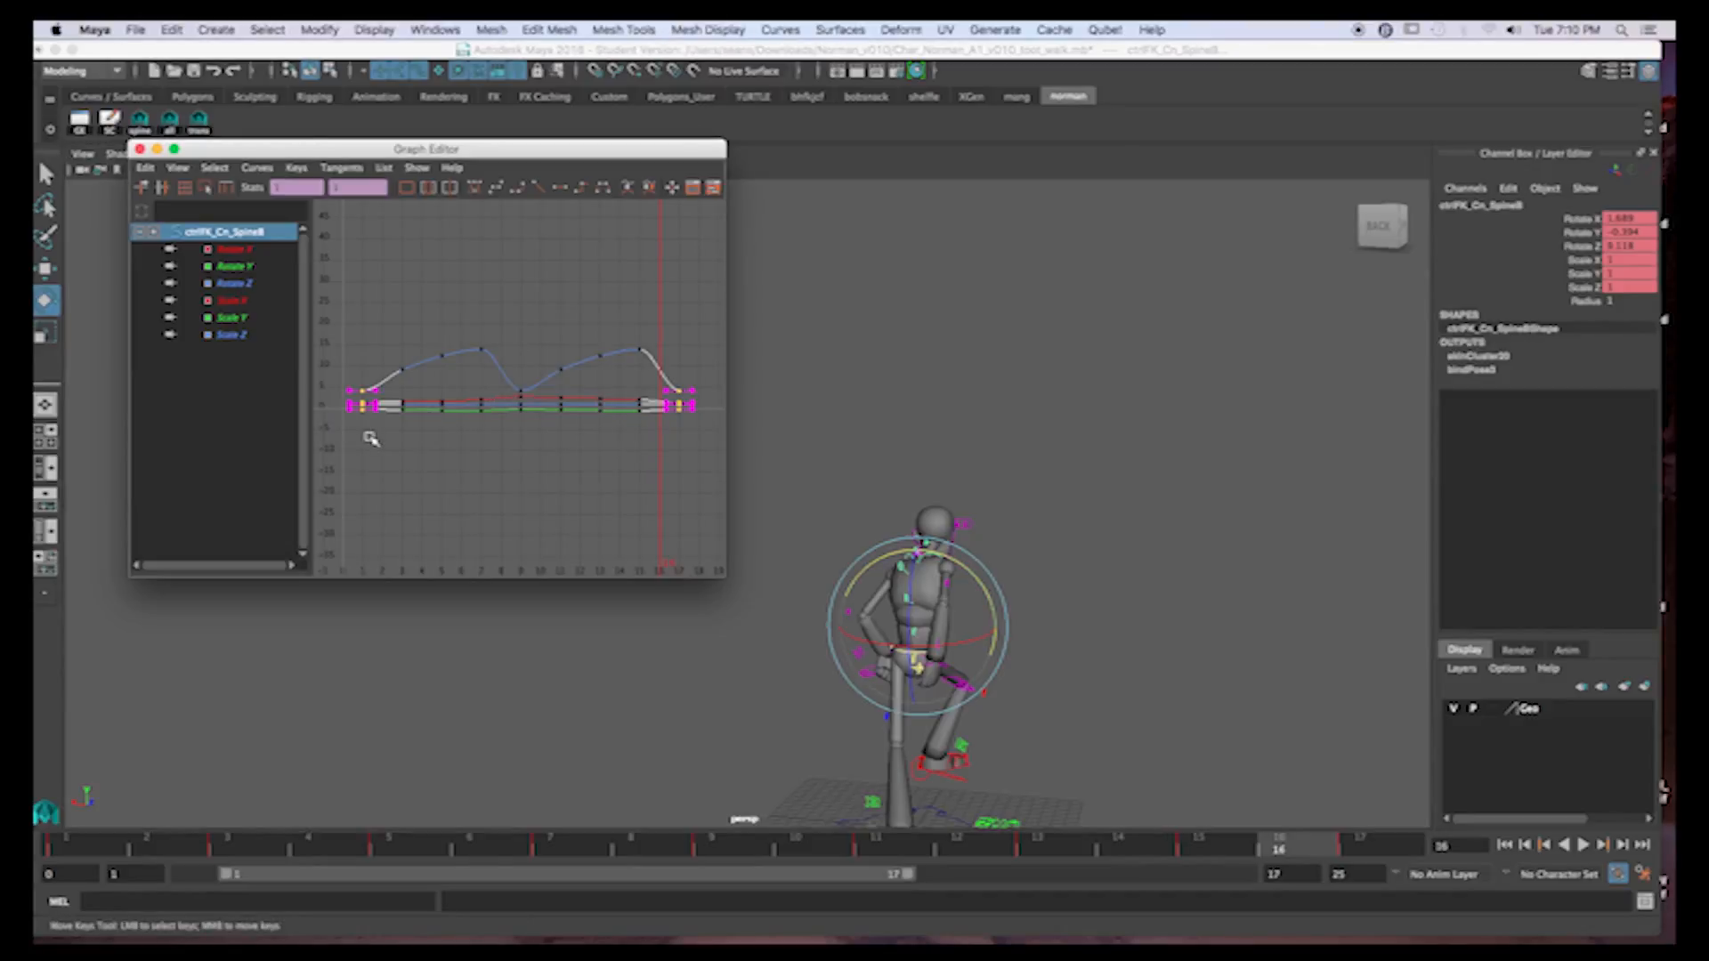
pyautogui.click(561, 192)
# Examine the walk cycle from the side, comparing the poses at frames 17 and 1
pyautogui.click(1349, 846)
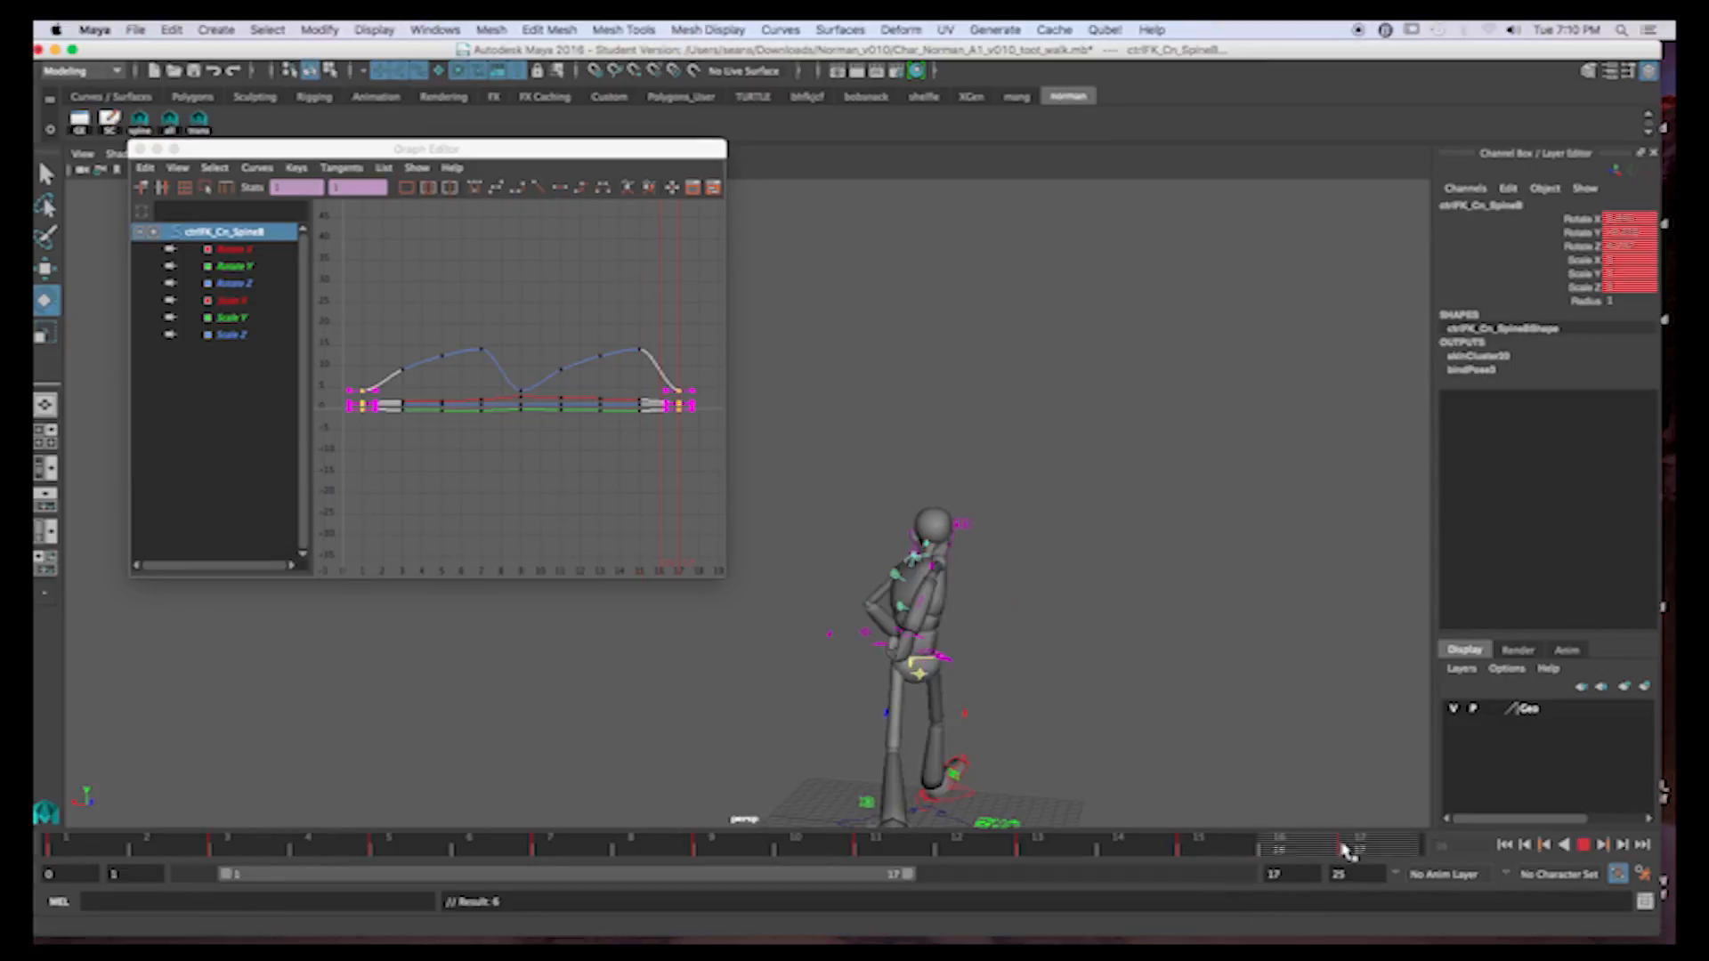
pyautogui.keyDown('alt'); pyautogui.moveTo(1014, 574); pyautogui.dragTo(1027, 504); pyautogui.keyUp('alt')
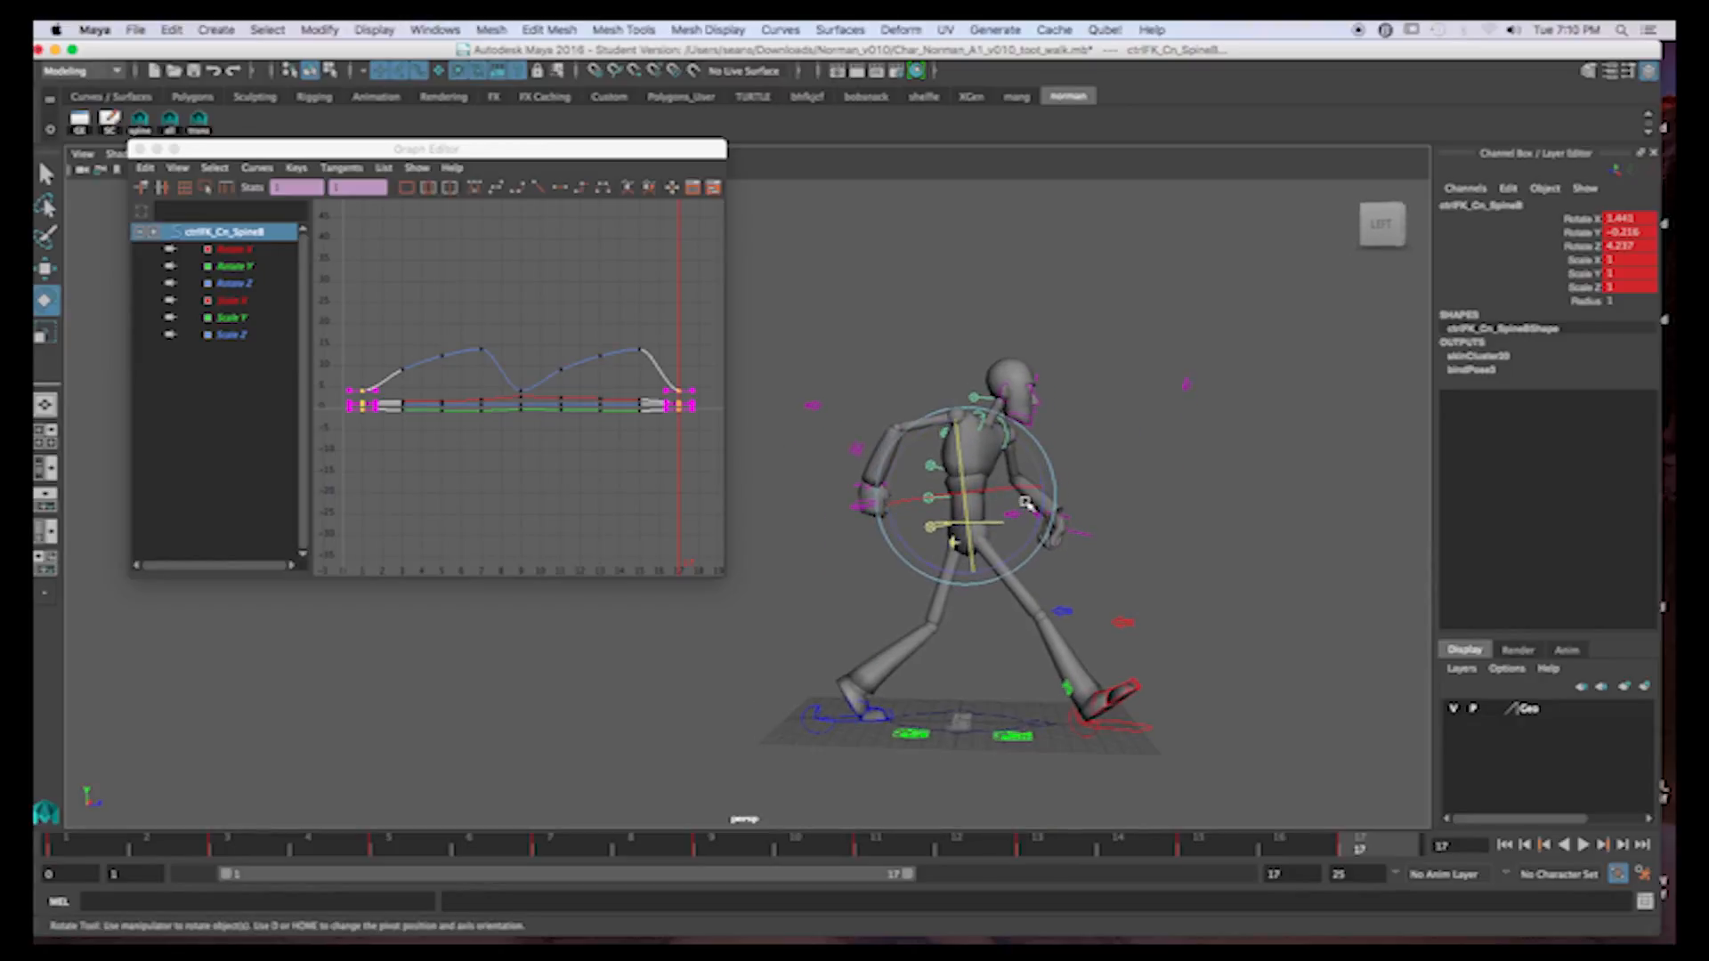
pyautogui.moveTo(103, 853); pyautogui.dragTo(37, 717)
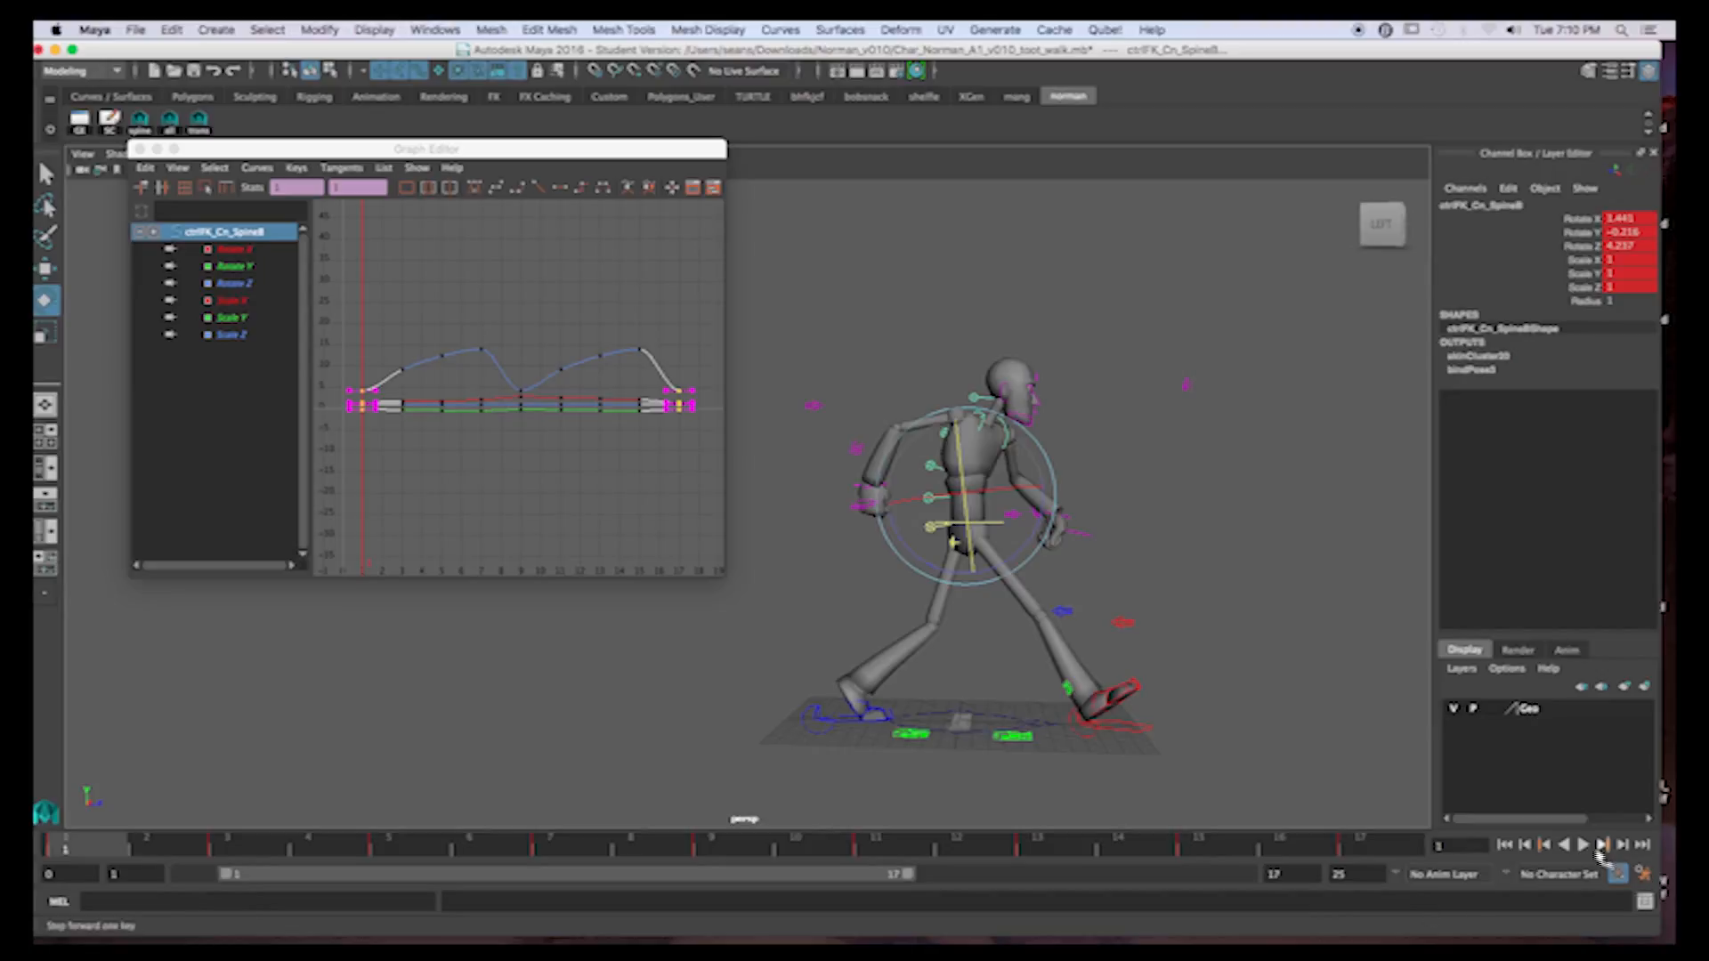
pyautogui.click(1584, 844)
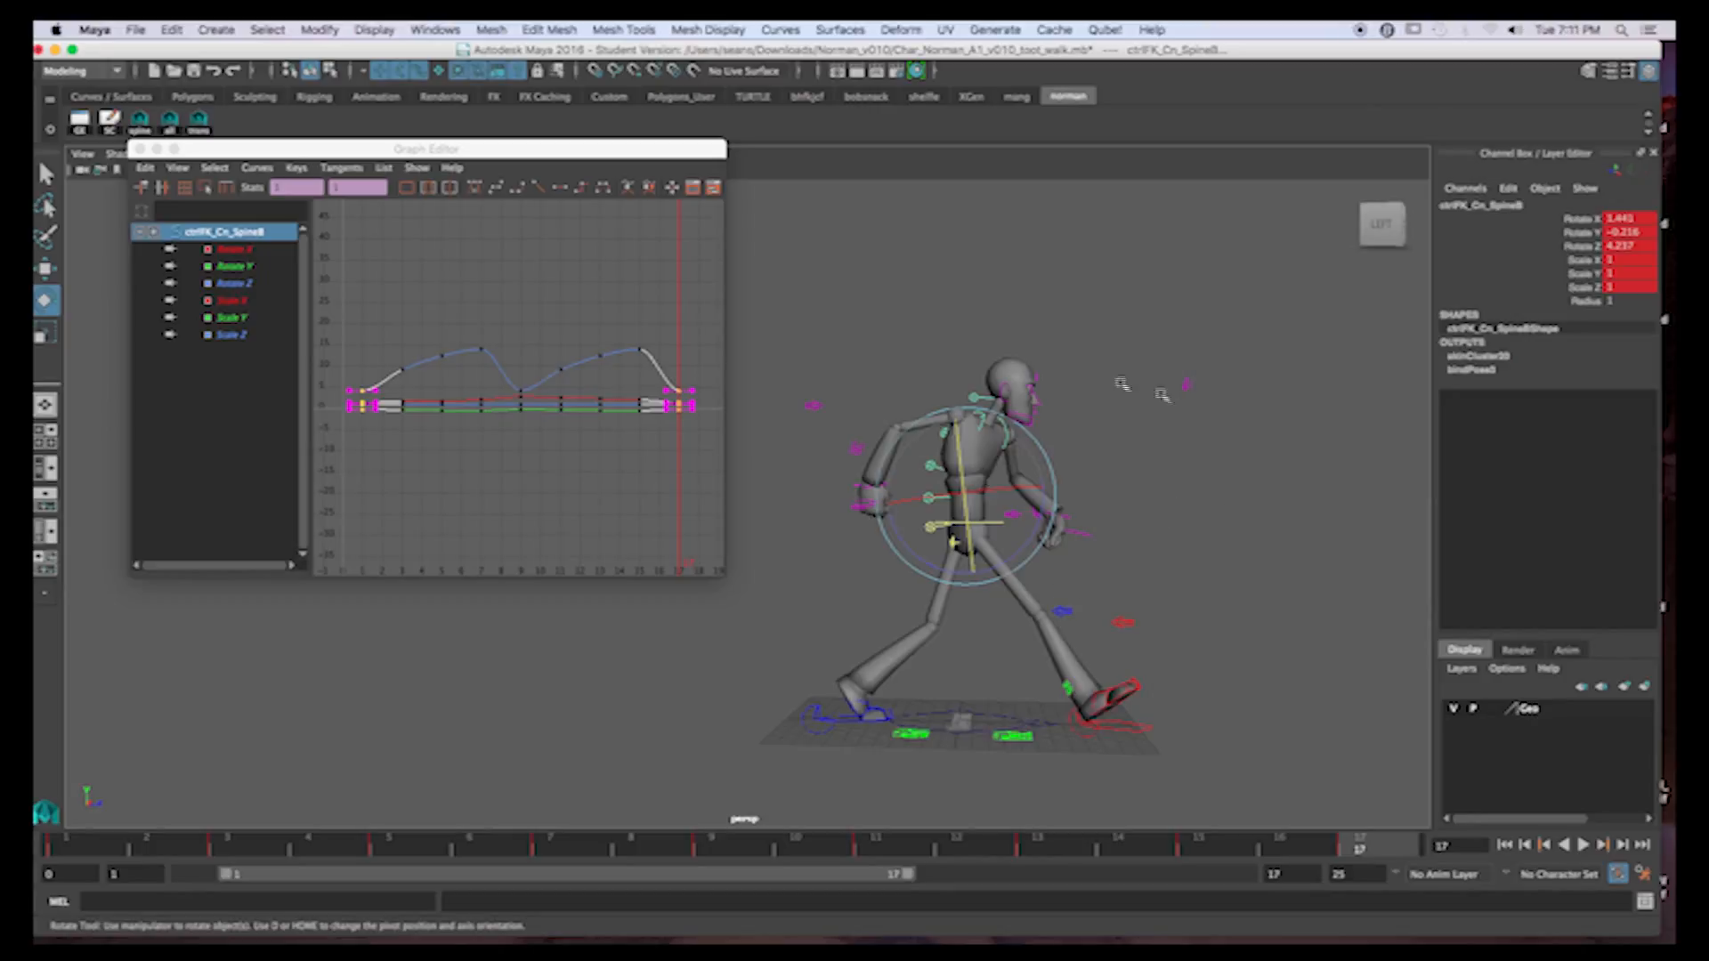
# Select the four spine controls, SpineA to SpineD, and delete their static channels
pyautogui.click(811, 229)
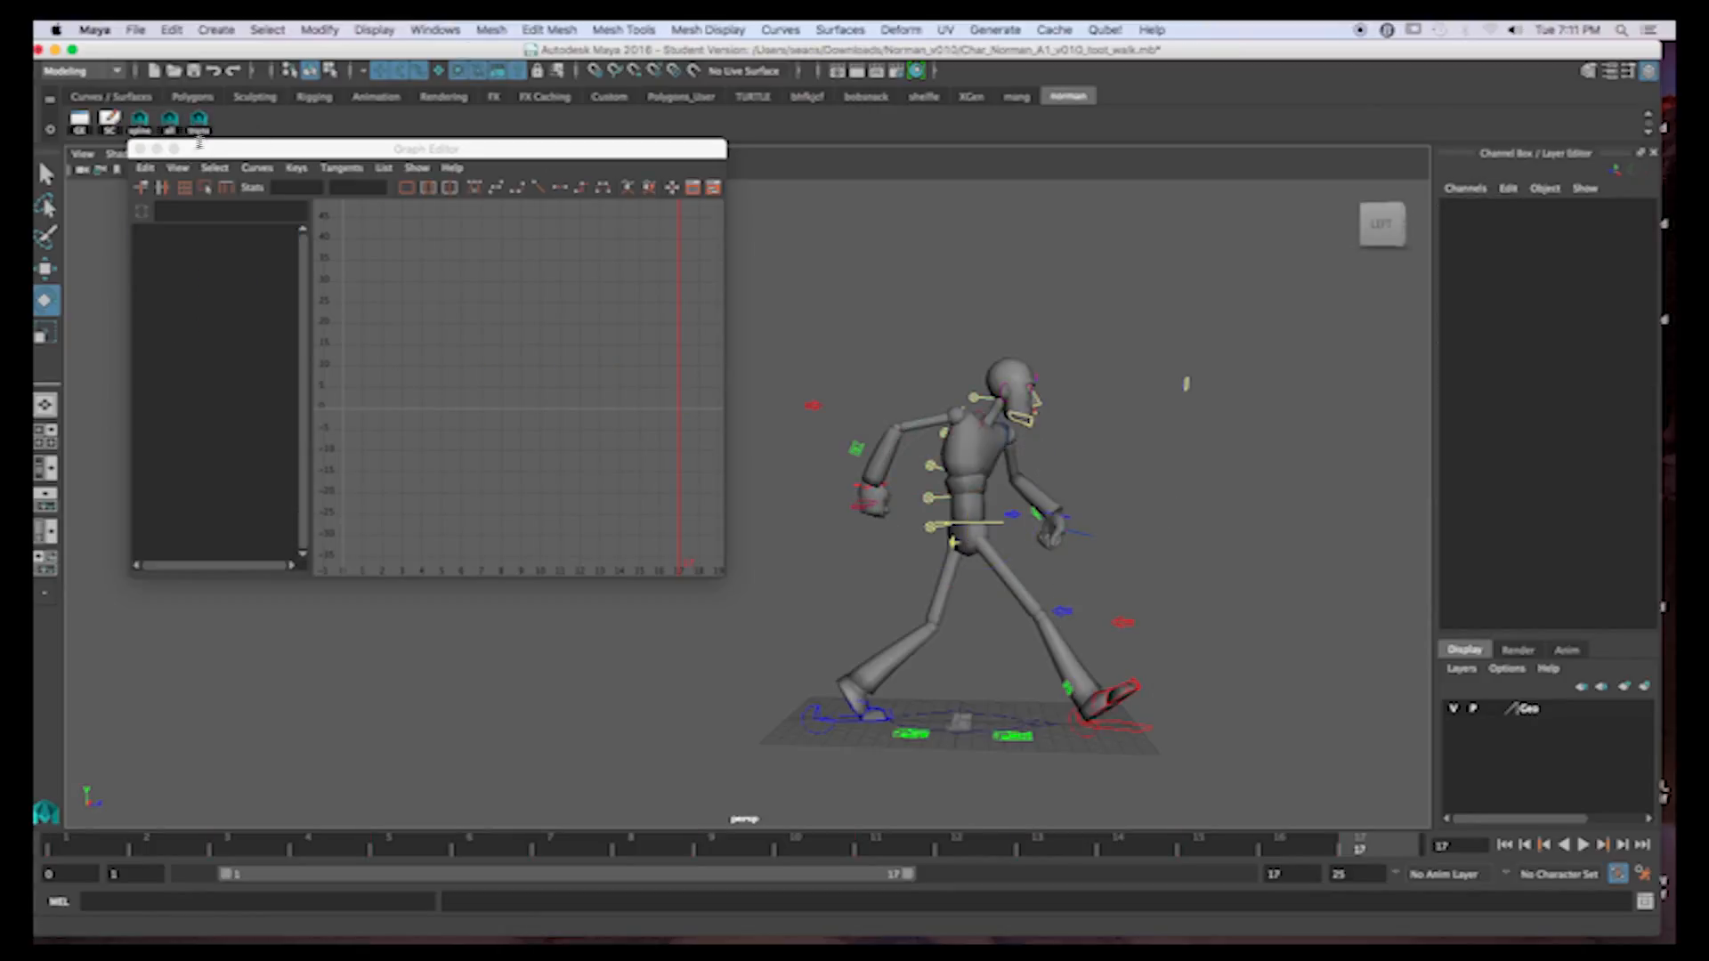
pyautogui.click(140, 125)
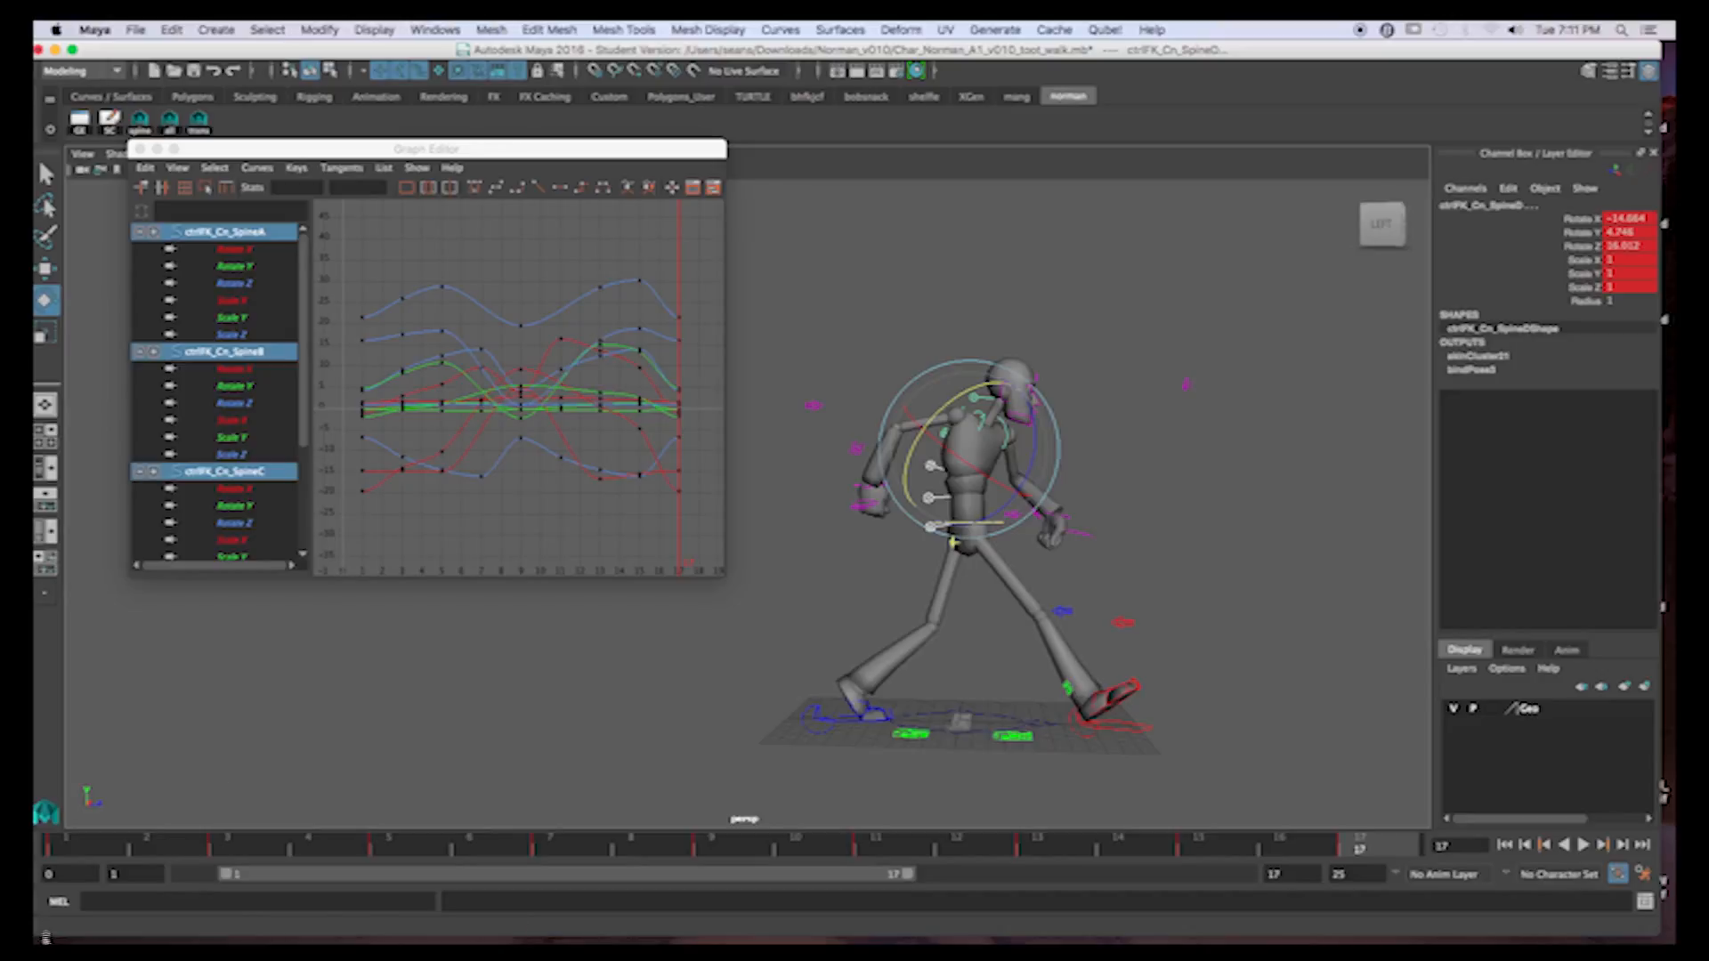
pyautogui.click(114, 127)
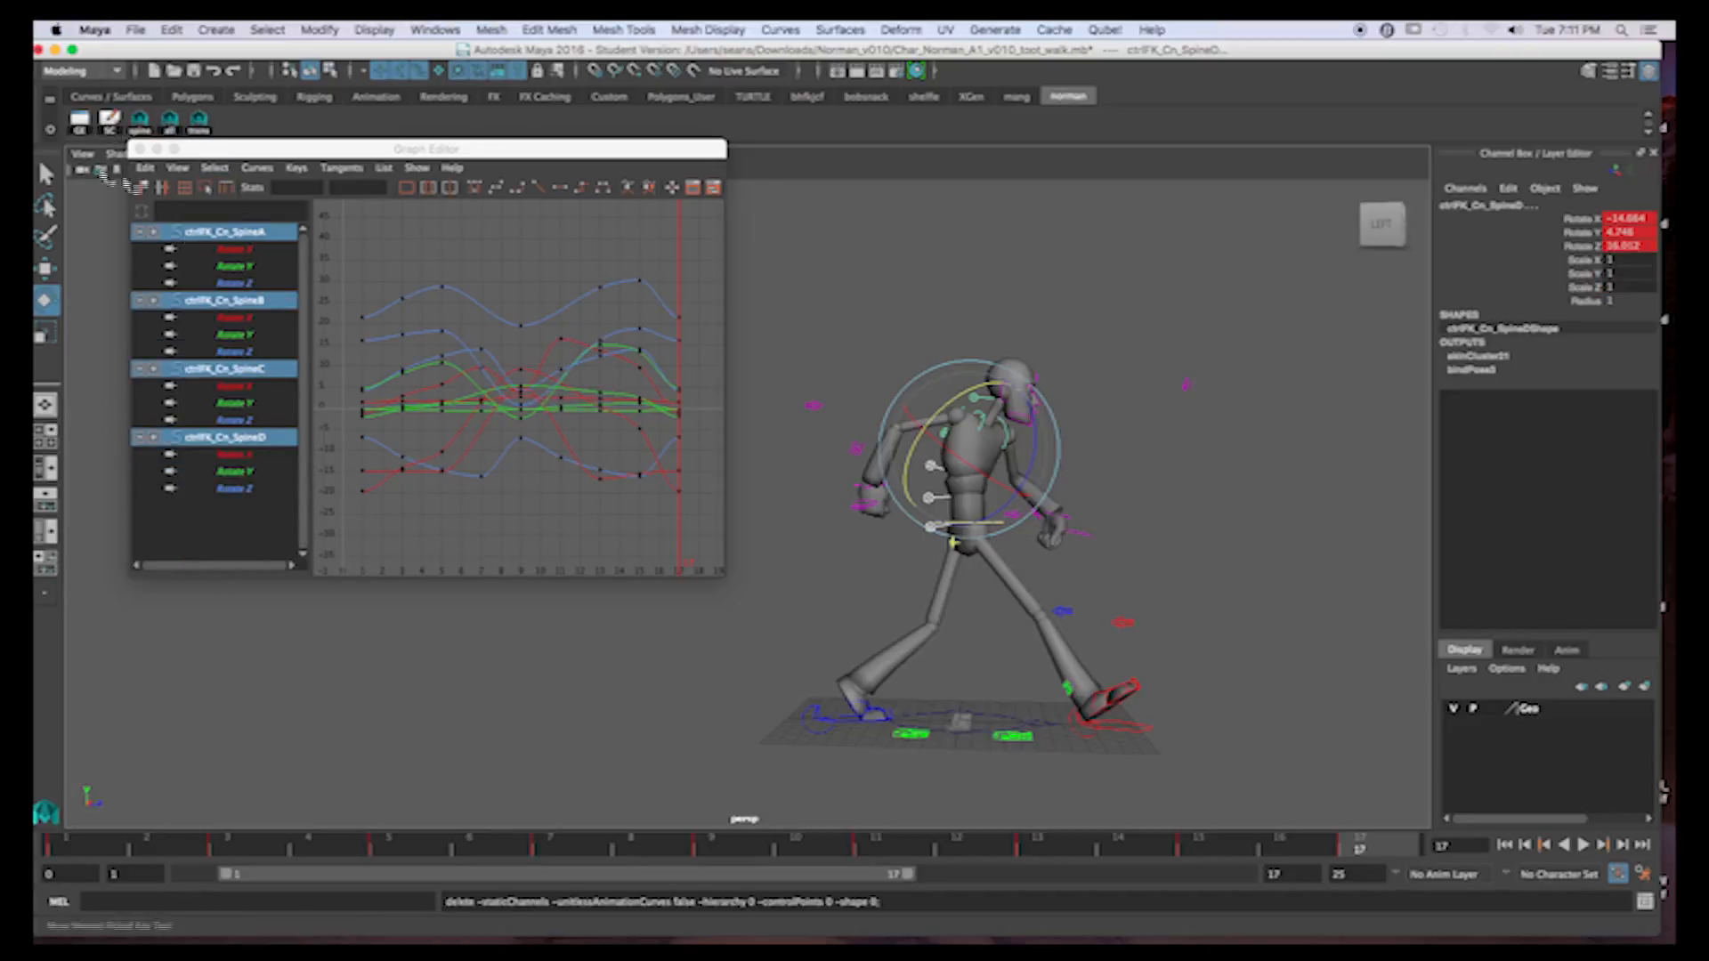
pyautogui.moveTo(444, 149); pyautogui.dragTo(411, 133)
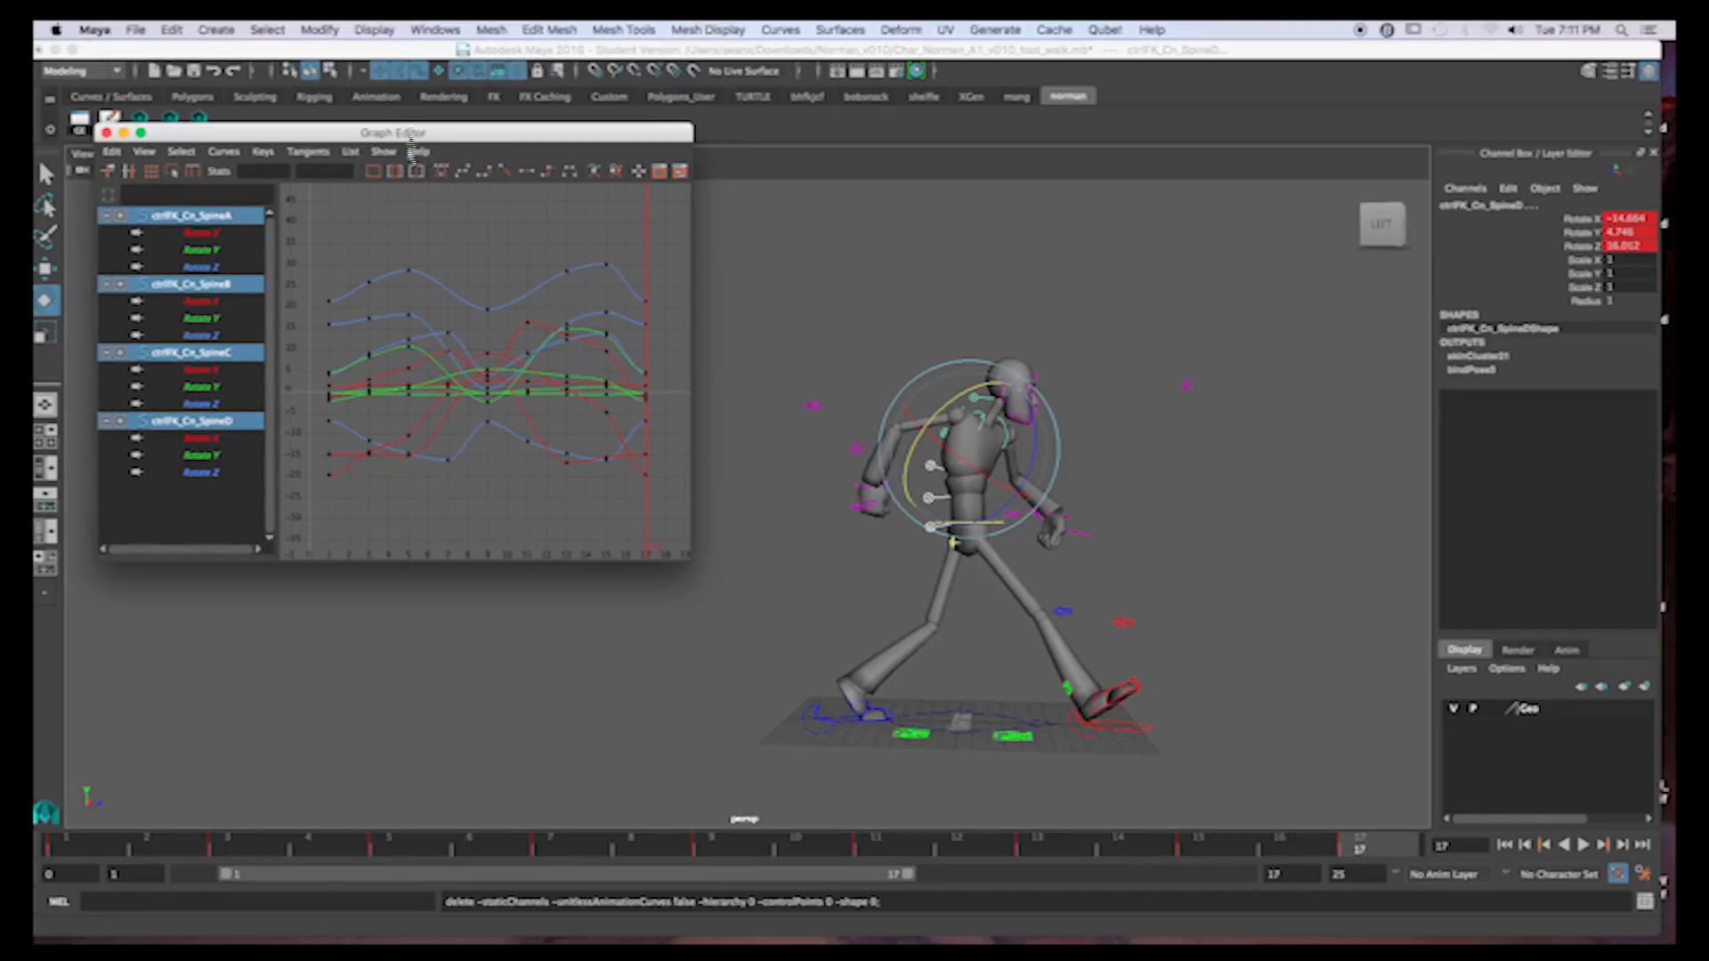
# Play the walk cycle from the side and compare the spine's poses at frames 1, 3, 5 and 9
pyautogui.hotkey('alt', 'v')
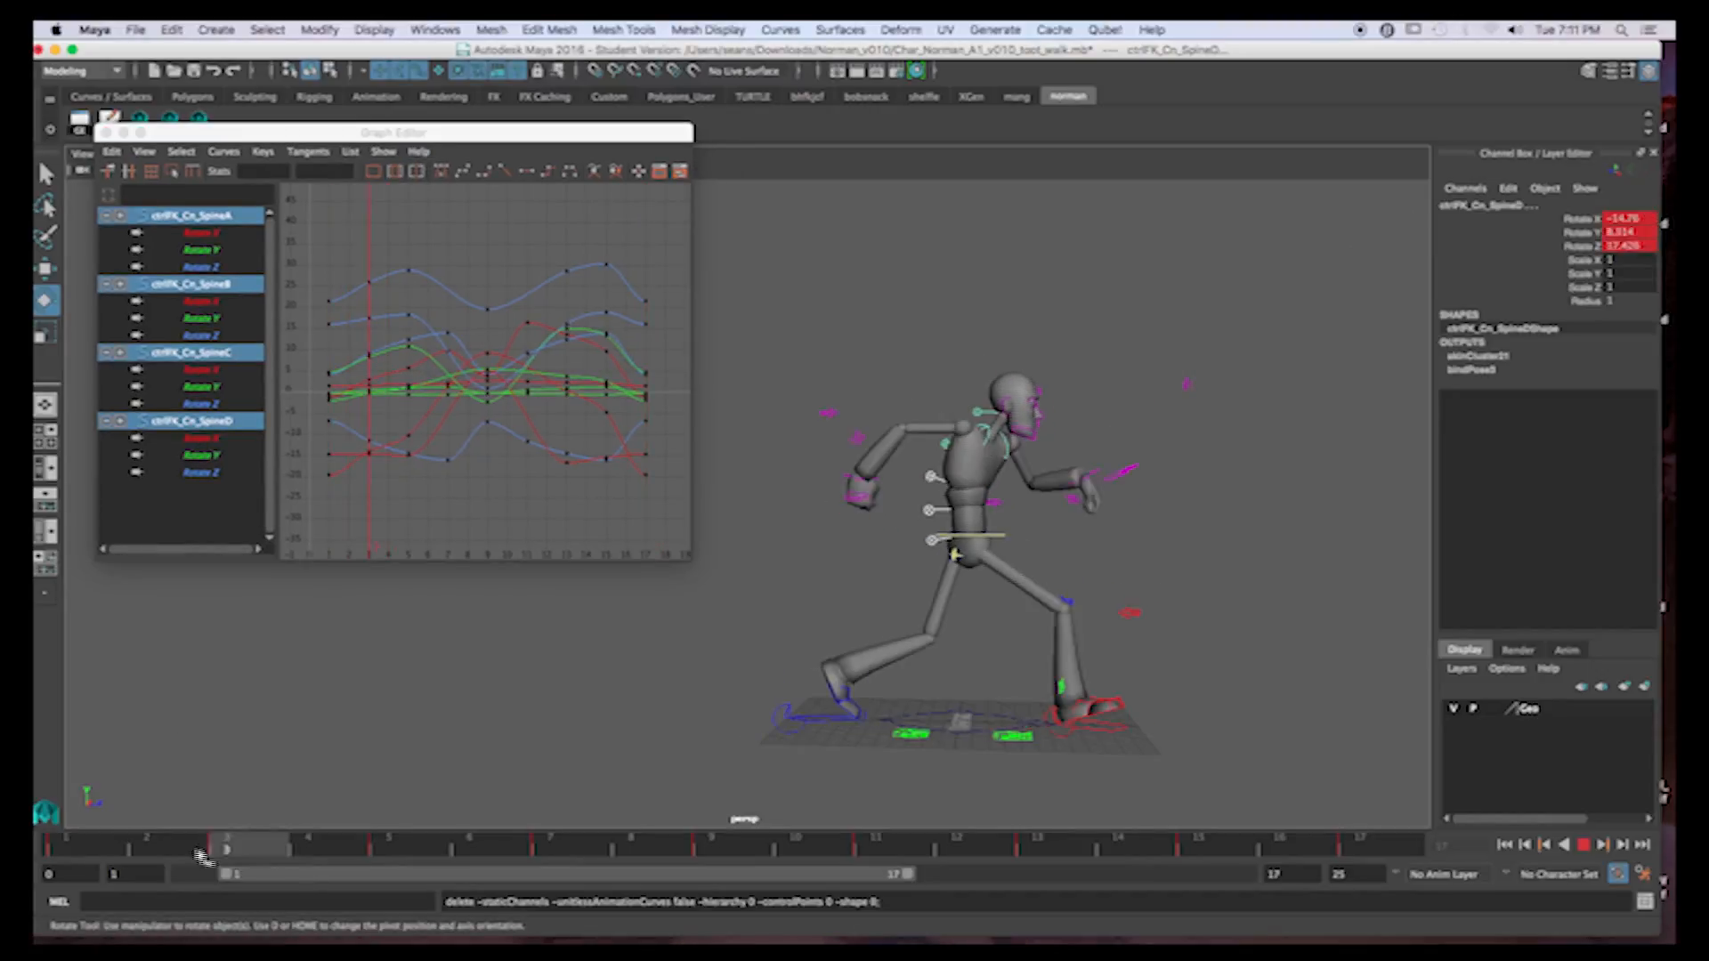
pyautogui.click(92, 852)
pyautogui.click(234, 851)
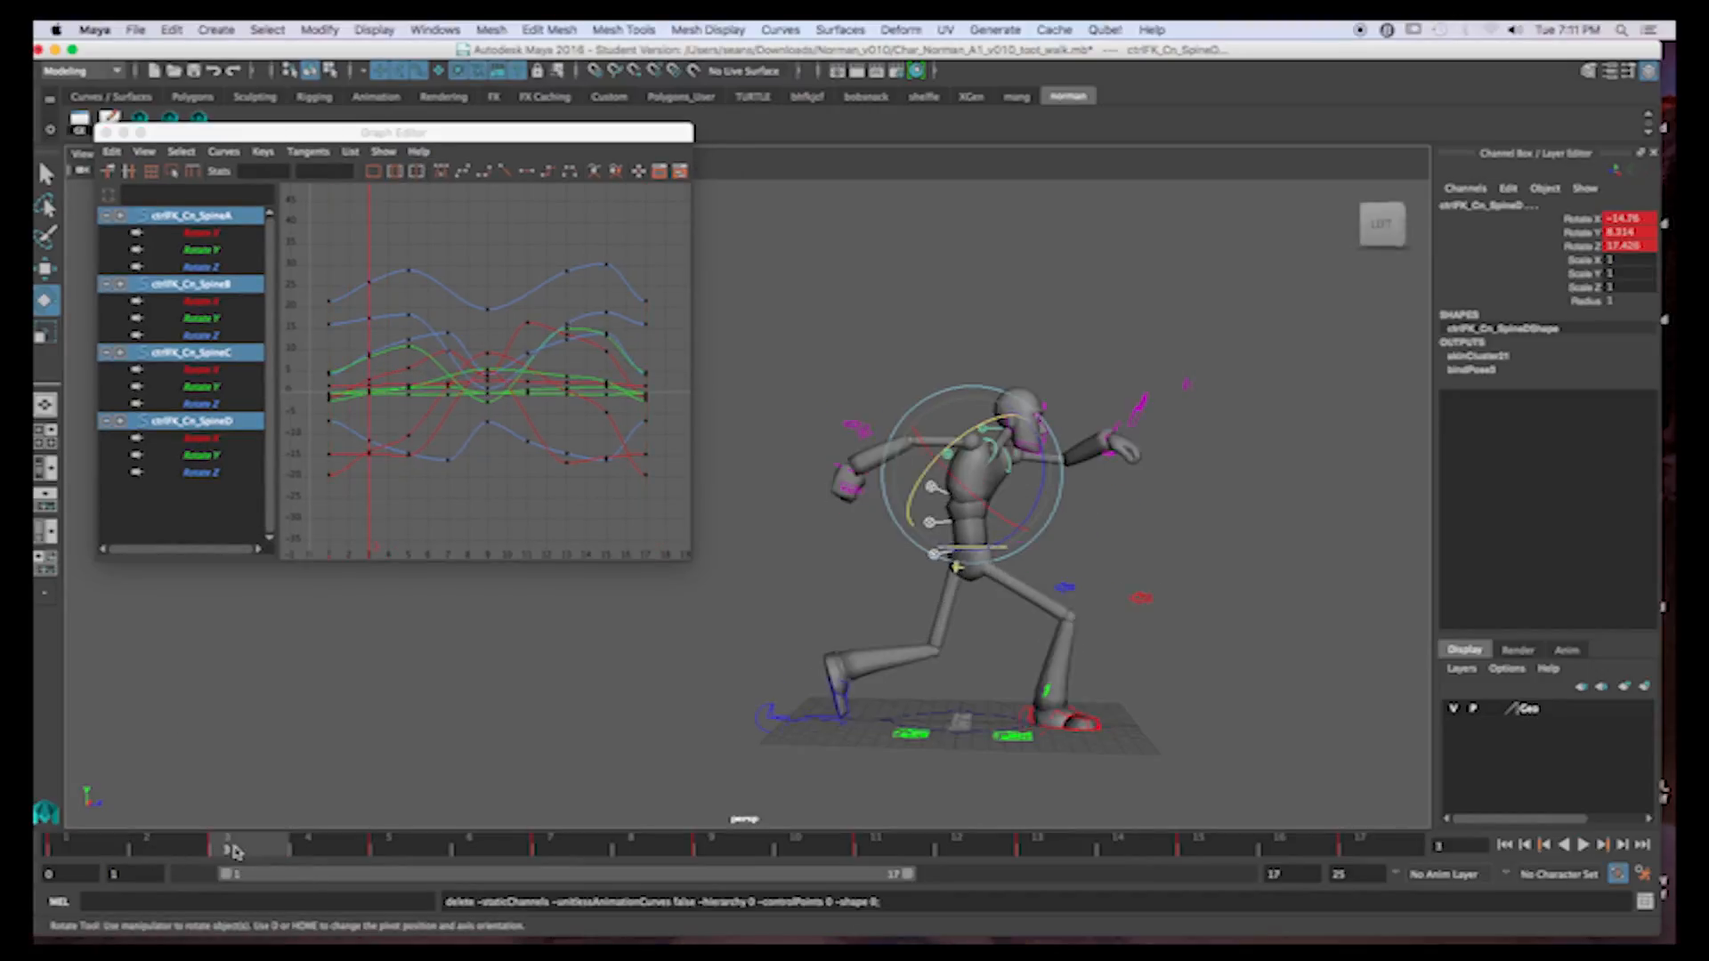
pyautogui.click(403, 852)
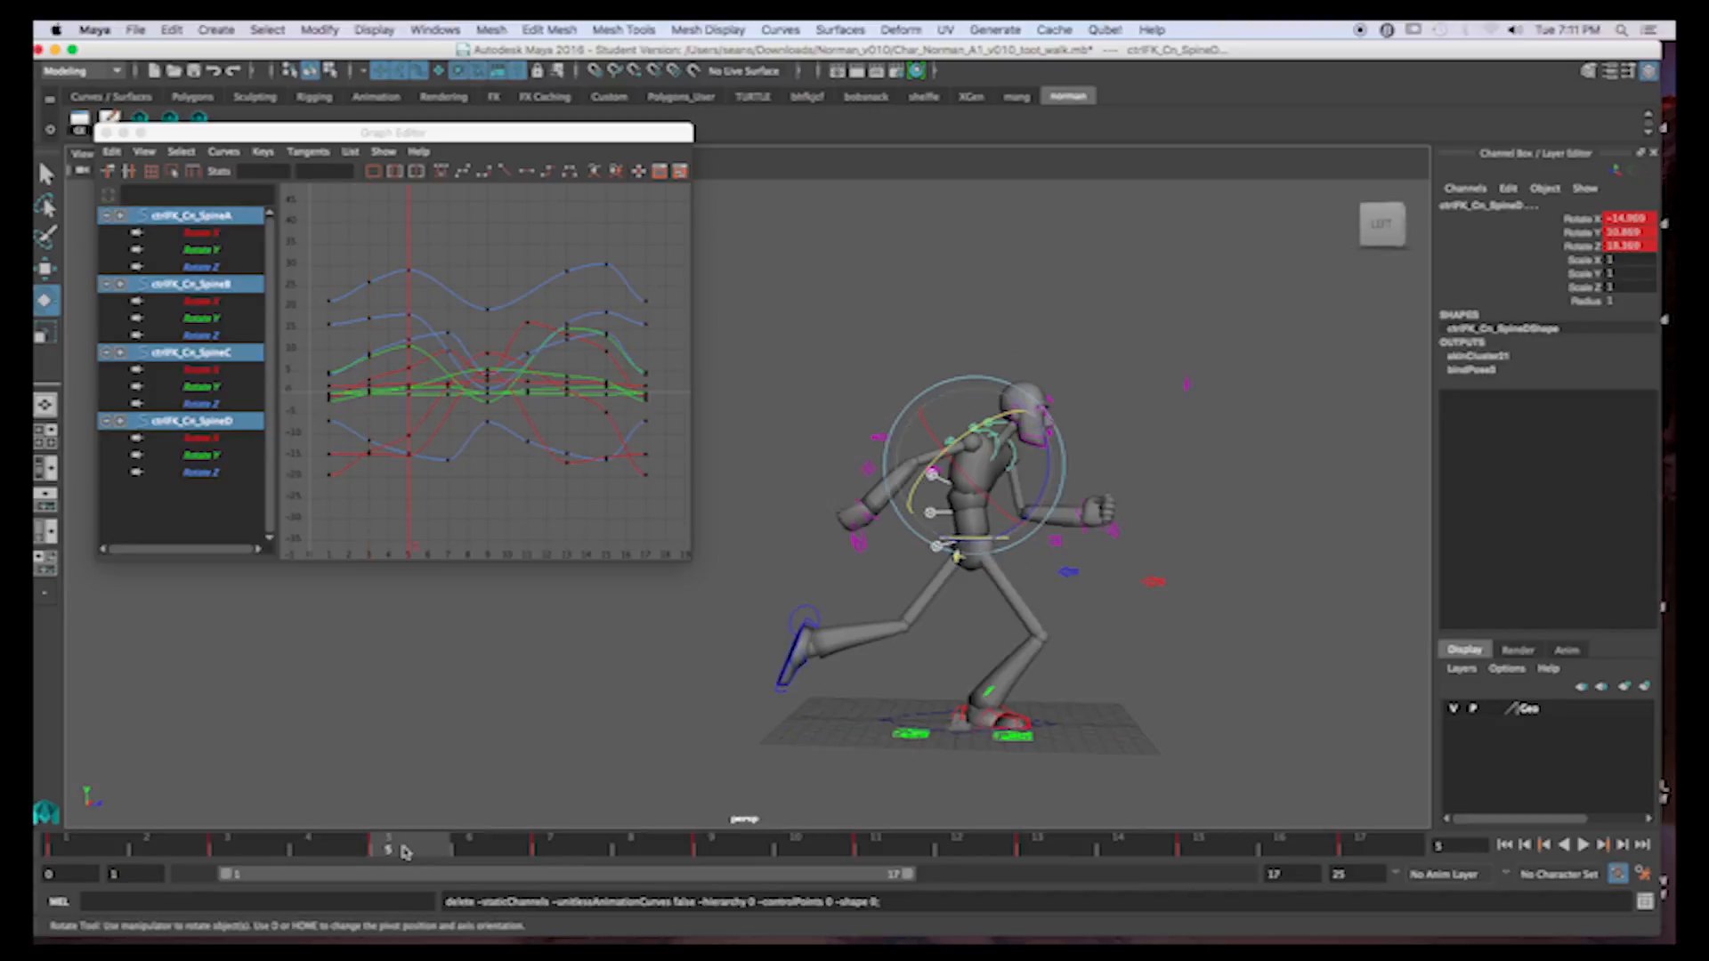
pyautogui.click(92, 848)
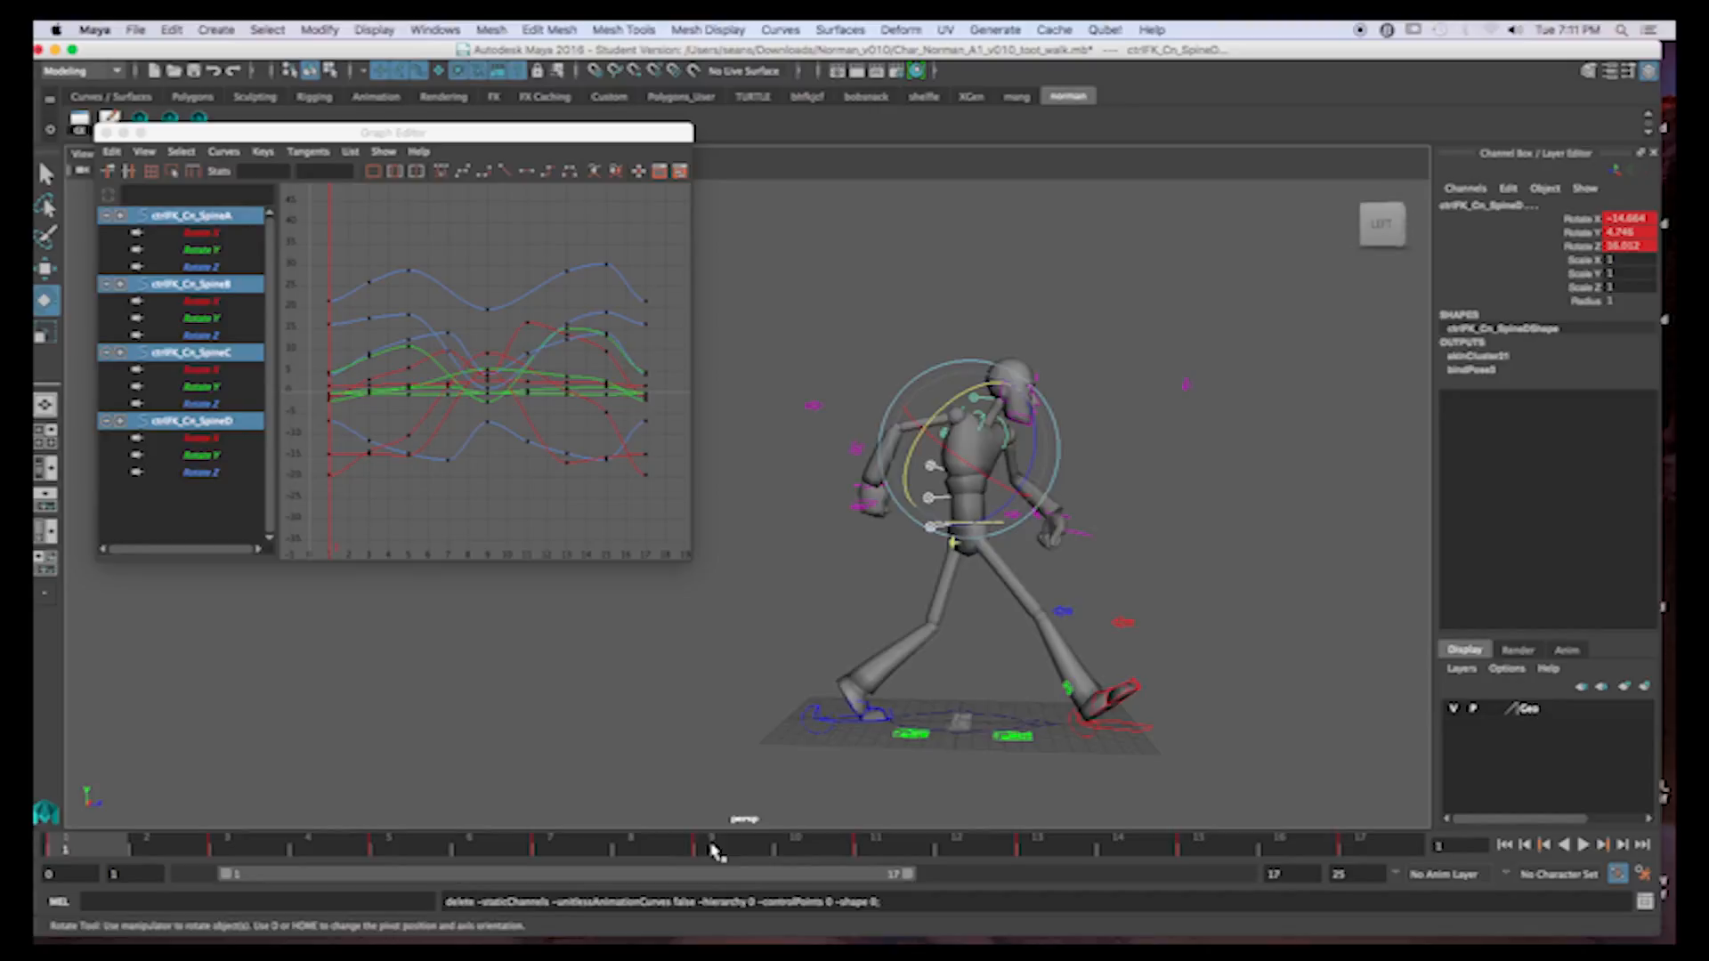
pyautogui.click(712, 848)
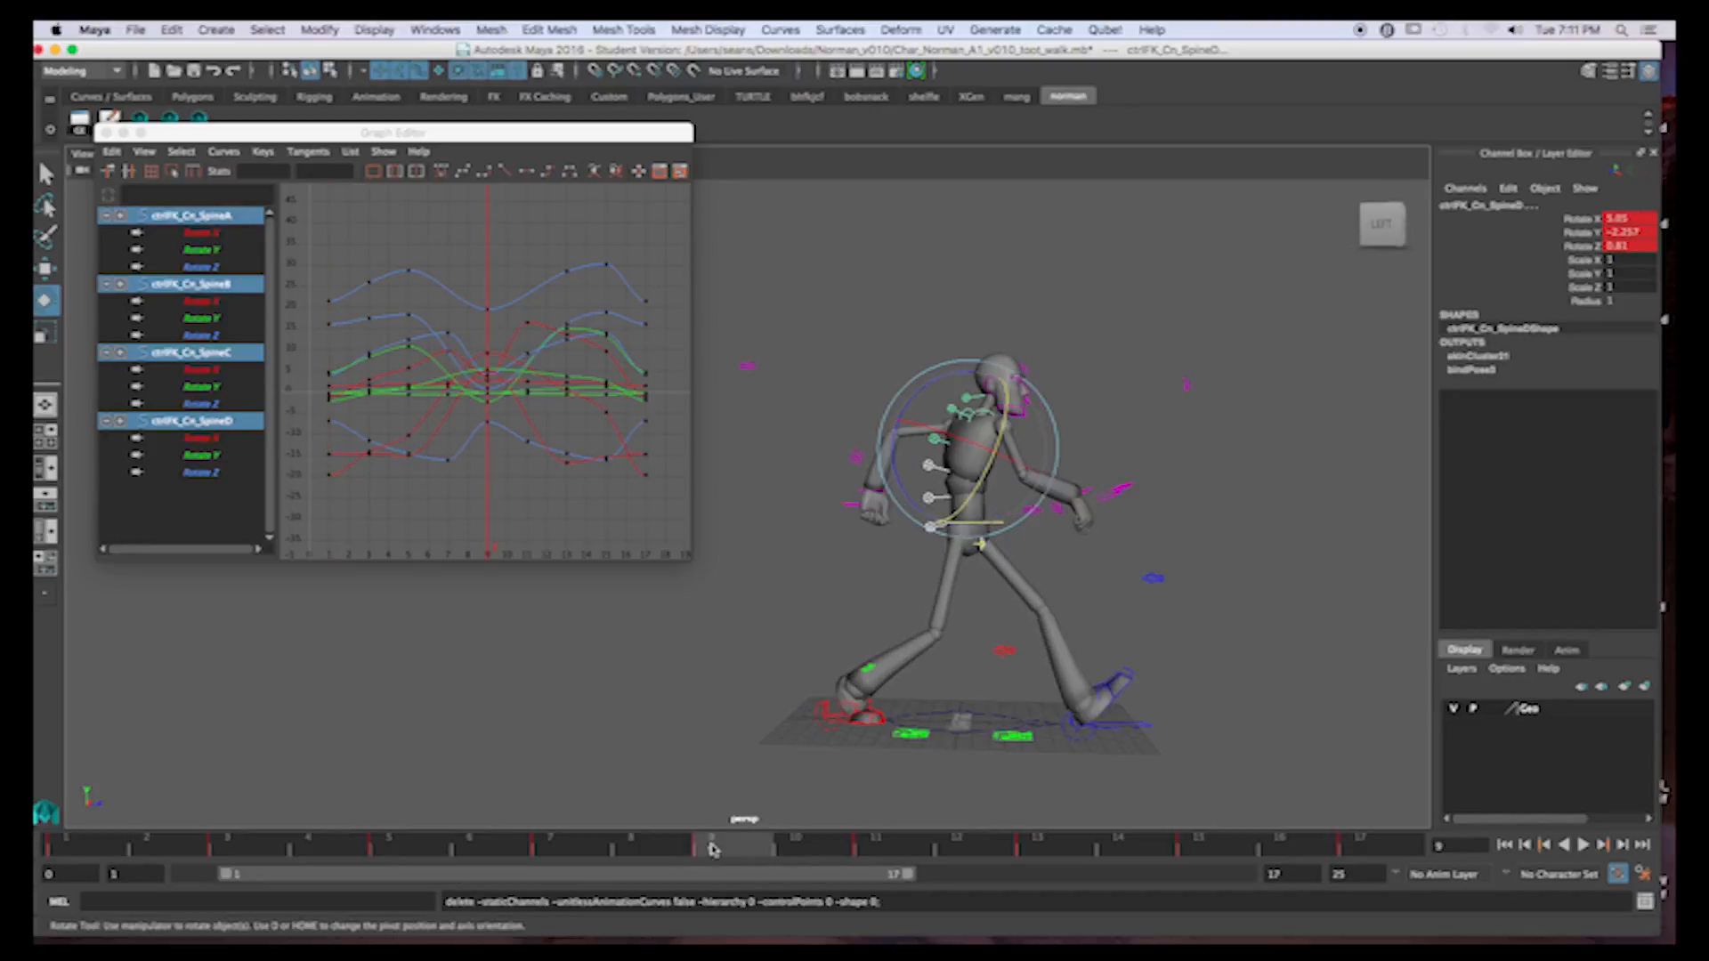
# Bend all four spine controls forward at frame 9, counter-rotate SpineA back to about -18.883 in Rotate Z, and key it
pyautogui.moveTo(1060, 430); pyautogui.dragTo(1065, 444)
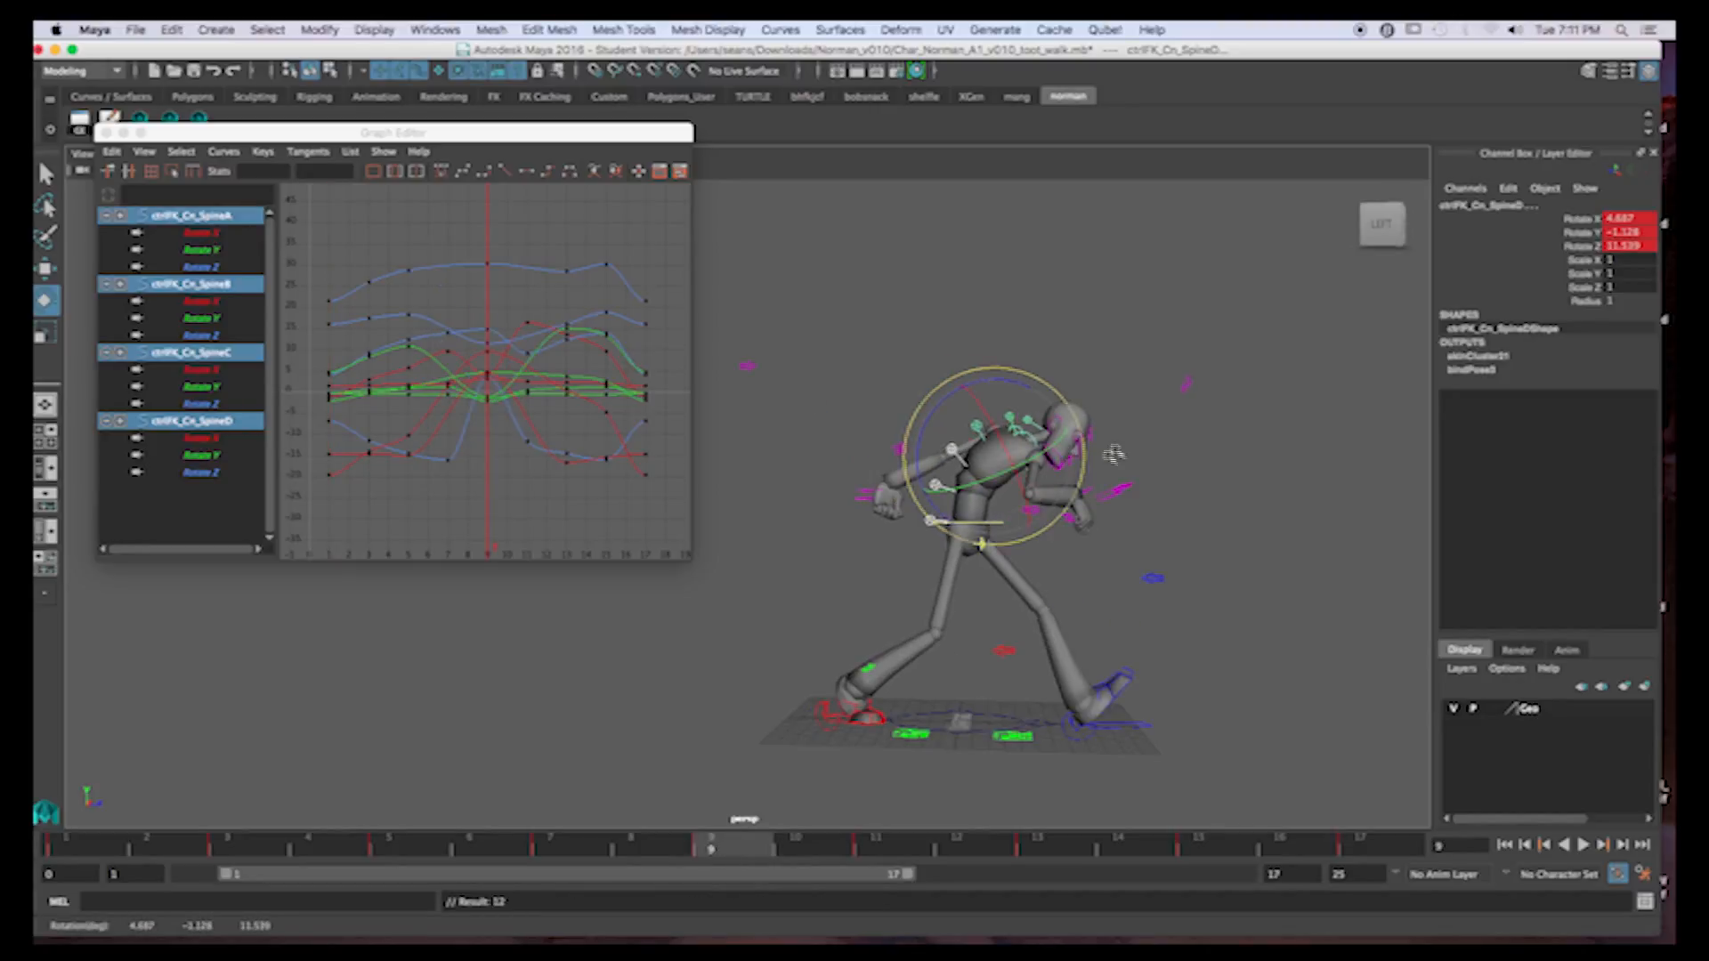
pyautogui.click(1136, 415)
pyautogui.click(930, 521)
pyautogui.moveTo(1031, 459); pyautogui.dragTo(1004, 420)
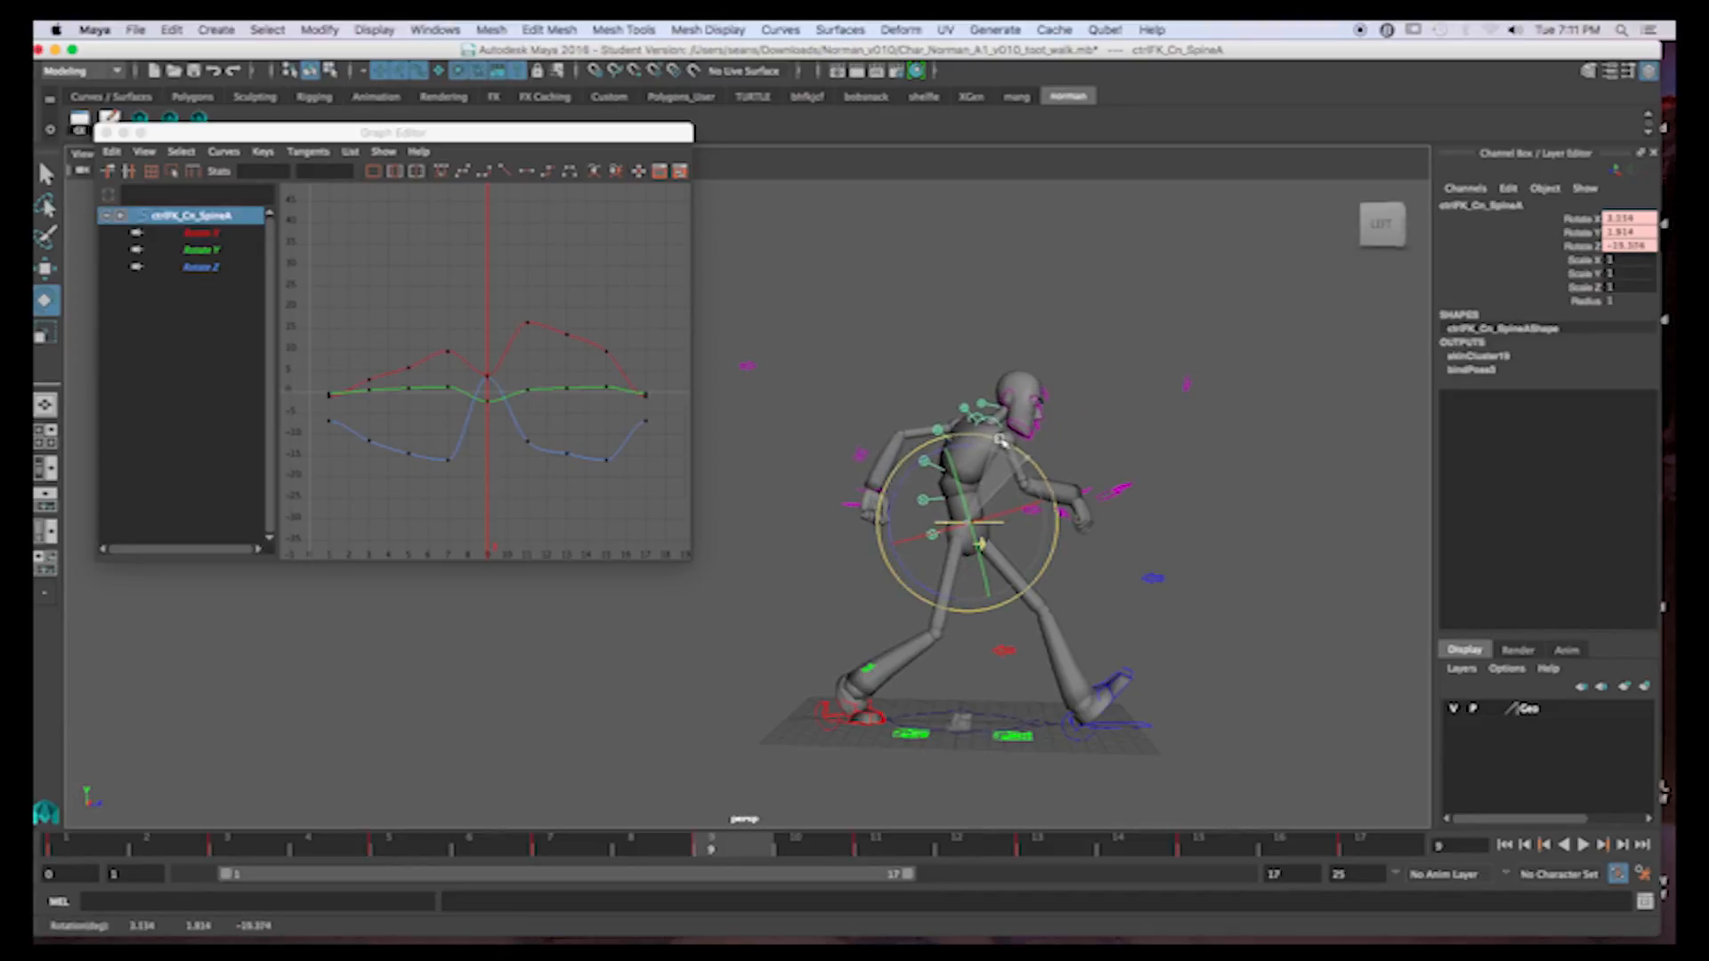
pyautogui.press('s')
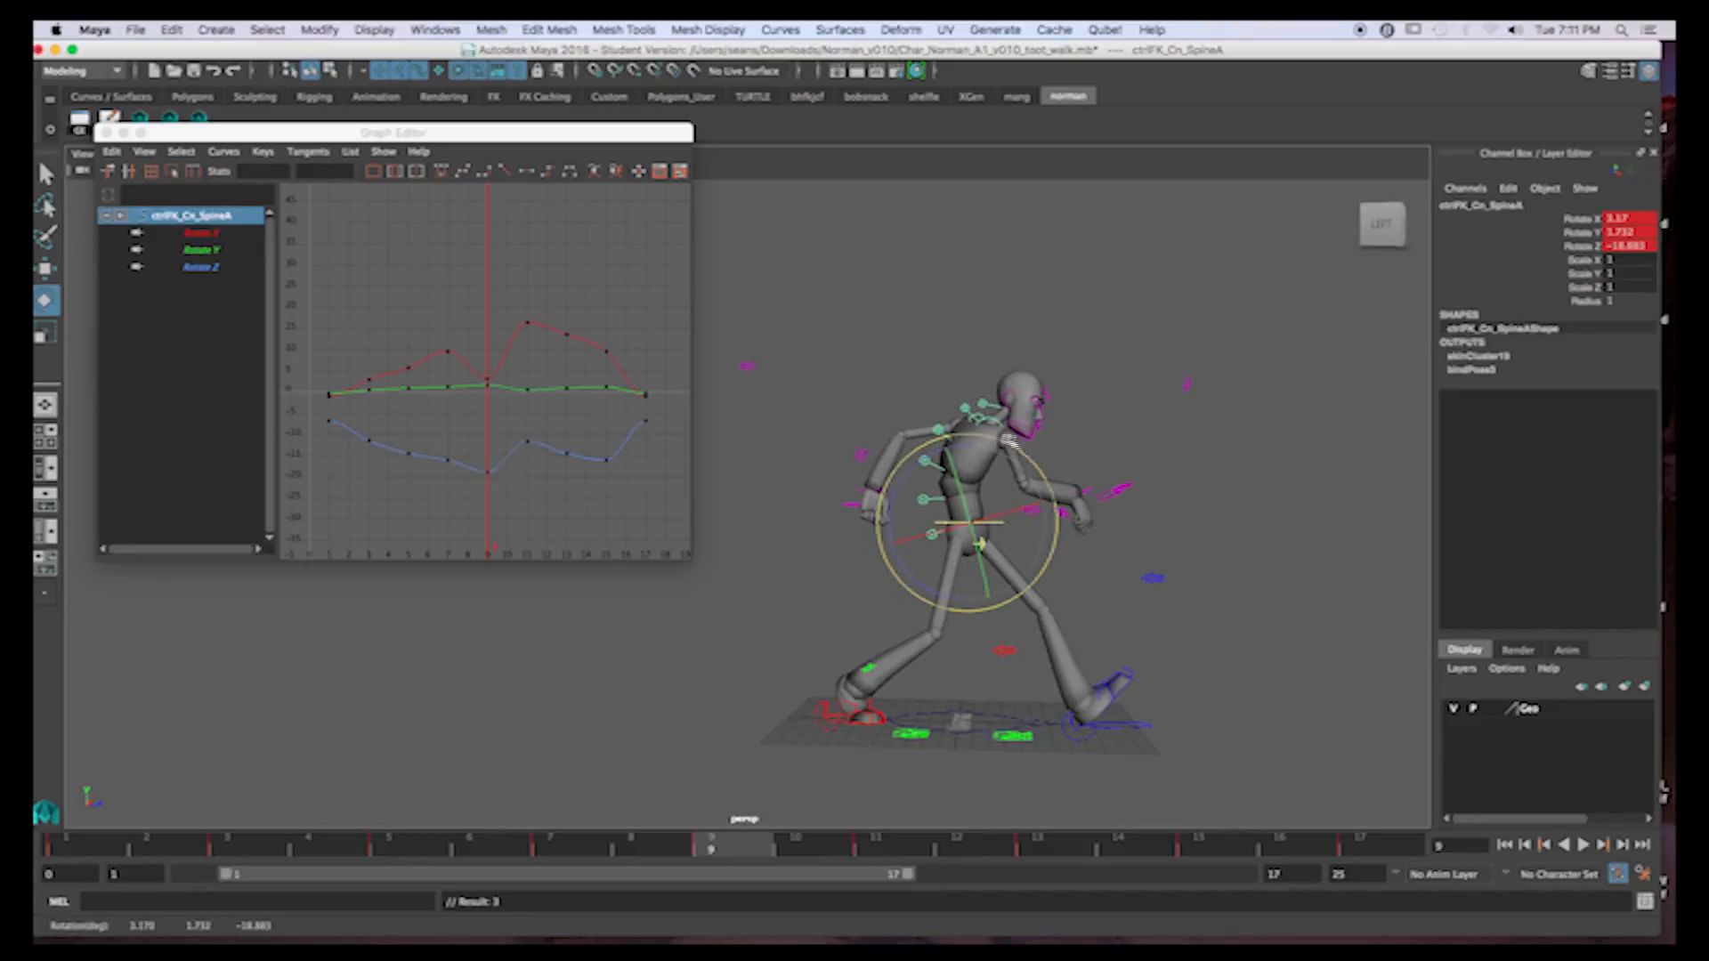
# Bend all four spine controls forward together at frame 1, bringing SpineD's Rotate Z to about 25.852
pyautogui.click(98, 848)
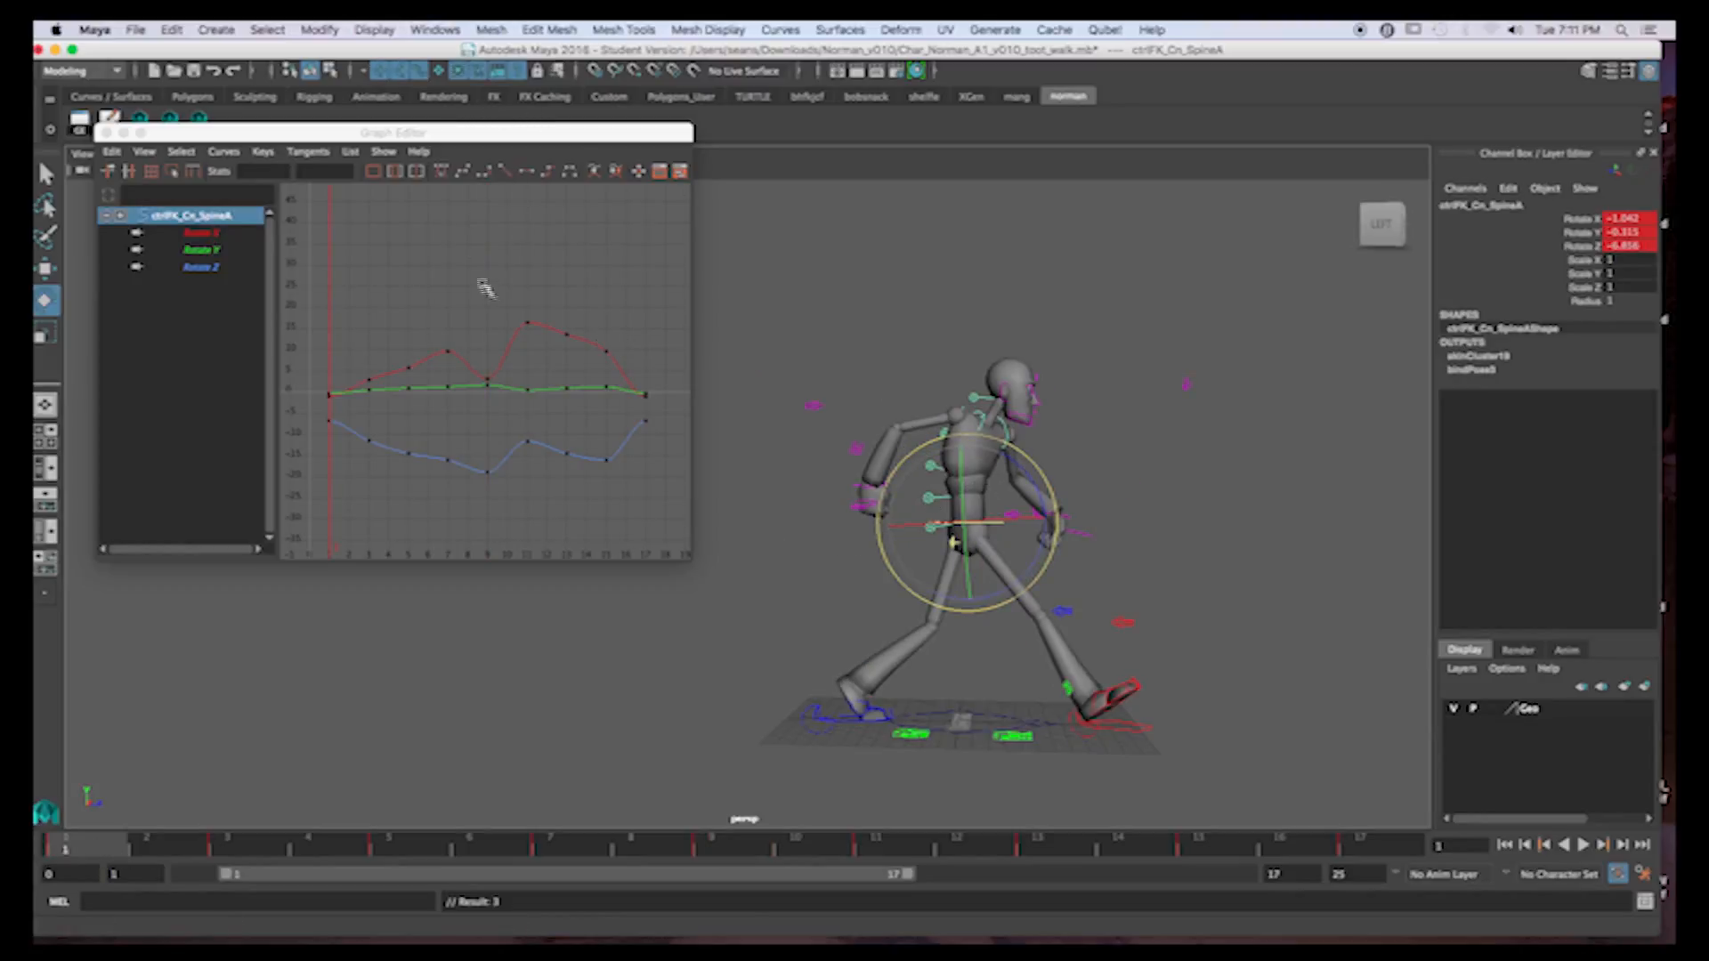
pyautogui.moveTo(438, 133); pyautogui.dragTo(434, 164)
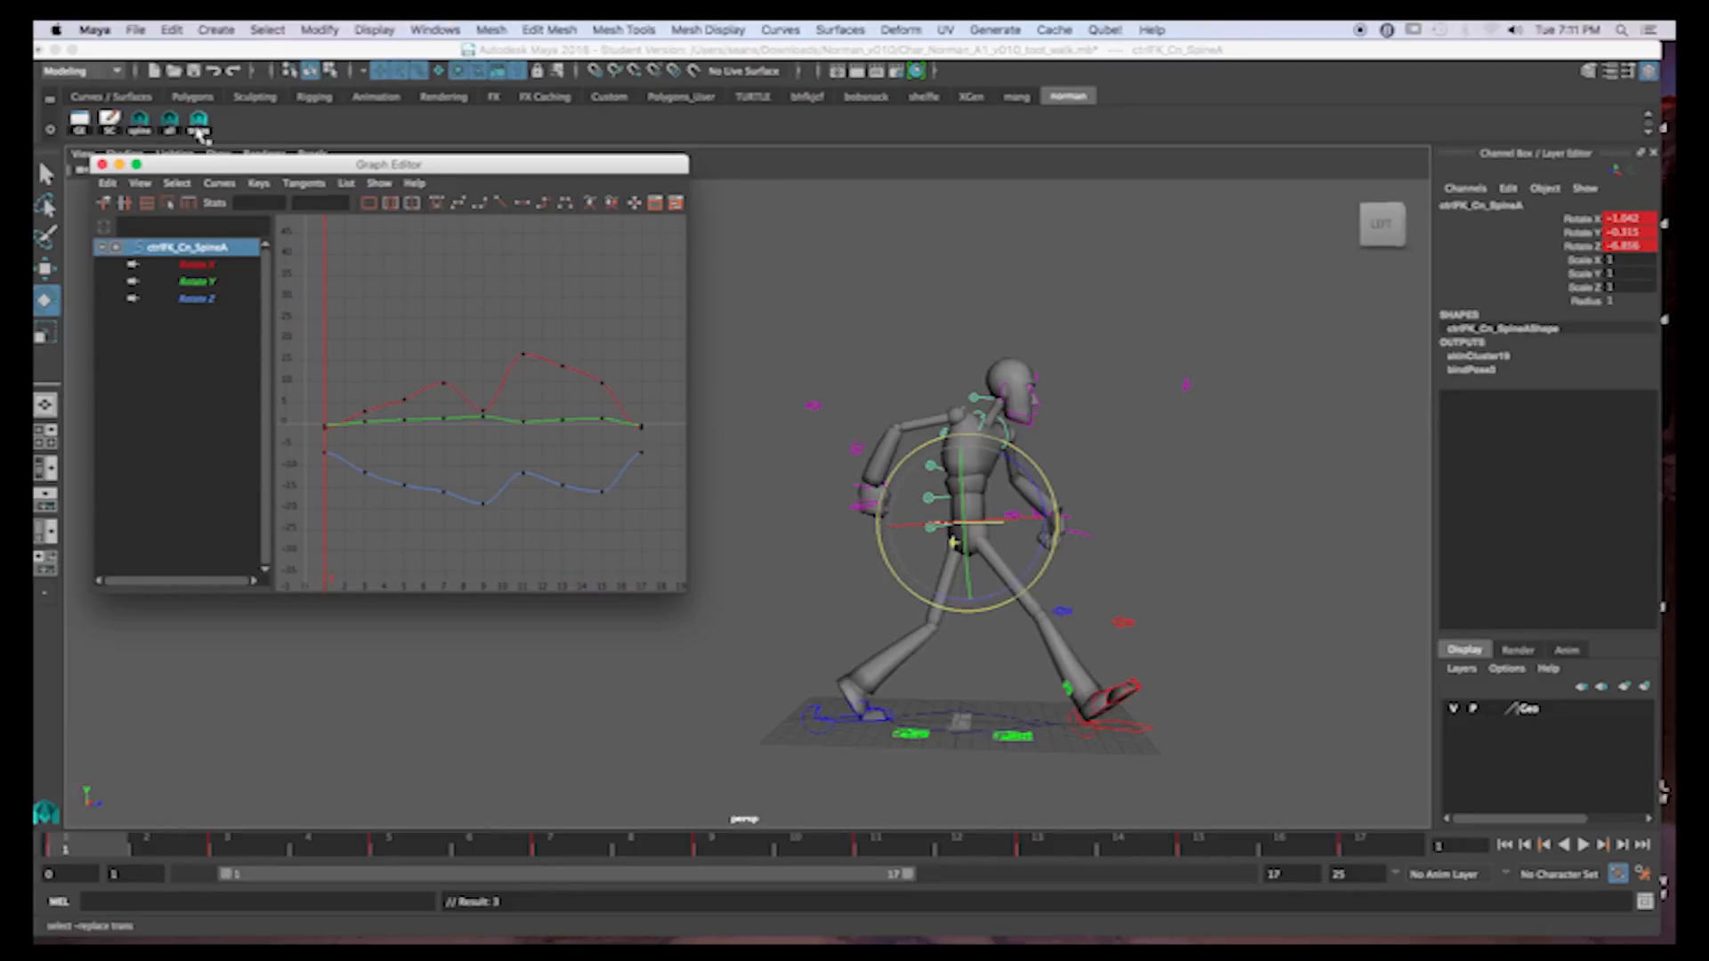
pyautogui.click(139, 121)
pyautogui.moveTo(1053, 434); pyautogui.dragTo(1057, 444)
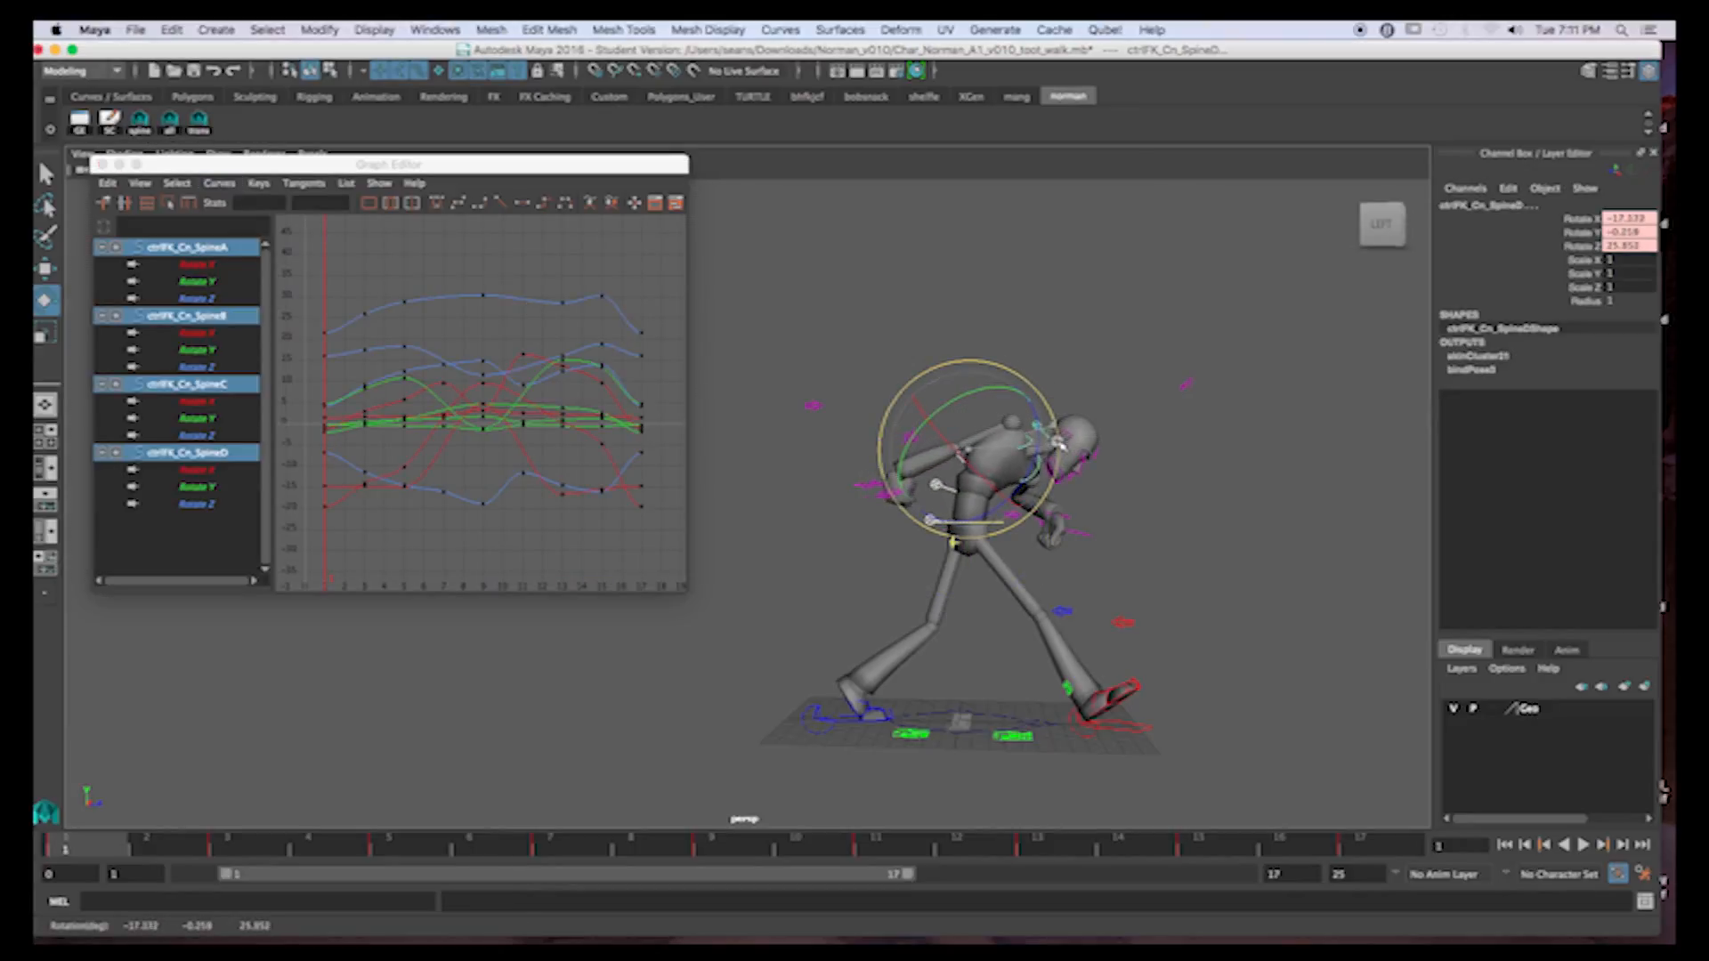
# Rotate SpineA back to about -18.093 in Rotate Z at frame 1, key it, and copy its pose to frame 17
pyautogui.click(953, 523)
pyautogui.click(932, 518)
pyautogui.moveTo(1053, 487)
pyautogui.mouseDown()
pyautogui.moveTo(1020, 456)
pyautogui.moveTo(1034, 460)
pyautogui.mouseUp()
pyautogui.press('s')
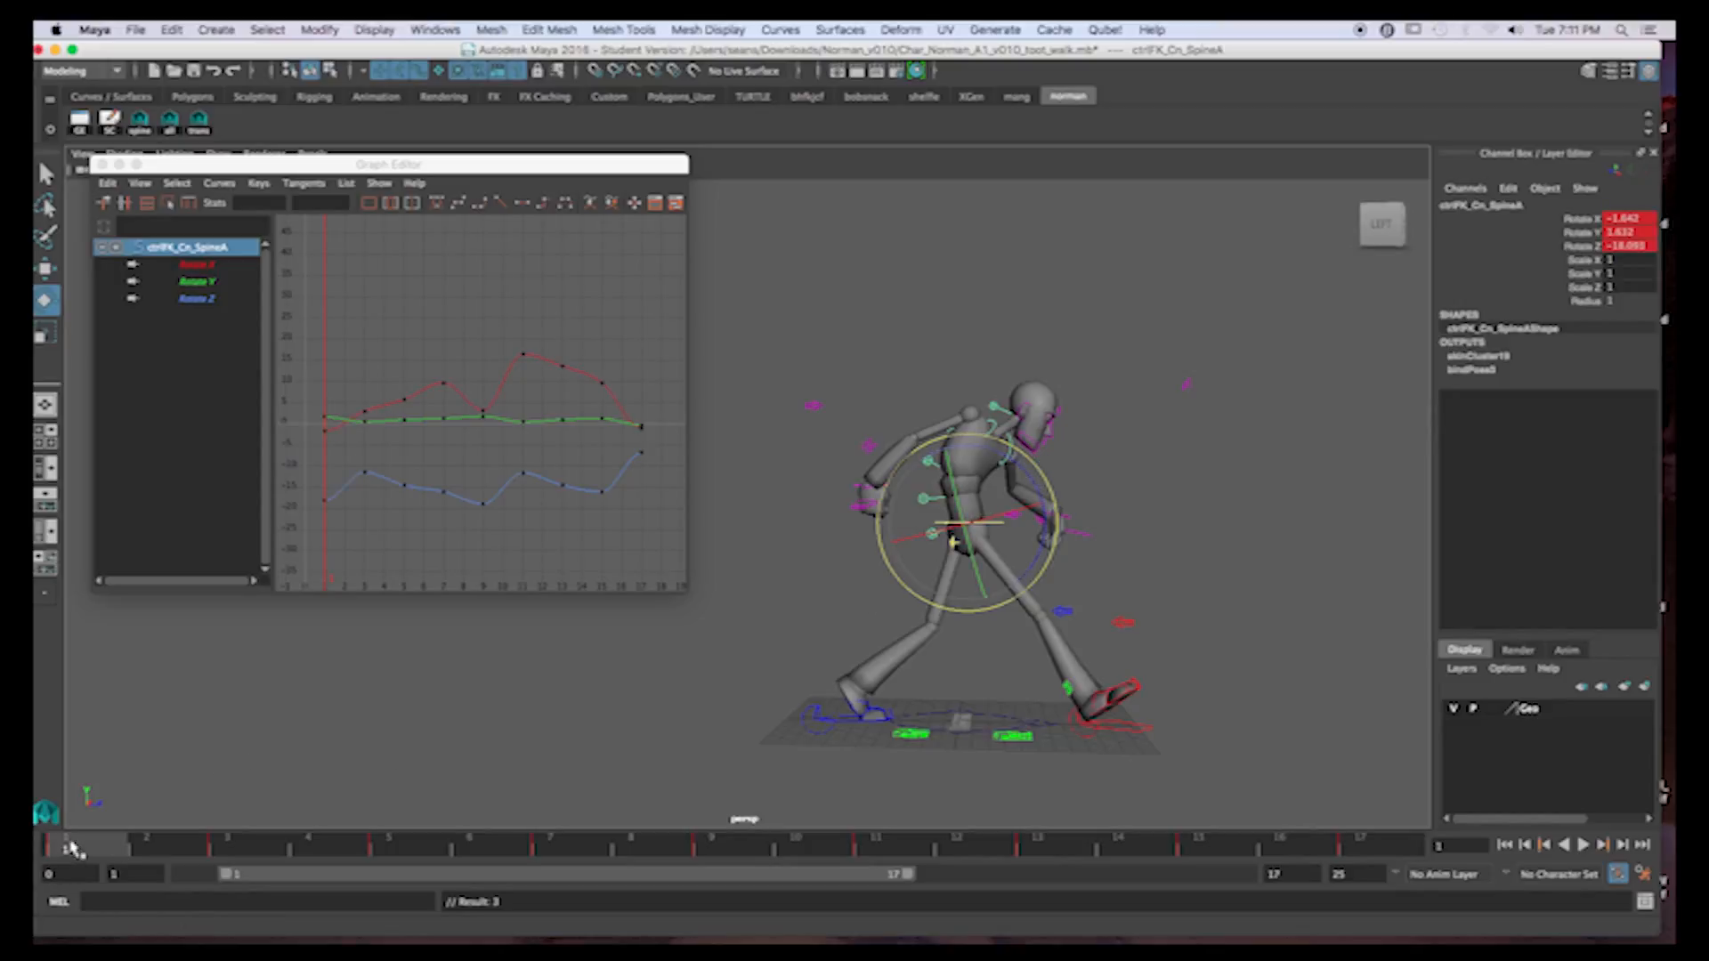
pyautogui.moveTo(72, 847); pyautogui.dragTo(1352, 850)
pyautogui.press('s')
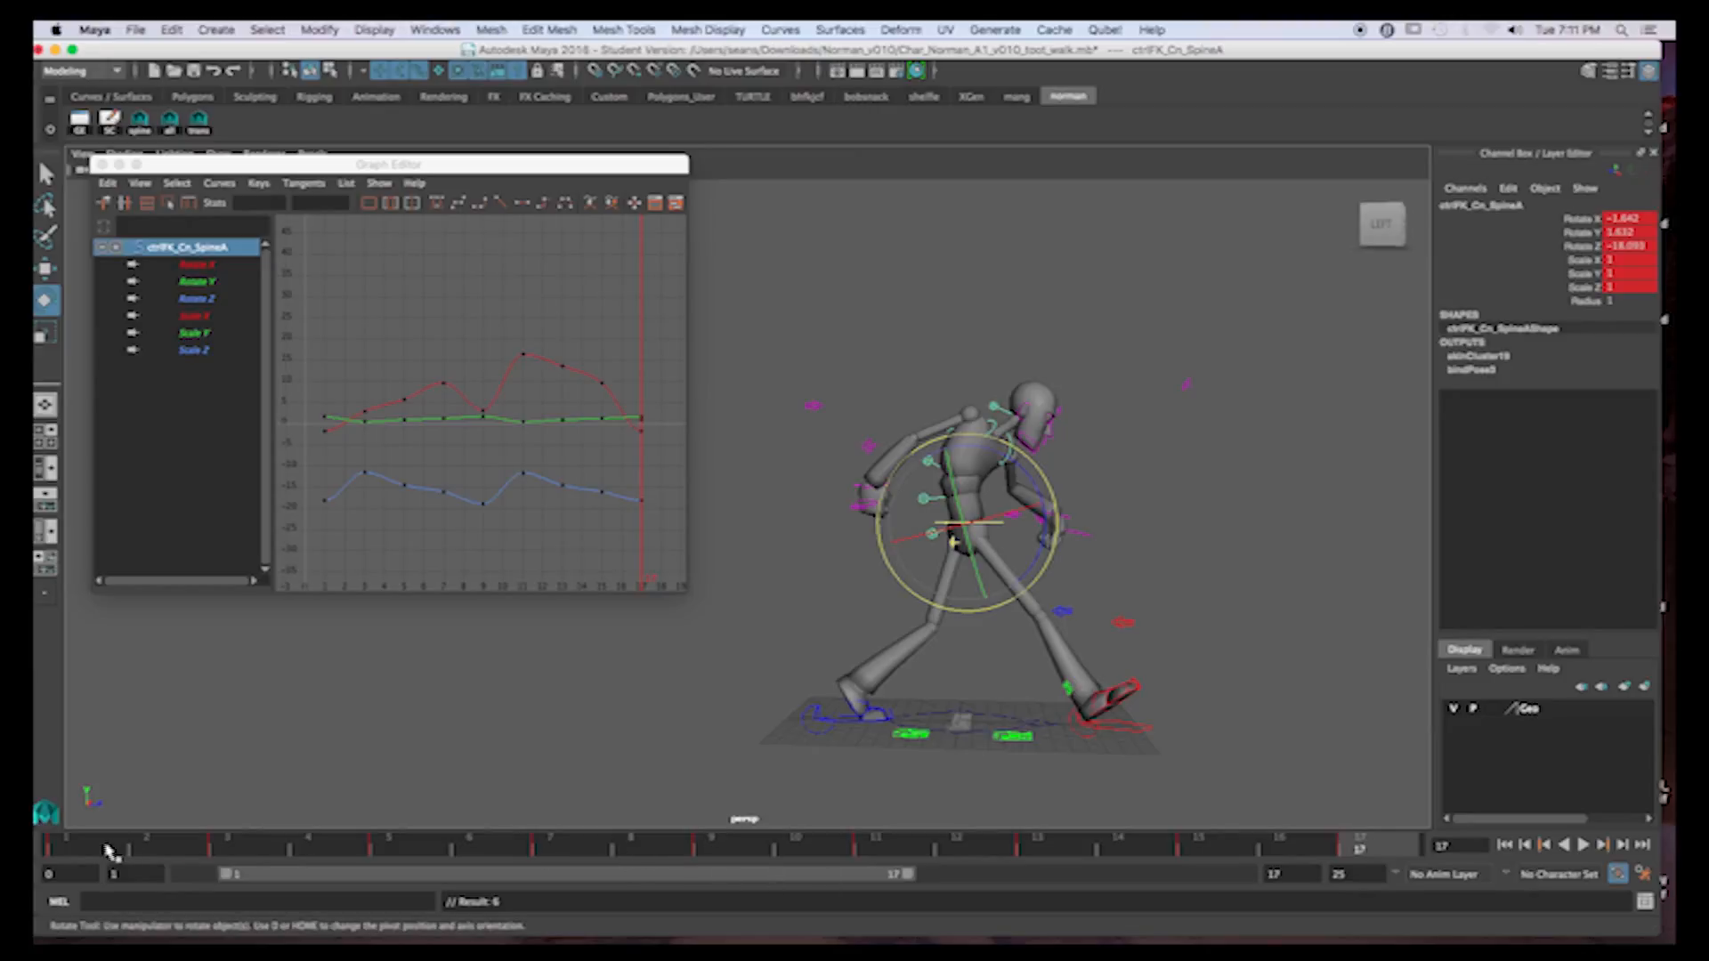
# Compare the torso's pose at frames 1, 9 and 17, and retry copying SpineA's frame 1 pose to frame 17
pyautogui.click(105, 846)
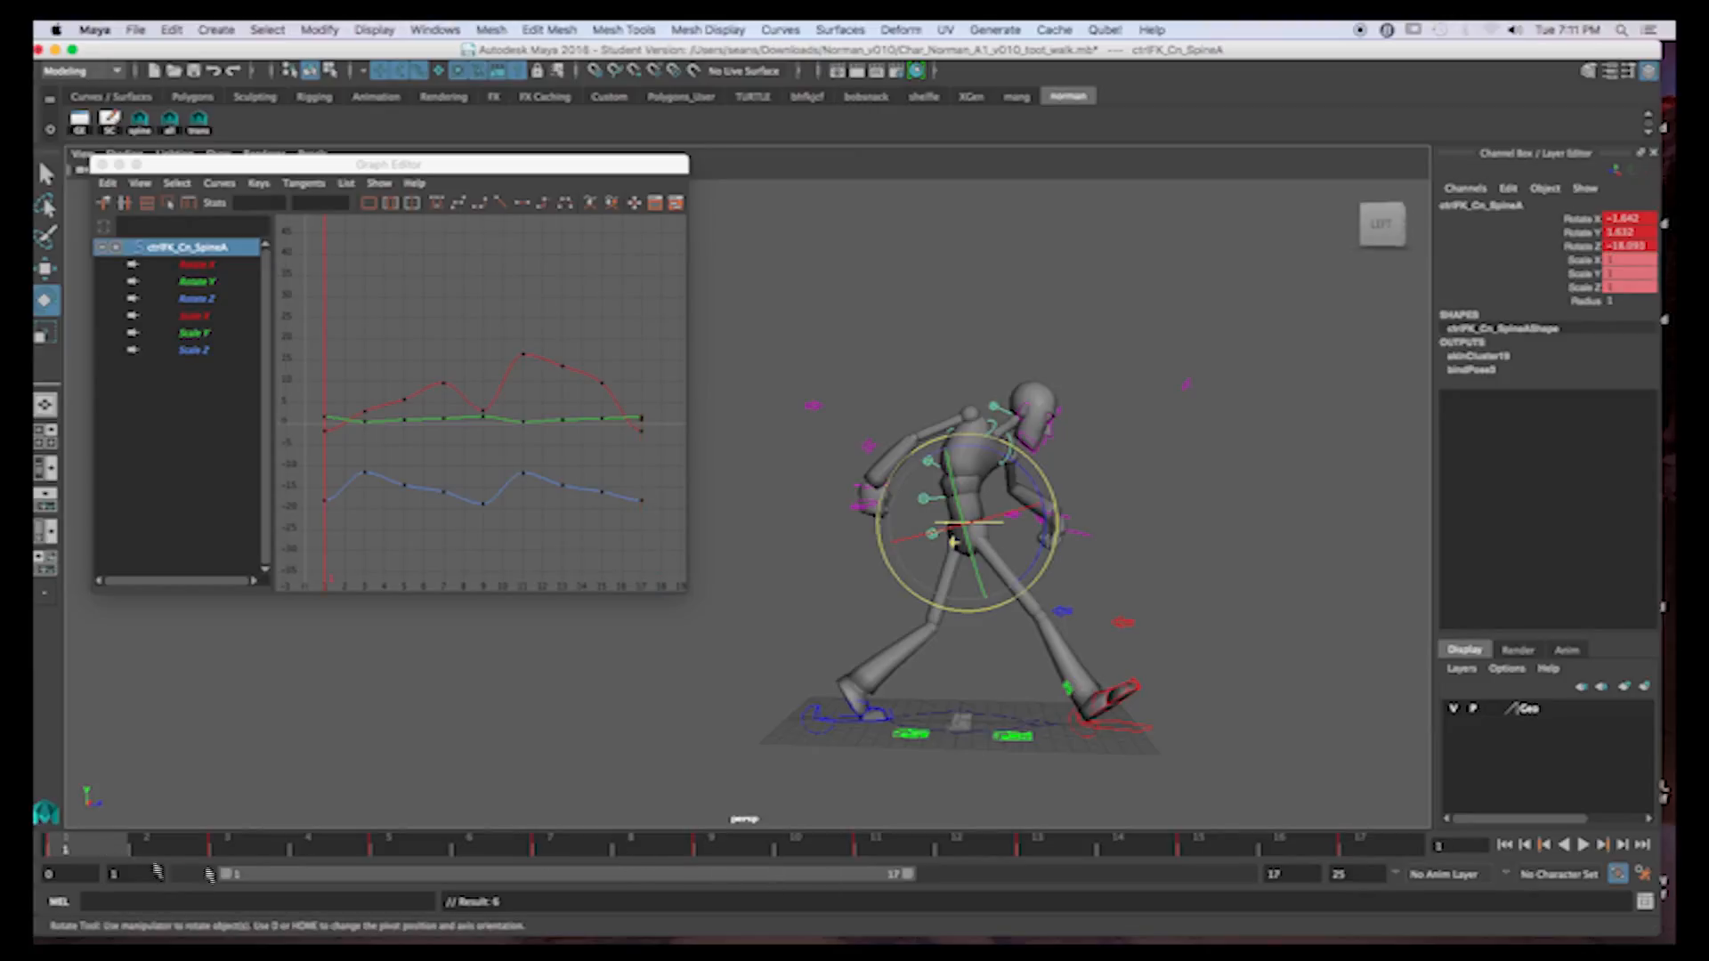
pyautogui.click(711, 845)
pyautogui.click(1393, 847)
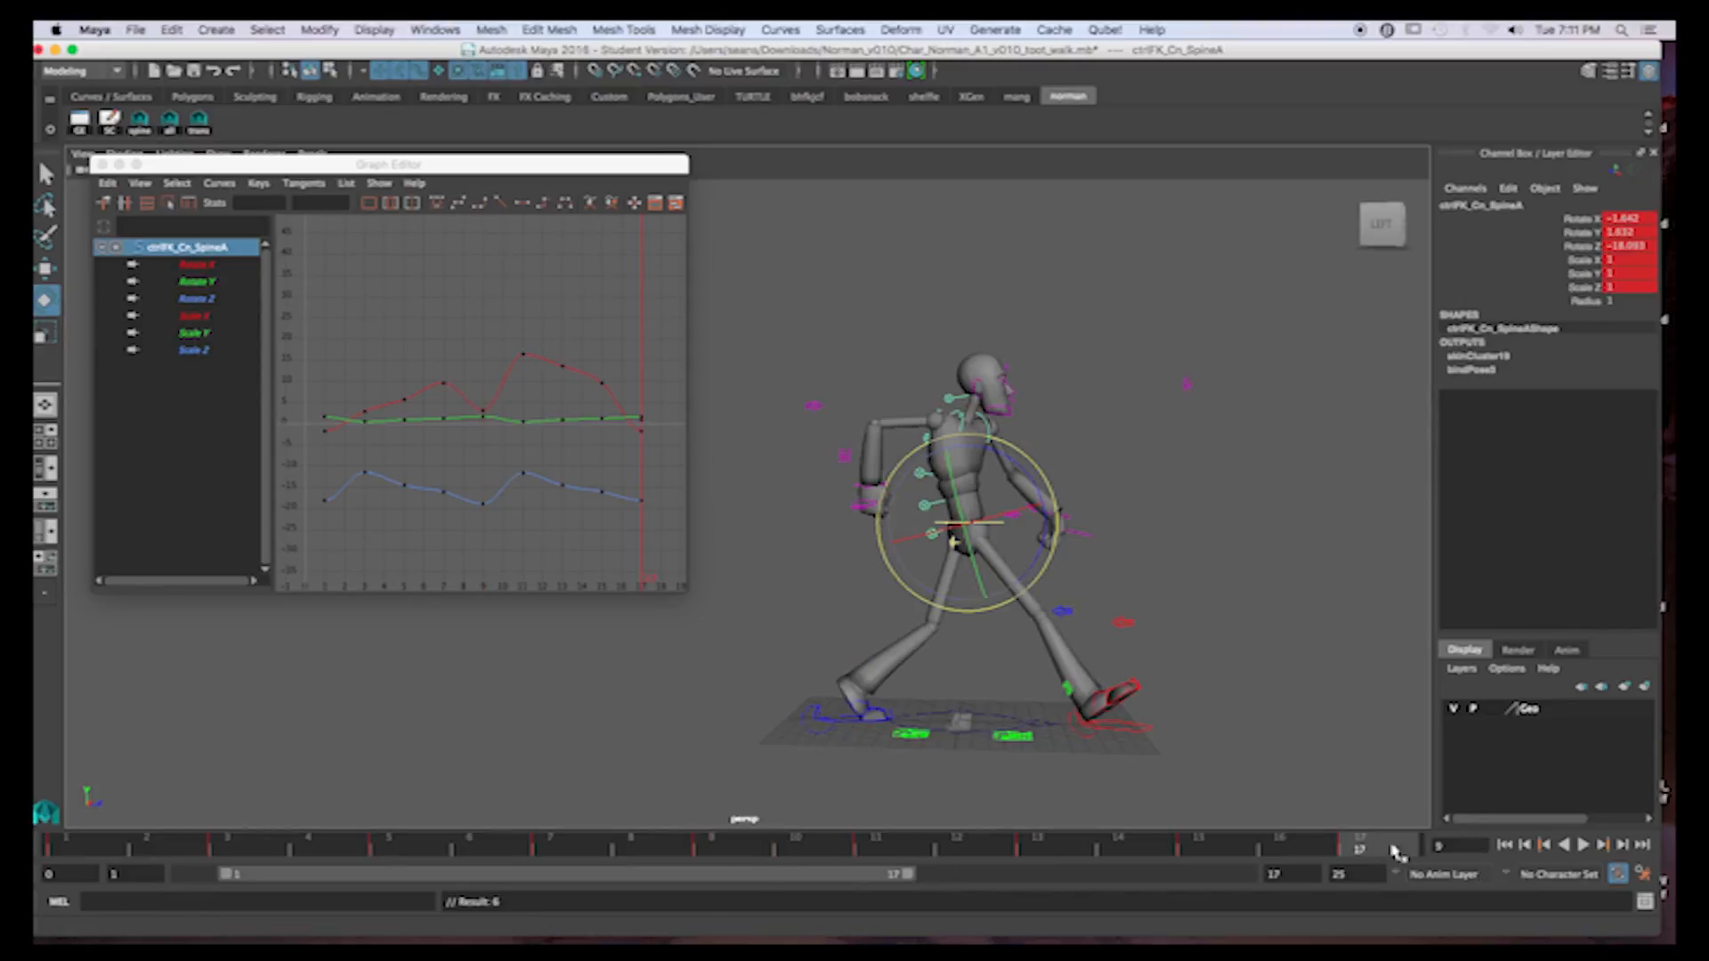
pyautogui.click(85, 847)
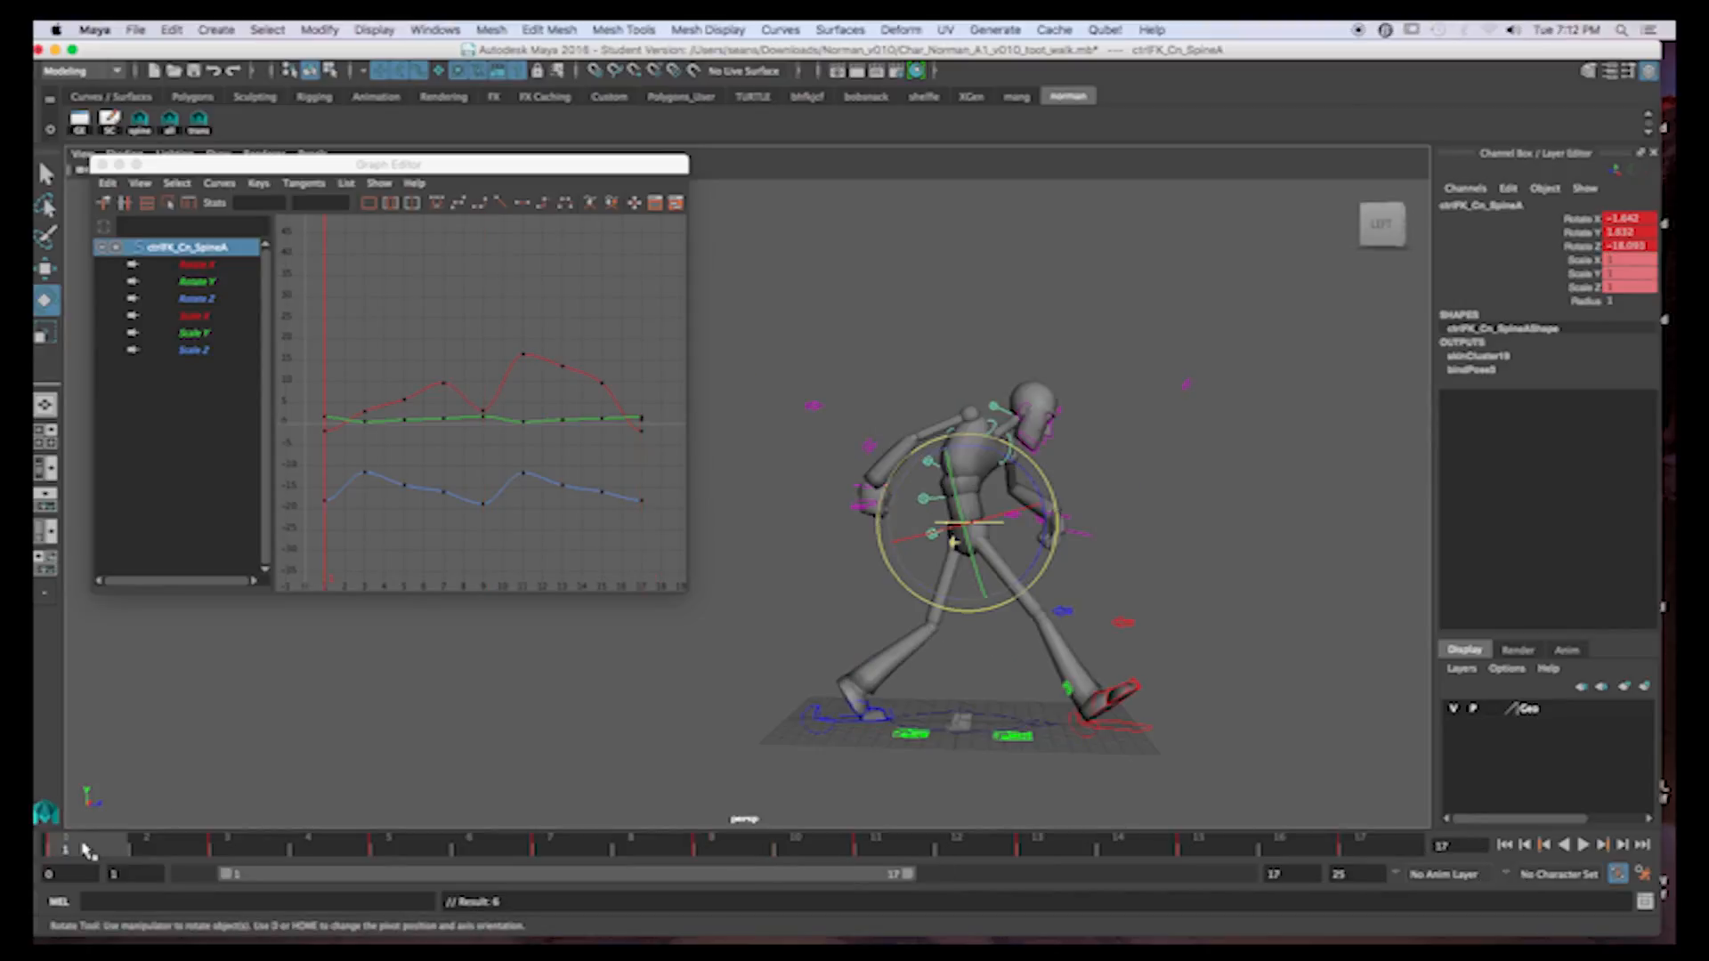
pyautogui.moveTo(78, 852); pyautogui.dragTo(1350, 826)
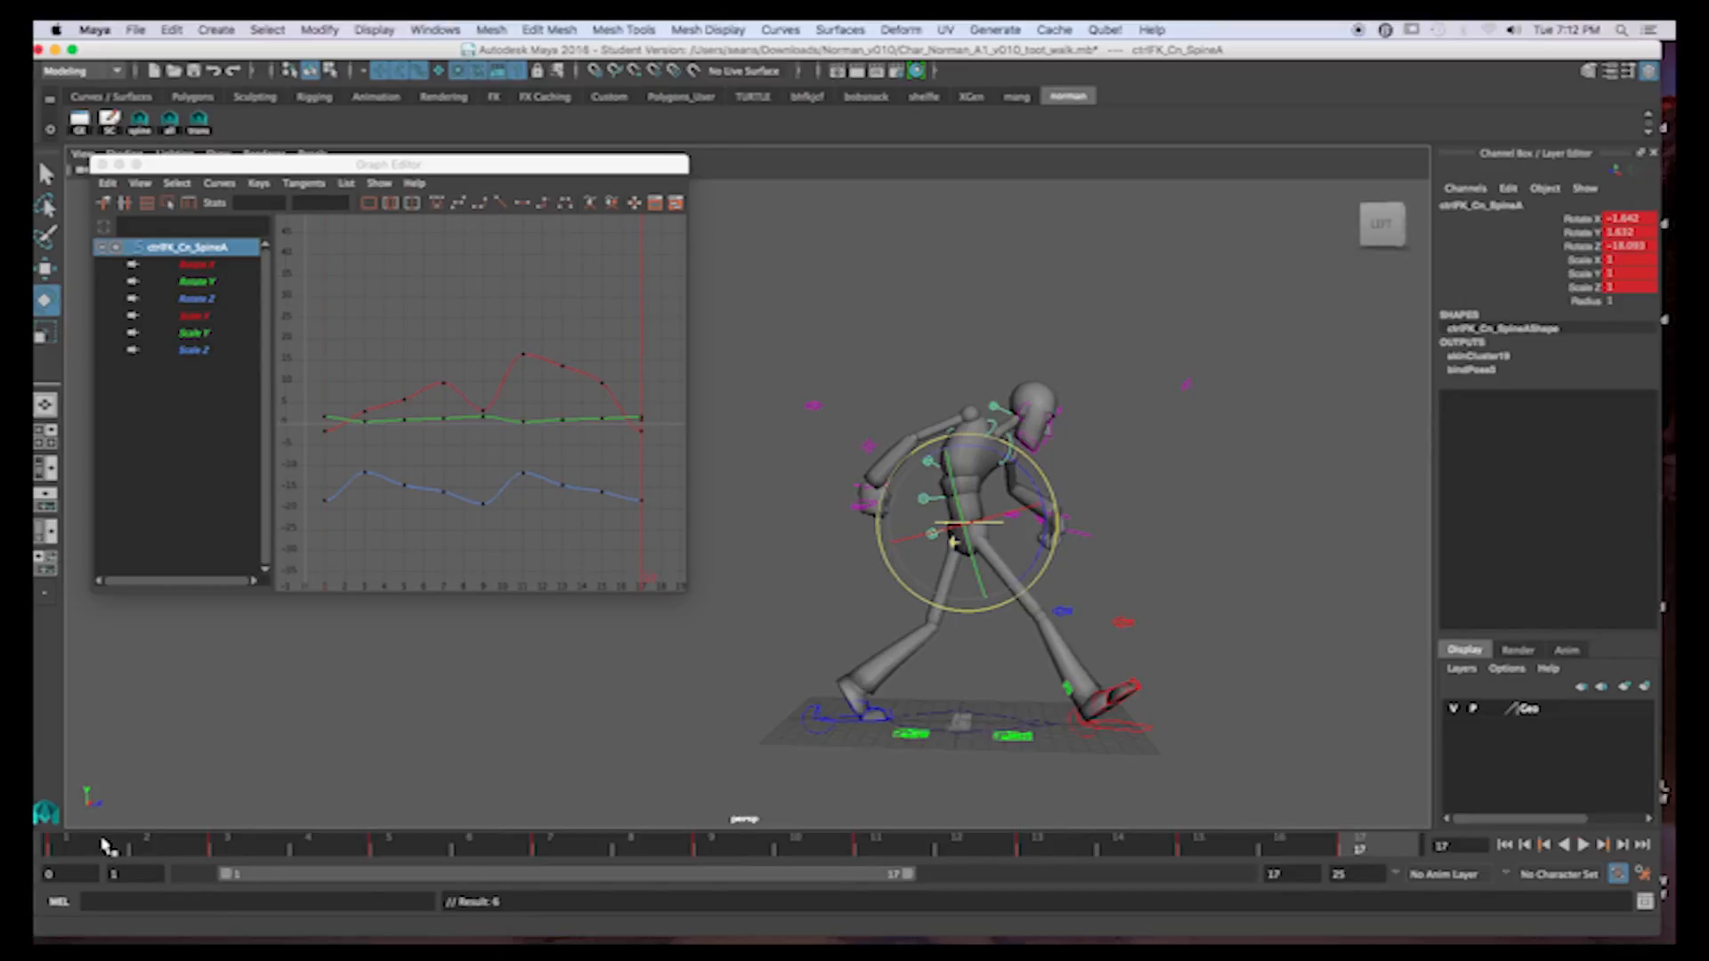
pyautogui.click(104, 843)
pyautogui.click(1359, 846)
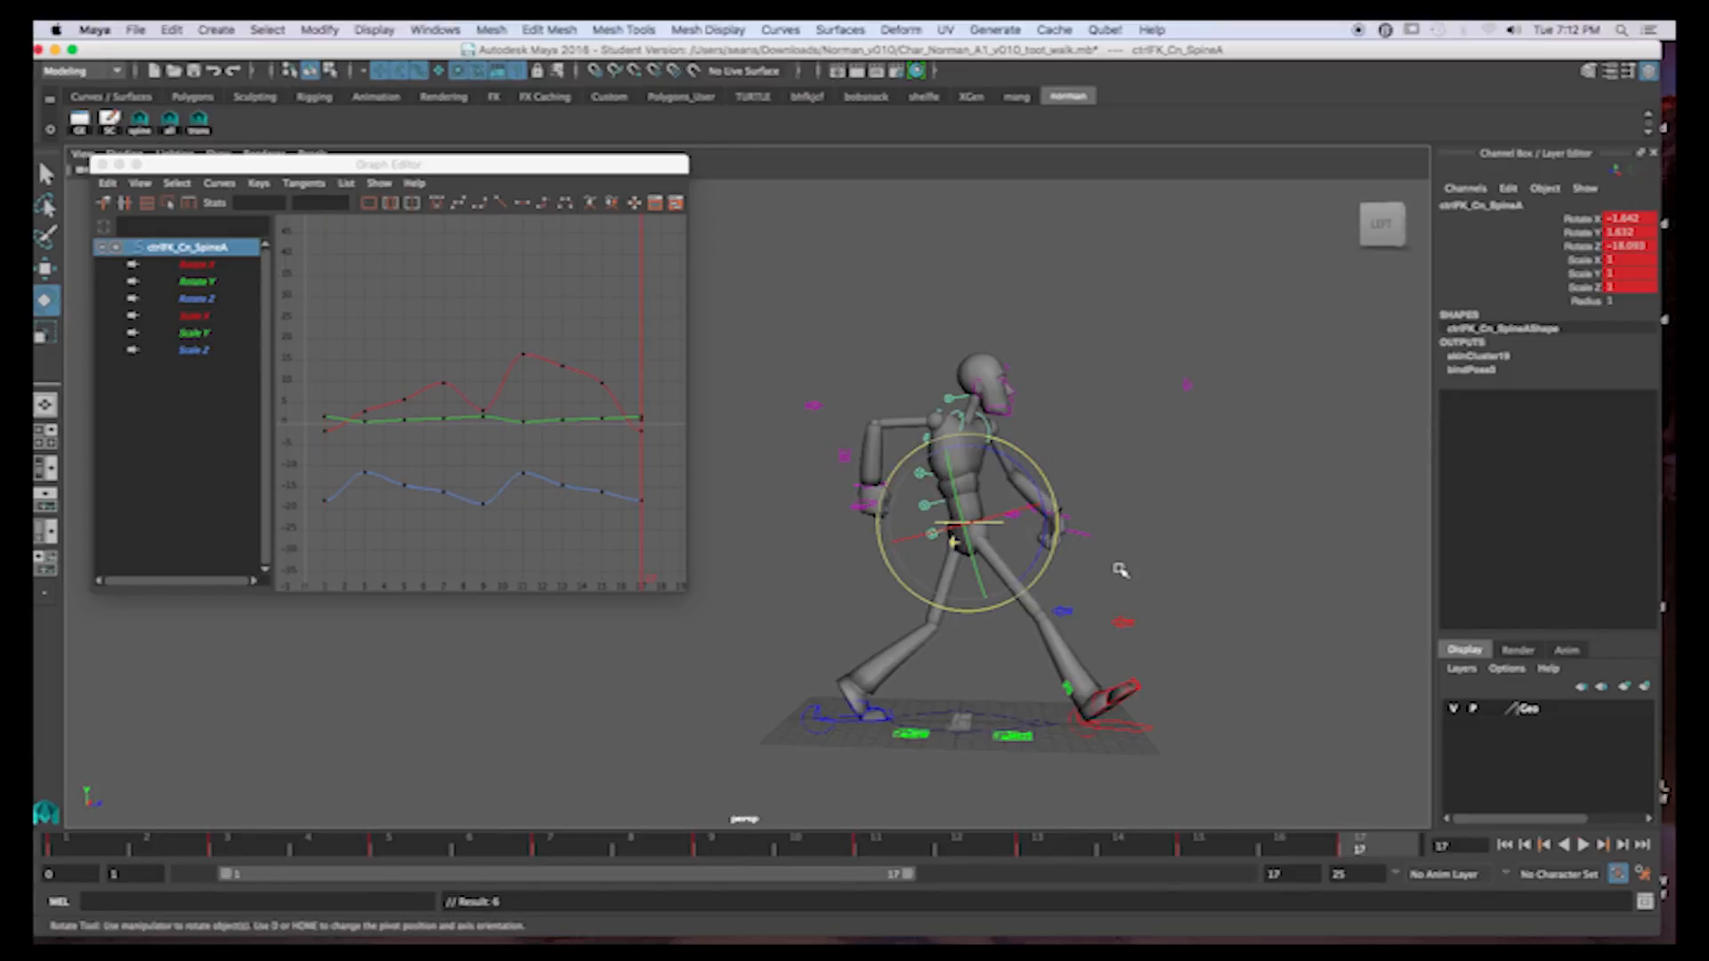
# Key all four spine controls at frame 1 and copy their pose to frame 17
pyautogui.click(791, 305)
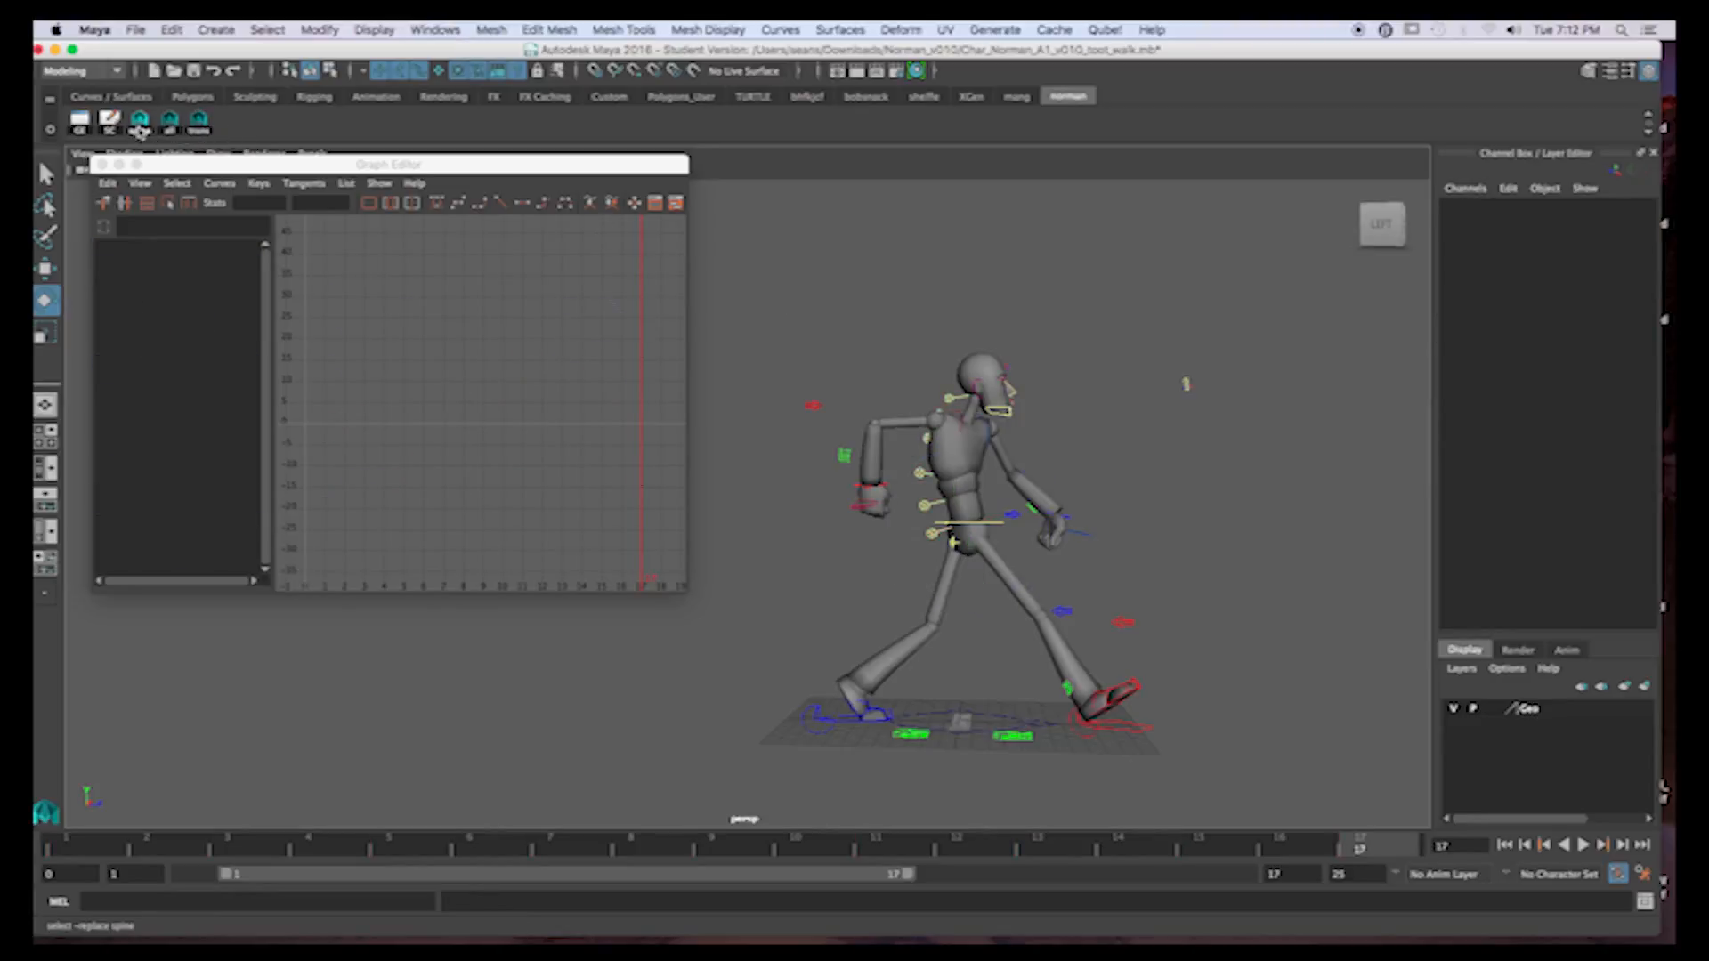
pyautogui.click(140, 129)
pyautogui.click(102, 844)
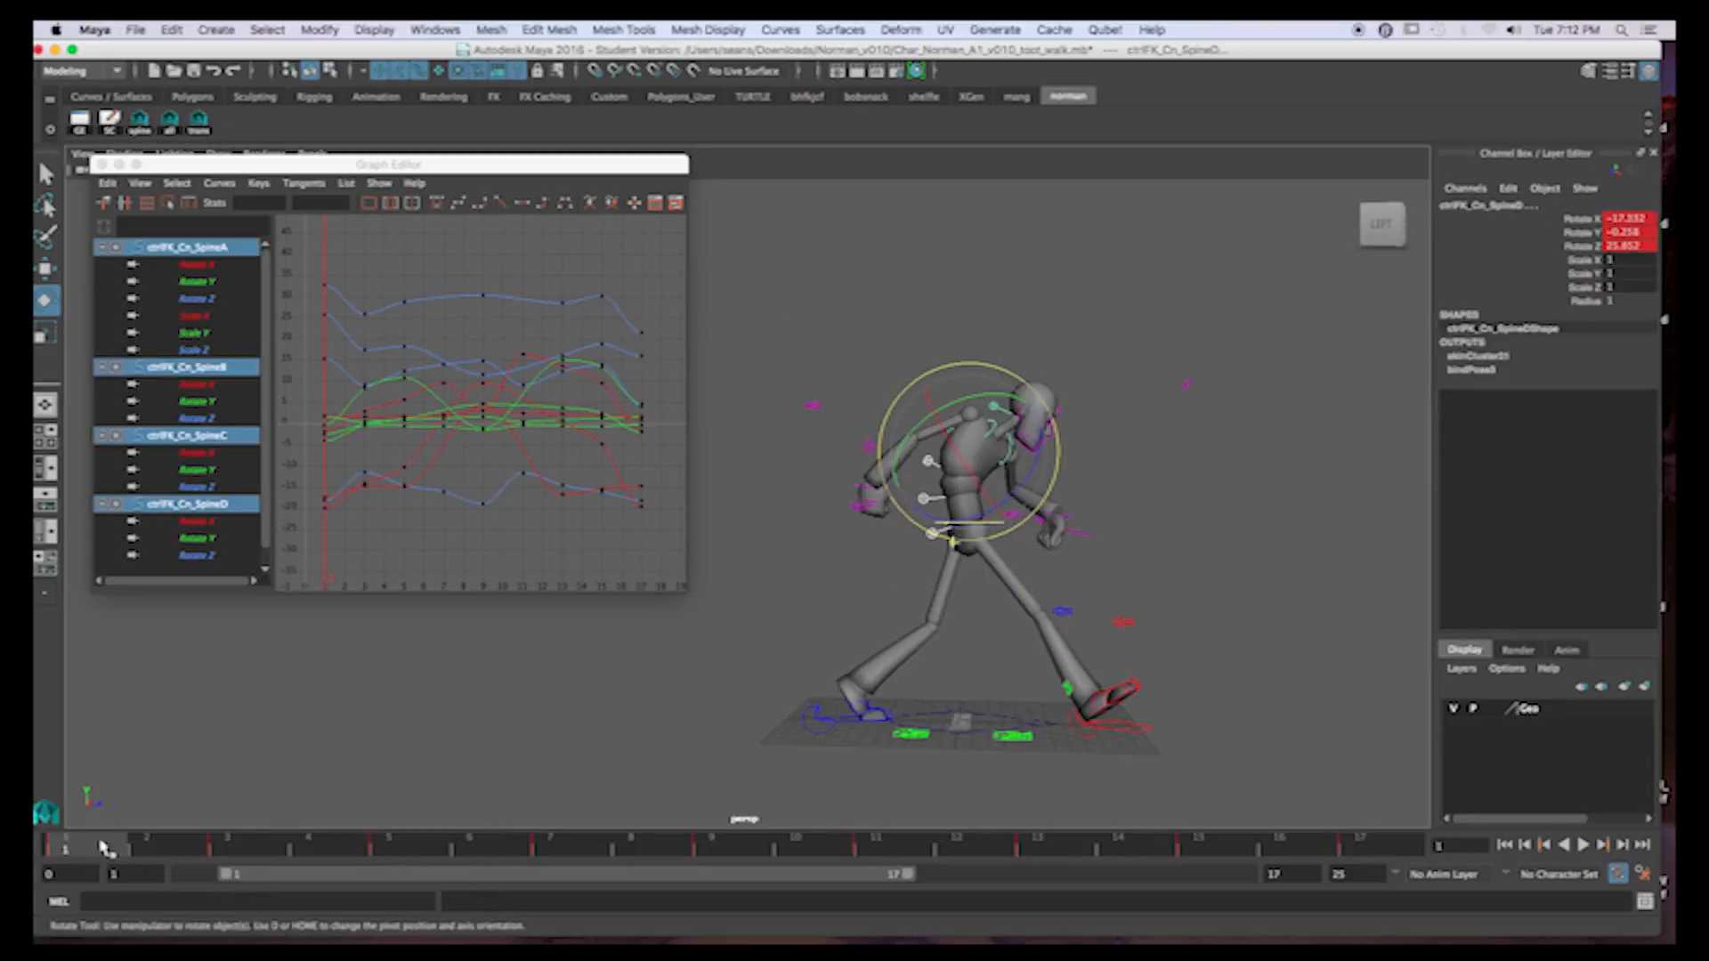
pyautogui.press('s')
pyautogui.moveTo(94, 842)
pyautogui.mouseDown(button='middle')
pyautogui.moveTo(953, 879)
pyautogui.moveTo(1415, 868)
pyautogui.moveTo(1371, 840)
pyautogui.mouseUp(button='middle')
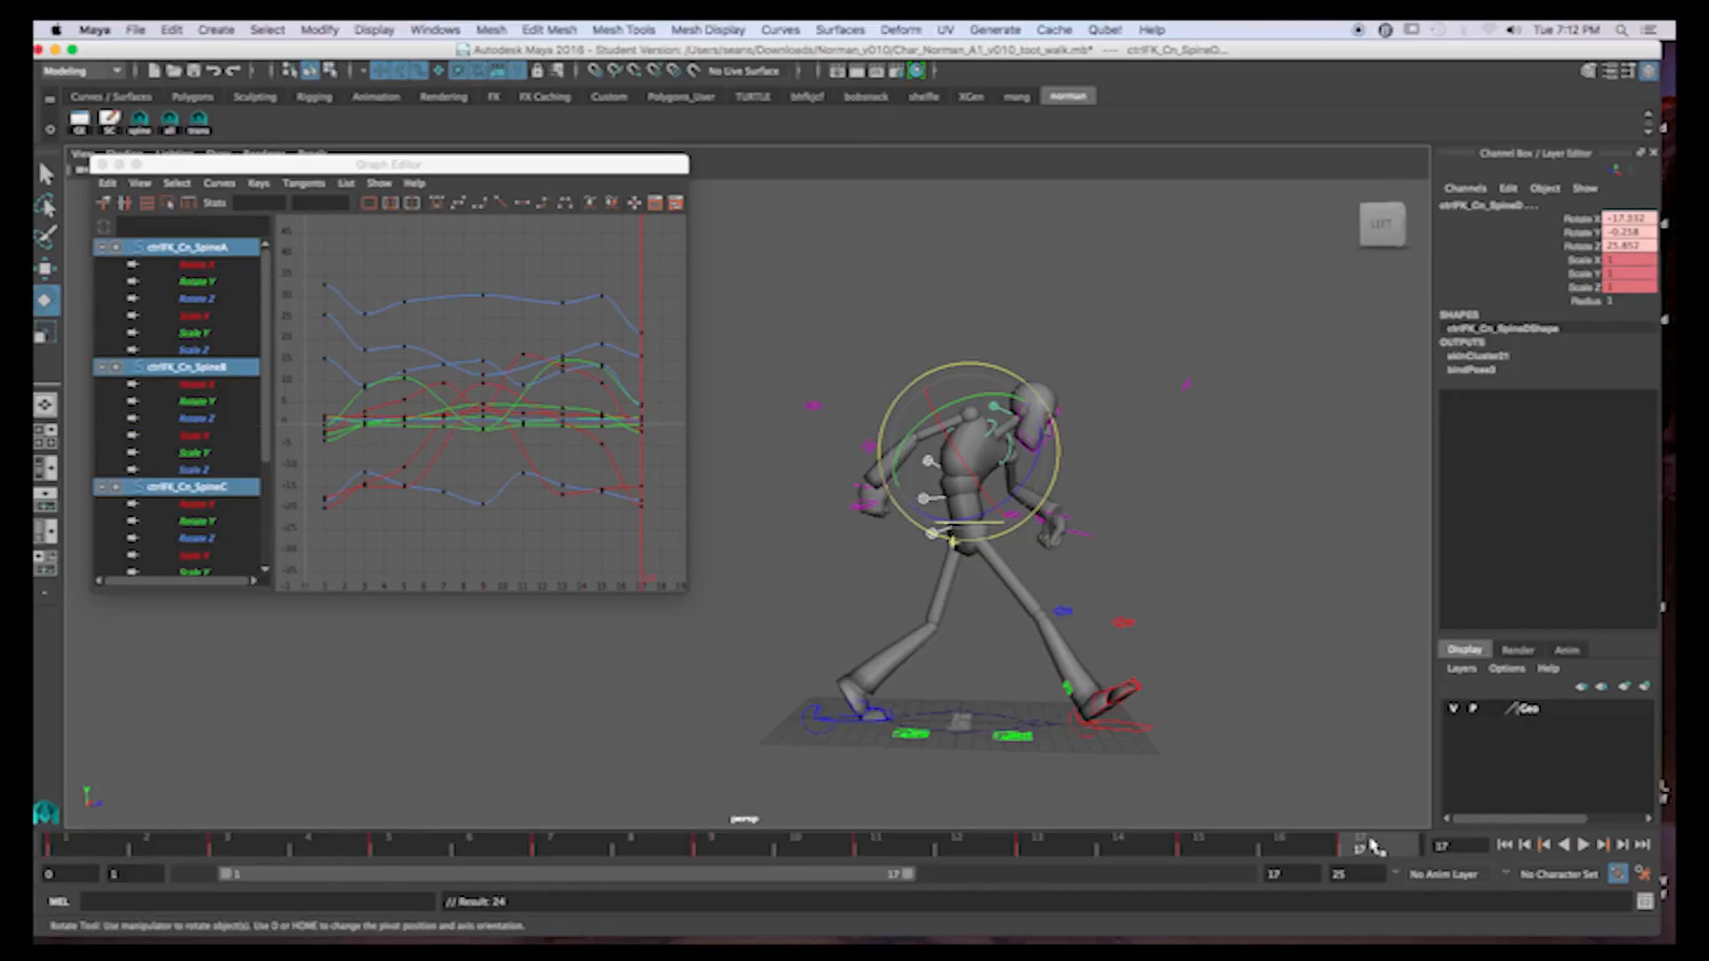
pyautogui.press('s')
# Compare the torso's forward bend in the contact poses at frames 1, 9 and 17
pyautogui.click(84, 850)
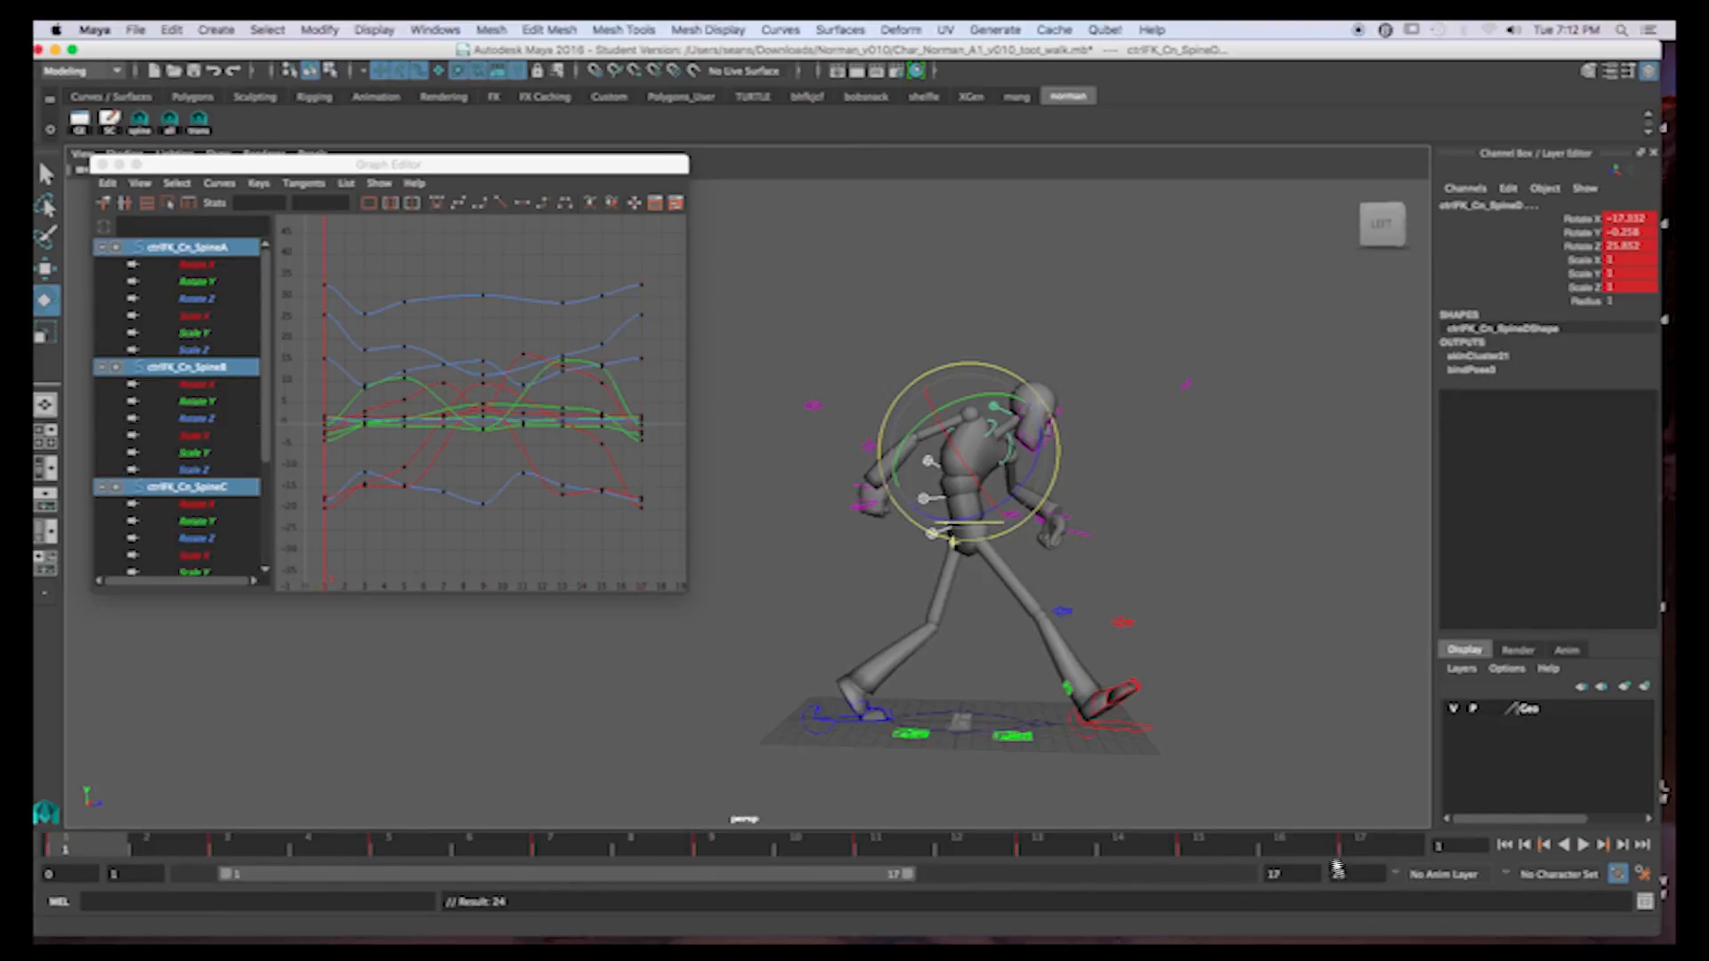
pyautogui.click(736, 851)
pyautogui.click(89, 847)
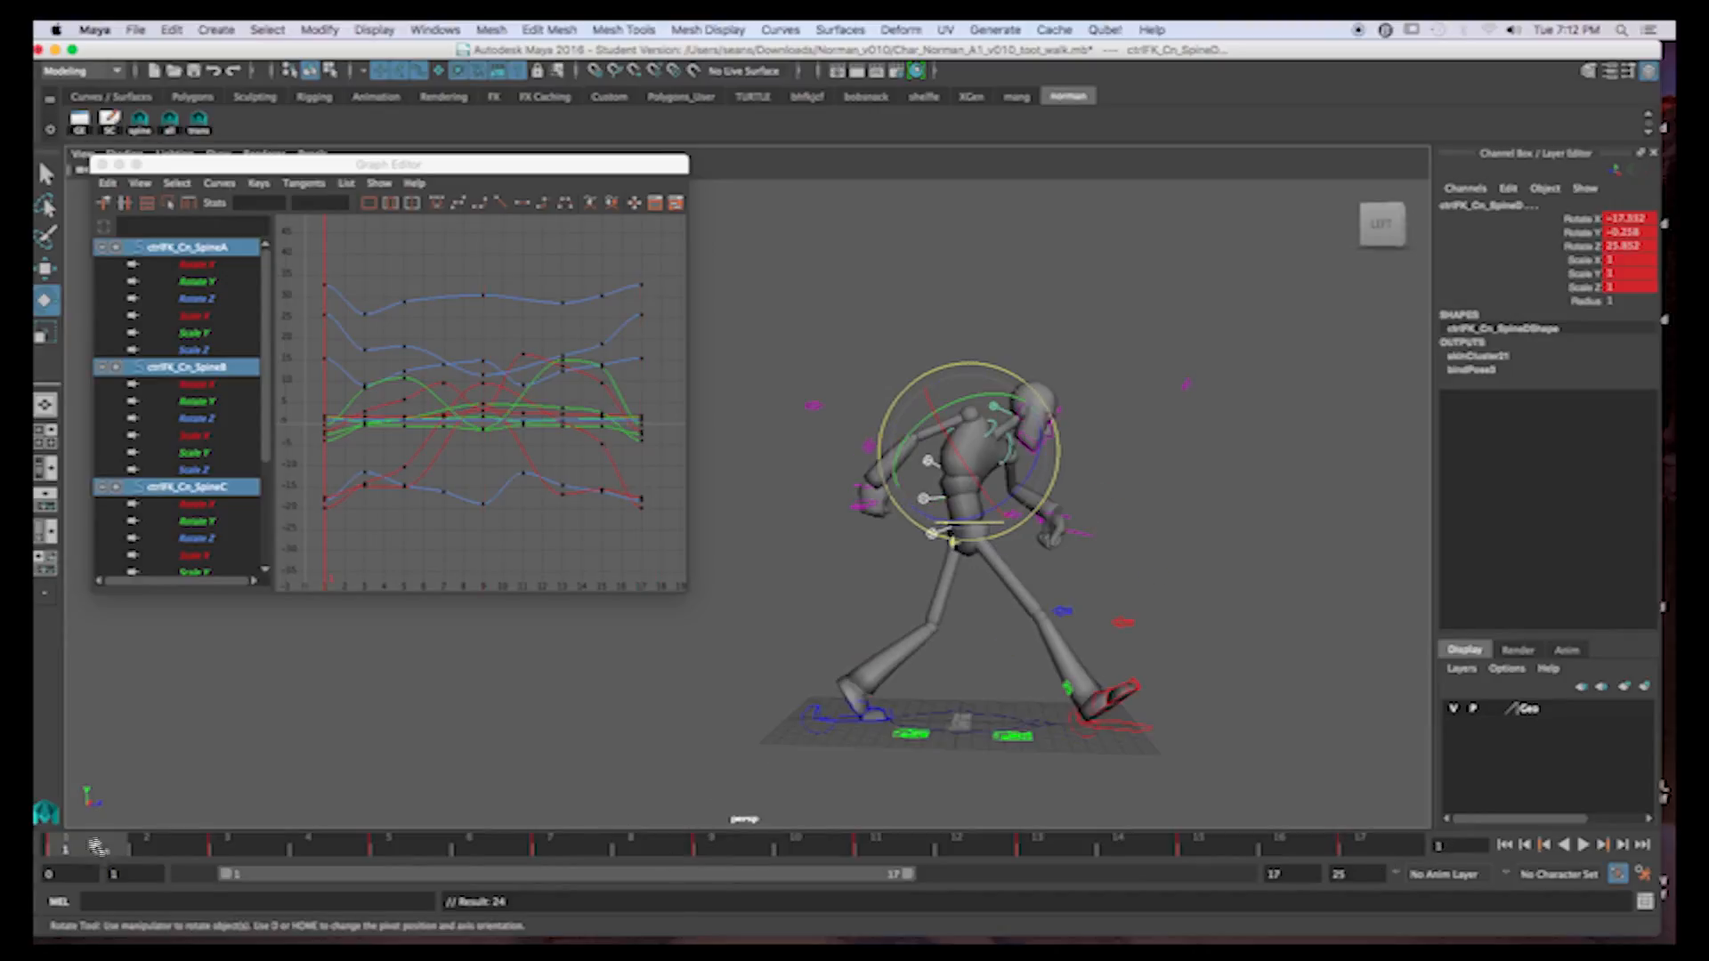
pyautogui.click(728, 850)
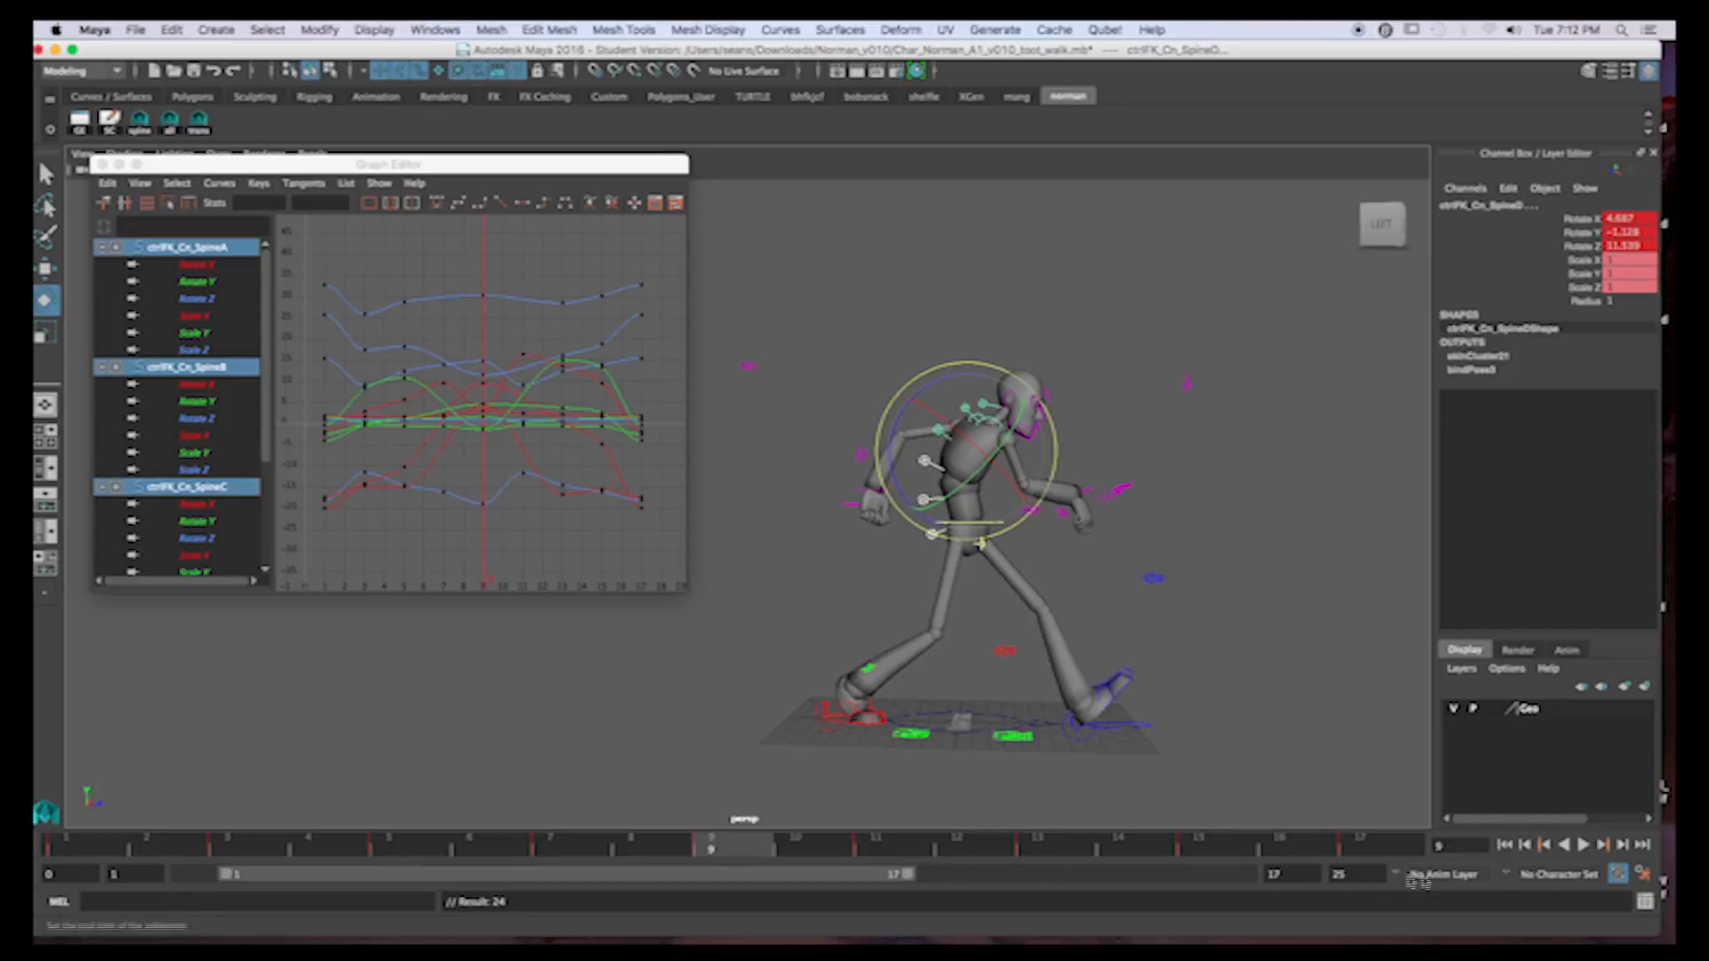
pyautogui.click(1362, 848)
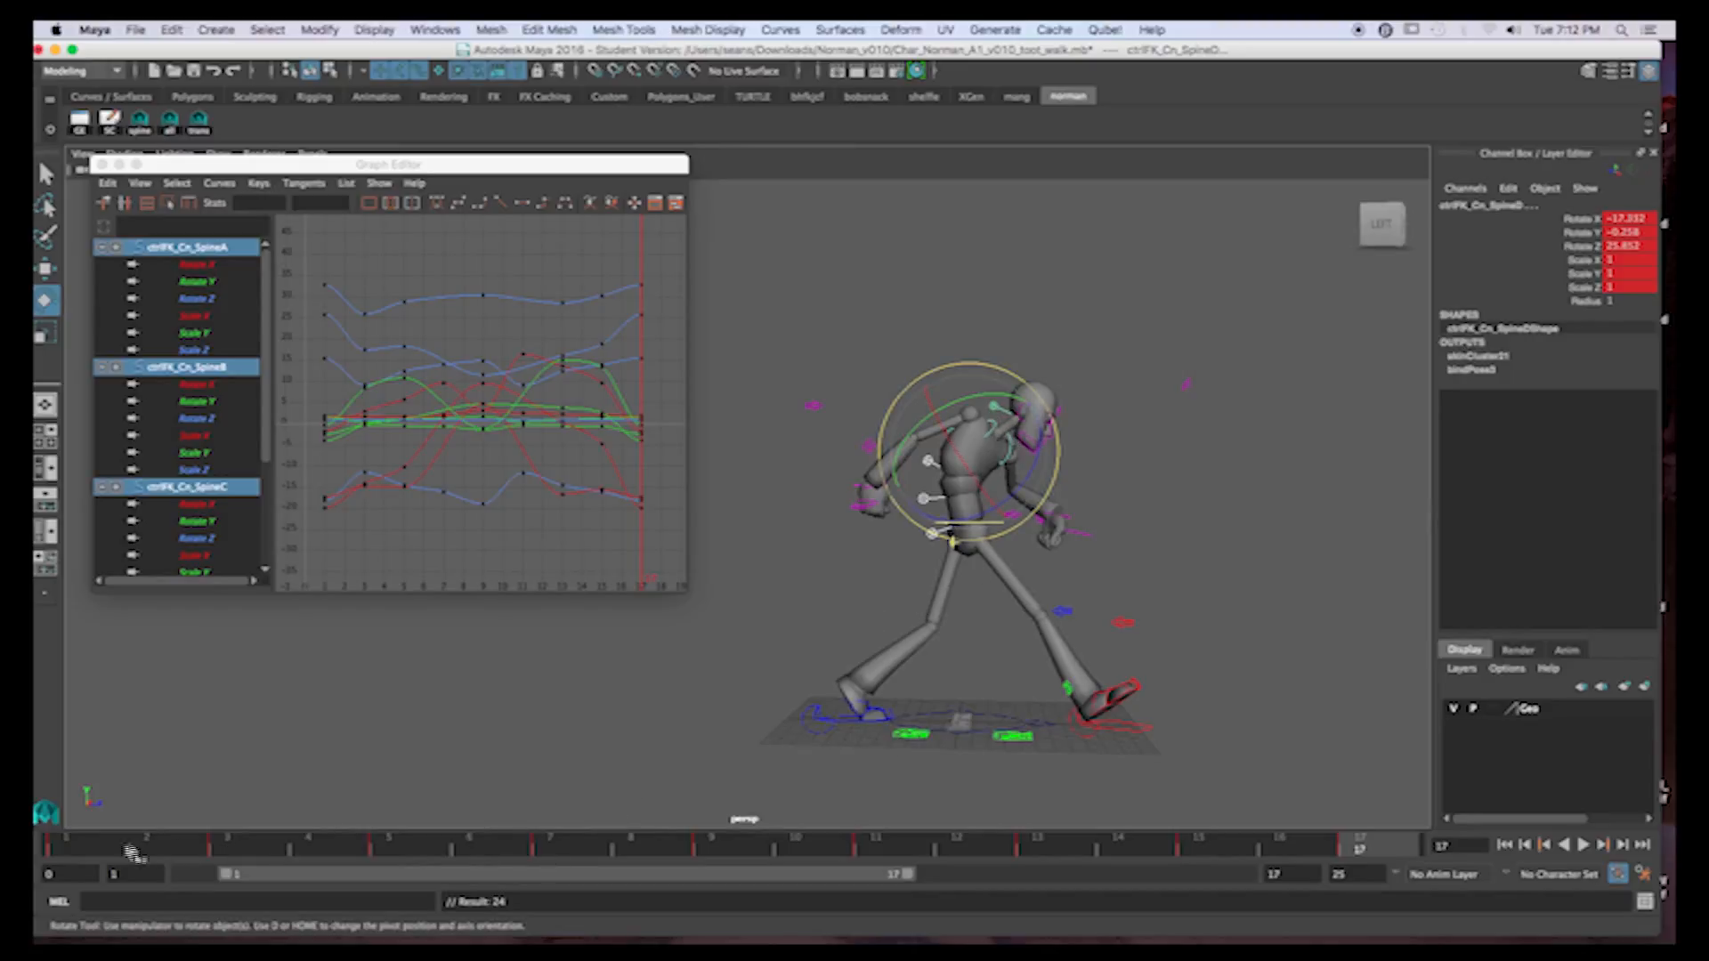
# Examine how the torso's bend changes between frames 1, 3, 5 and 6 from the side
pyautogui.click(80, 850)
pyautogui.click(235, 853)
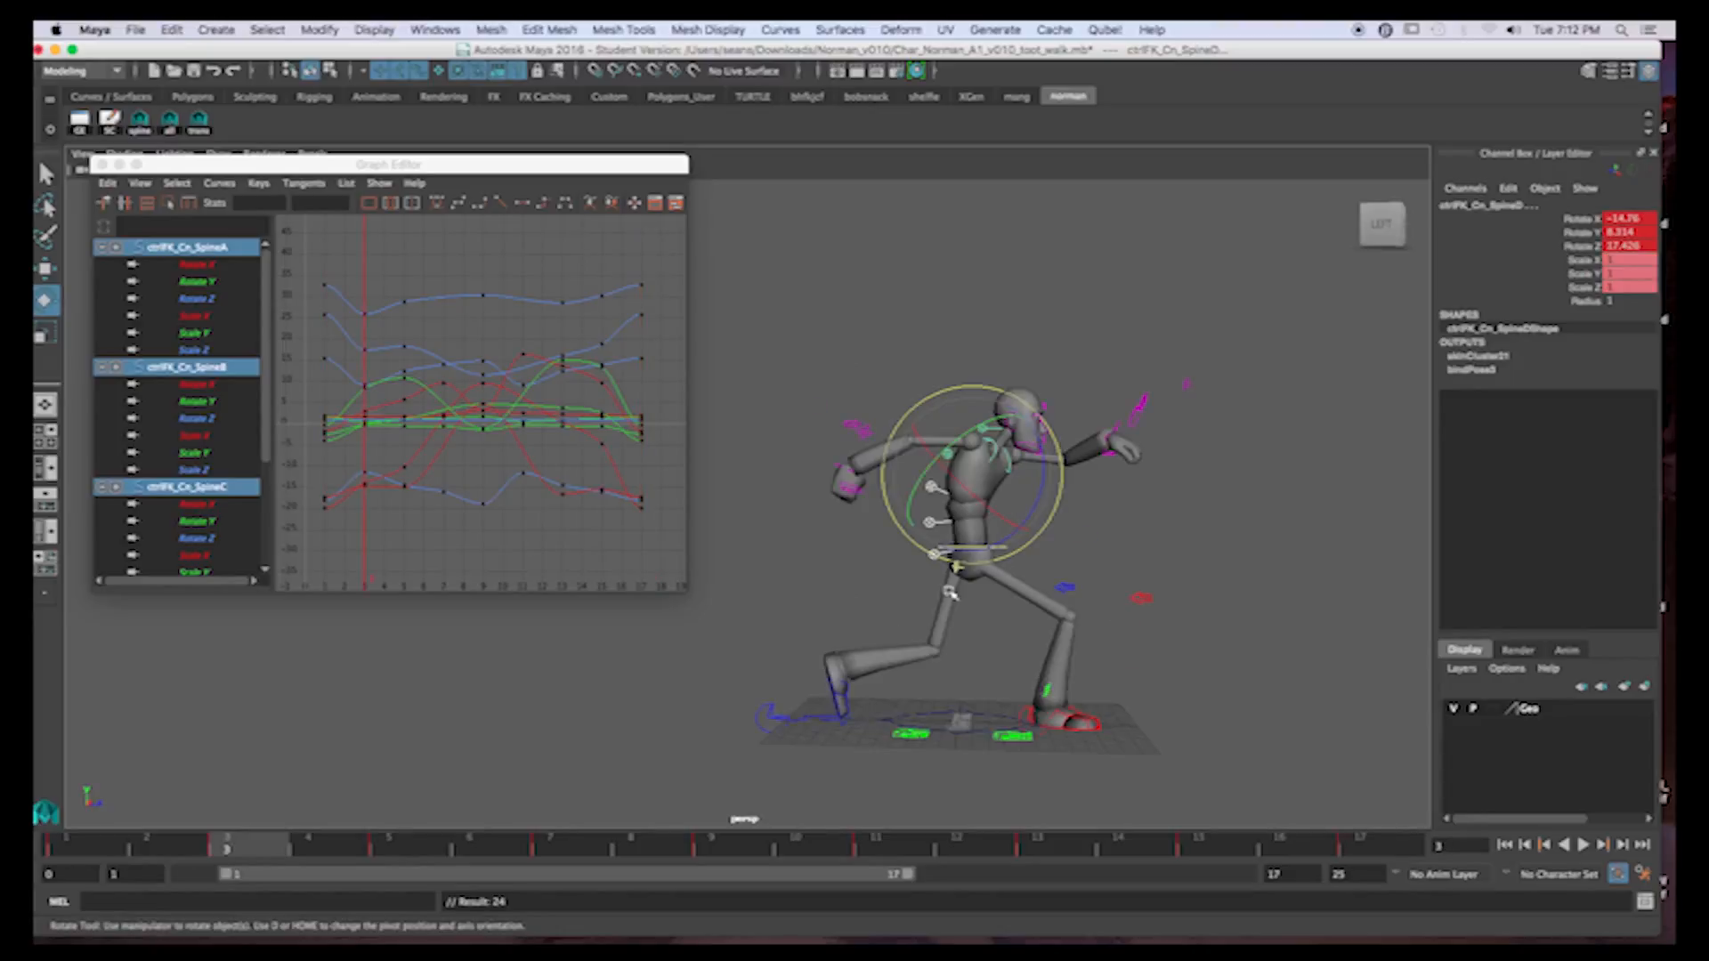
pyautogui.click(70, 844)
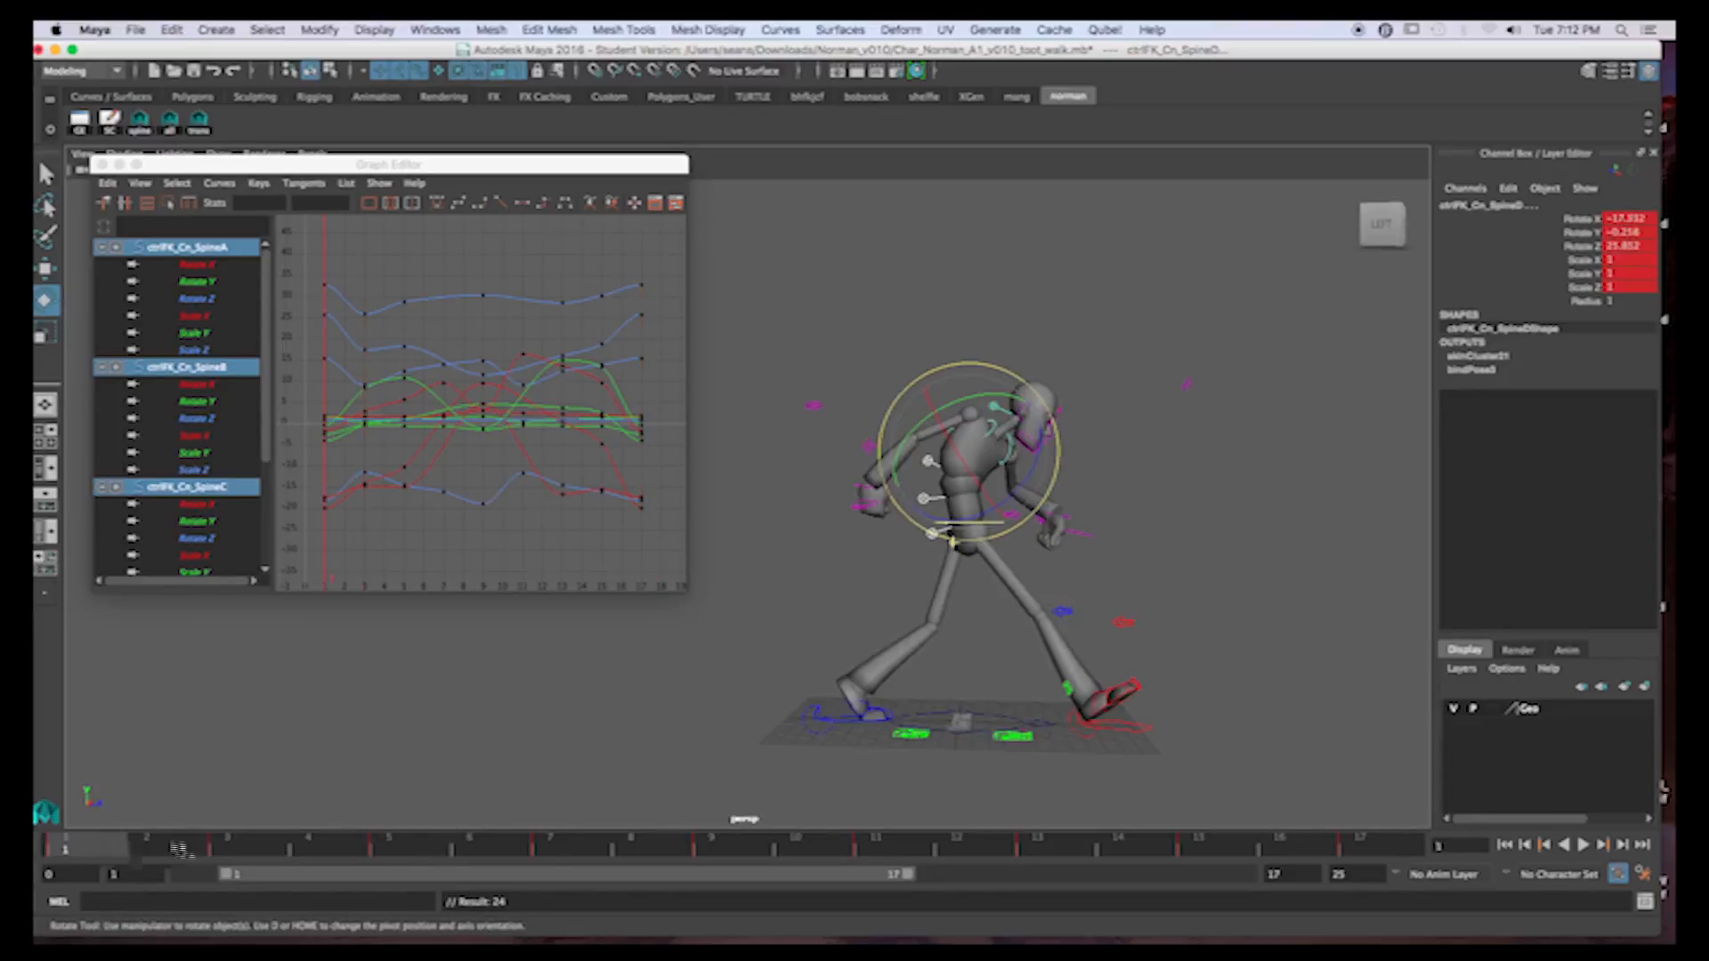
pyautogui.click(230, 848)
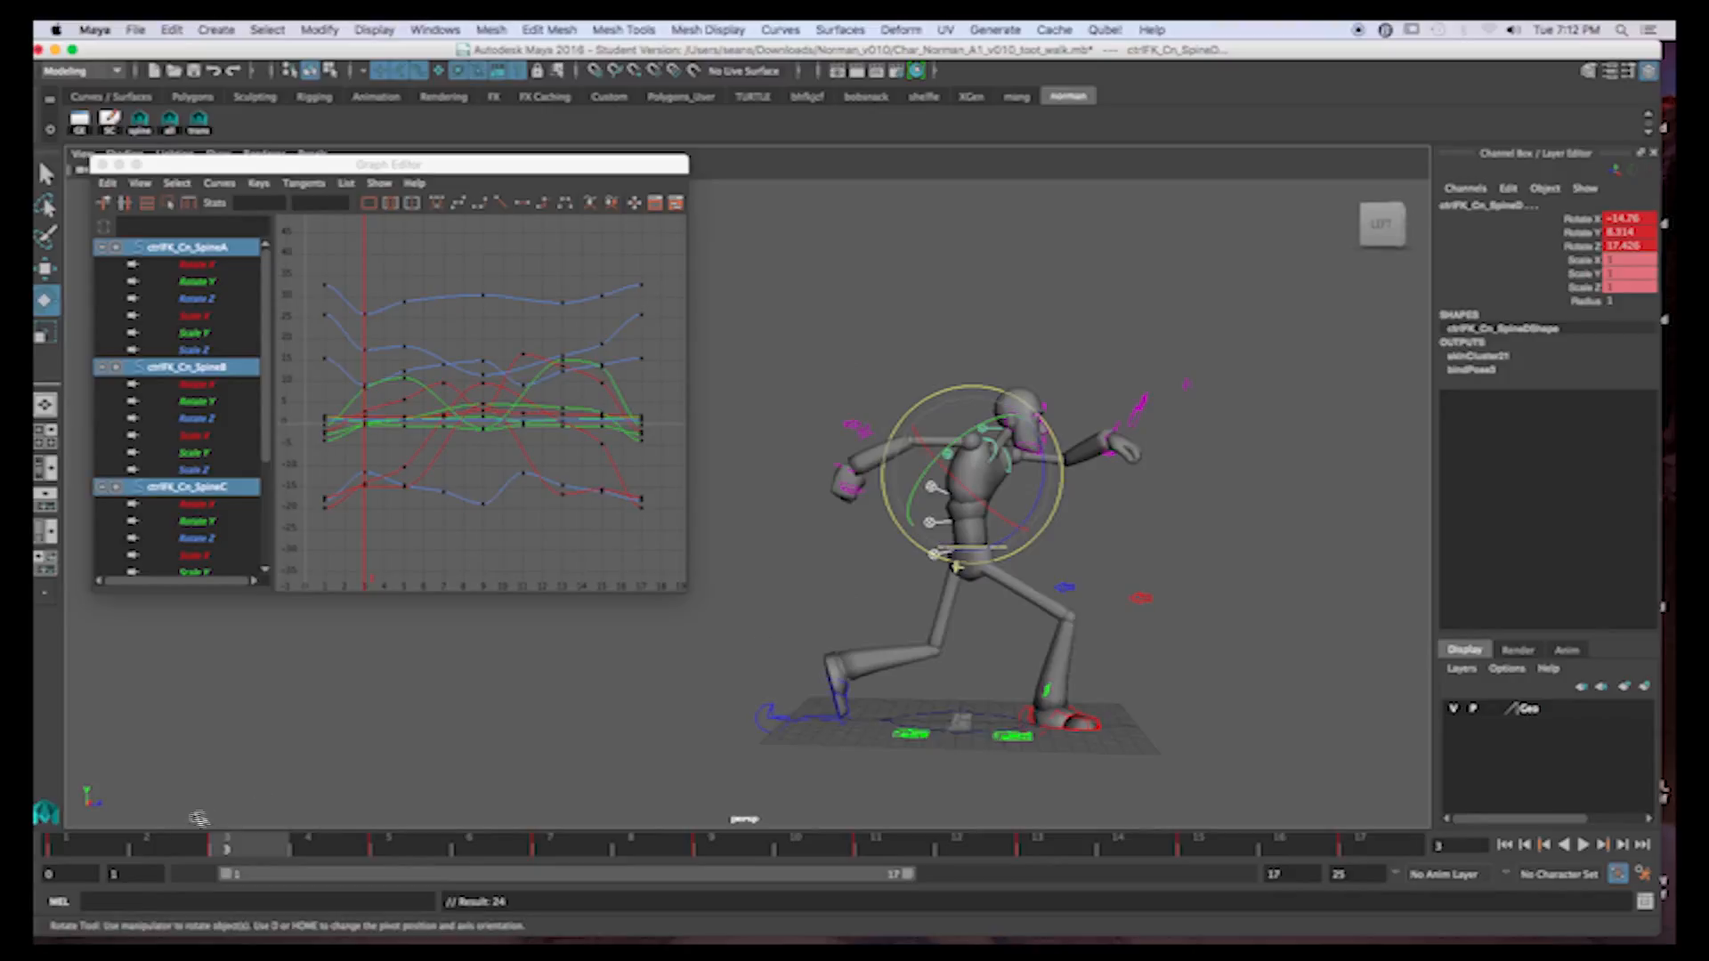
pyautogui.click(129, 856)
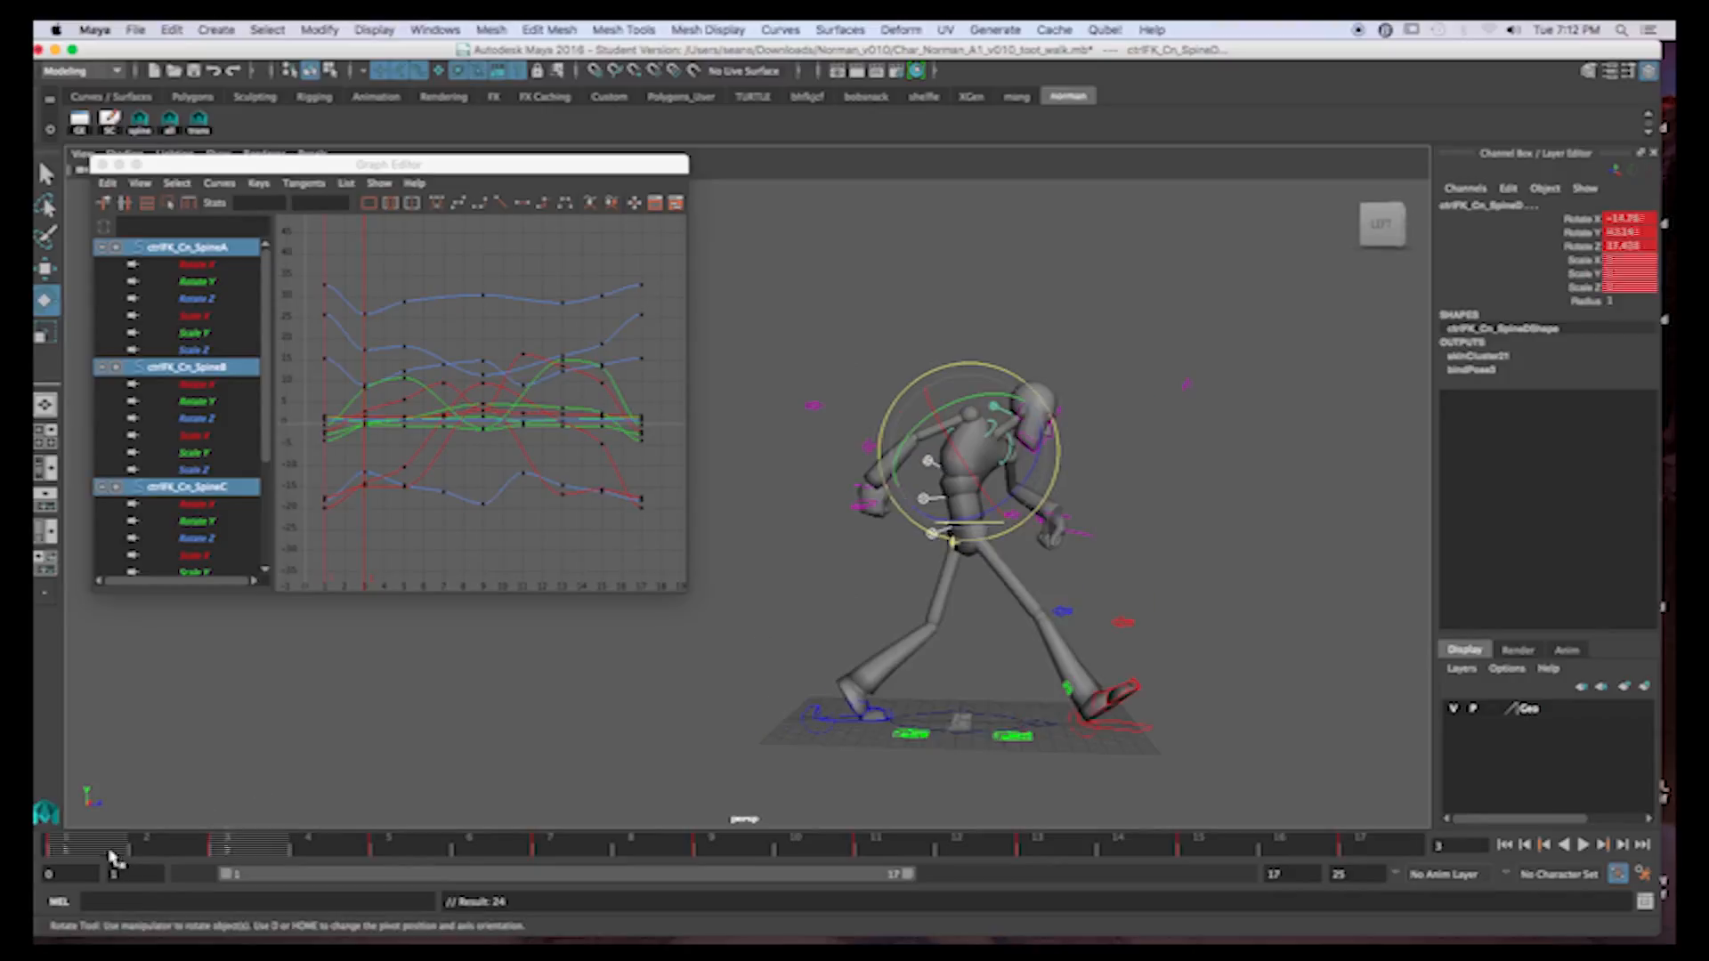
pyautogui.click(249, 854)
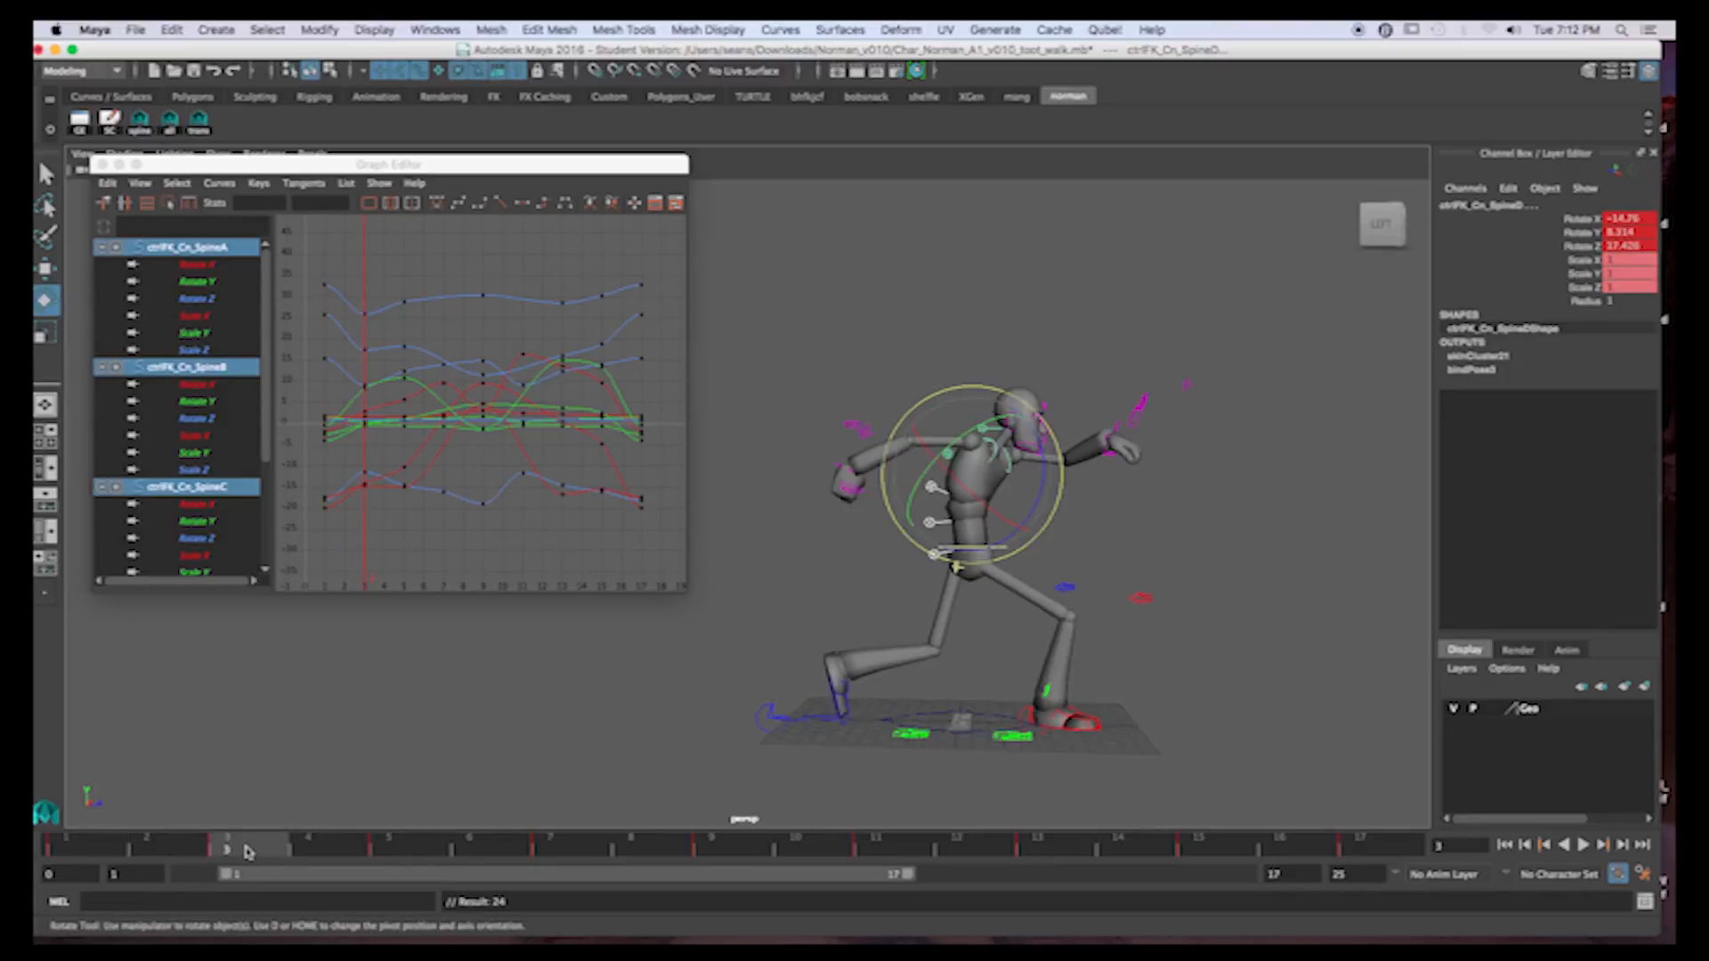
pyautogui.click(390, 845)
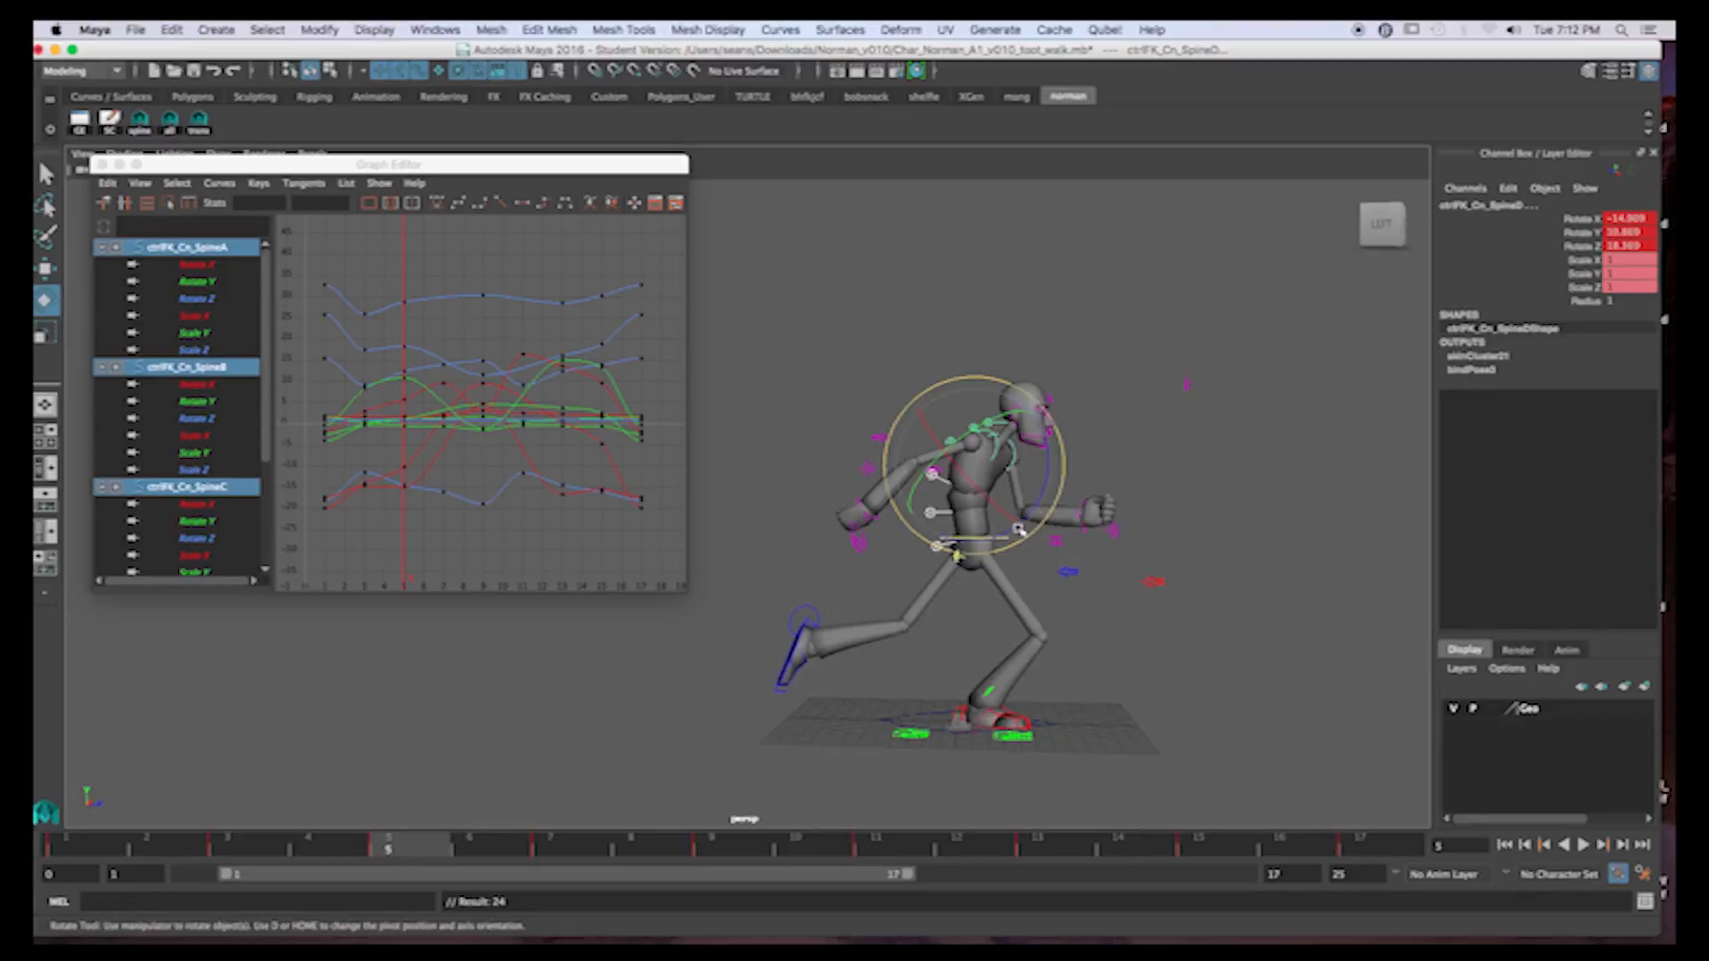
pyautogui.click(489, 853)
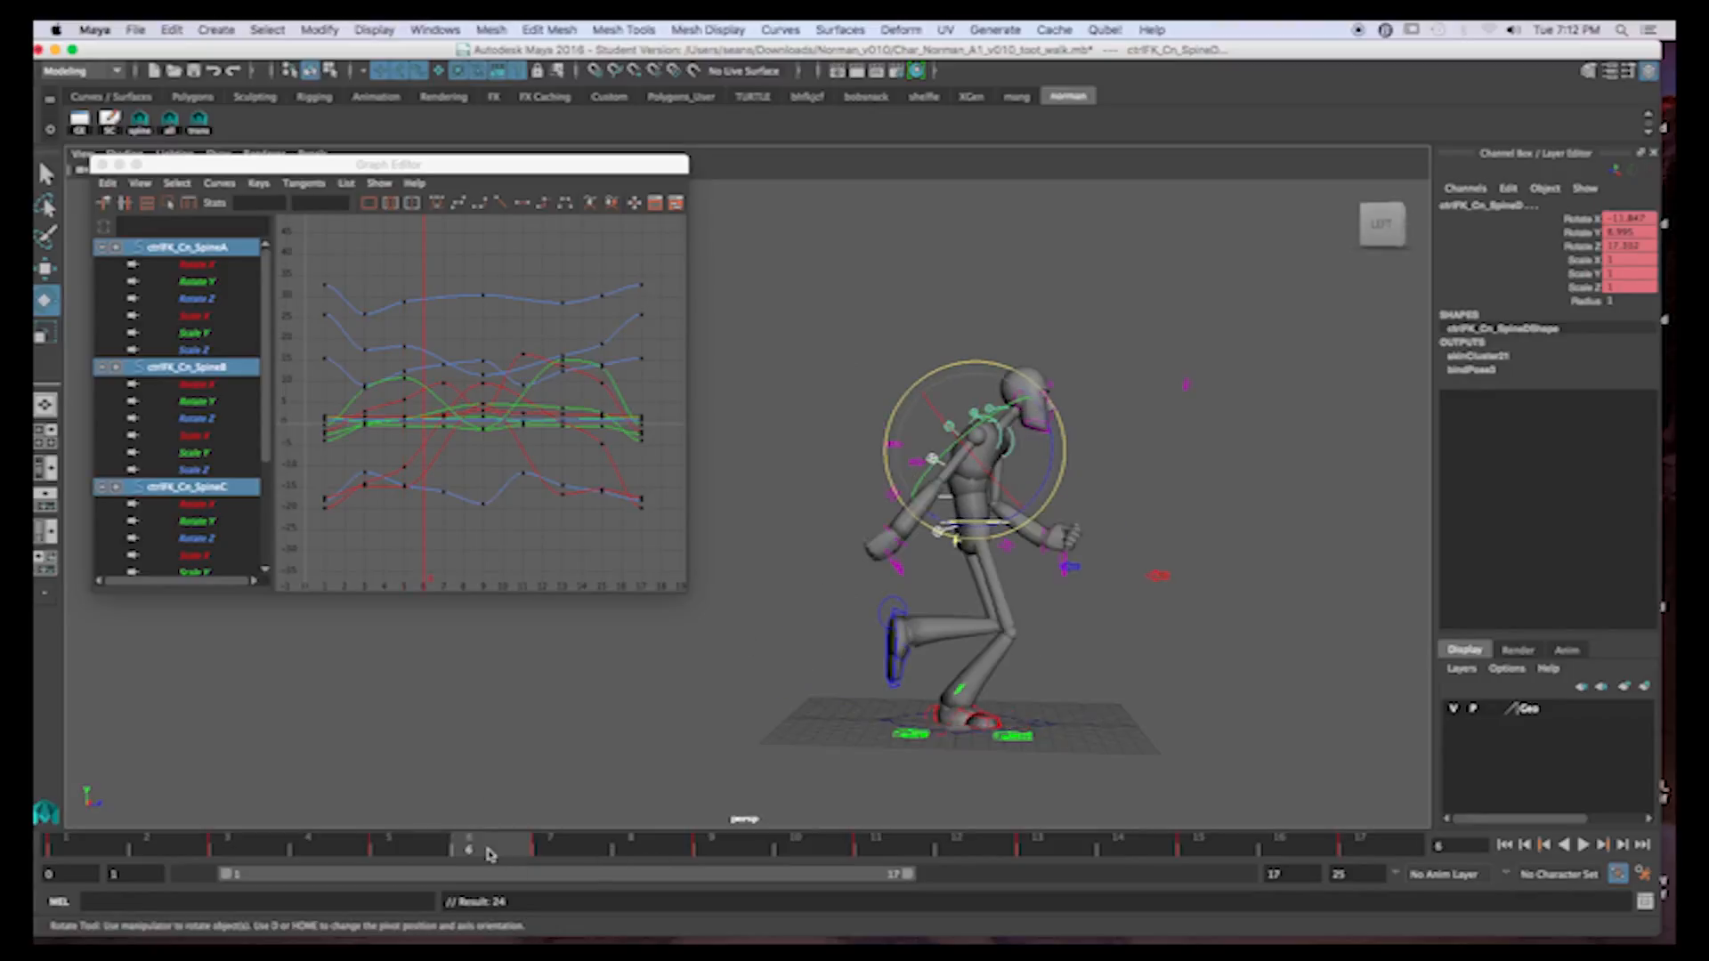
pyautogui.moveTo(495, 857)
pyautogui.mouseDown()
pyautogui.moveTo(445, 850)
pyautogui.moveTo(471, 851)
pyautogui.mouseUp()
pyautogui.click(424, 852)
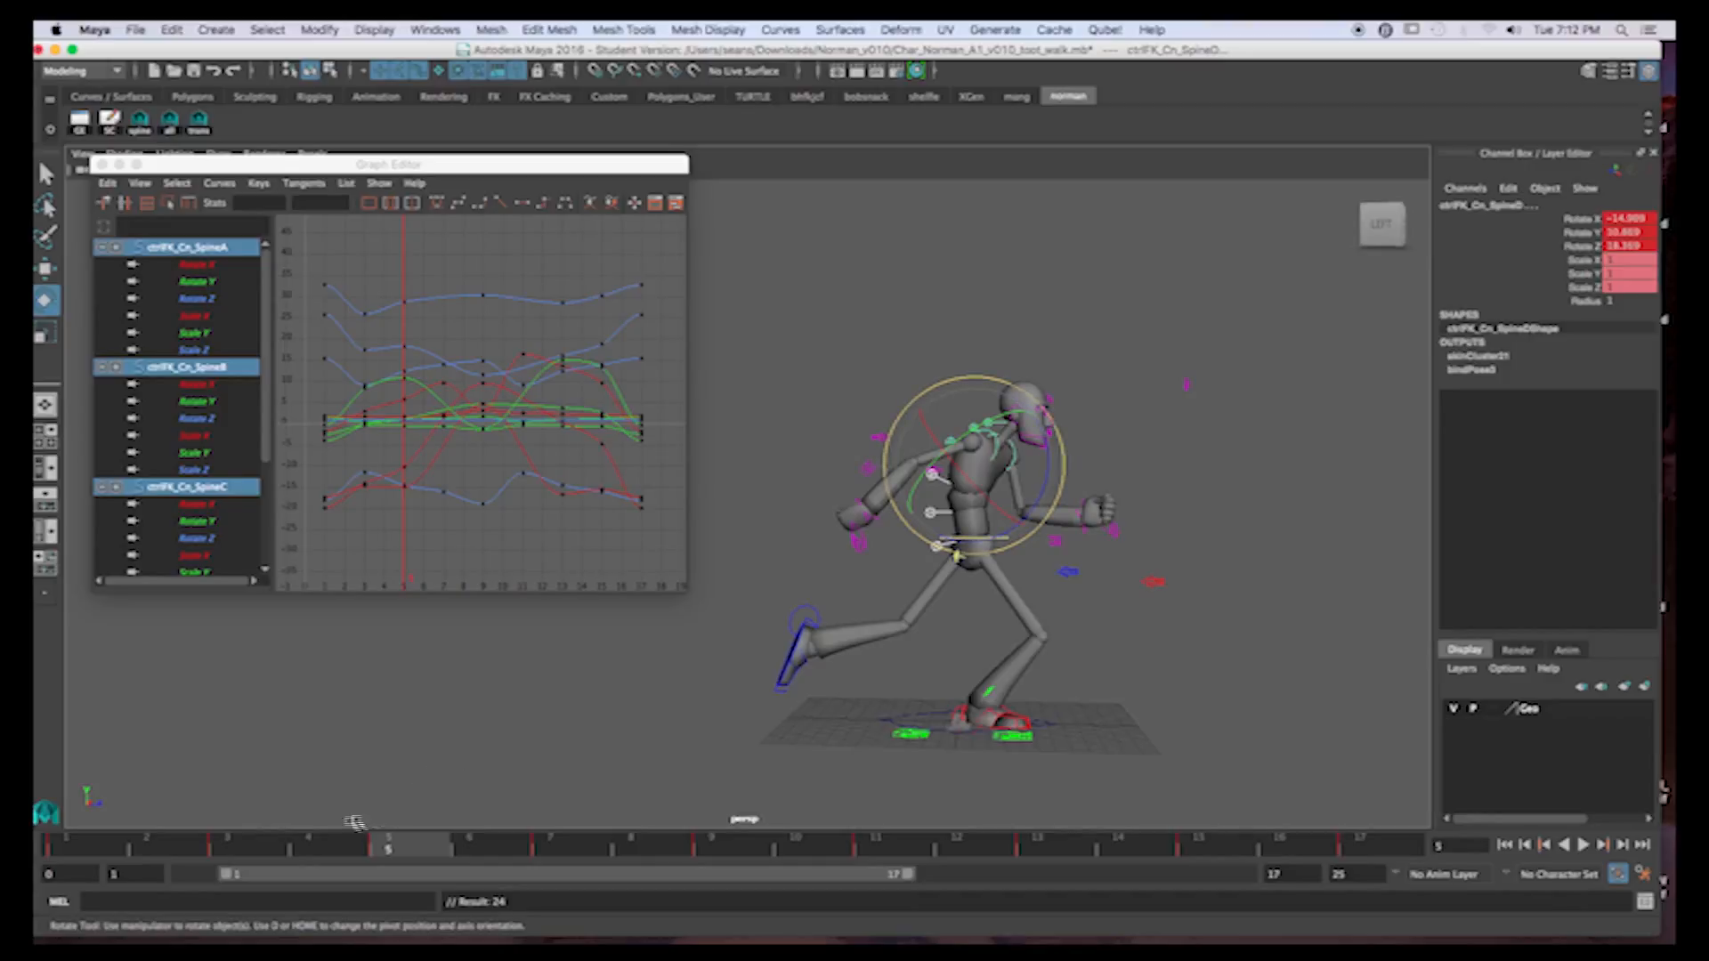
pyautogui.click(258, 853)
pyautogui.click(399, 851)
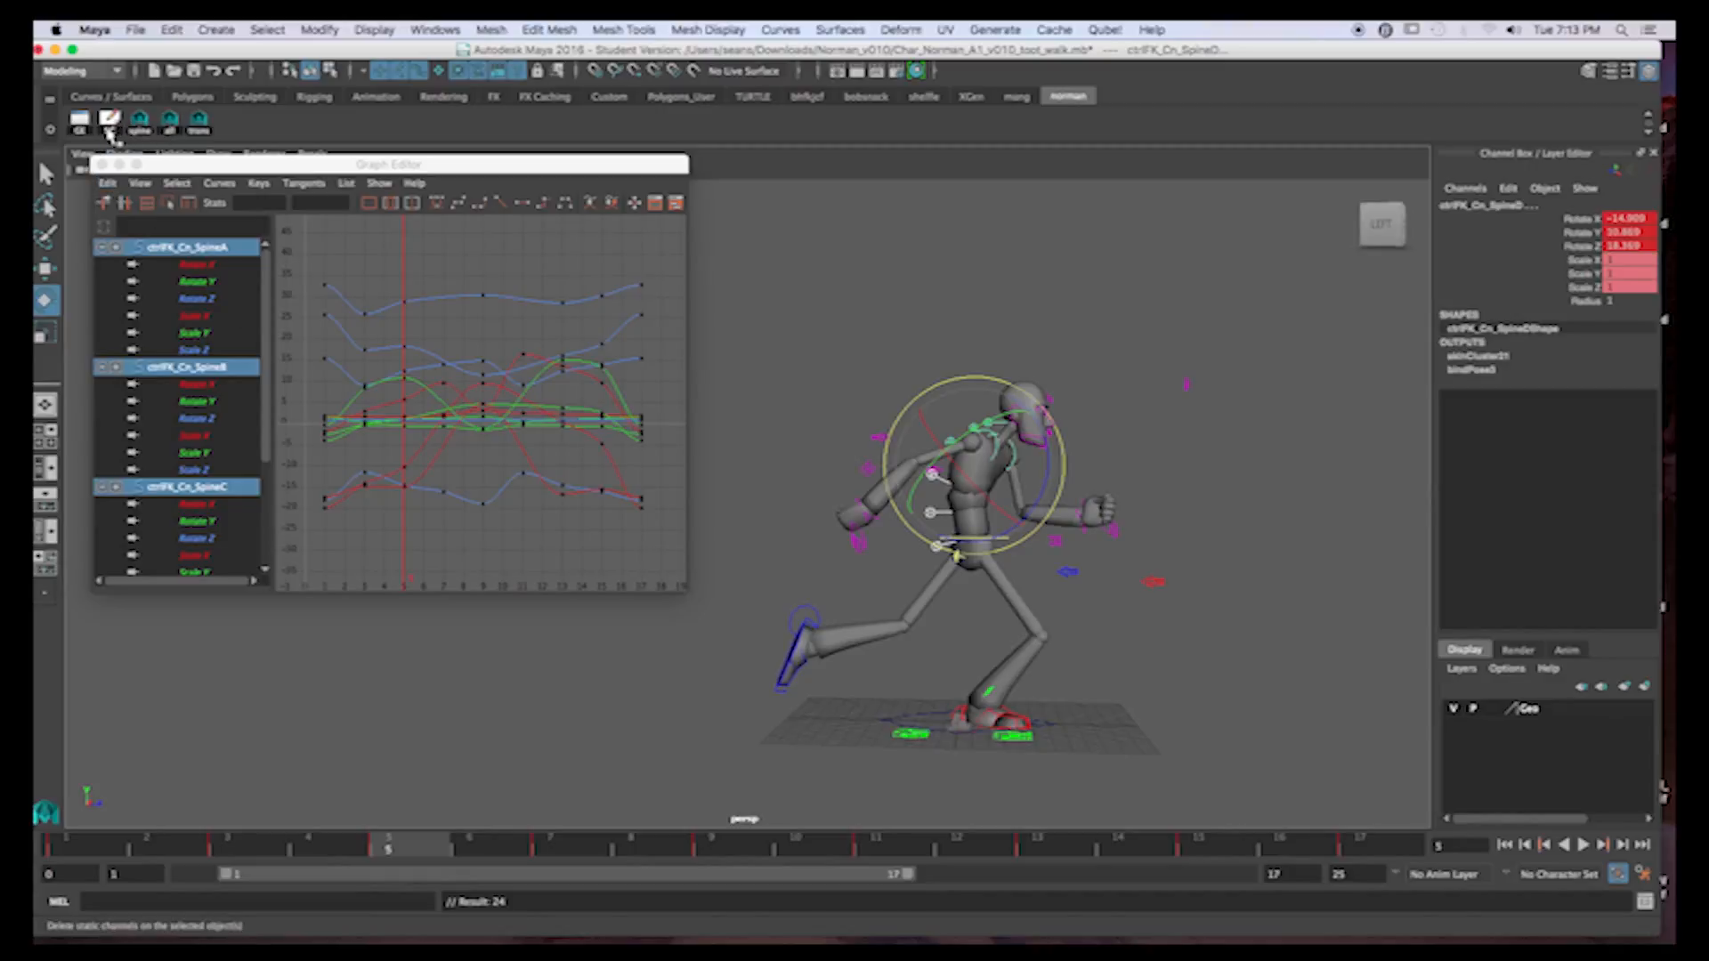
# Delete the static channels on all four spine controls and clear the selection
pyautogui.click(109, 126)
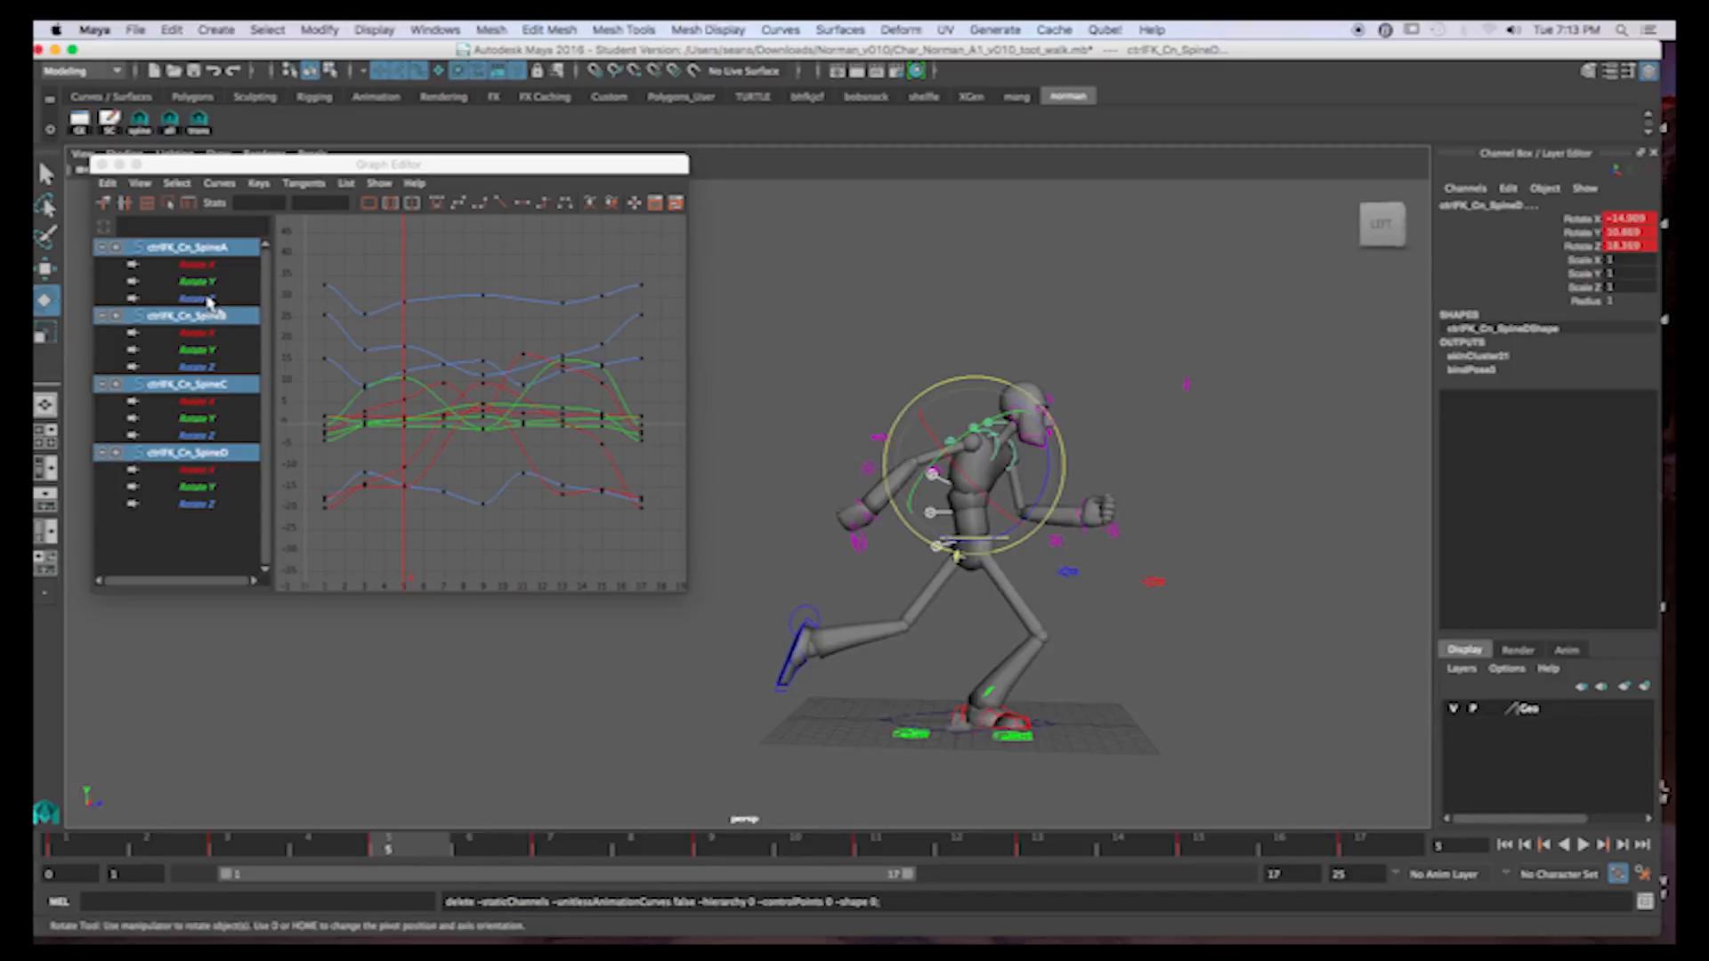
pyautogui.click(1058, 357)
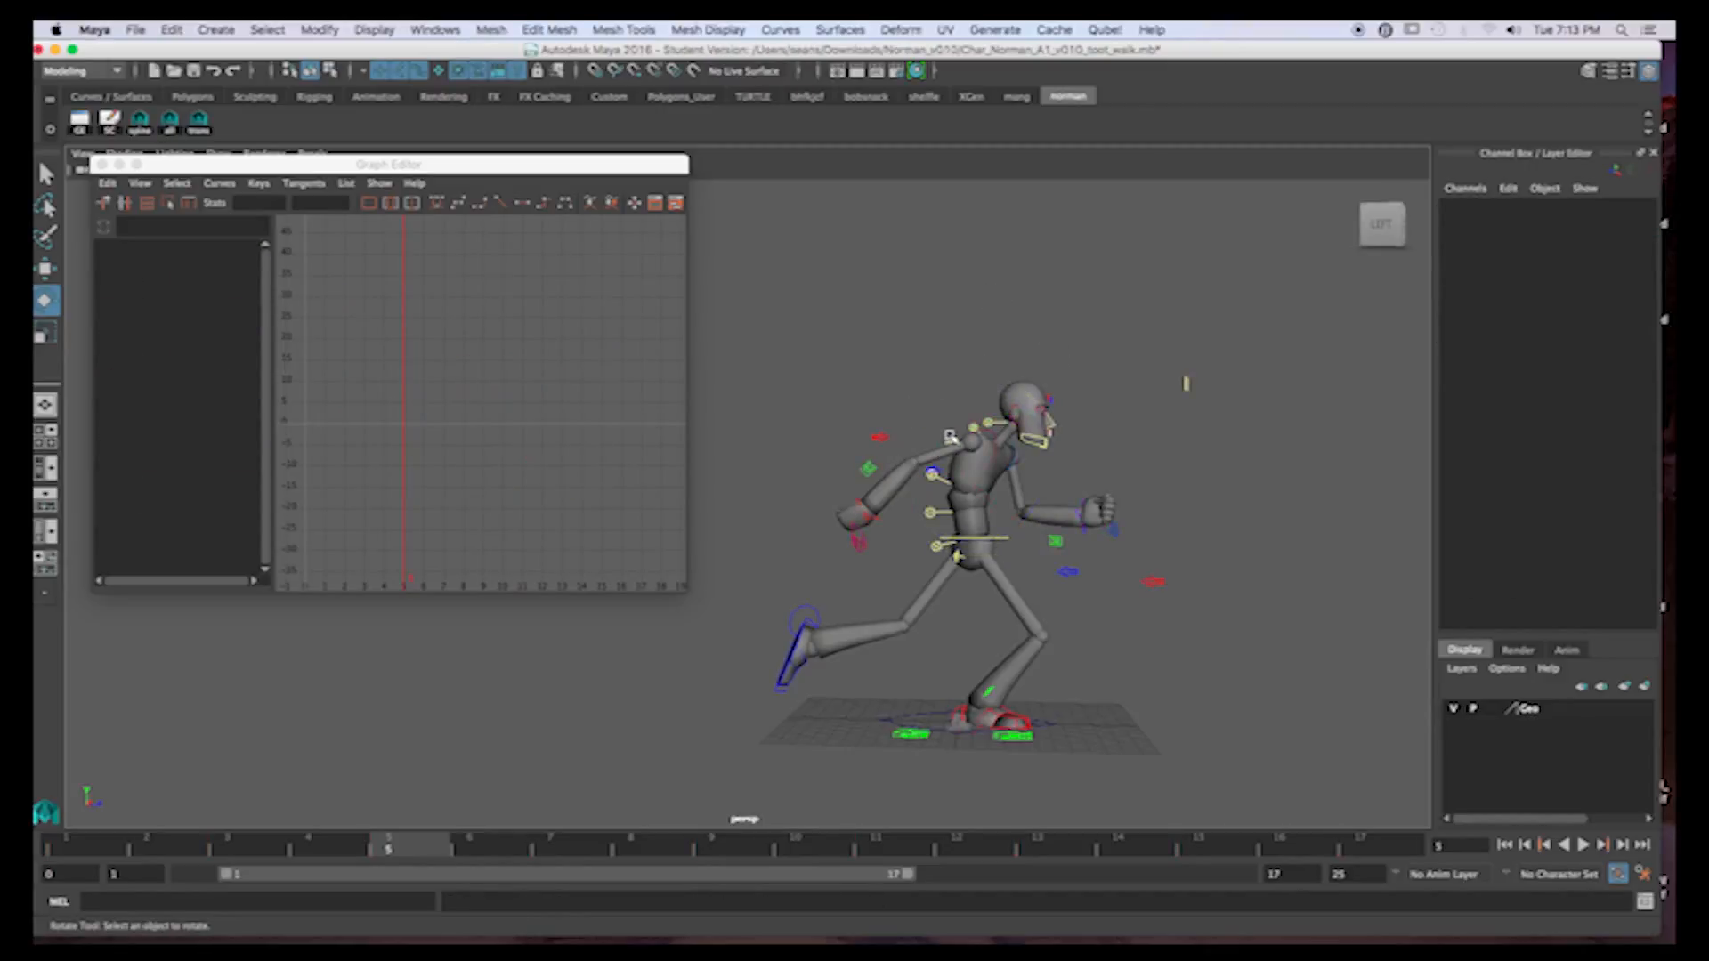
# Bend SpineD and SpineC forward together at frame 5, bringing SpineC's Rotate Z to about 33.287, and key them
pyautogui.click(965, 481)
pyautogui.press('q')
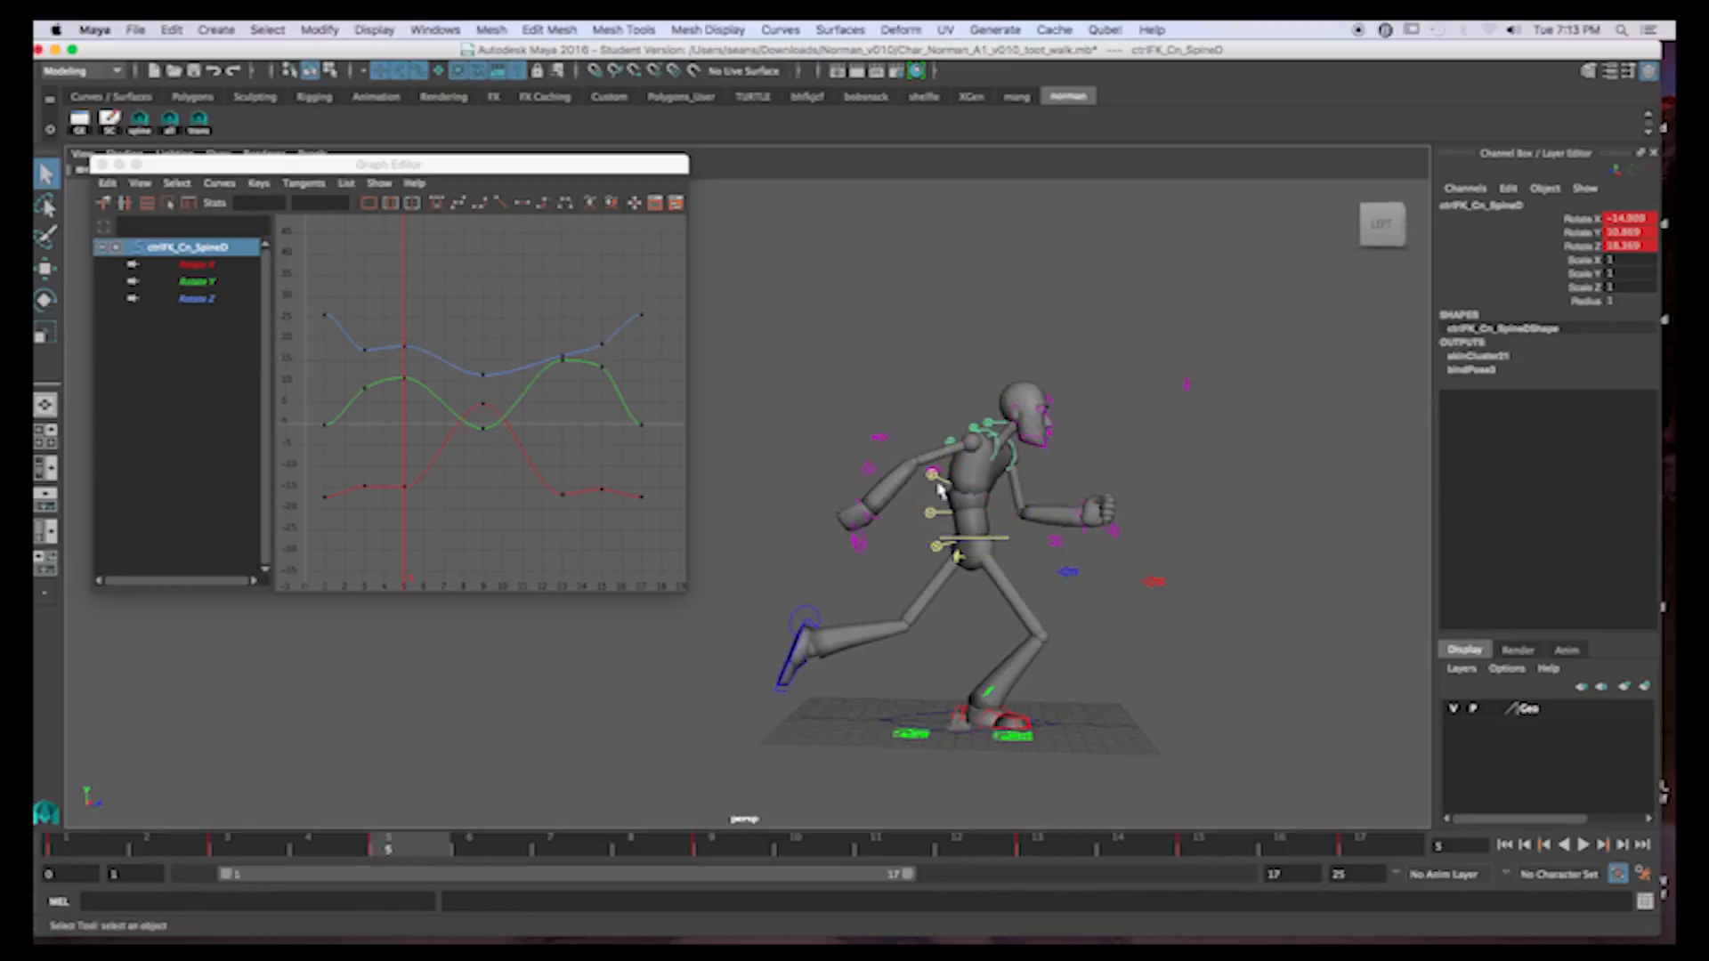
pyautogui.keyDown('shift'); pyautogui.click(944, 484); pyautogui.keyUp('shift')
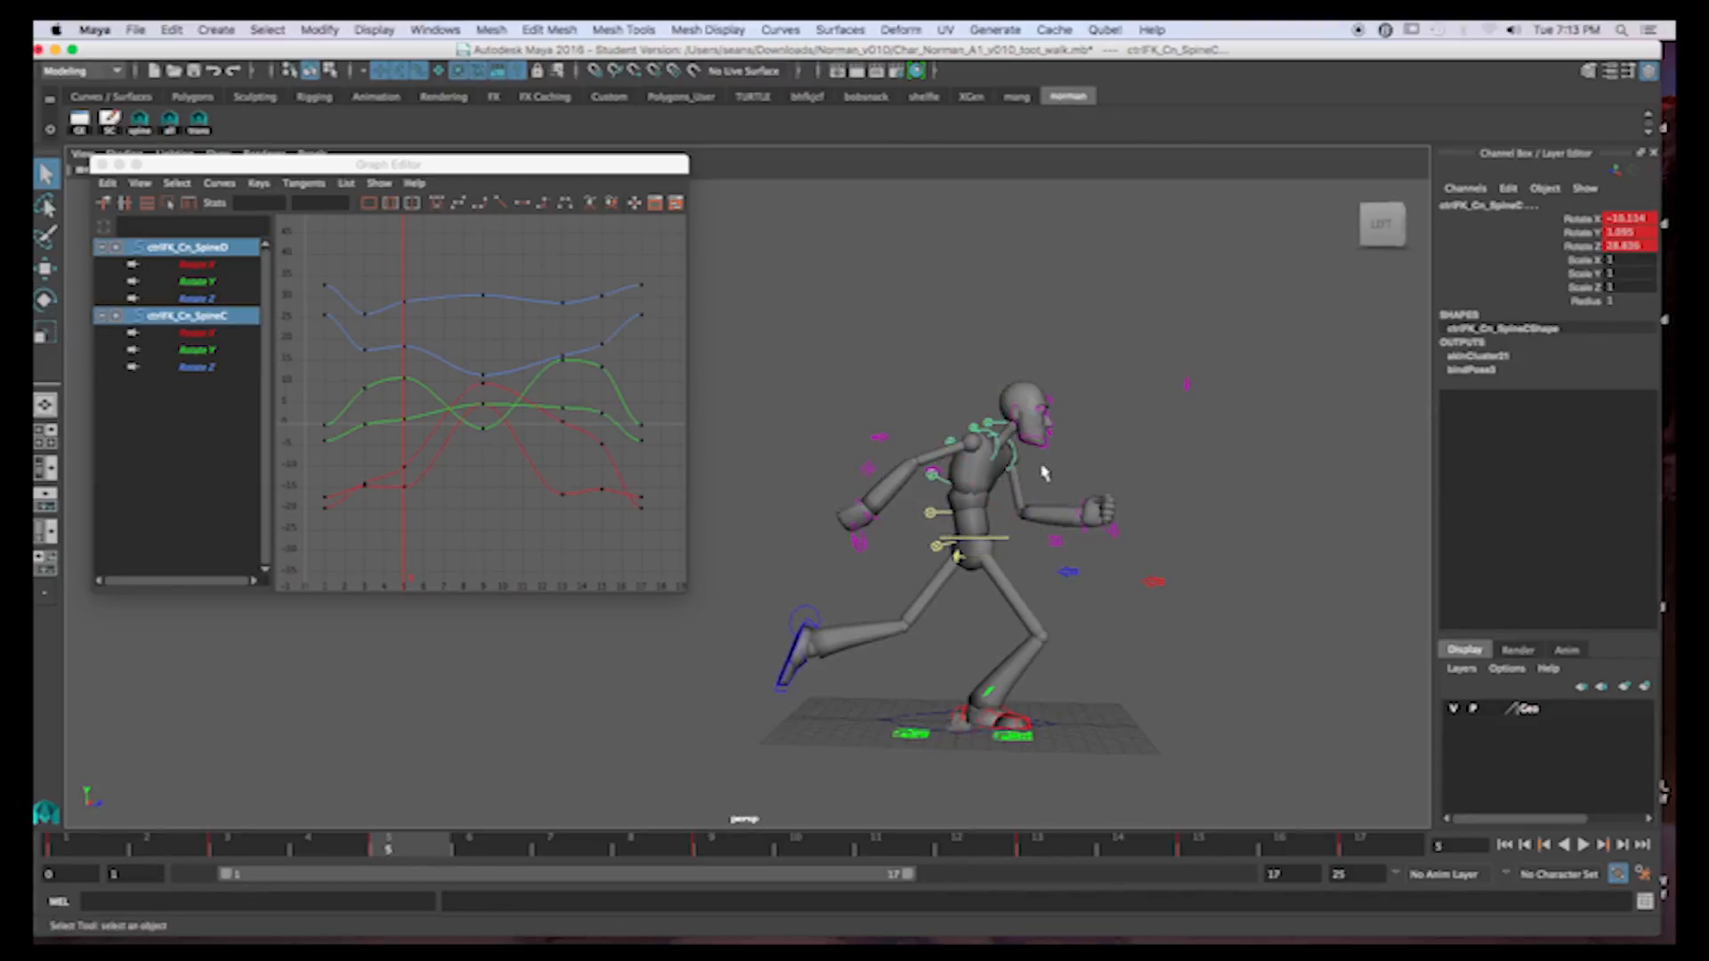
pyautogui.press('e')
pyautogui.moveTo(1045, 473); pyautogui.dragTo(1044, 473)
pyautogui.press('s')
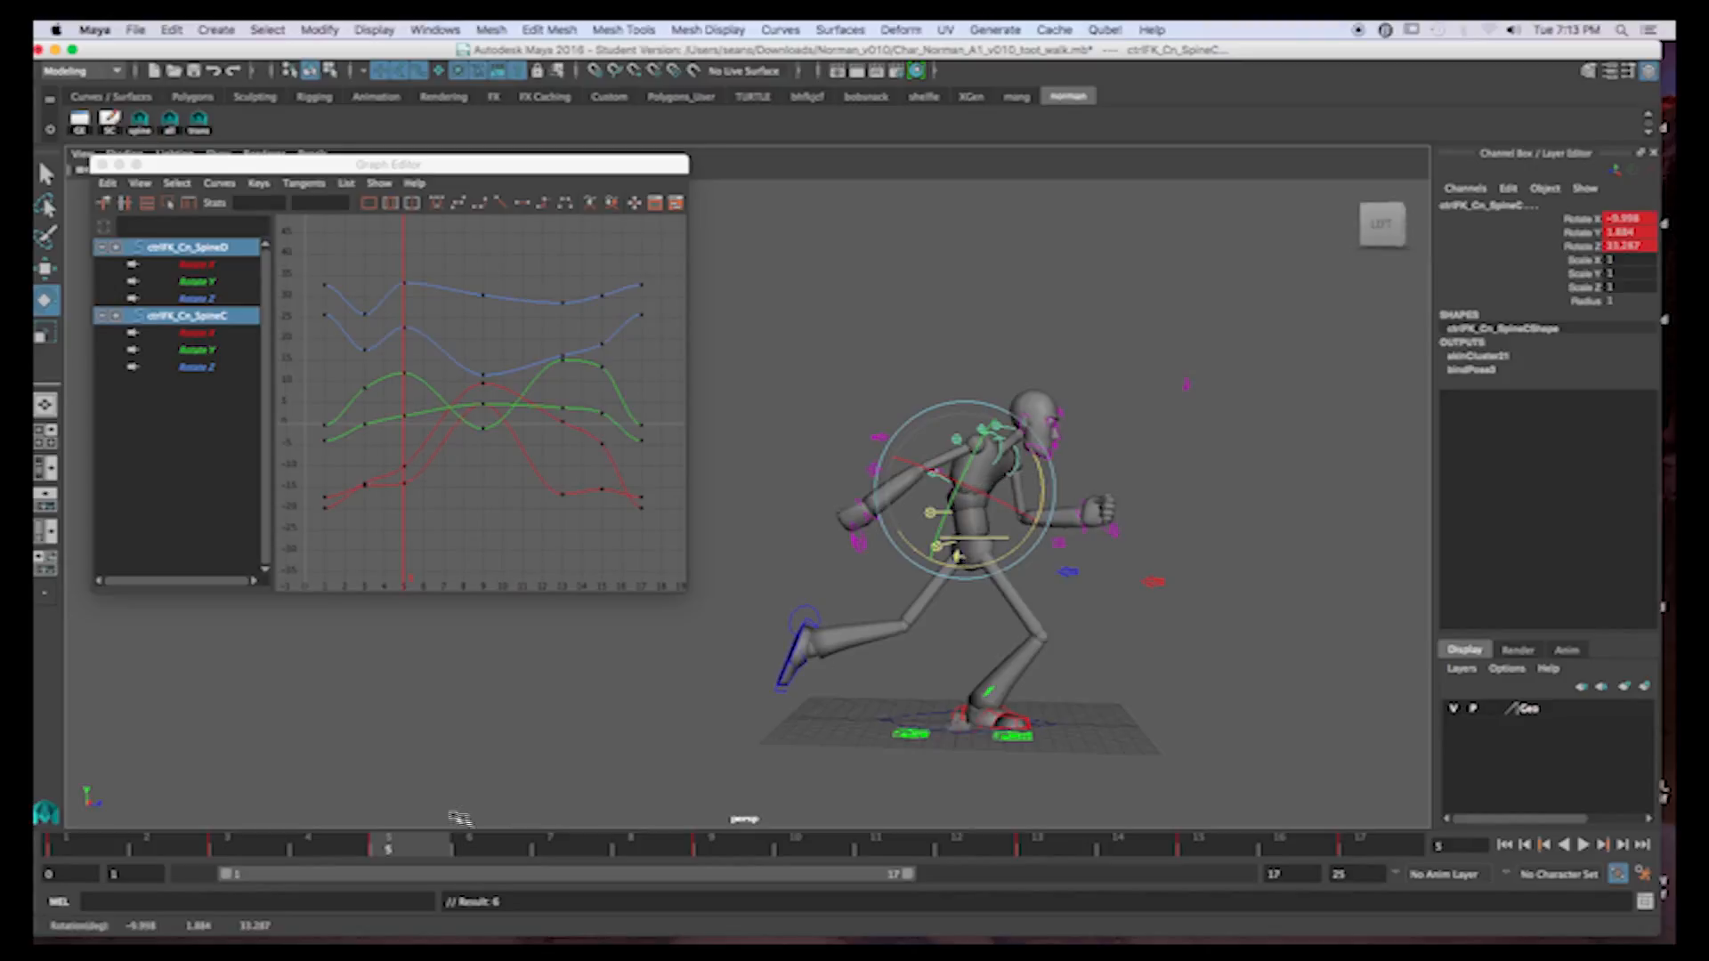
# Examine the torso's bend through the second half of the cycle at frames 9, 11, 13, 15 and 17
pyautogui.click(739, 855)
pyautogui.click(903, 850)
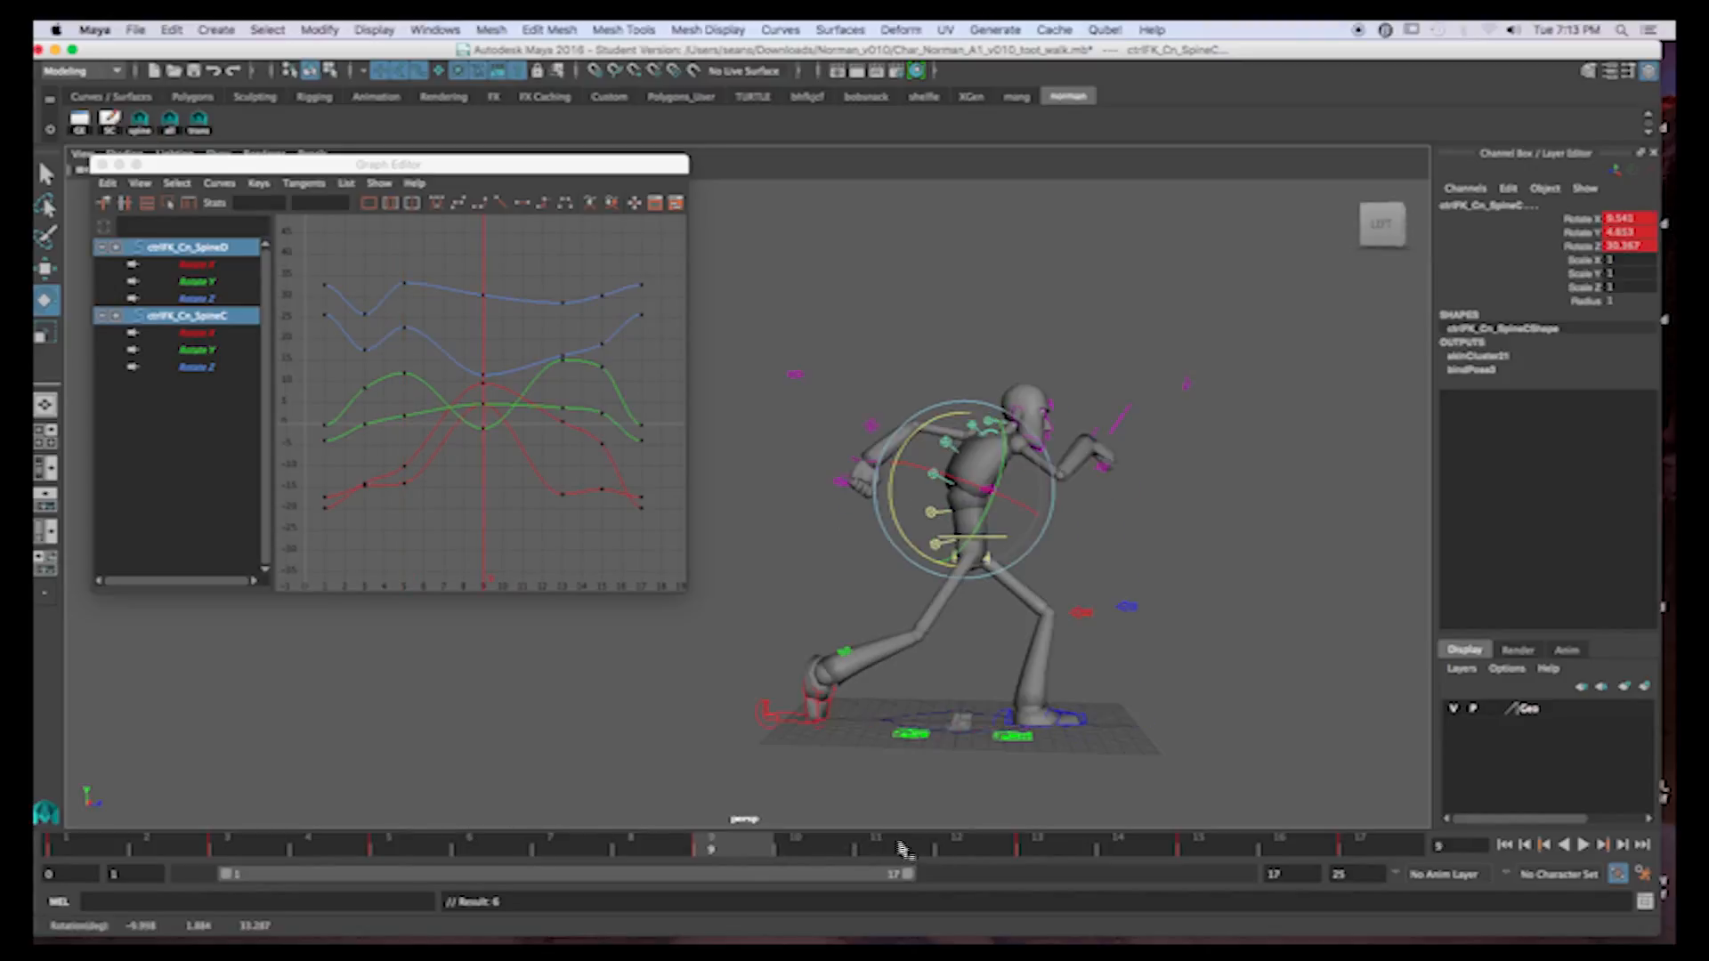
pyautogui.click(1038, 850)
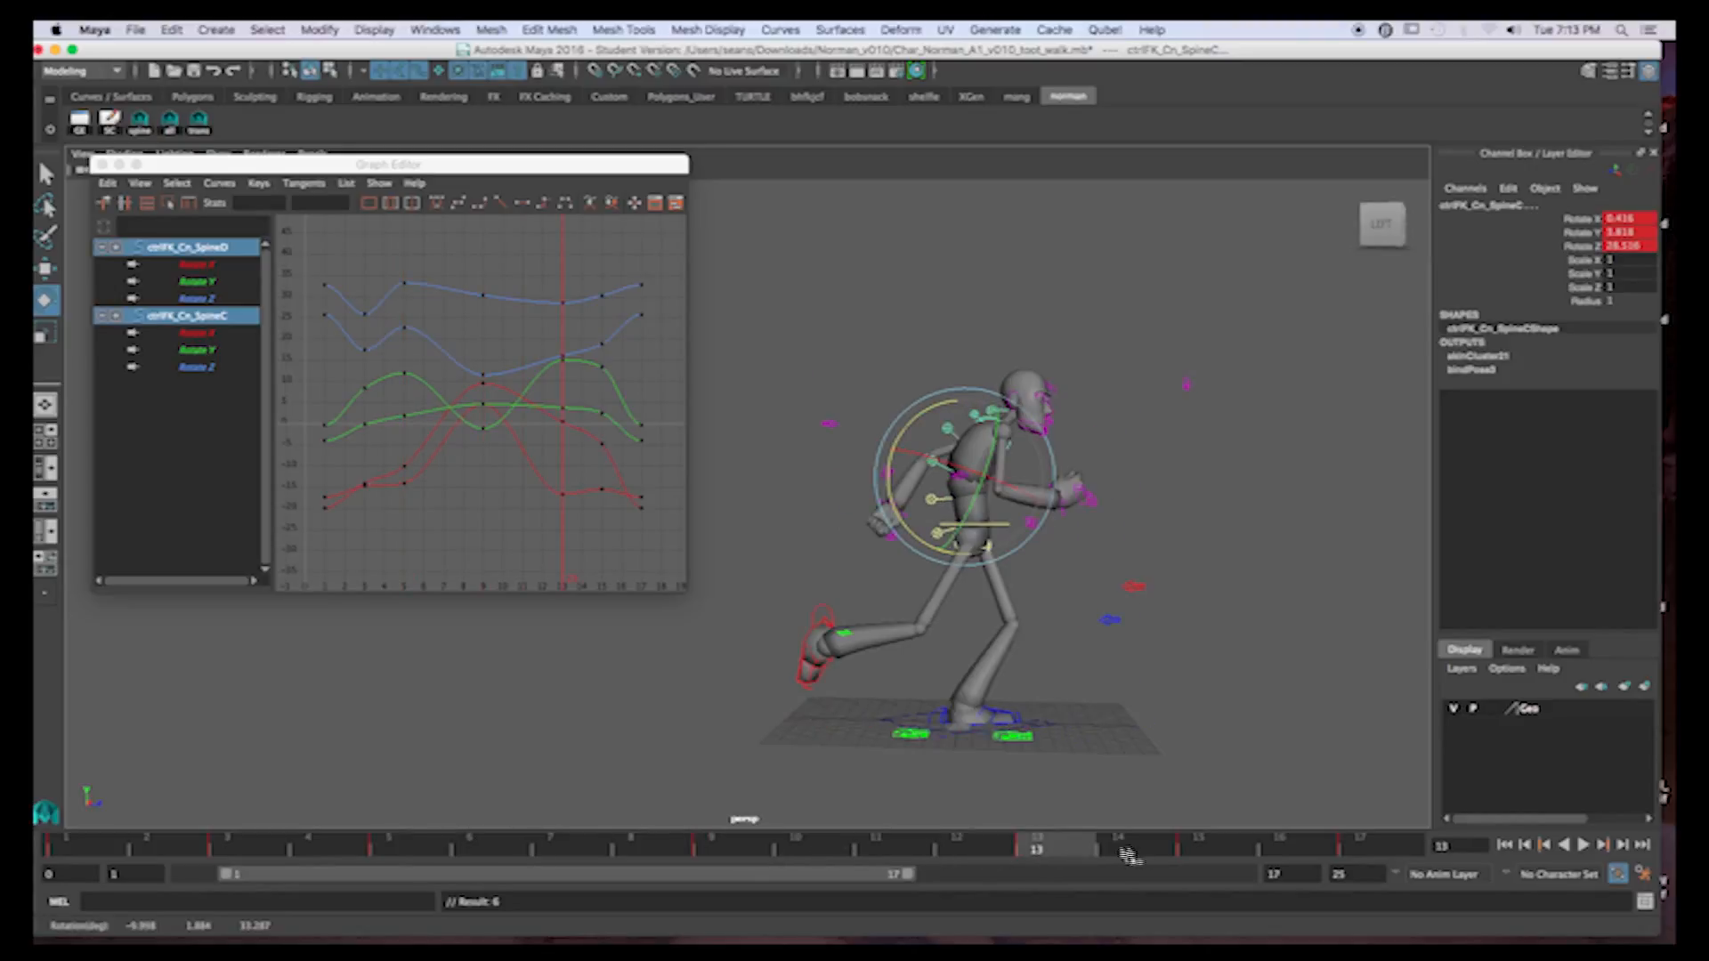
pyautogui.click(1197, 850)
pyautogui.click(1381, 841)
pyautogui.click(1235, 850)
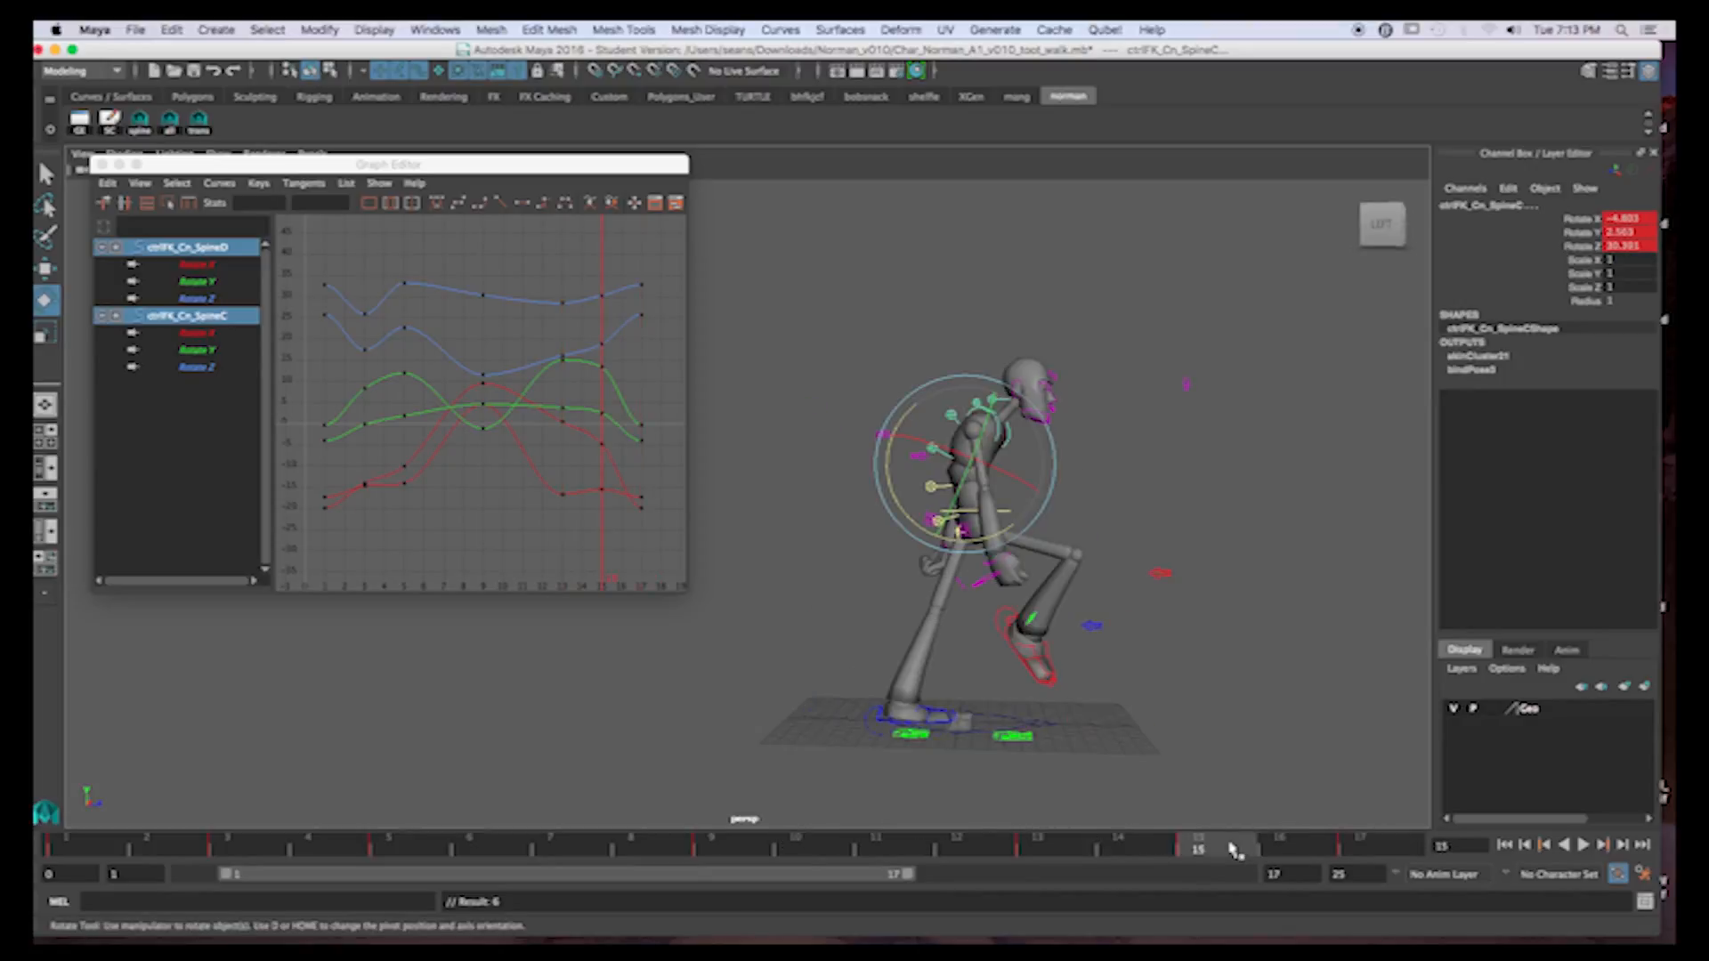
pyautogui.moveTo(78, 850); pyautogui.dragTo(857, 877)
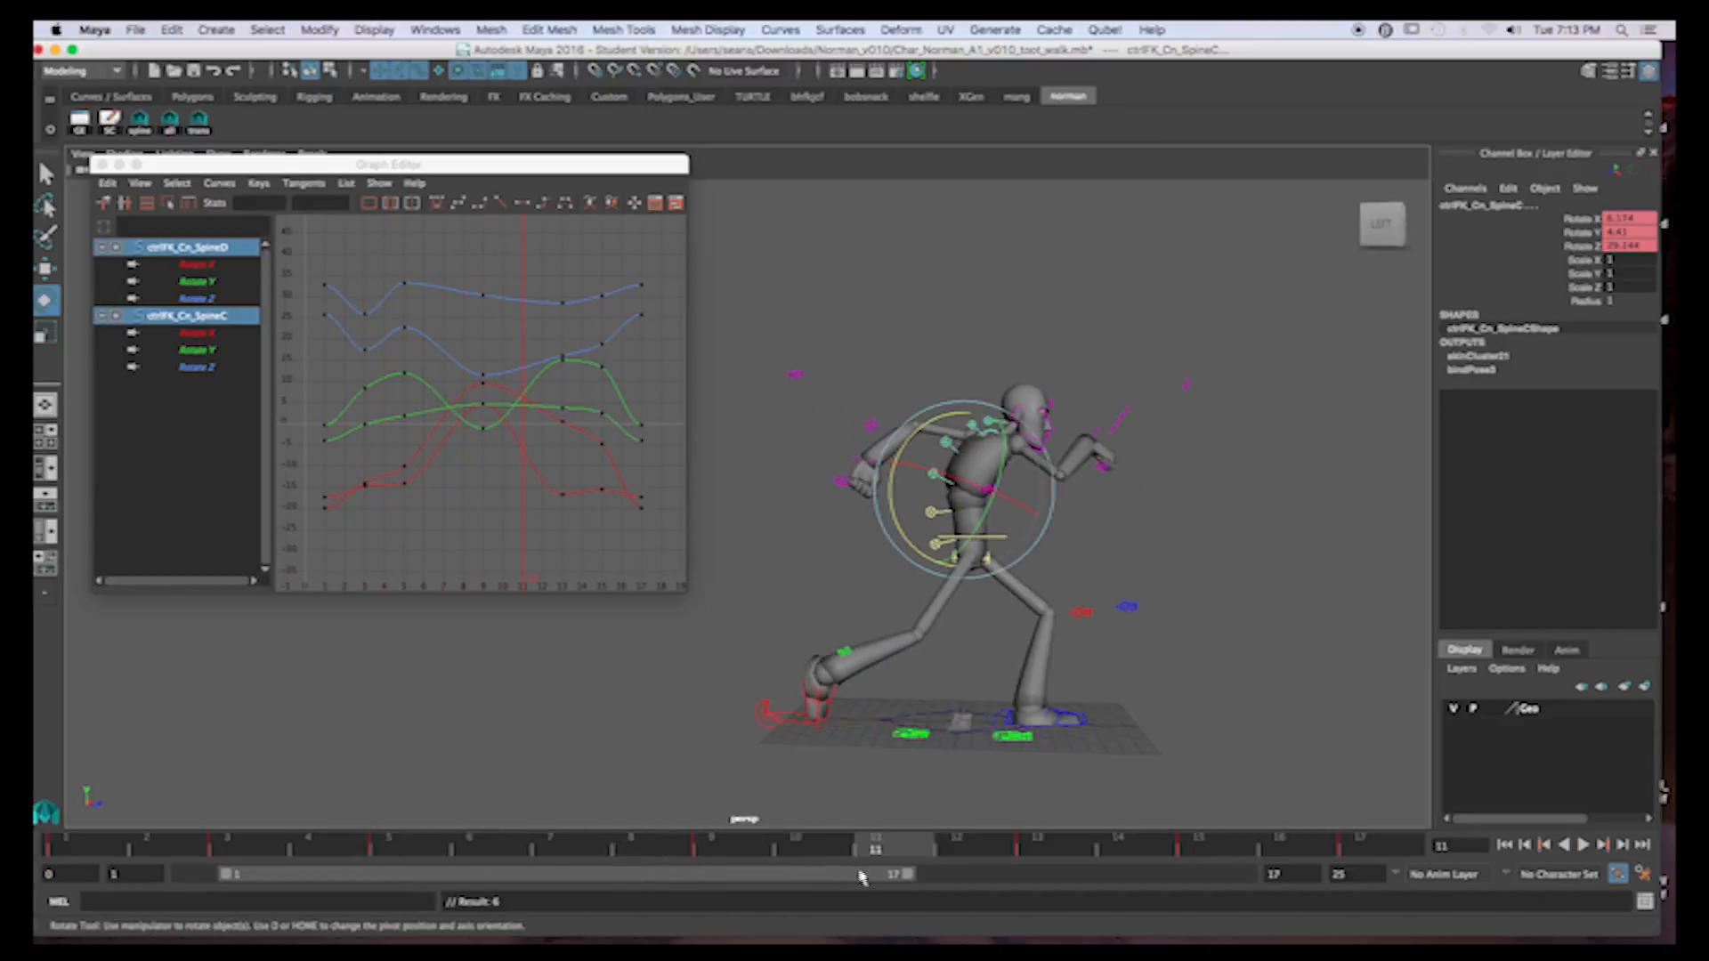
# Select all four spine controls and key their rotations at frame 11
pyautogui.click(204, 132)
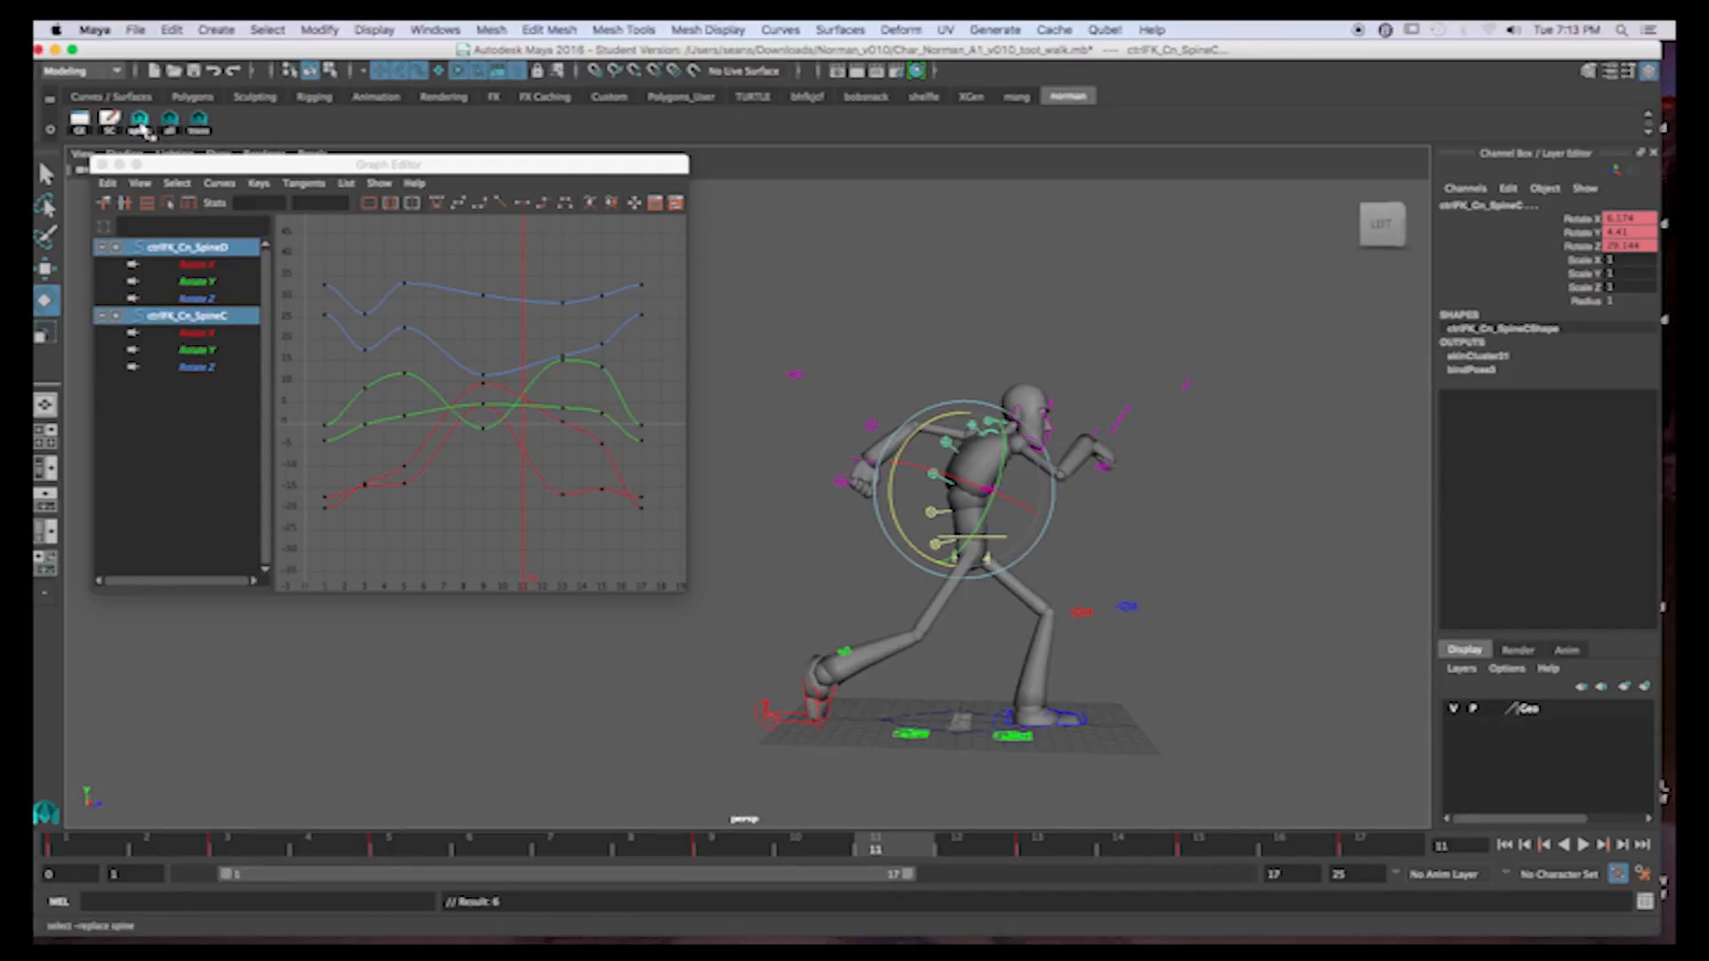
pyautogui.click(712, 850)
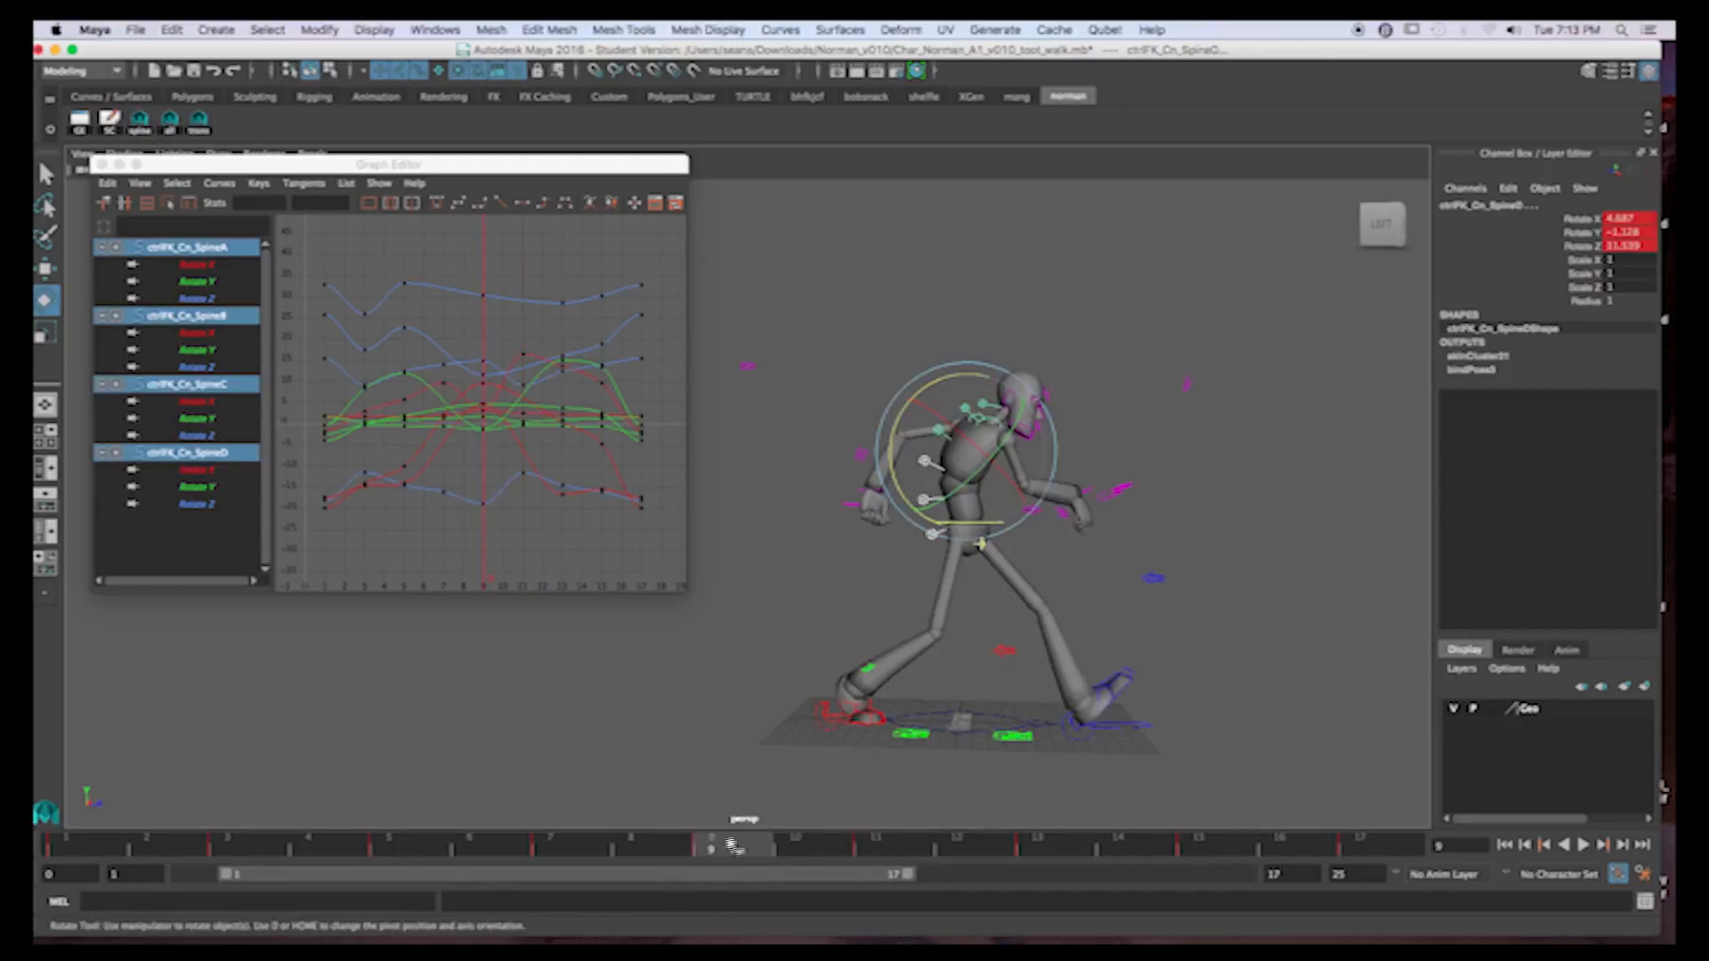
pyautogui.press('s')
pyautogui.click(873, 847)
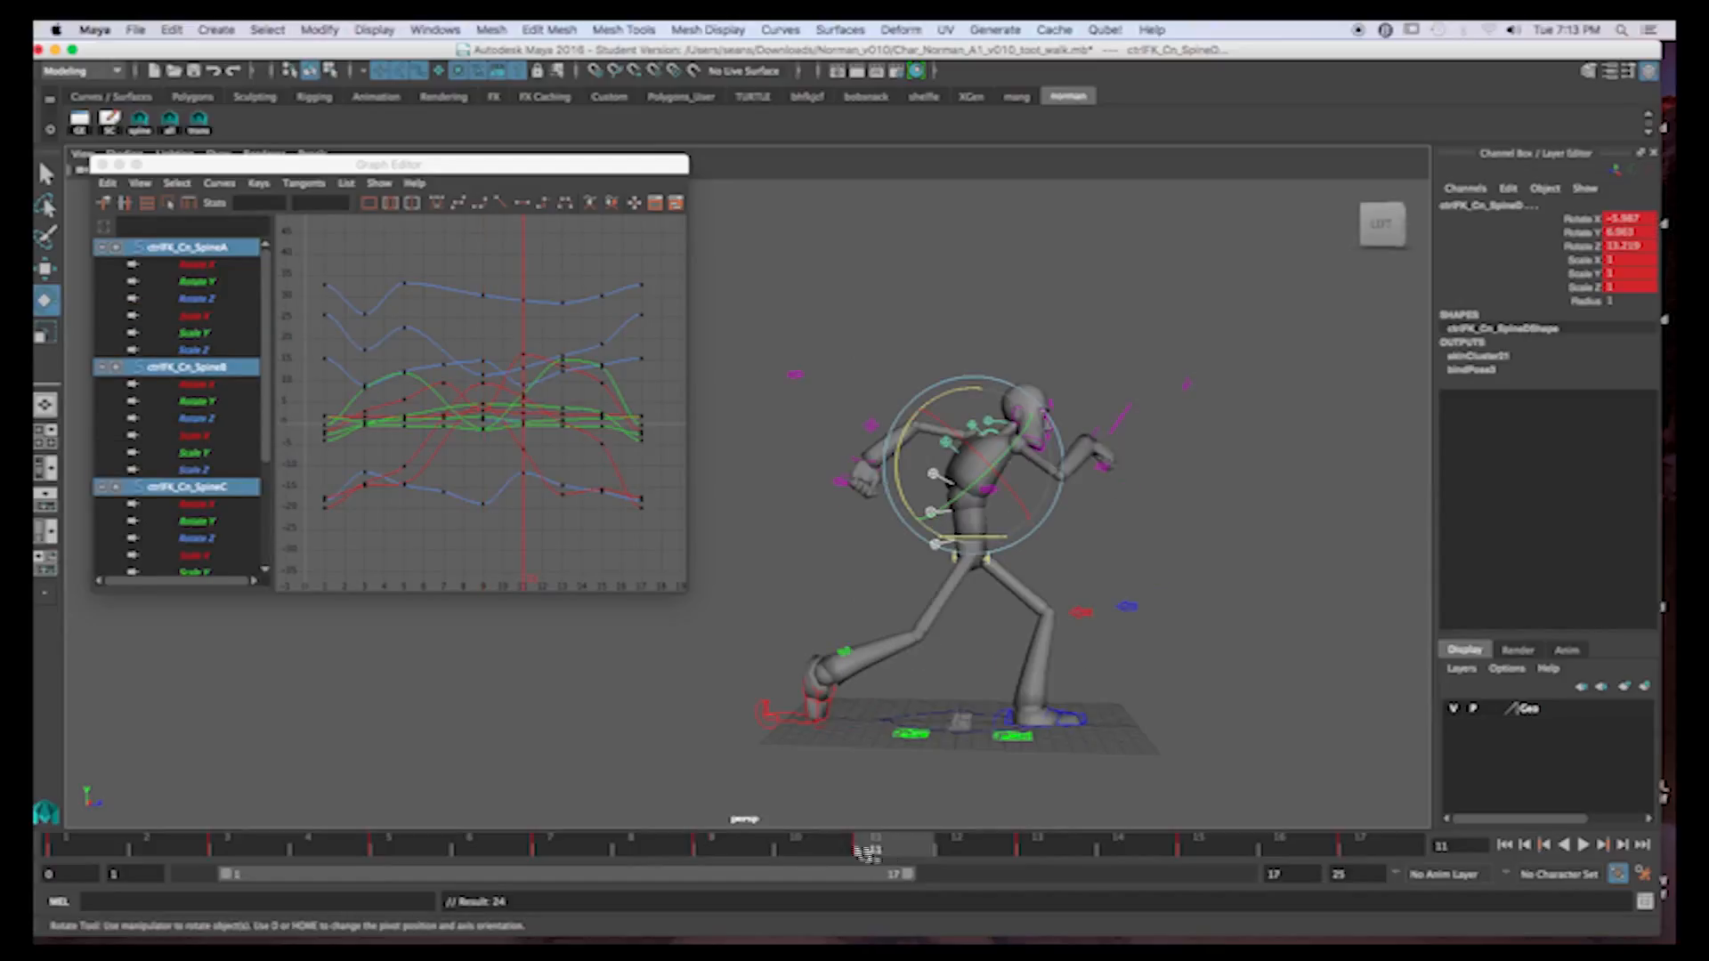
# Examine the torso and hip height across the key poses at frames 1, 3, 5, 7, 9, 11 and 13
pyautogui.click(741, 844)
pyautogui.click(898, 851)
pyautogui.click(1043, 844)
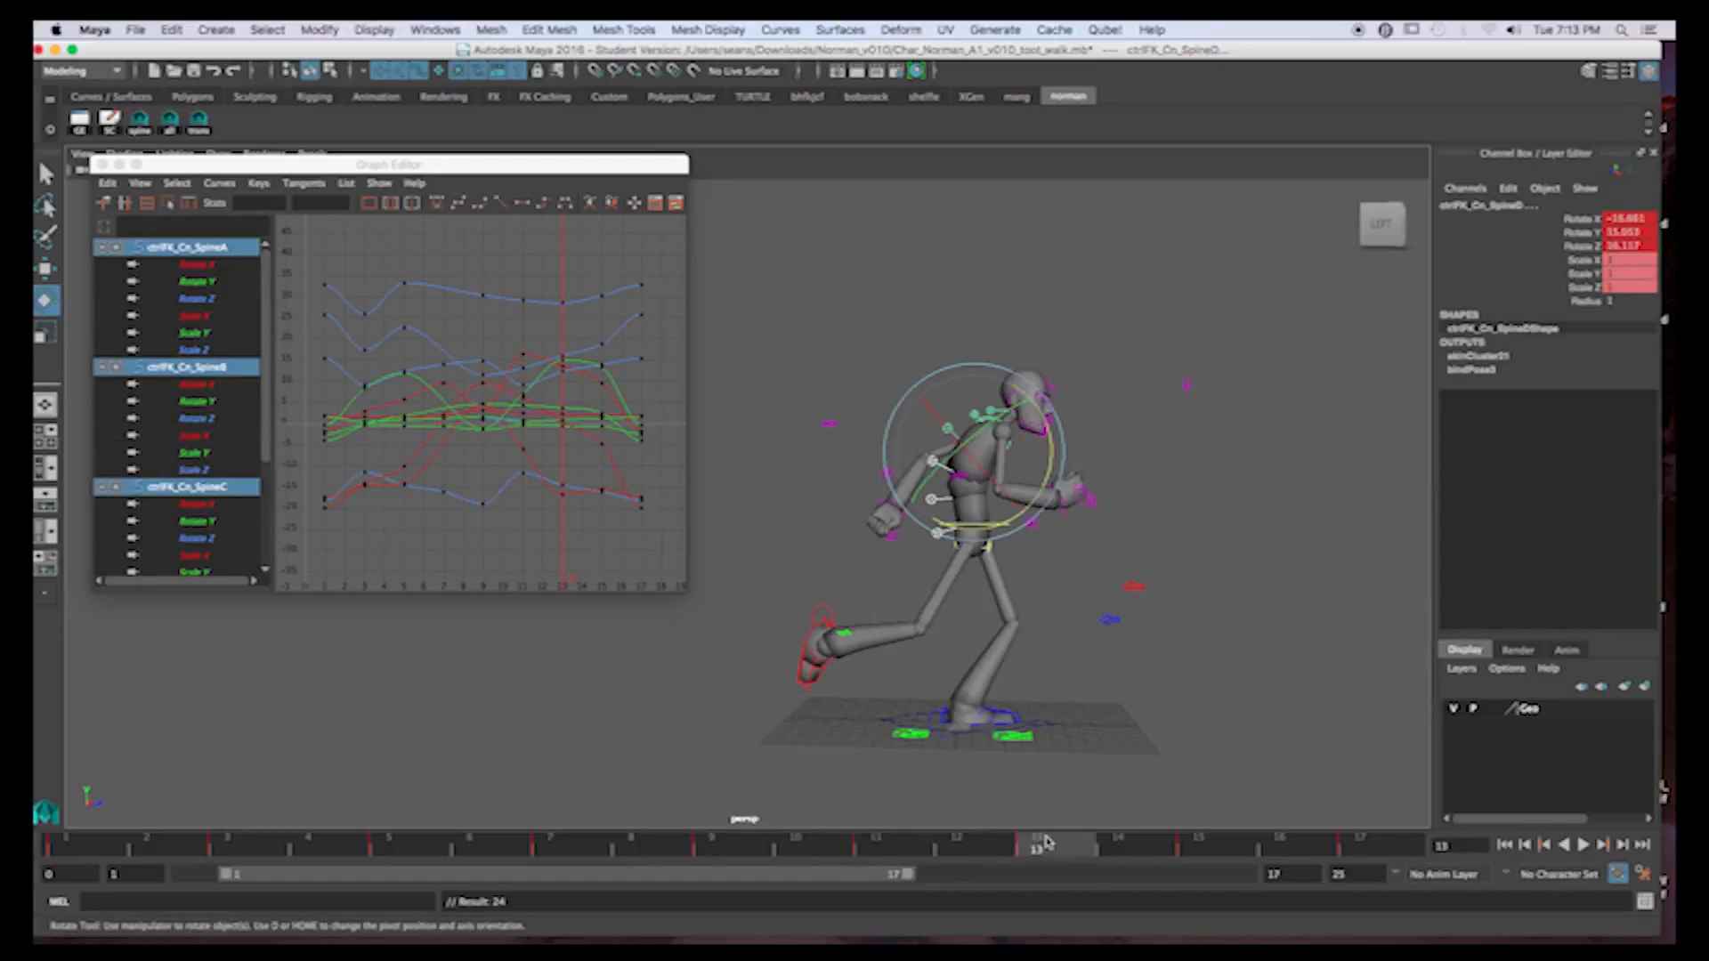
pyautogui.click(731, 849)
pyautogui.click(70, 852)
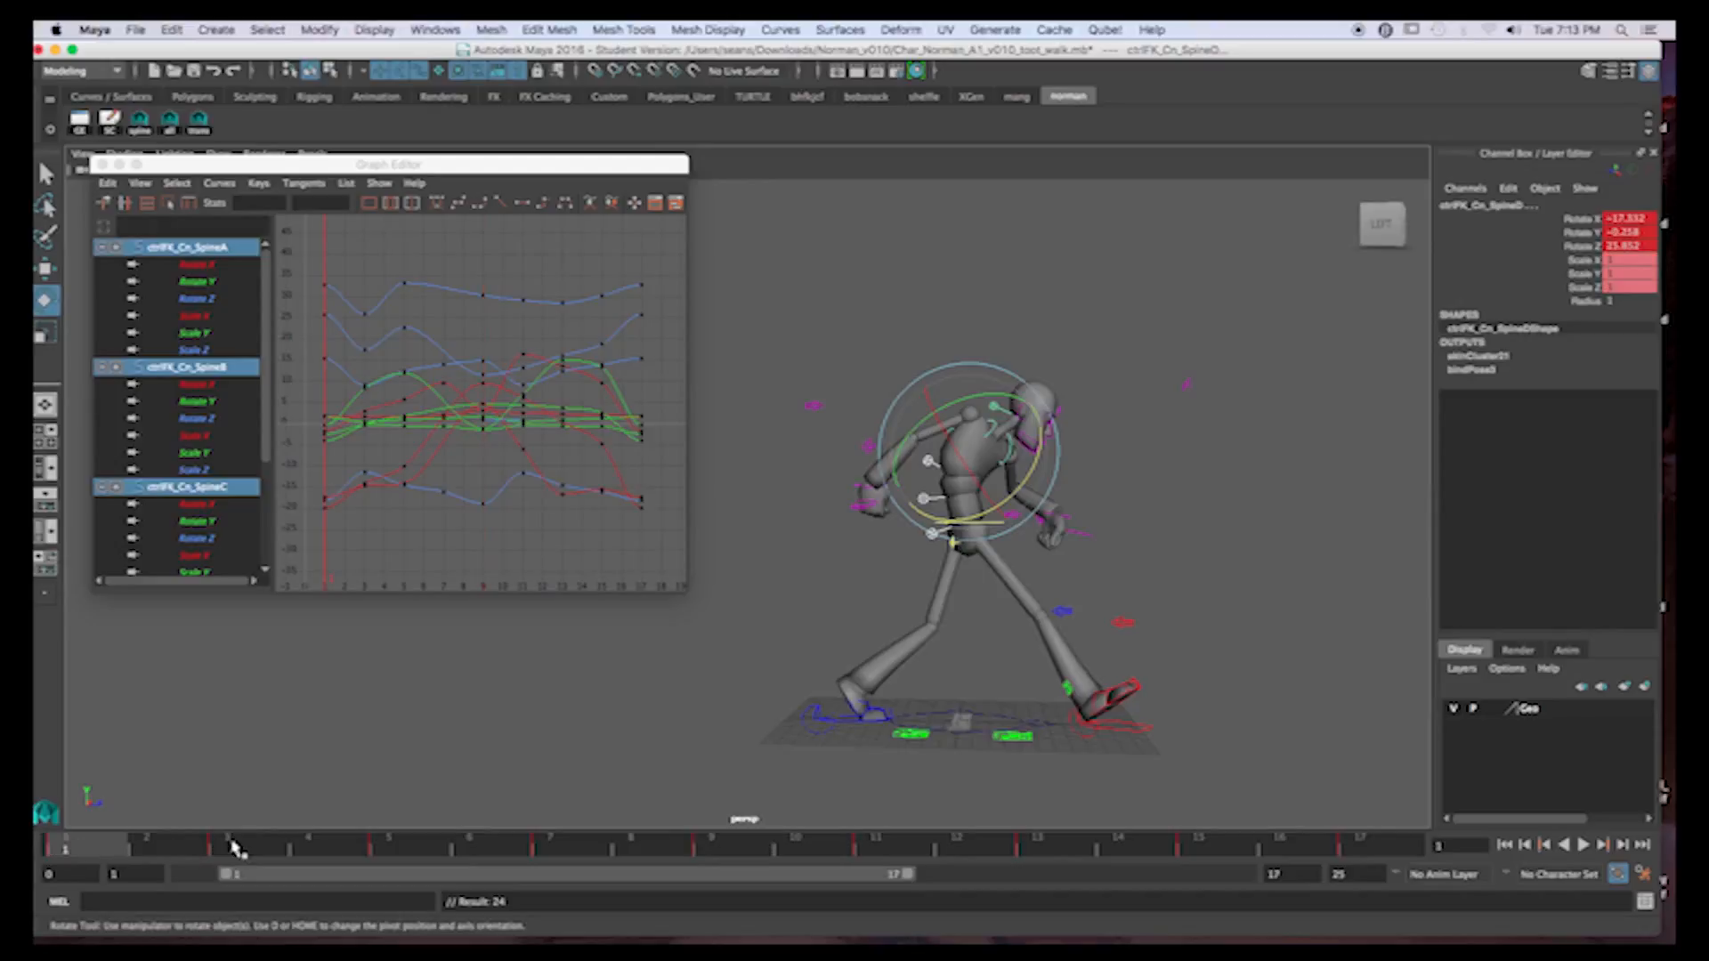
pyautogui.click(234, 848)
pyautogui.click(411, 850)
pyautogui.click(552, 850)
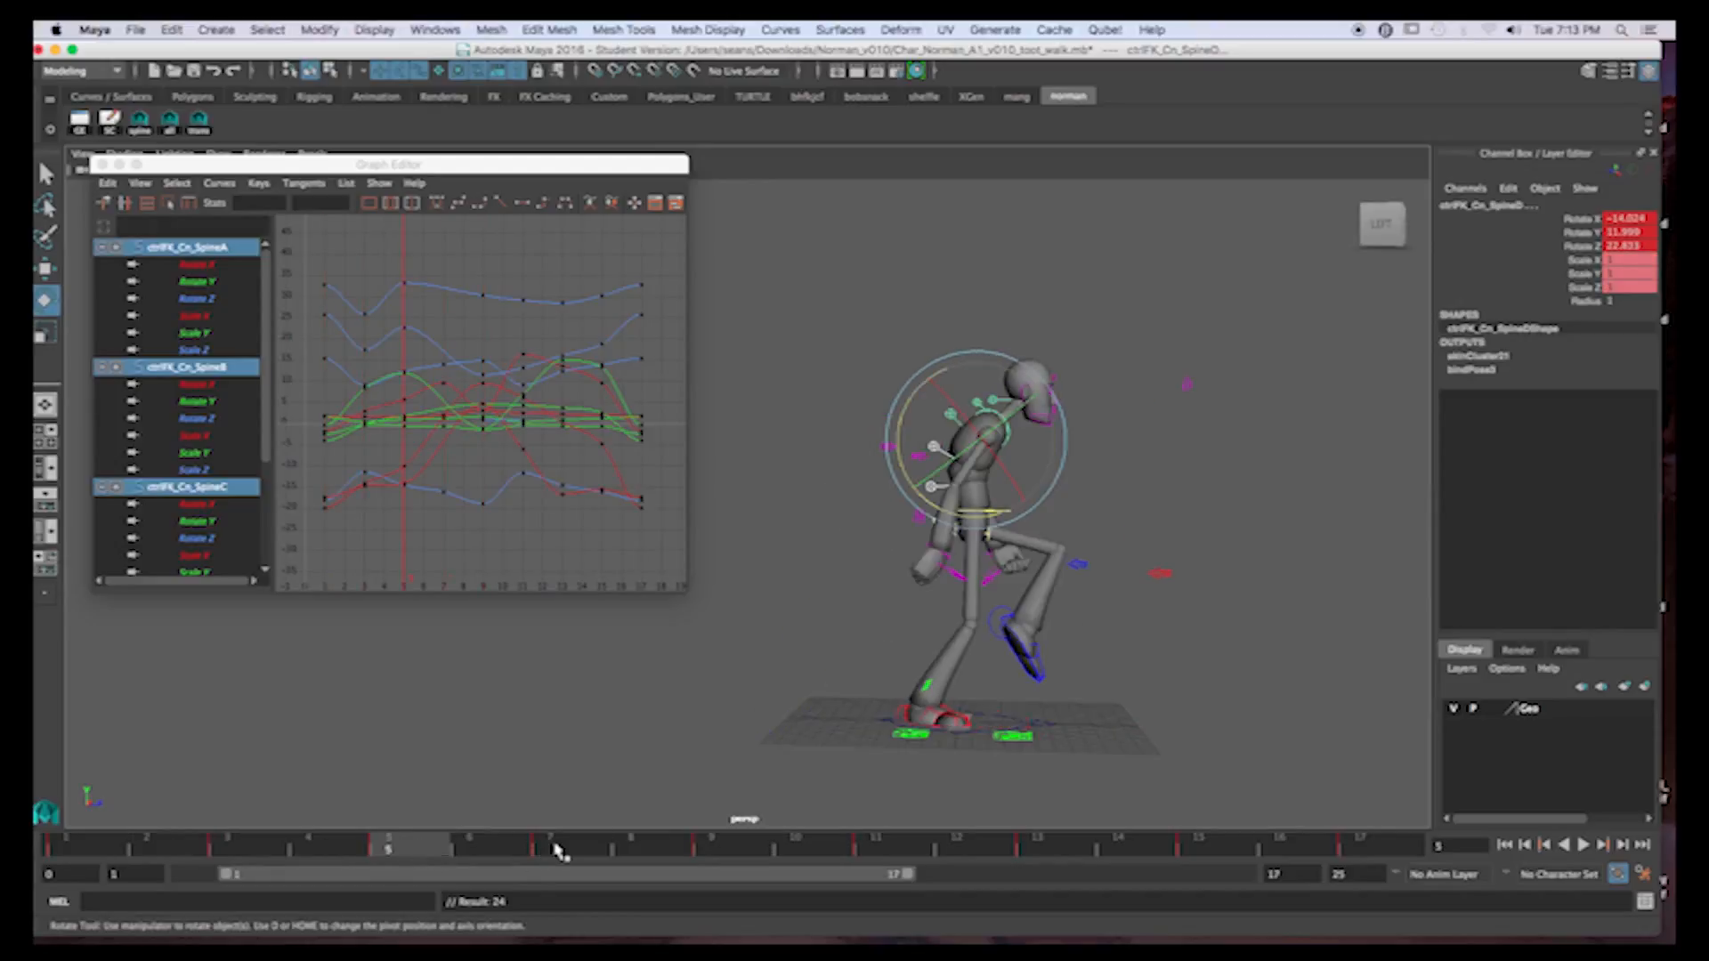
pyautogui.click(723, 850)
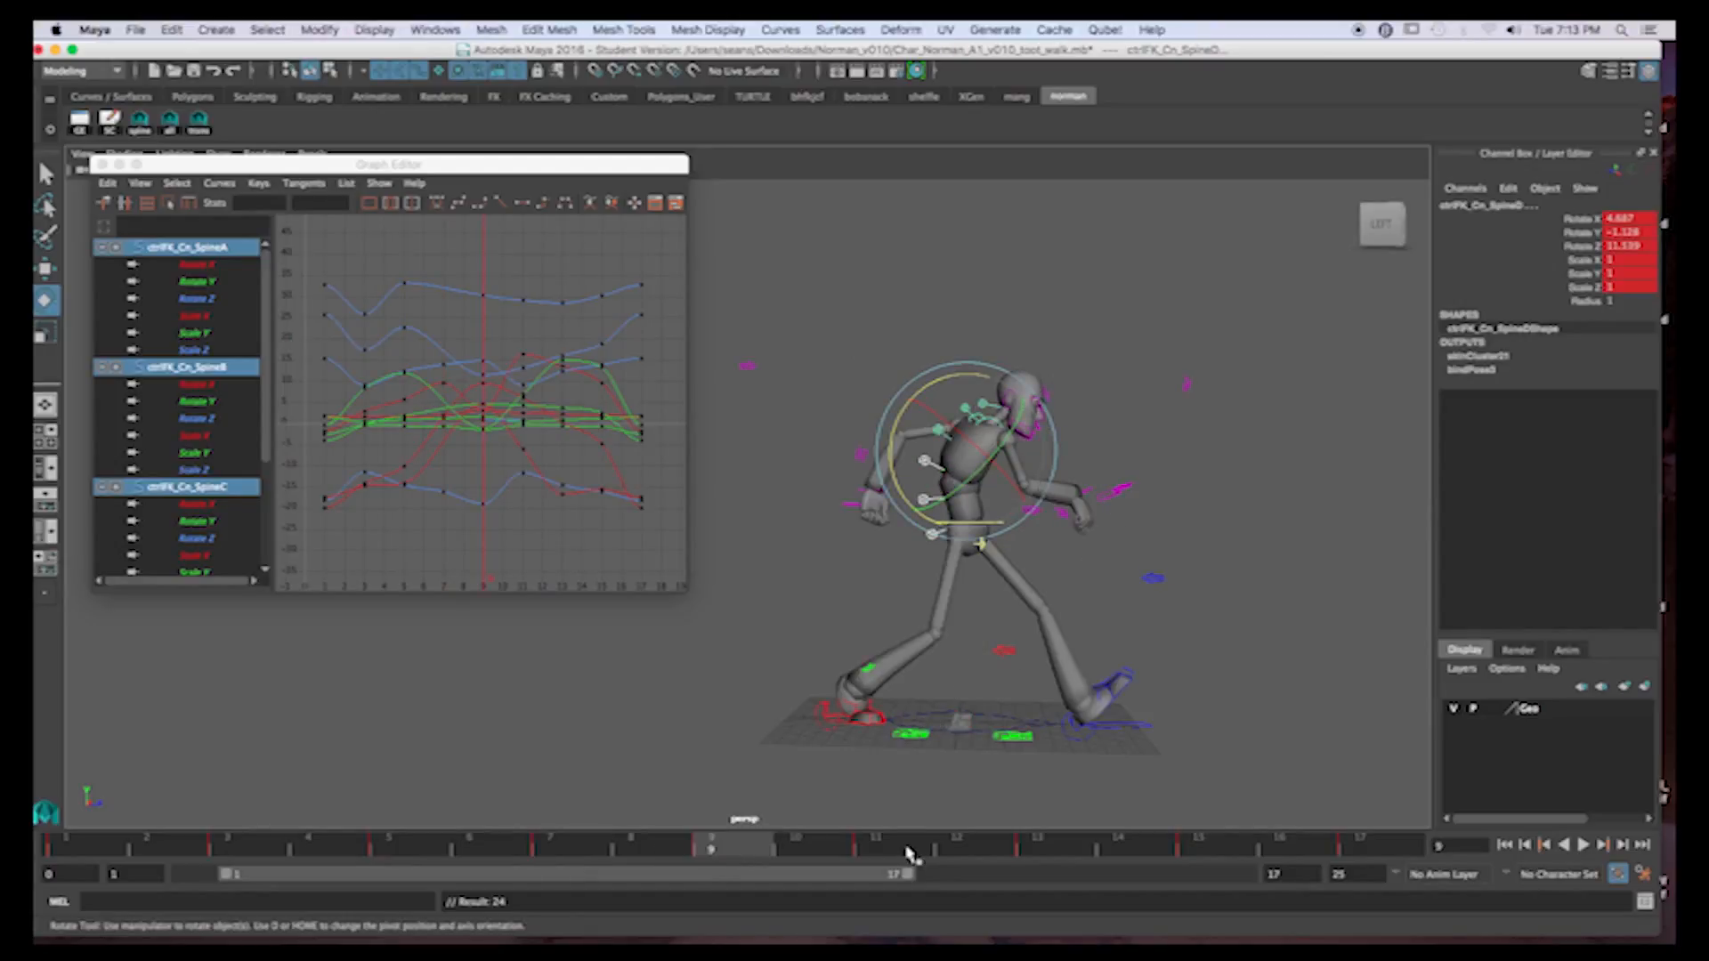
pyautogui.click(876, 850)
pyautogui.click(1039, 848)
pyautogui.moveTo(893, 850); pyautogui.dragTo(742, 850)
pyautogui.click(880, 847)
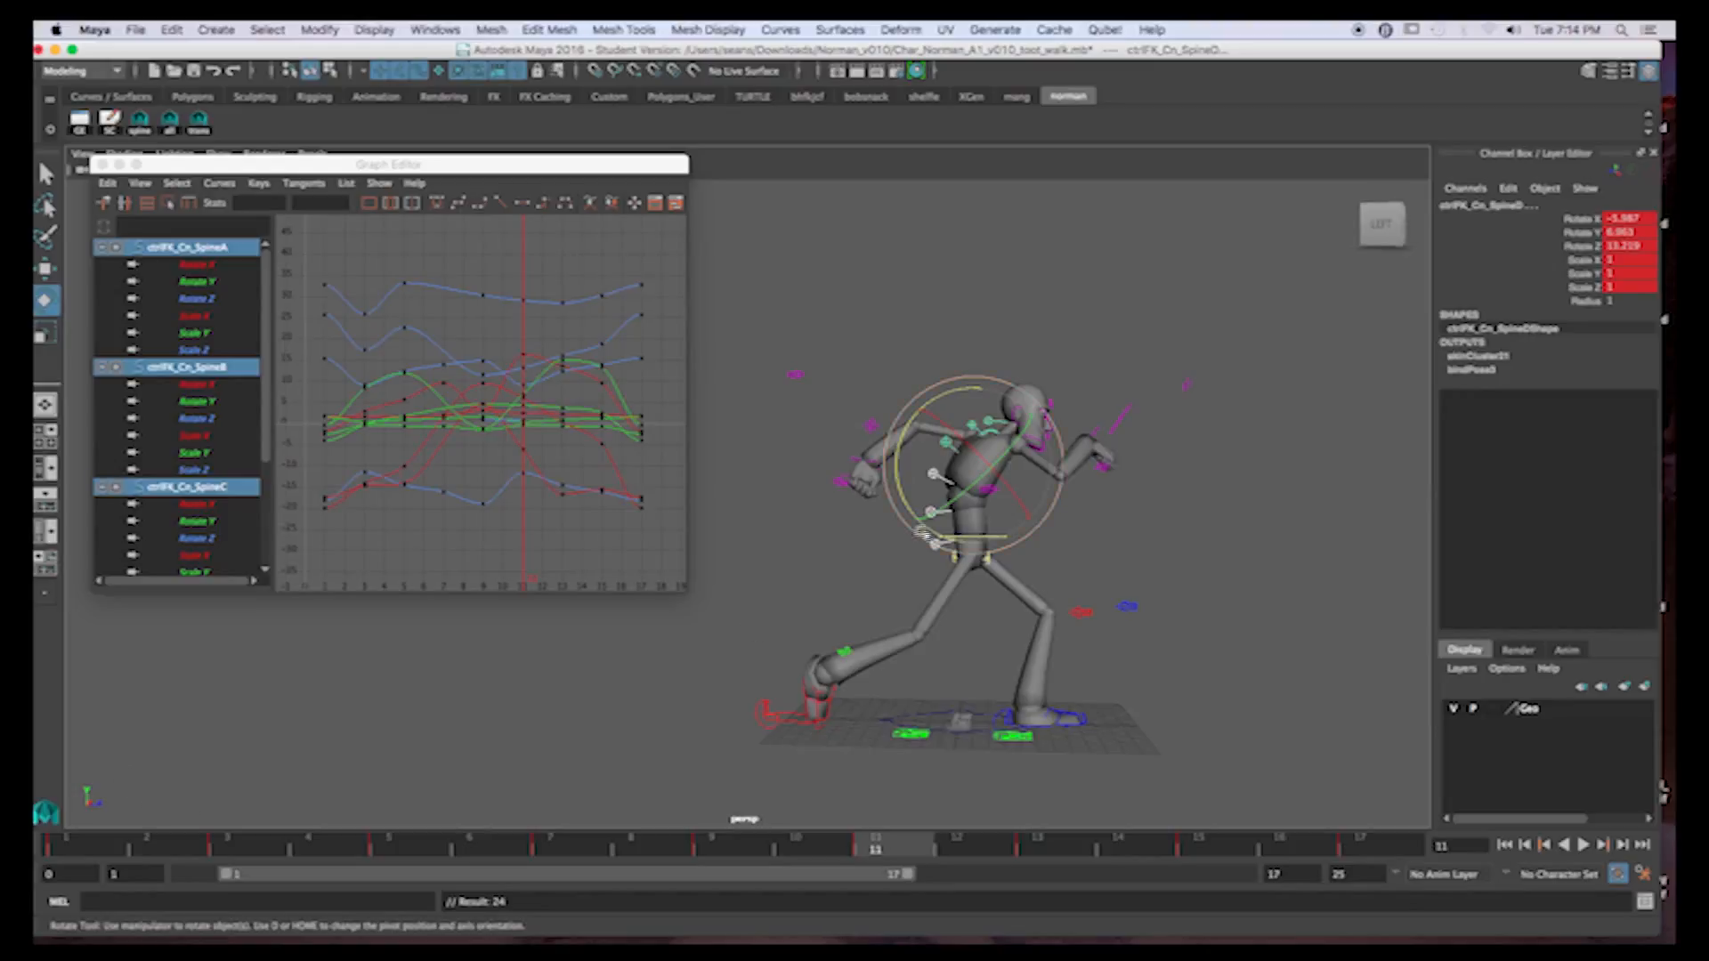
# Lower the root's Translate Y curve at frame 11 to about -3.507, and shift its frame 9 and 13 keys down slightly
pyautogui.click(1112, 540)
pyautogui.click(1007, 542)
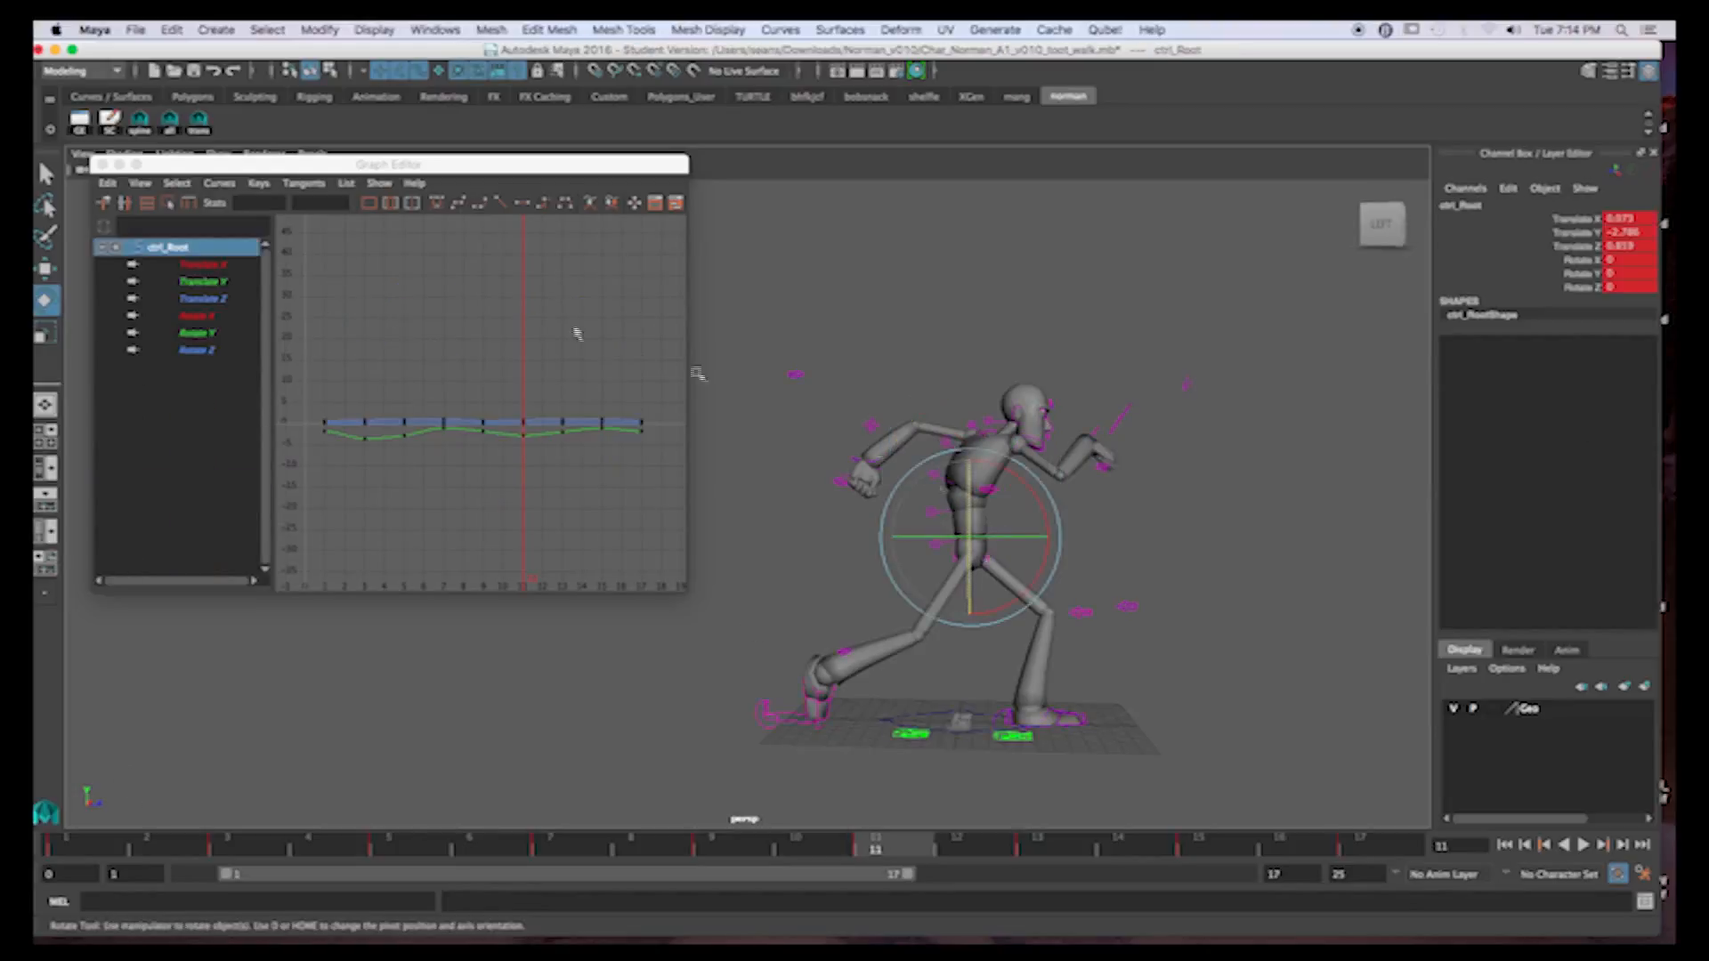
pyautogui.click(197, 283)
pyautogui.press('f')
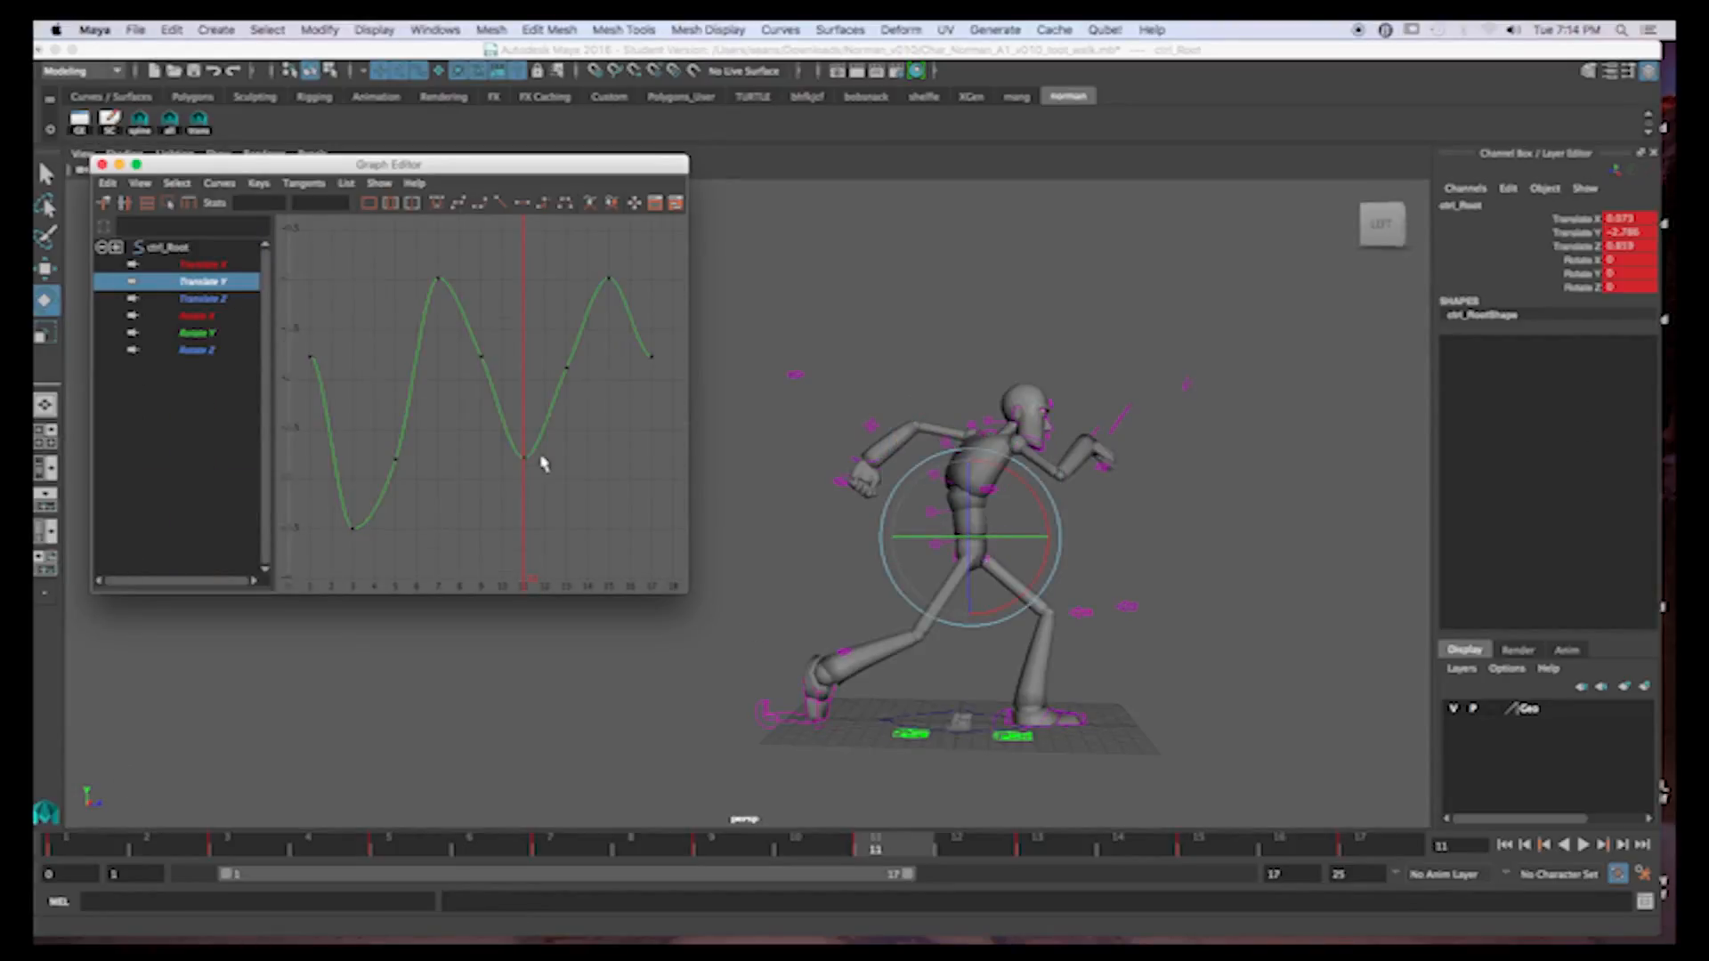
pyautogui.moveTo(565, 500); pyautogui.dragTo(527, 336)
pyautogui.keyDown('shift'); pyautogui.moveTo(527, 335); pyautogui.dragTo(533, 421, button='middle'); pyautogui.keyUp('shift')
pyautogui.moveTo(450, 336); pyautogui.dragTo(592, 404)
pyautogui.keyDown('shift'); pyautogui.moveTo(546, 317); pyautogui.dragTo(548, 350, button='middle'); pyautogui.keyUp('shift')
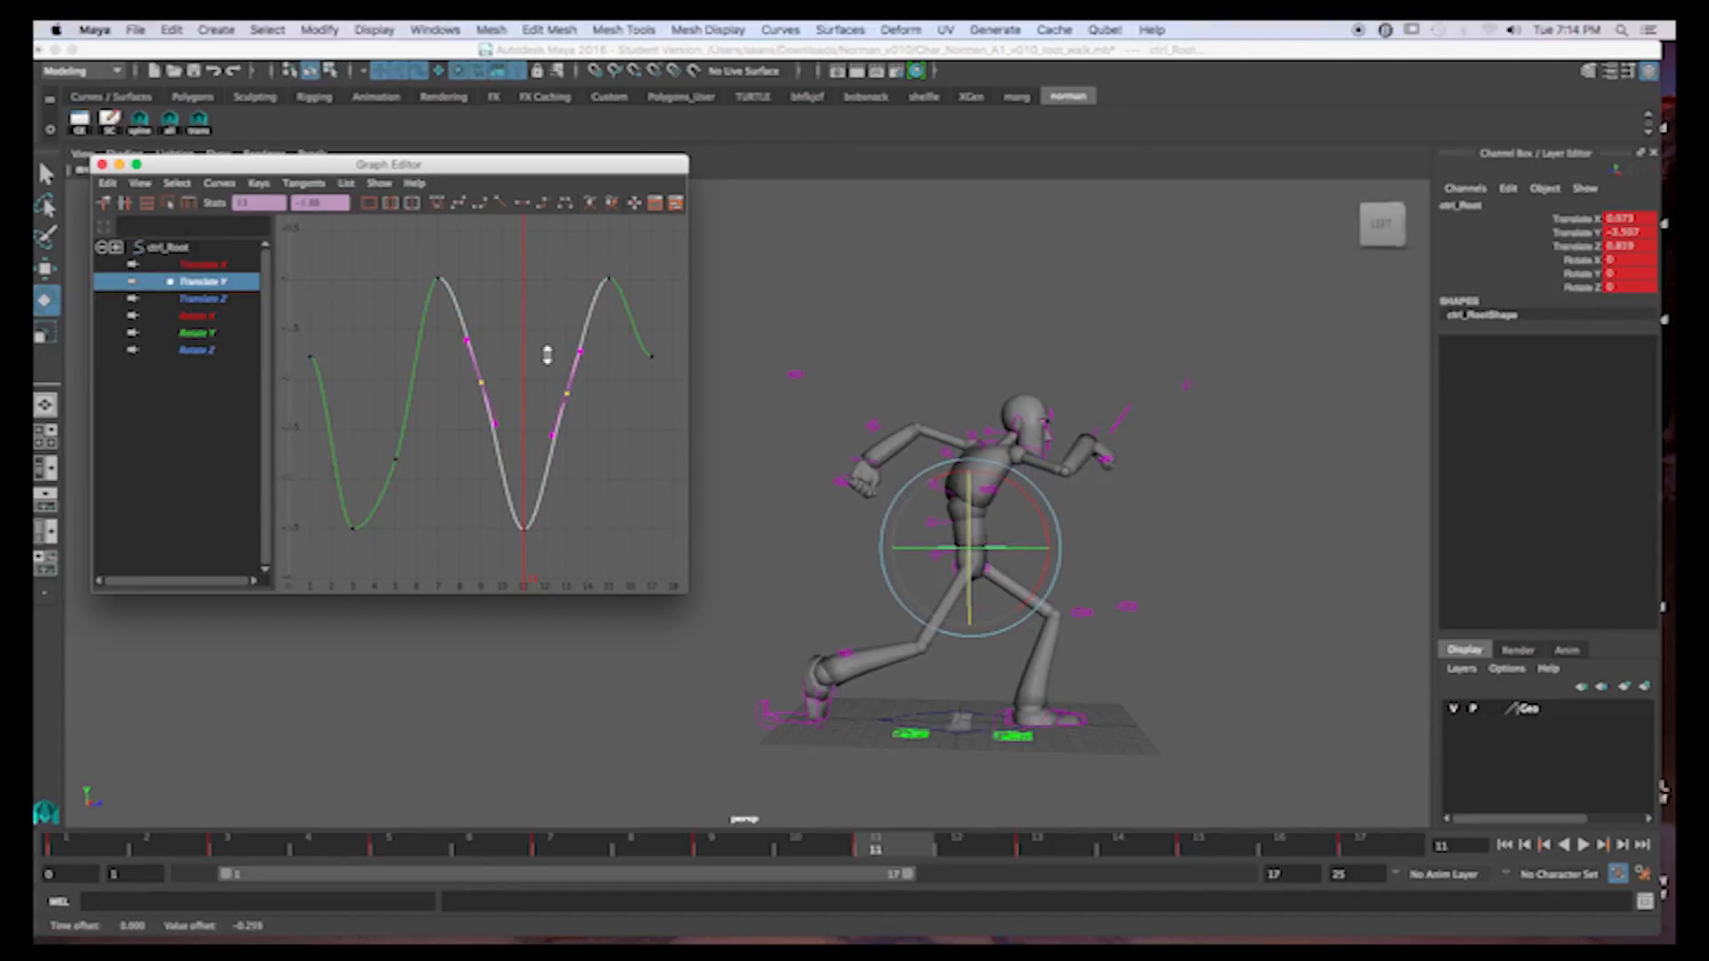
# Give the root's Translate Y keys at frames 1 and 17 linear tangents
pyautogui.moveTo(303, 336); pyautogui.dragTo(343, 383)
pyautogui.keyDown('shift'); pyautogui.moveTo(633, 337); pyautogui.dragTo(669, 384); pyautogui.keyUp('shift')
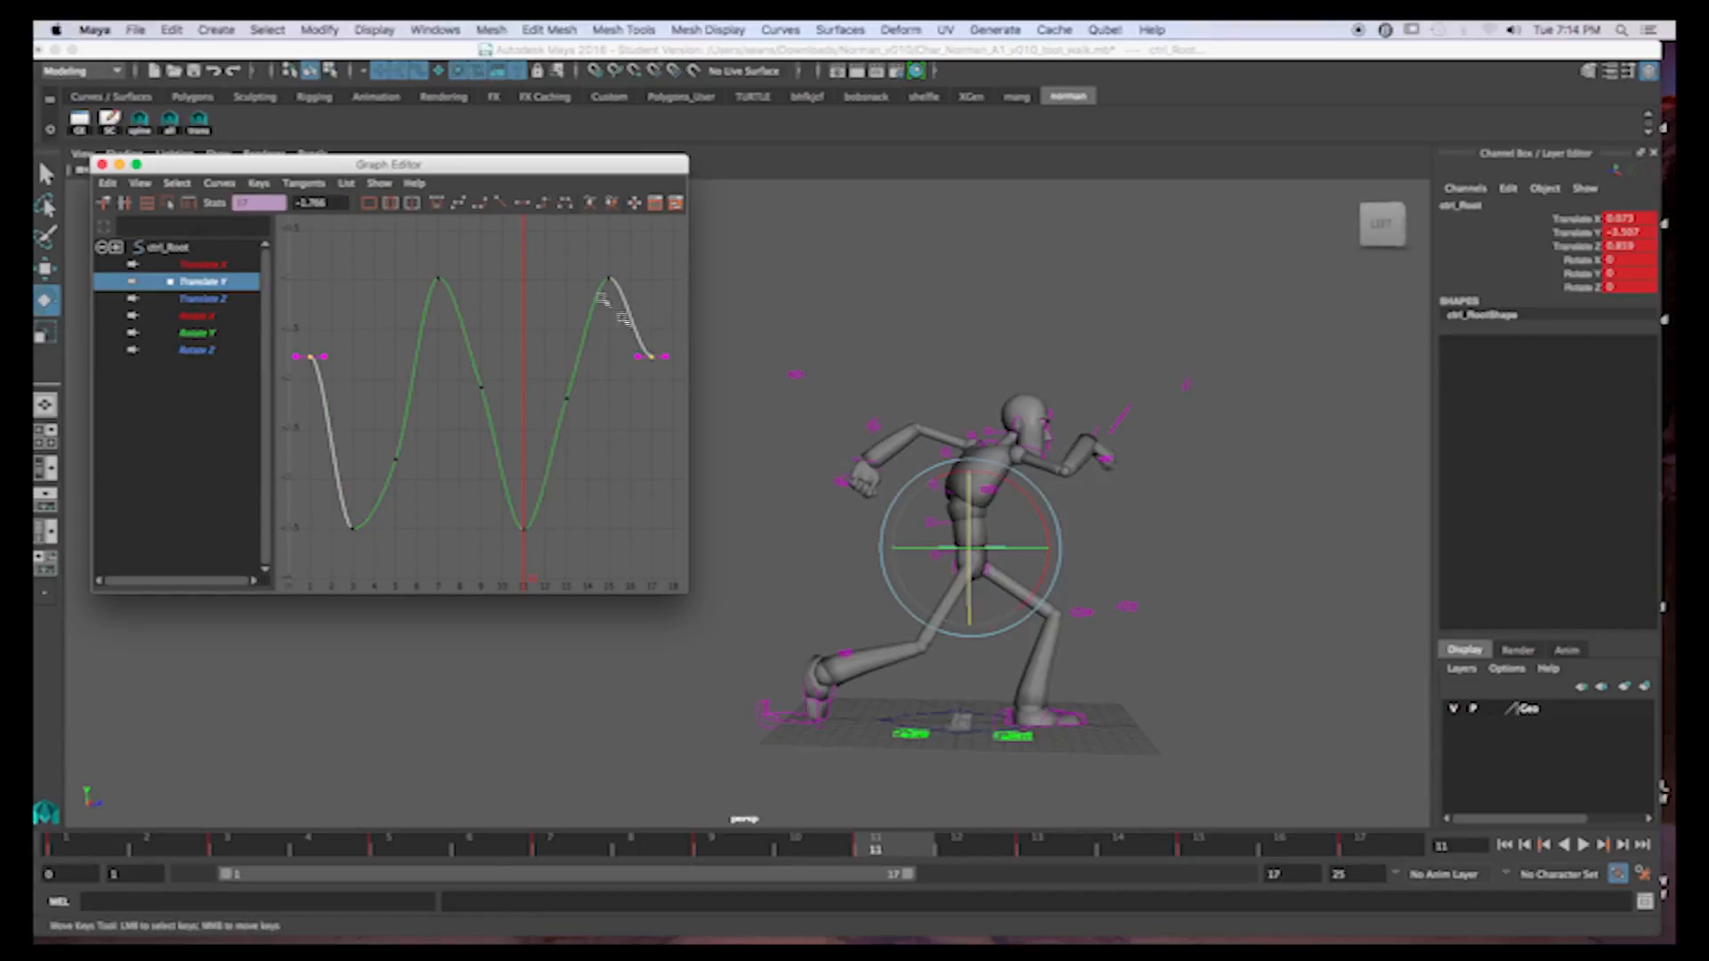
pyautogui.click(501, 204)
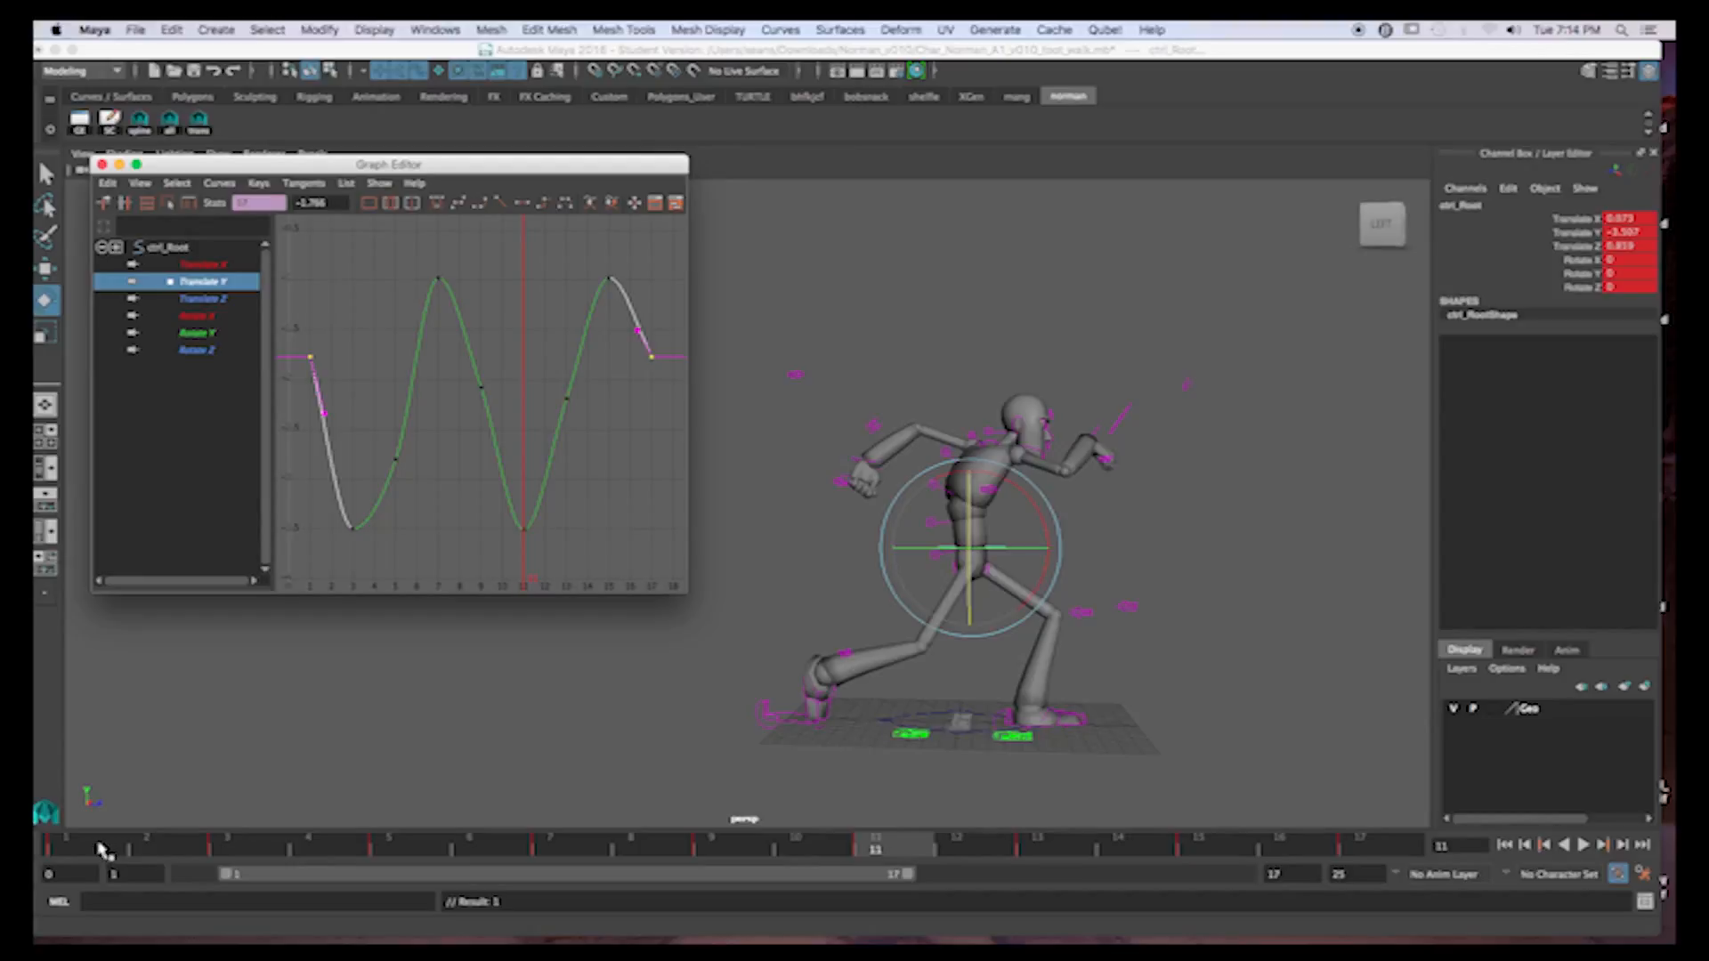
# Lower the root's Translate Y key at frame 13 to about -2.773 and raise the frame 9 key to about -1.783
pyautogui.moveTo(554, 371); pyautogui.dragTo(614, 448)
pyautogui.moveTo(614, 448); pyautogui.dragTo(611, 502, button='middle')
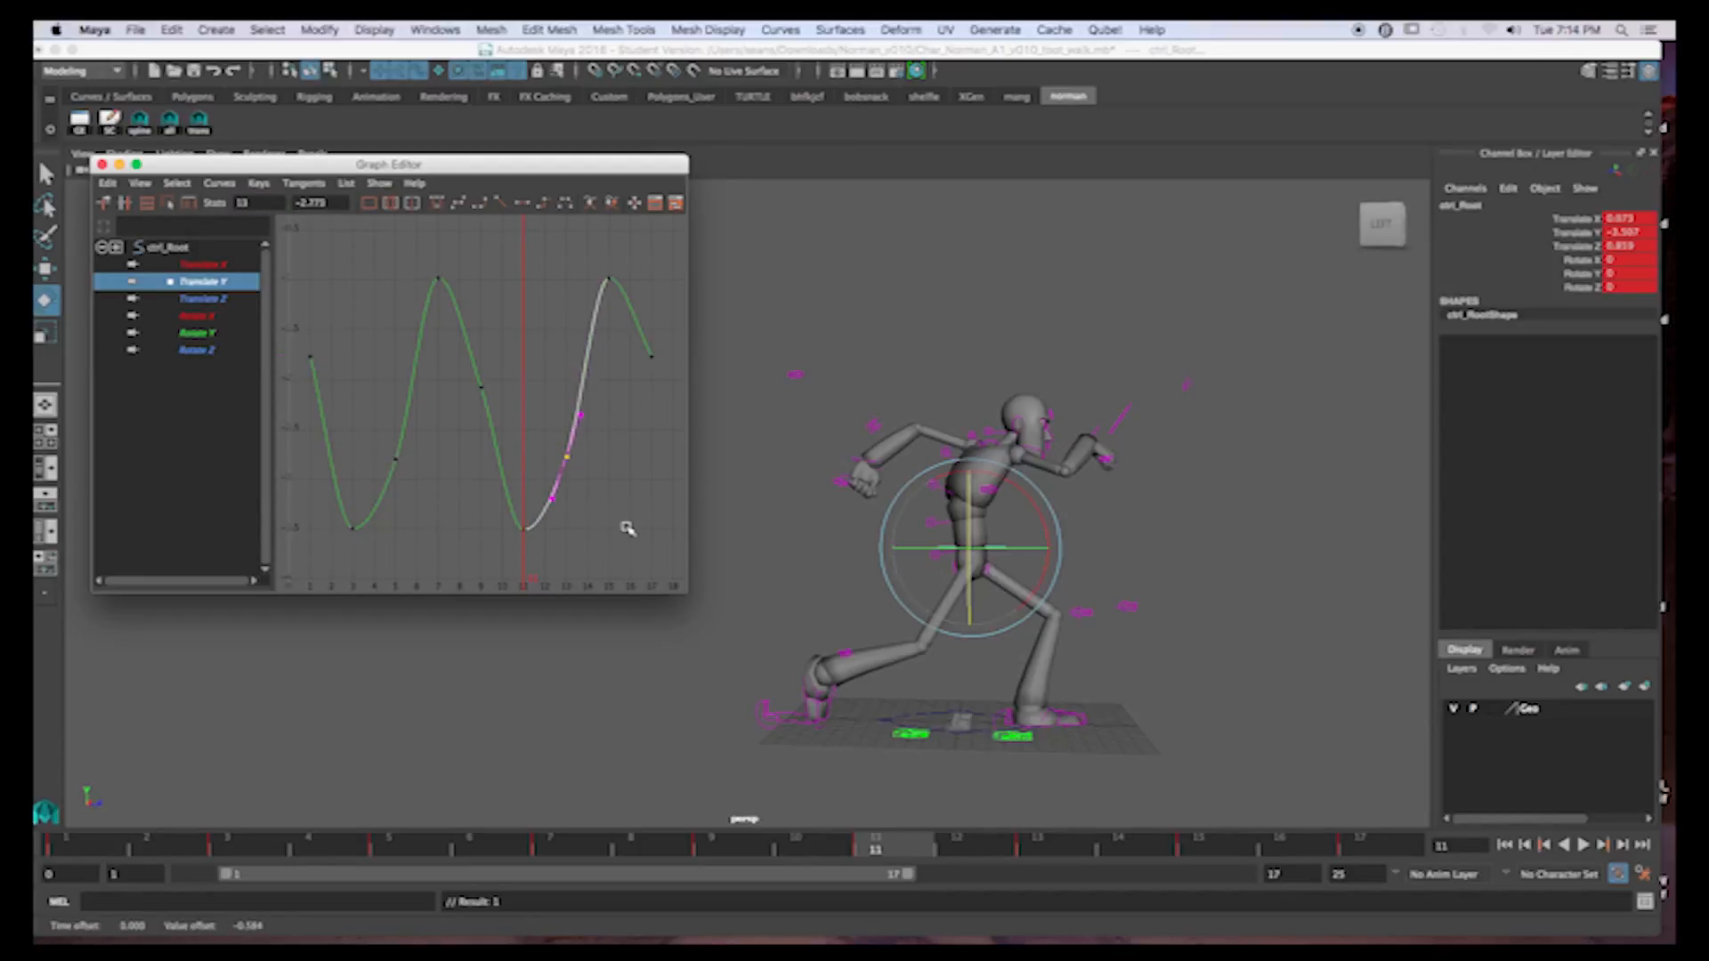
pyautogui.moveTo(463, 361); pyautogui.dragTo(506, 395)
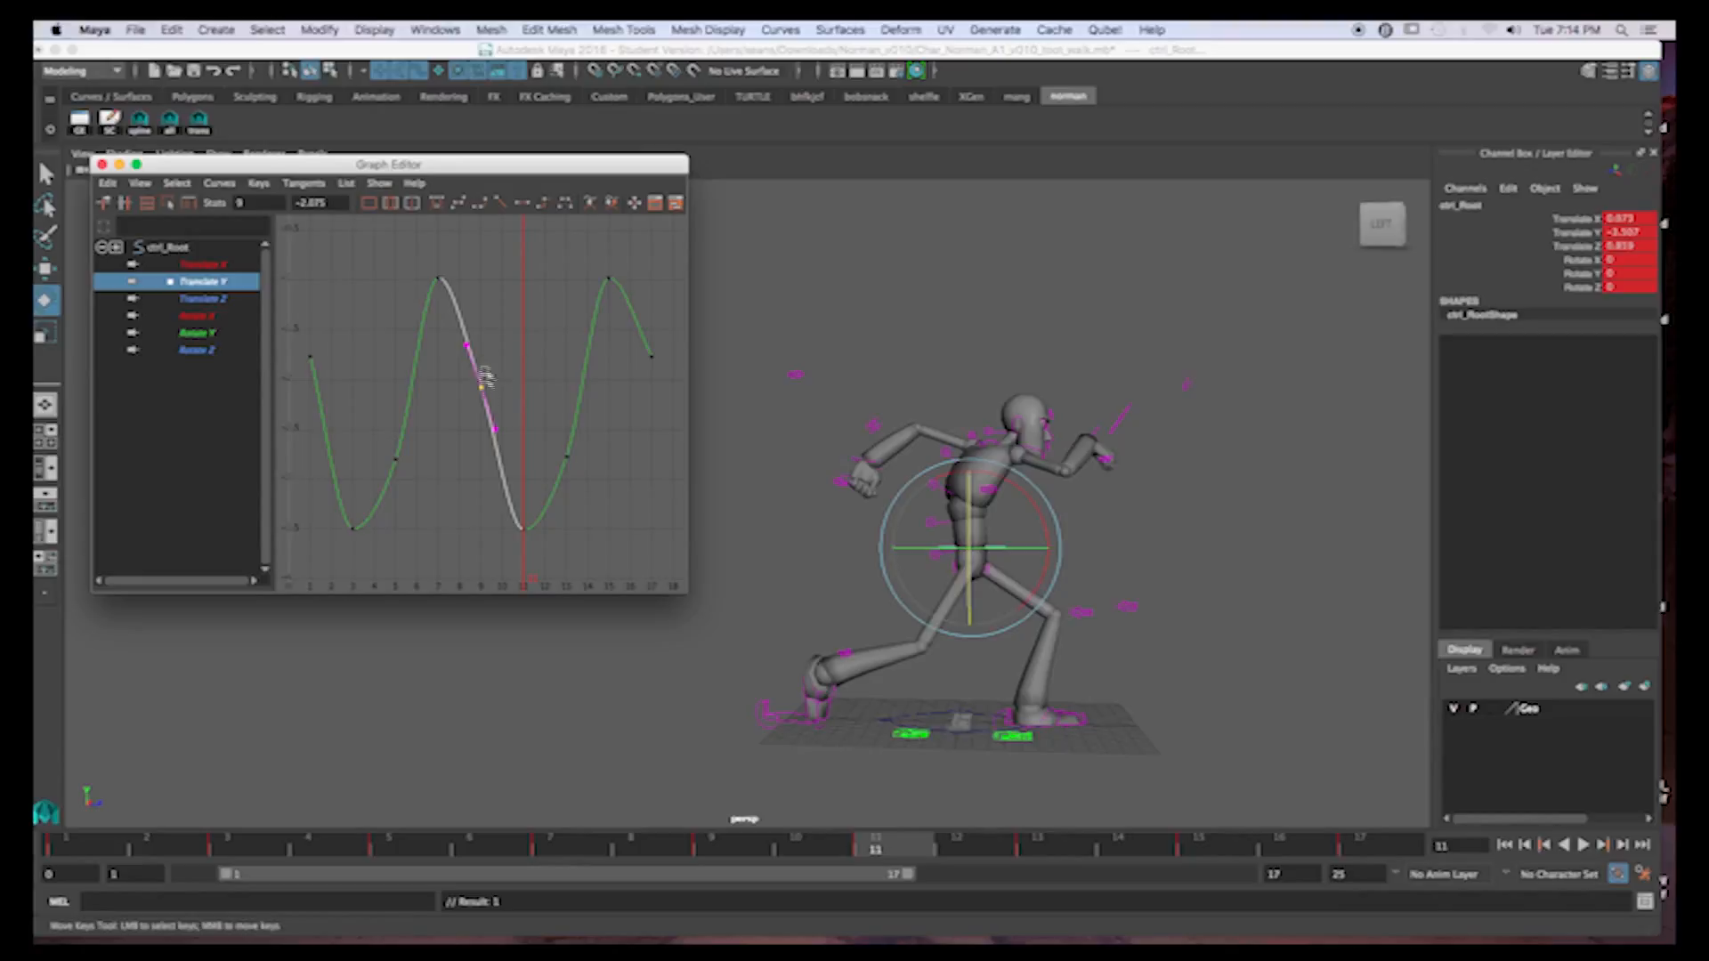
pyautogui.moveTo(521, 404); pyautogui.dragTo(522, 379, button='middle')
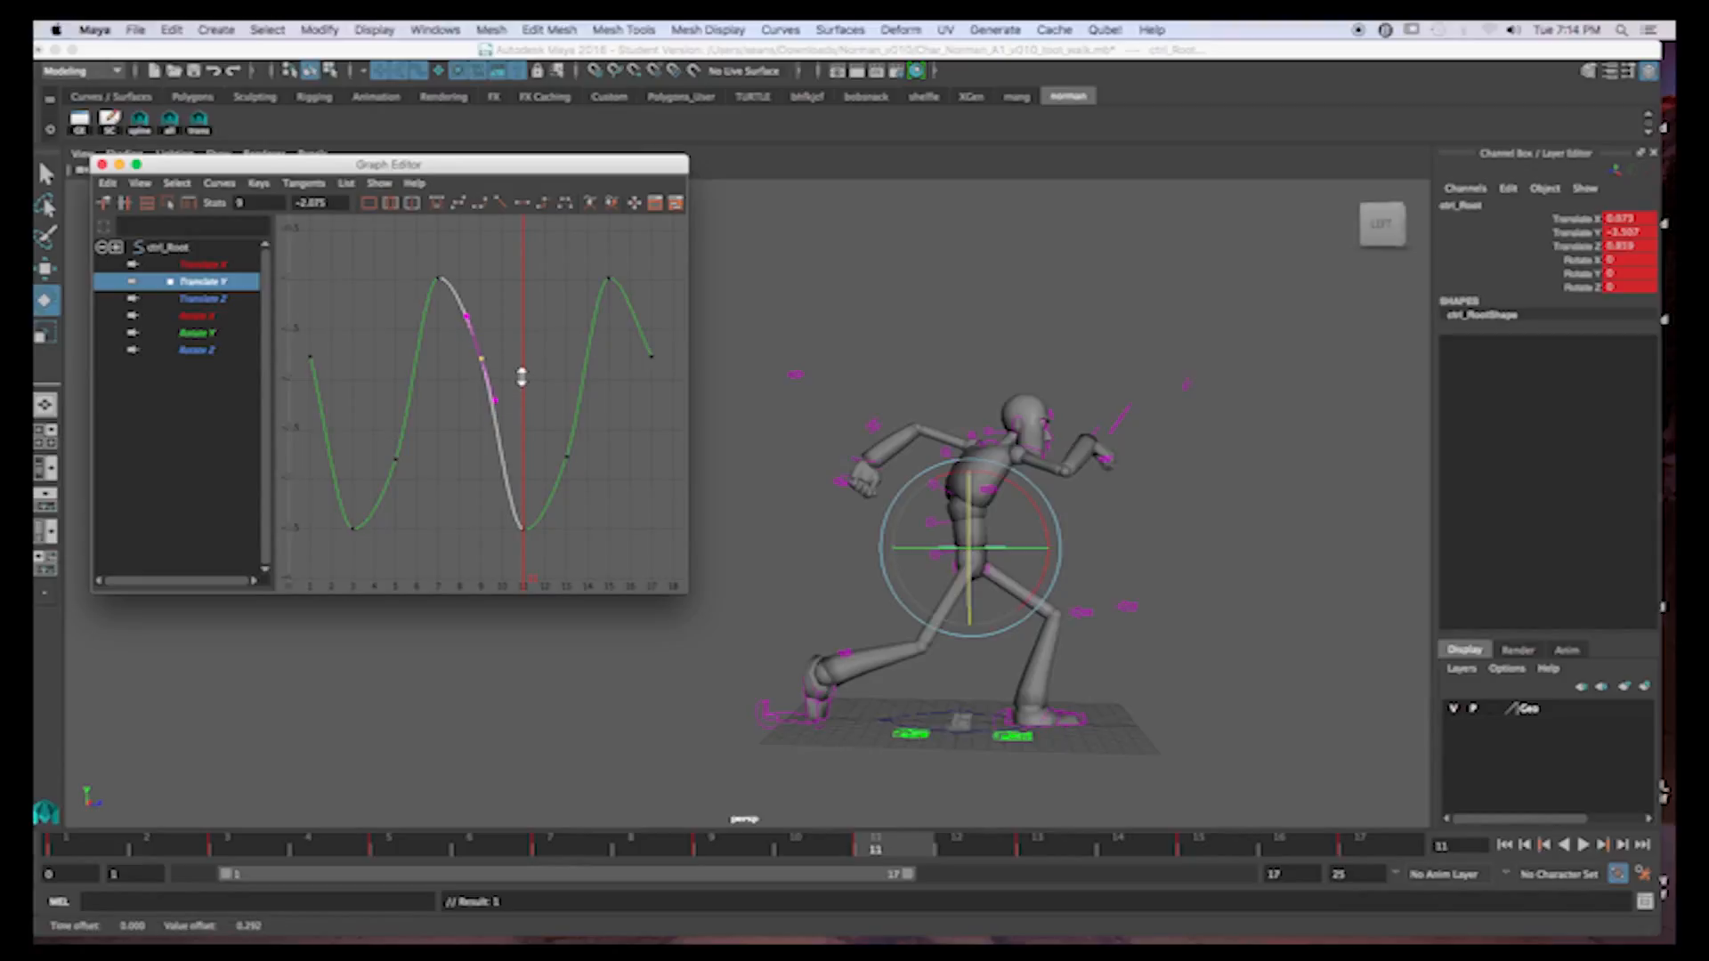
pyautogui.moveTo(91, 846); pyautogui.dragTo(712, 830)
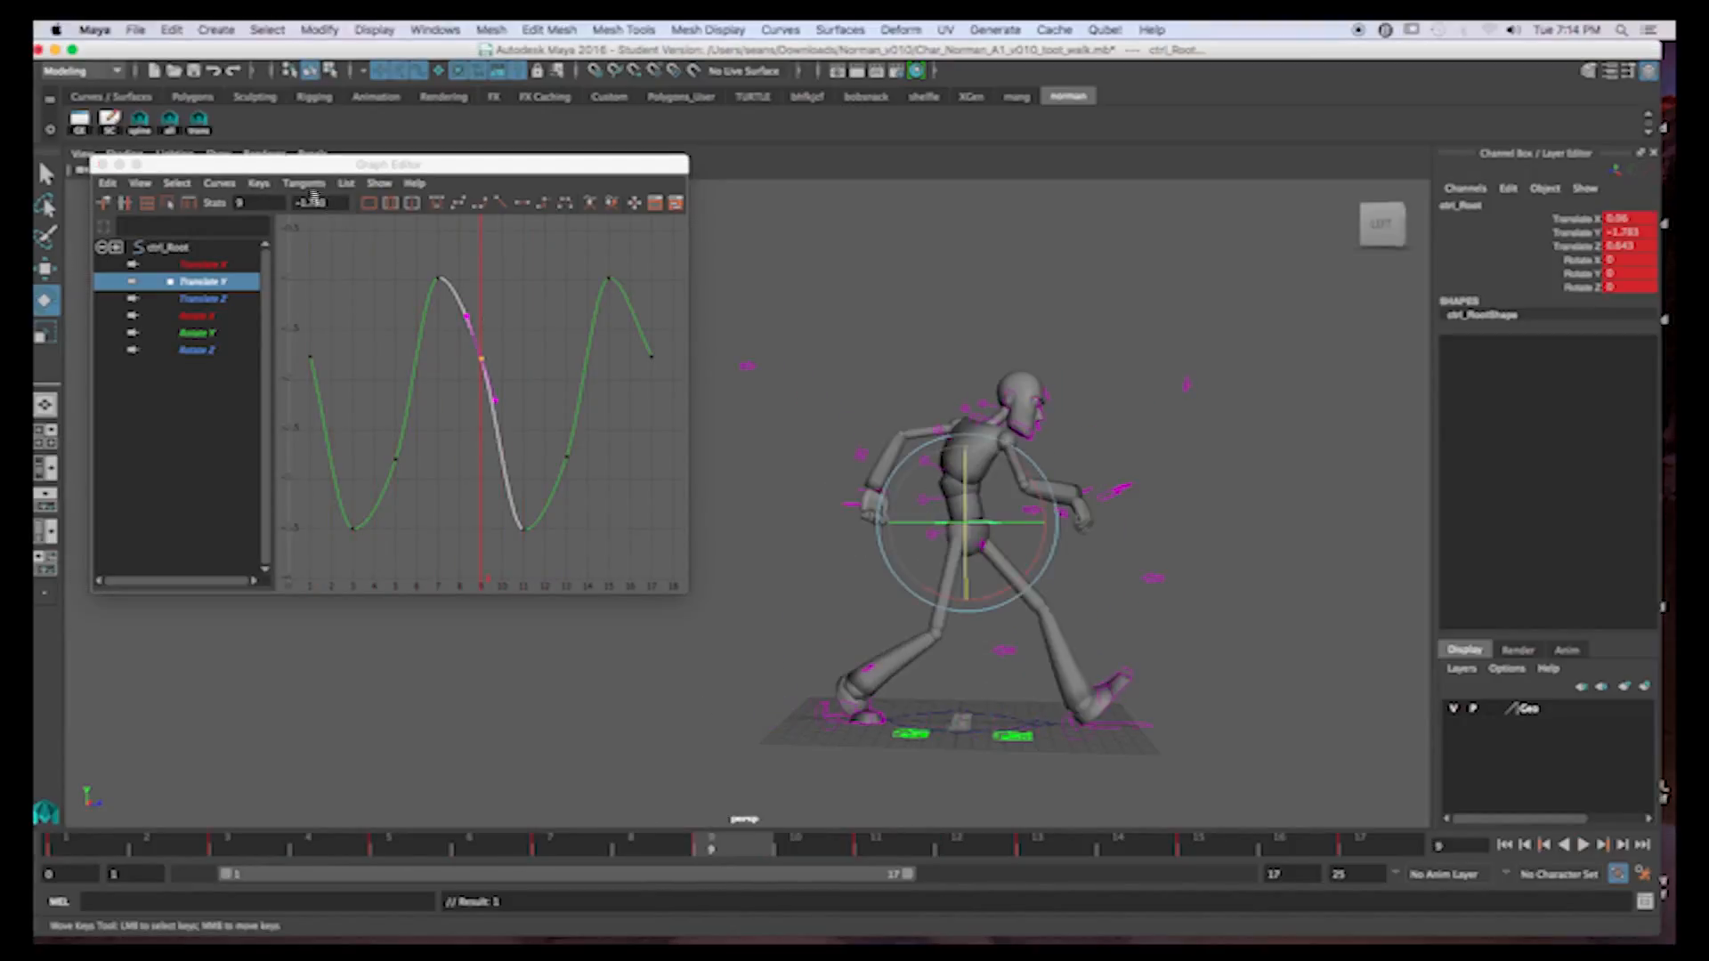
# Compare frame 11 with frames 3 and 9, then rotate all four spine controls backward at frame 11, bringing SpineD's Rotate Z to about 5.933
pyautogui.click(140, 122)
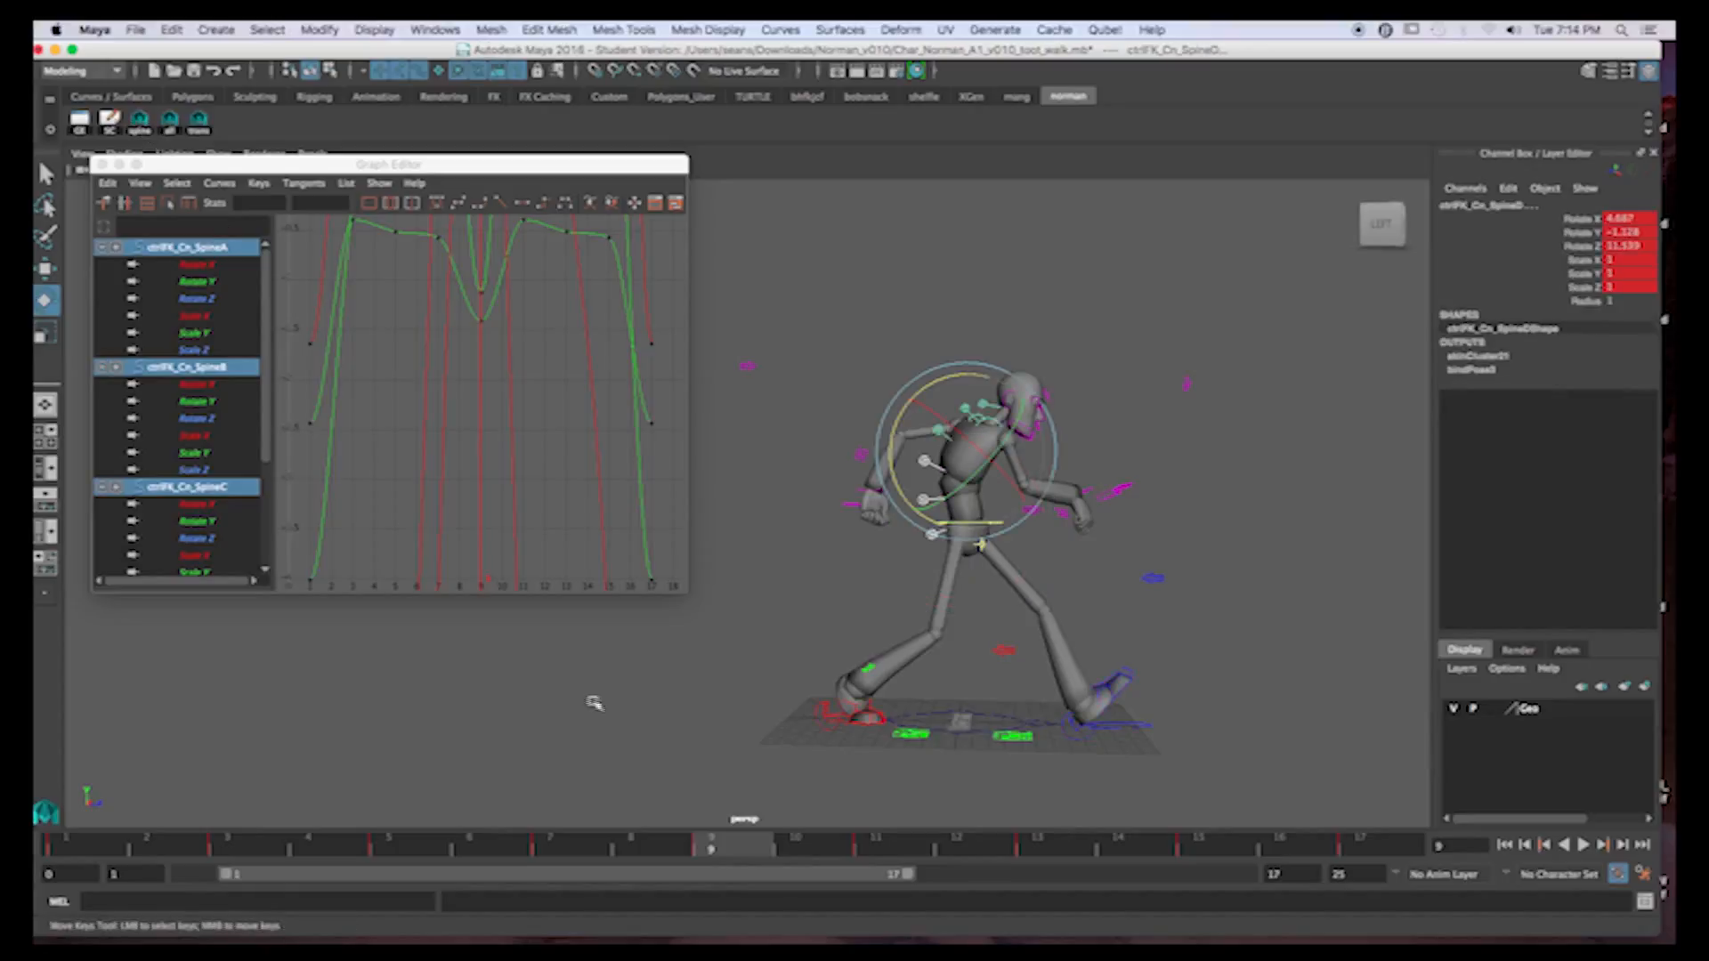
pyautogui.click(880, 850)
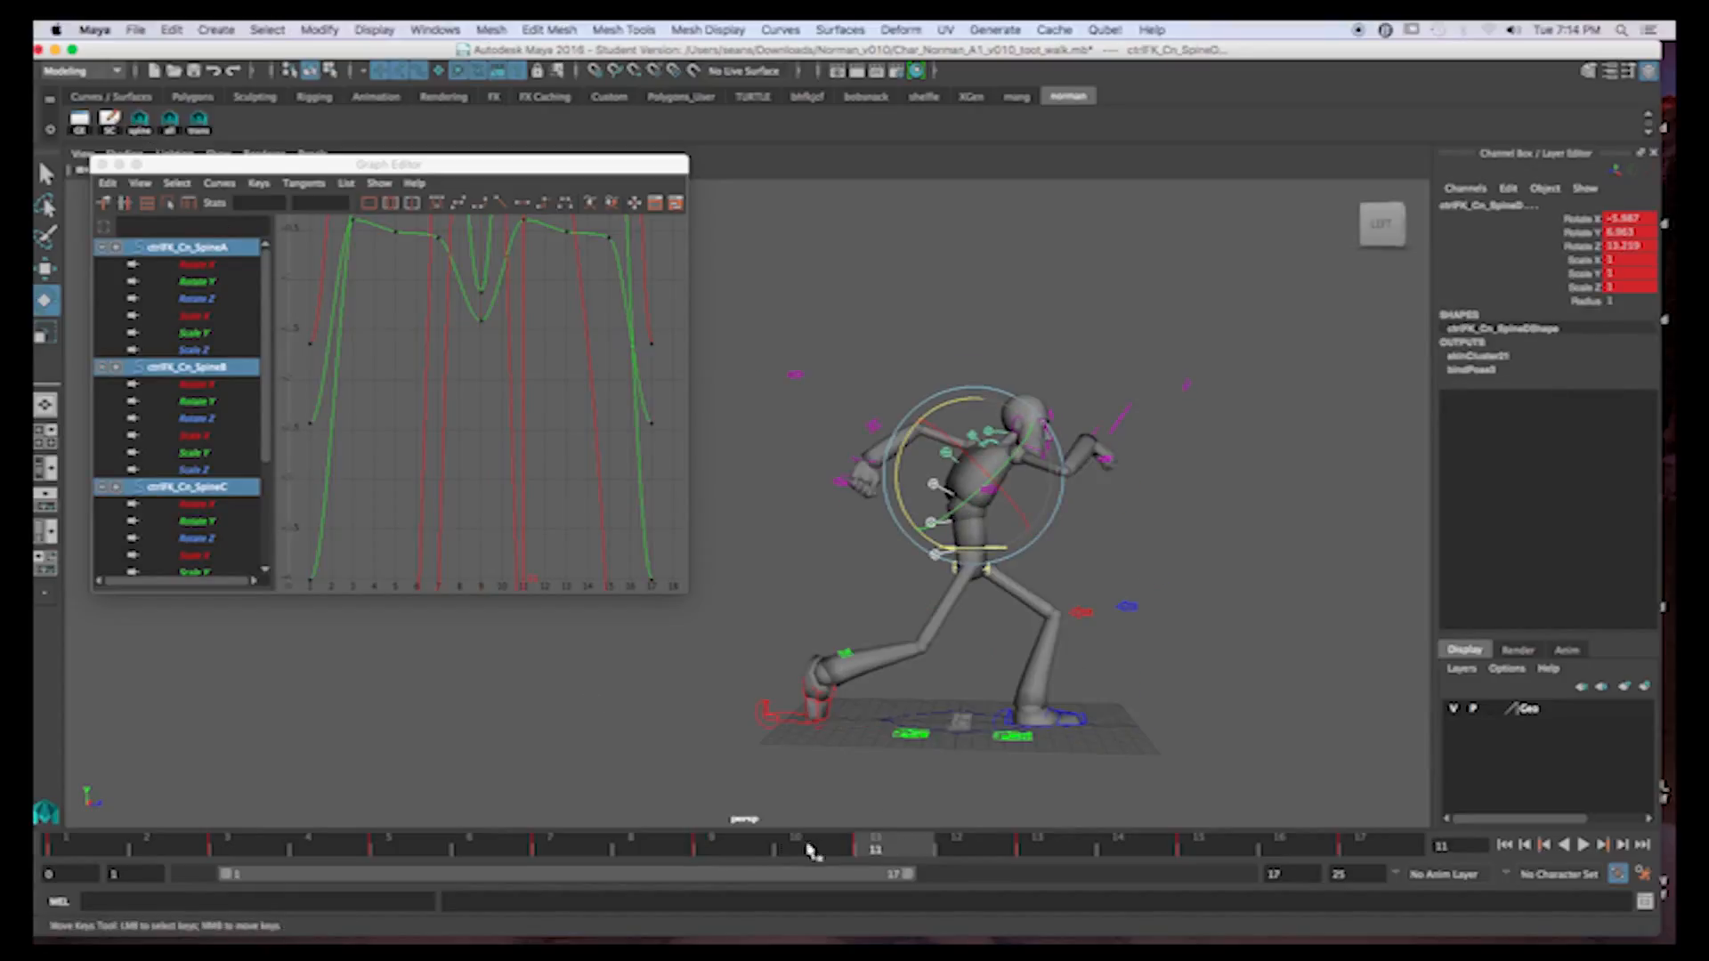
pyautogui.click(756, 852)
pyautogui.click(914, 853)
pyautogui.click(135, 855)
pyautogui.click(234, 852)
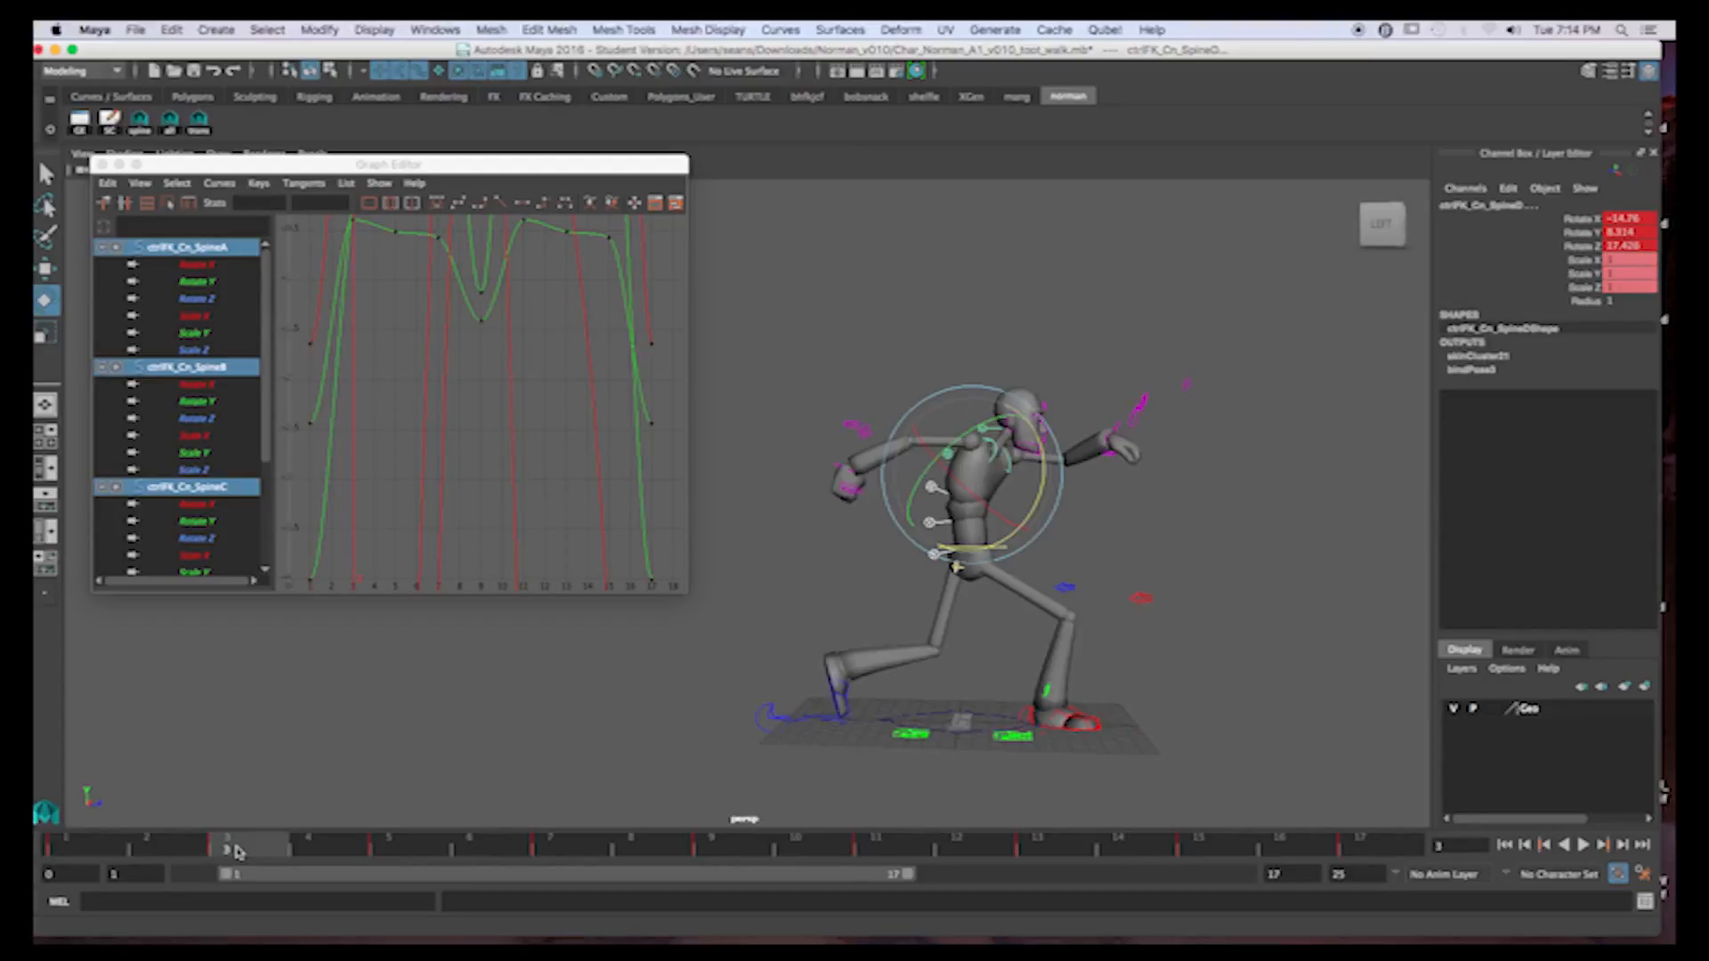
pyautogui.click(752, 853)
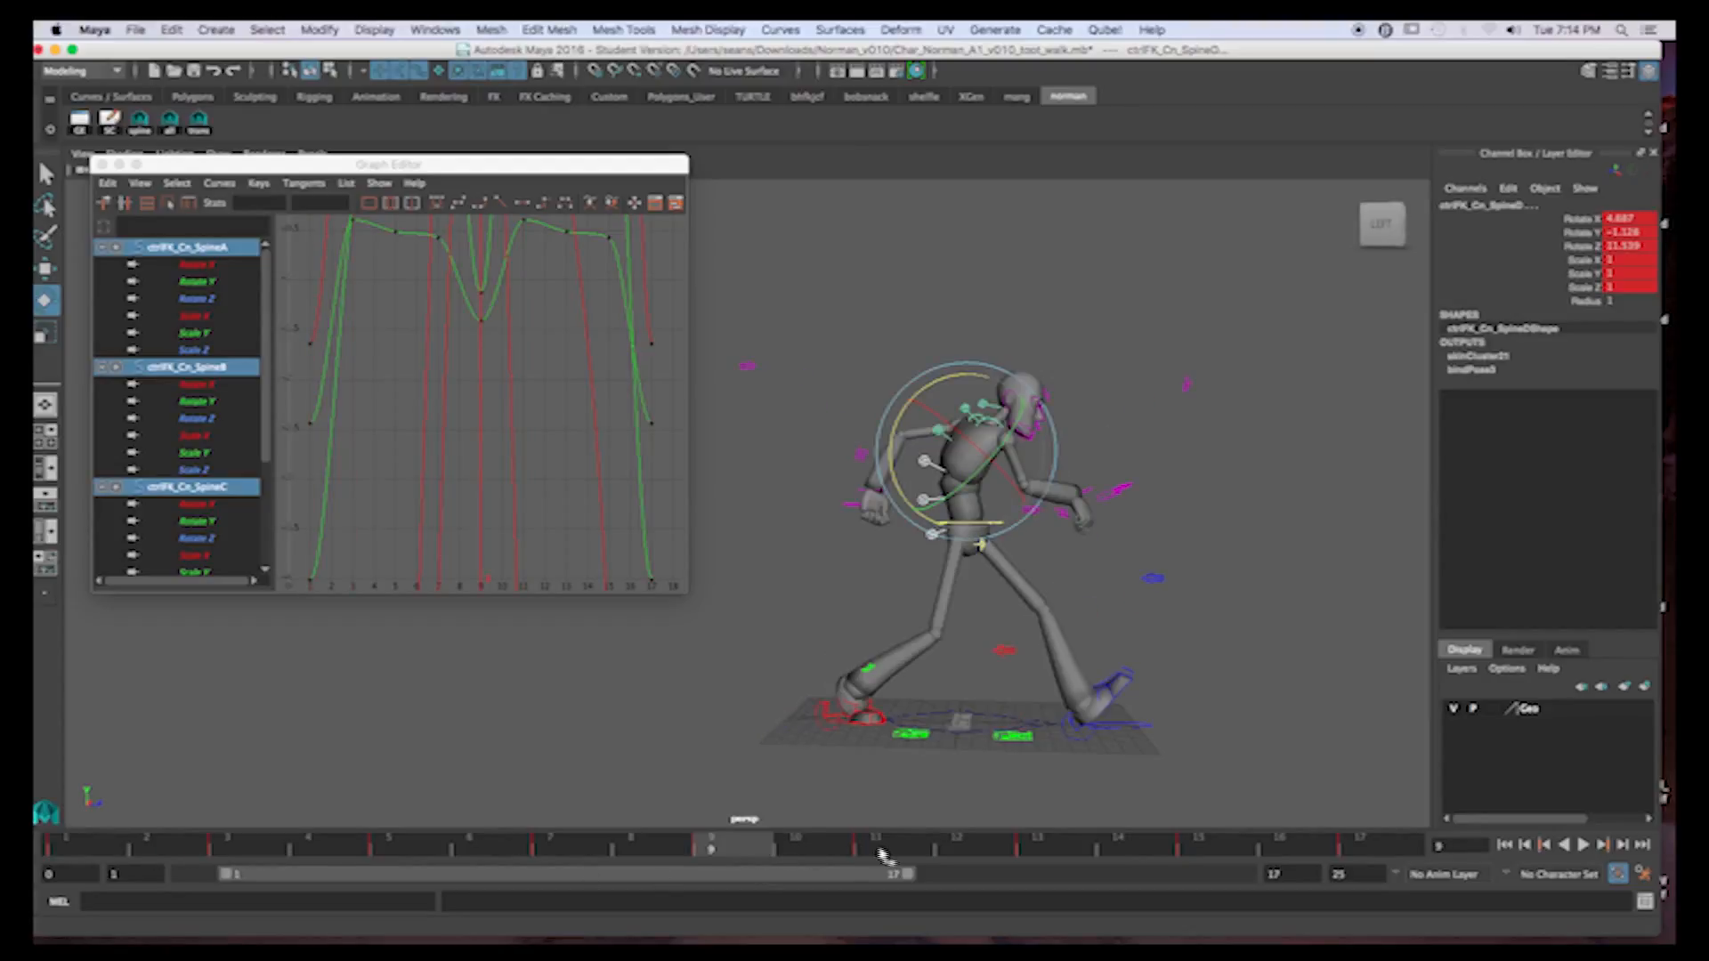
pyautogui.click(879, 850)
pyautogui.moveTo(964, 403); pyautogui.dragTo(949, 401)
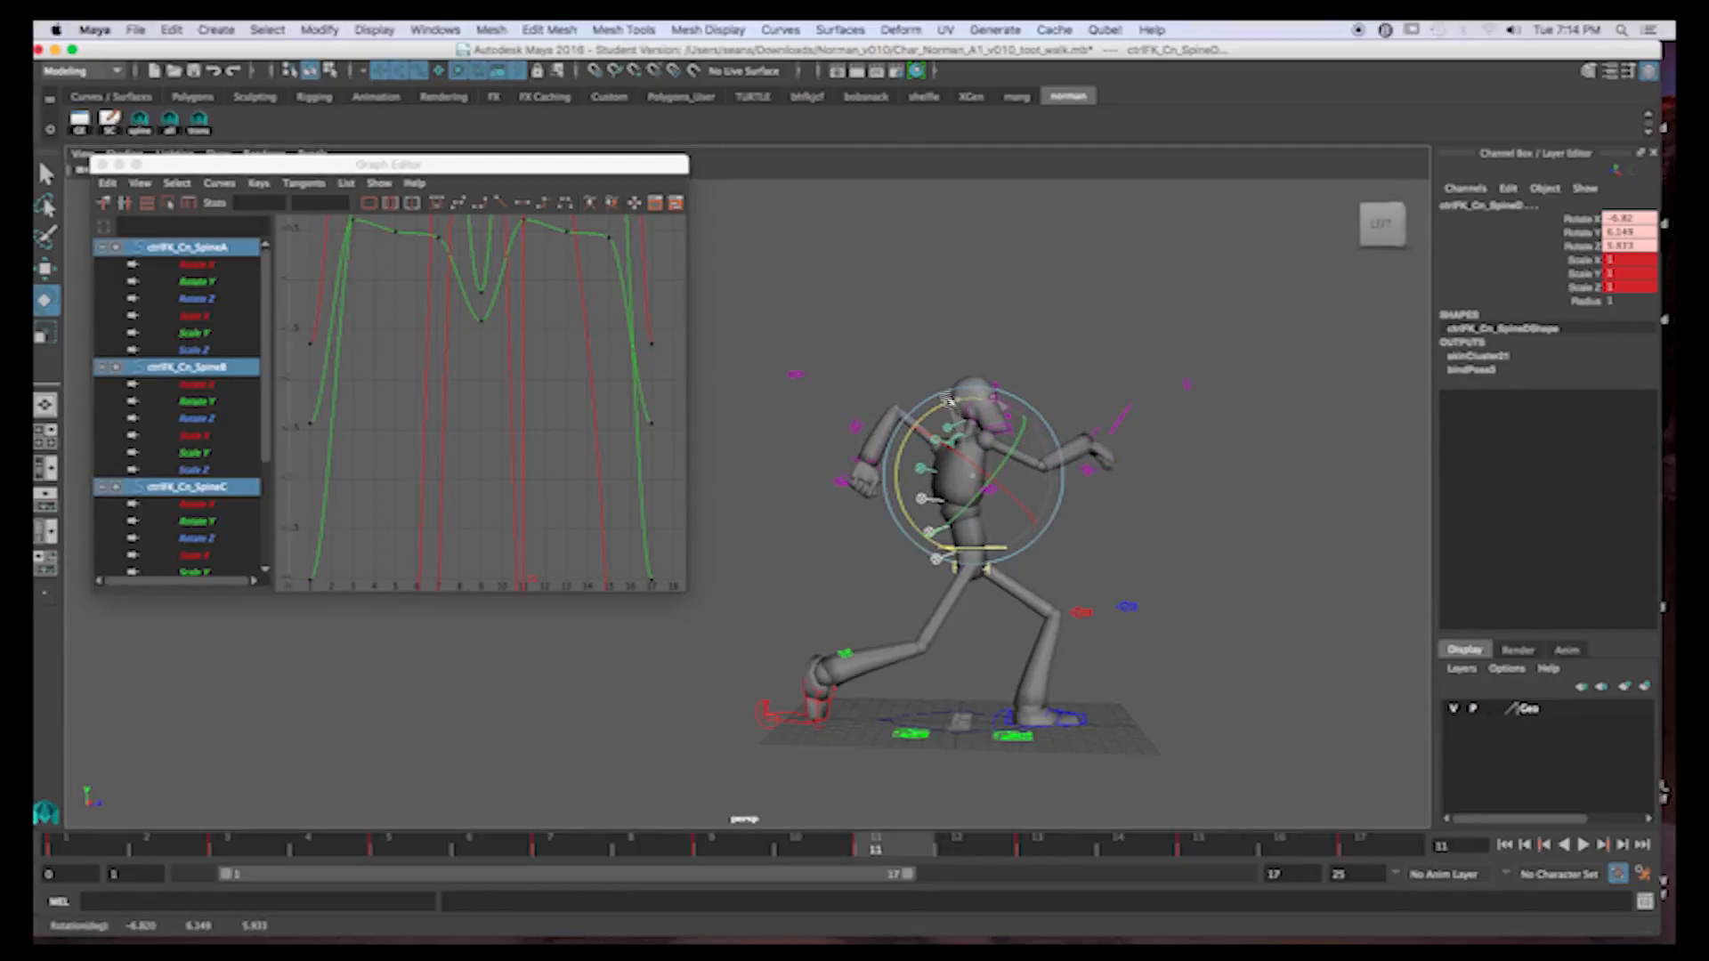
# Lean SpineA forward at frame 11 to a Rotate Z of about -2.177 and key it
pyautogui.click(946, 541)
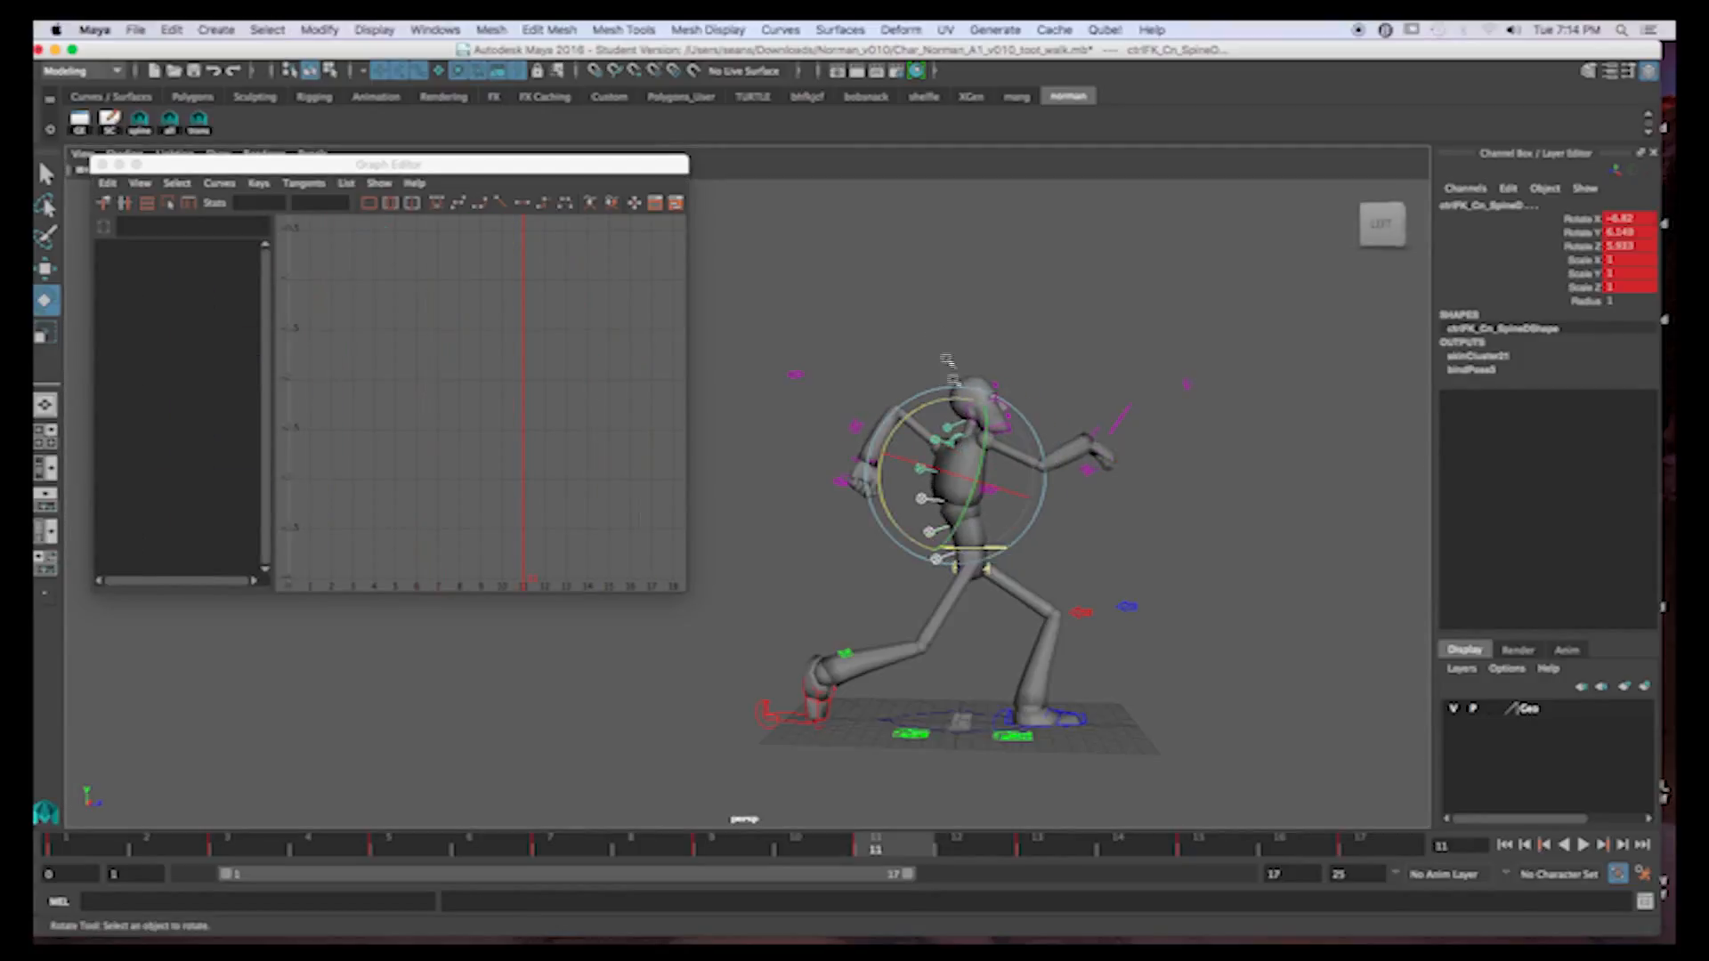
pyautogui.click(941, 556)
pyautogui.moveTo(1016, 475); pyautogui.dragTo(1055, 484)
pyautogui.moveTo(760, 846); pyautogui.dragTo(825, 850)
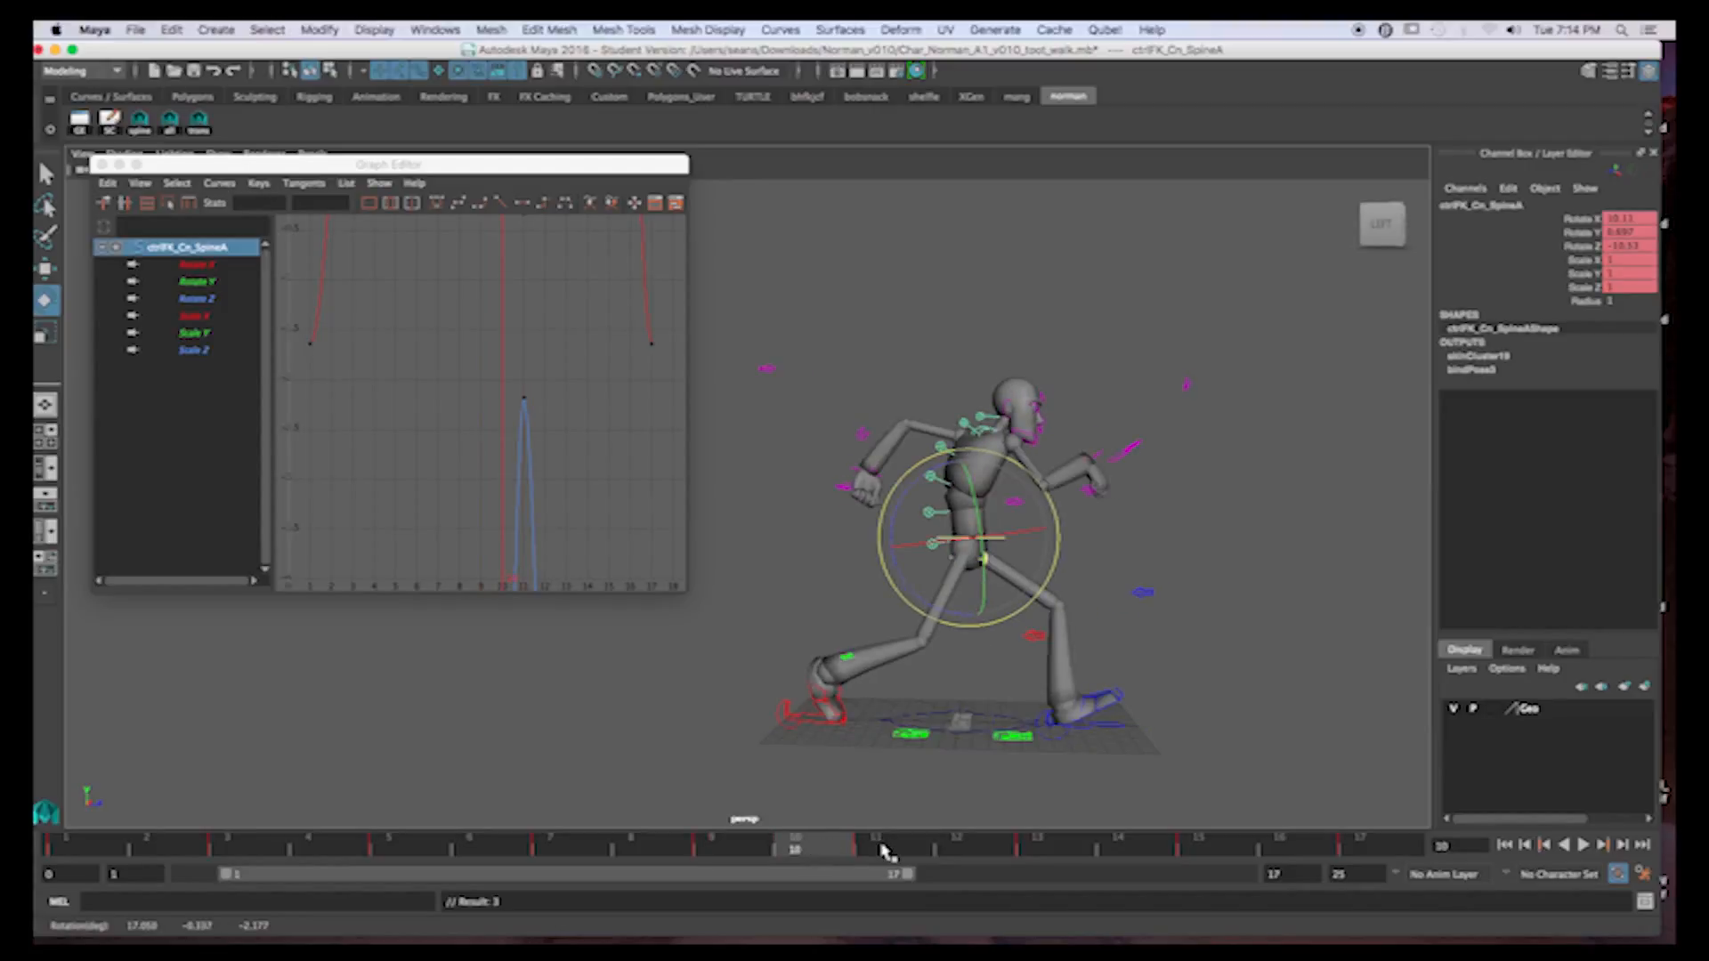
# Examine the torso's lean with all spine controls selected at frames 9, 11, 13, 15 and 17
pyautogui.click(170, 123)
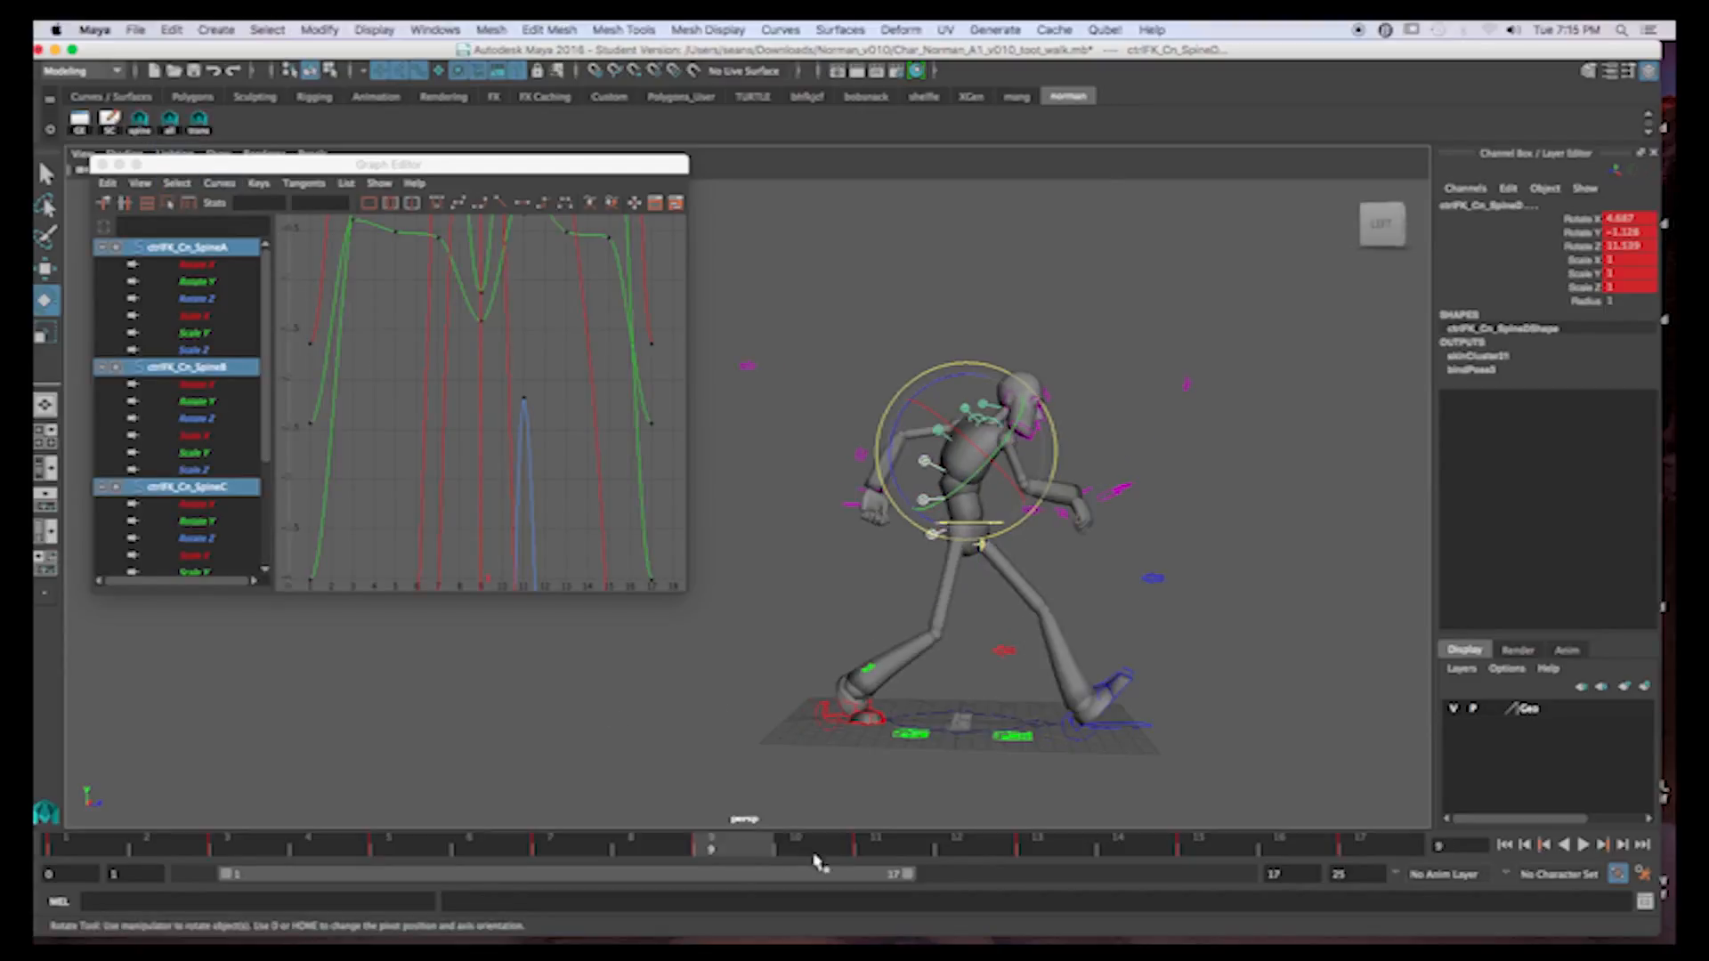
pyautogui.click(875, 849)
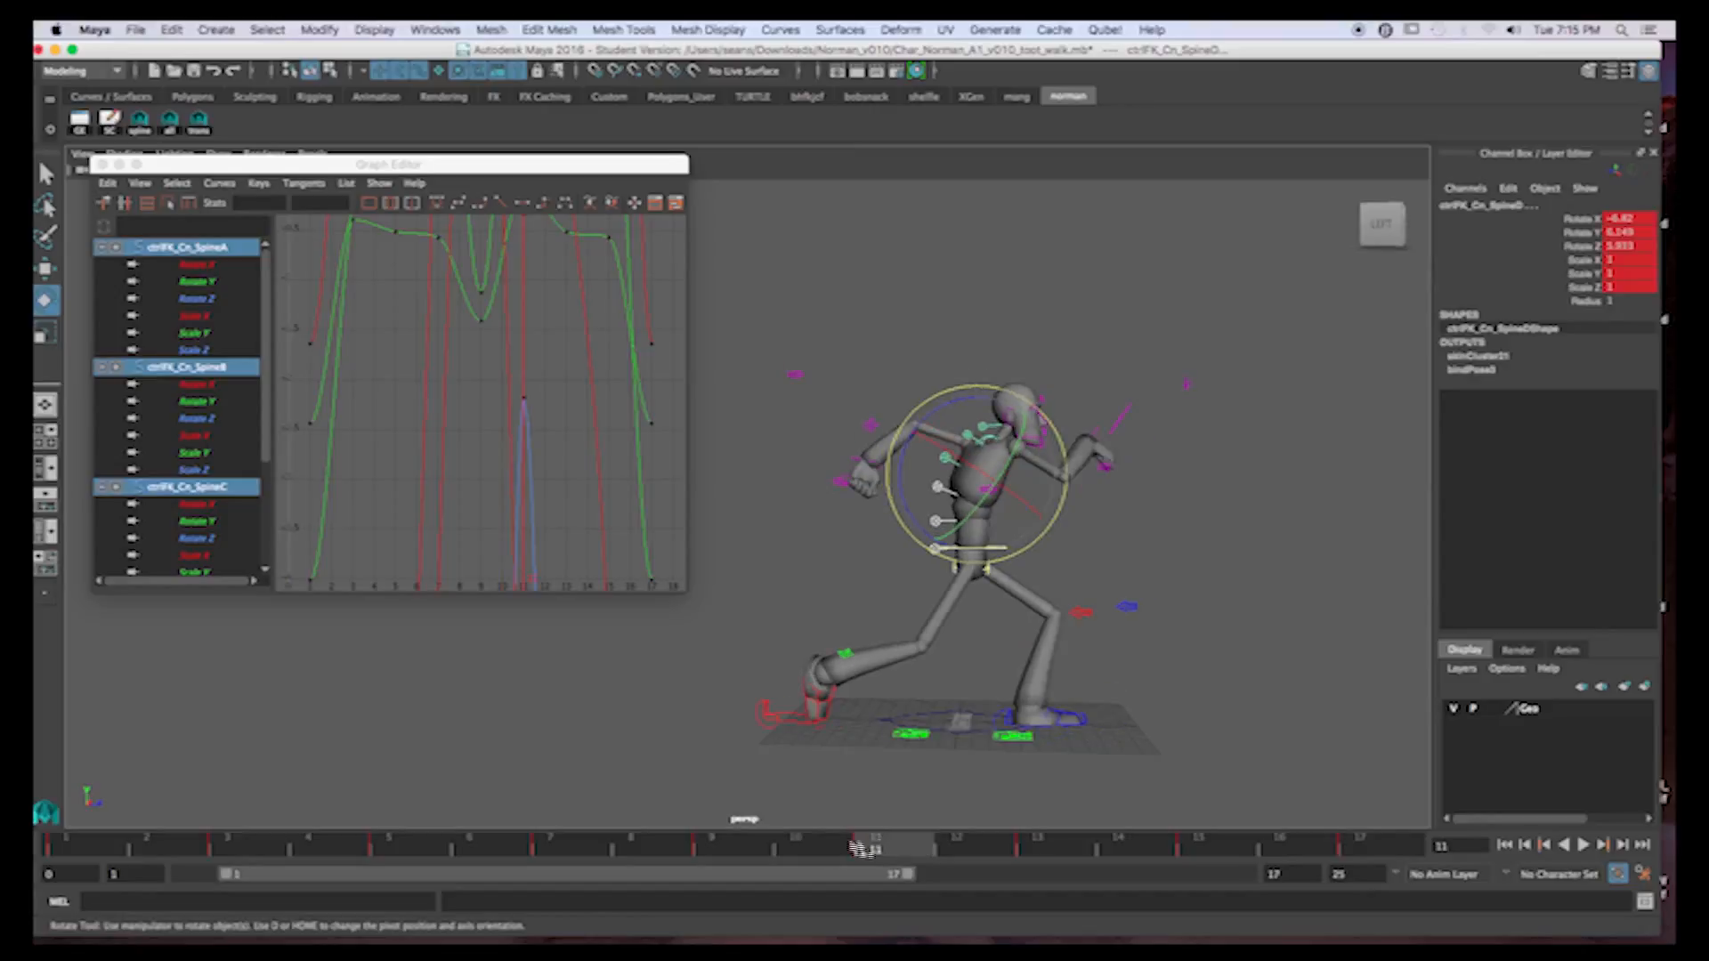
pyautogui.moveTo(826, 848); pyautogui.dragTo(876, 848, button='middle')
pyautogui.click(757, 850)
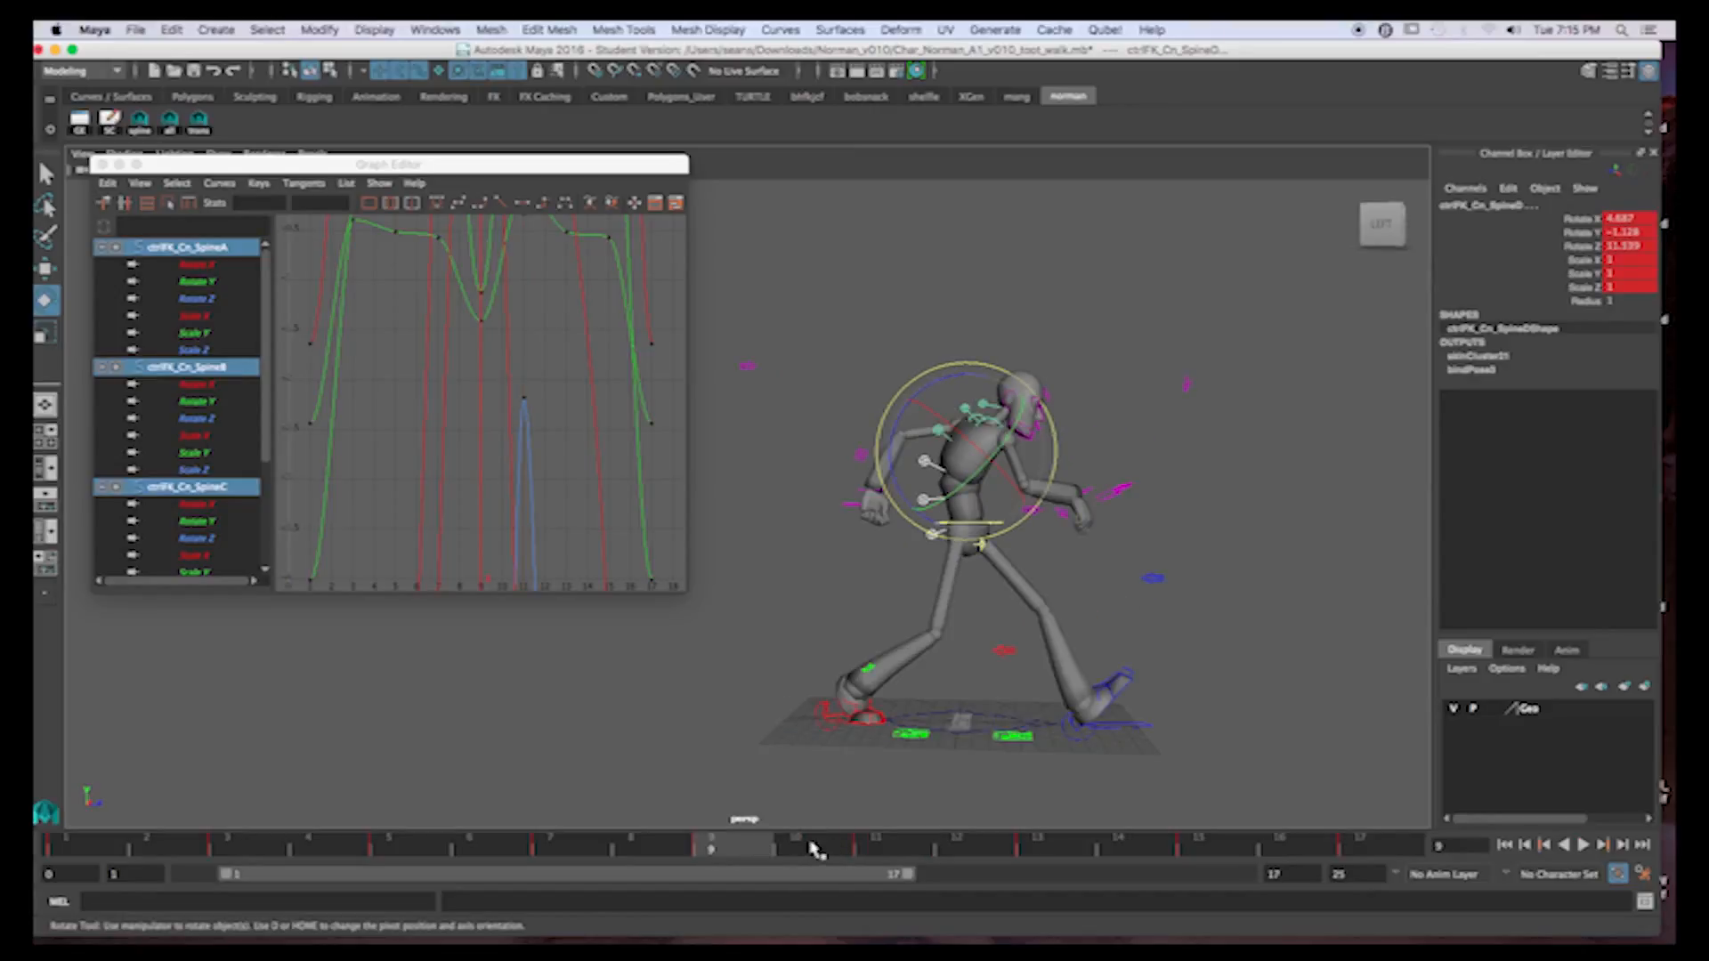
pyautogui.click(897, 850)
pyautogui.click(757, 850)
pyautogui.click(893, 850)
pyautogui.click(1042, 850)
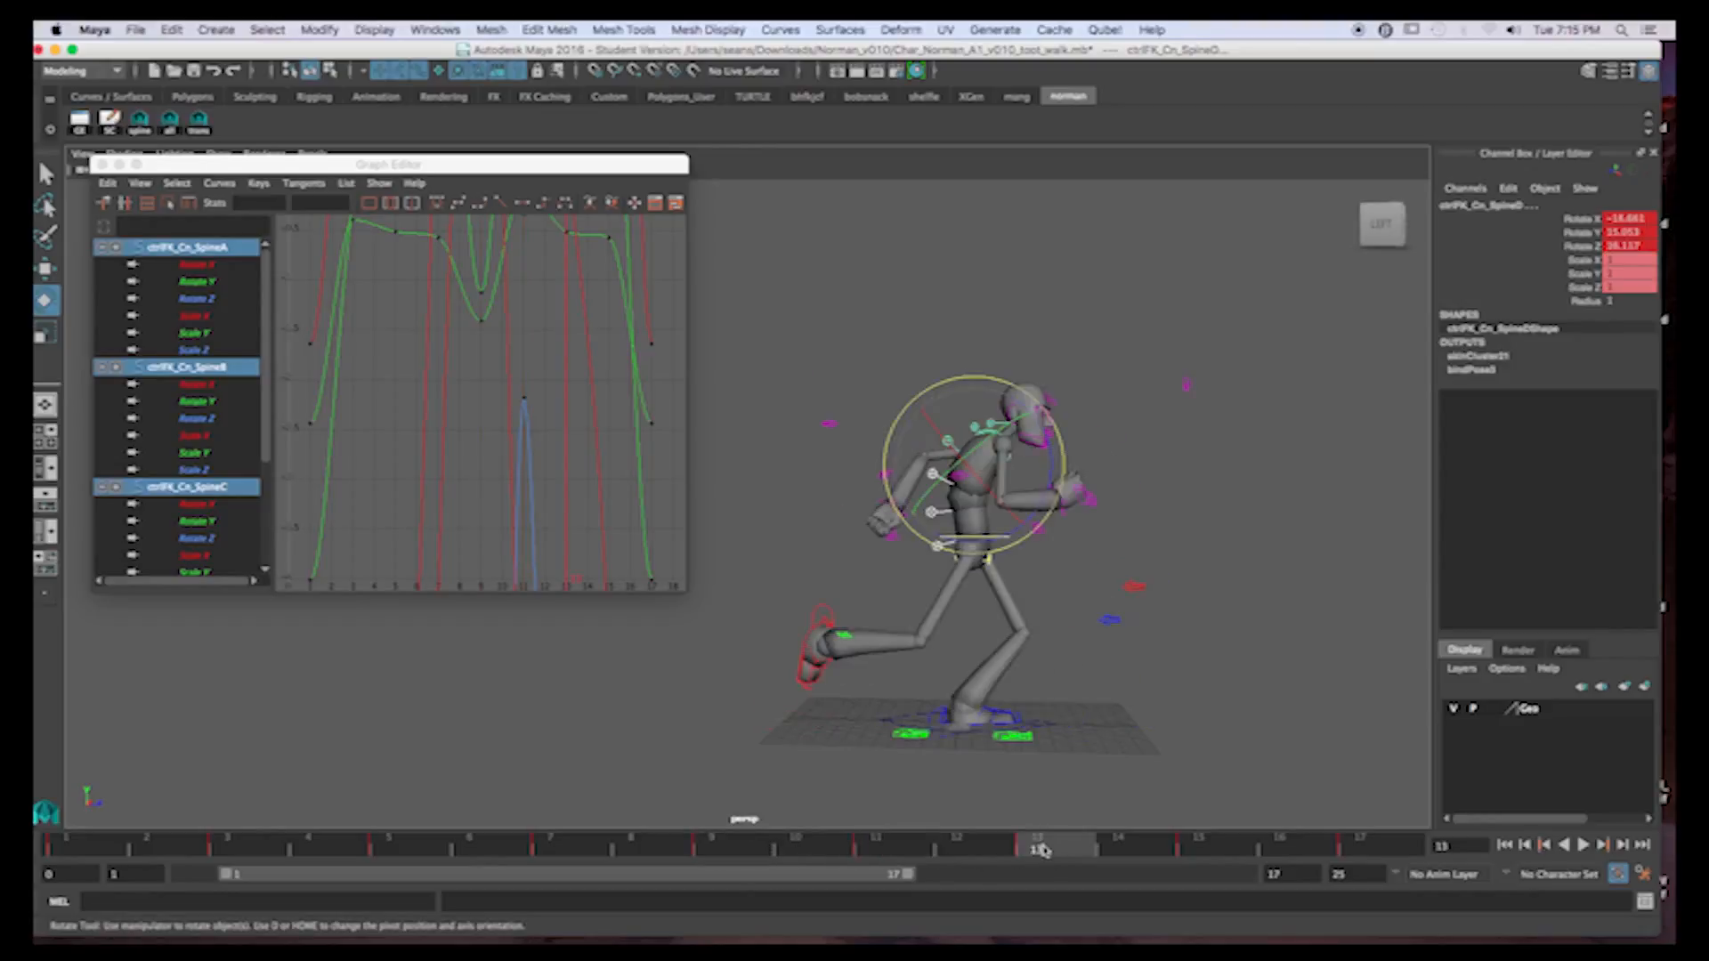
pyautogui.click(1212, 851)
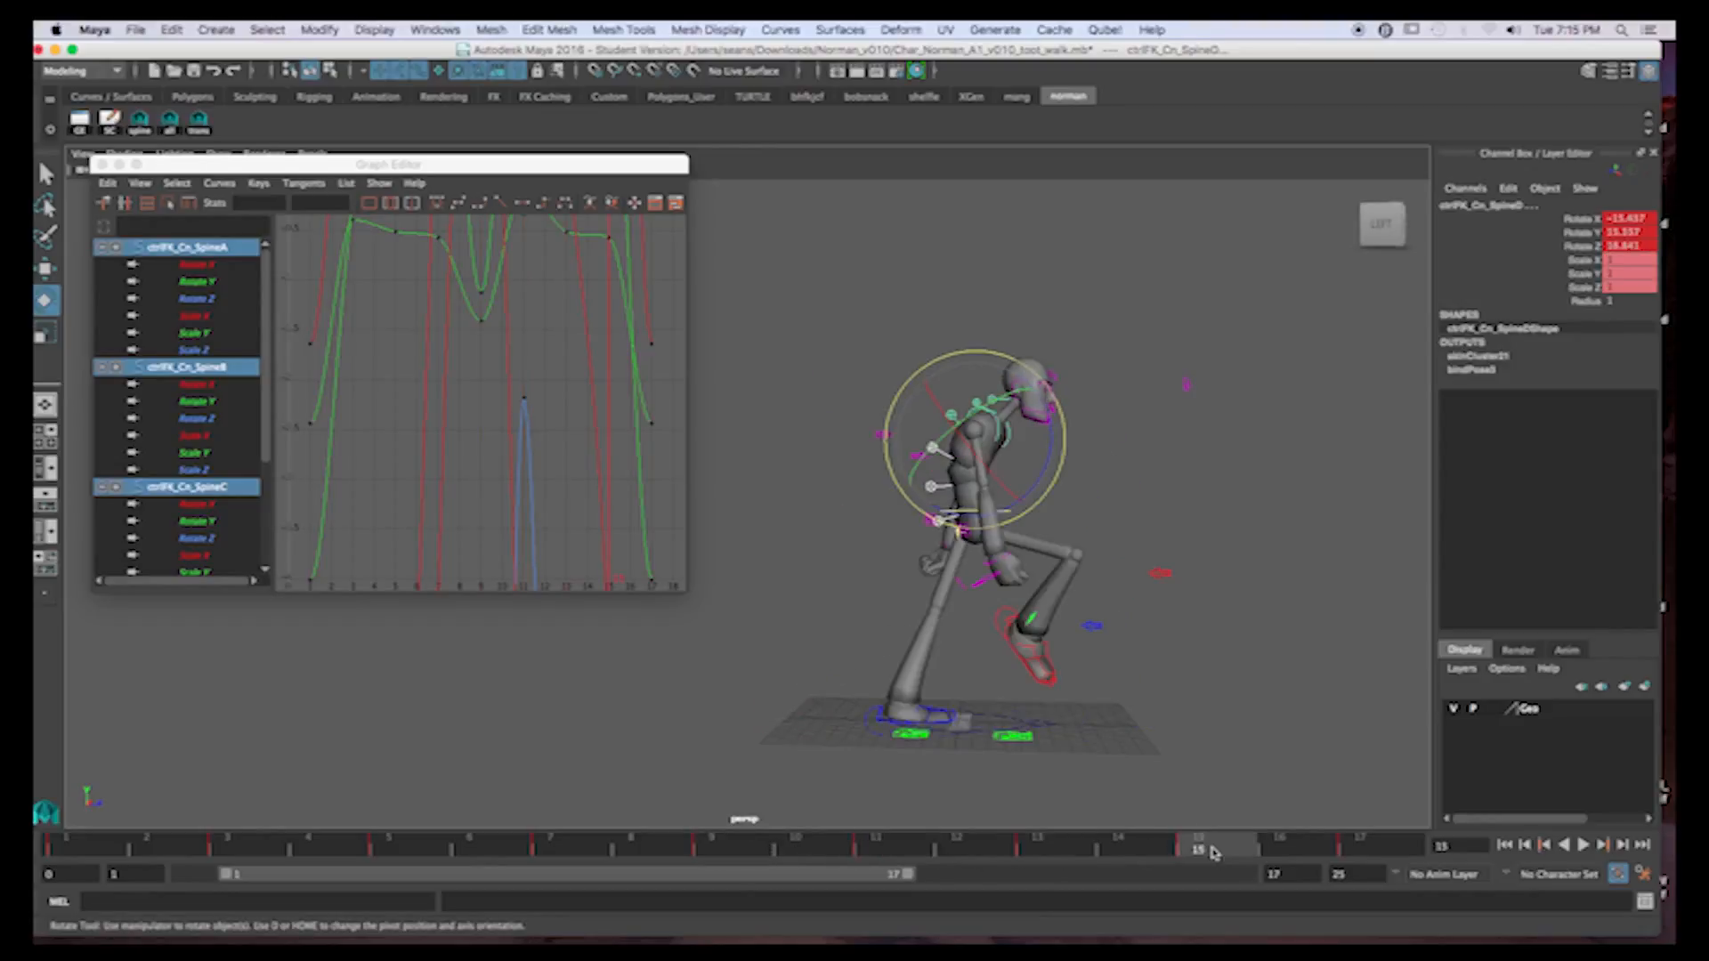
pyautogui.click(1363, 847)
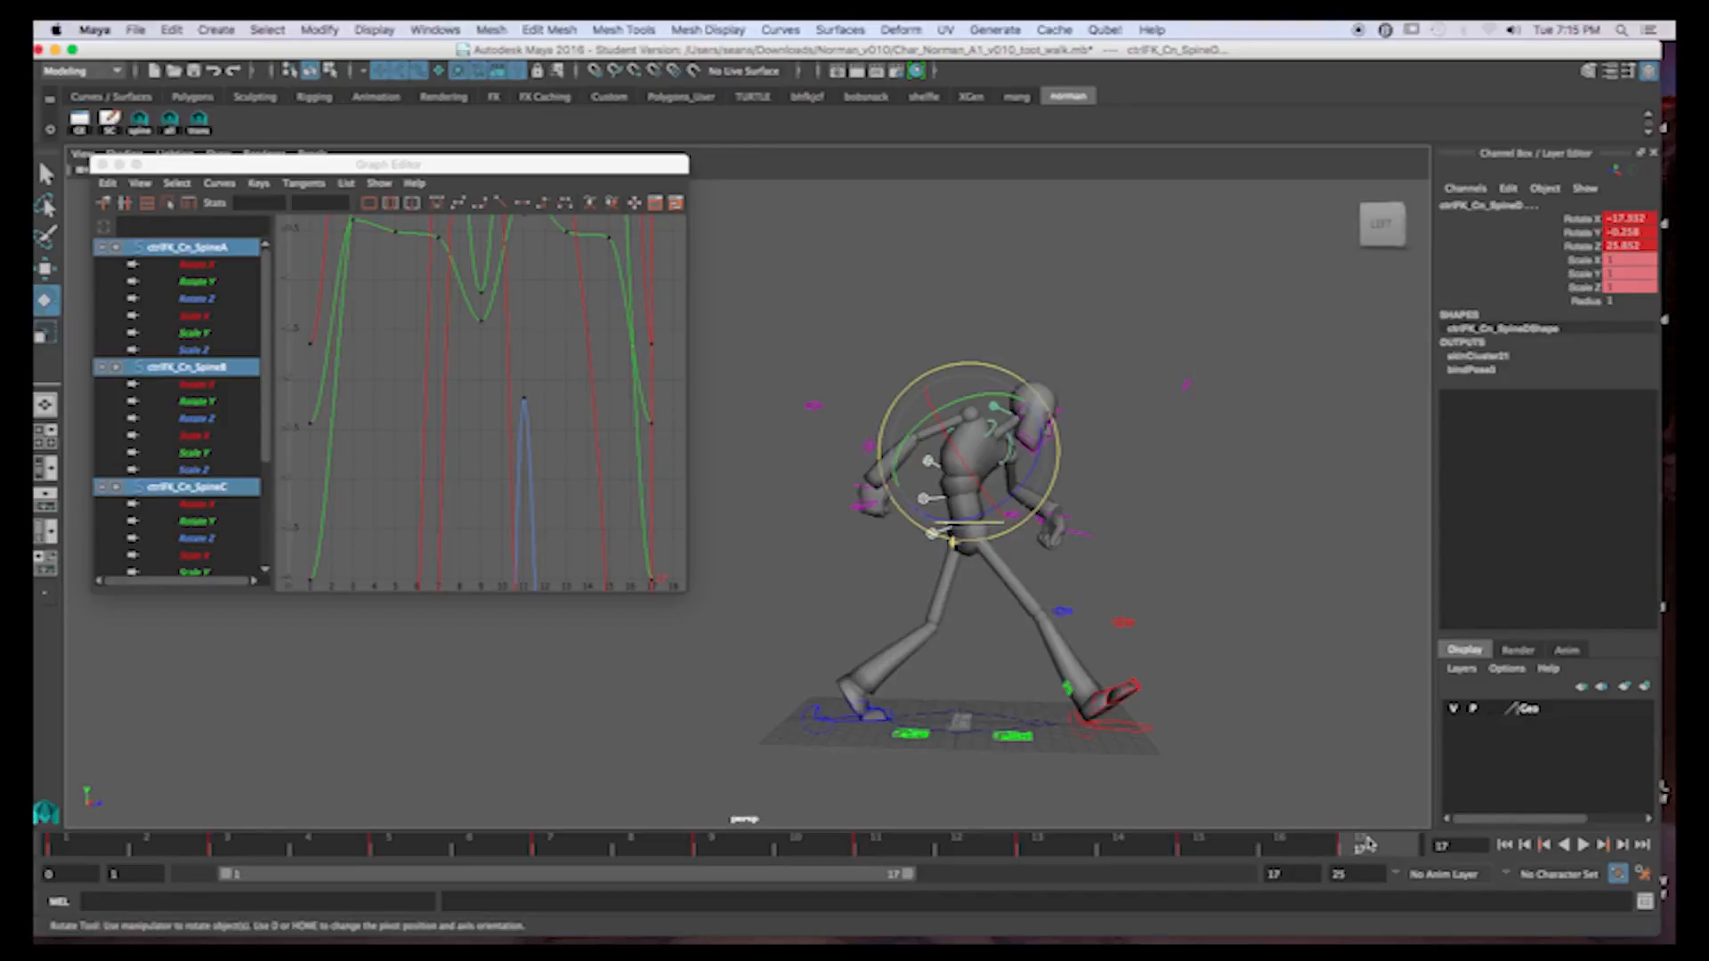
pyautogui.click(1198, 849)
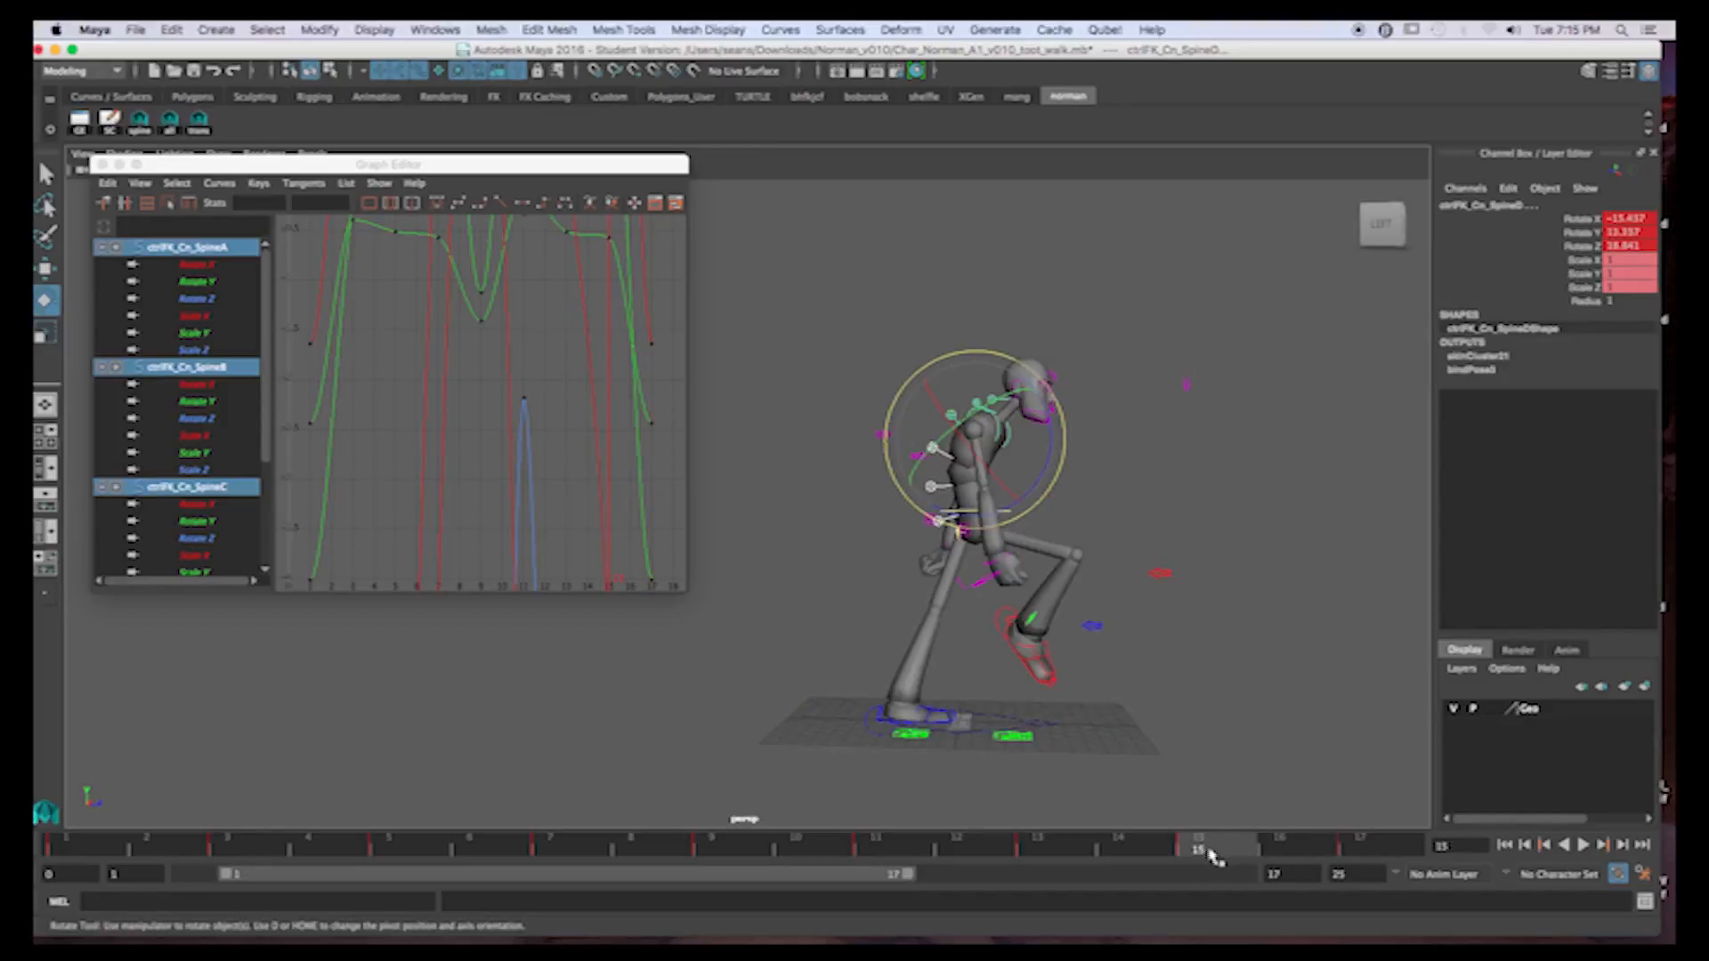
pyautogui.click(1071, 853)
pyautogui.click(1206, 852)
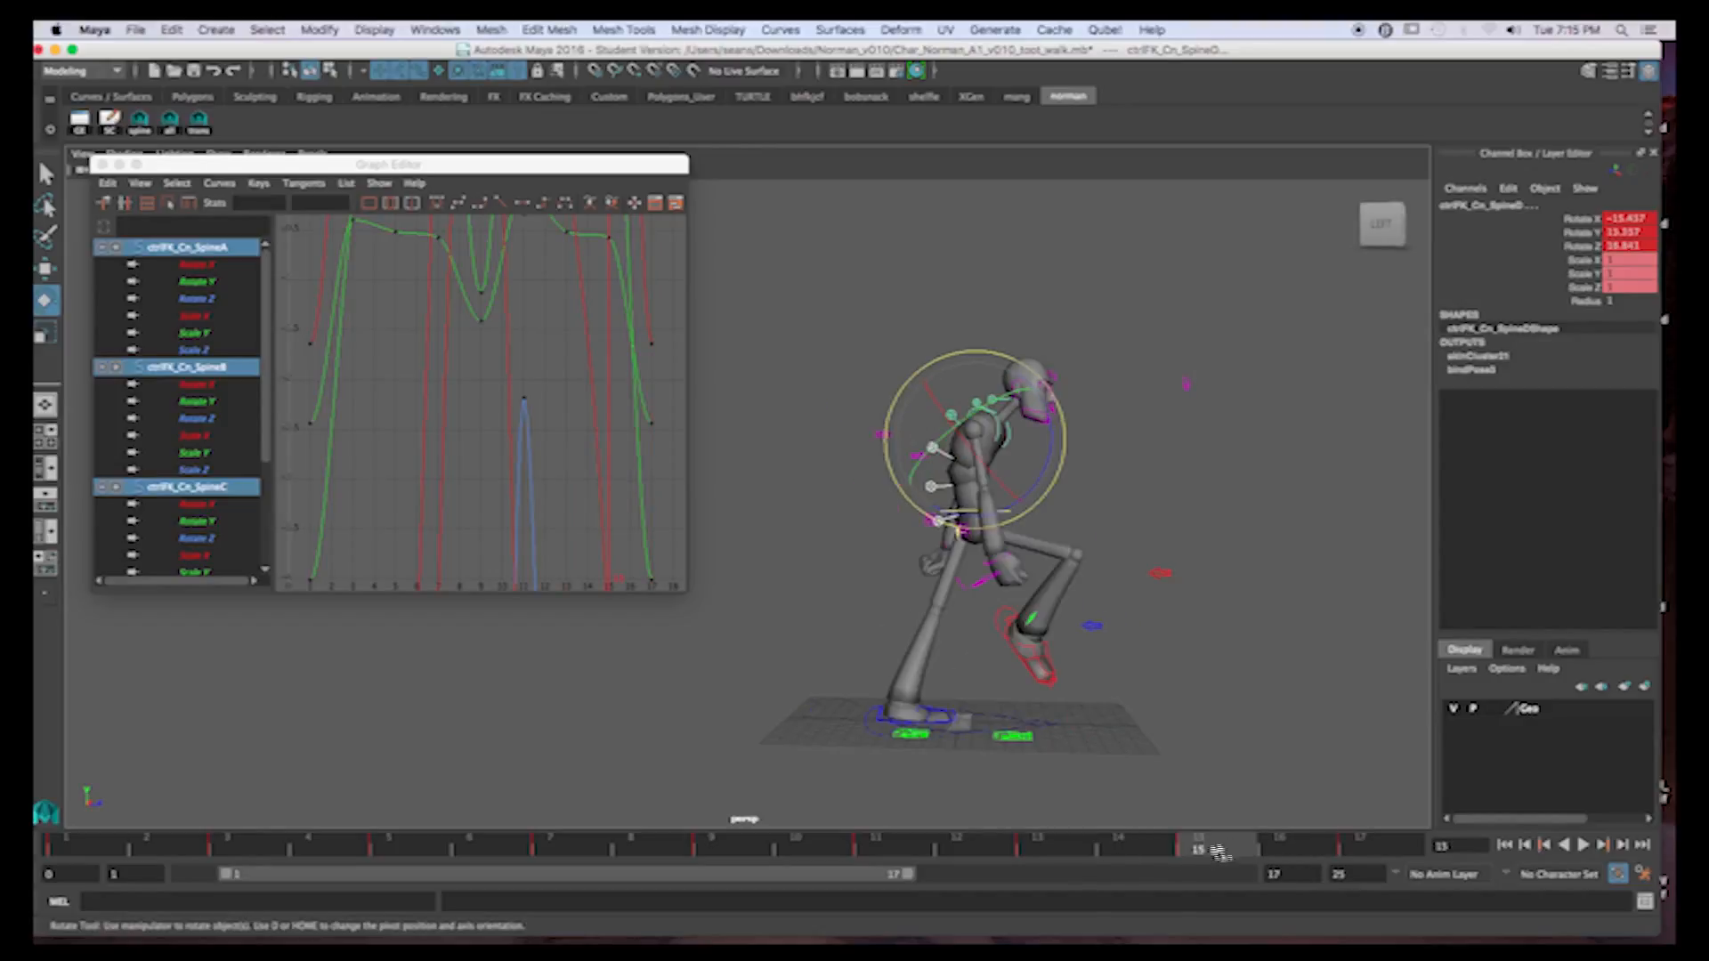
# At frame 17, rotate all spine controls backward to a SpineD Rotate Z of about 20.085, lean SpineA forward to about -14.022, and key them
pyautogui.click(1374, 845)
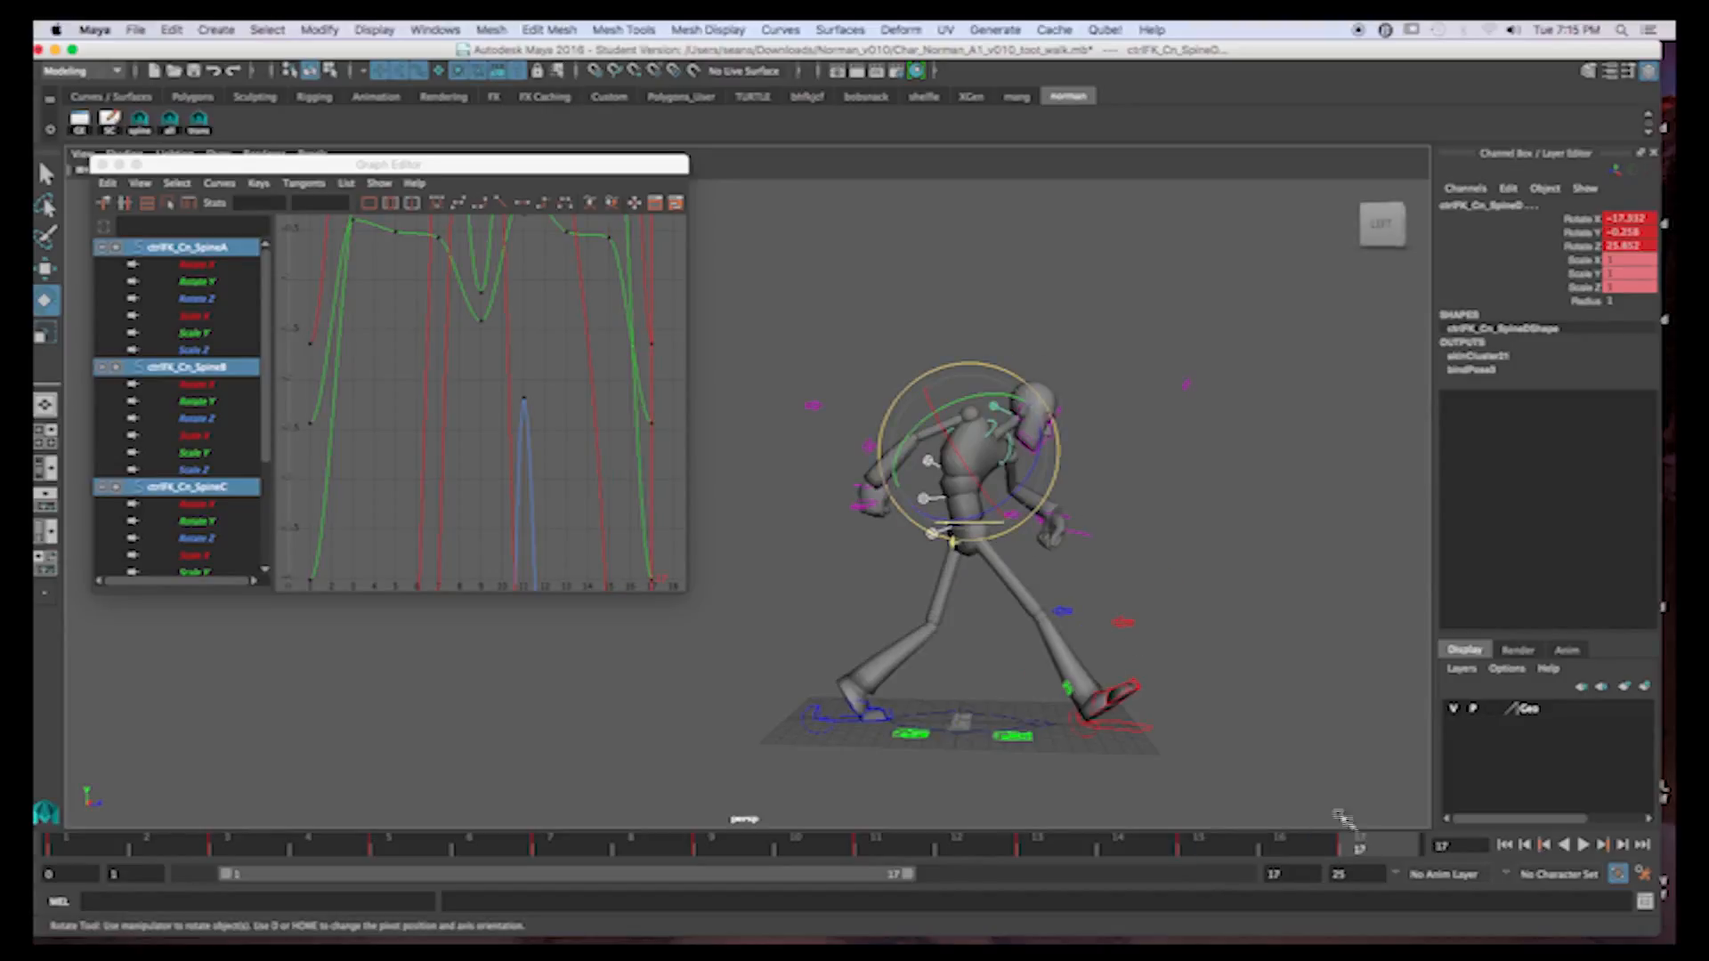
pyautogui.moveTo(1065, 465)
pyautogui.mouseDown()
pyautogui.moveTo(1033, 469)
pyautogui.moveTo(1046, 479)
pyautogui.mouseUp()
pyautogui.press('s')
pyautogui.click(918, 563)
pyautogui.click(933, 537)
pyautogui.press('s')
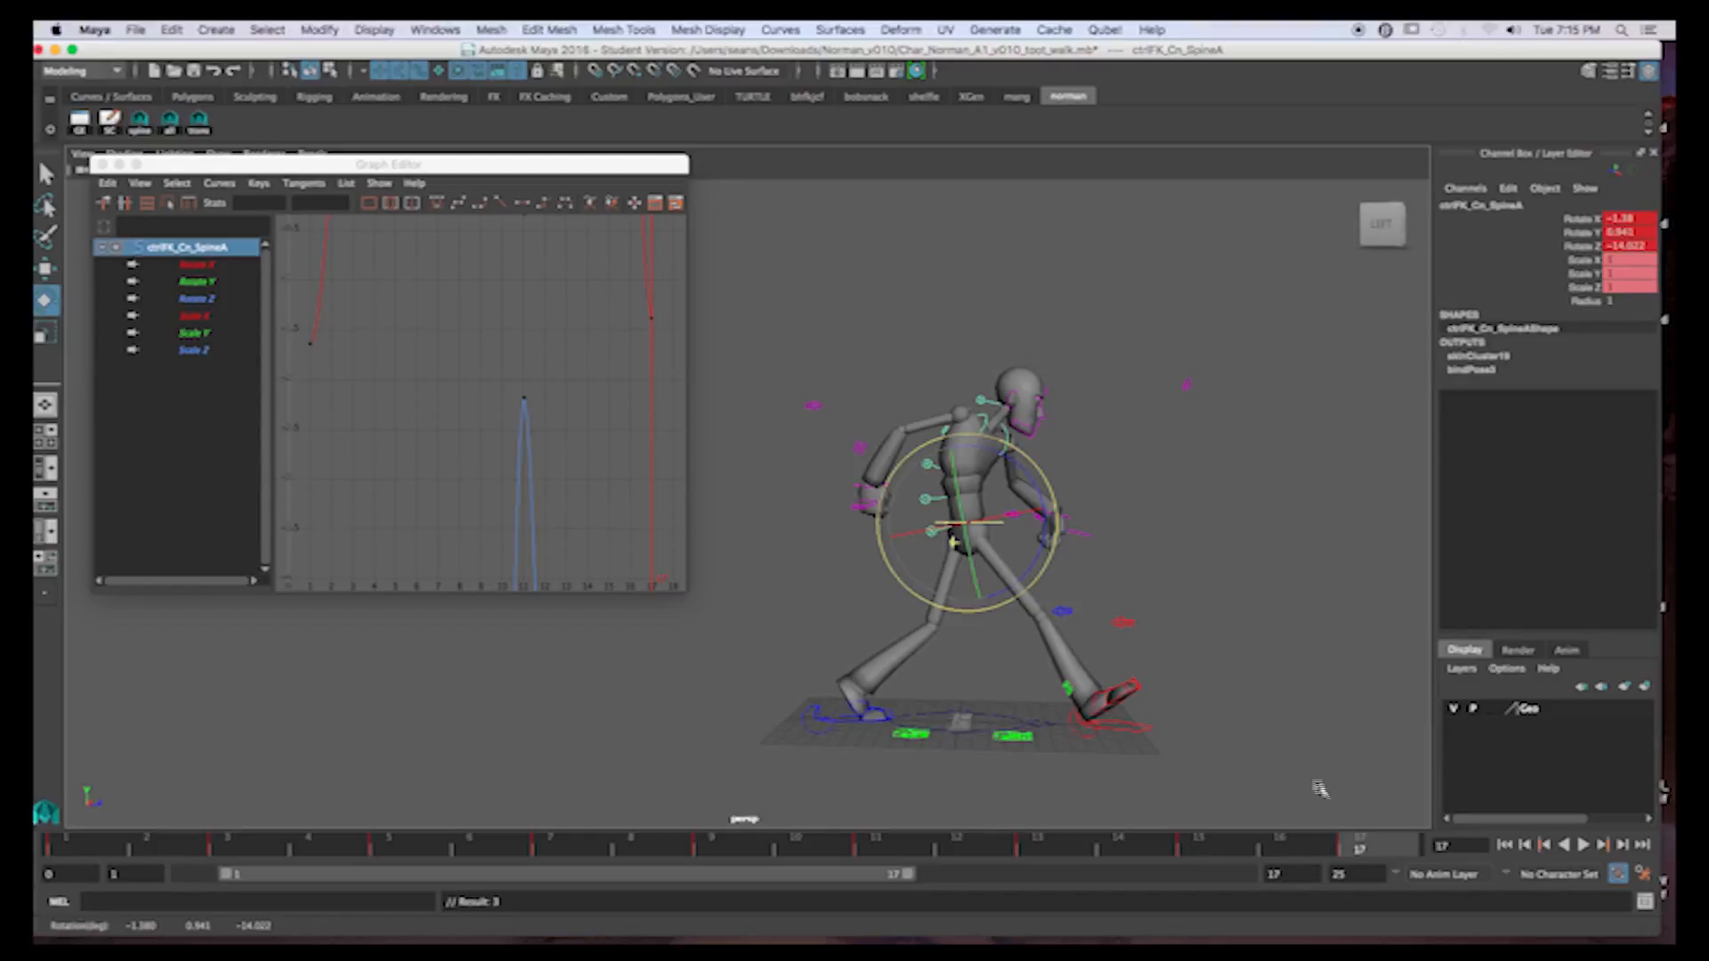
# Key the frame 17 pose of all four spine controls at frames 17 and 1, and play the walk cycle
pyautogui.click(141, 125)
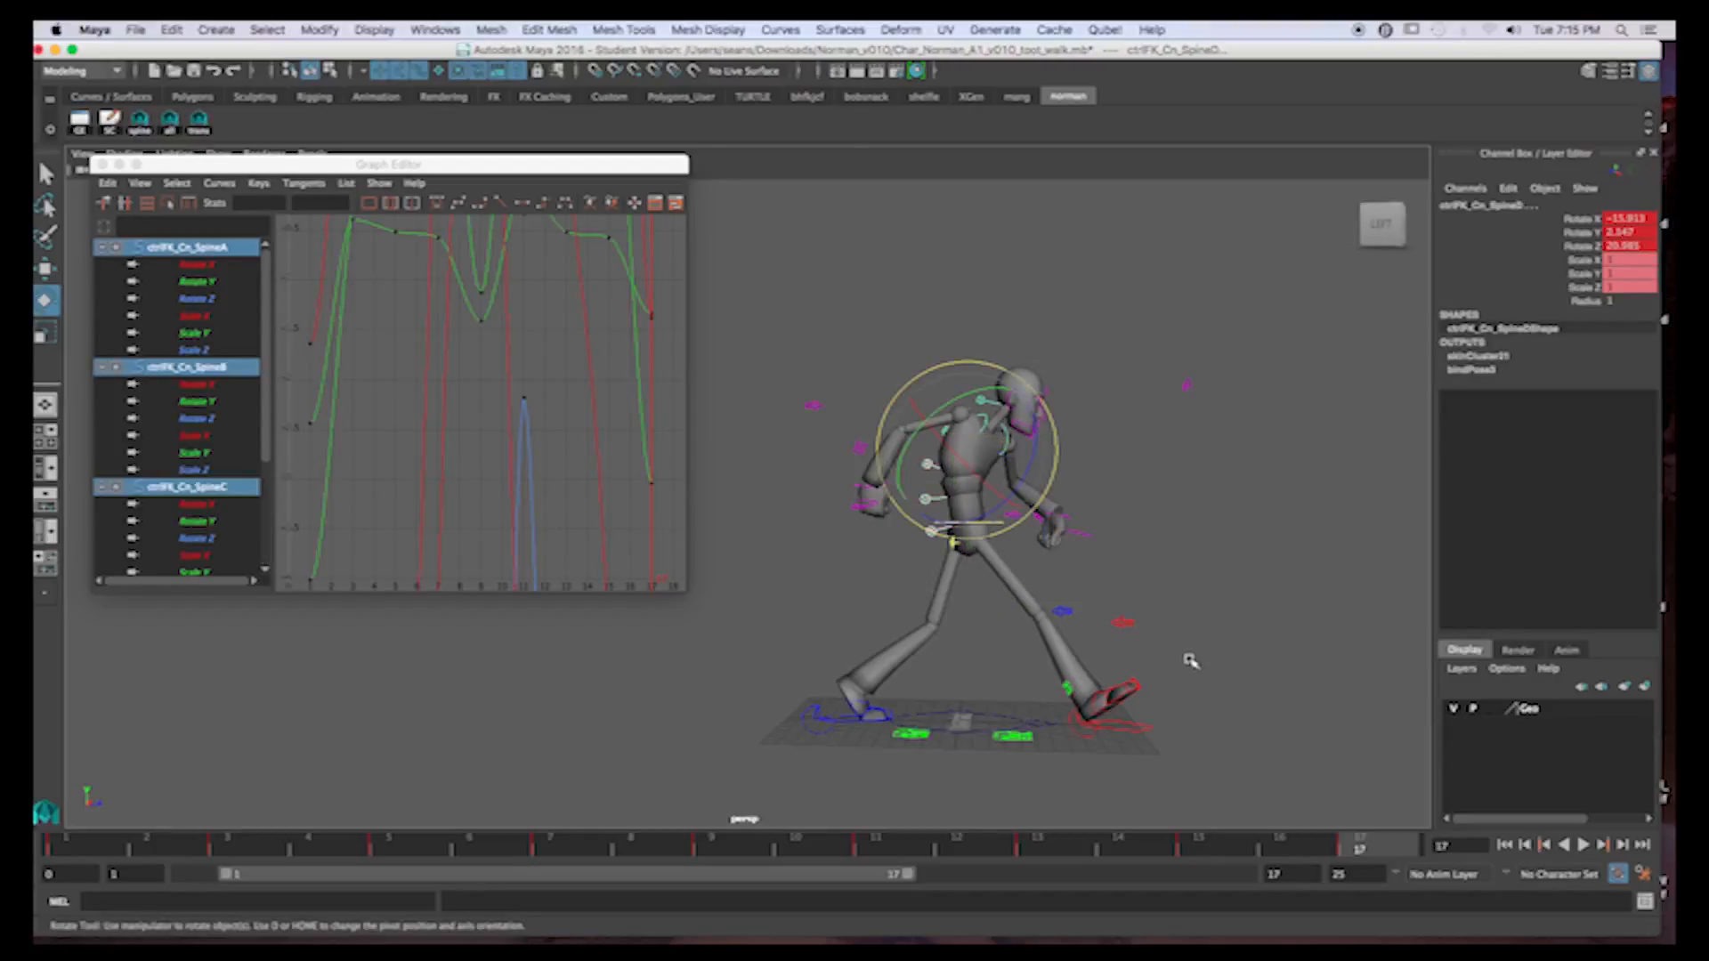
pyautogui.press('s')
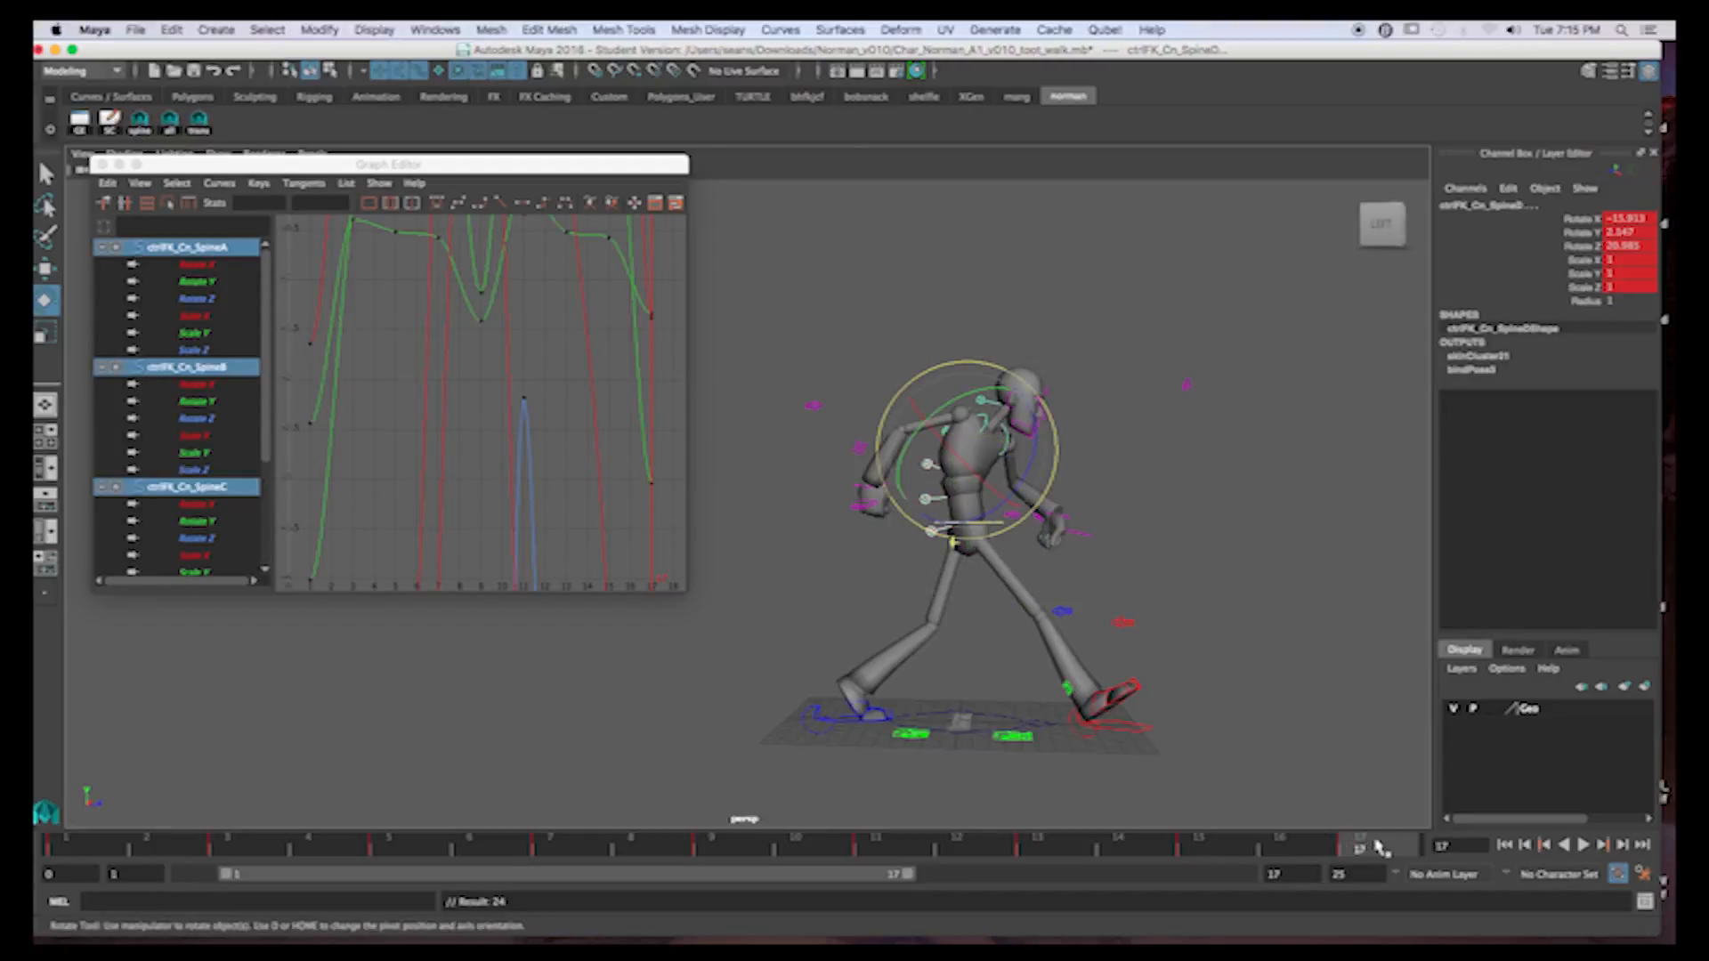
pyautogui.hotkey('alt', 'v')
pyautogui.hotkey('alt', 'v')
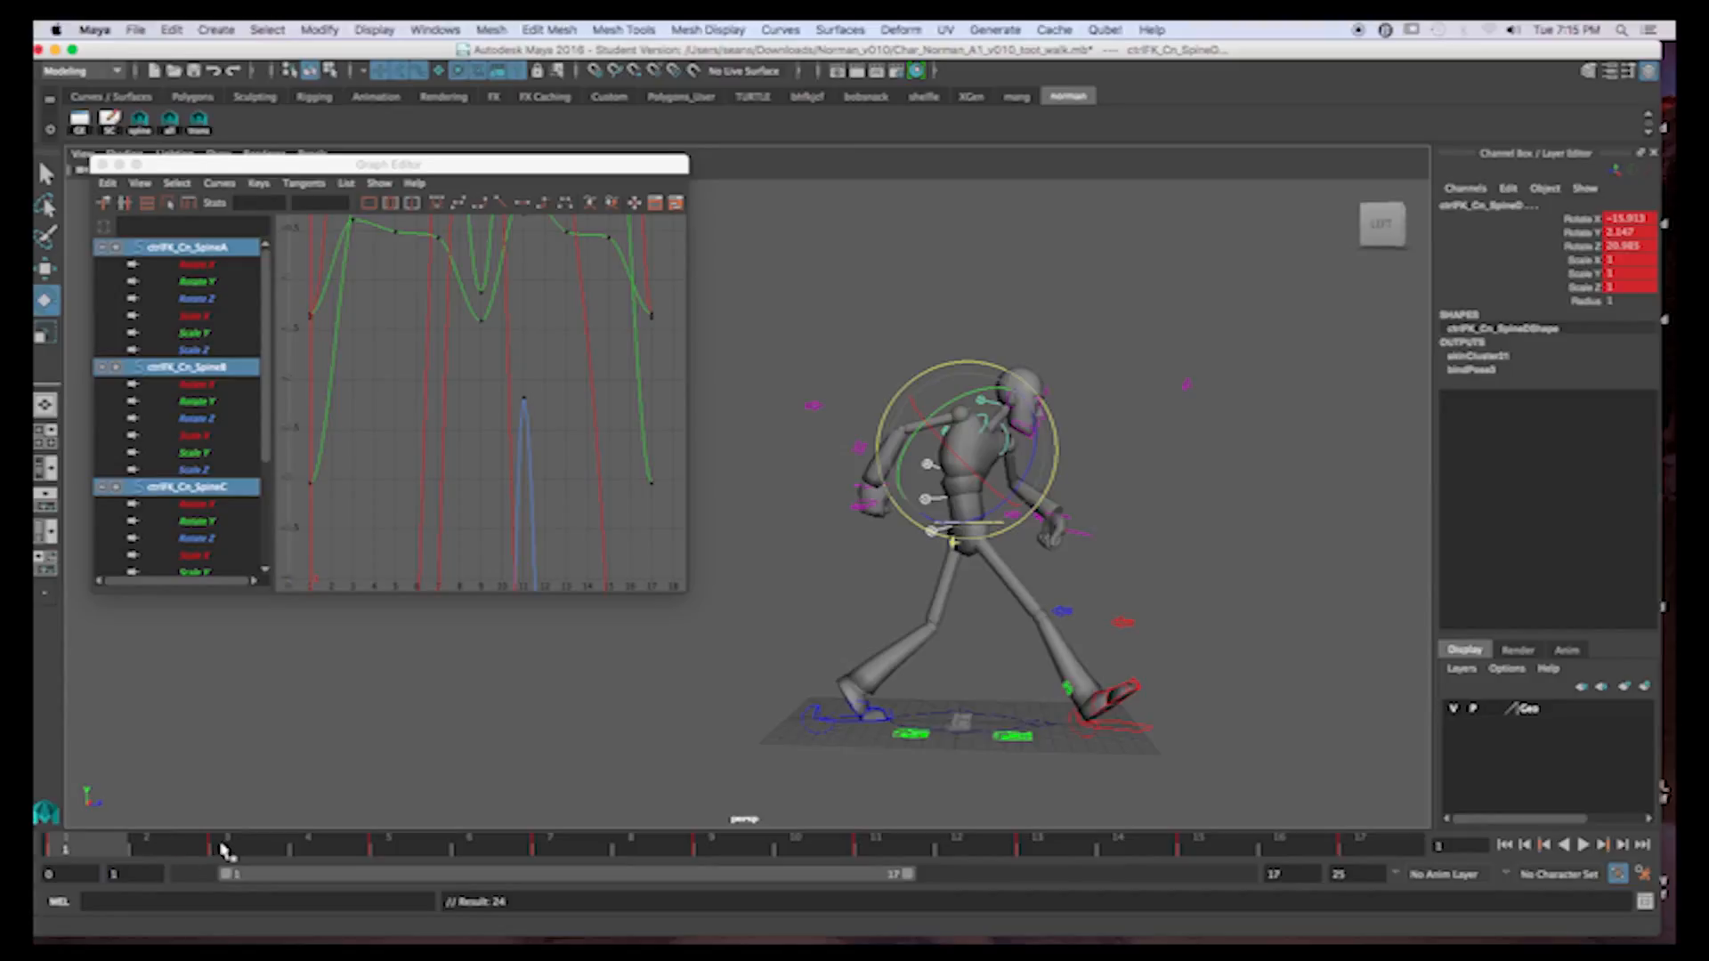
pyautogui.hotkey('alt', 'v')
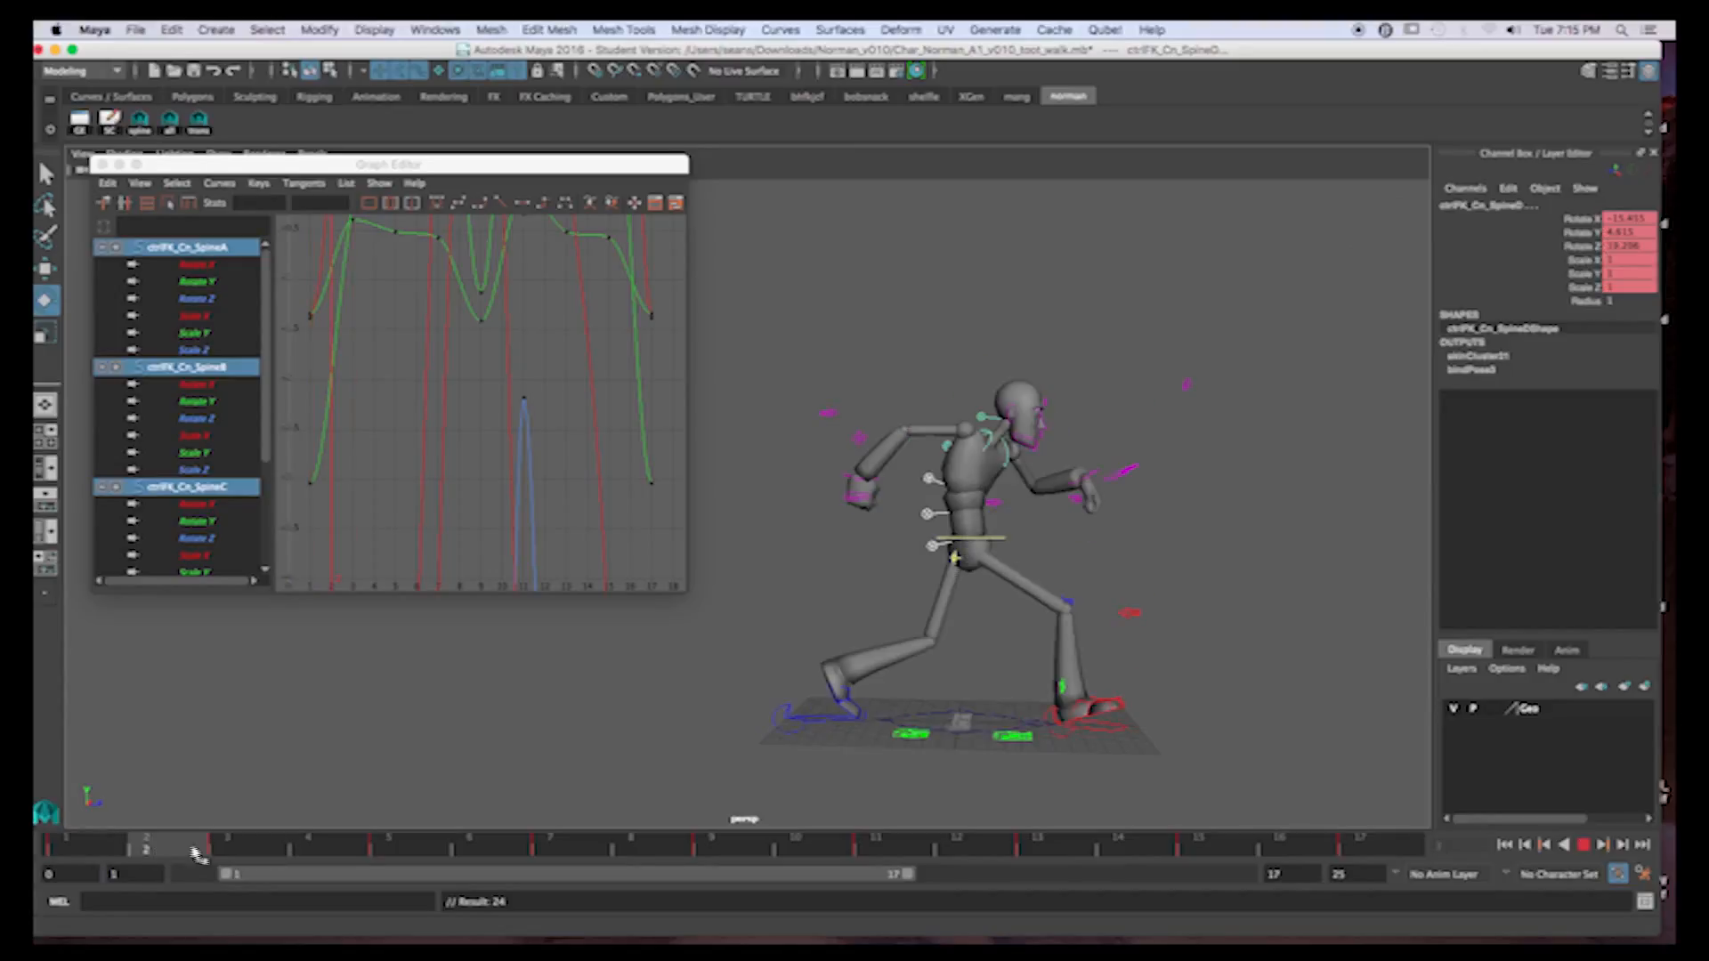
# Stop playback and, at frame 3, rotate all spine controls backward to a SpineD Rotate Z of about 12.844
pyautogui.hotkey('alt', 'v')
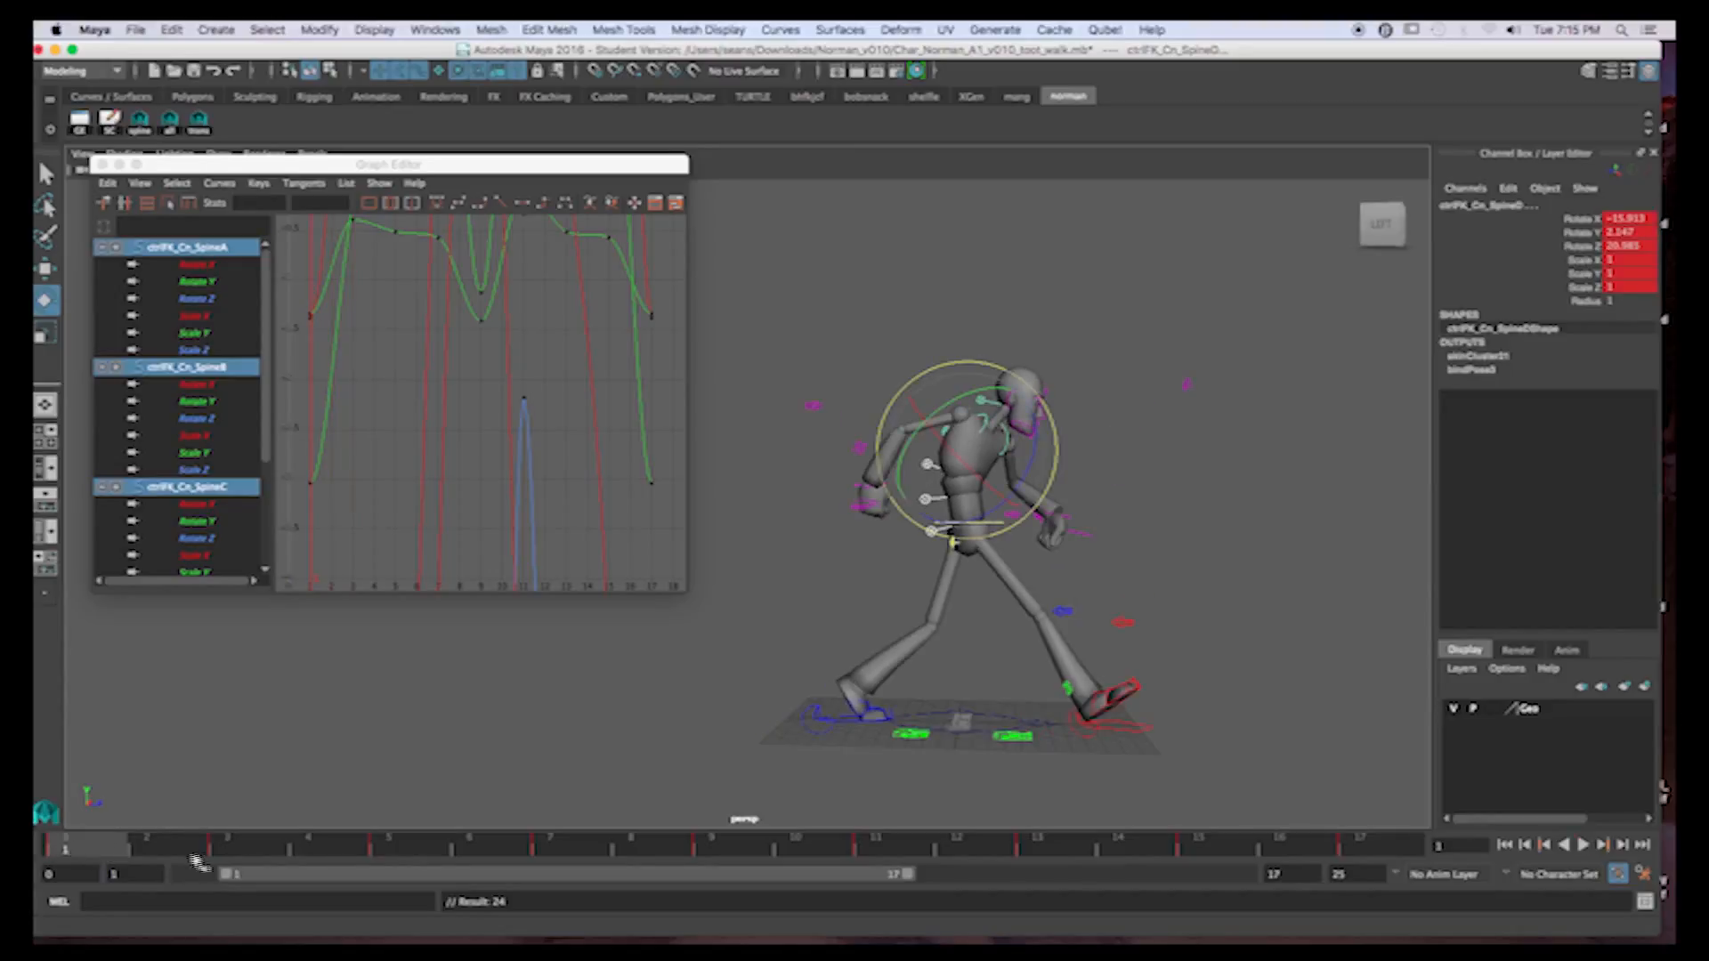
pyautogui.click(254, 854)
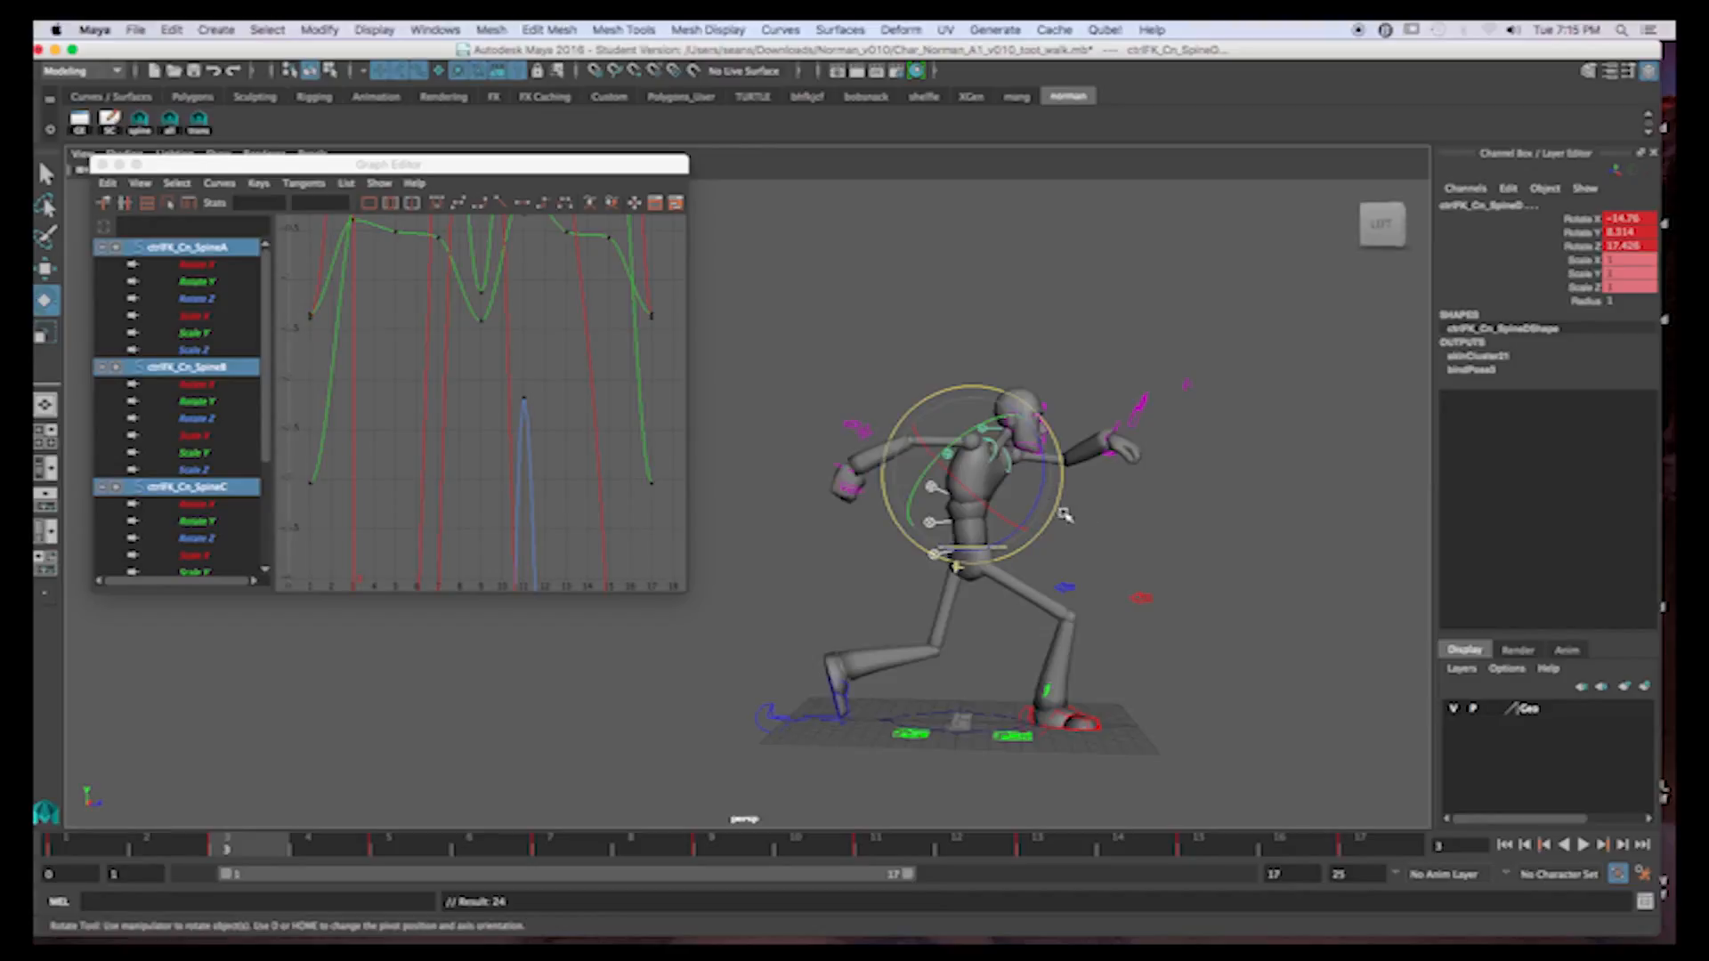
pyautogui.moveTo(1064, 517); pyautogui.dragTo(1062, 504)
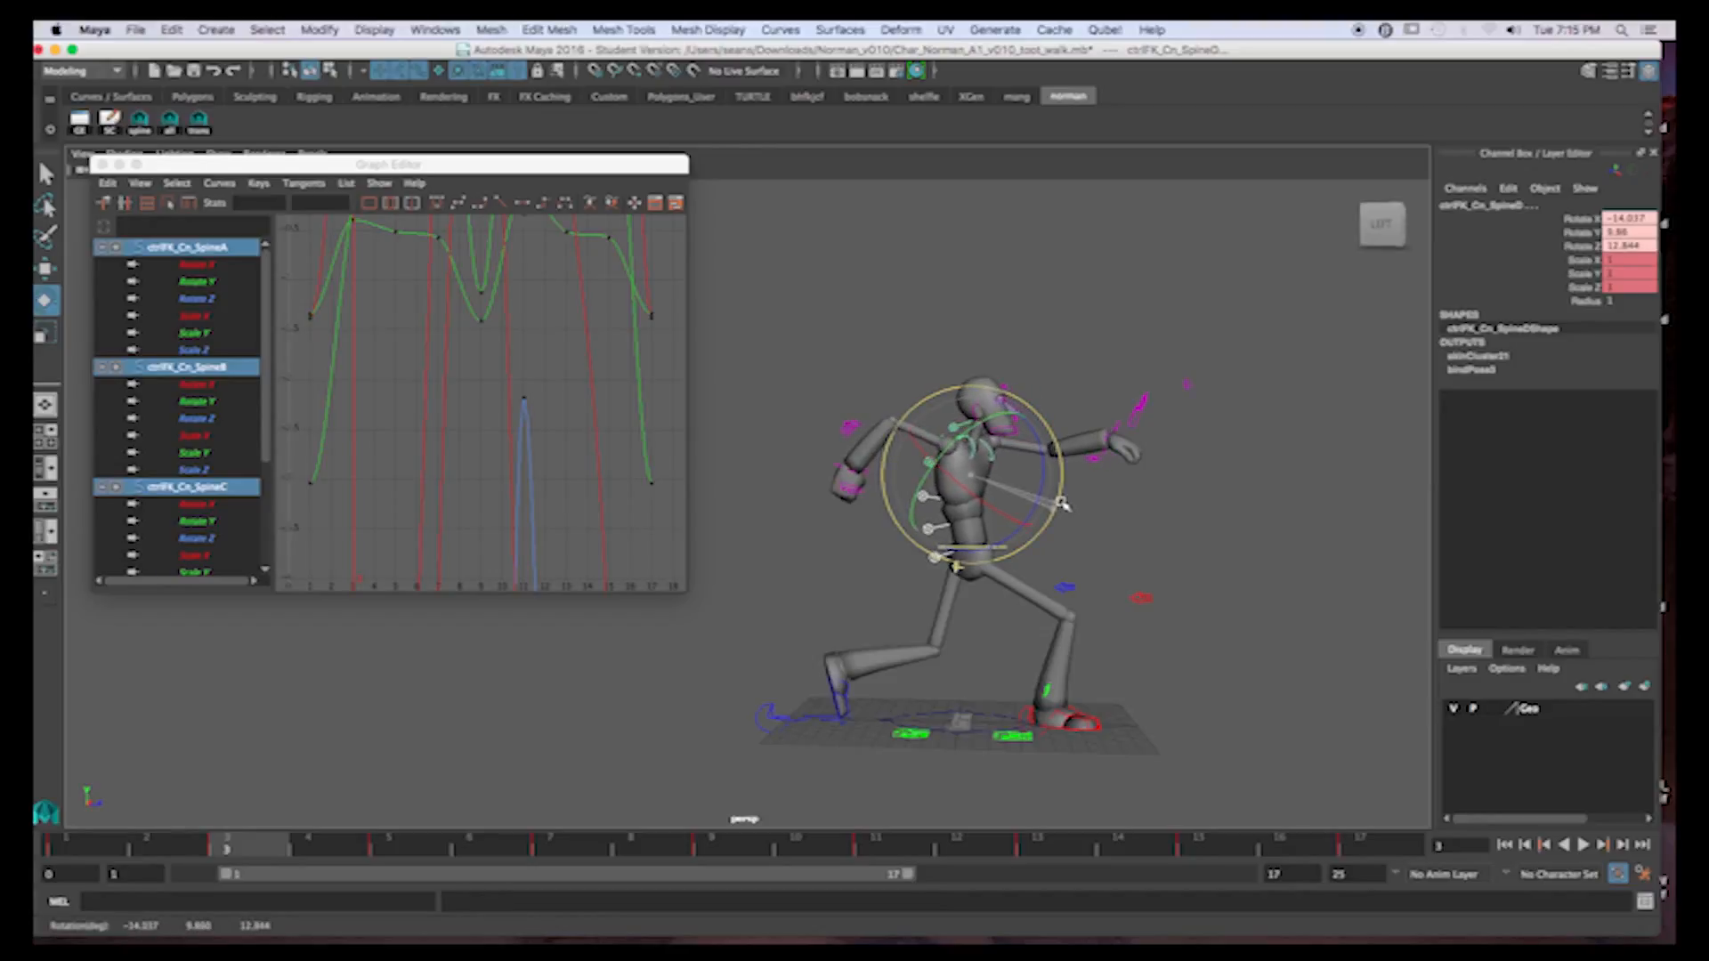
pyautogui.click(1072, 591)
# Lean SpineA forward at frame 3 to a Rotate Z of about -1.833, key it, and compare the pose with frame 1
pyautogui.click(950, 563)
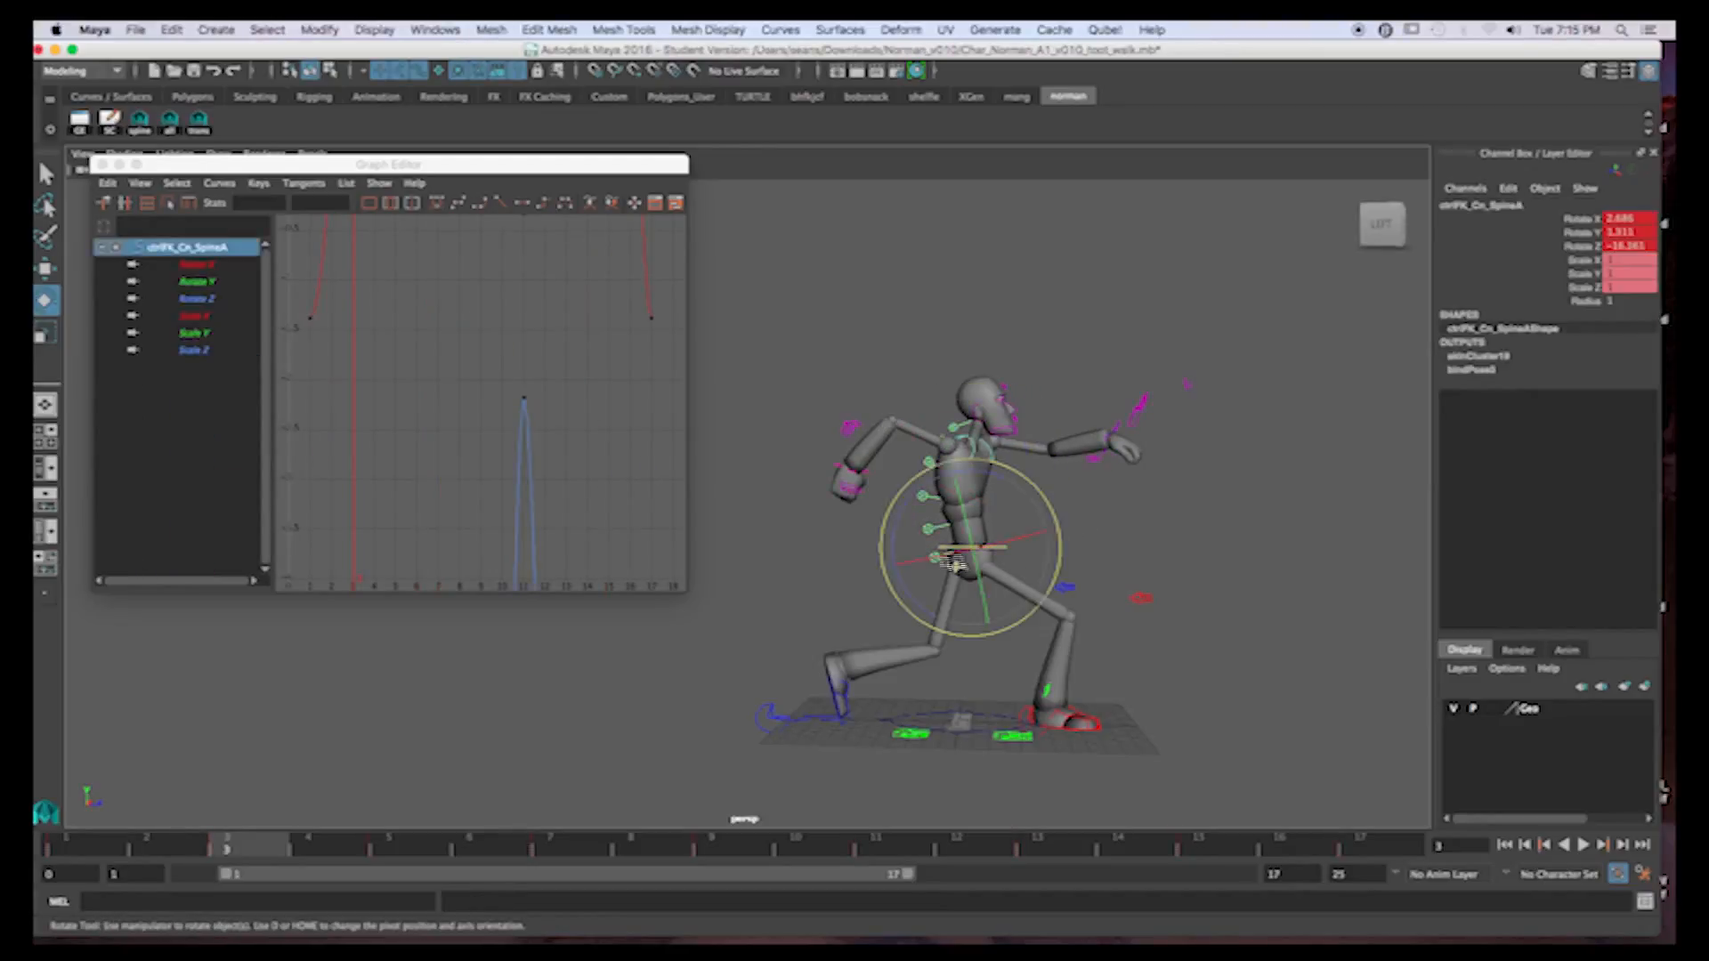
pyautogui.moveTo(1035, 504); pyautogui.dragTo(1053, 512)
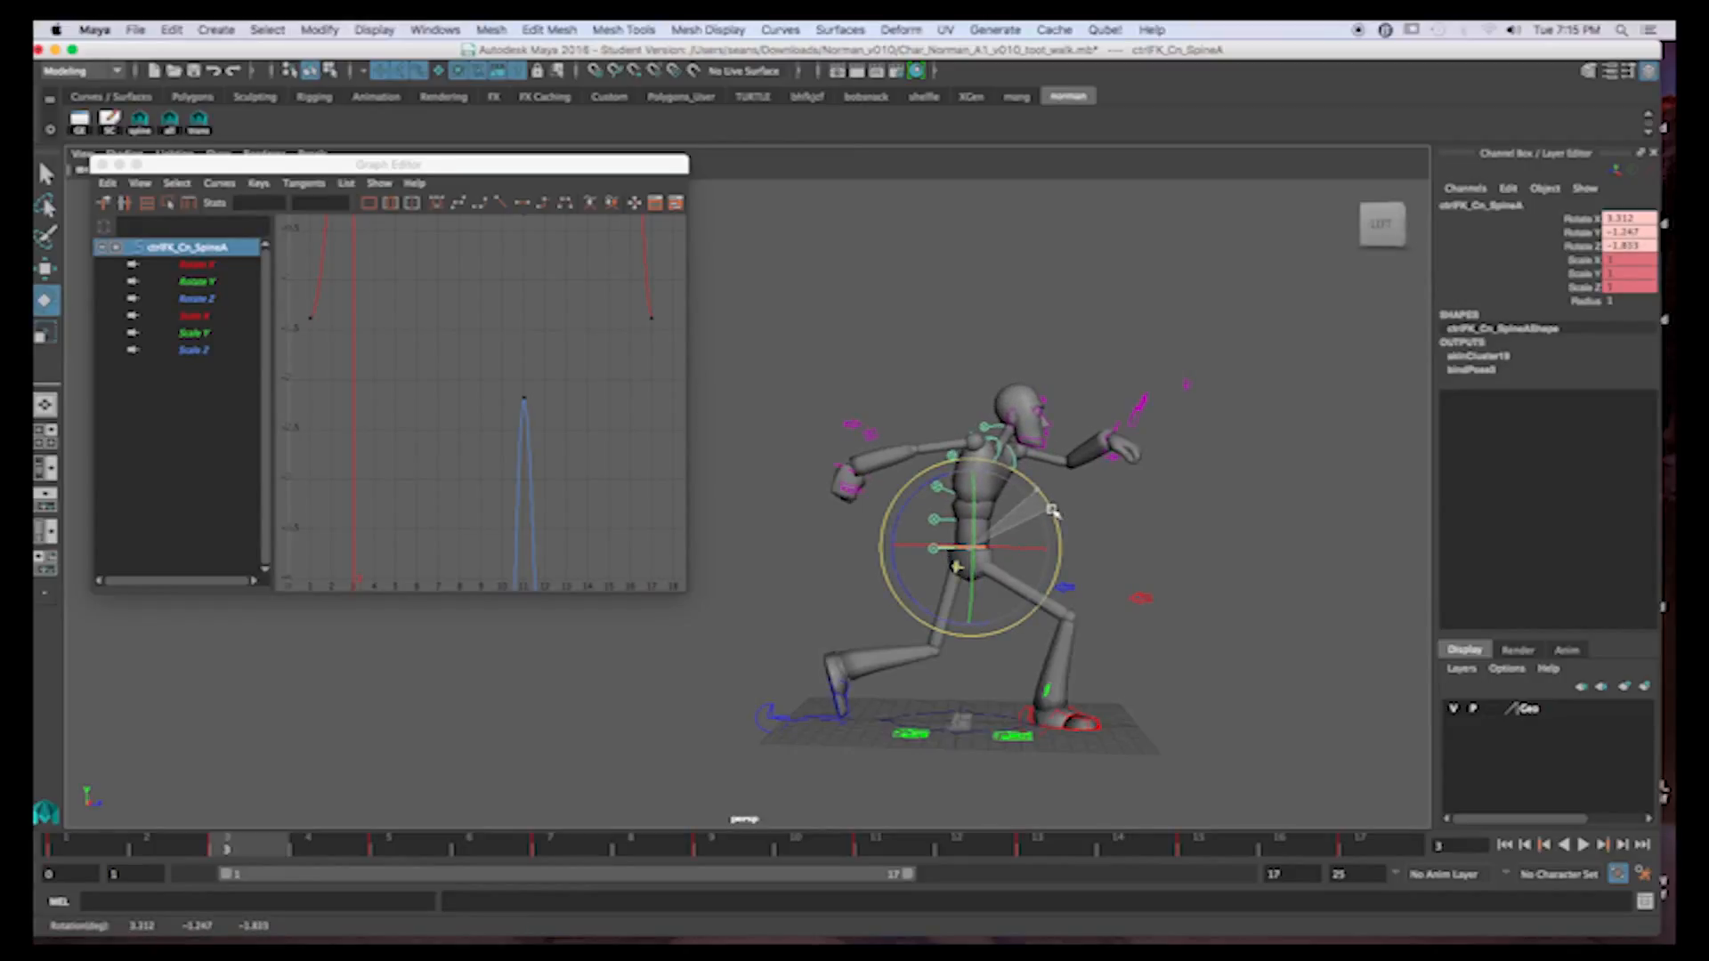
pyautogui.press('s')
pyautogui.click(89, 850)
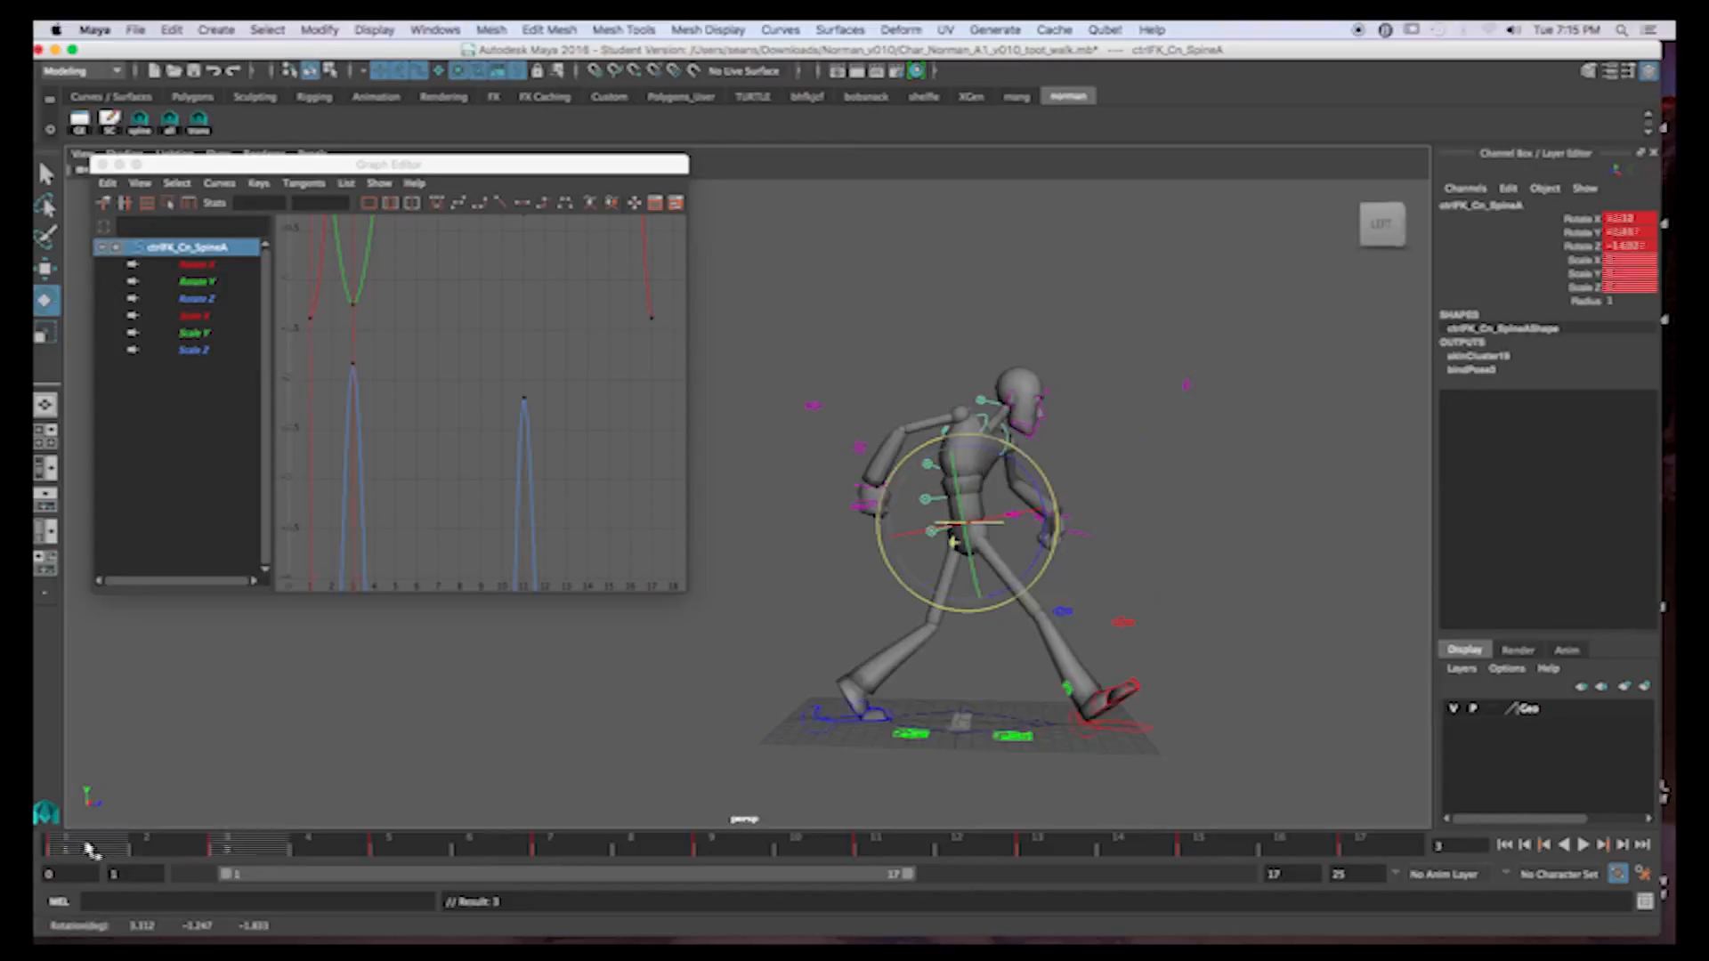
pyautogui.click(233, 849)
pyautogui.click(91, 848)
pyautogui.click(228, 848)
# Ease SpineA slightly back at frame 3 to a Rotate Z of about -3.991 and compare it with frame 1
pyautogui.moveTo(1067, 544); pyautogui.dragTo(1106, 546)
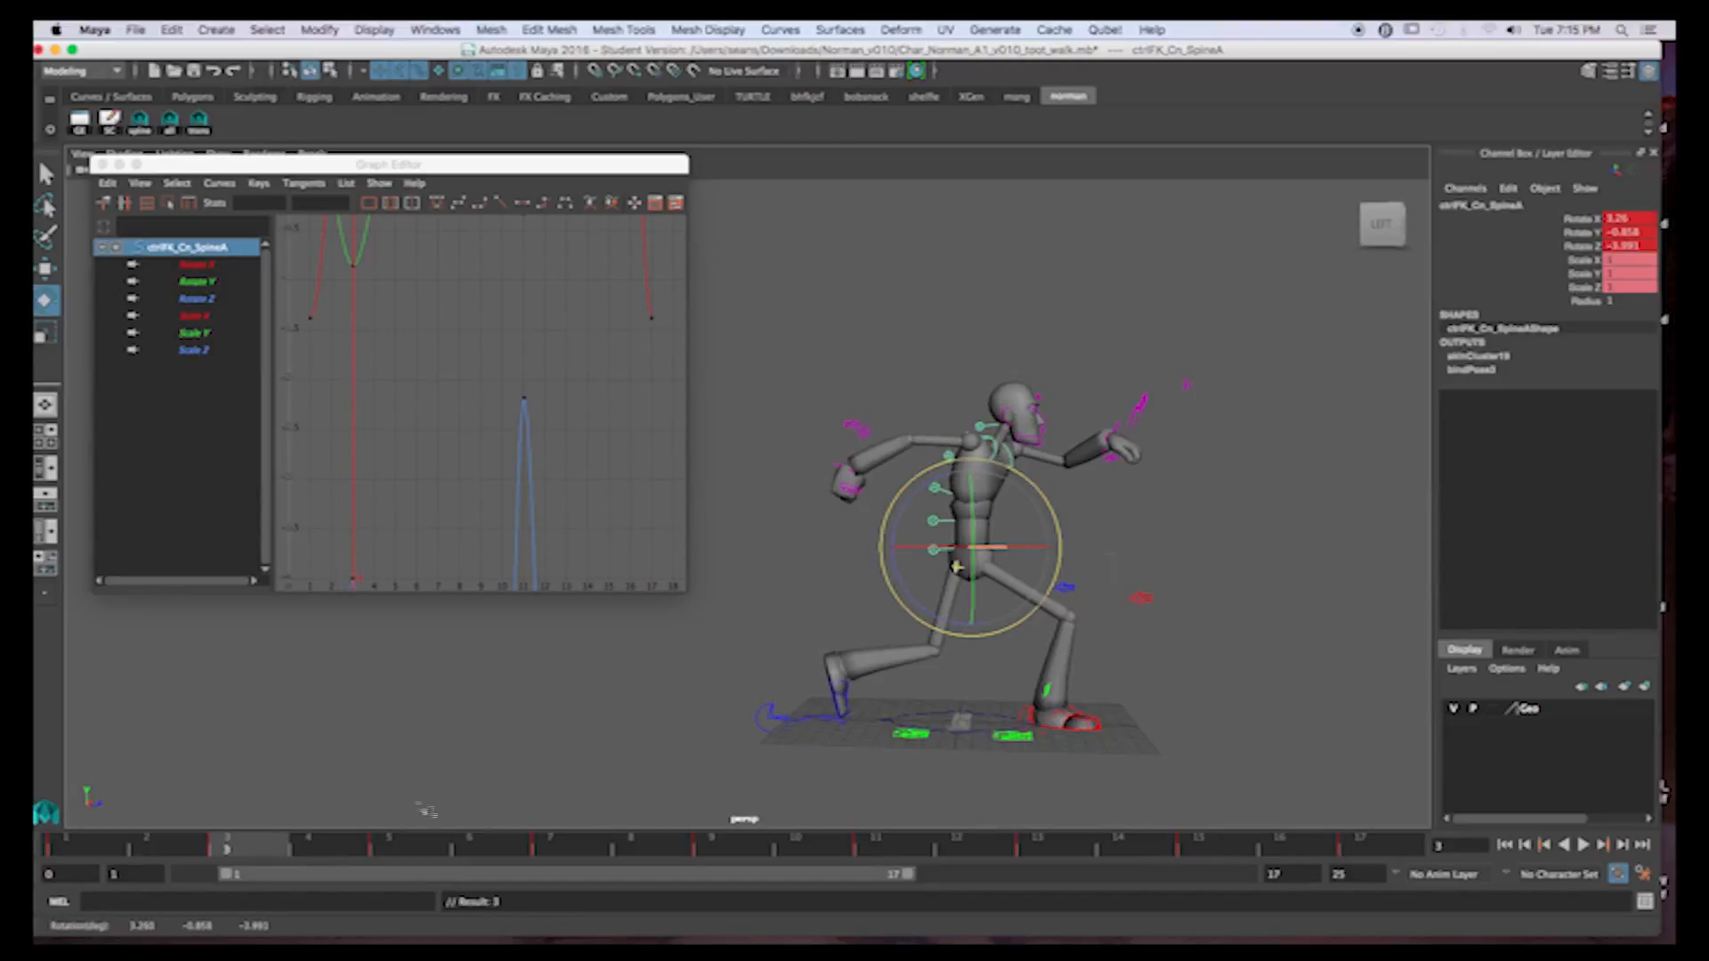
pyautogui.click(102, 848)
pyautogui.click(230, 848)
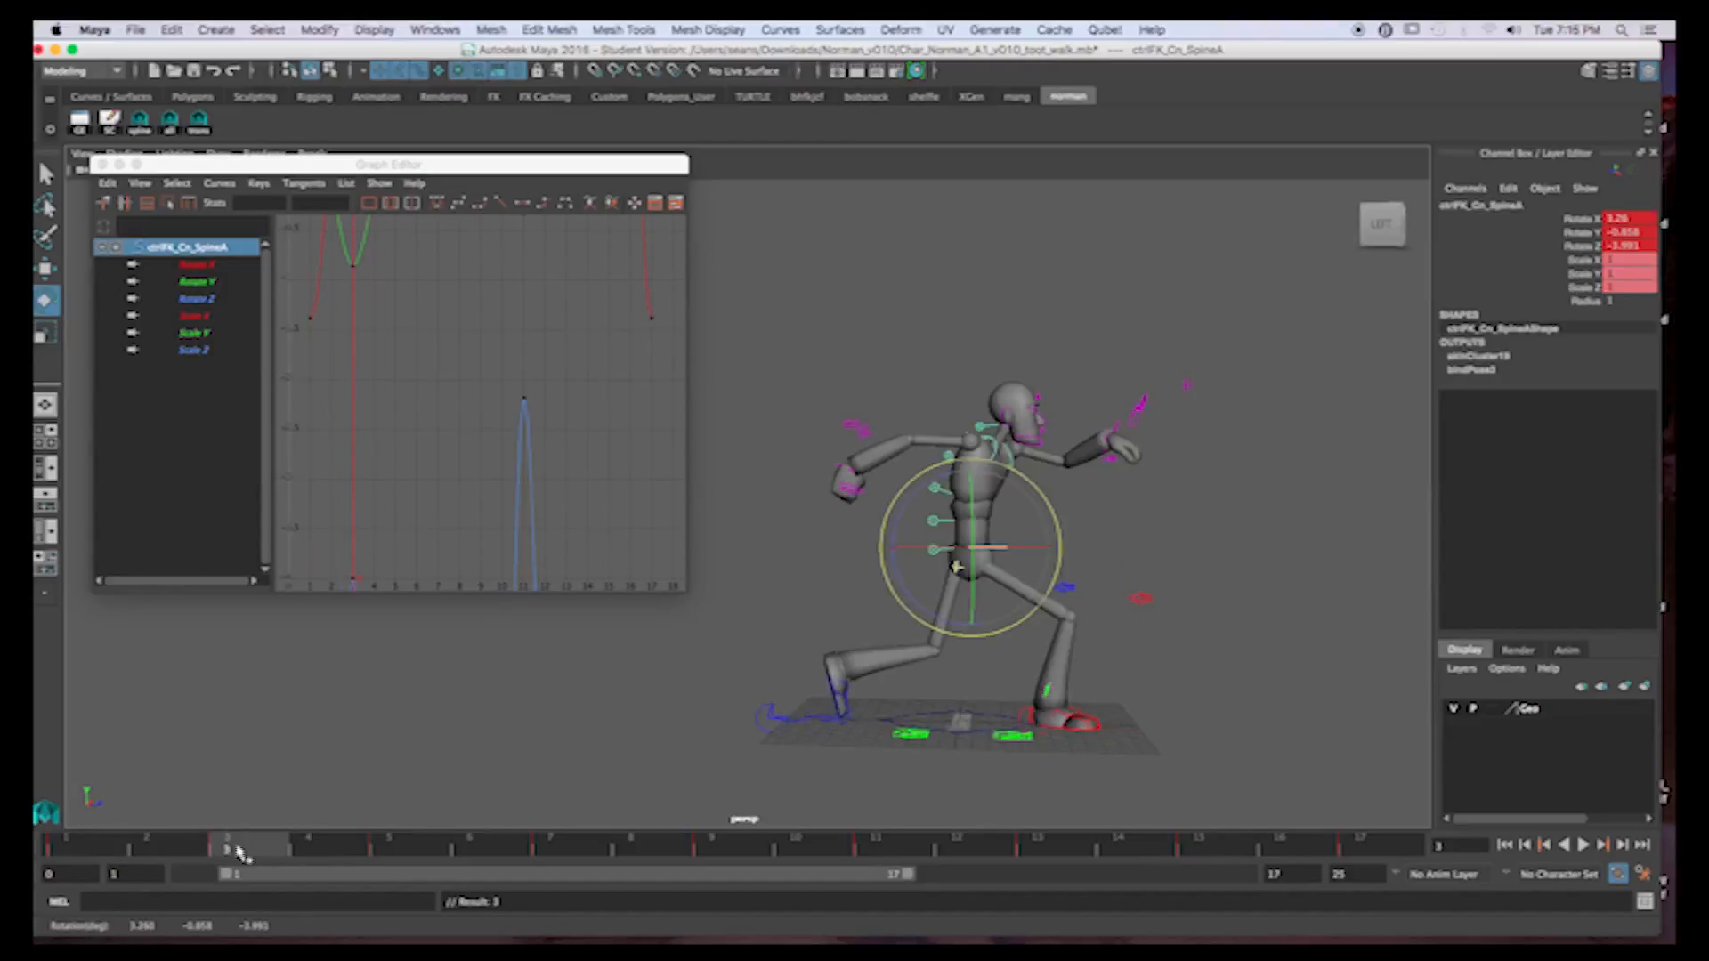
# Examine the torso's lean at the key poses on frames 3, 5, 7, 9, 11, 13 and 15
pyautogui.click(405, 850)
pyautogui.click(567, 853)
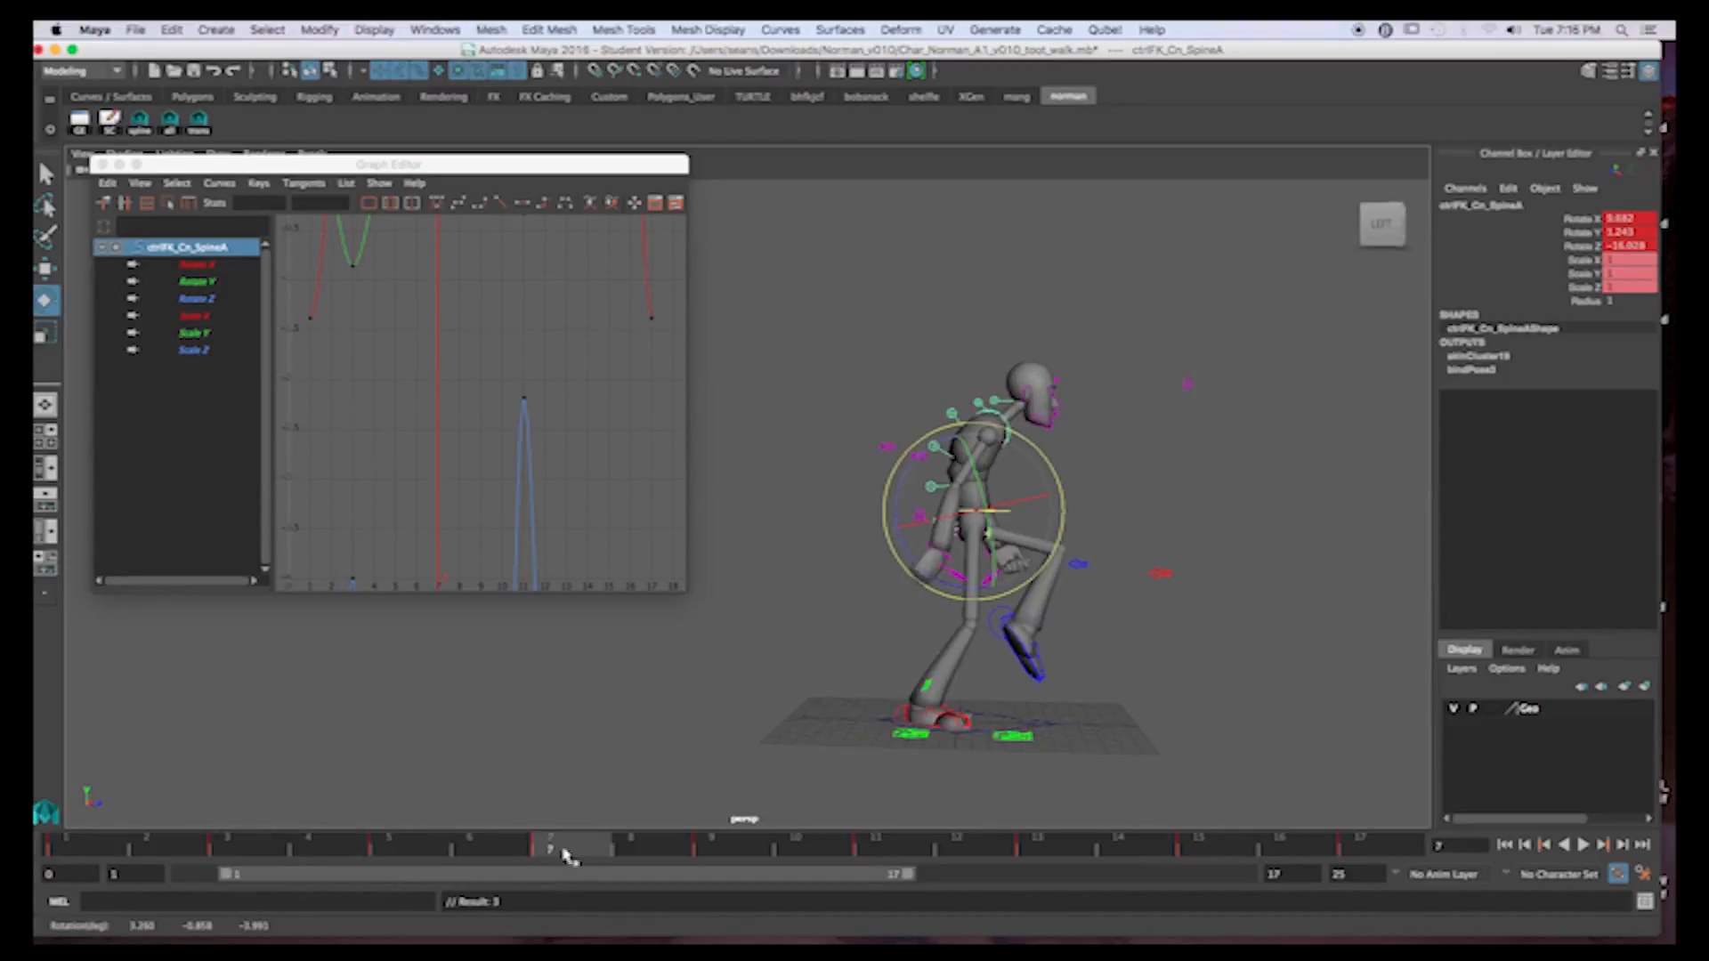
pyautogui.click(714, 851)
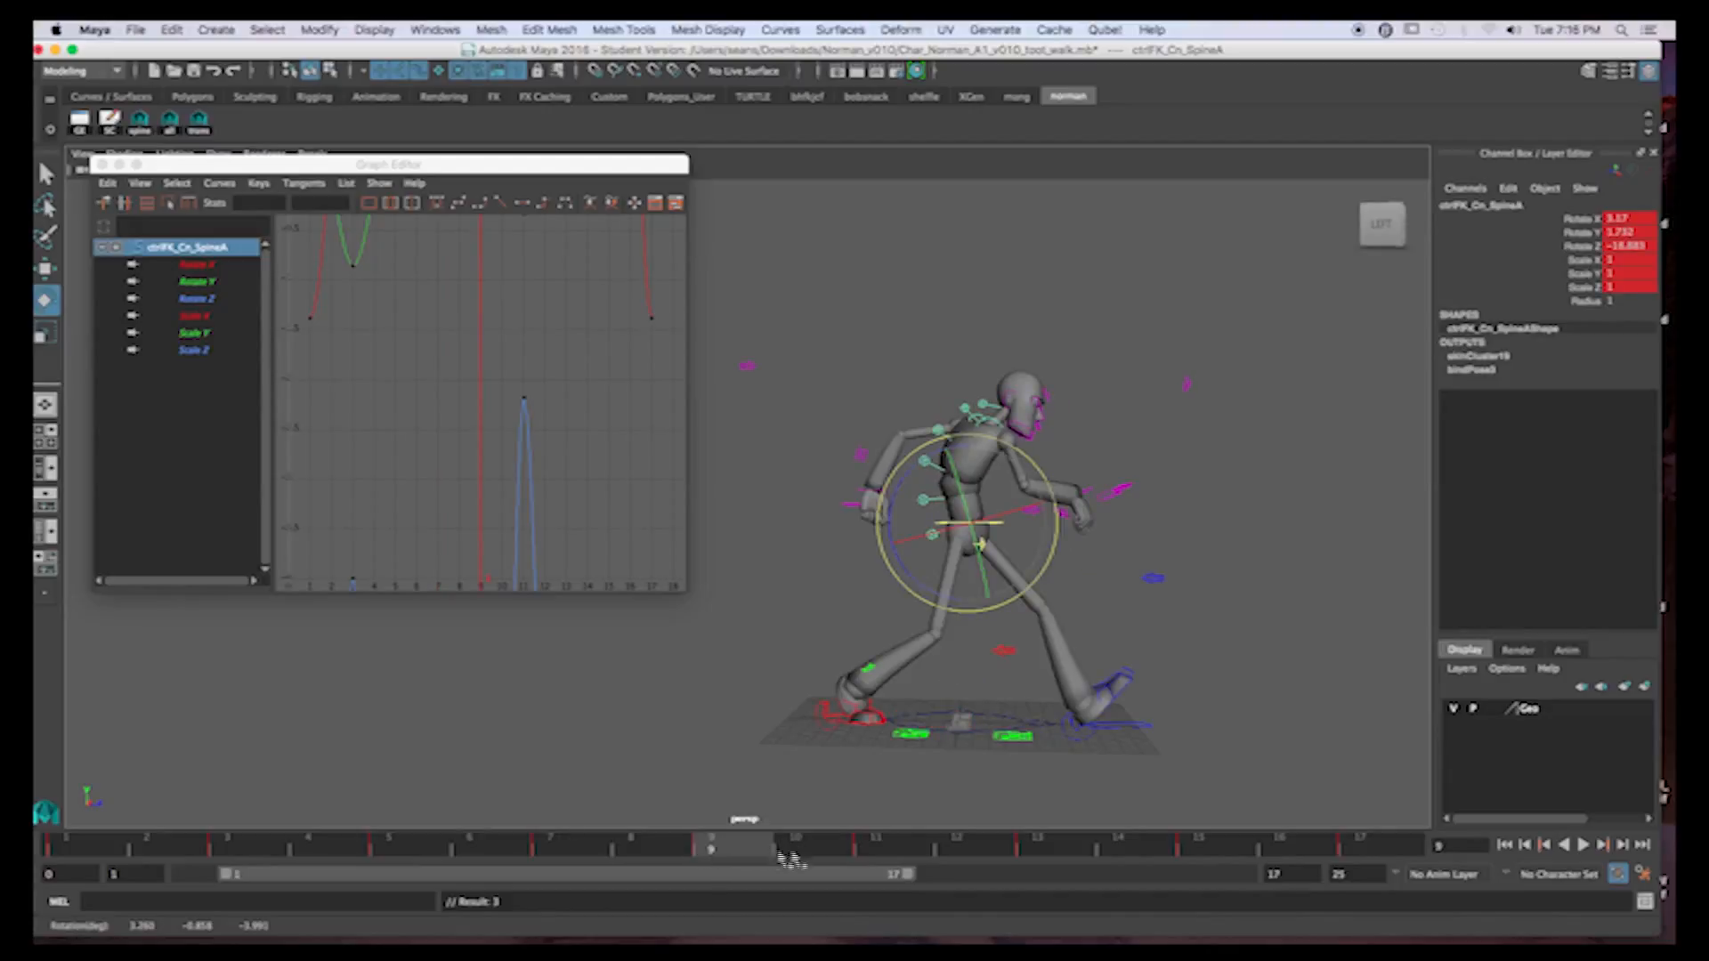
pyautogui.click(879, 852)
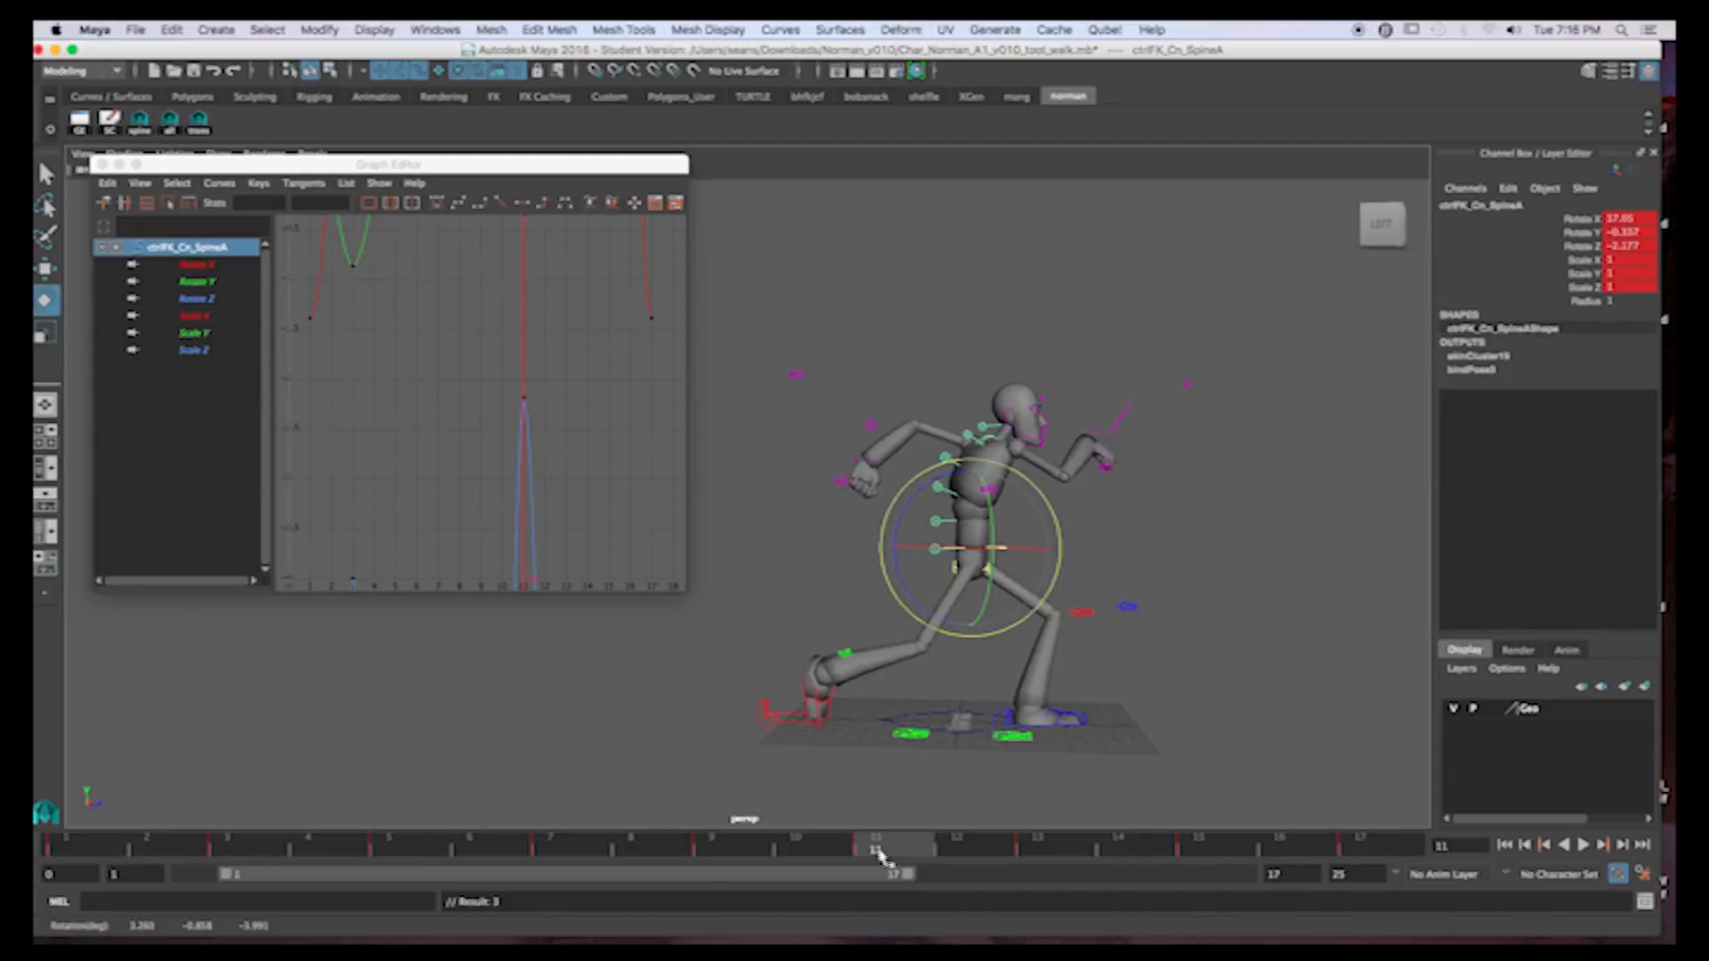
pyautogui.click(1056, 852)
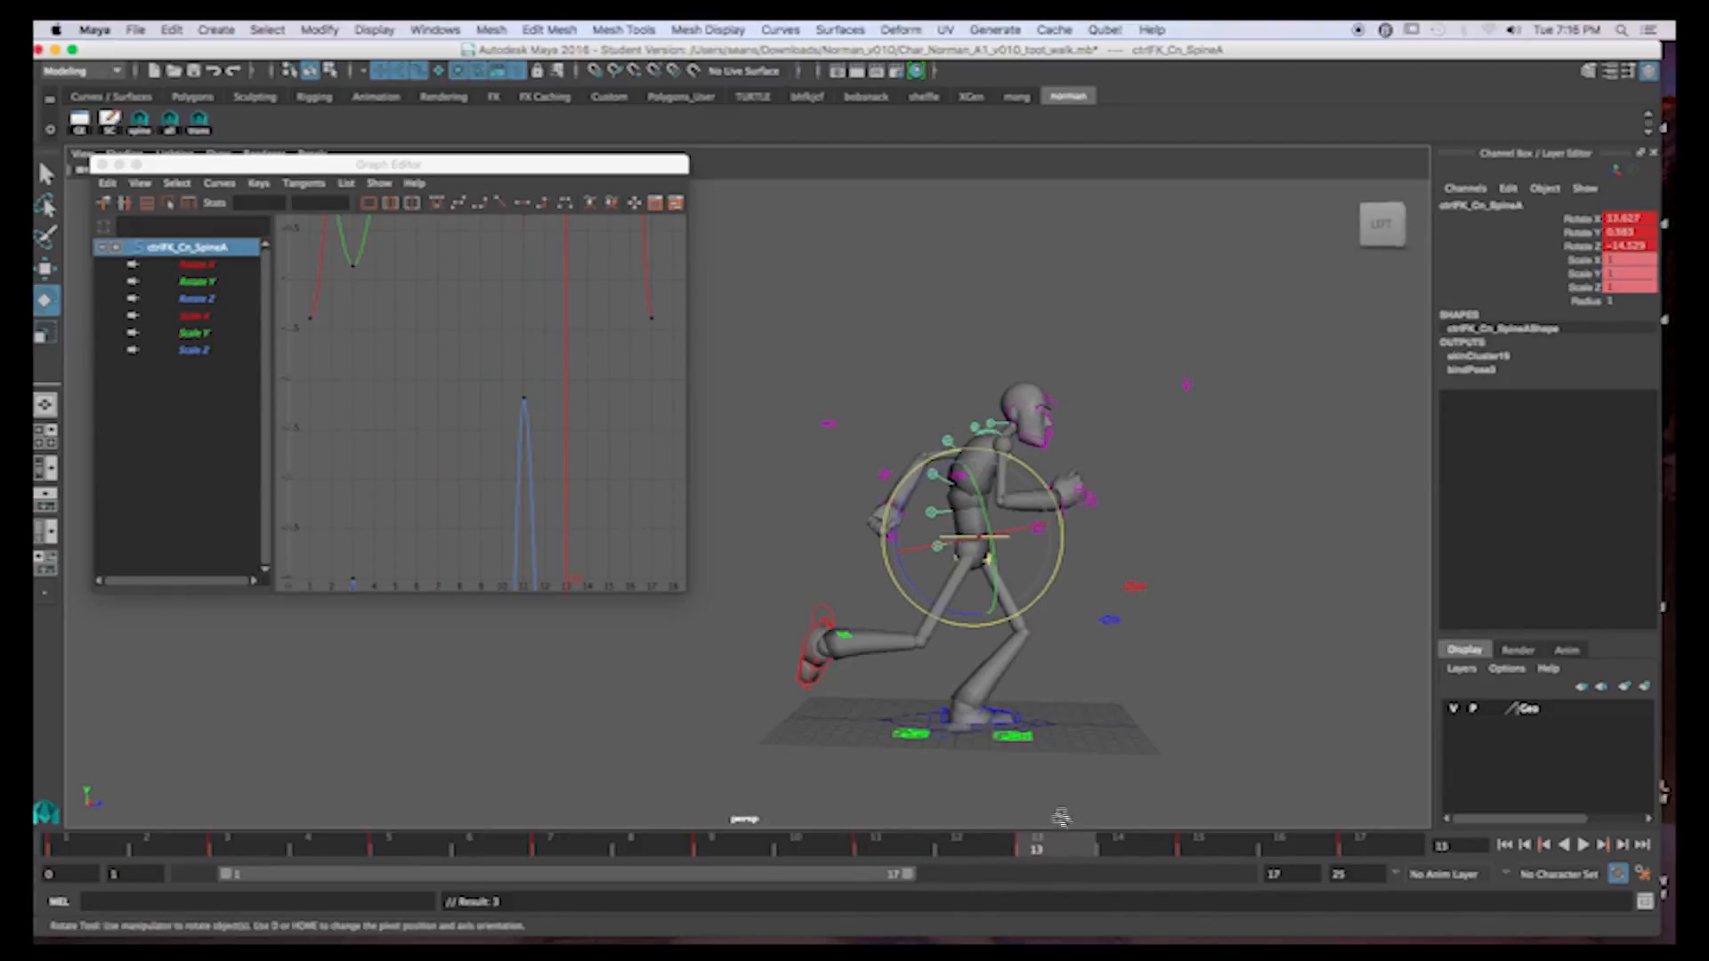
pyautogui.click(1199, 852)
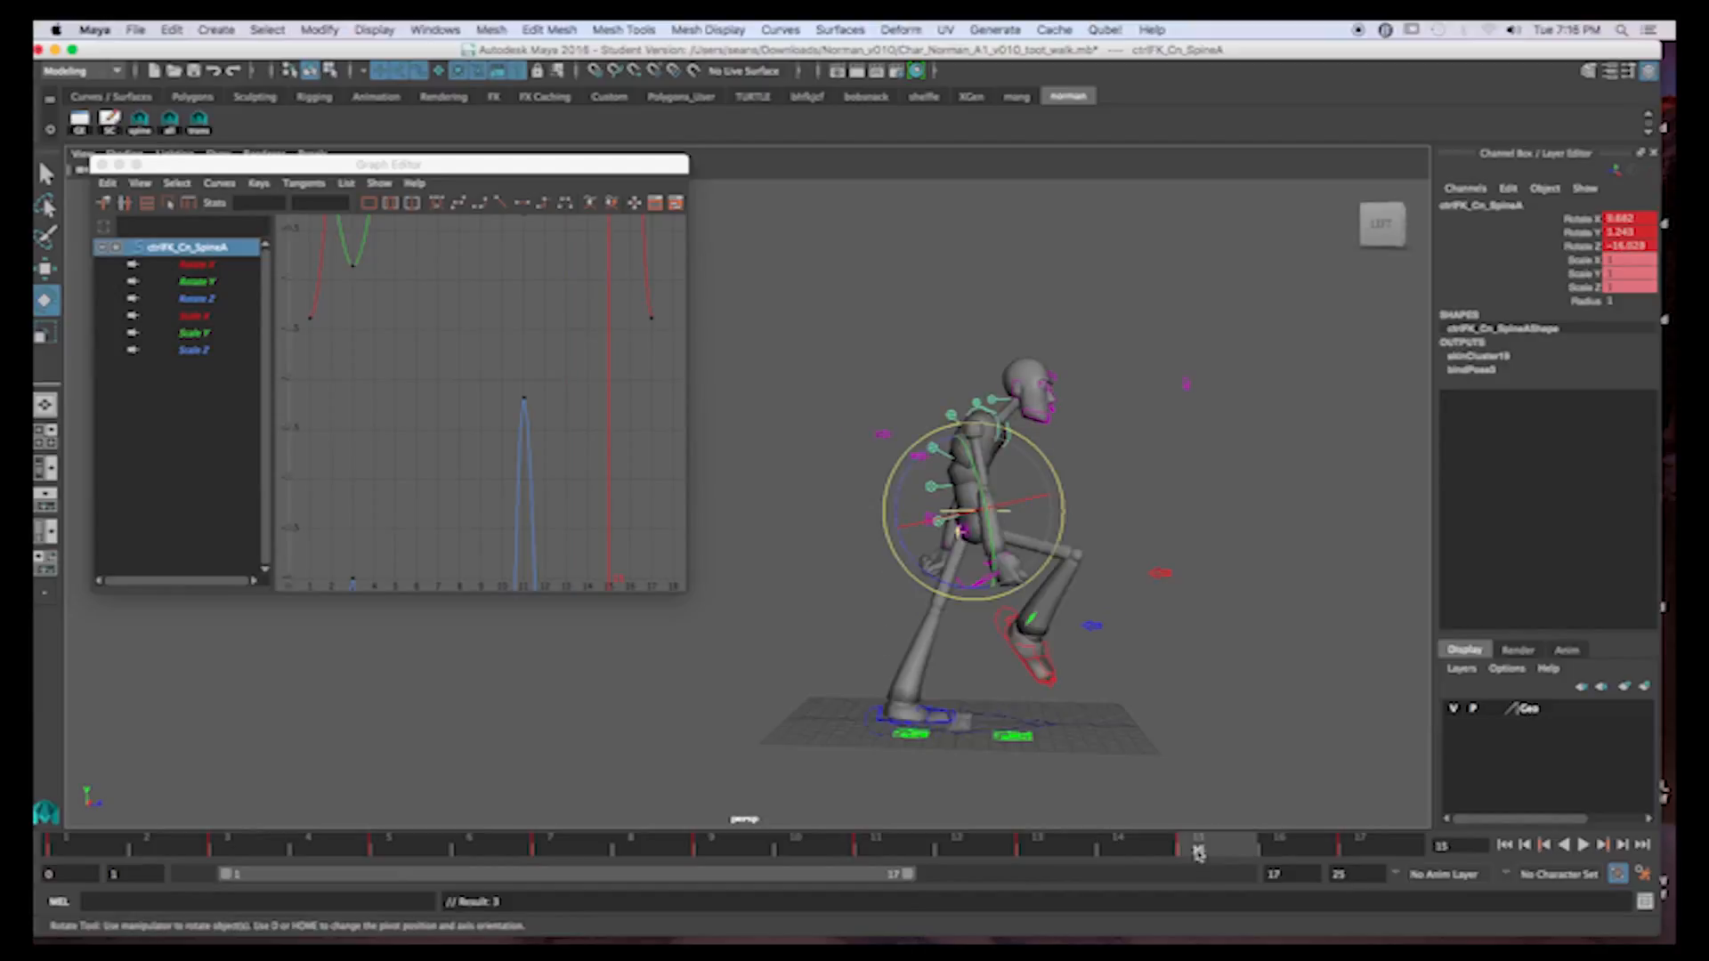
pyautogui.click(233, 852)
pyautogui.click(394, 853)
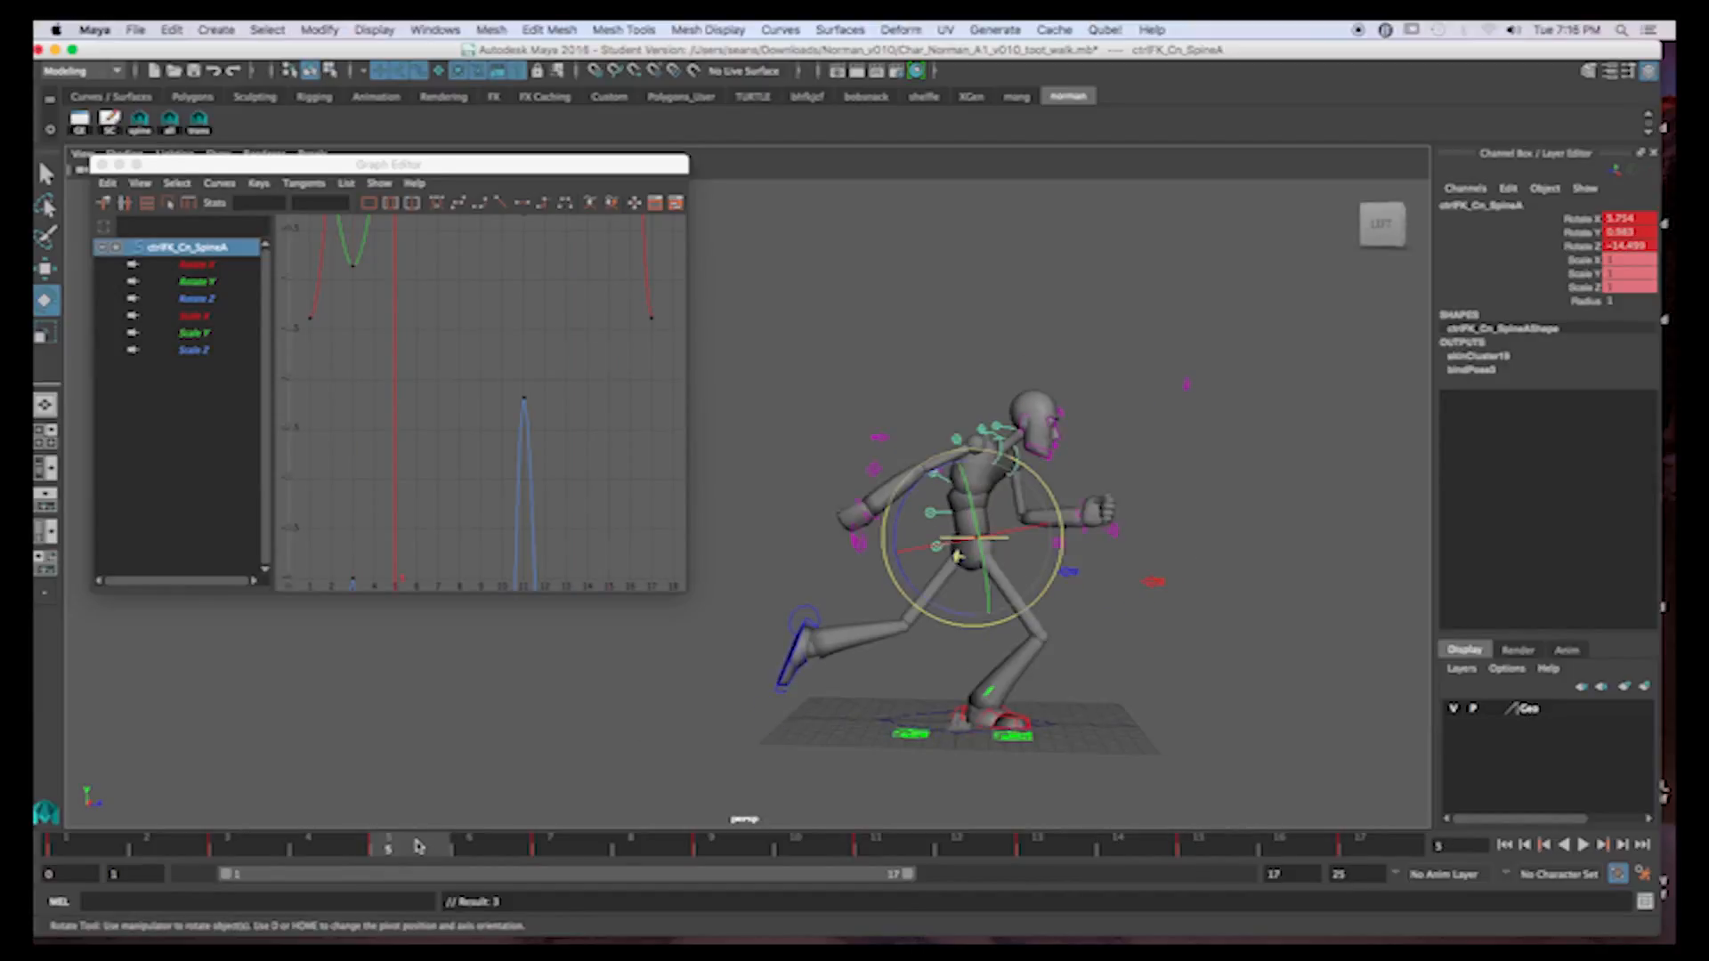
pyautogui.click(893, 851)
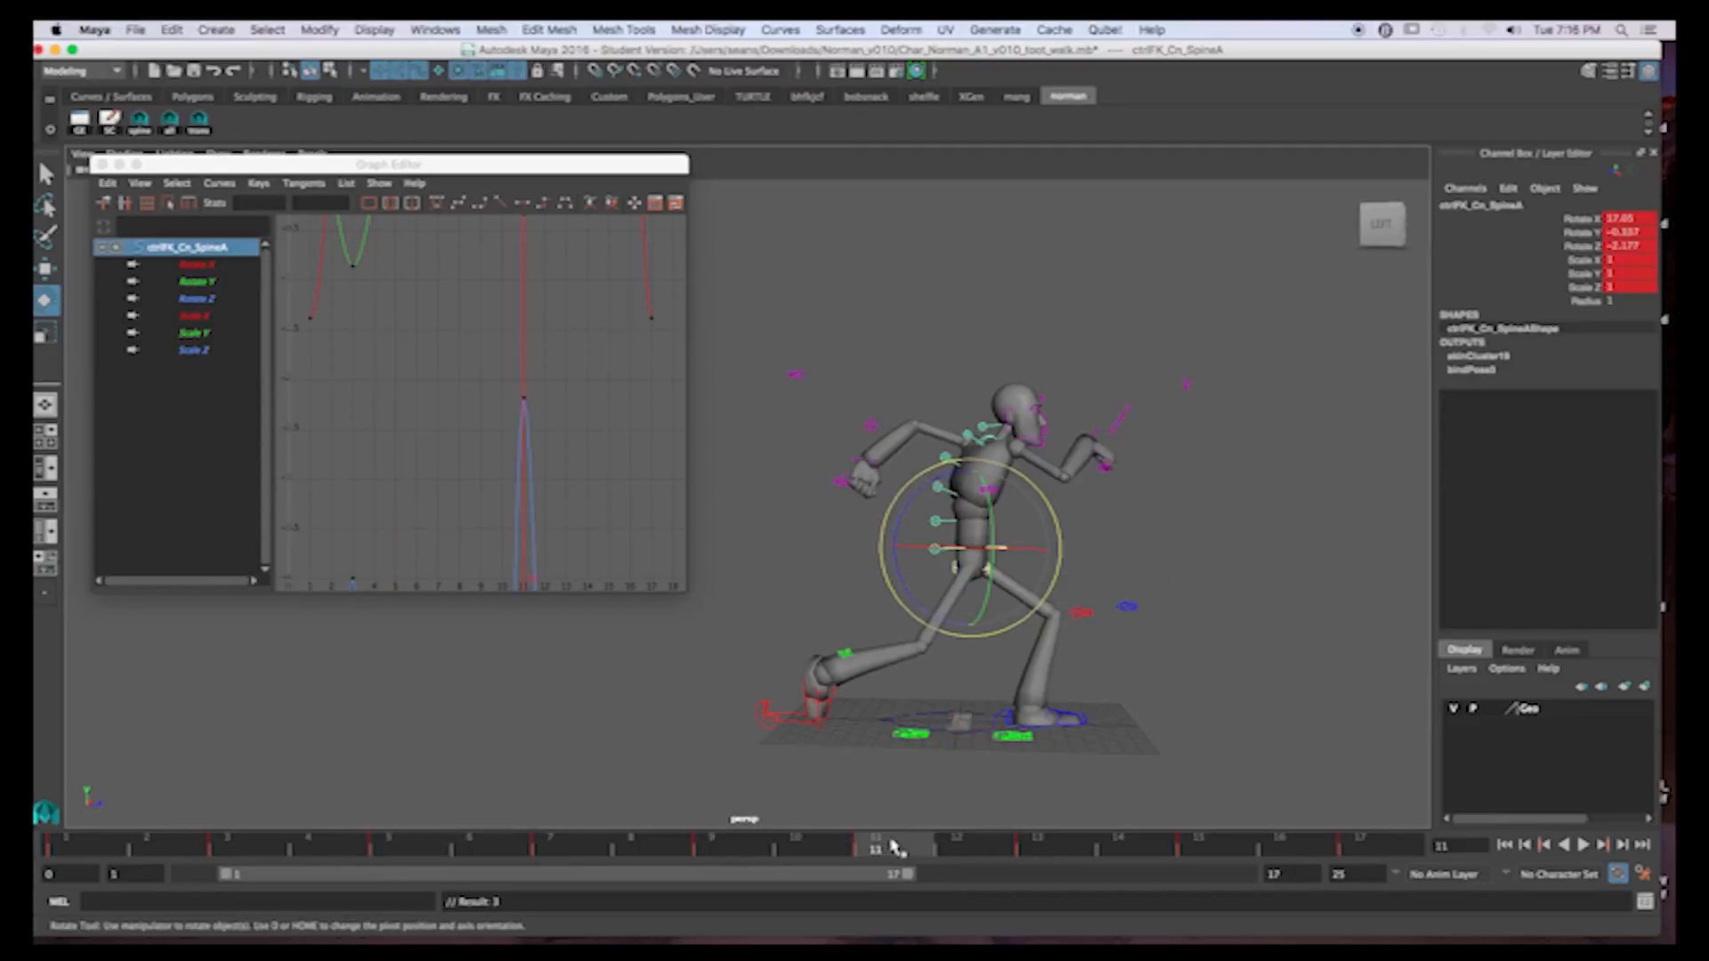
pyautogui.click(1048, 847)
pyautogui.click(1191, 852)
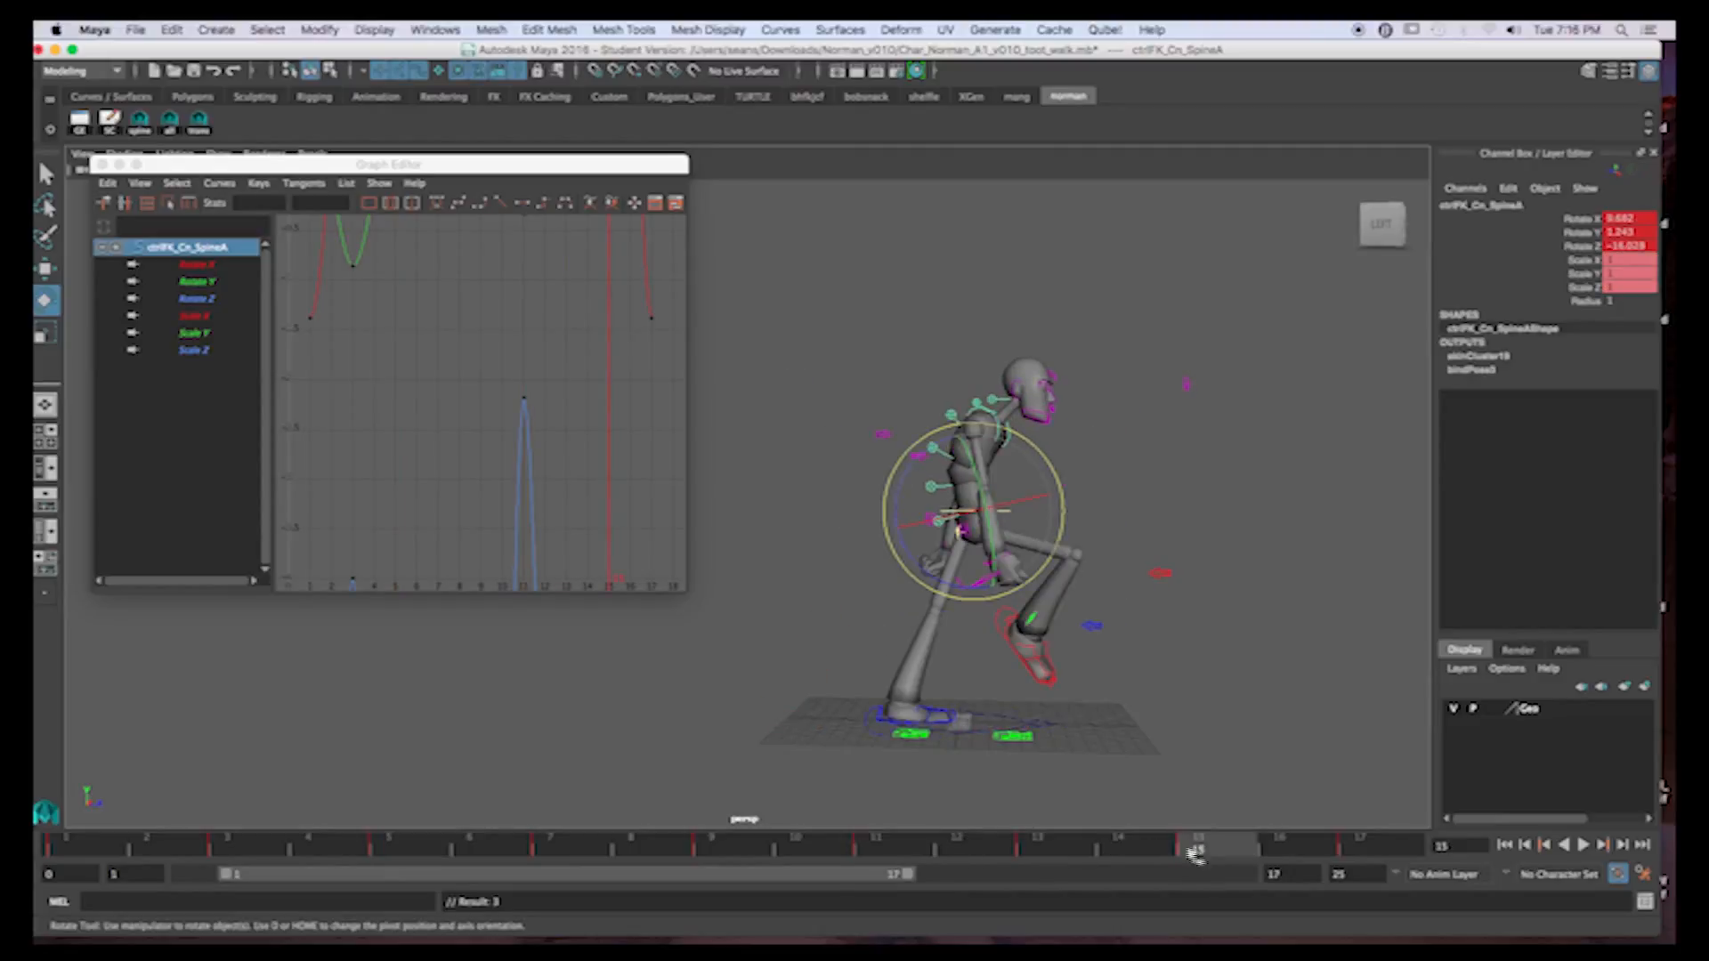
# Compare SpineD and SpineC at frames 9, 11 and 13, and bend both forward at frame 13 to a SpineD Rotate Z of about 20.004
pyautogui.click(1077, 856)
pyautogui.click(1142, 531)
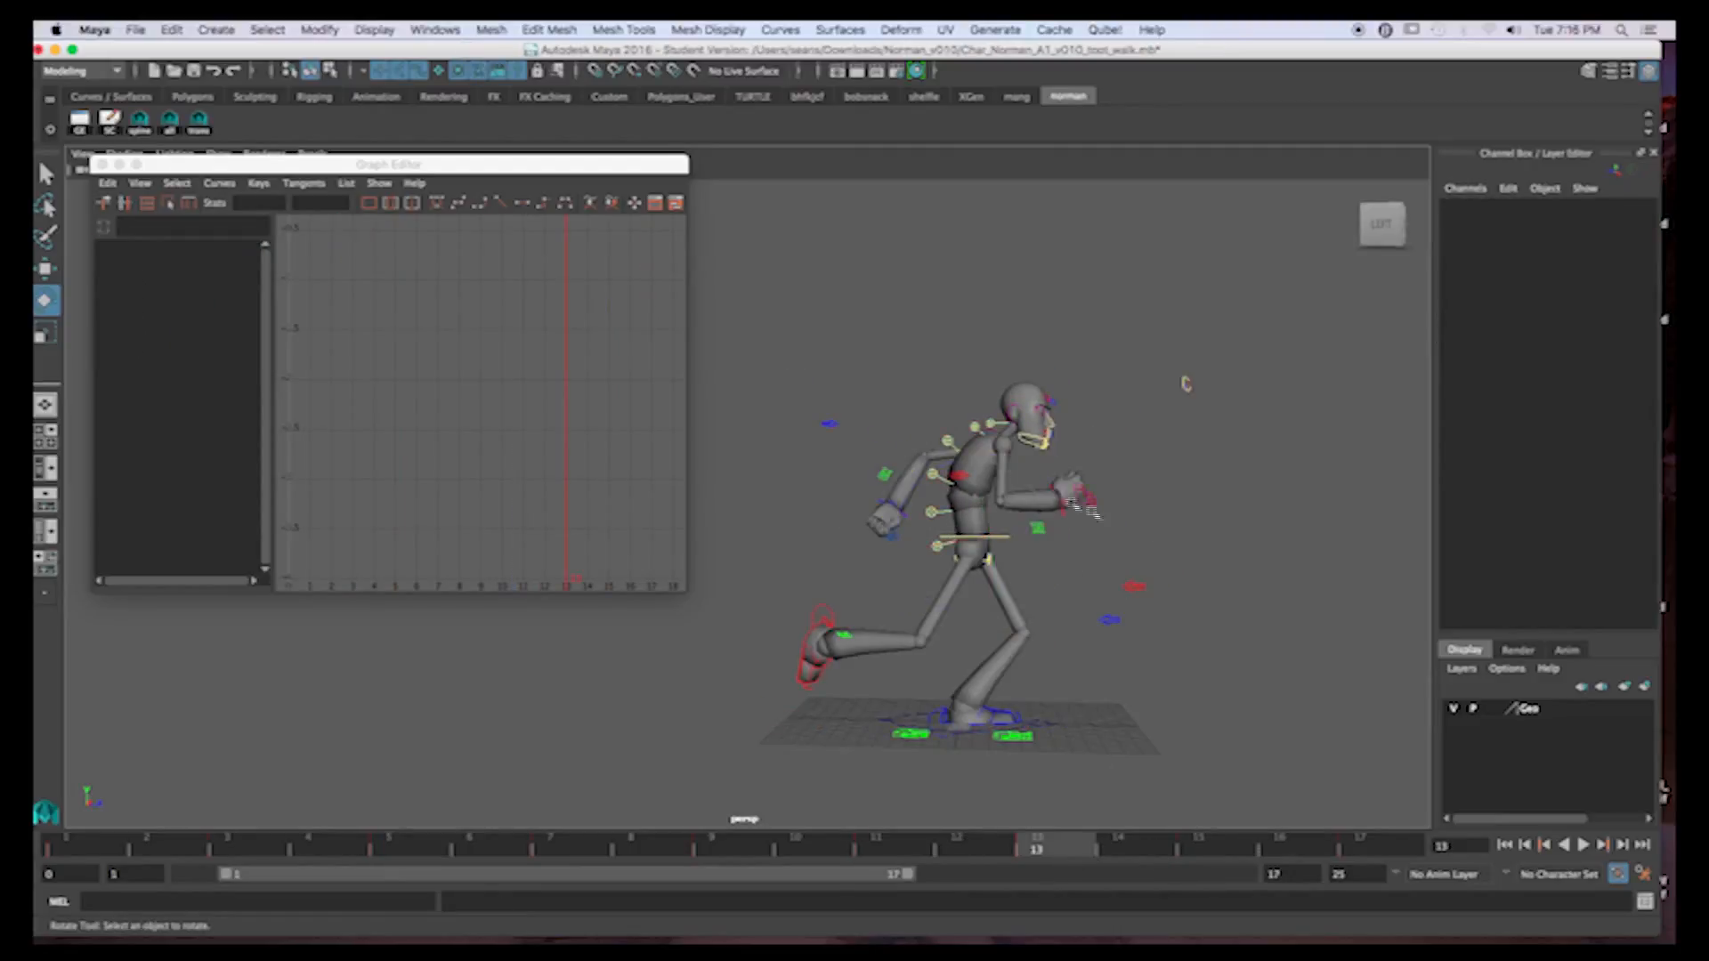
pyautogui.click(949, 436)
pyautogui.press('q')
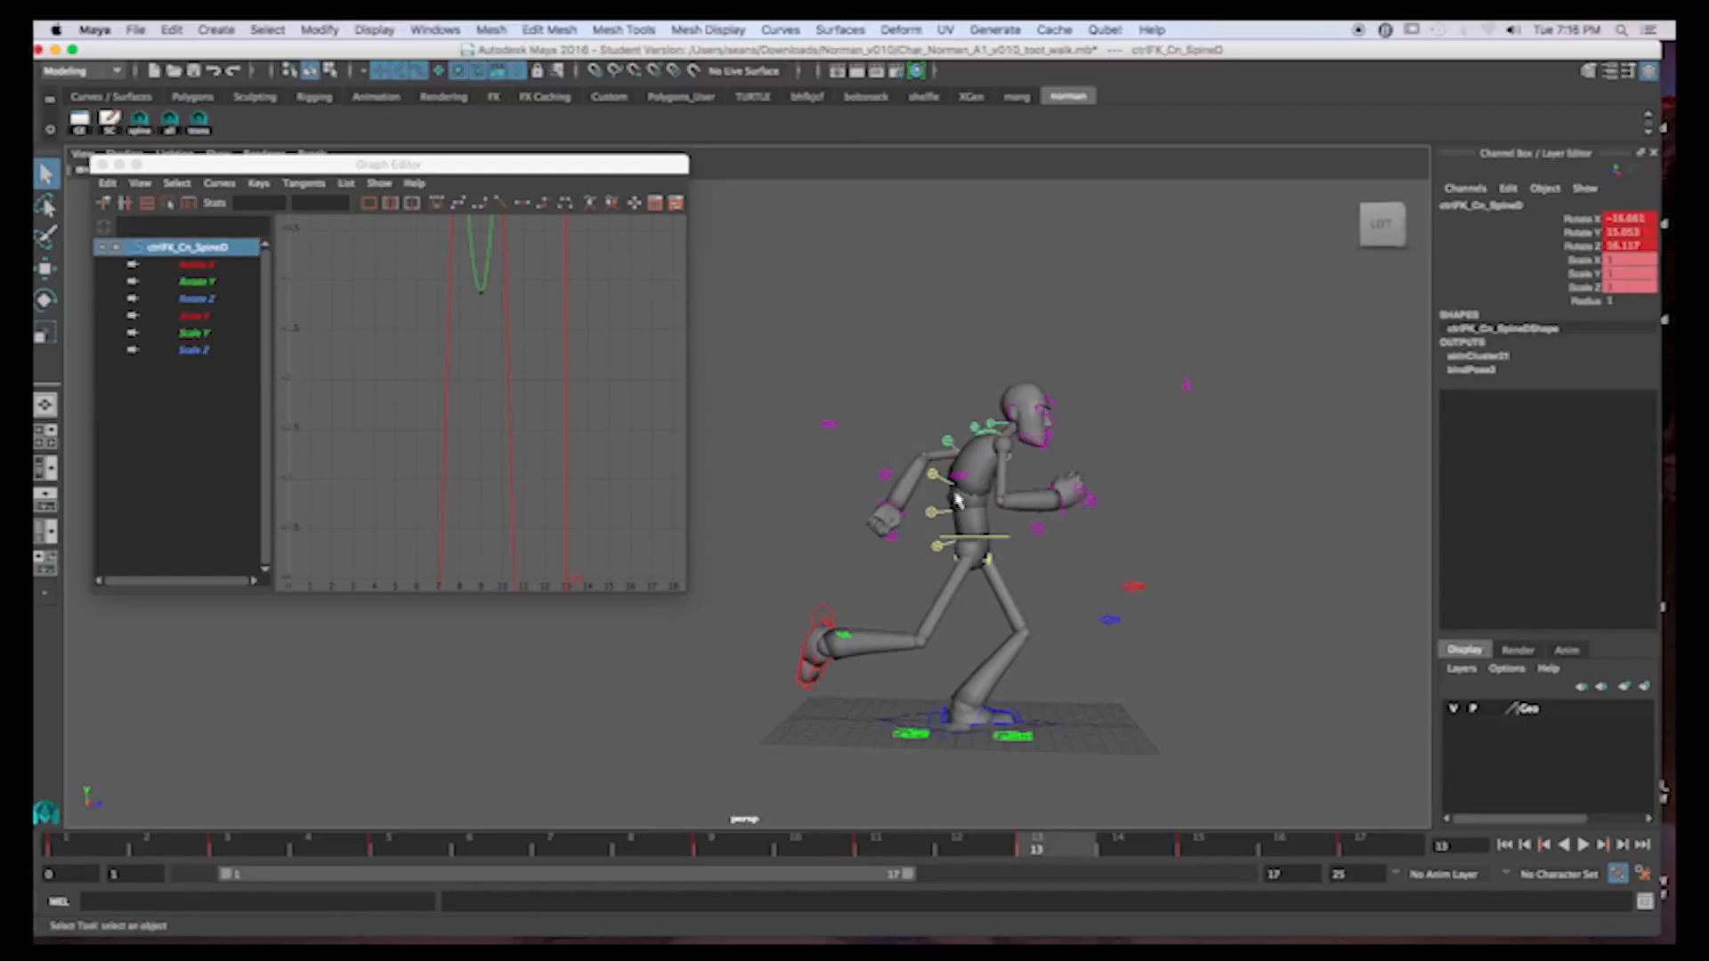
pyautogui.keyDown('shift'); pyautogui.click(931, 477); pyautogui.keyUp('shift')
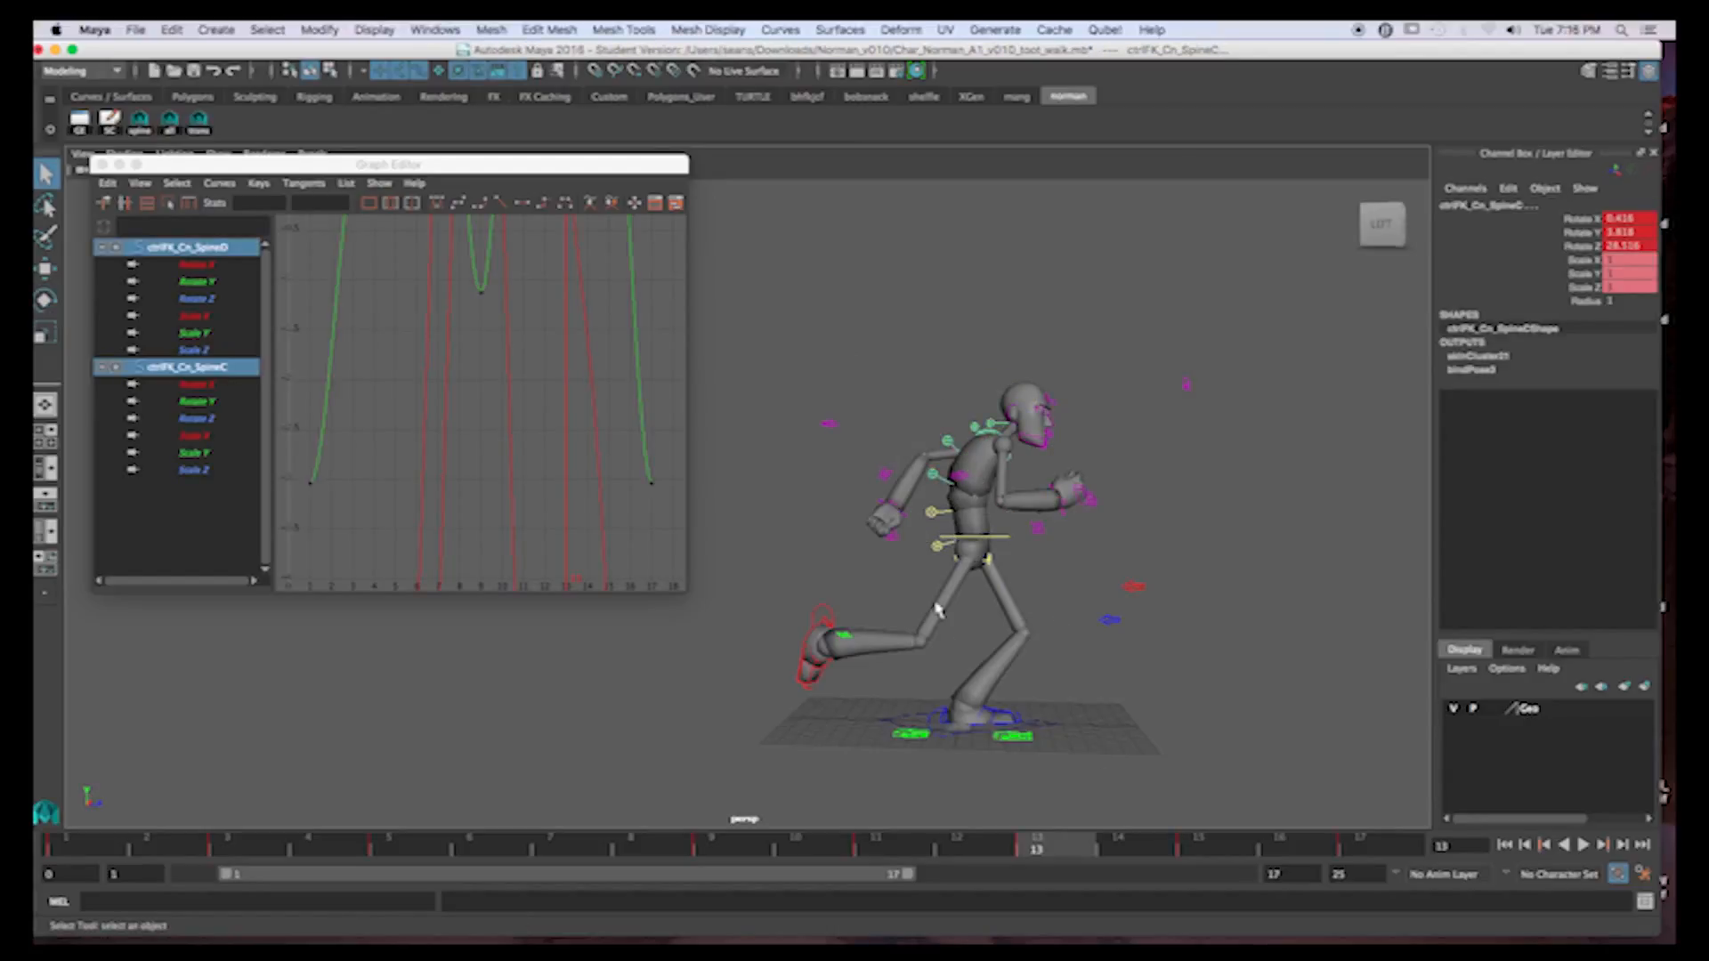
pyautogui.click(905, 850)
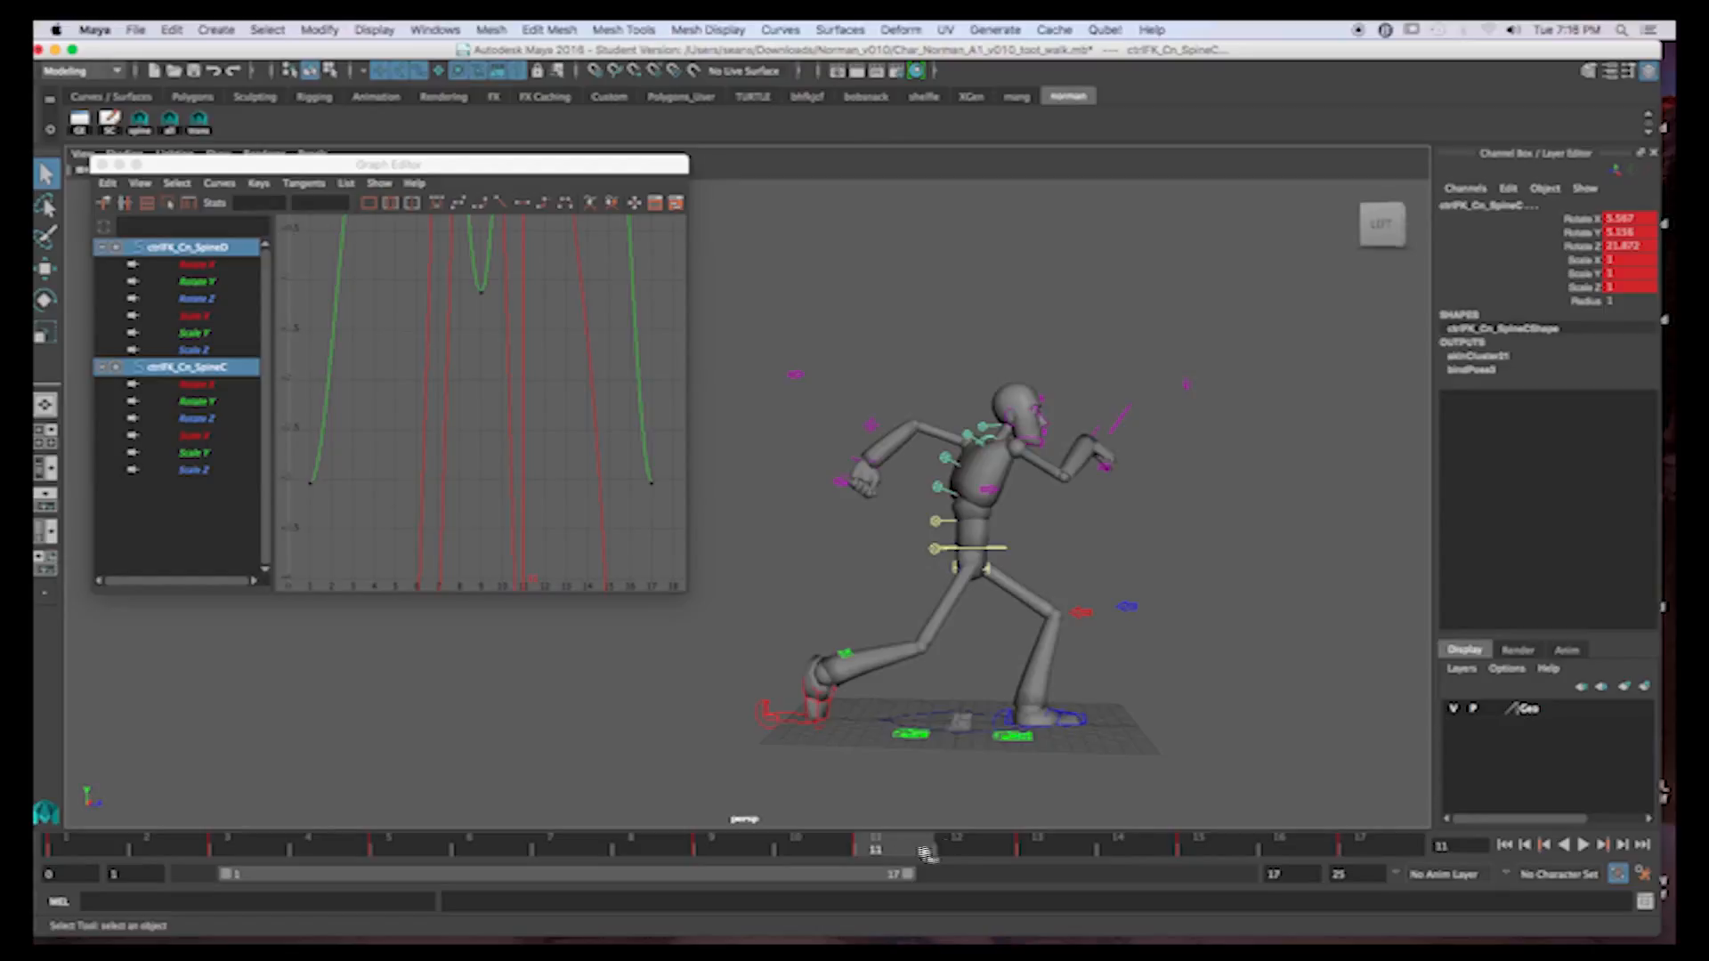
pyautogui.click(738, 850)
pyautogui.click(893, 846)
pyautogui.click(1060, 846)
pyautogui.press('e')
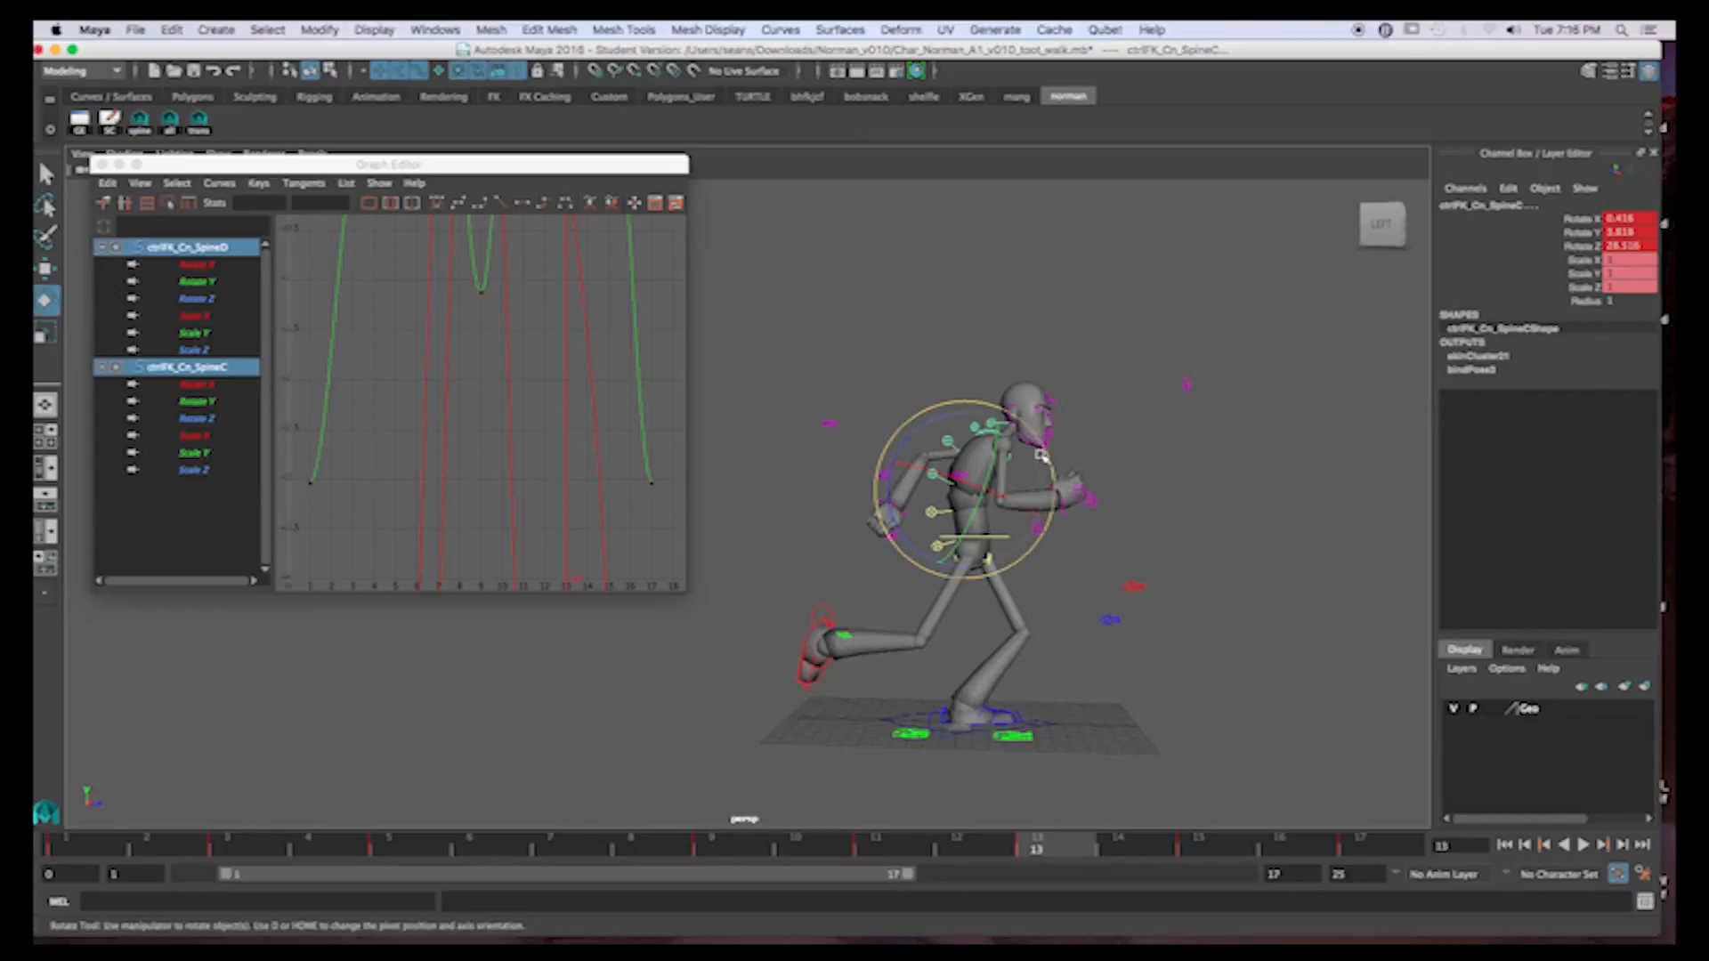
pyautogui.moveTo(965, 421); pyautogui.dragTo(972, 448)
# Rotate SpineB at frame 13 to bend the lower torso further forward
pyautogui.click(984, 338)
pyautogui.click(932, 512)
pyautogui.moveTo(926, 451); pyautogui.dragTo(962, 414)
pyautogui.click(969, 368)
# At frame 15, bend SpineD, SpineC and SpineB slightly forward to a SpineB Rotate Z of about 16.04 and key them
pyautogui.click(966, 440)
pyautogui.press('q')
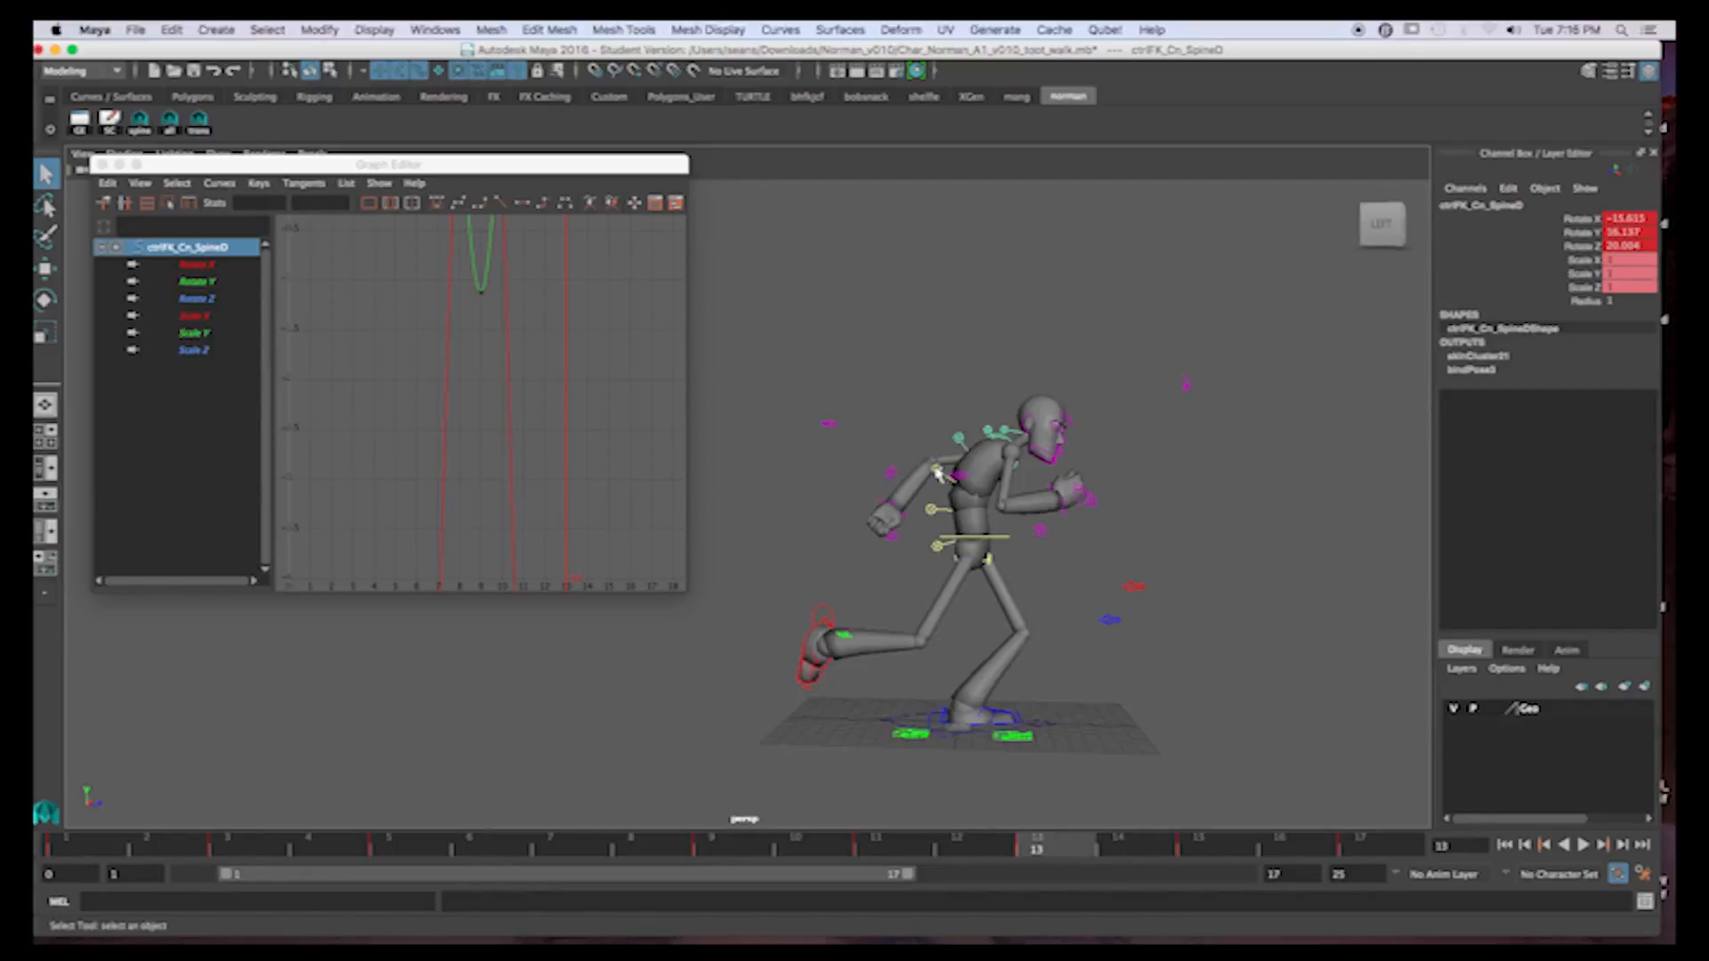
pyautogui.keyDown('shift'); pyautogui.click(939, 474); pyautogui.keyUp('shift')
pyautogui.keyDown('shift'); pyautogui.click(932, 512); pyautogui.keyUp('shift')
pyautogui.click(917, 848)
pyautogui.click(1045, 846)
pyautogui.click(1209, 850)
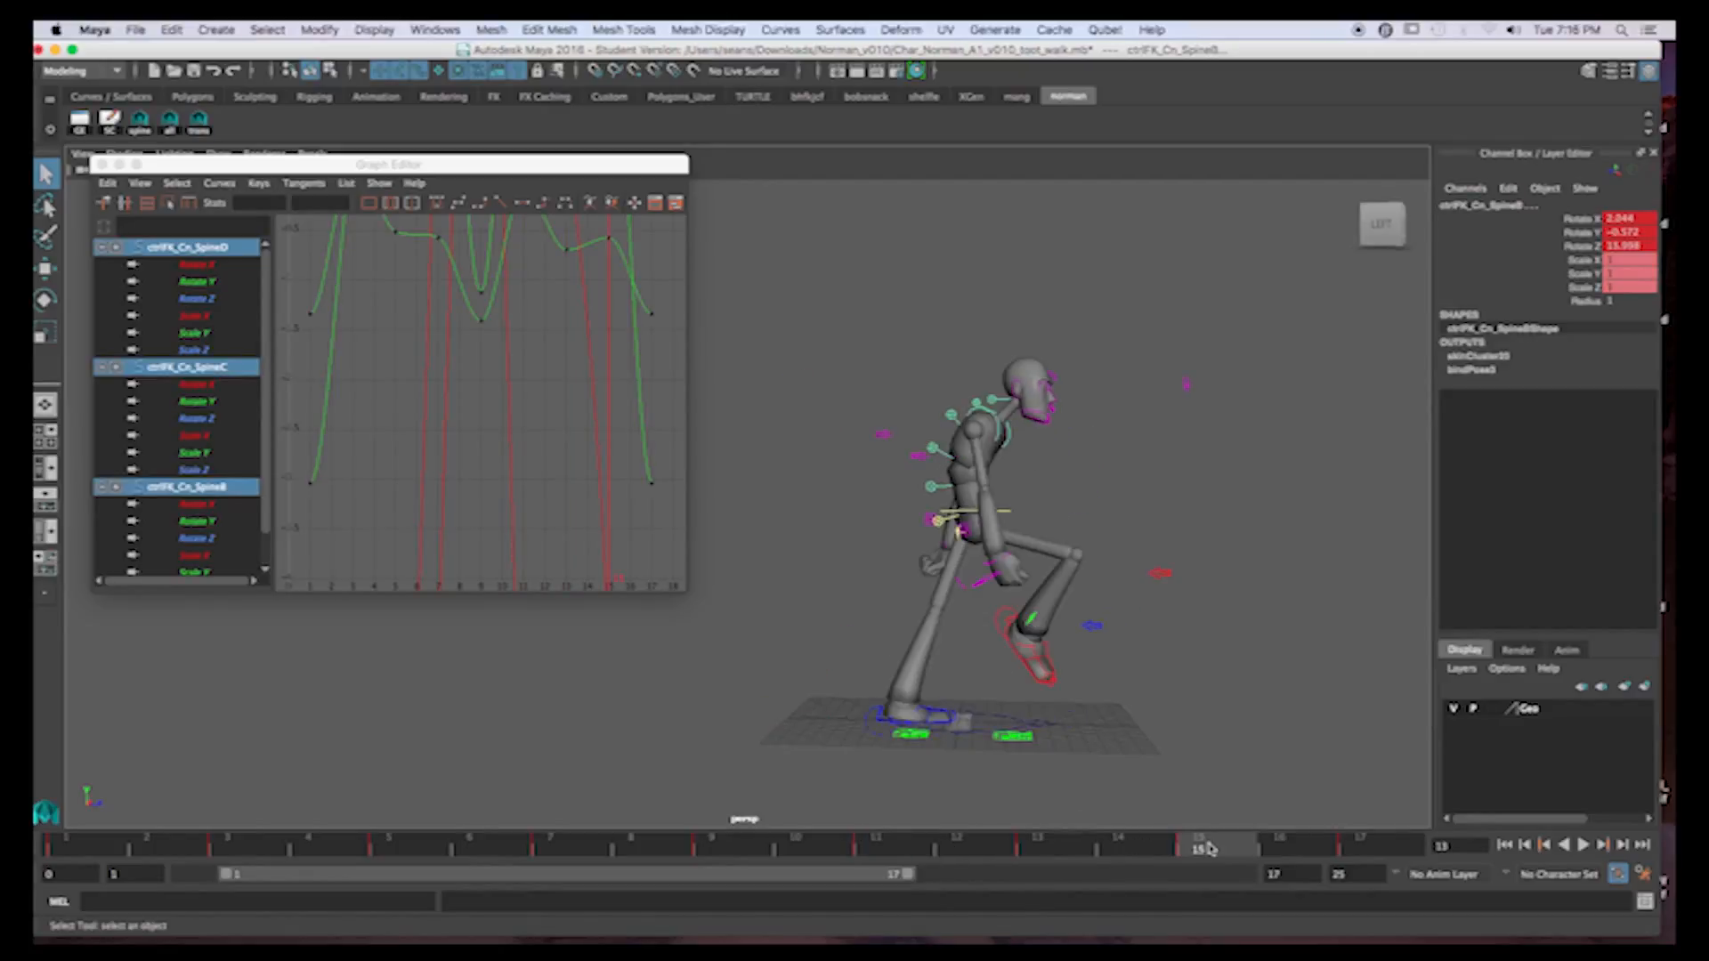
pyautogui.press('e')
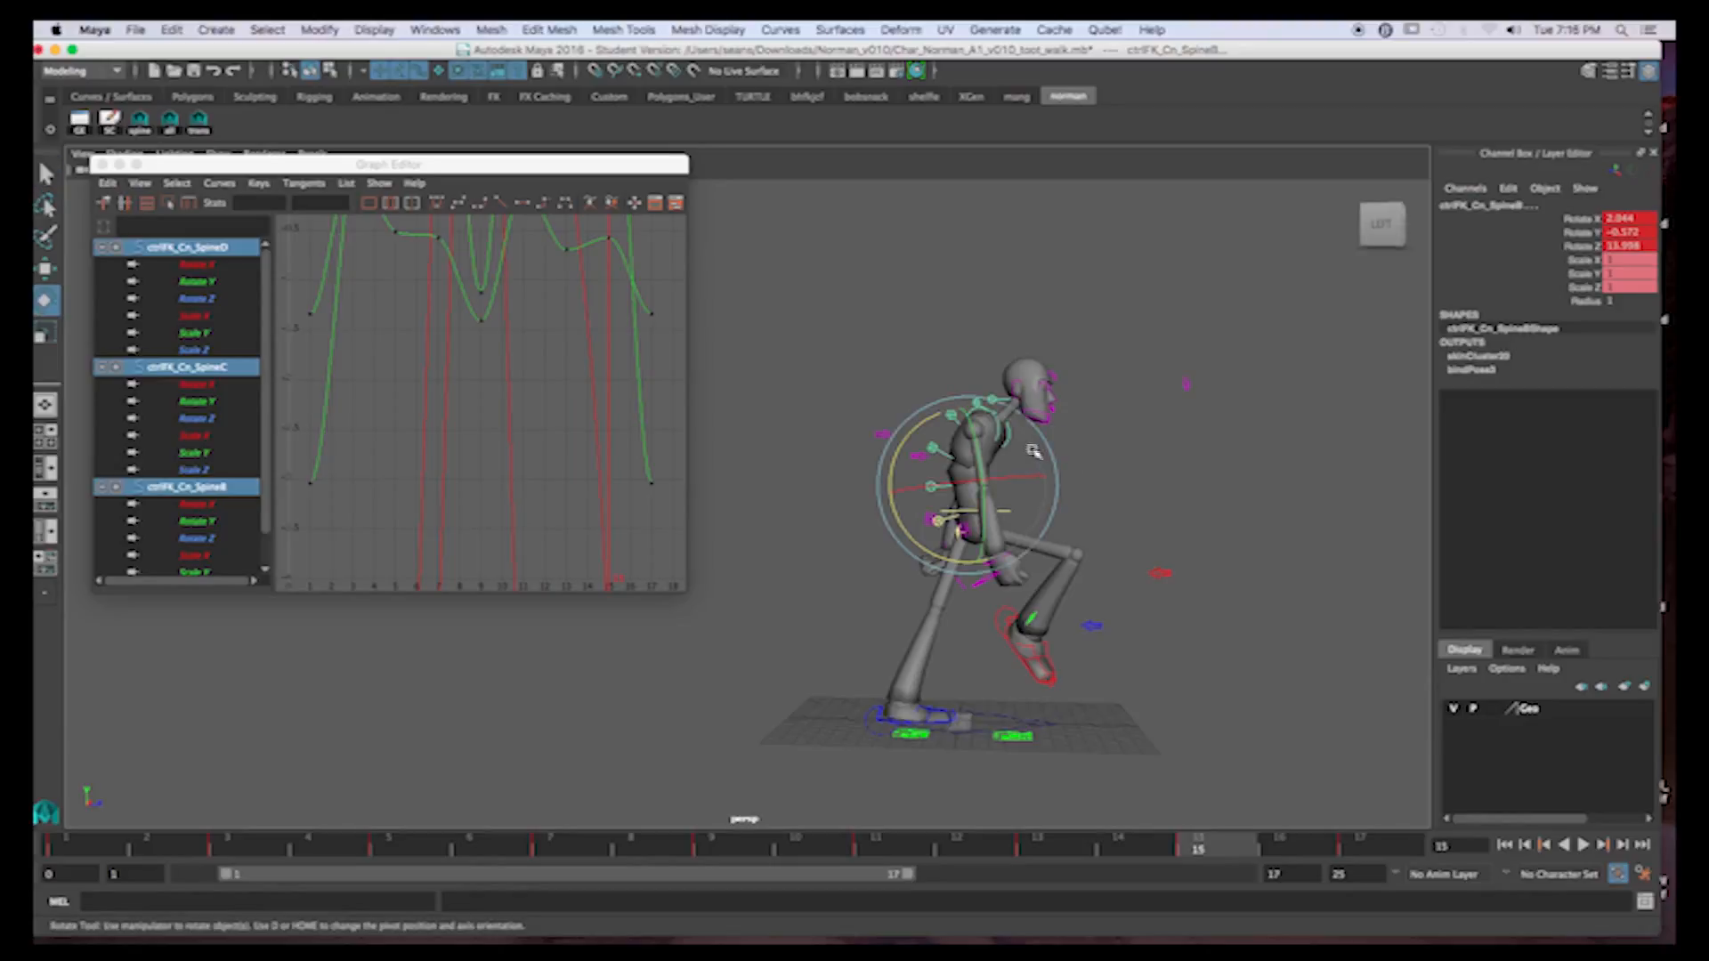
pyautogui.moveTo(926, 425); pyautogui.dragTo(933, 423)
pyautogui.press('s')
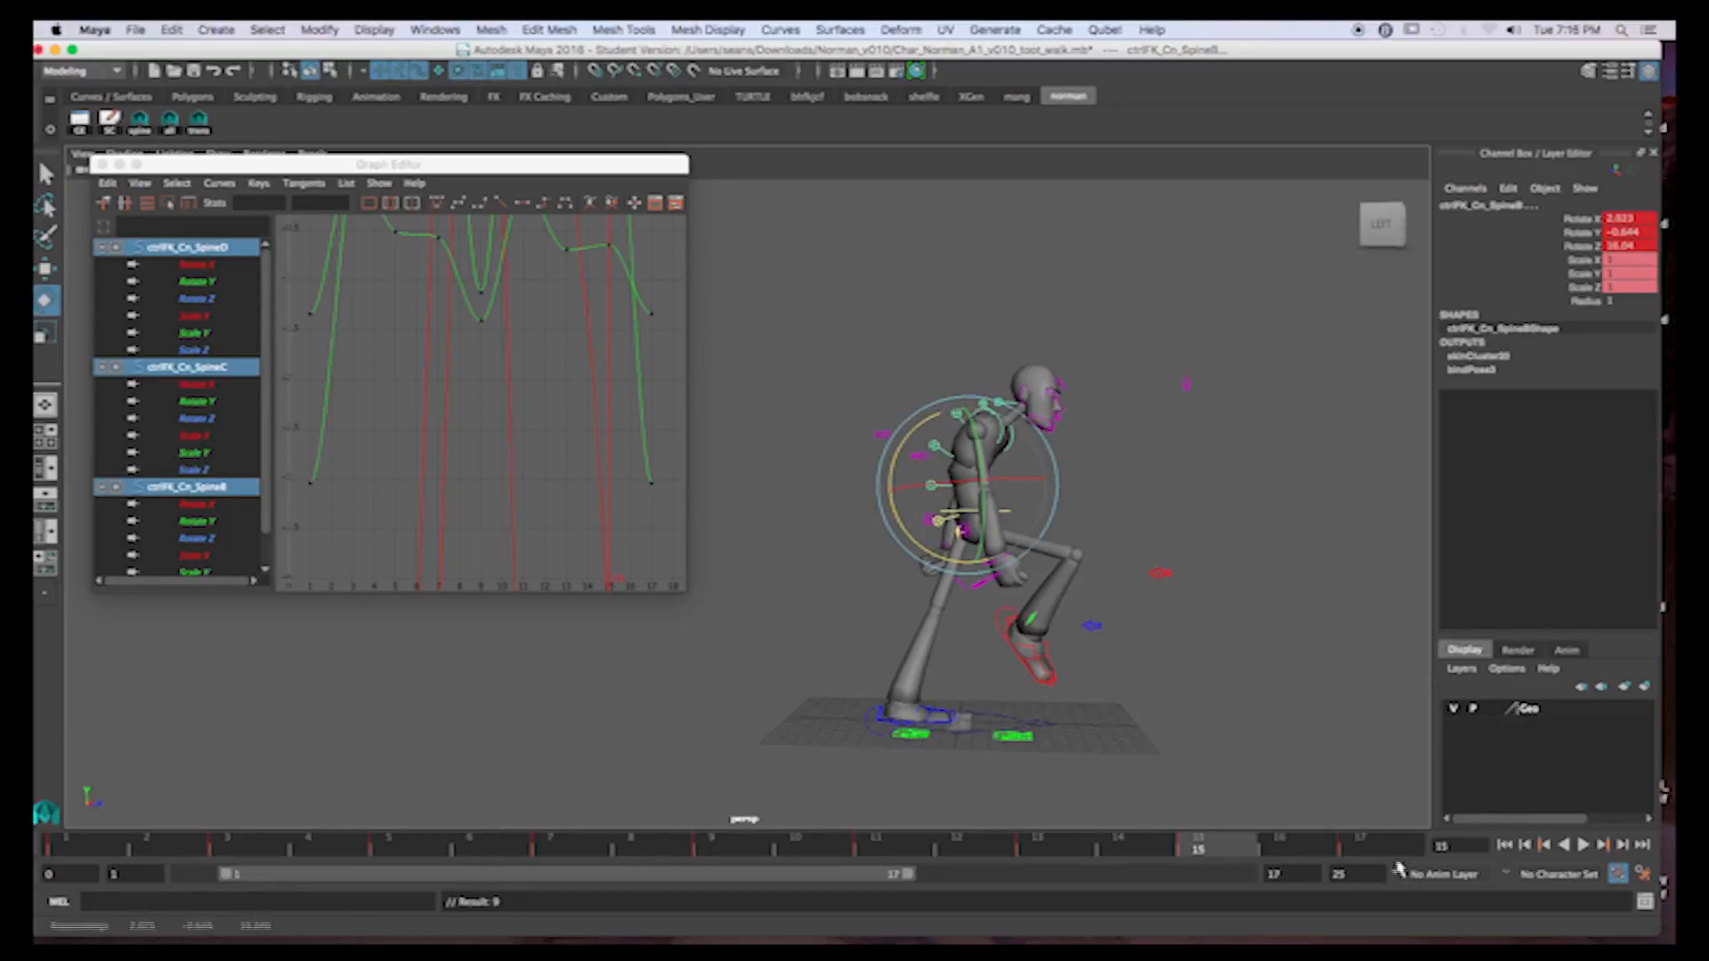
# Rotate SpineB, SpineC and SpineD back at frame 17 to a SpineB Rotate Z of about 8.943, key that pose at frame 1, and play the cycle
pyautogui.click(1375, 847)
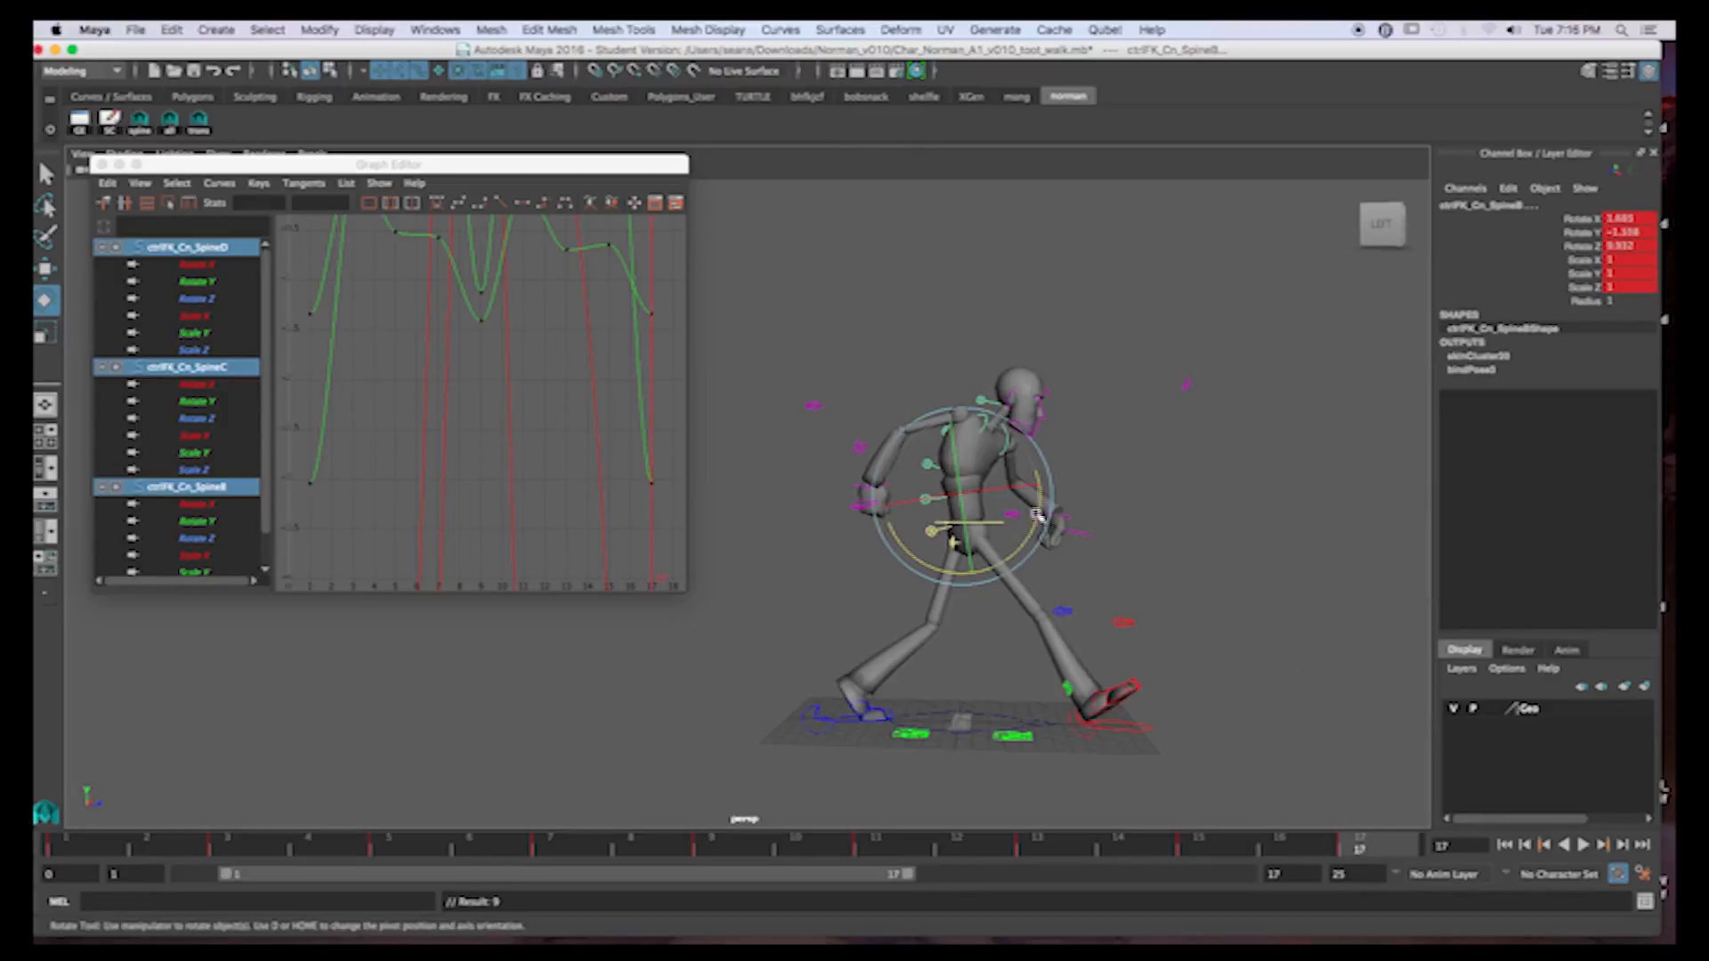
pyautogui.moveTo(1038, 521); pyautogui.dragTo(1032, 533)
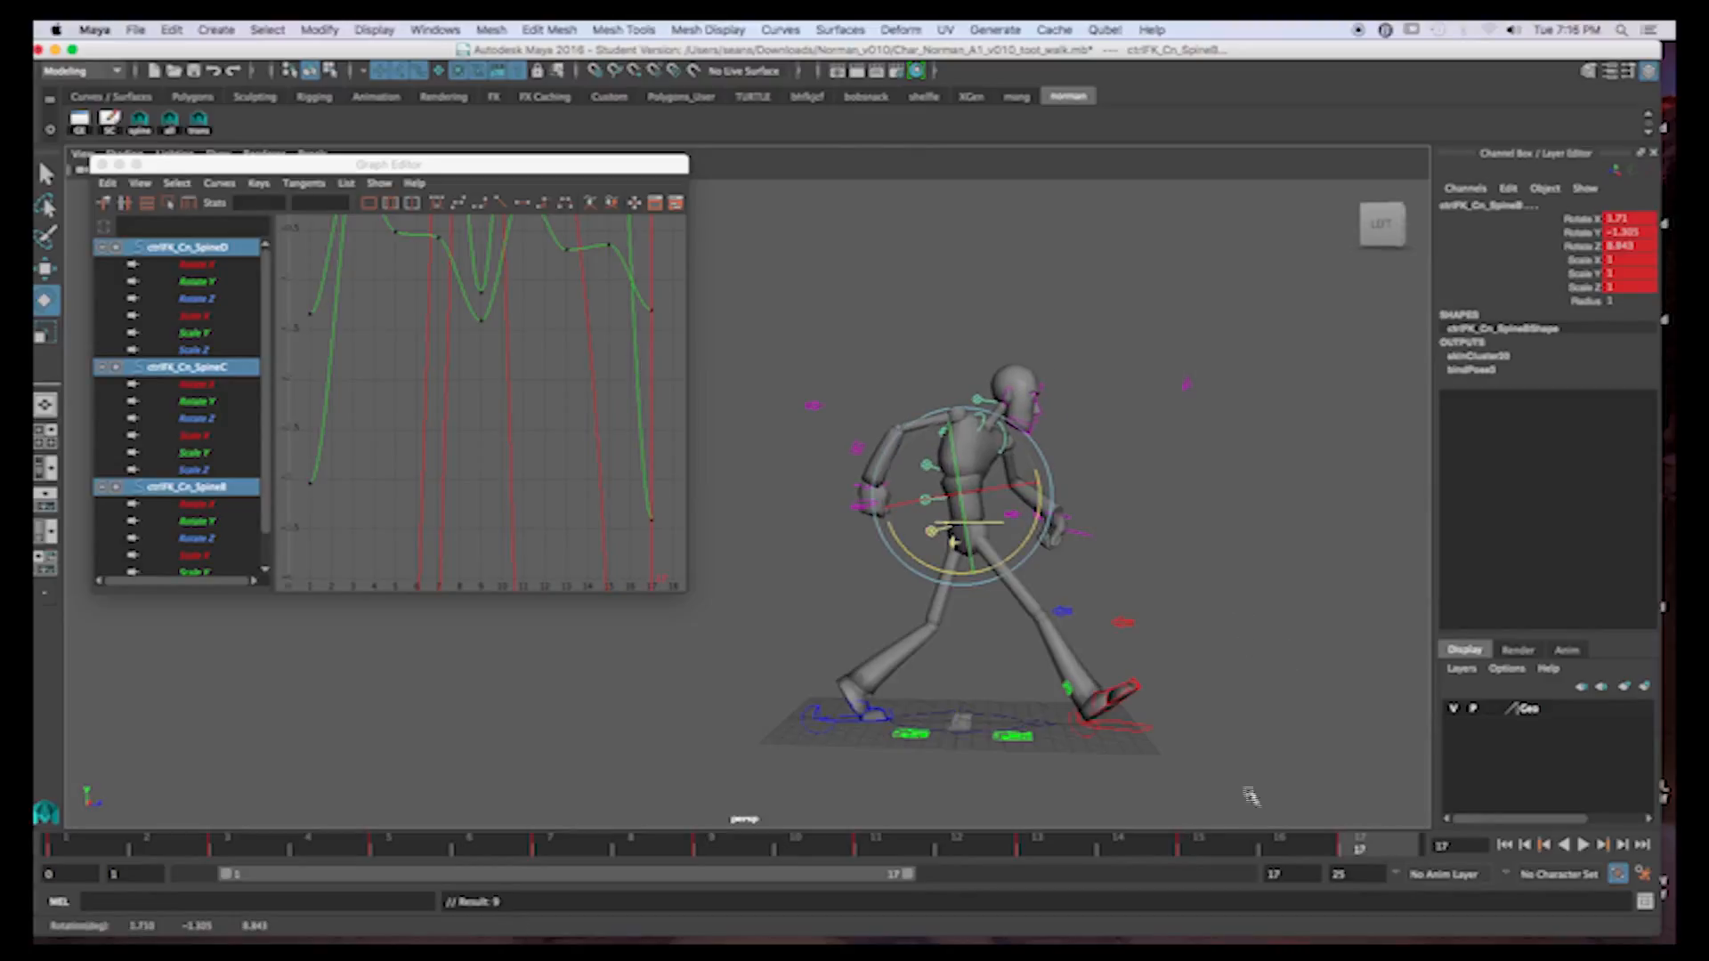
pyautogui.moveTo(1366, 845); pyautogui.dragTo(147, 898, button='middle')
pyautogui.press('s')
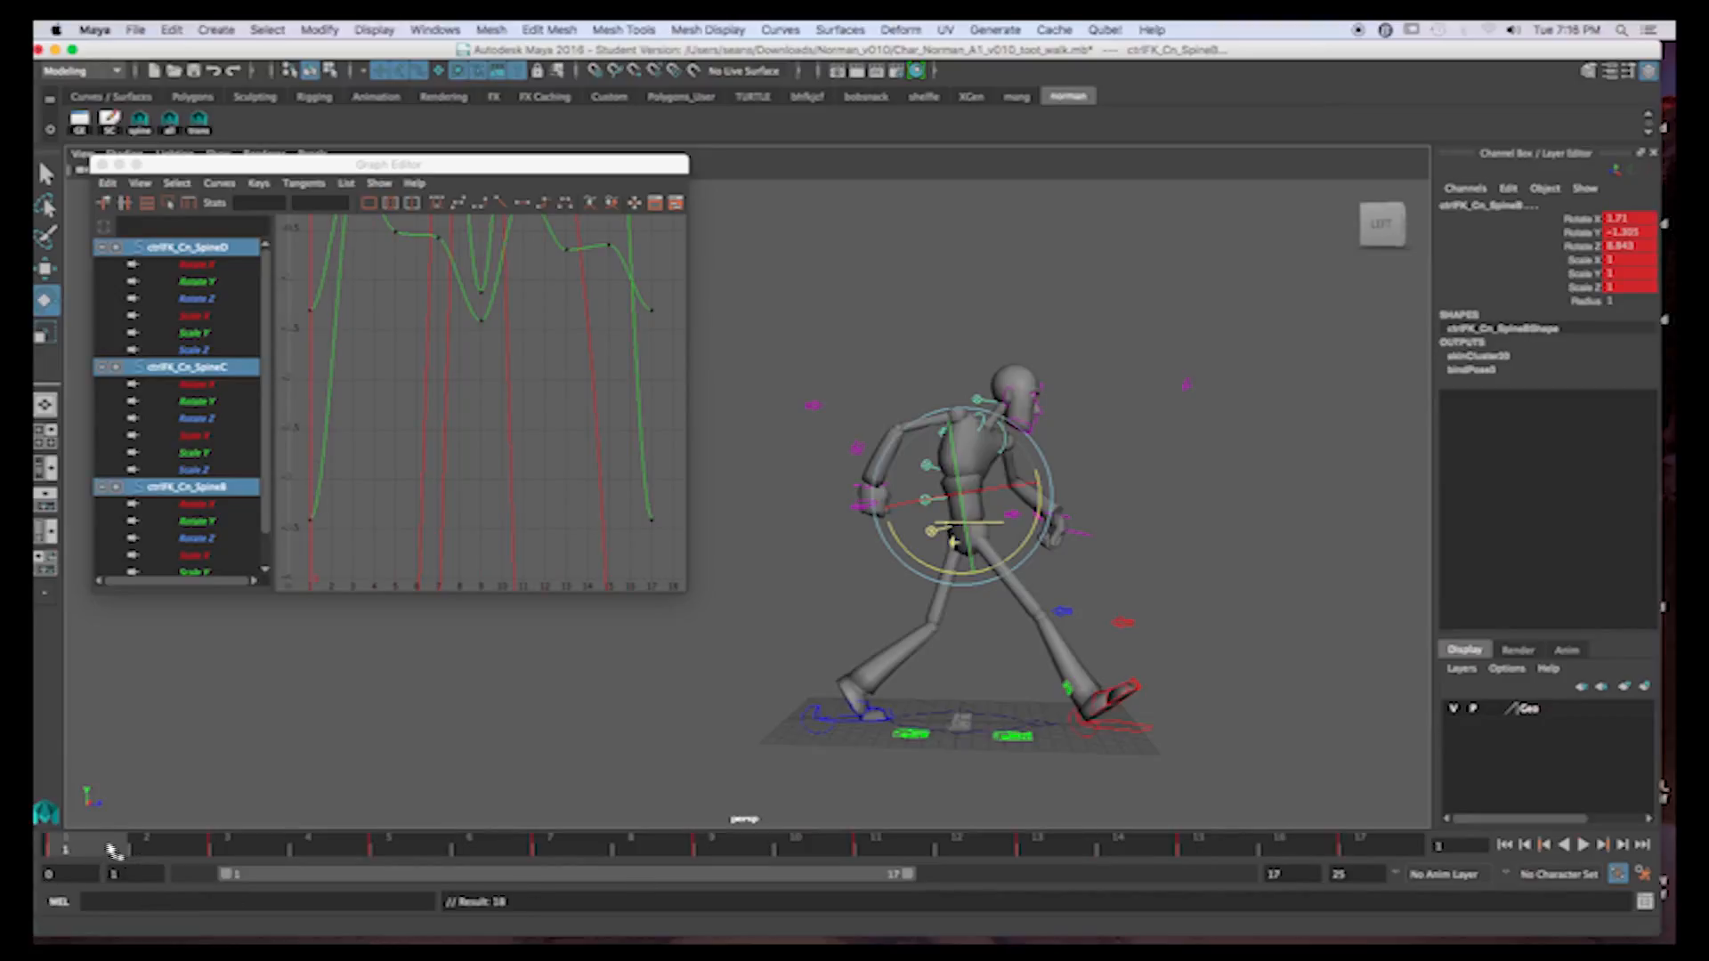
pyautogui.hotkey('alt', 'v')
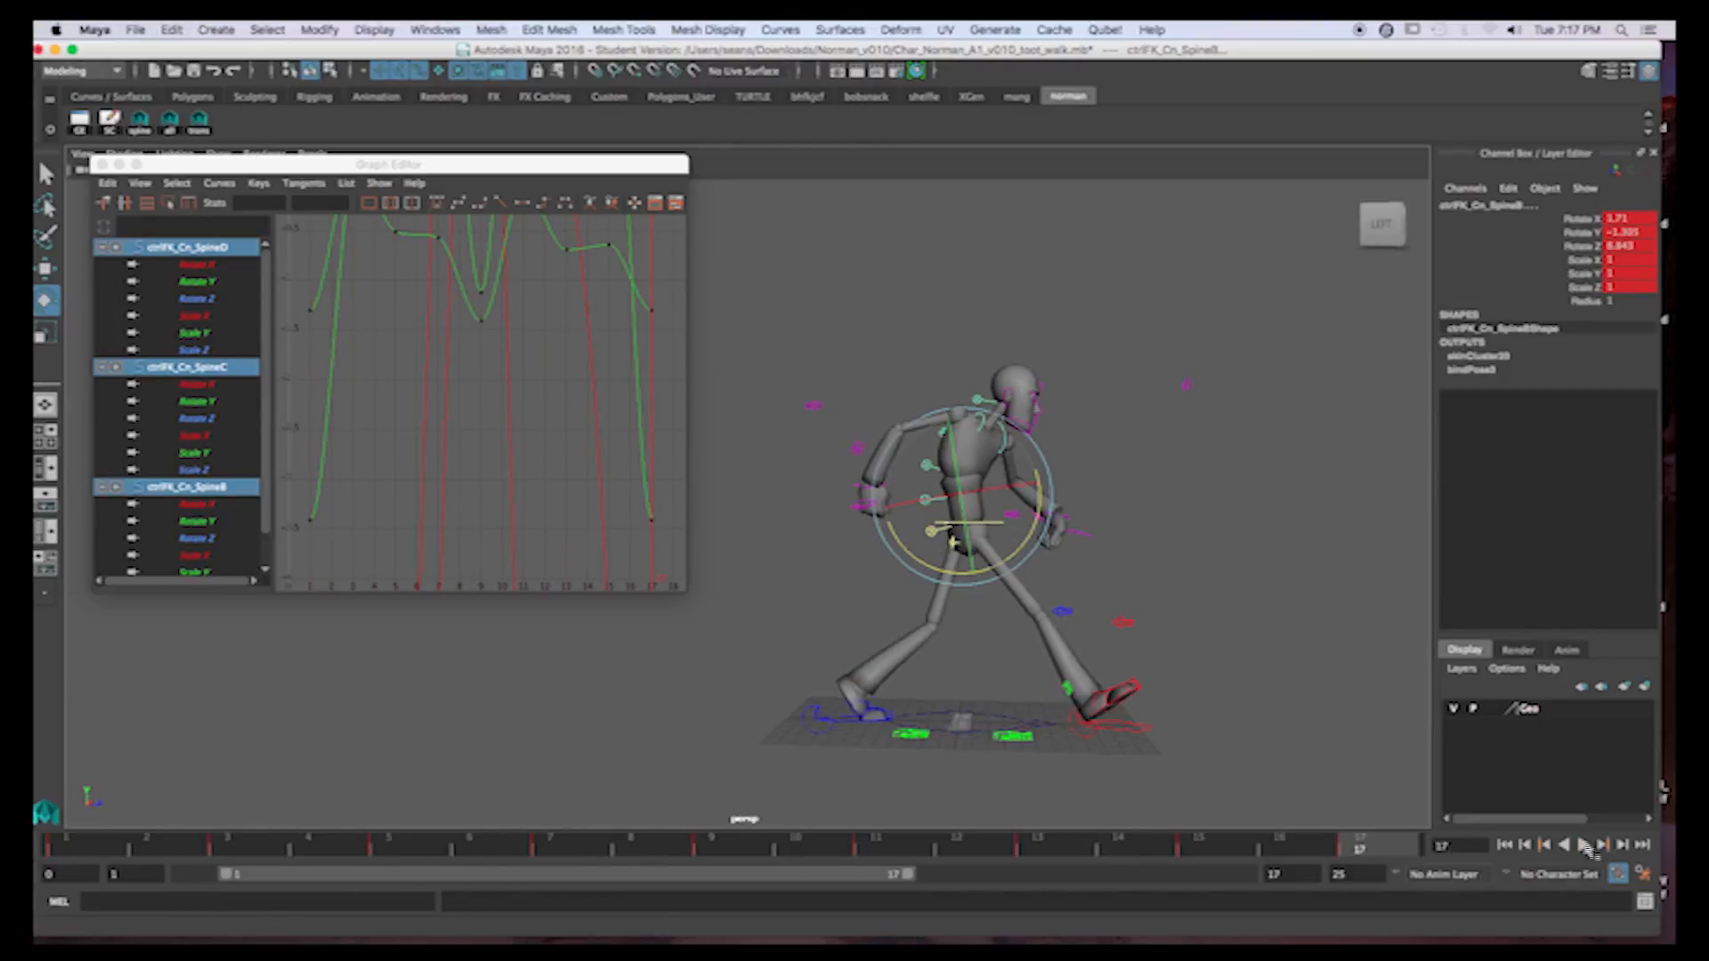
pyautogui.click(1585, 847)
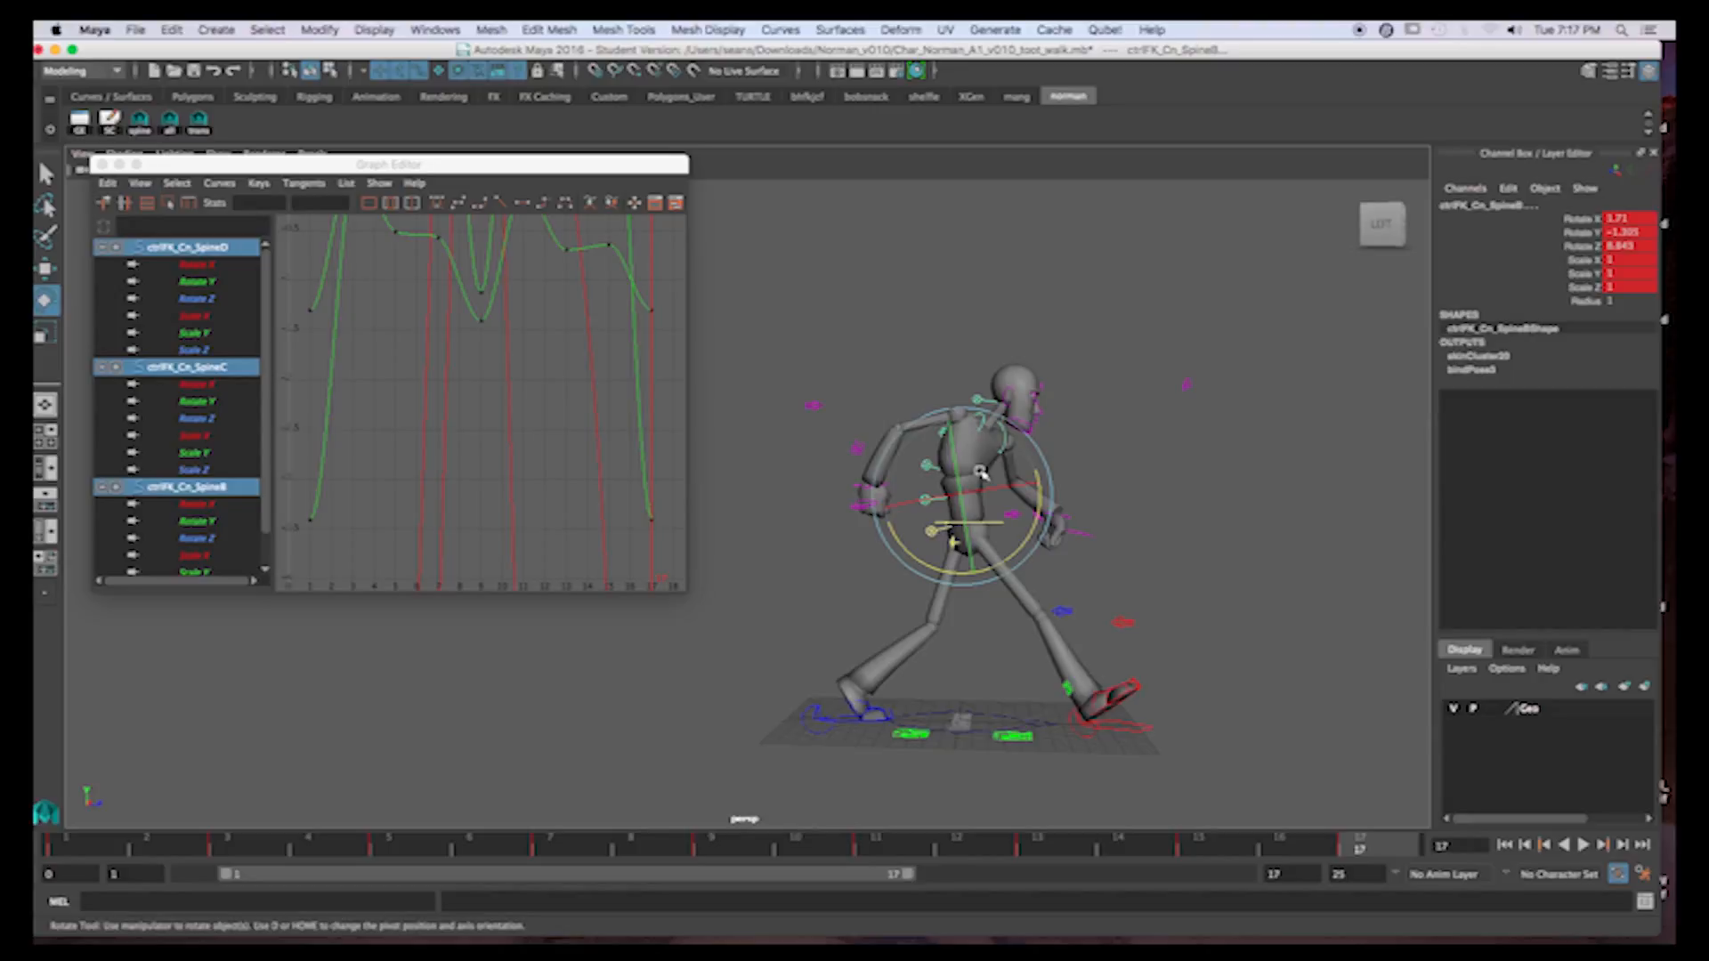
# Select the SpineE chest control and examine the torso pose at frames 1 and 3 from the side
pyautogui.click(1095, 427)
pyautogui.keyDown('alt'); pyautogui.moveTo(1074, 462); pyautogui.dragTo(1041, 477); pyautogui.keyUp('alt')
pyautogui.click(978, 443)
pyautogui.moveTo(100, 853)
pyautogui.mouseDown()
pyautogui.moveTo(229, 855)
pyautogui.moveTo(101, 850)
pyautogui.mouseUp()
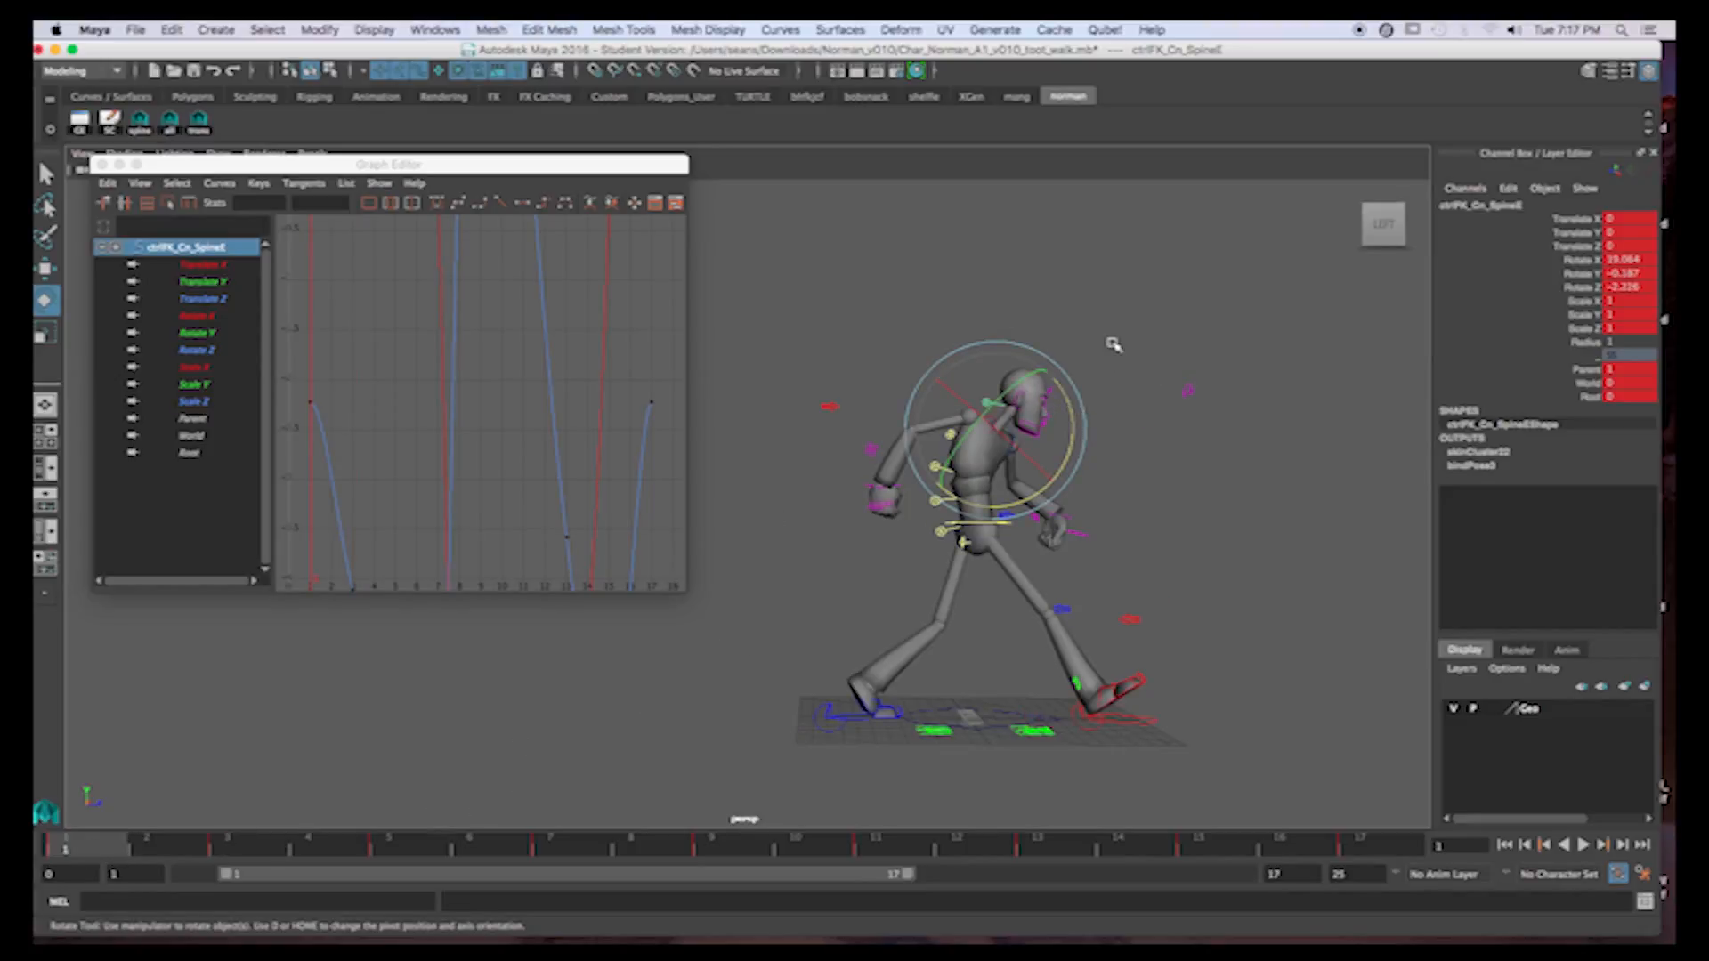
pyautogui.press('q')
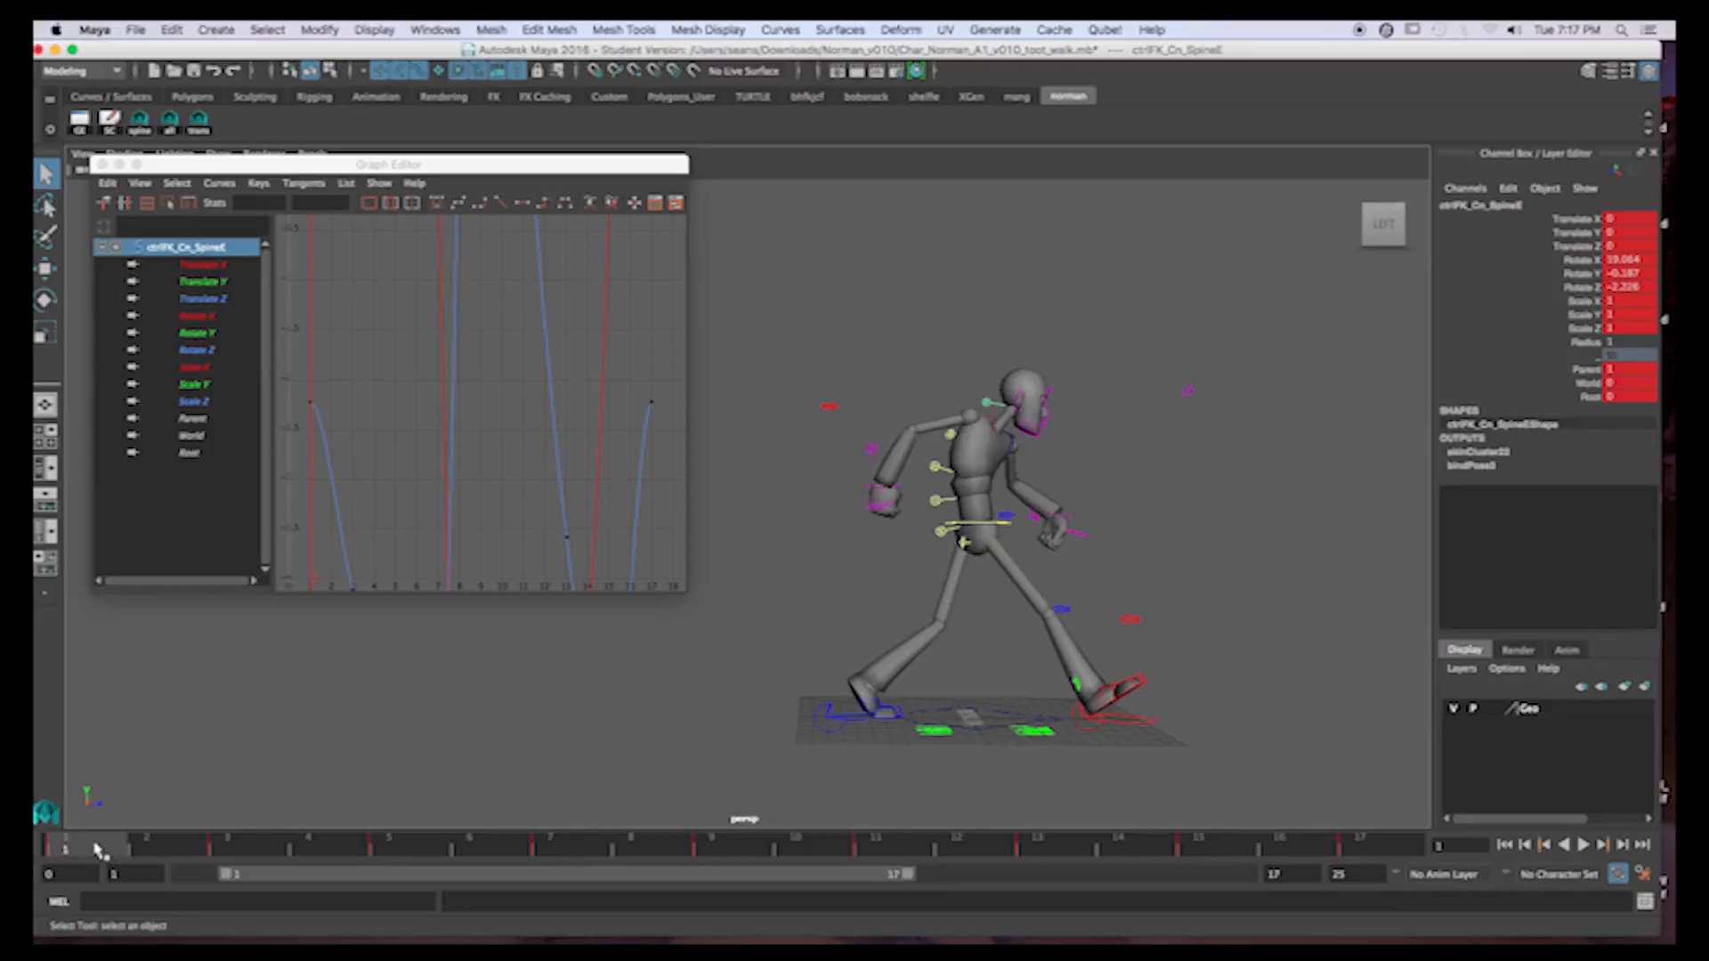
pyautogui.click(237, 854)
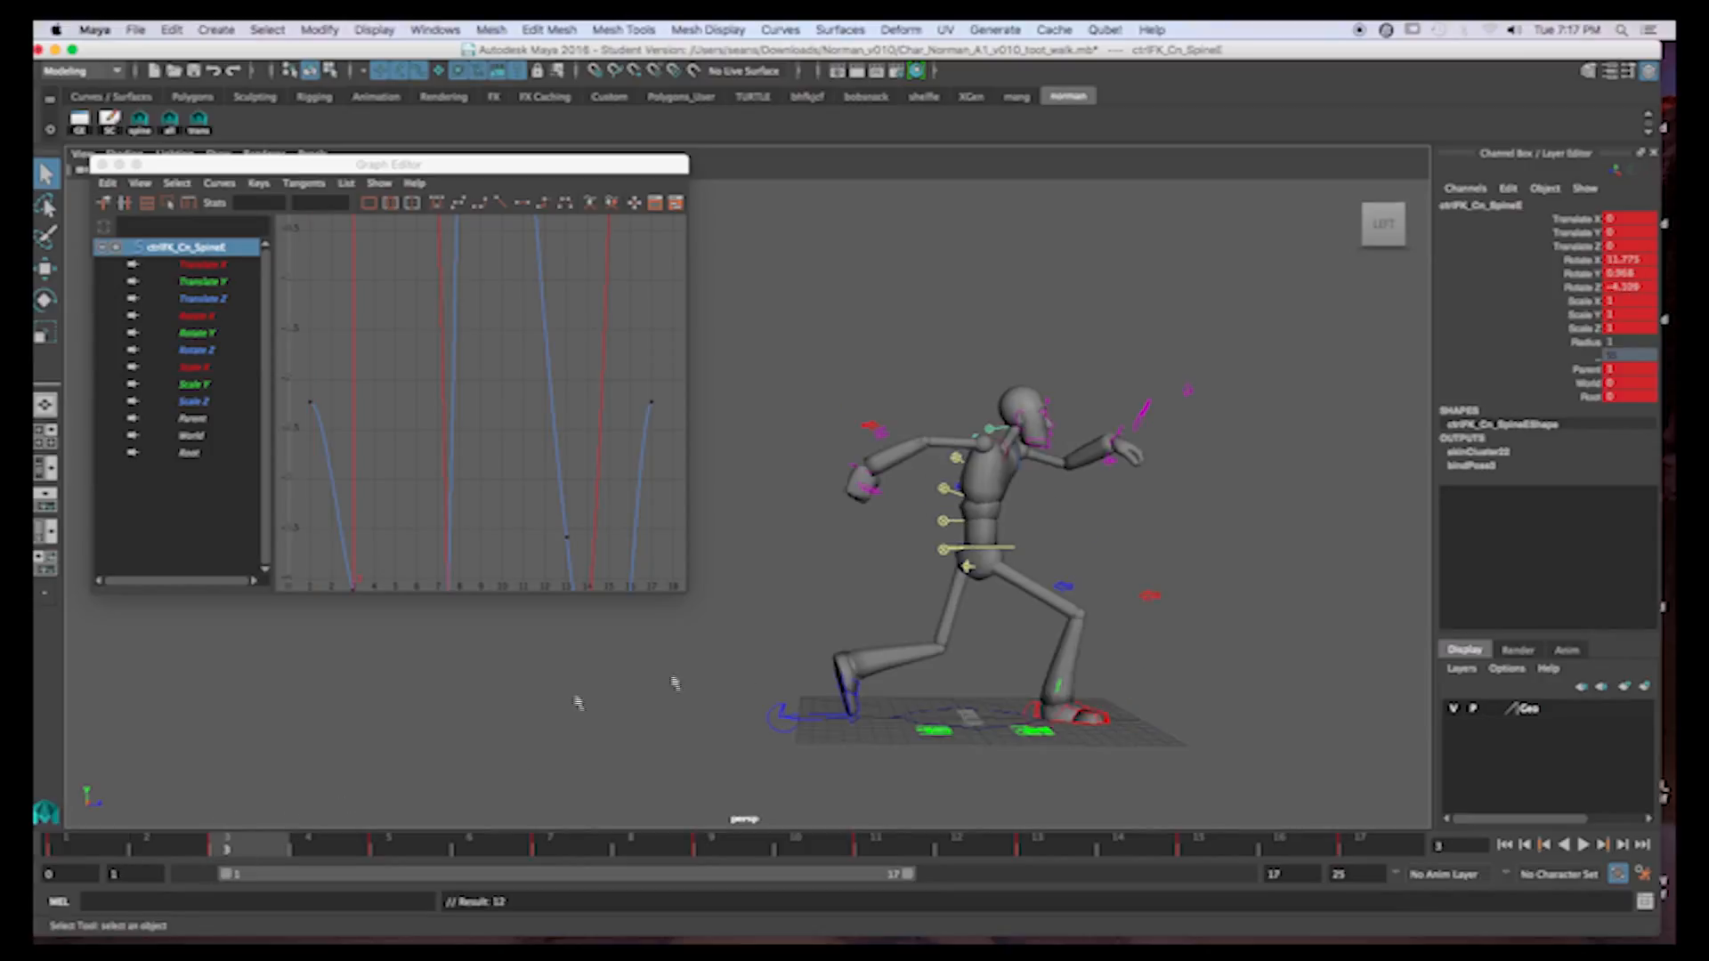
pyautogui.moveTo(1074, 572)
pyautogui.keyDown('alt'); pyautogui.mouseDown()
pyautogui.moveTo(1050, 576)
pyautogui.moveTo(1069, 566)
pyautogui.mouseUp(); pyautogui.keyUp('alt')
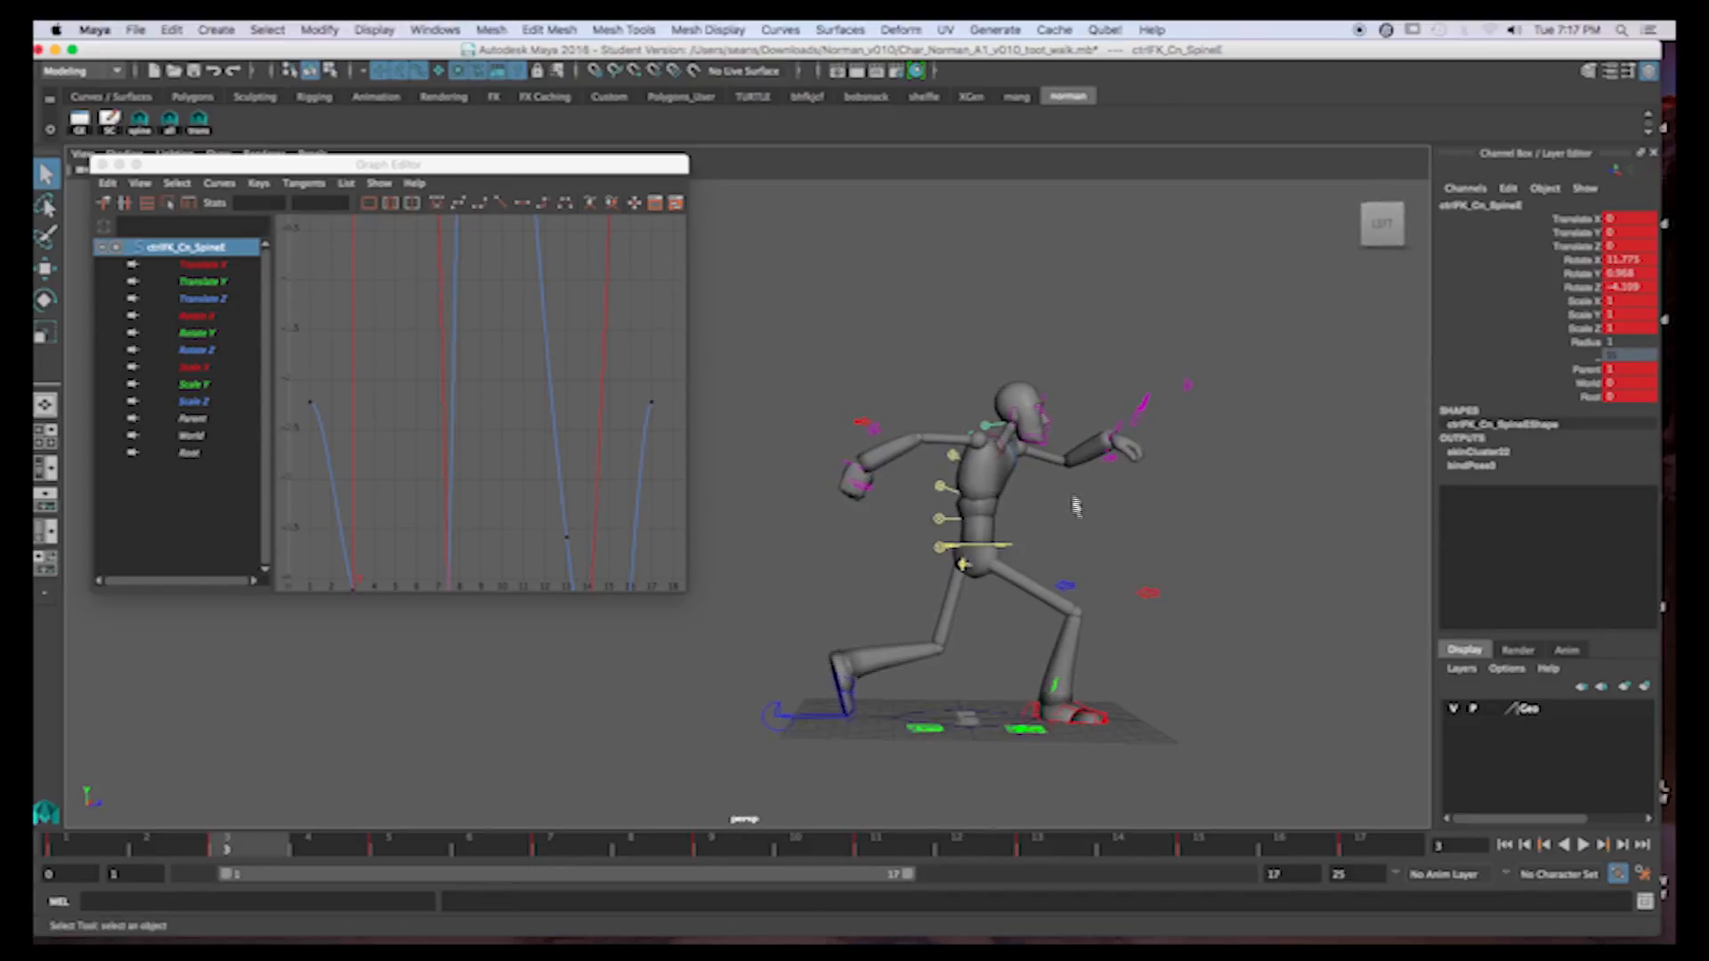
pyautogui.click(76, 848)
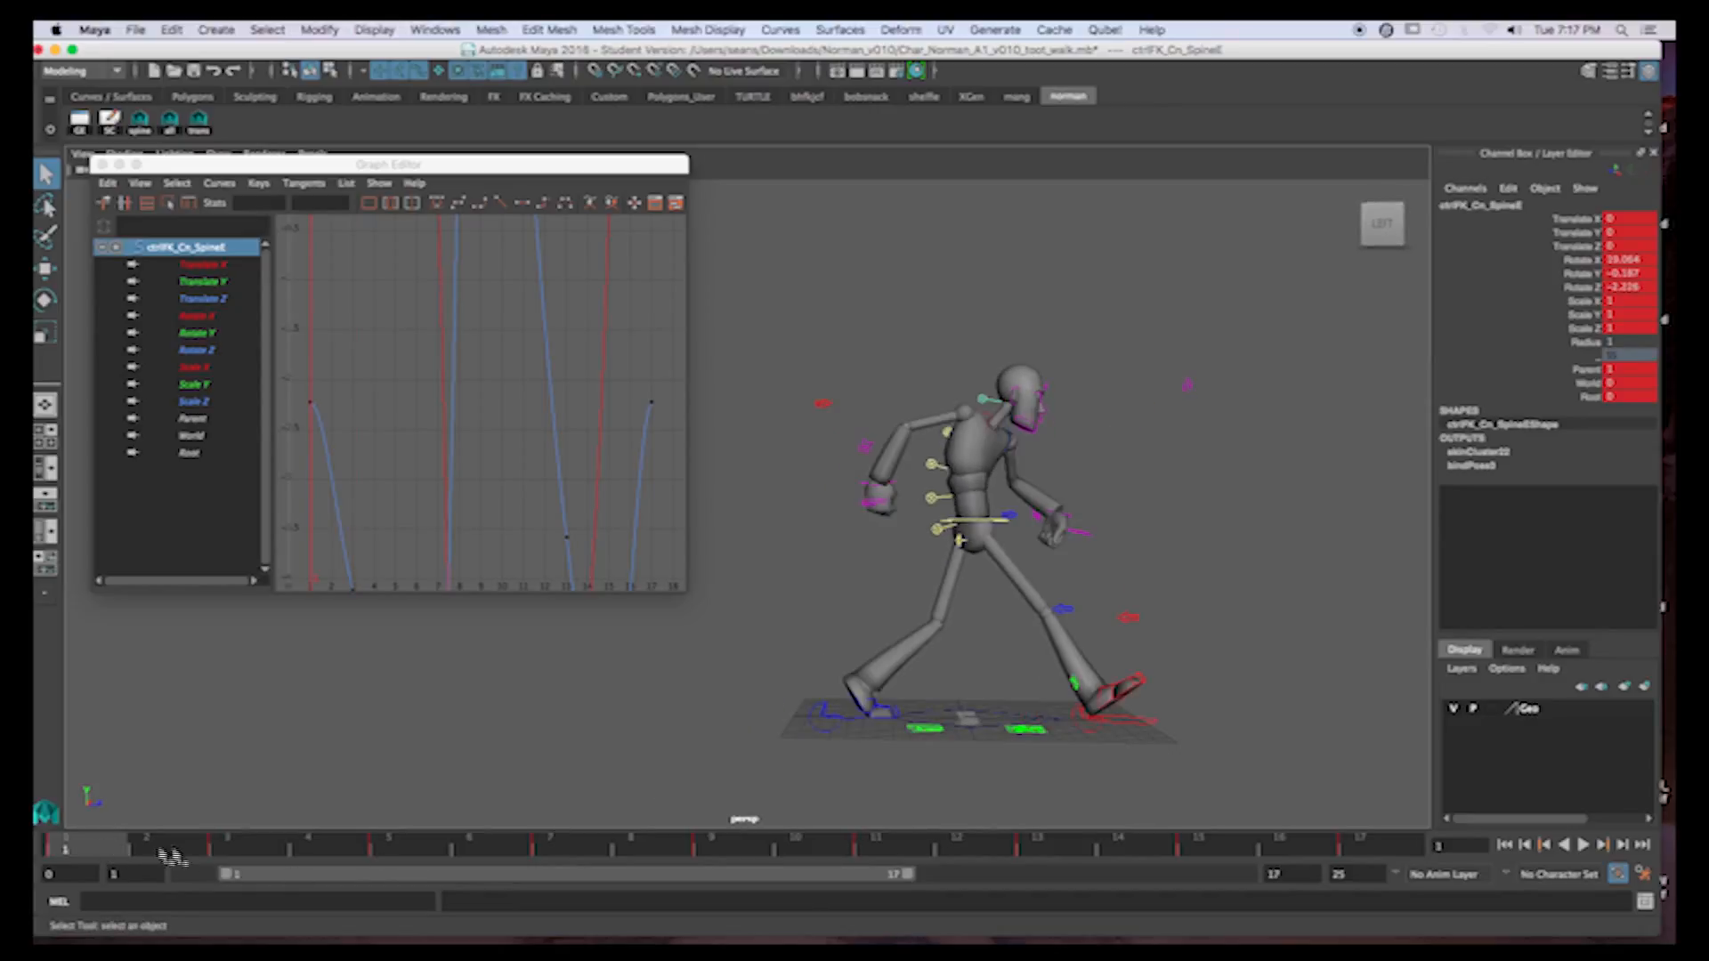
# Key the SpineE control at frame 3 and advance to frame 5
pyautogui.click(232, 853)
pyautogui.press('s')
pyautogui.click(398, 848)
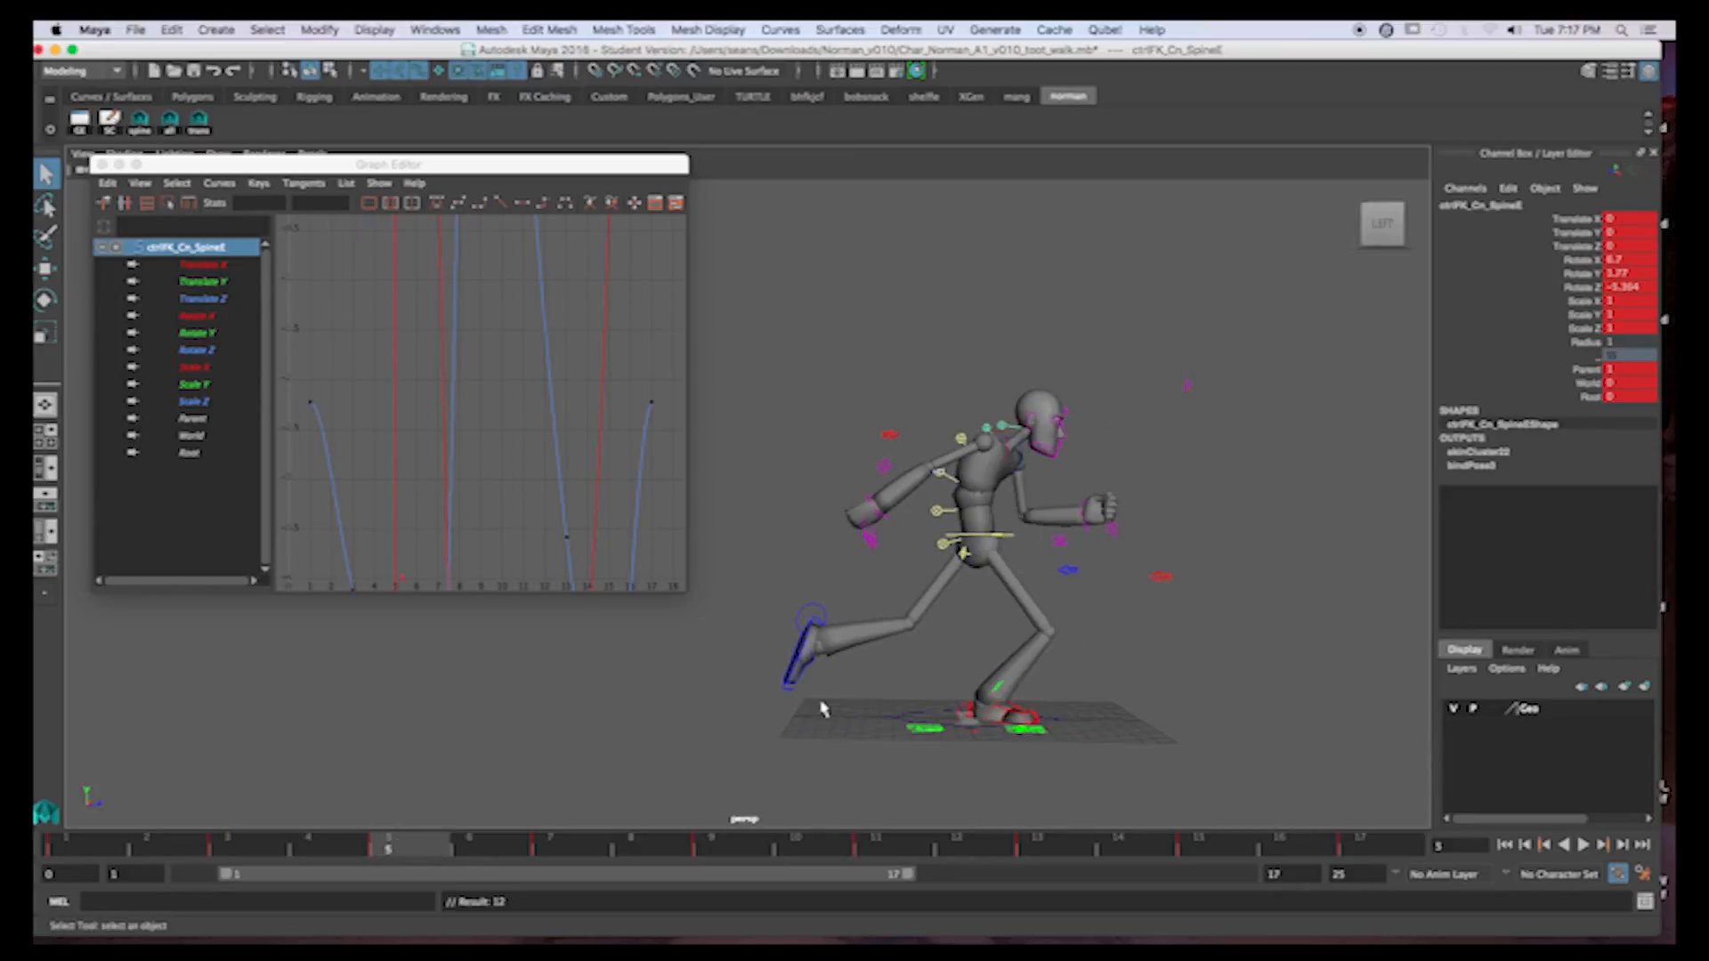
# At frame 7, rotate SpineF forward to a Rotate Z of about -18.559 and SpineE to about -2.093
pyautogui.click(564, 848)
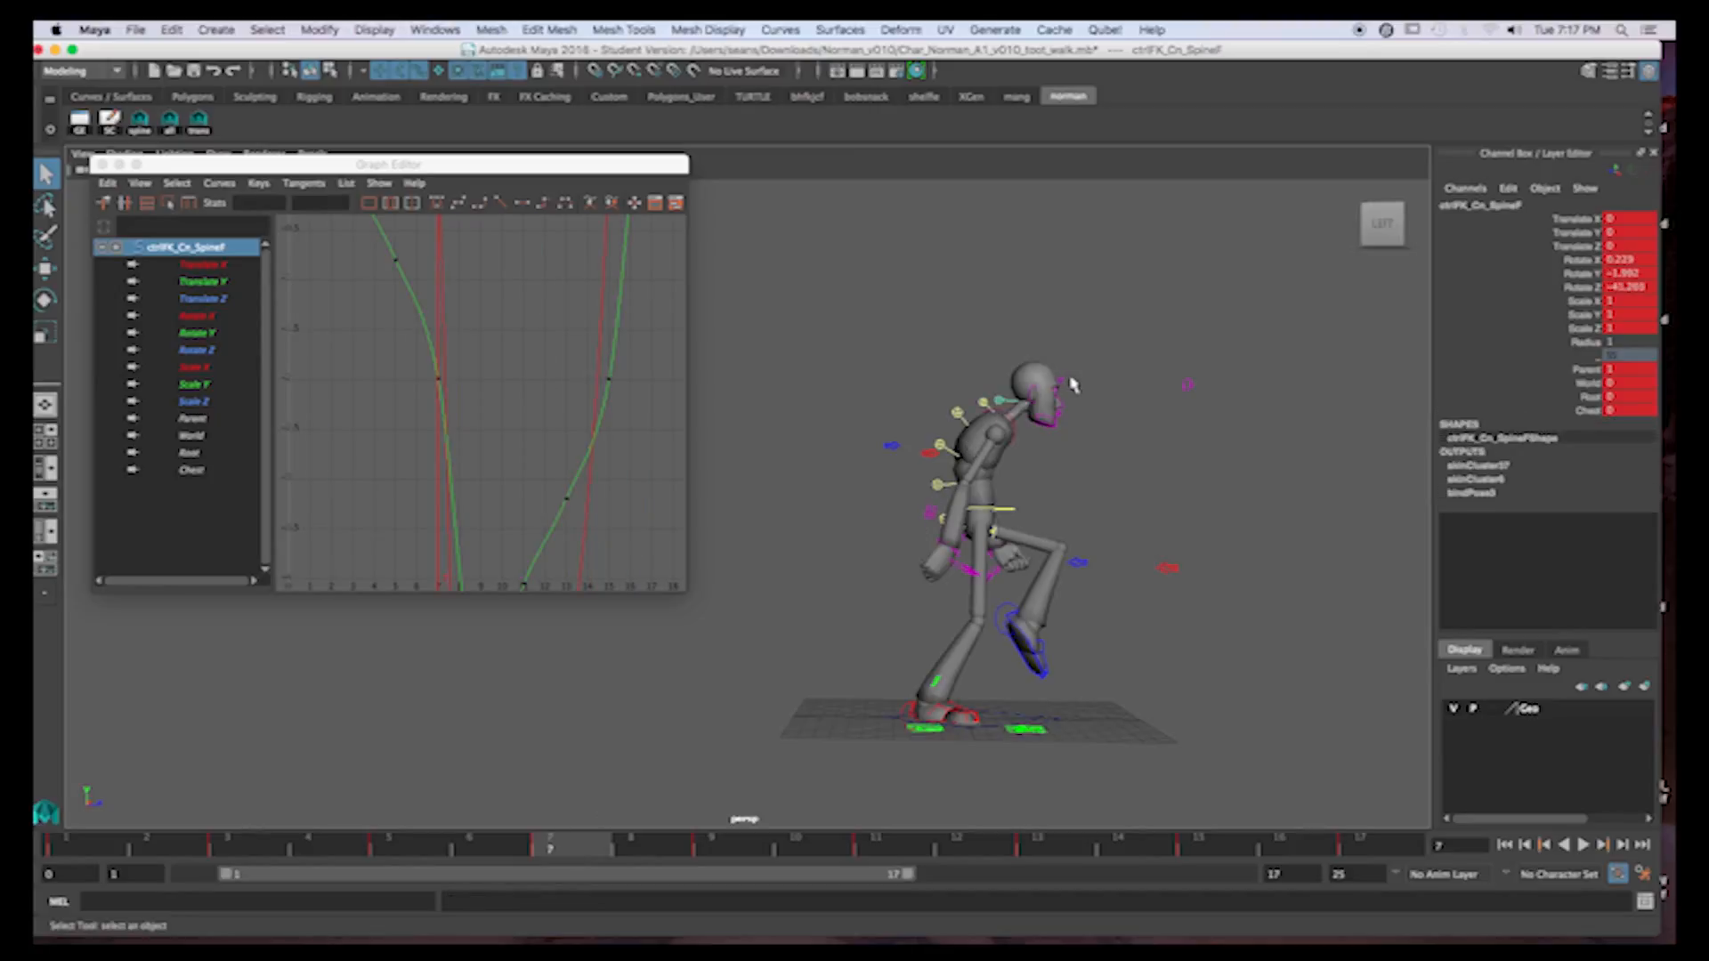
pyautogui.press('e')
pyautogui.moveTo(1102, 349); pyautogui.dragTo(1111, 380)
pyautogui.click(929, 290)
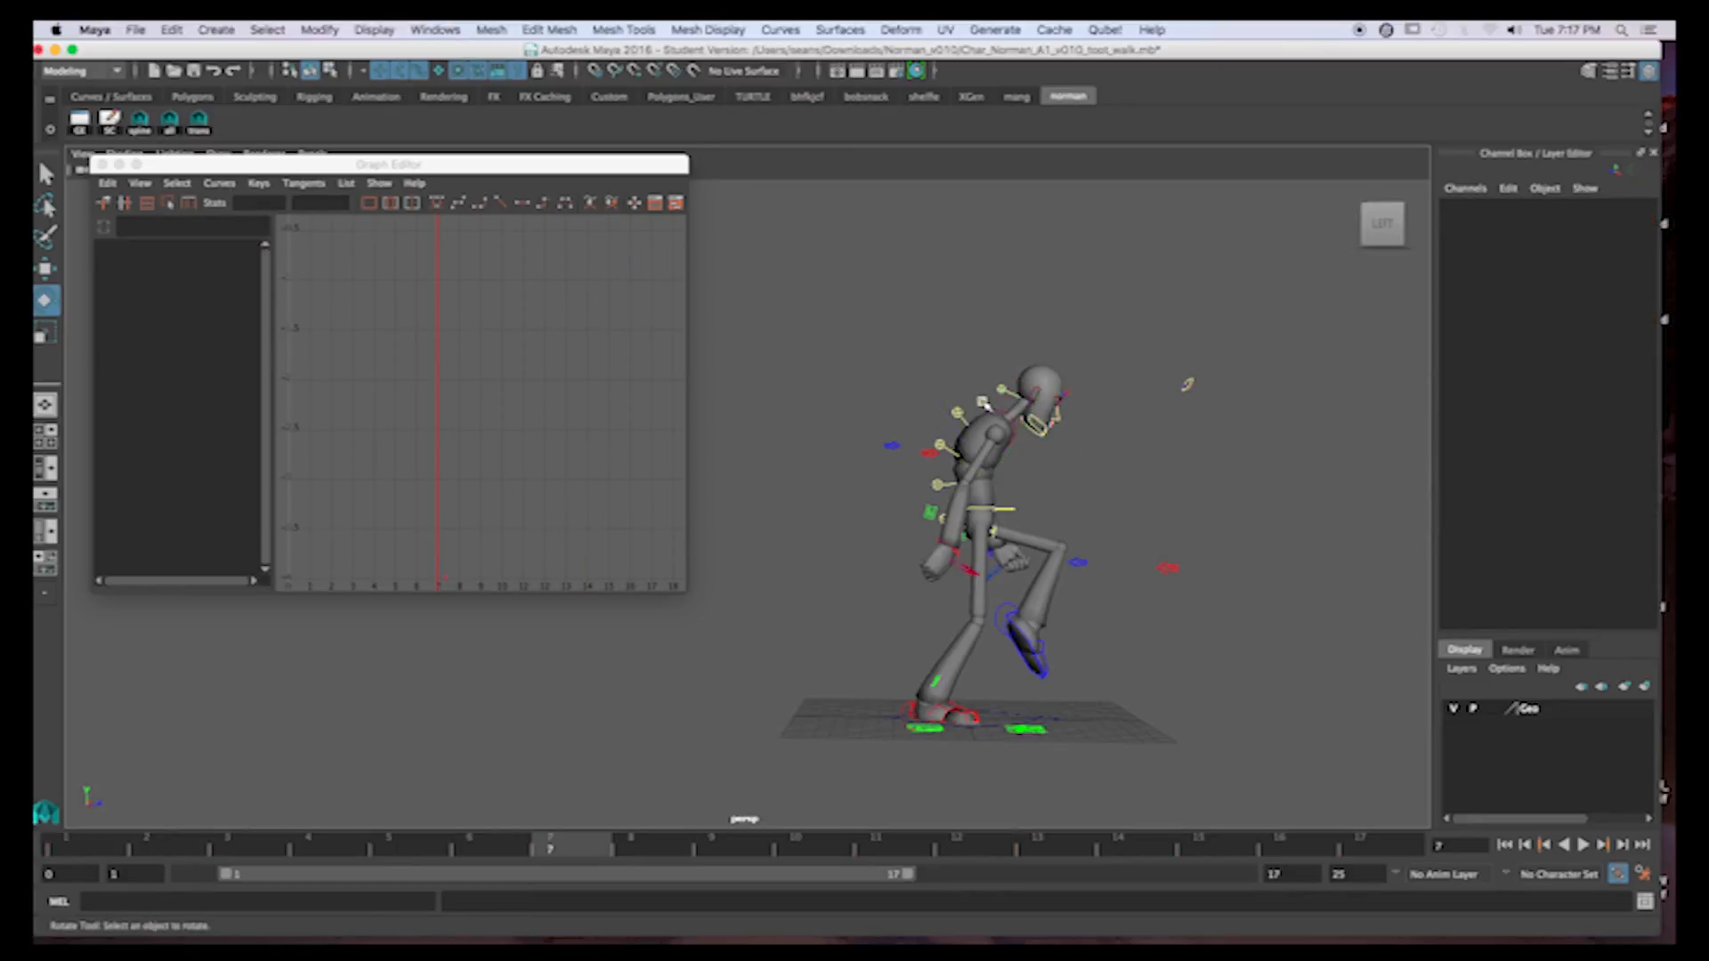
pyautogui.click(984, 404)
pyautogui.moveTo(1084, 381); pyautogui.dragTo(1088, 387)
pyautogui.click(1102, 381)
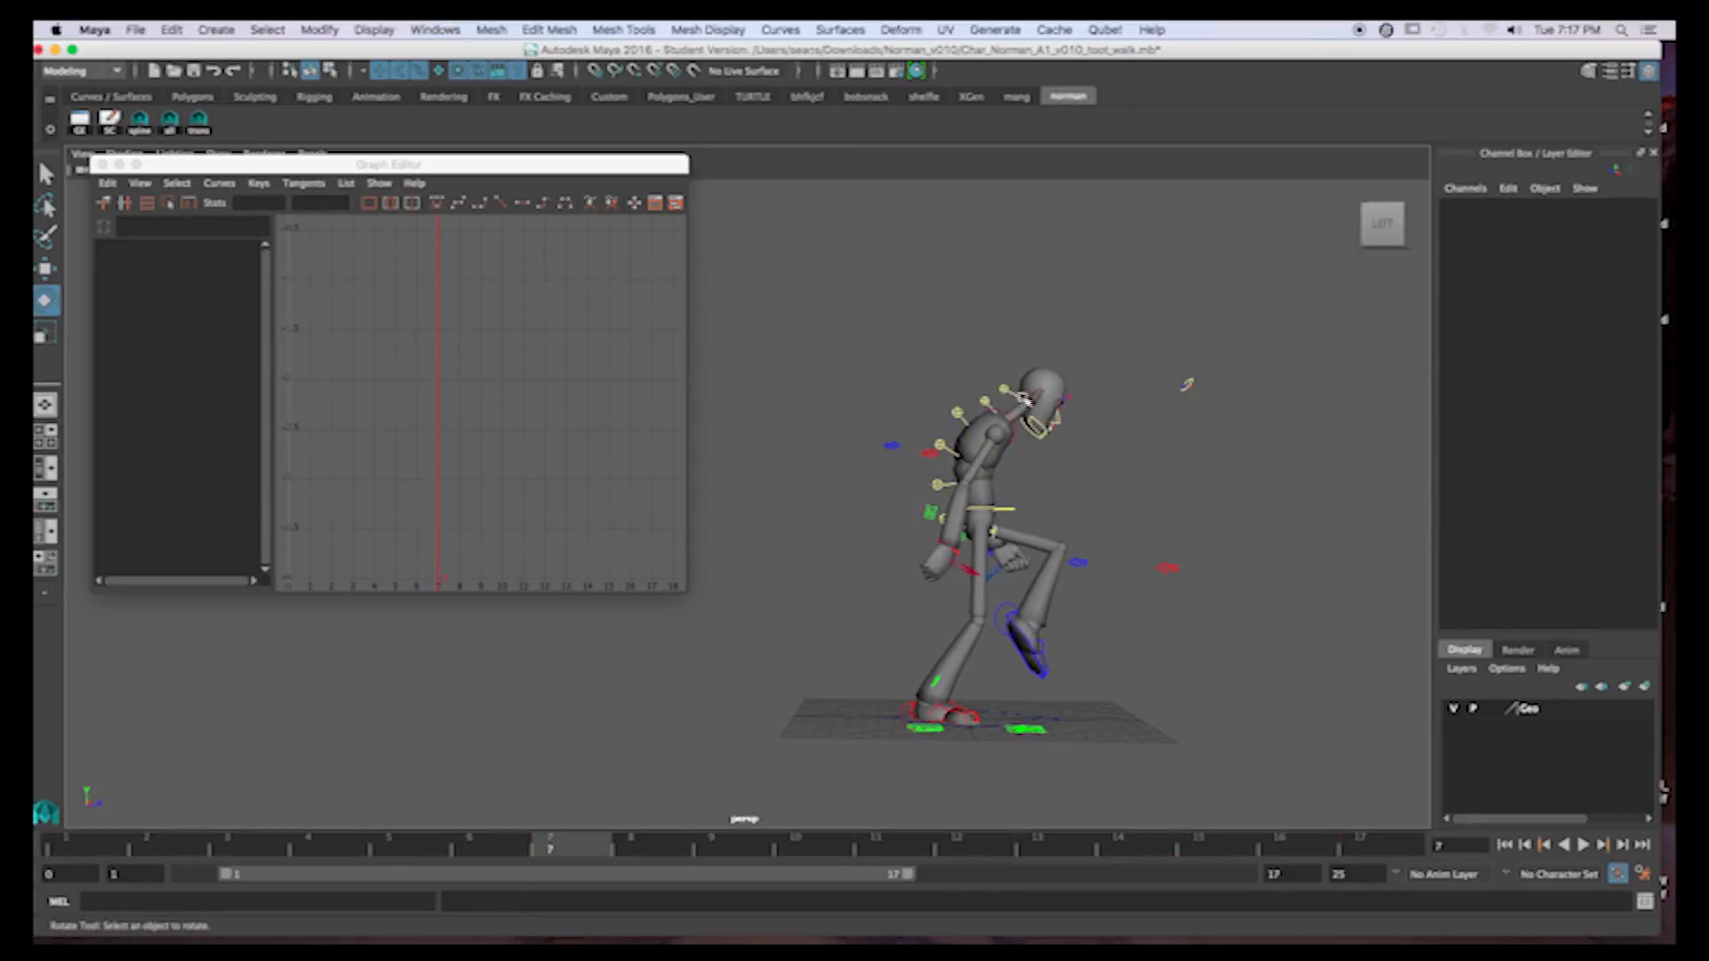
# Select SpineF and SpineE together and compare the torso pose at frames 5, 7 and 9 from the side
pyautogui.click(1007, 394)
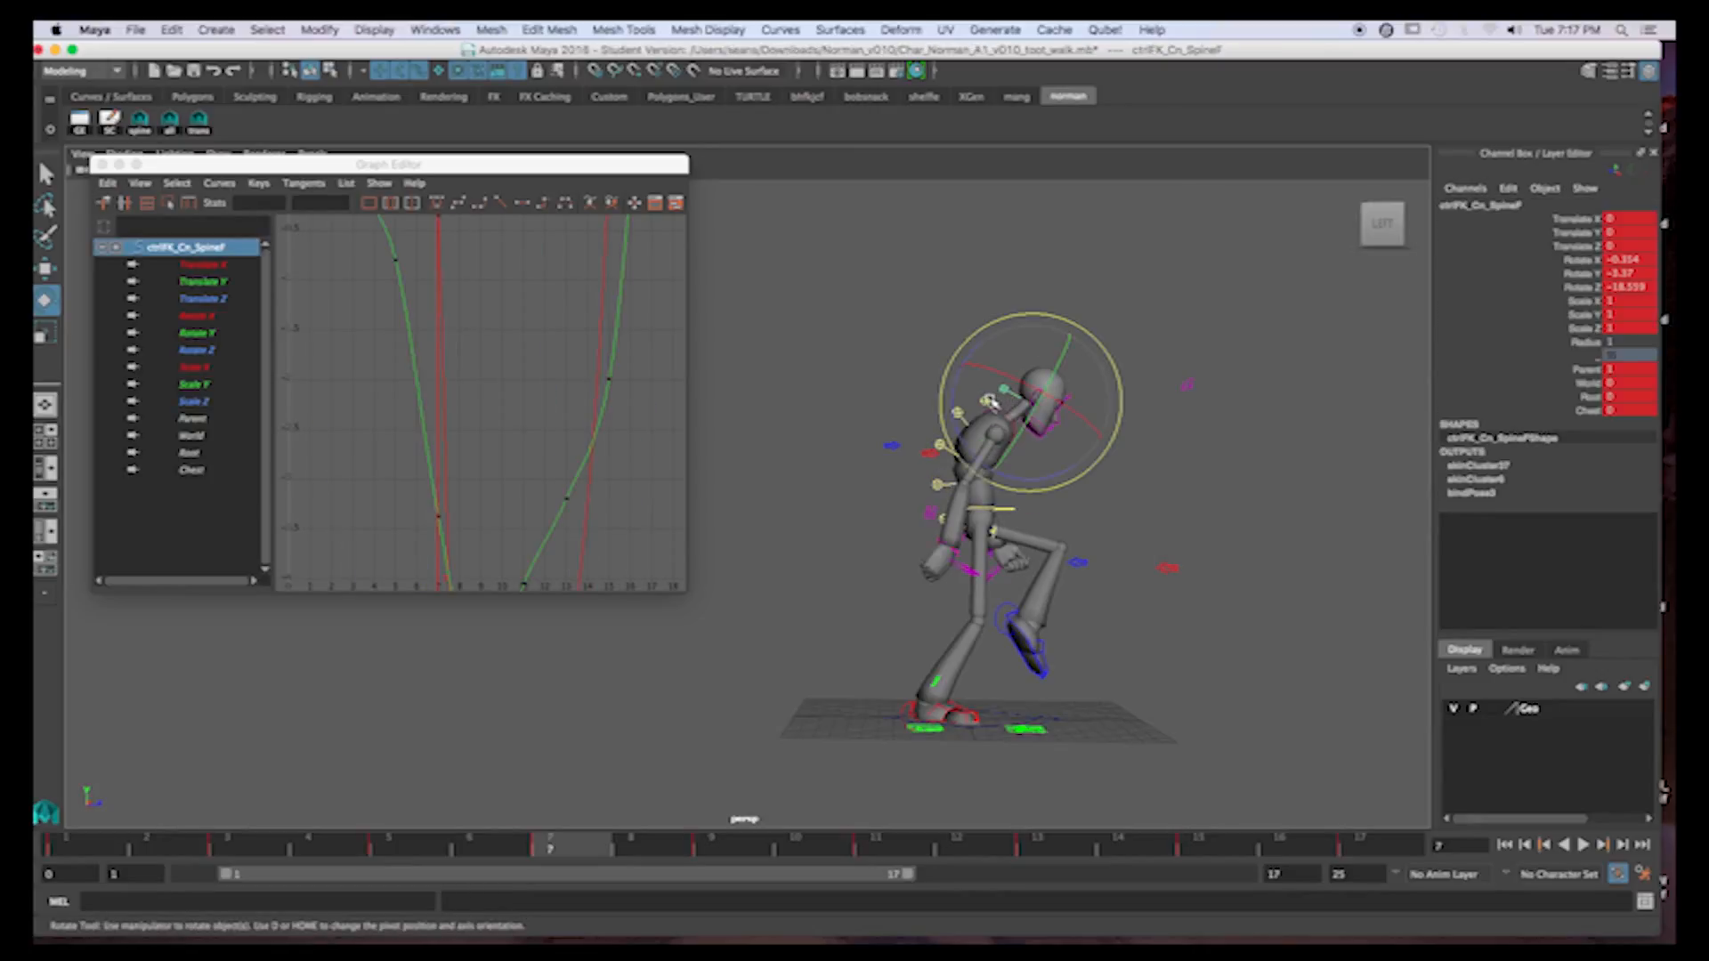
pyautogui.press('q')
pyautogui.keyDown('shift'); pyautogui.click(987, 404); pyautogui.keyUp('shift')
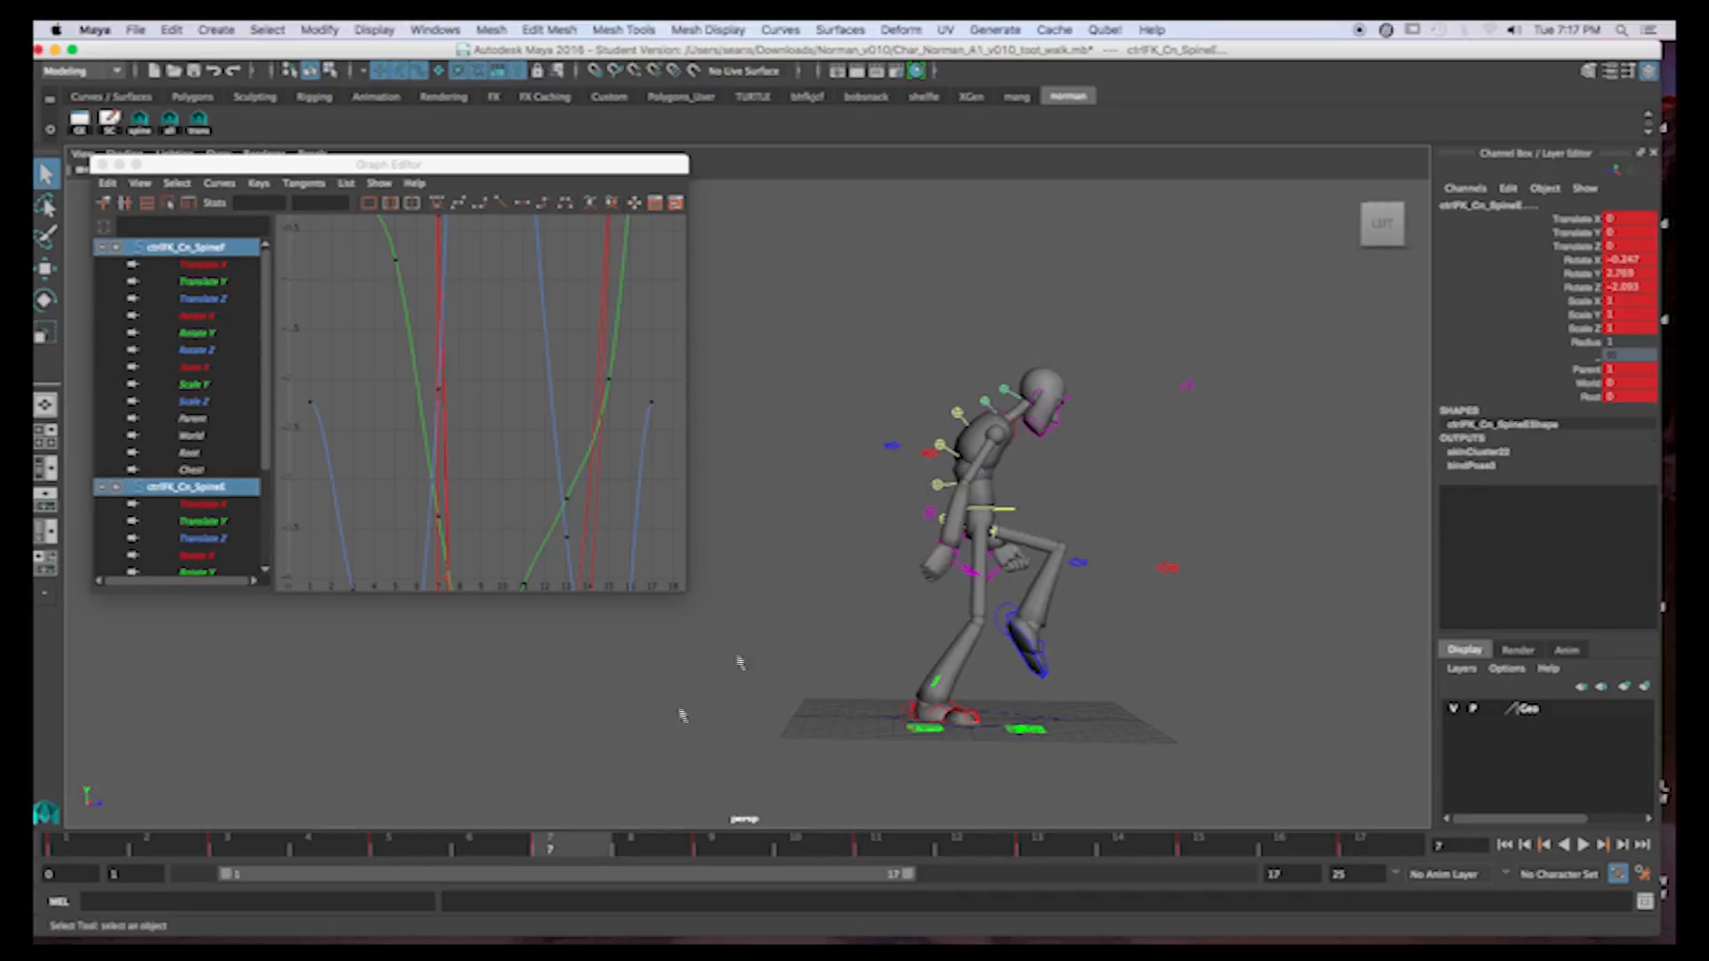
pyautogui.click(411, 850)
pyautogui.click(552, 841)
pyautogui.click(716, 850)
pyautogui.click(553, 850)
pyautogui.click(716, 850)
# Compare frames 7, 9 and 11 from the front, and delete the SpineF and SpineE keys at frame 9
pyautogui.keyDown('alt'); pyautogui.moveTo(1106, 582); pyautogui.dragTo(1152, 530); pyautogui.keyUp('alt')
pyautogui.click(583, 852)
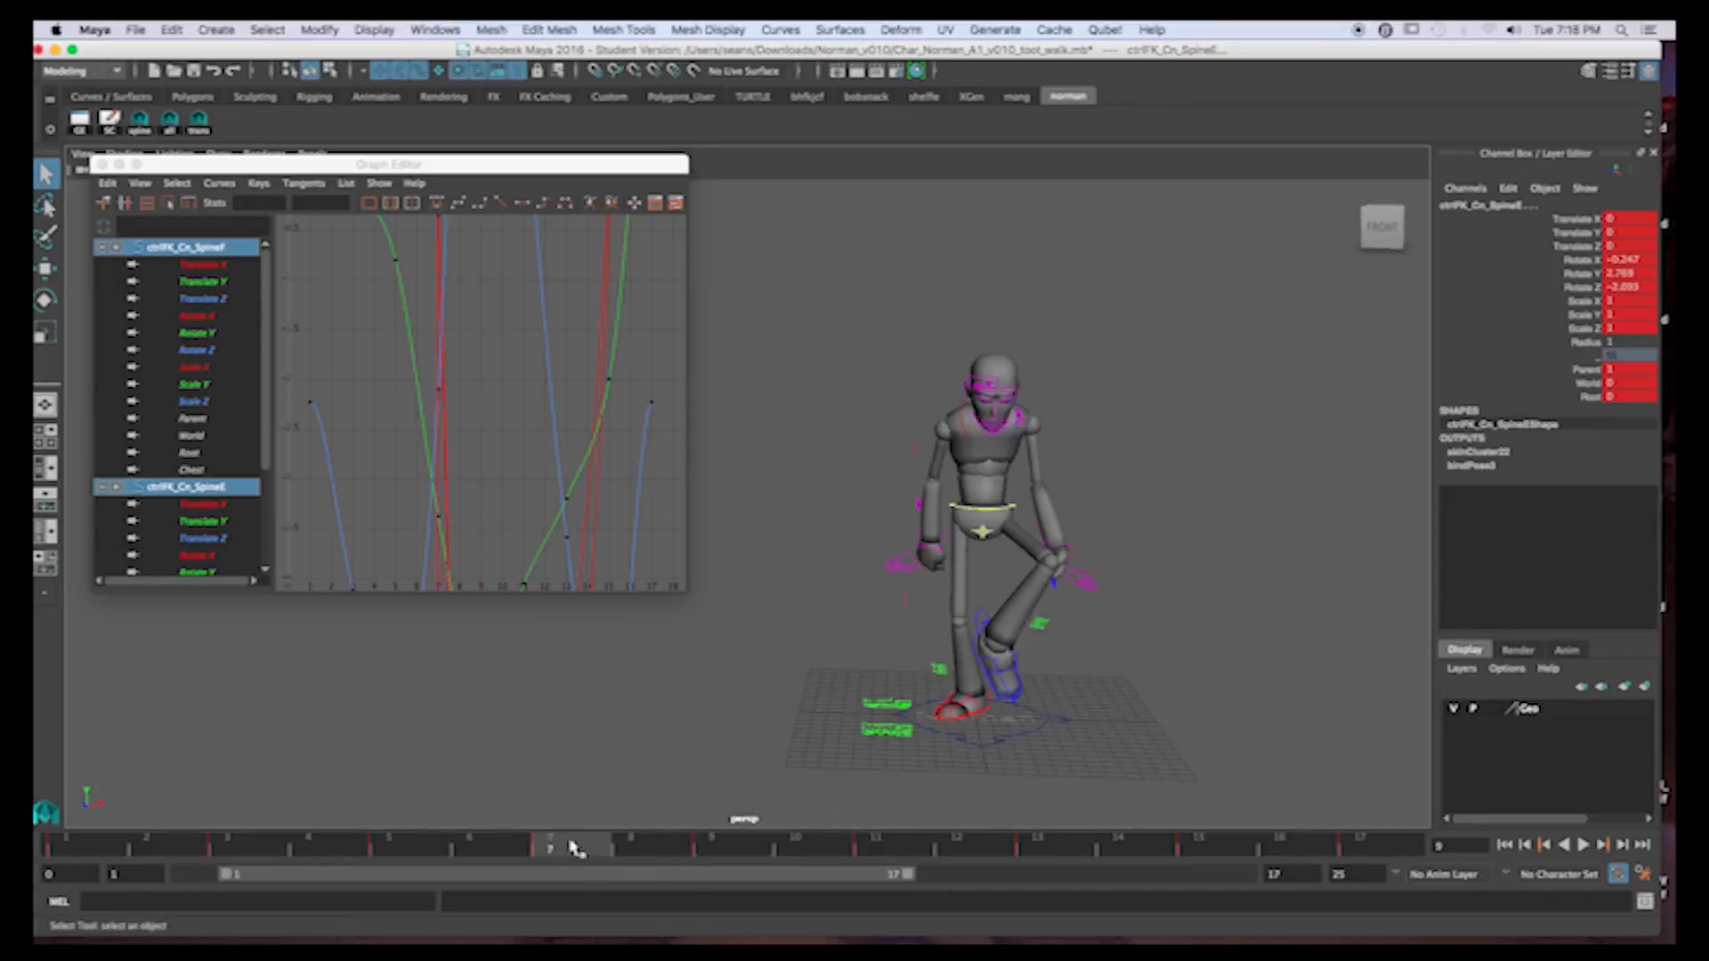
pyautogui.click(719, 853)
pyautogui.click(860, 850)
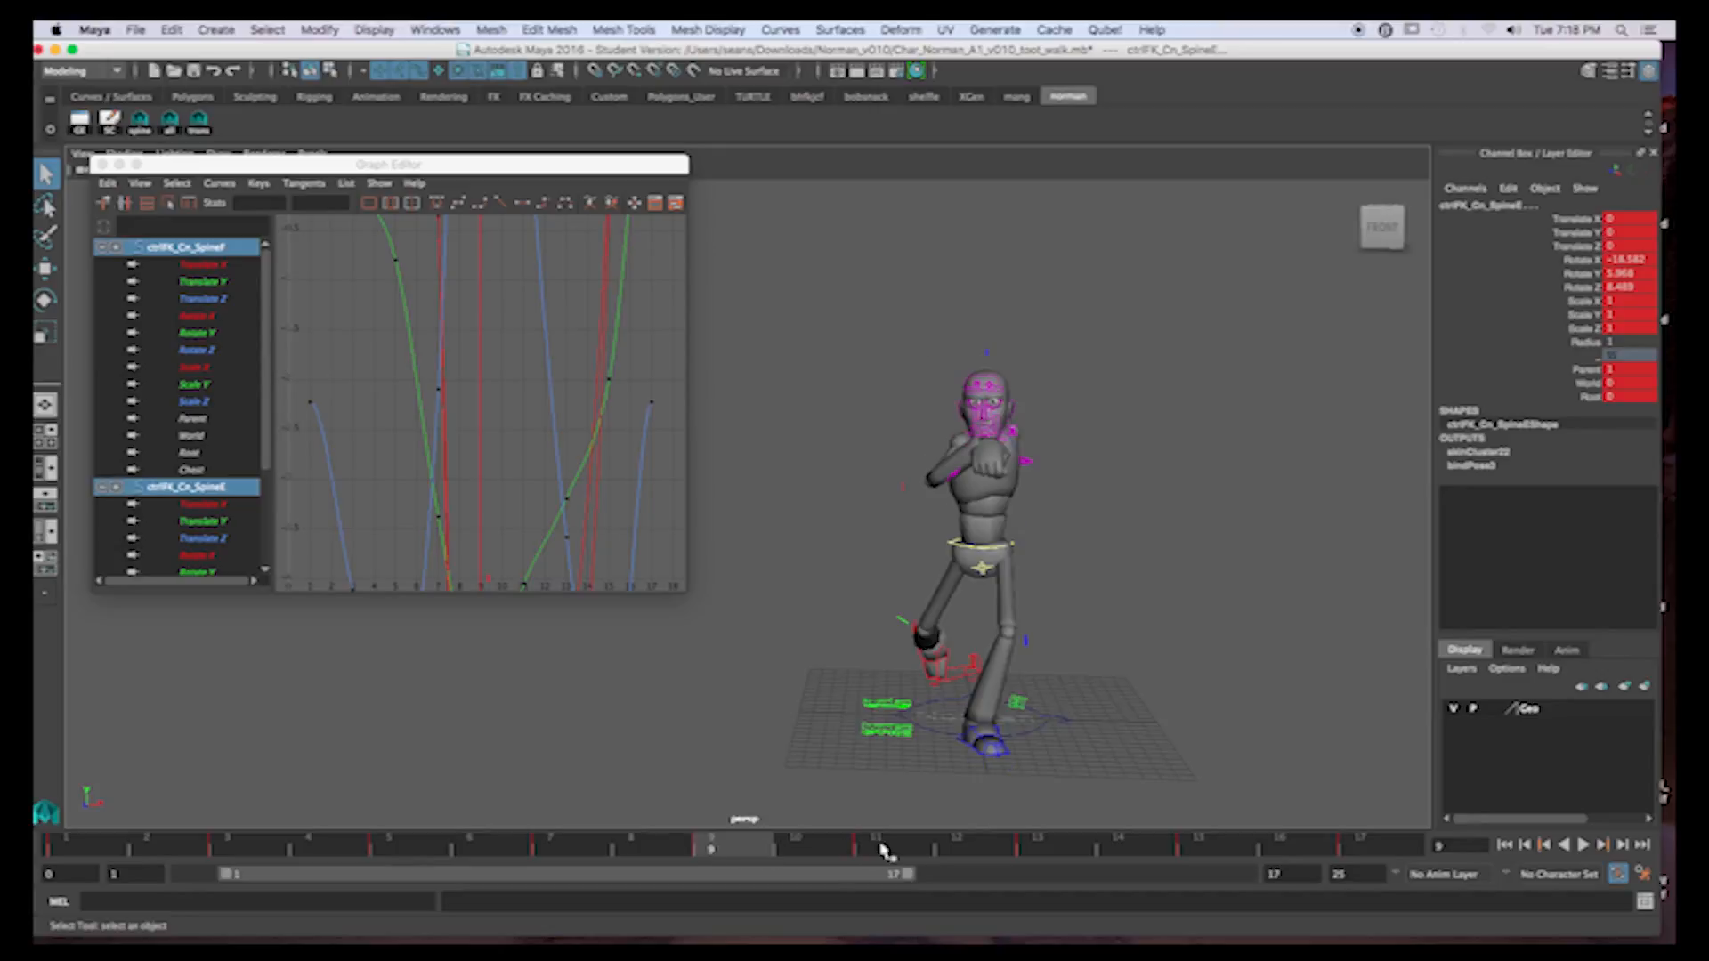
pyautogui.click(559, 850)
pyautogui.click(716, 851)
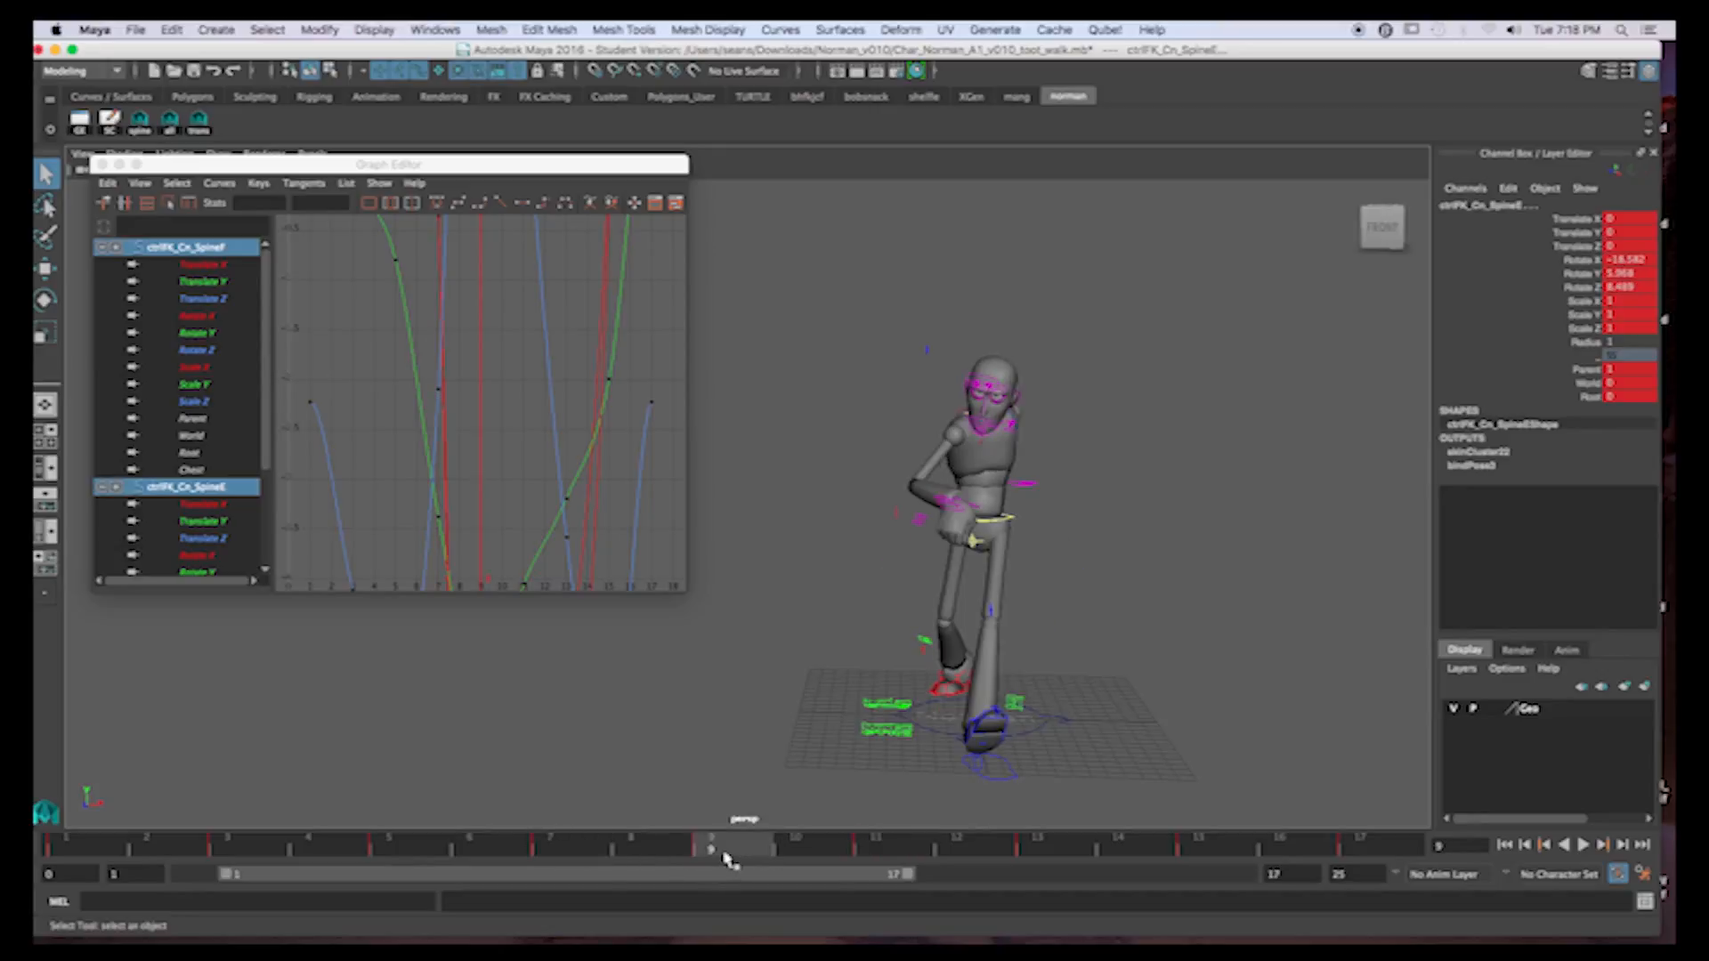
pyautogui.rightClick(726, 853)
pyautogui.click(791, 644)
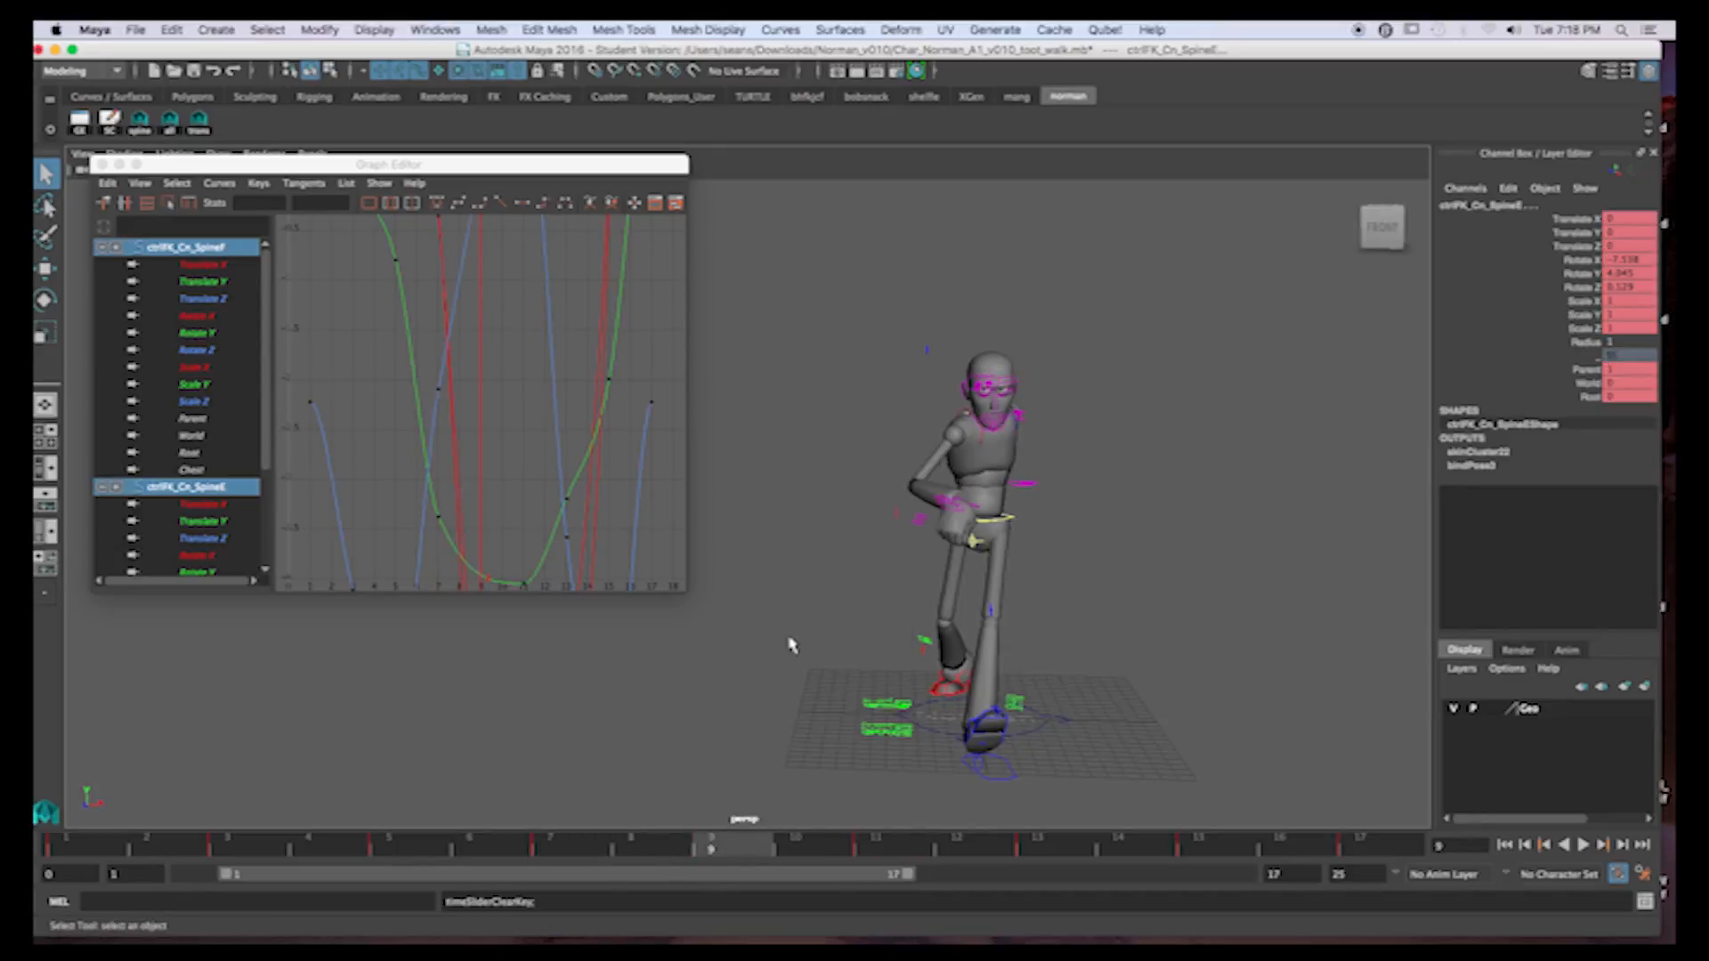
# Copy the in-between rotations of SpineF and SpineE from frame 8 to frame 9, keying only the rotation channels
pyautogui.moveTo(1030, 570)
pyautogui.keyDown('alt'); pyautogui.mouseDown()
pyautogui.moveTo(1114, 568)
pyautogui.moveTo(1164, 542)
pyautogui.moveTo(1050, 596)
pyautogui.mouseUp(); pyautogui.keyUp('alt')
pyautogui.keyDown('alt'); pyautogui.moveTo(1050, 596); pyautogui.dragTo(1060, 626, button='middle'); pyautogui.keyUp('alt')
pyautogui.keyDown('alt'); pyautogui.moveTo(1059, 627); pyautogui.dragTo(1100, 593); pyautogui.keyUp('alt')
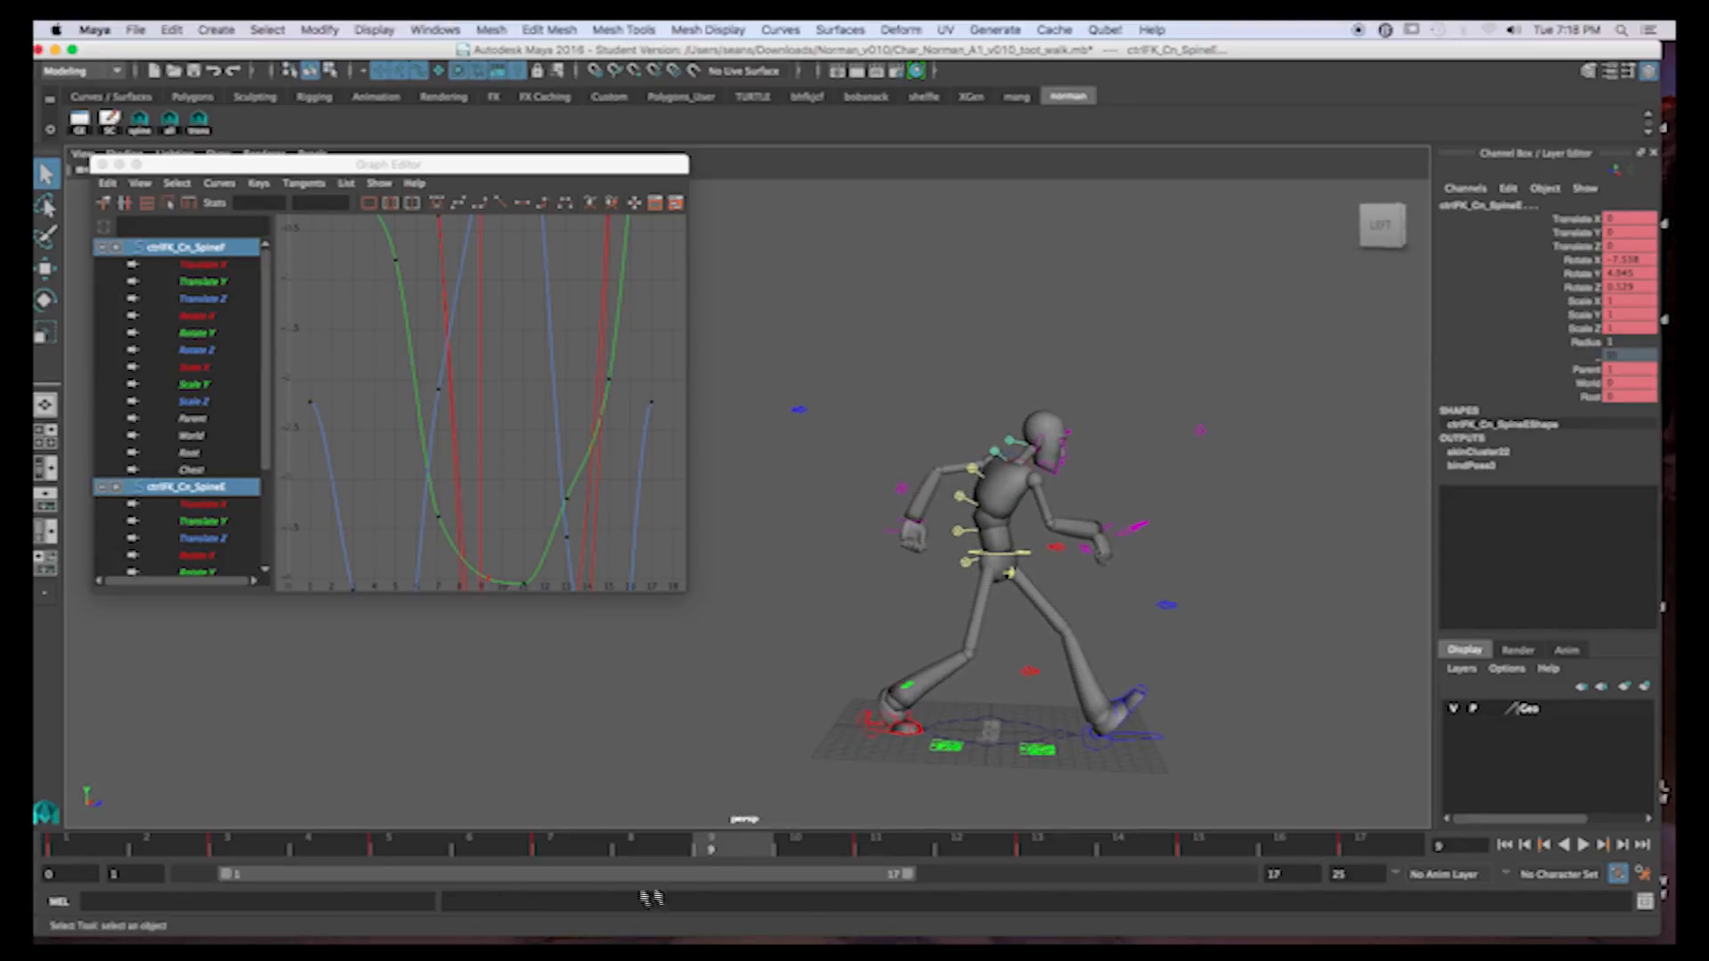
pyautogui.click(413, 852)
pyautogui.click(574, 852)
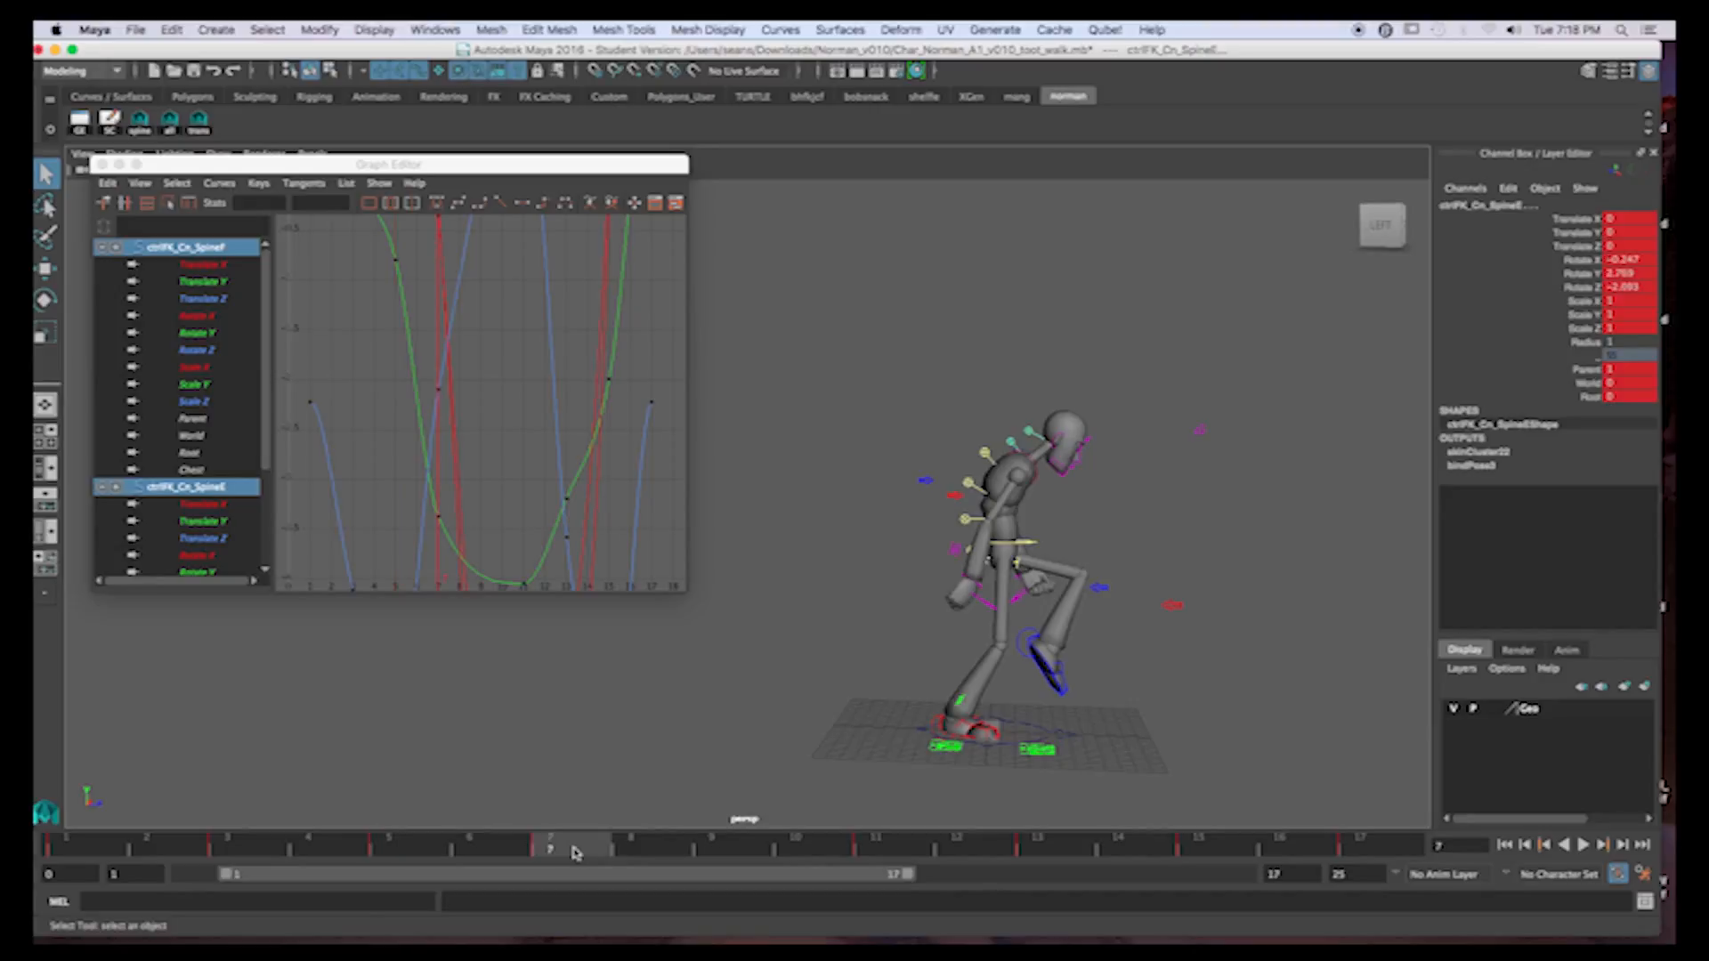
pyautogui.click(881, 850)
pyautogui.click(752, 853)
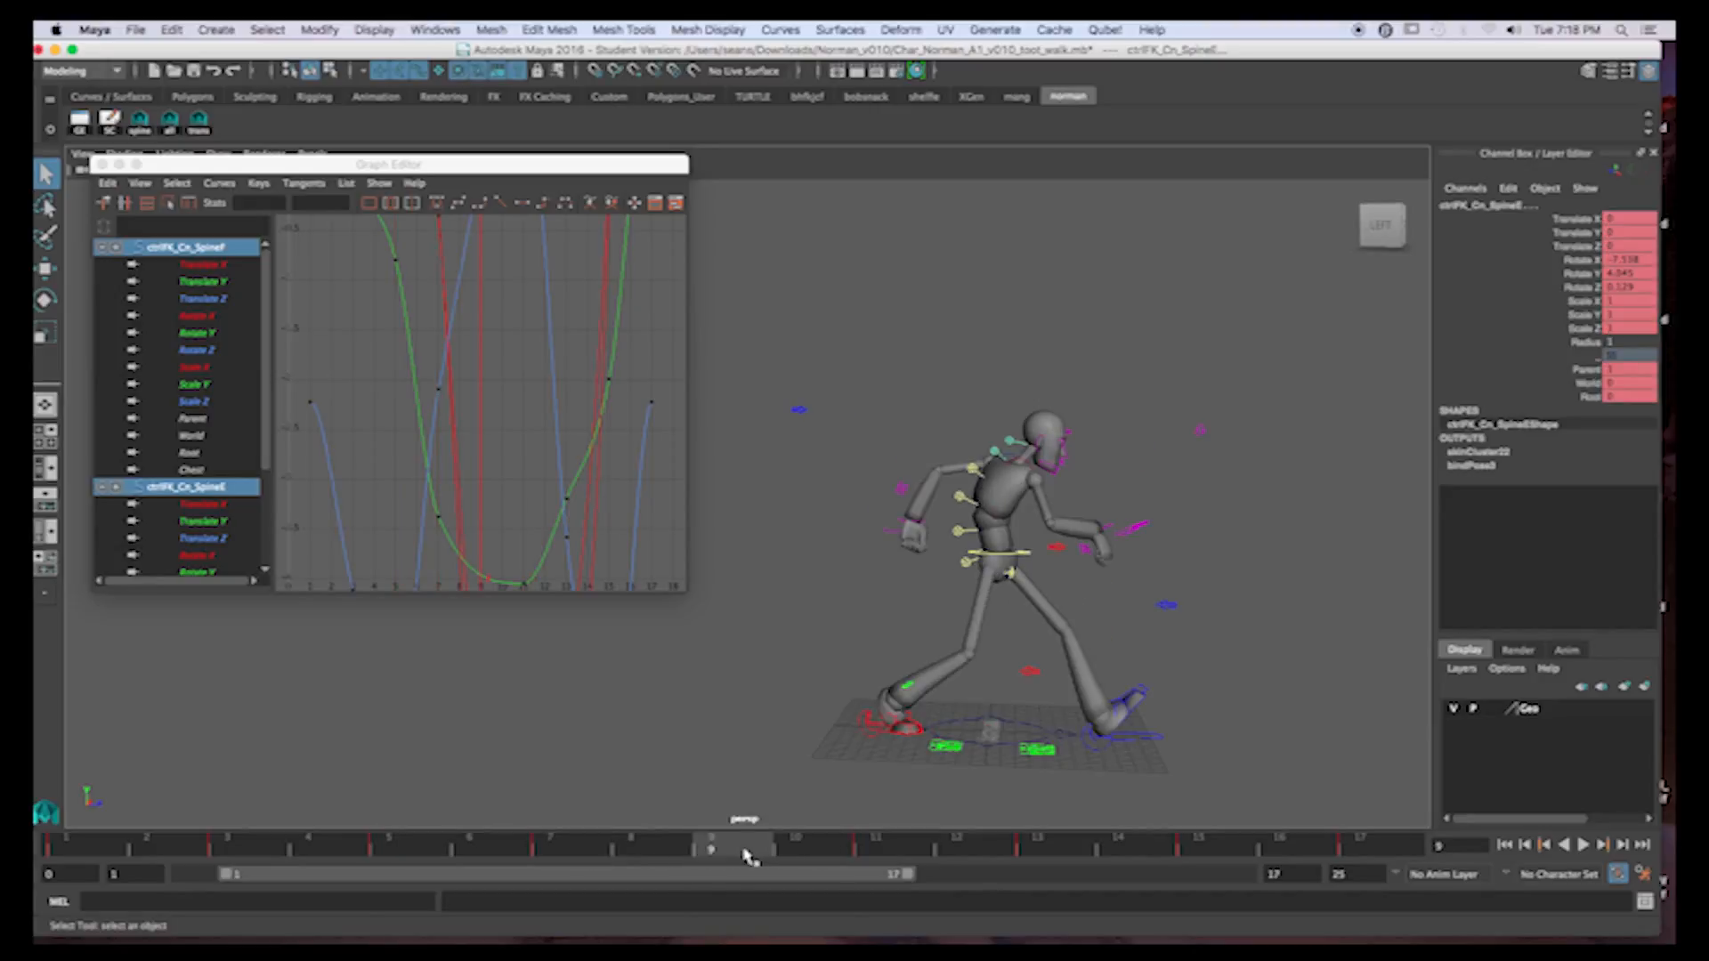
pyautogui.click(661, 850)
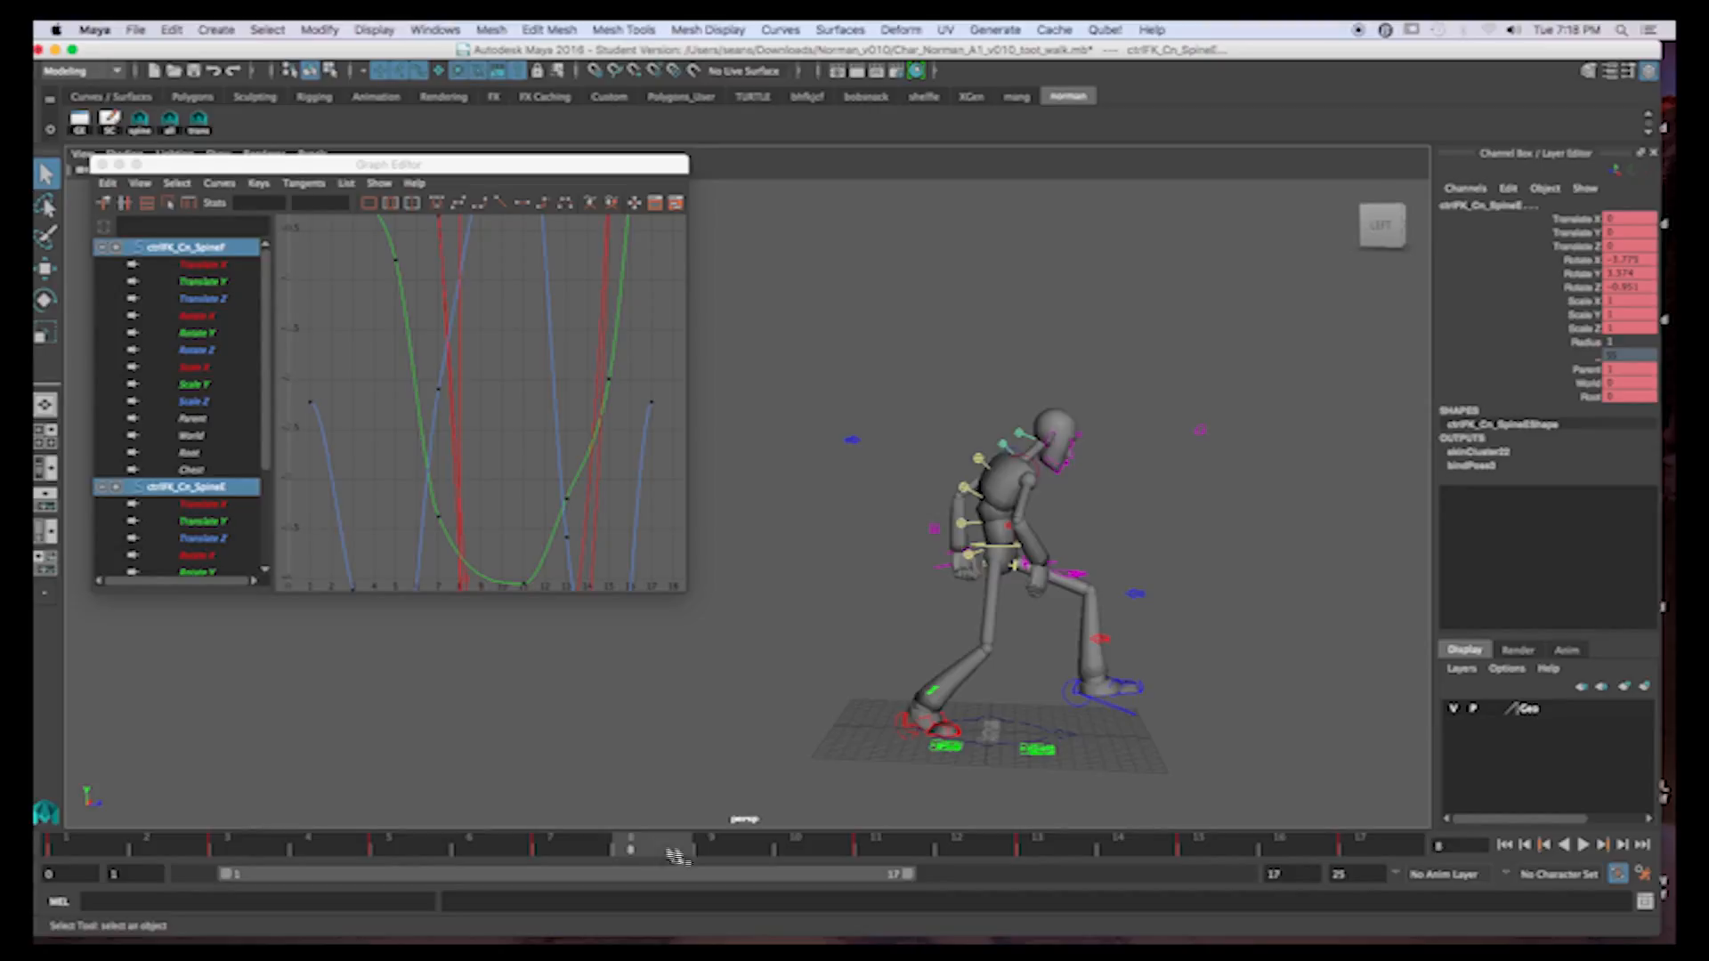
pyautogui.click(717, 853)
pyautogui.hotkey('shift', 'e')
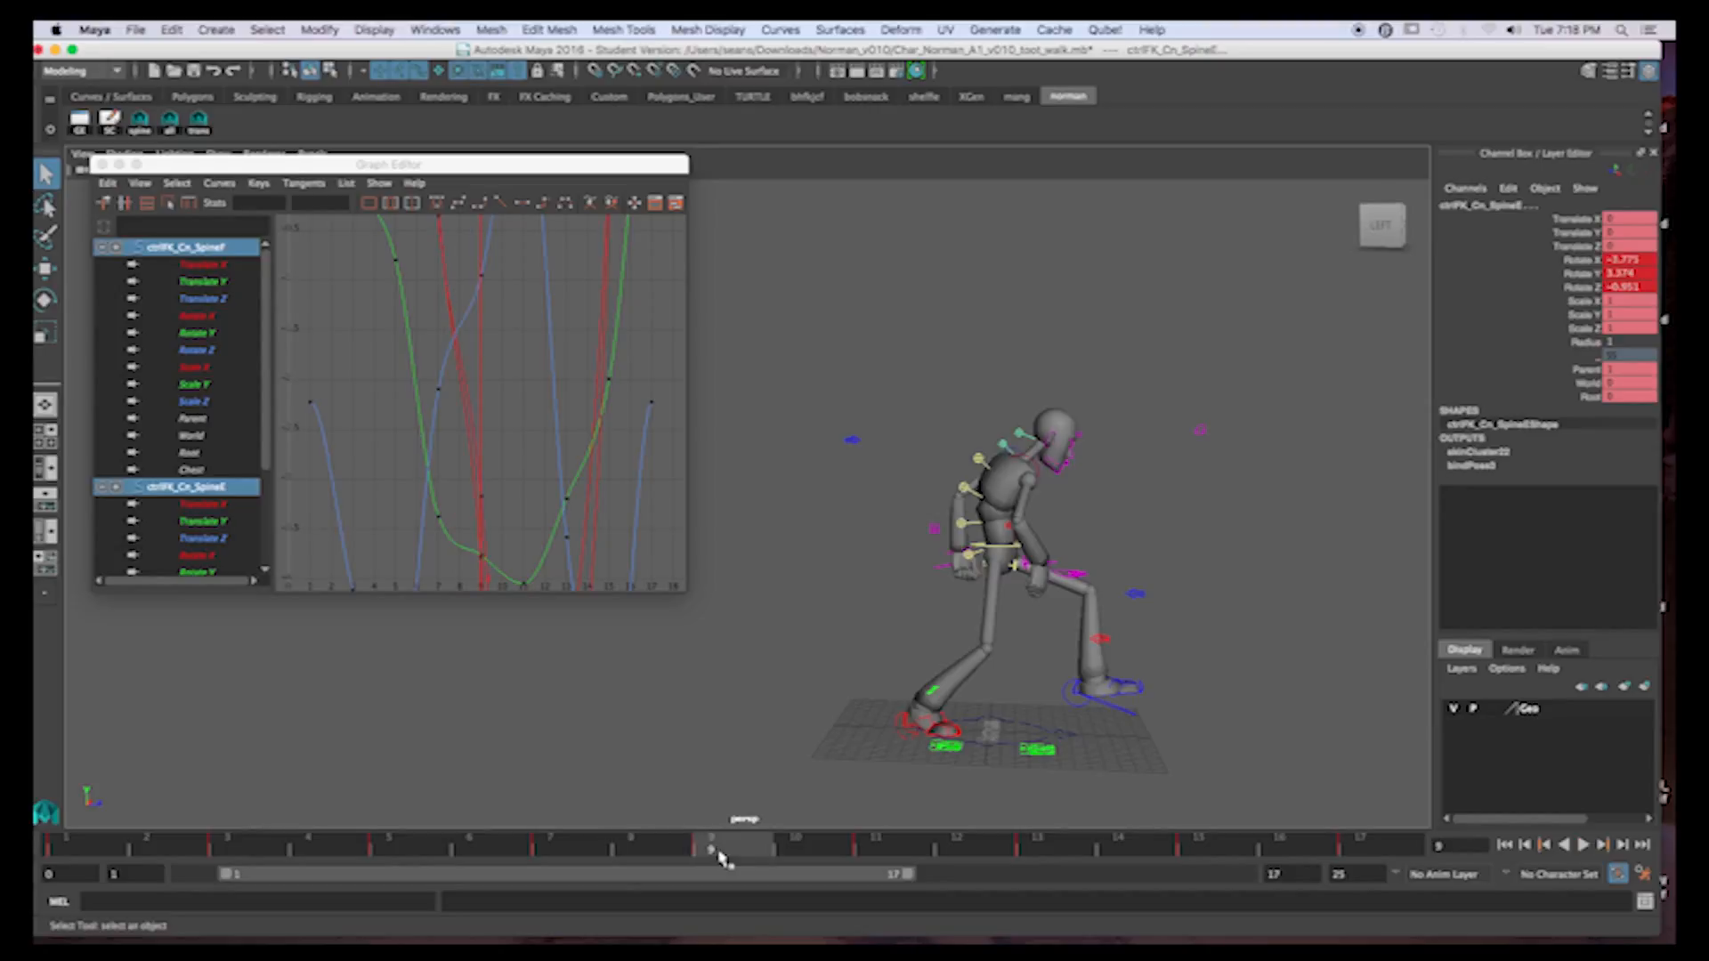
# Examine the torso pose from the side at frames 7, 9, 11, 13 and 15
pyautogui.click(589, 846)
pyautogui.click(705, 845)
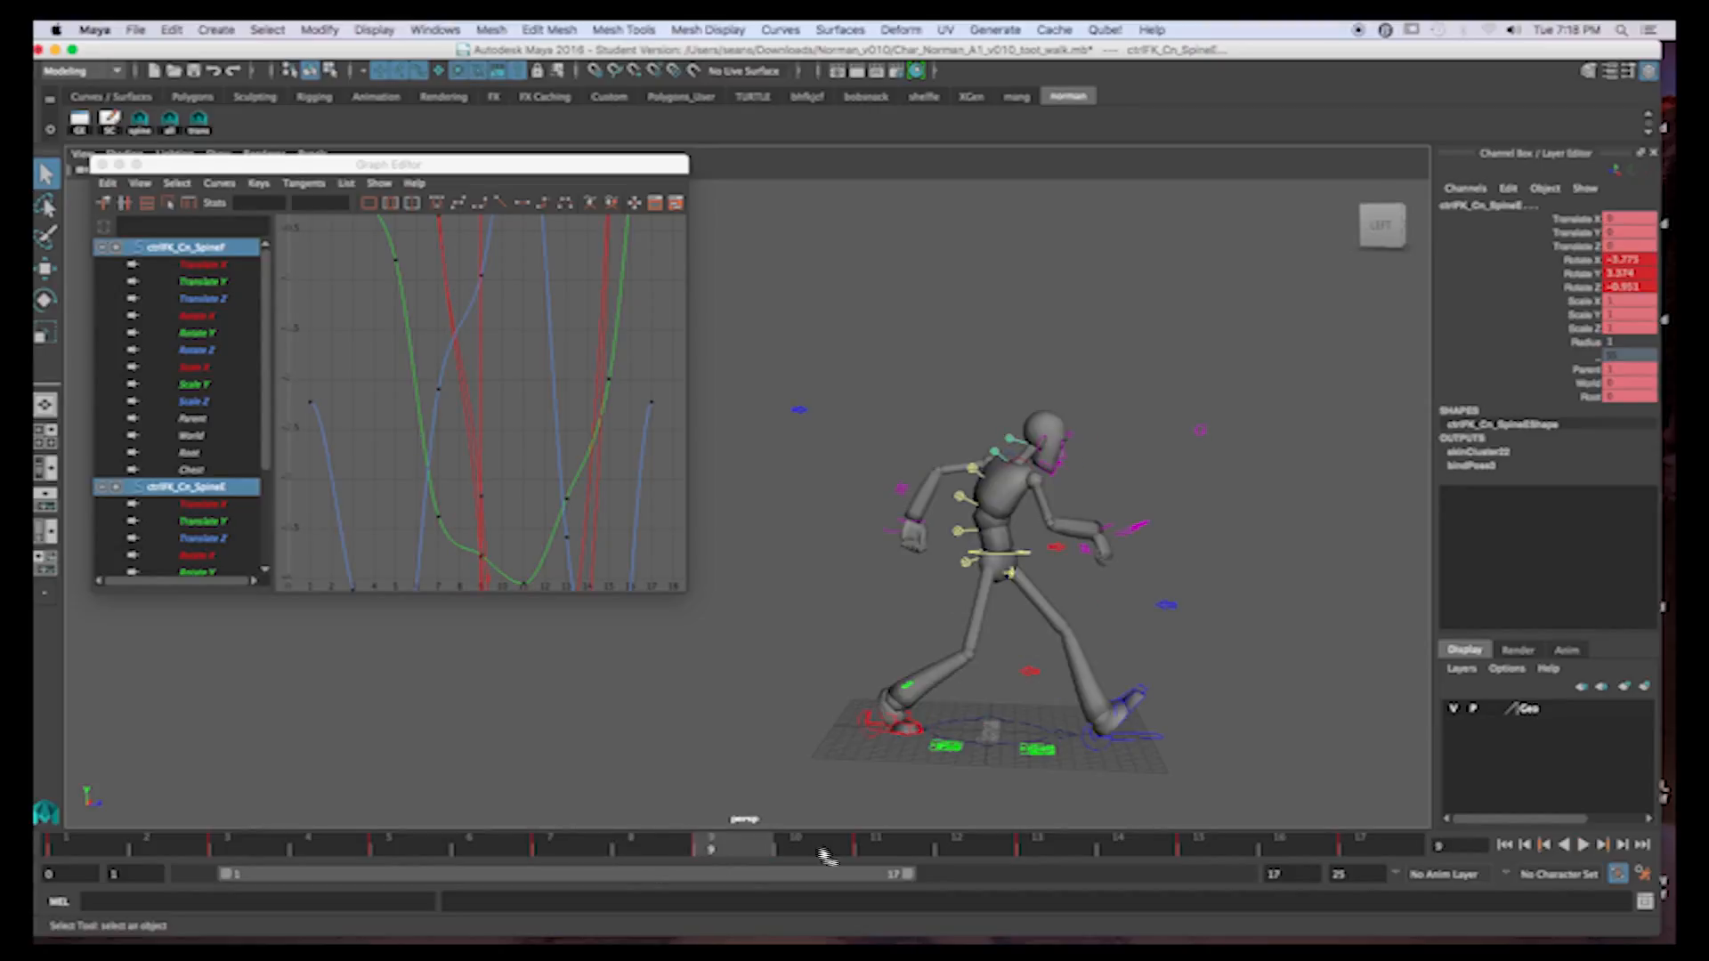
pyautogui.click(877, 853)
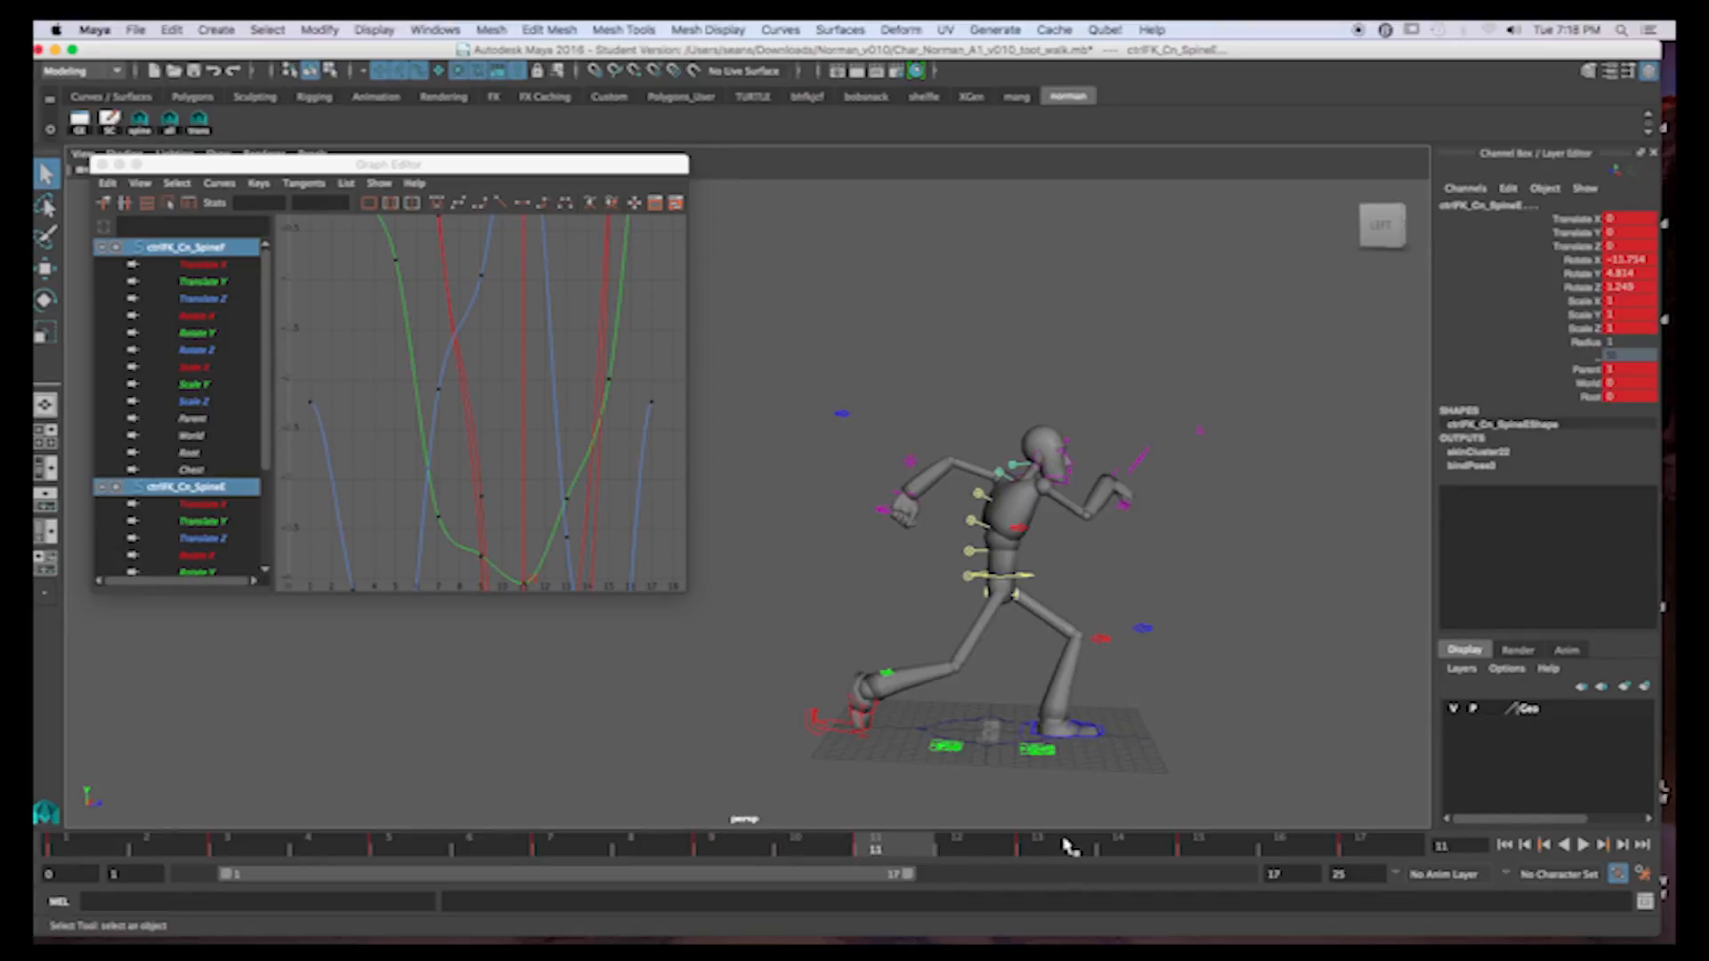
pyautogui.click(1037, 848)
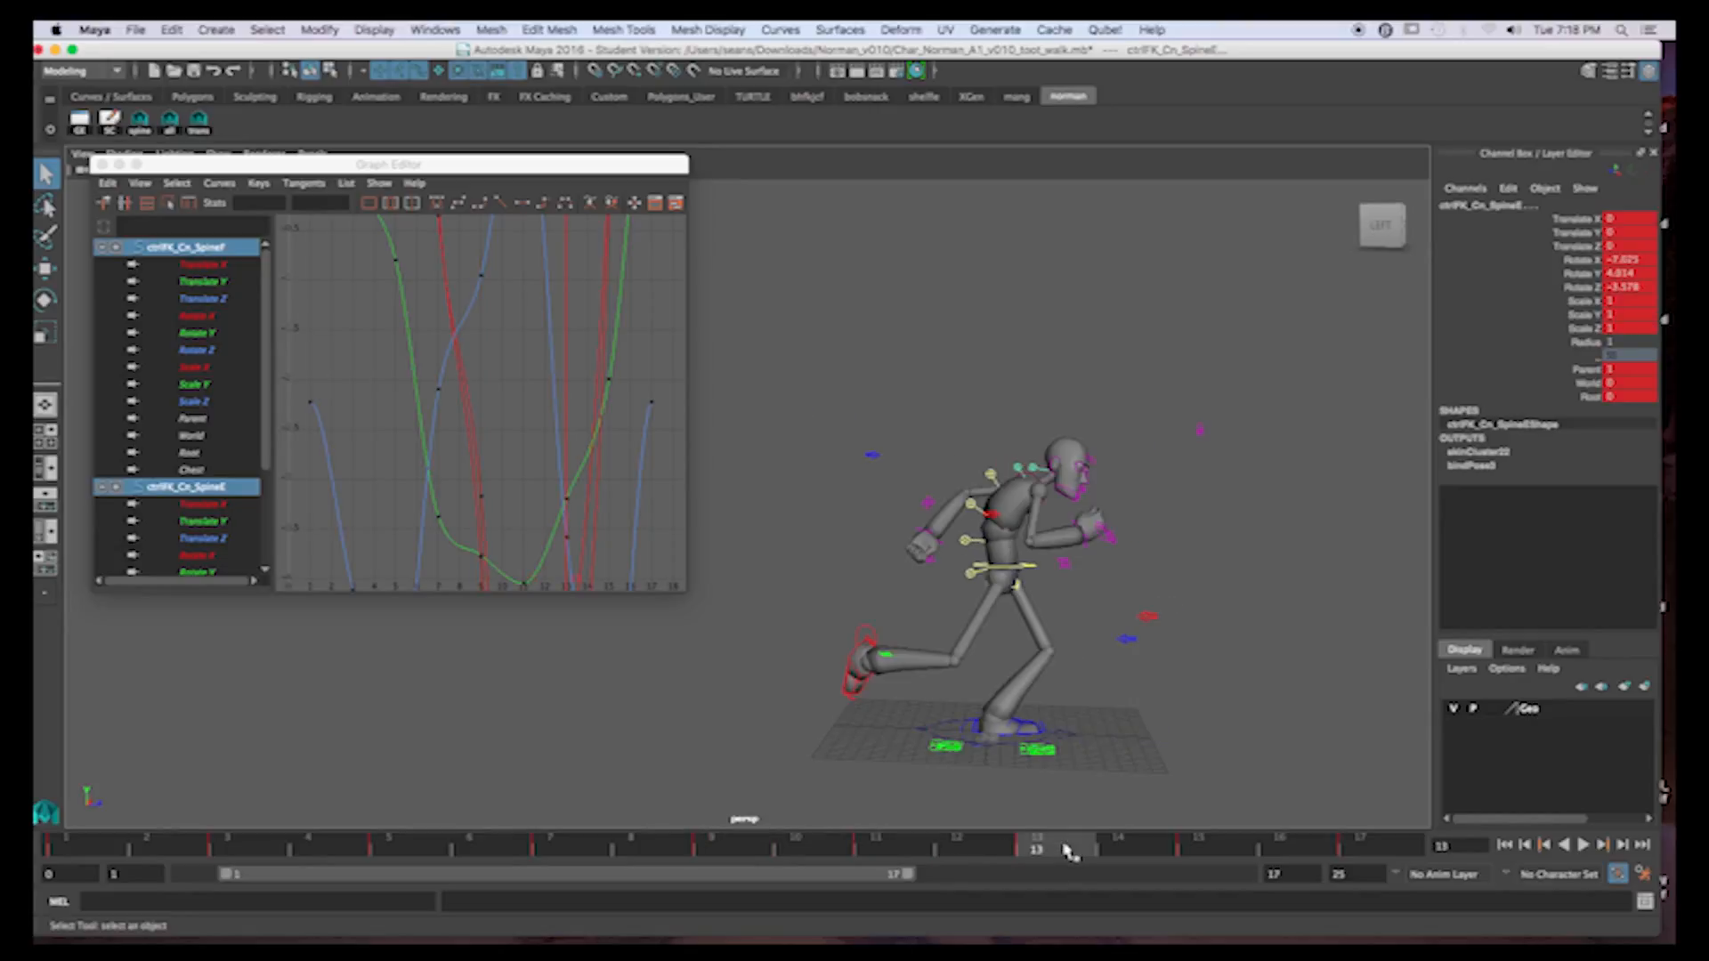
pyautogui.click(1211, 852)
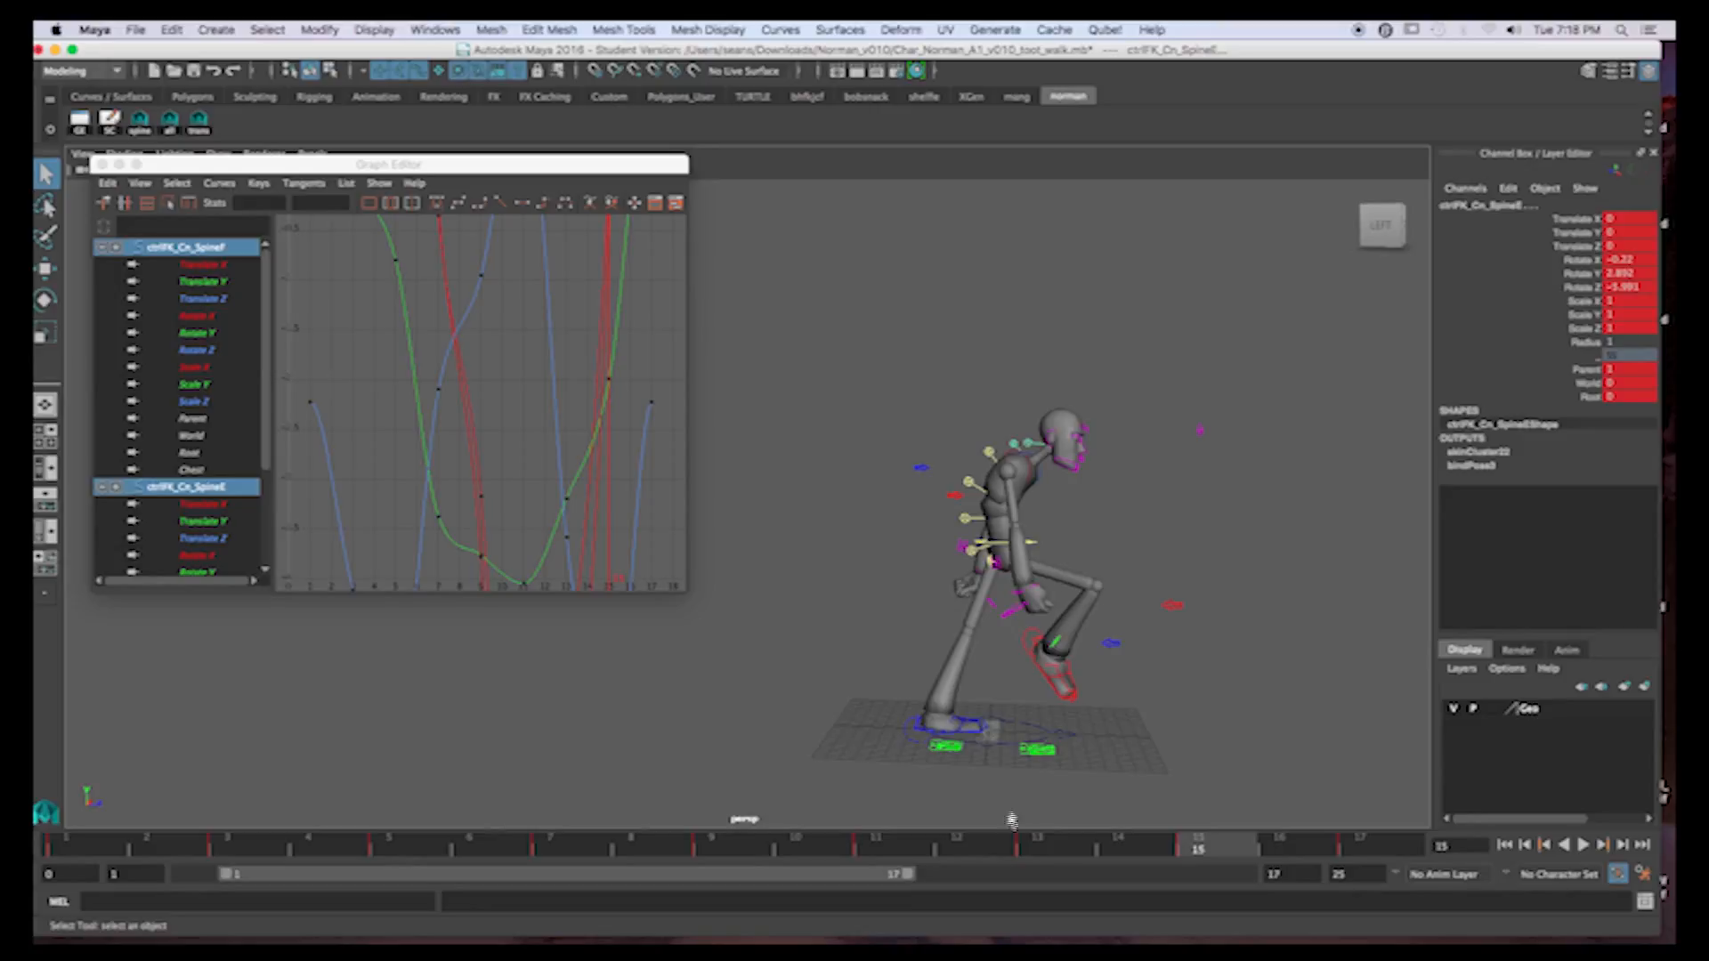
pyautogui.click(881, 850)
pyautogui.click(1038, 850)
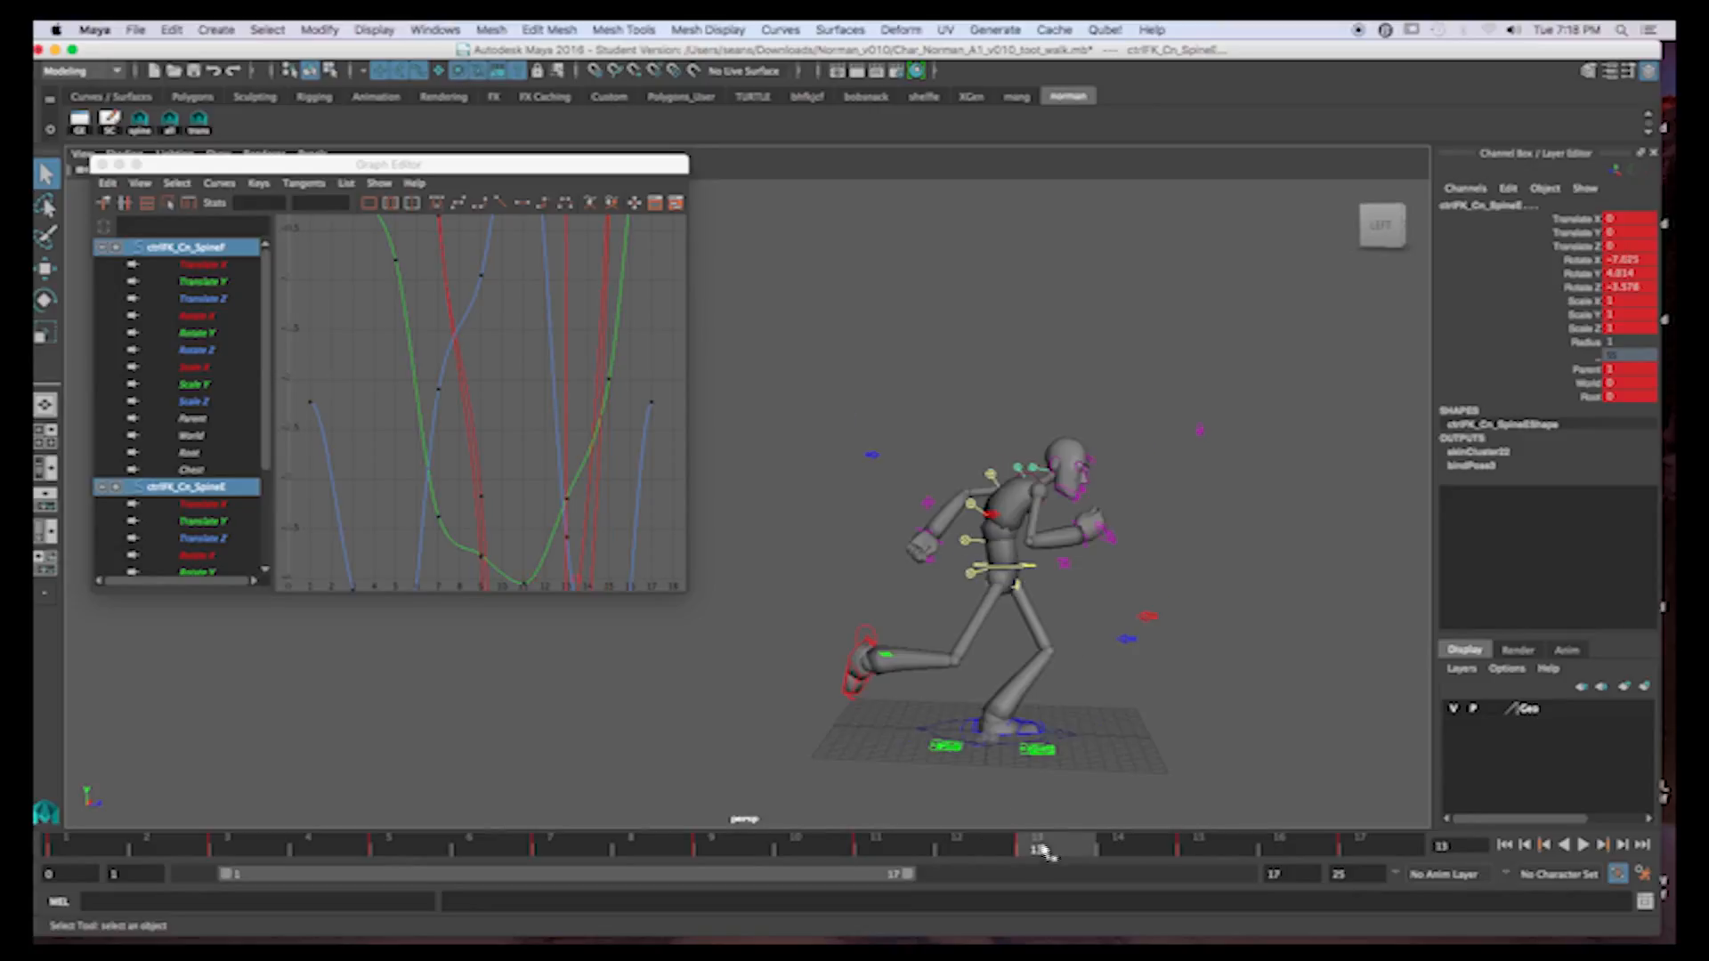
pyautogui.click(1200, 852)
# At frame 15, rotate SpineF forward to a Rotate Z of about -20.724 and SpineE to about -0.172, and key SpineE
pyautogui.click(1043, 465)
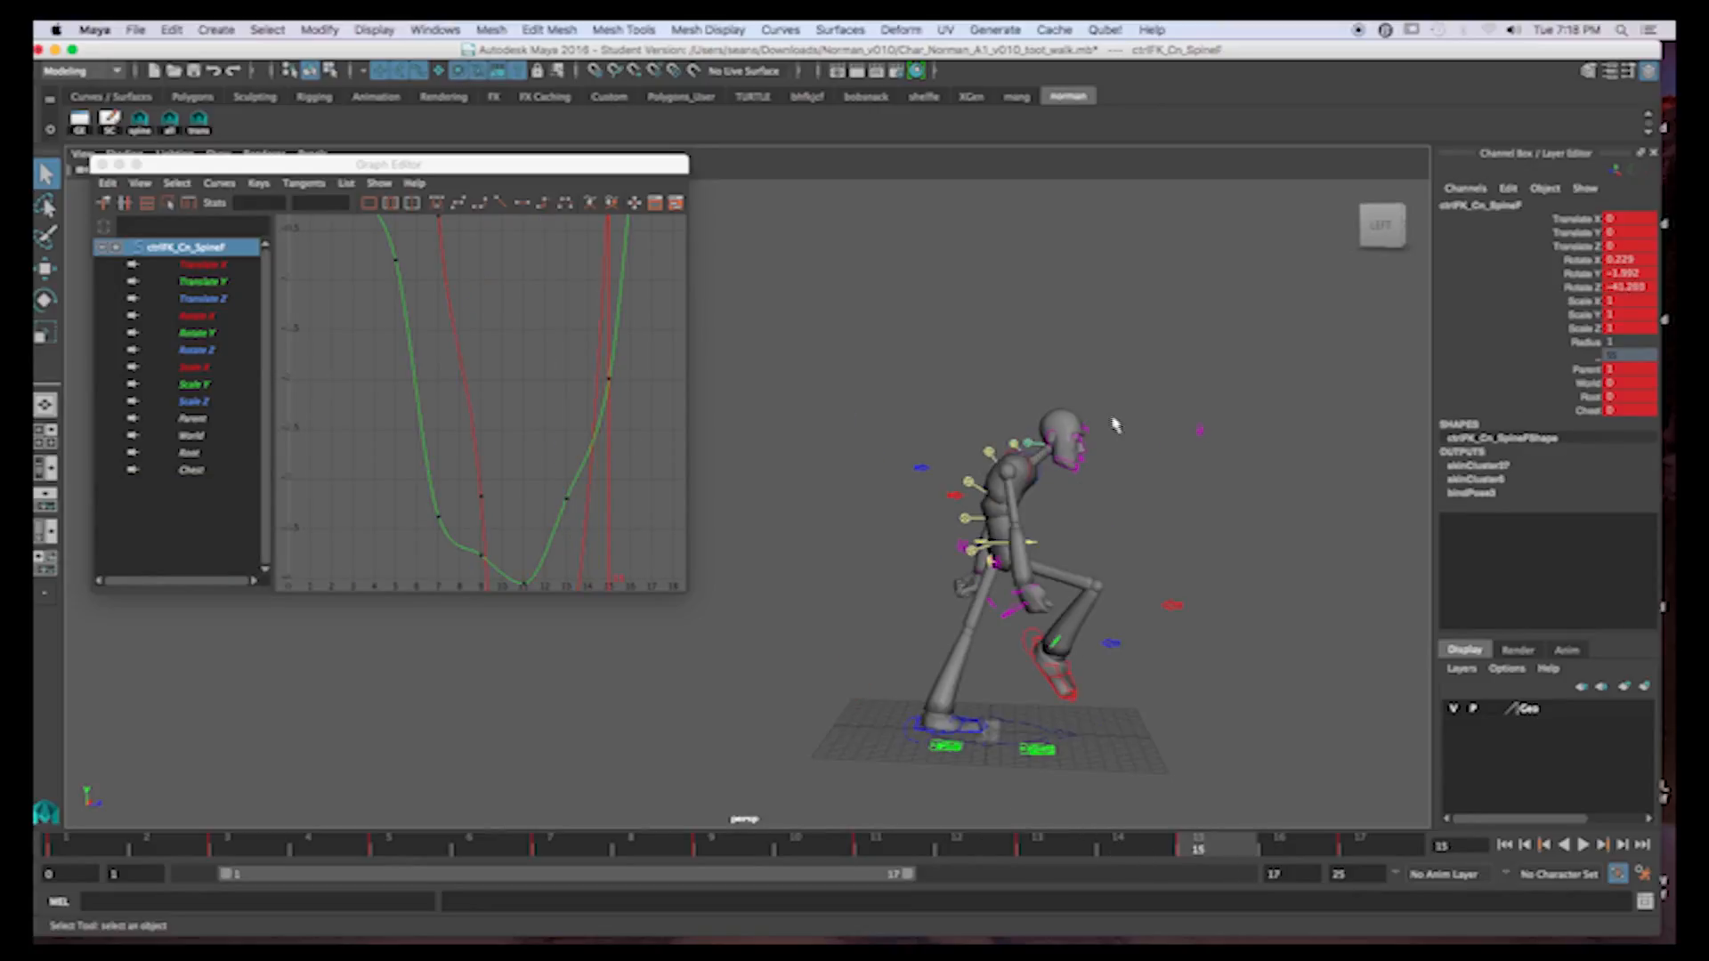
pyautogui.press('e')
pyautogui.moveTo(1130, 425); pyautogui.dragTo(1034, 380)
pyautogui.click(984, 320)
pyautogui.click(1022, 443)
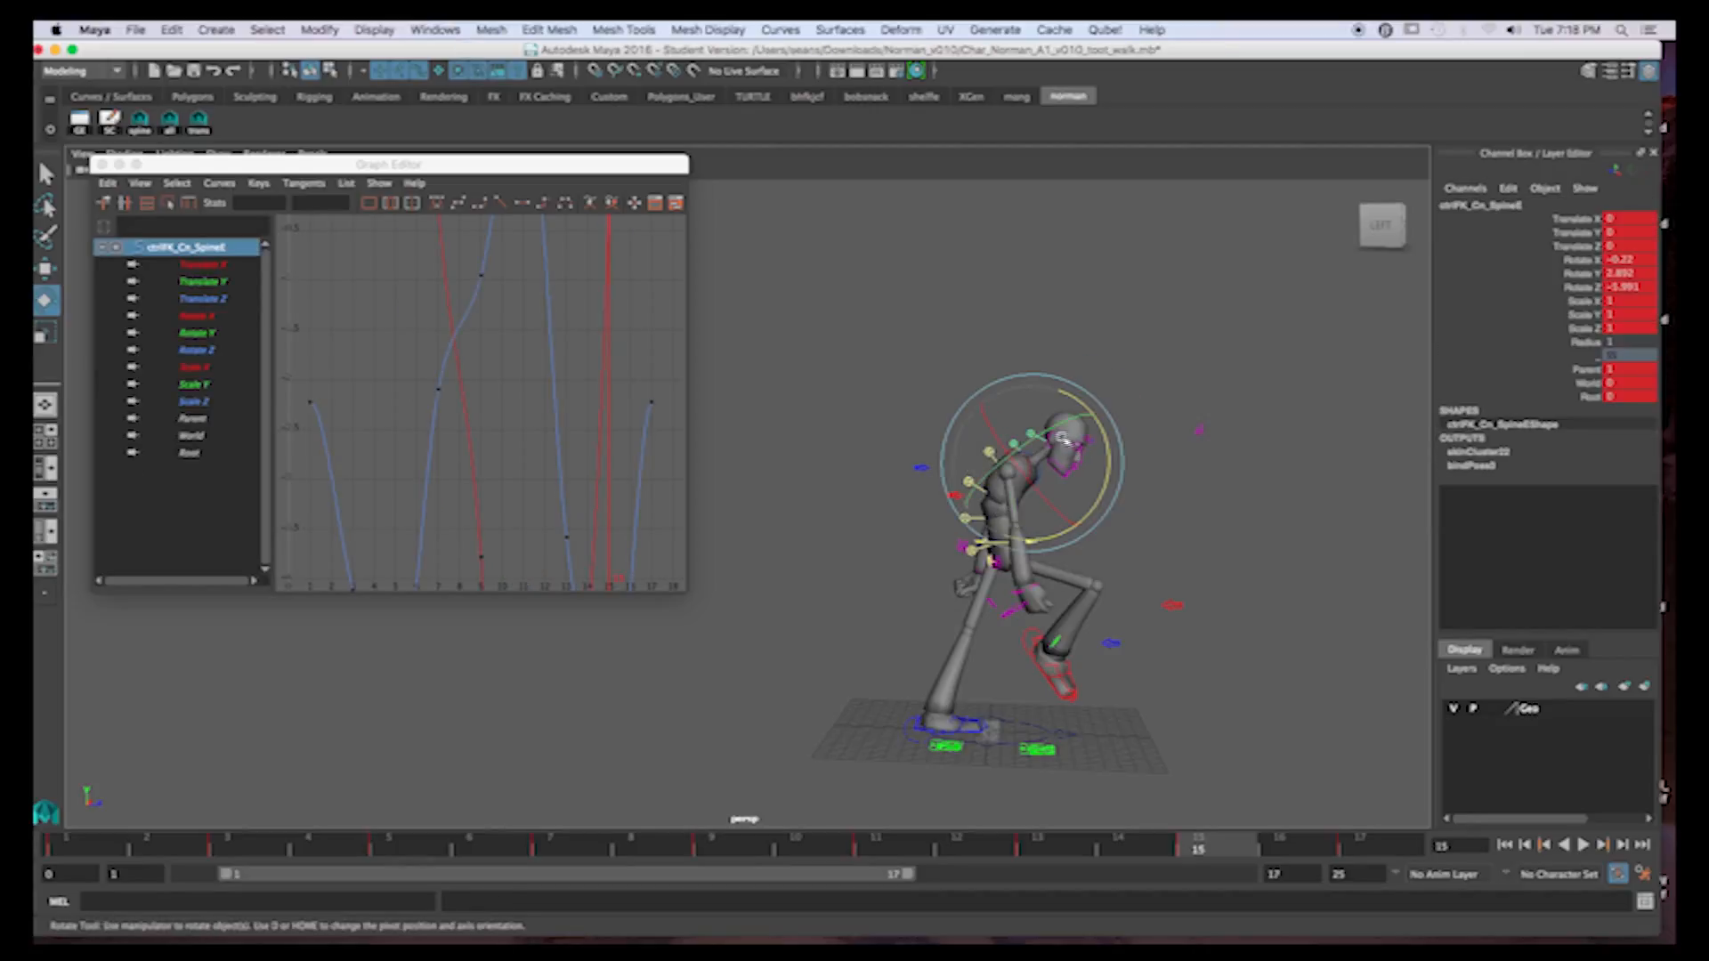
pyautogui.moveTo(1091, 426); pyautogui.dragTo(1102, 437)
pyautogui.press('s')
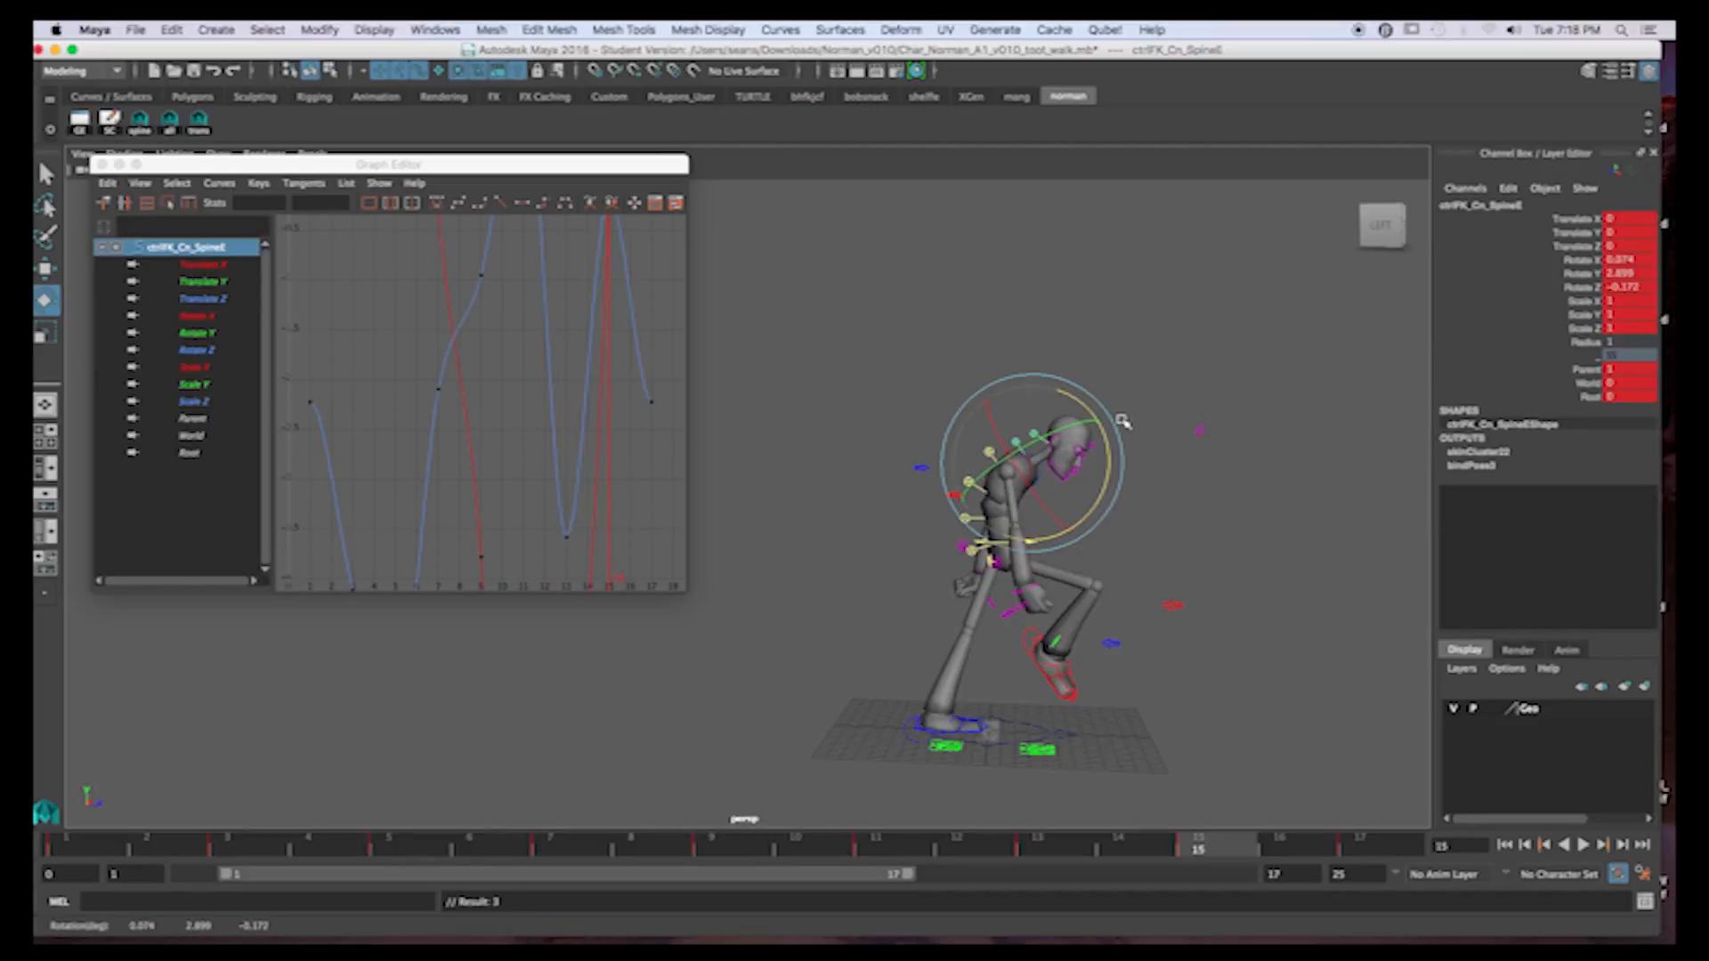
# Select SpineE and SpineF together, compare their poses at frames 15, 17 and 1, and play the walk cycle
pyautogui.press('q')
pyautogui.keyDown('shift'); pyautogui.click(1033, 438); pyautogui.keyUp('shift')
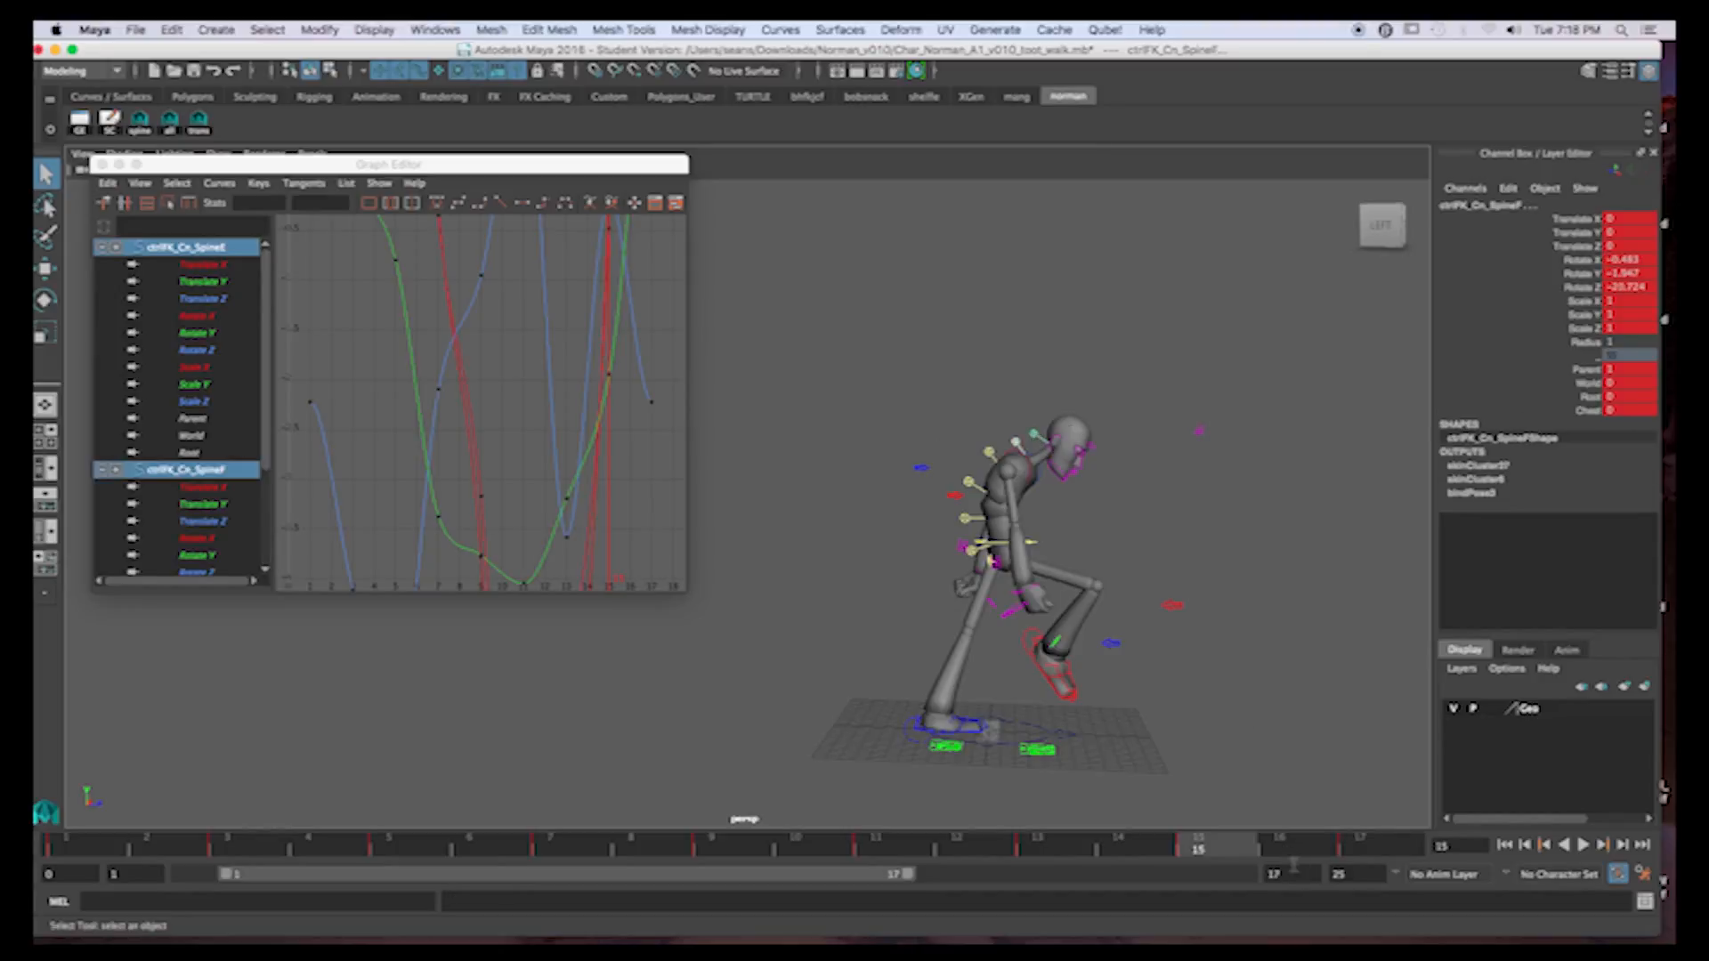
pyautogui.click(1362, 846)
pyautogui.click(1202, 848)
pyautogui.click(1362, 845)
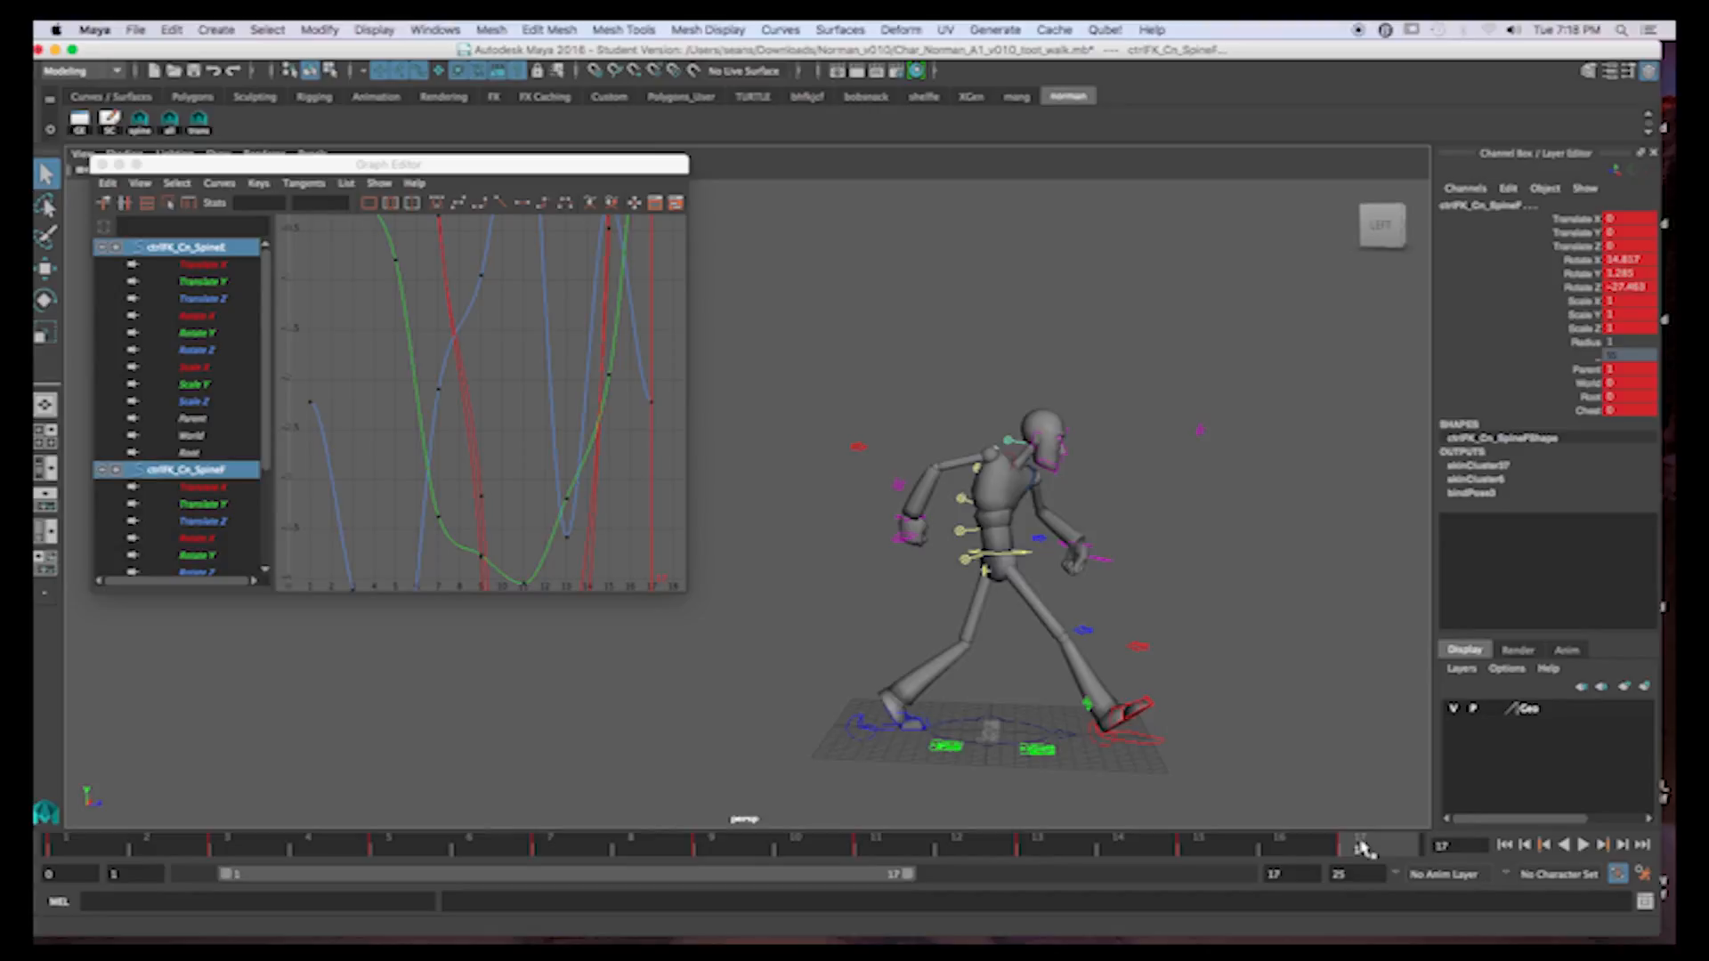
pyautogui.click(1206, 847)
pyautogui.moveTo(1222, 855); pyautogui.dragTo(1362, 848)
pyautogui.click(79, 846)
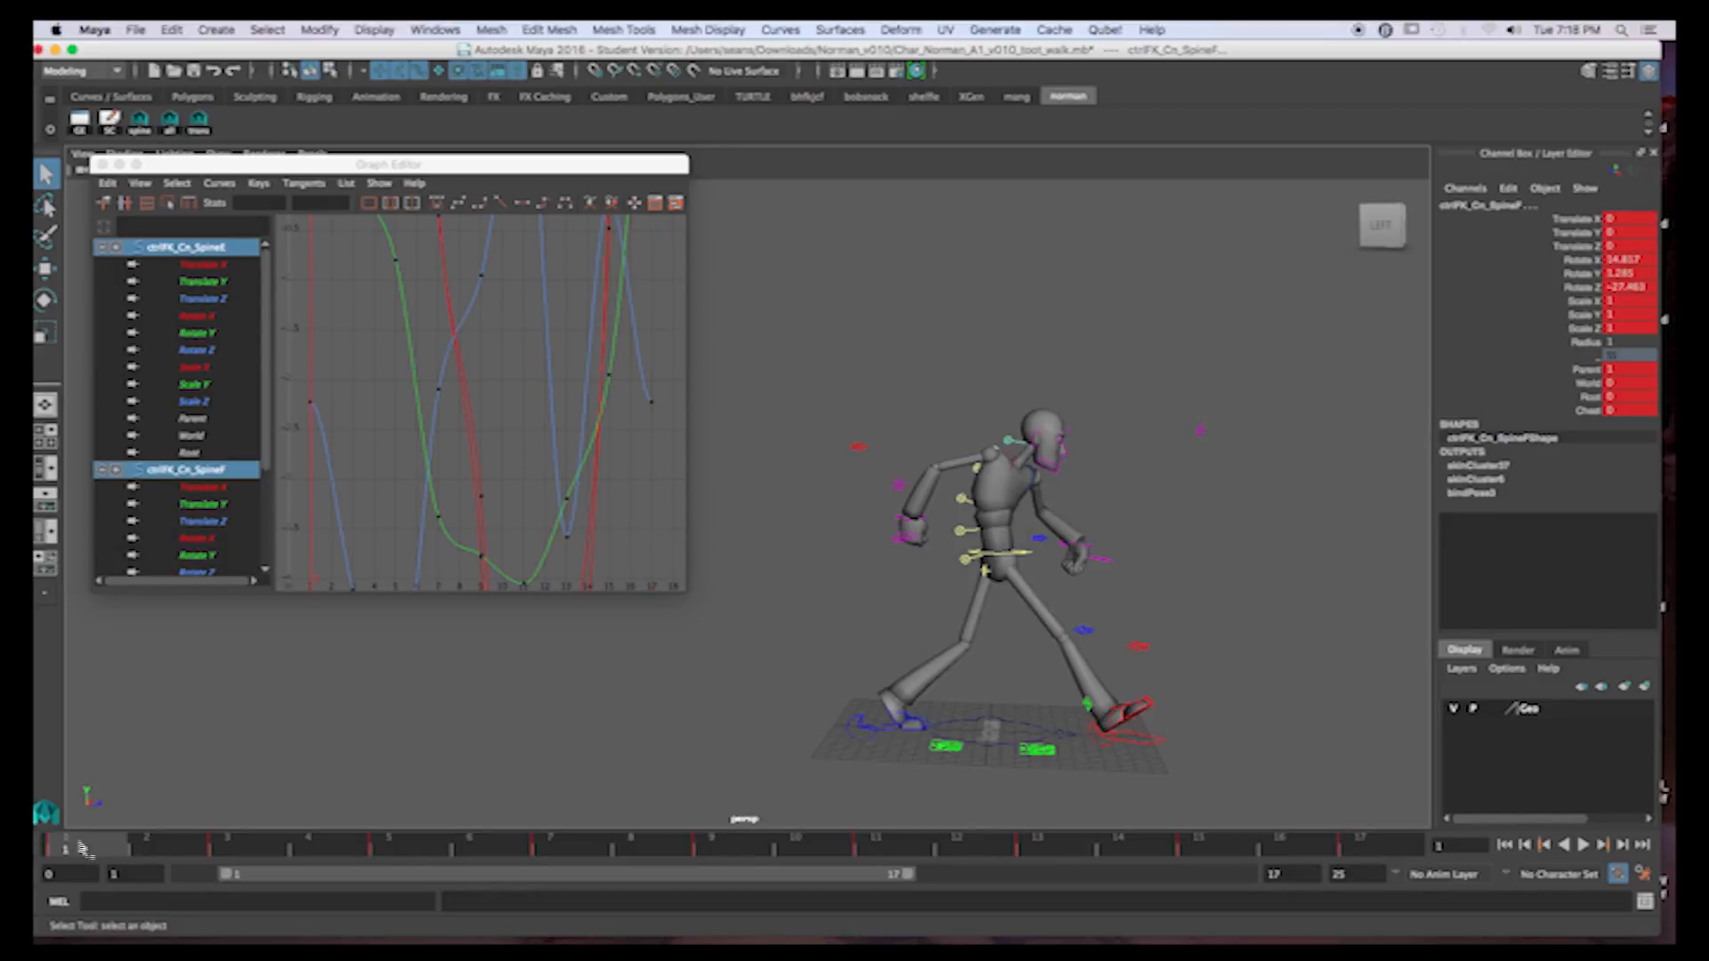
pyautogui.hotkey('alt', 'v')
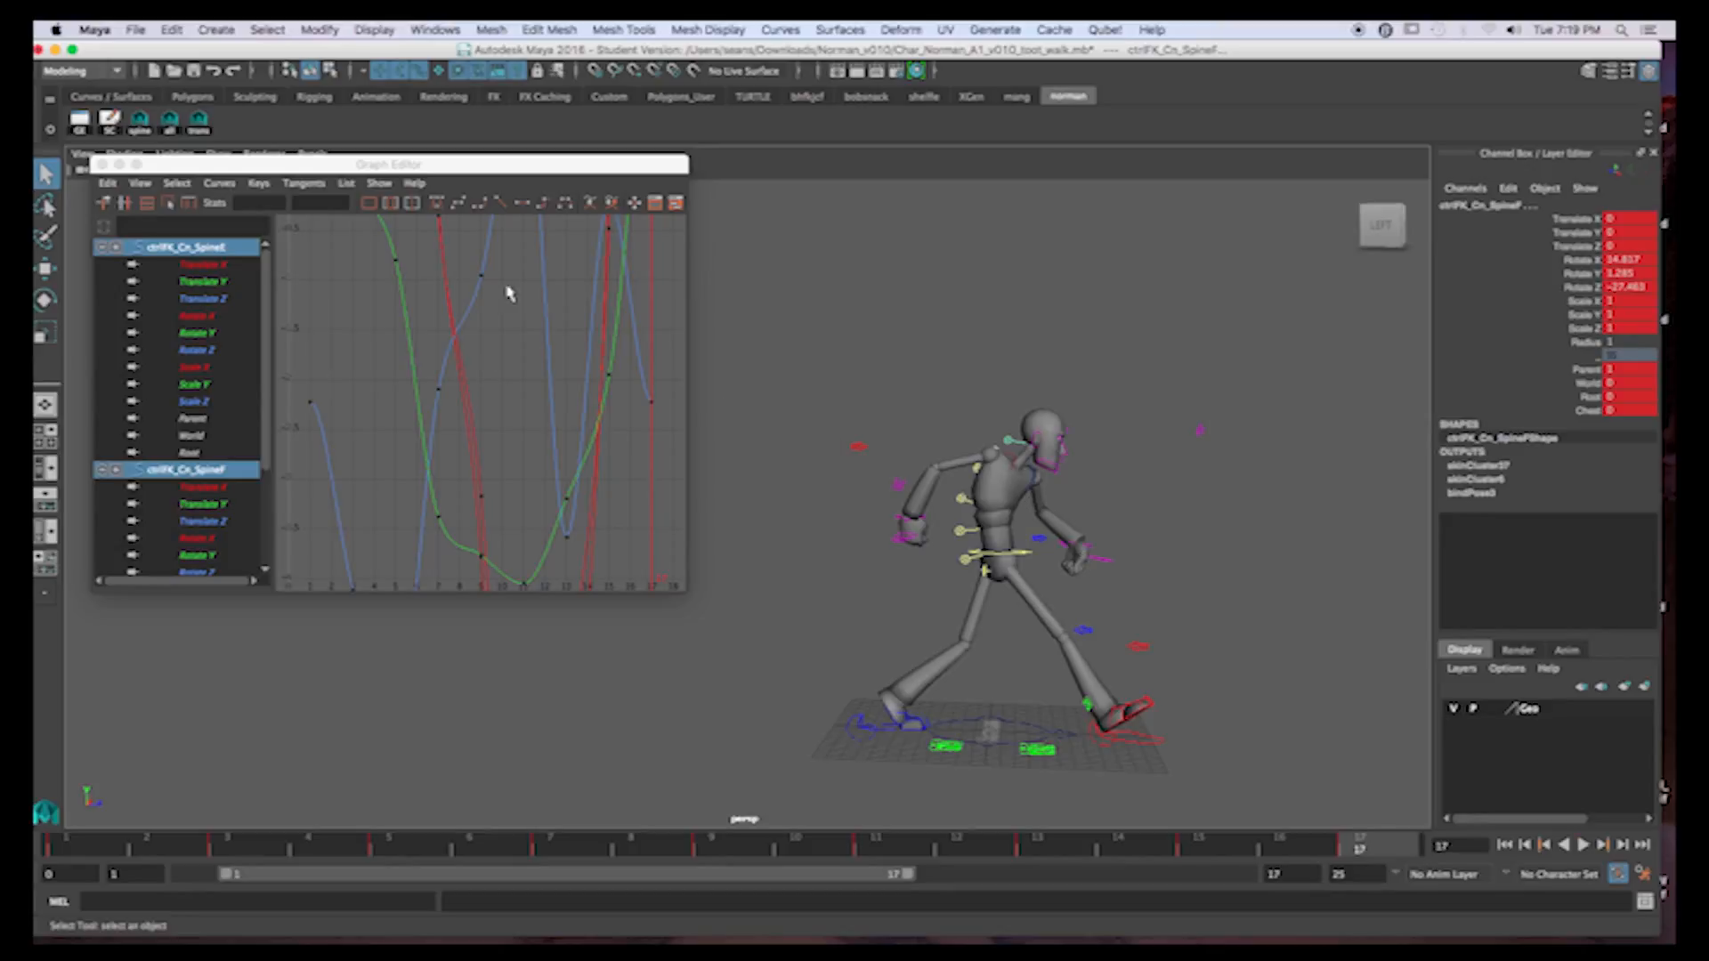
# Delete the static channels from SpineE and SpineF, and frame SpineE's Rotate Y curve in the Graph Editor
pyautogui.click(109, 120)
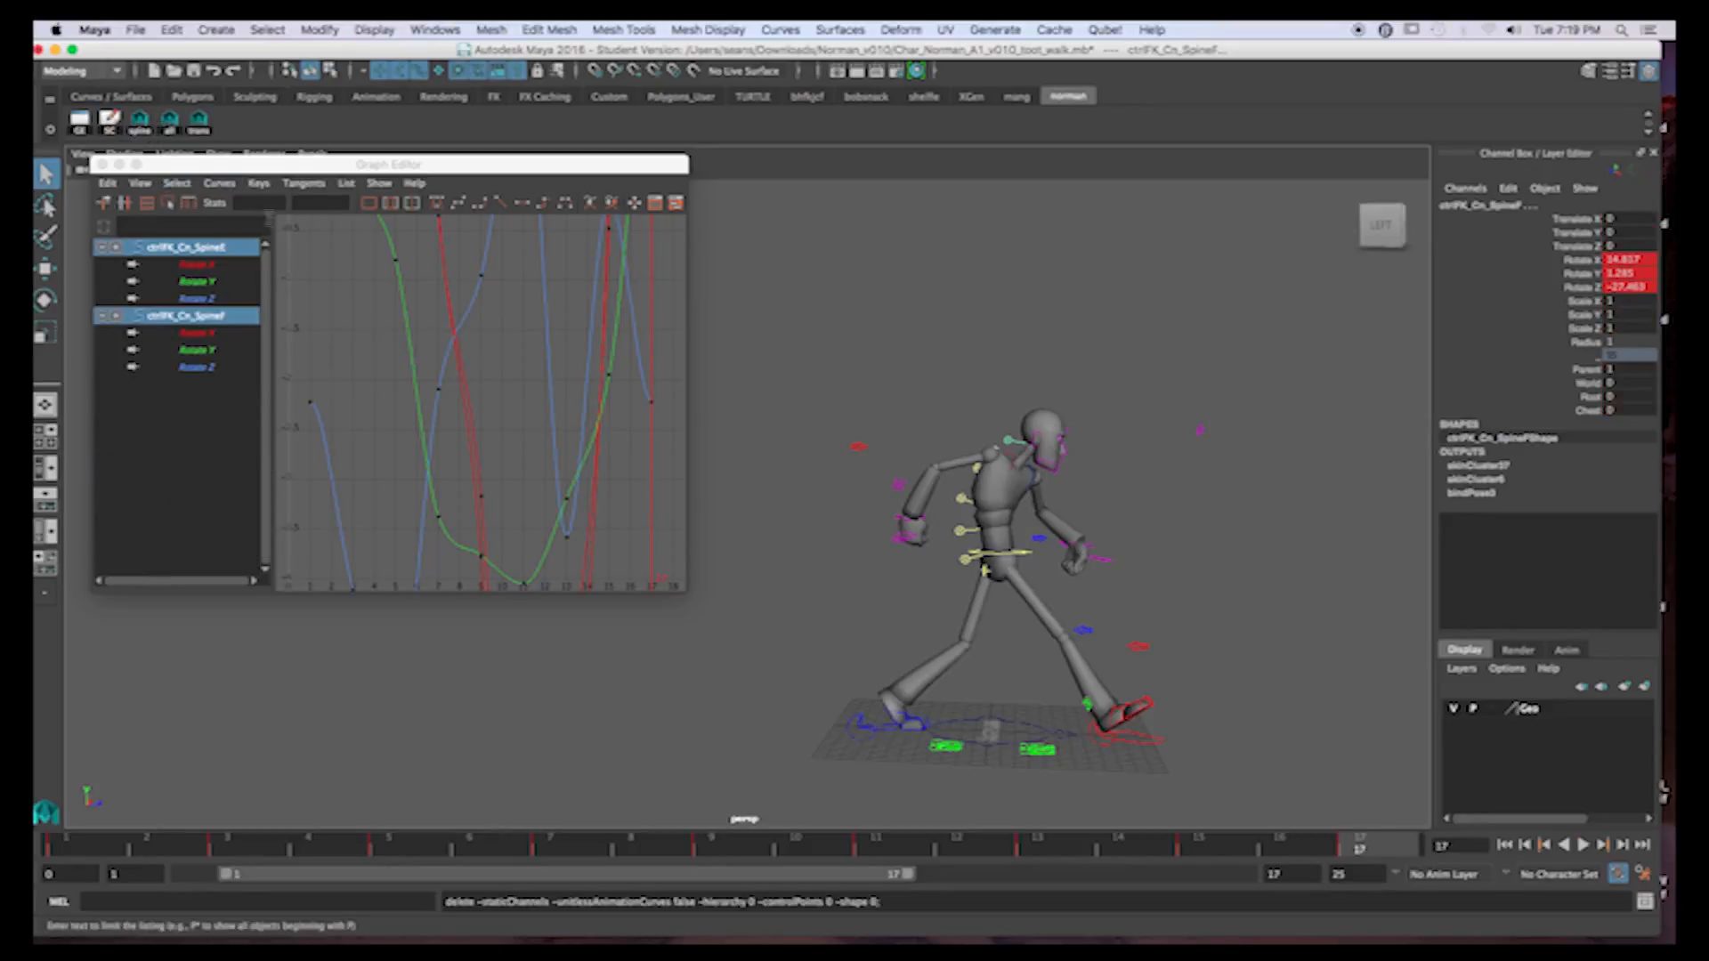
pyautogui.click(197, 282)
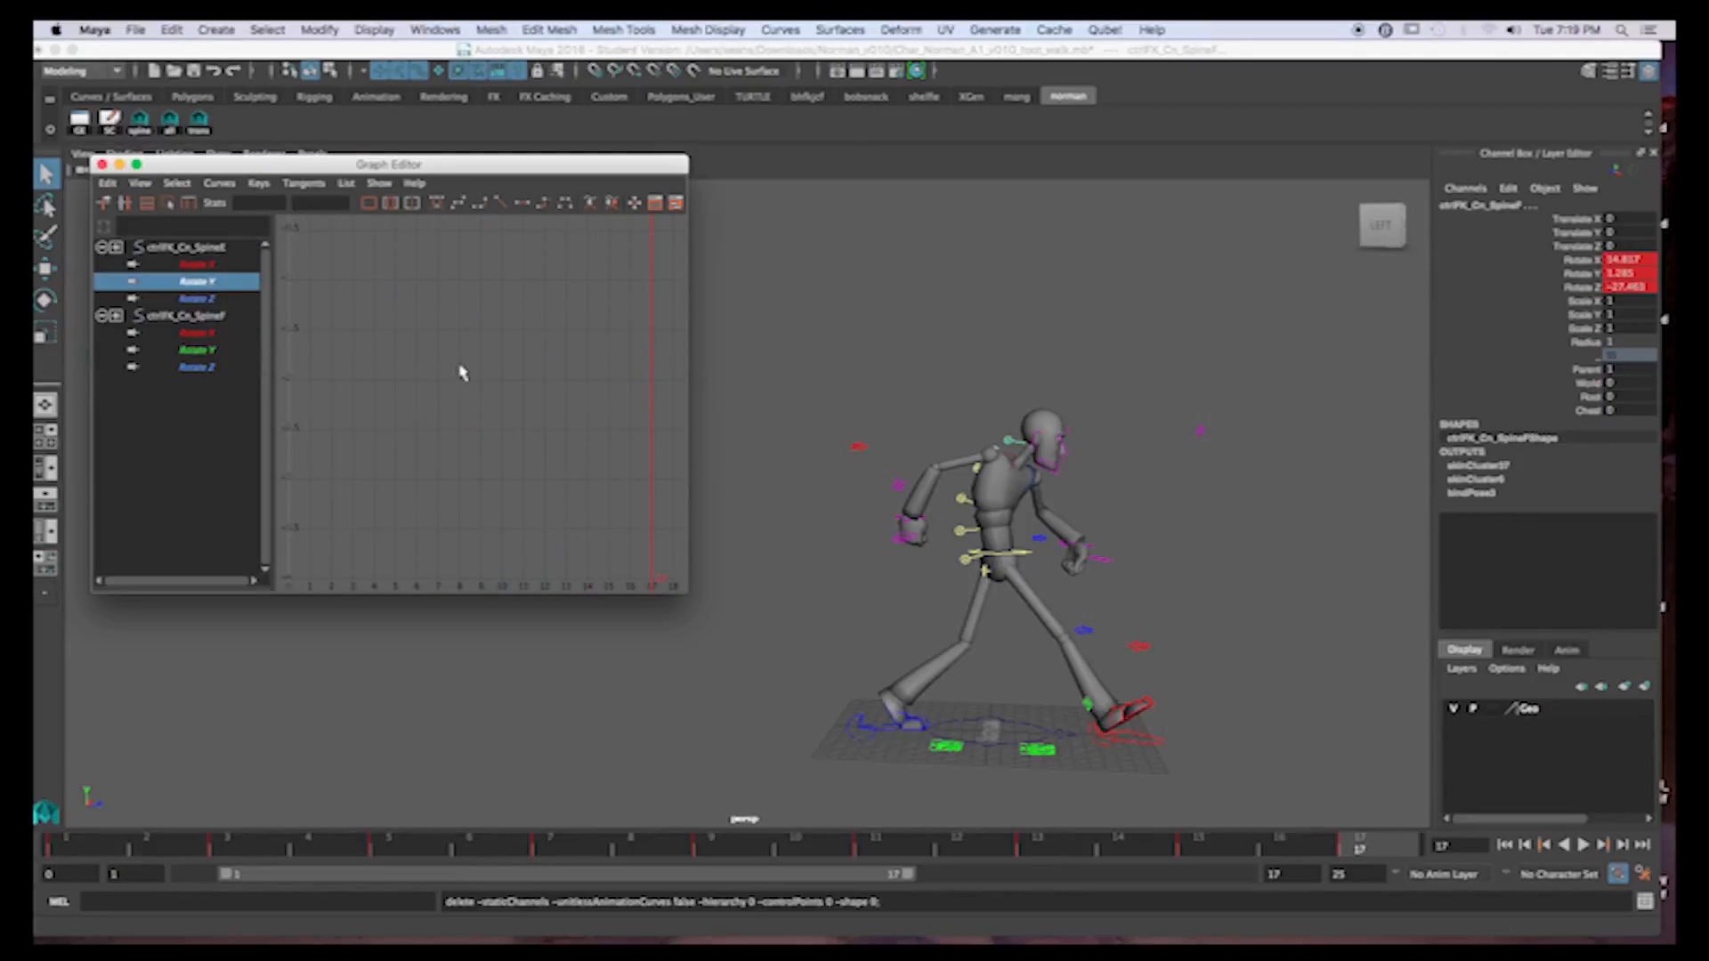
pyautogui.press('f')
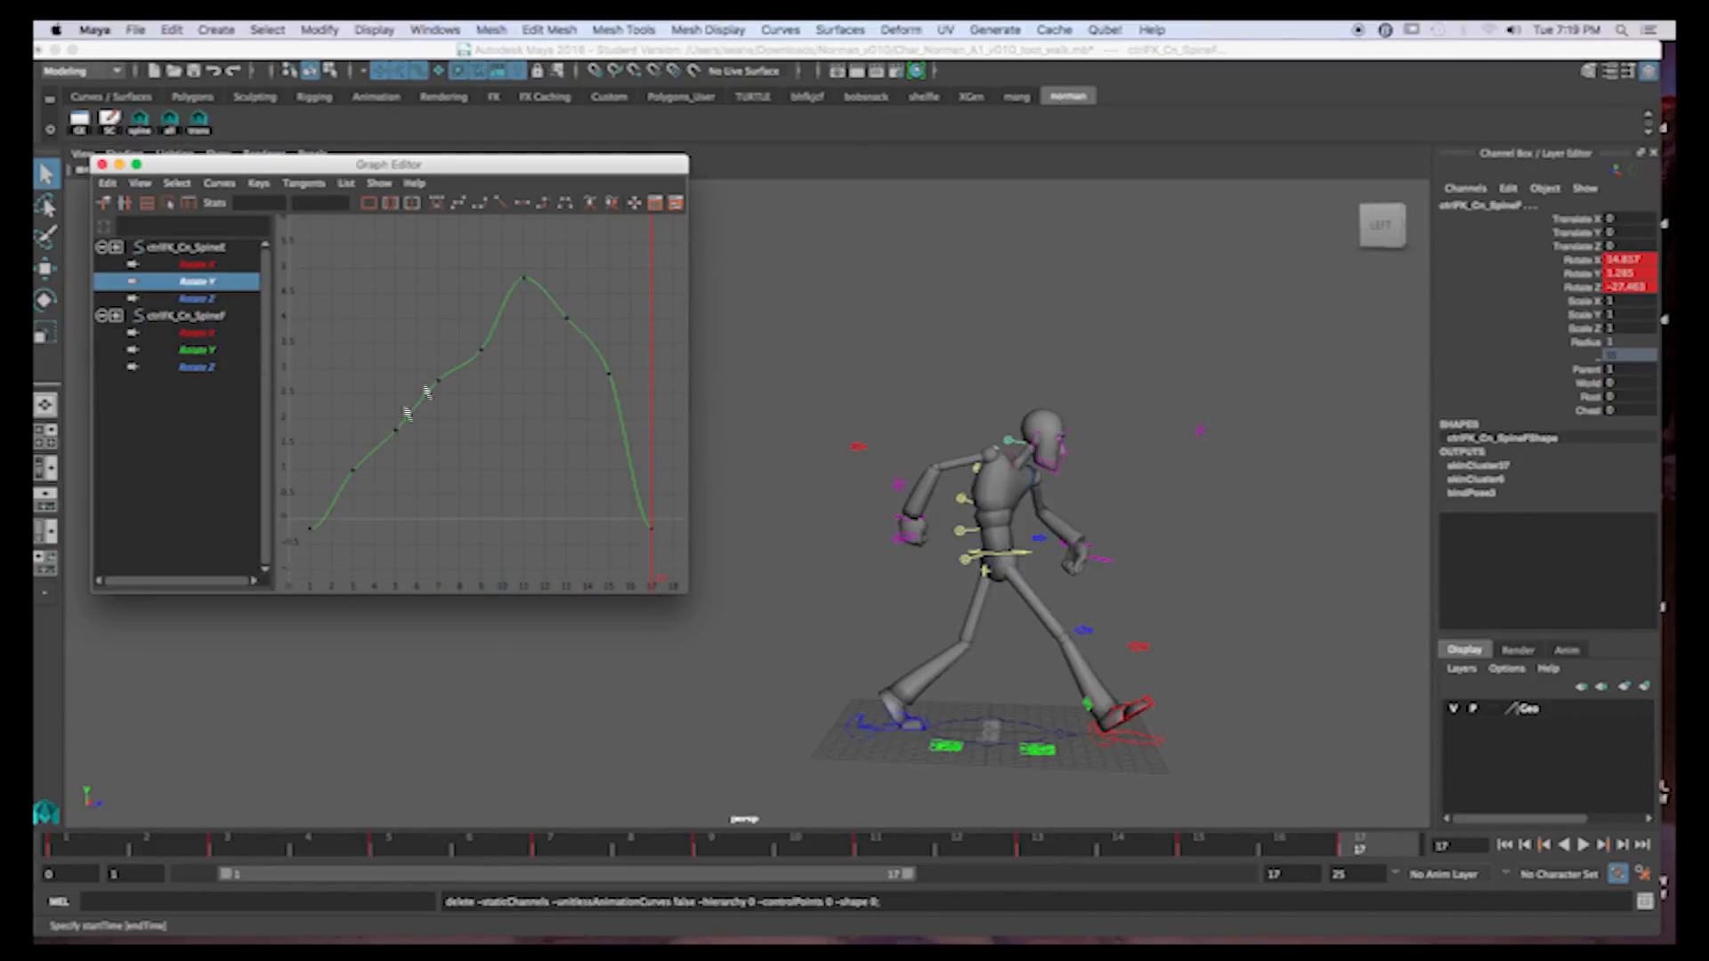
pyautogui.moveTo(506, 165); pyautogui.dragTo(557, 153)
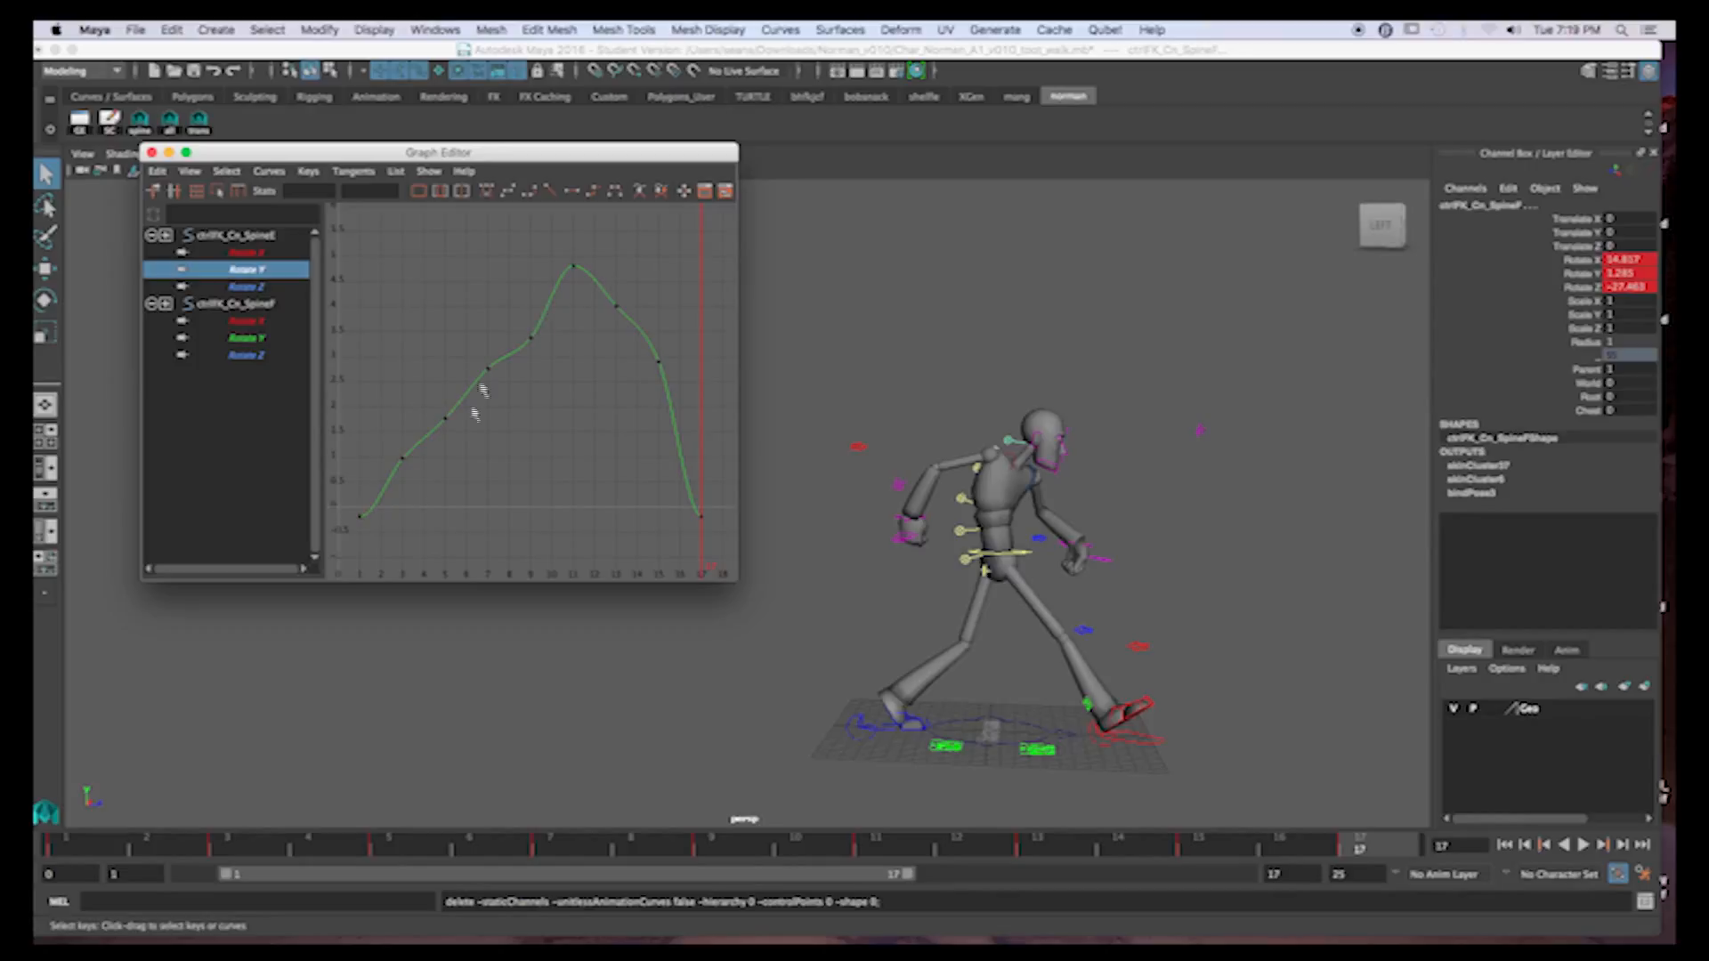
# Lower the frame 3 key on SpineE's Rotate Y curve to about 0.286 and check the pose at frame 5
pyautogui.moveTo(392, 422); pyautogui.dragTo(430, 495)
pyautogui.moveTo(89, 843); pyautogui.dragTo(232, 850)
pyautogui.scroll(-4, 461, 470)
pyautogui.click(461, 479)
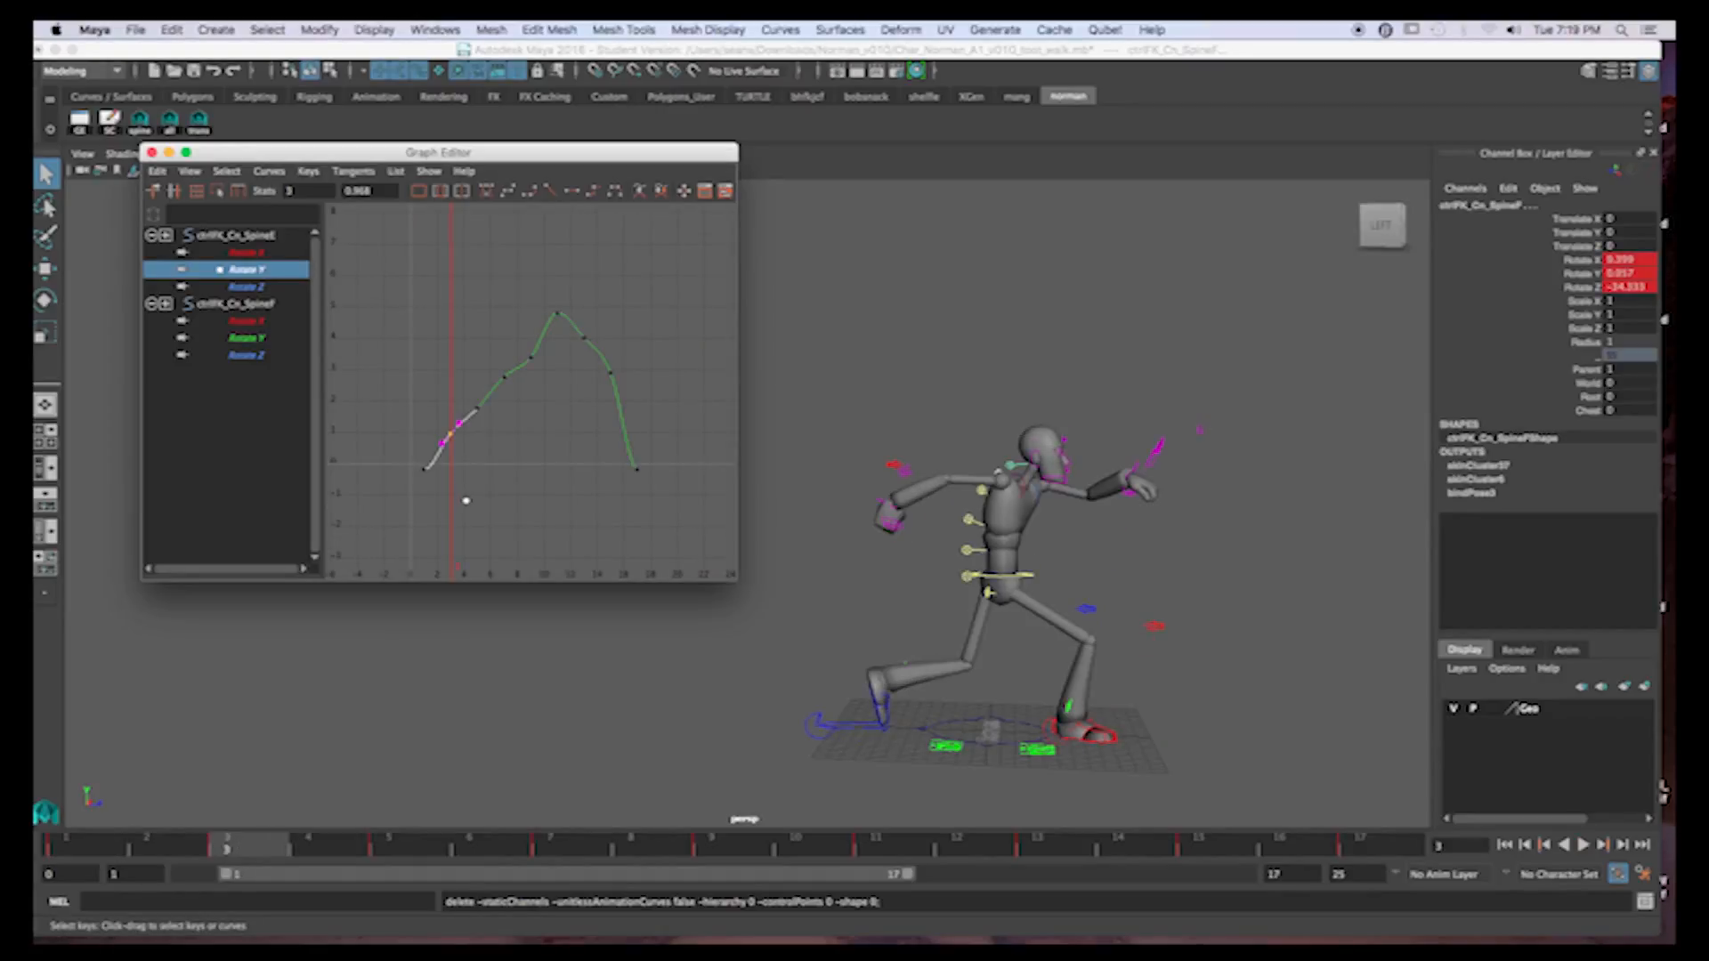
pyautogui.press('w')
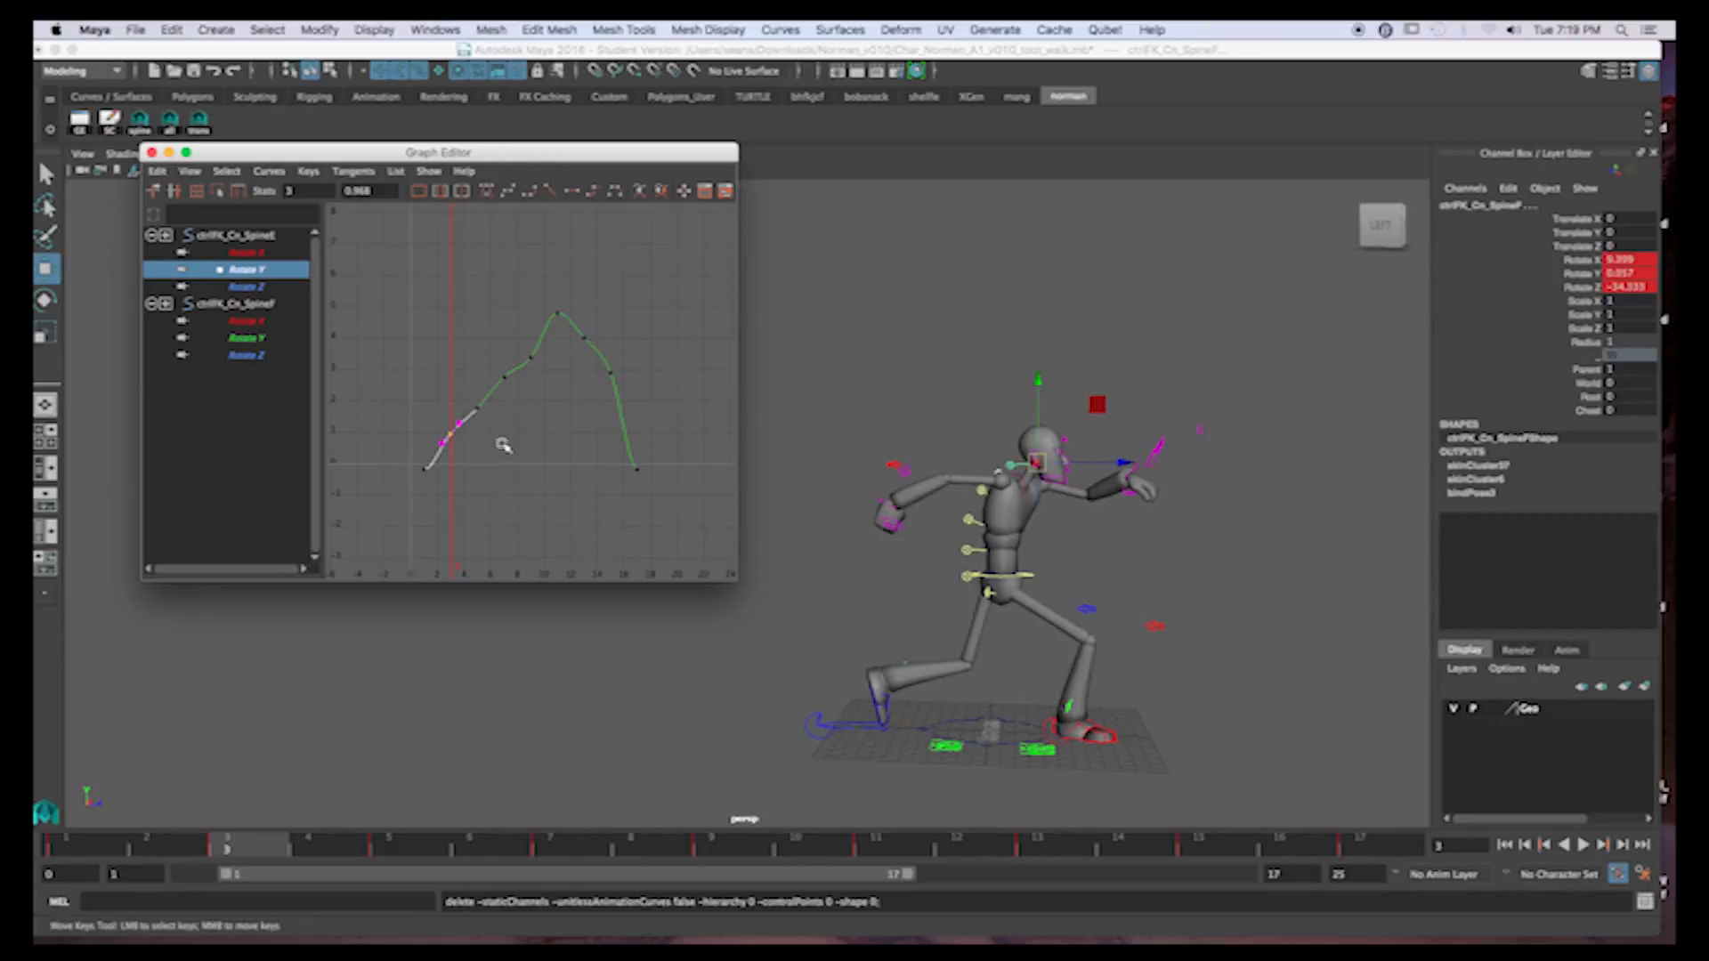
pyautogui.moveTo(499, 442); pyautogui.dragTo(512, 467, button='middle')
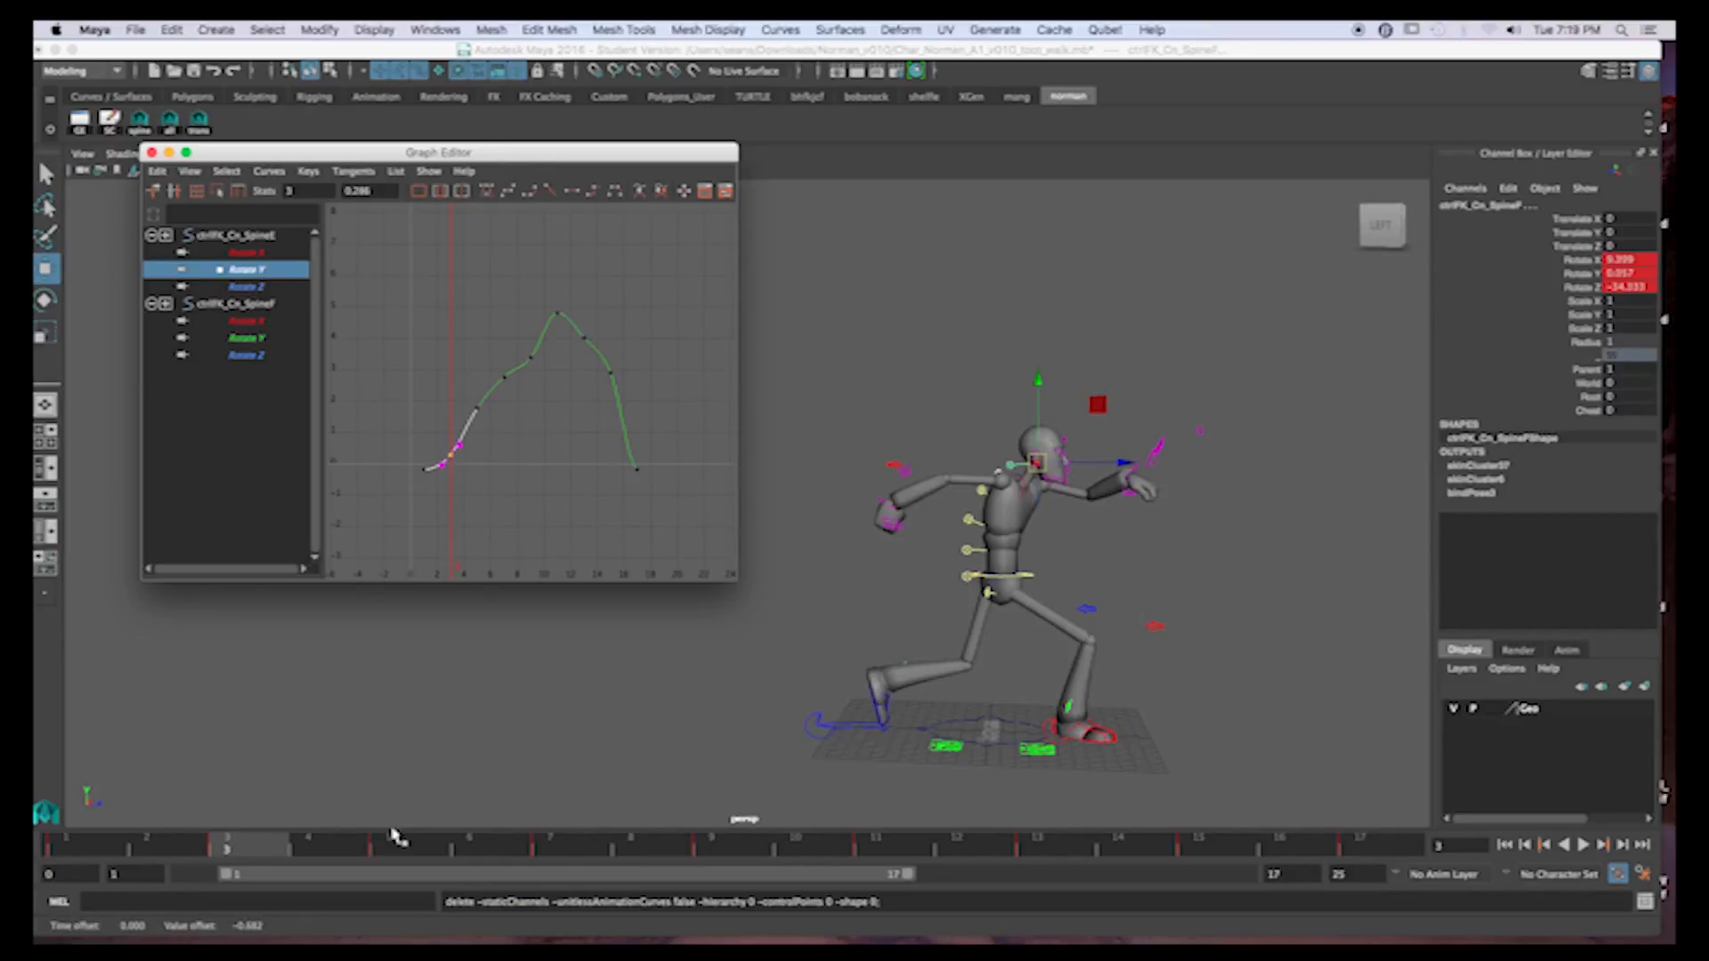
pyautogui.click(390, 844)
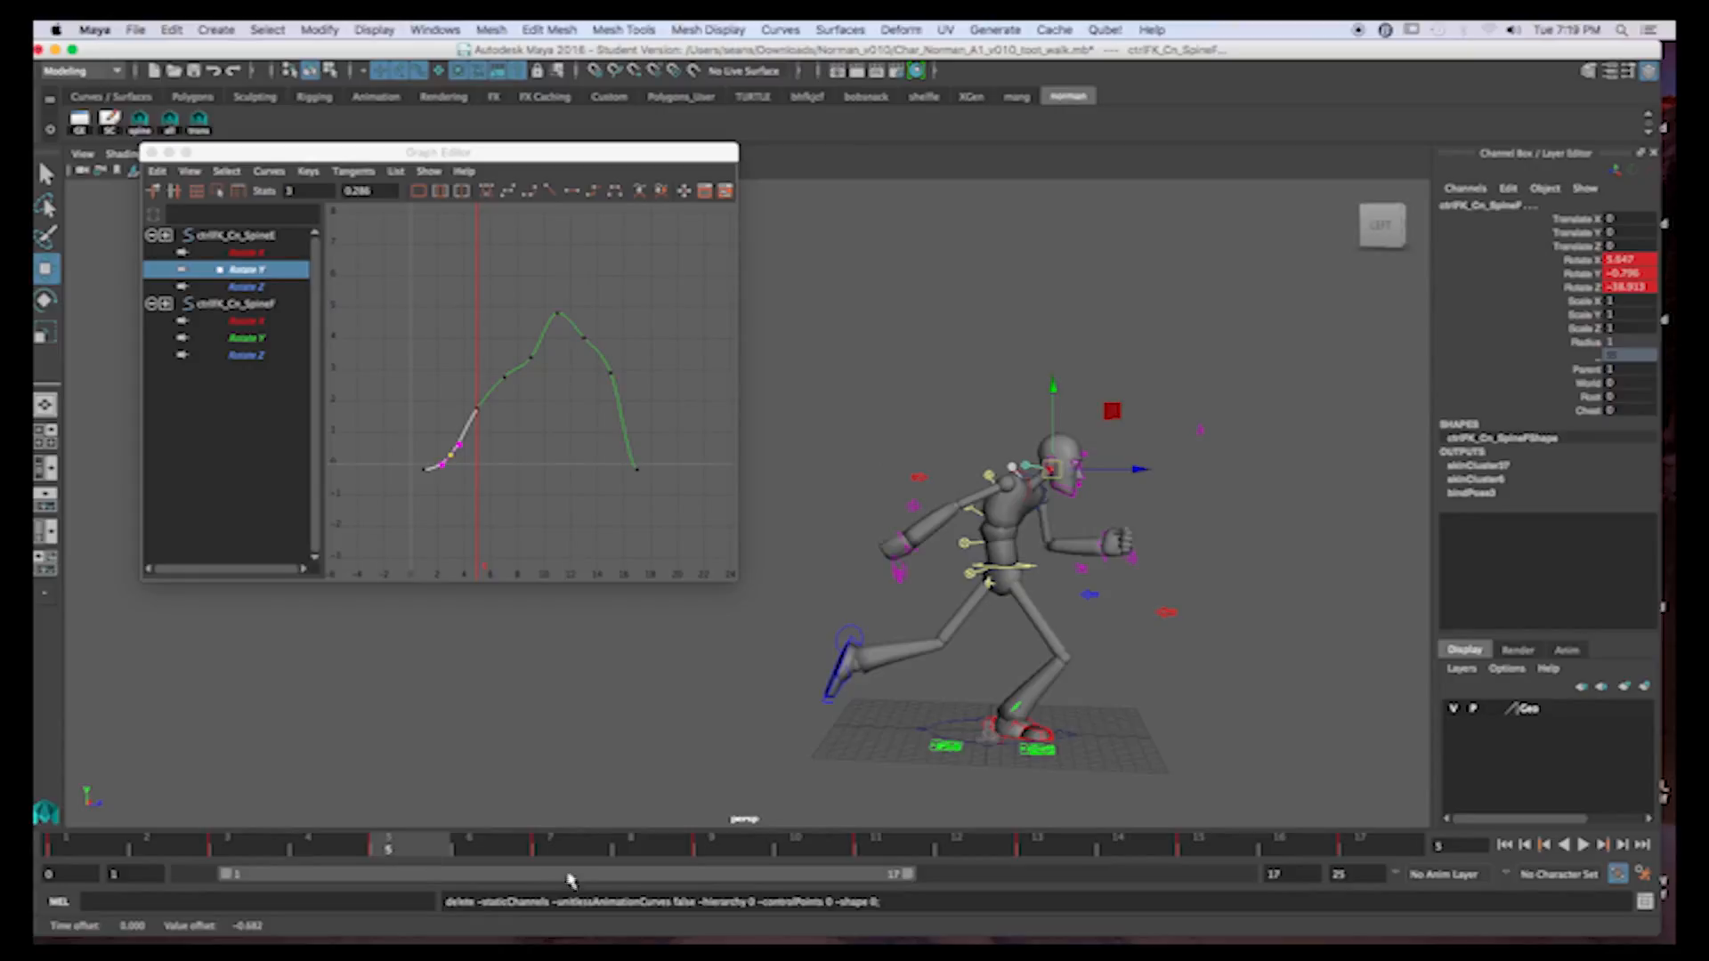
# Check the pose at frame 7, and raise the frame 9 key on SpineE's Rotate Y curve to about 4.051
pyautogui.click(570, 852)
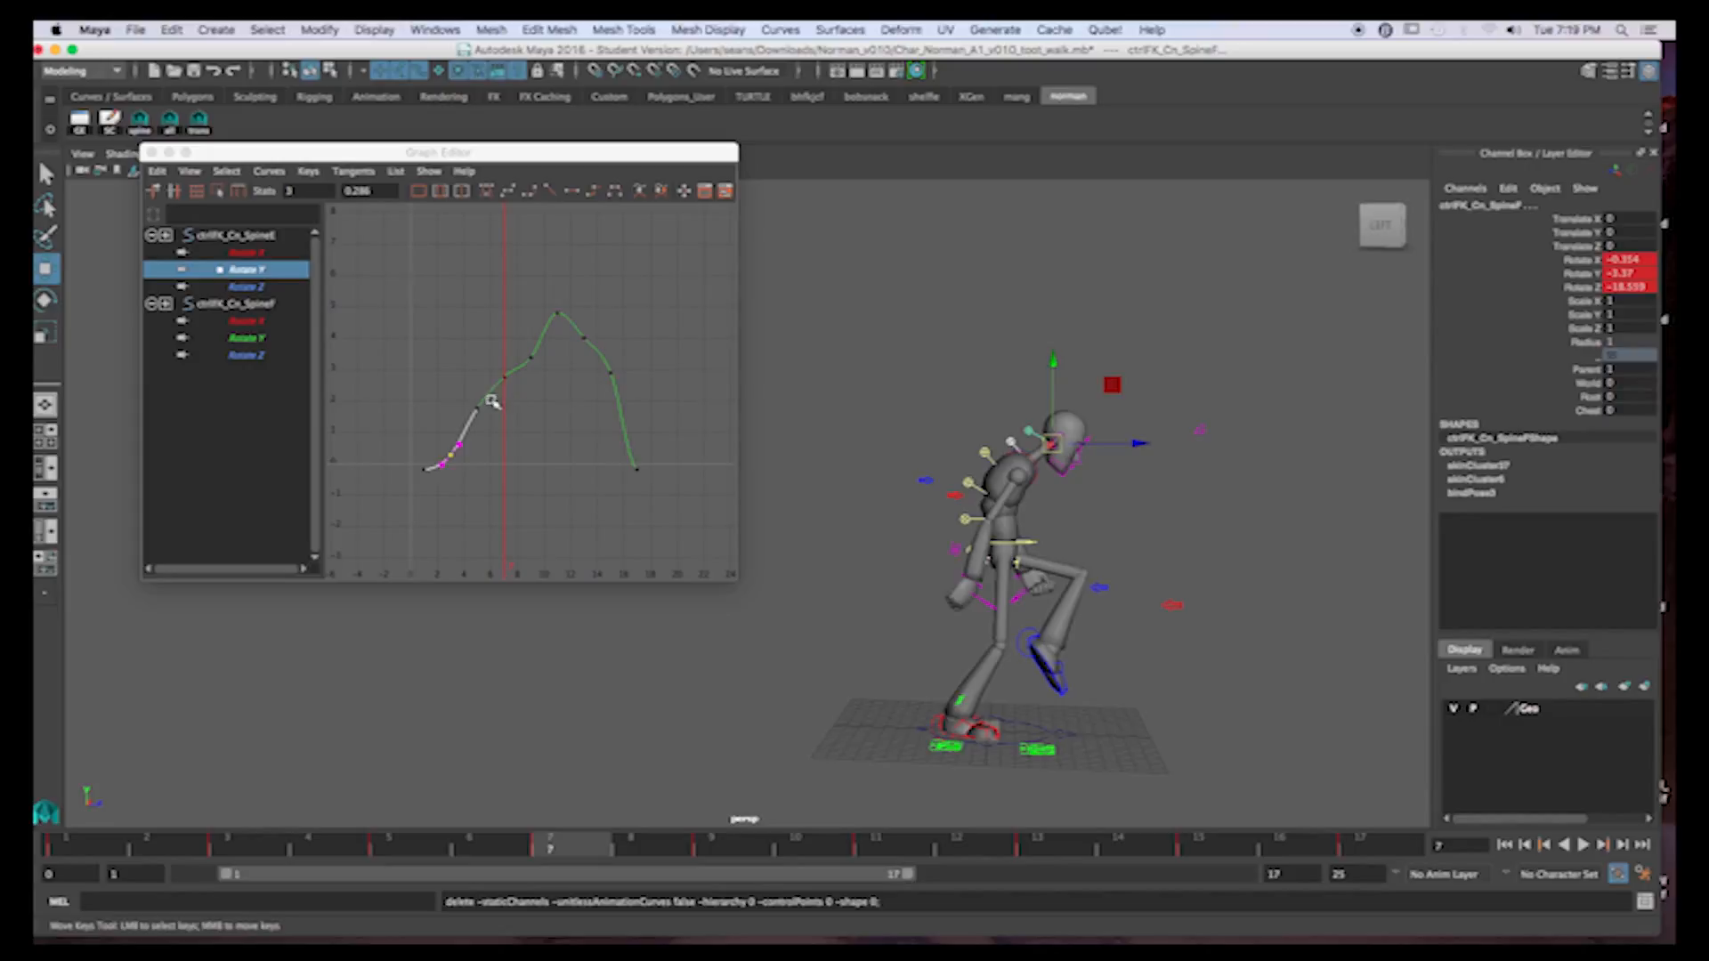
pyautogui.click(726, 850)
pyautogui.moveTo(516, 336); pyautogui.dragTo(568, 390)
pyautogui.moveTo(570, 396)
pyautogui.keyDown('shift'); pyautogui.mouseDown(button='middle')
pyautogui.moveTo(564, 347)
pyautogui.moveTo(564, 379)
pyautogui.mouseUp(button='middle'); pyautogui.keyUp('shift')
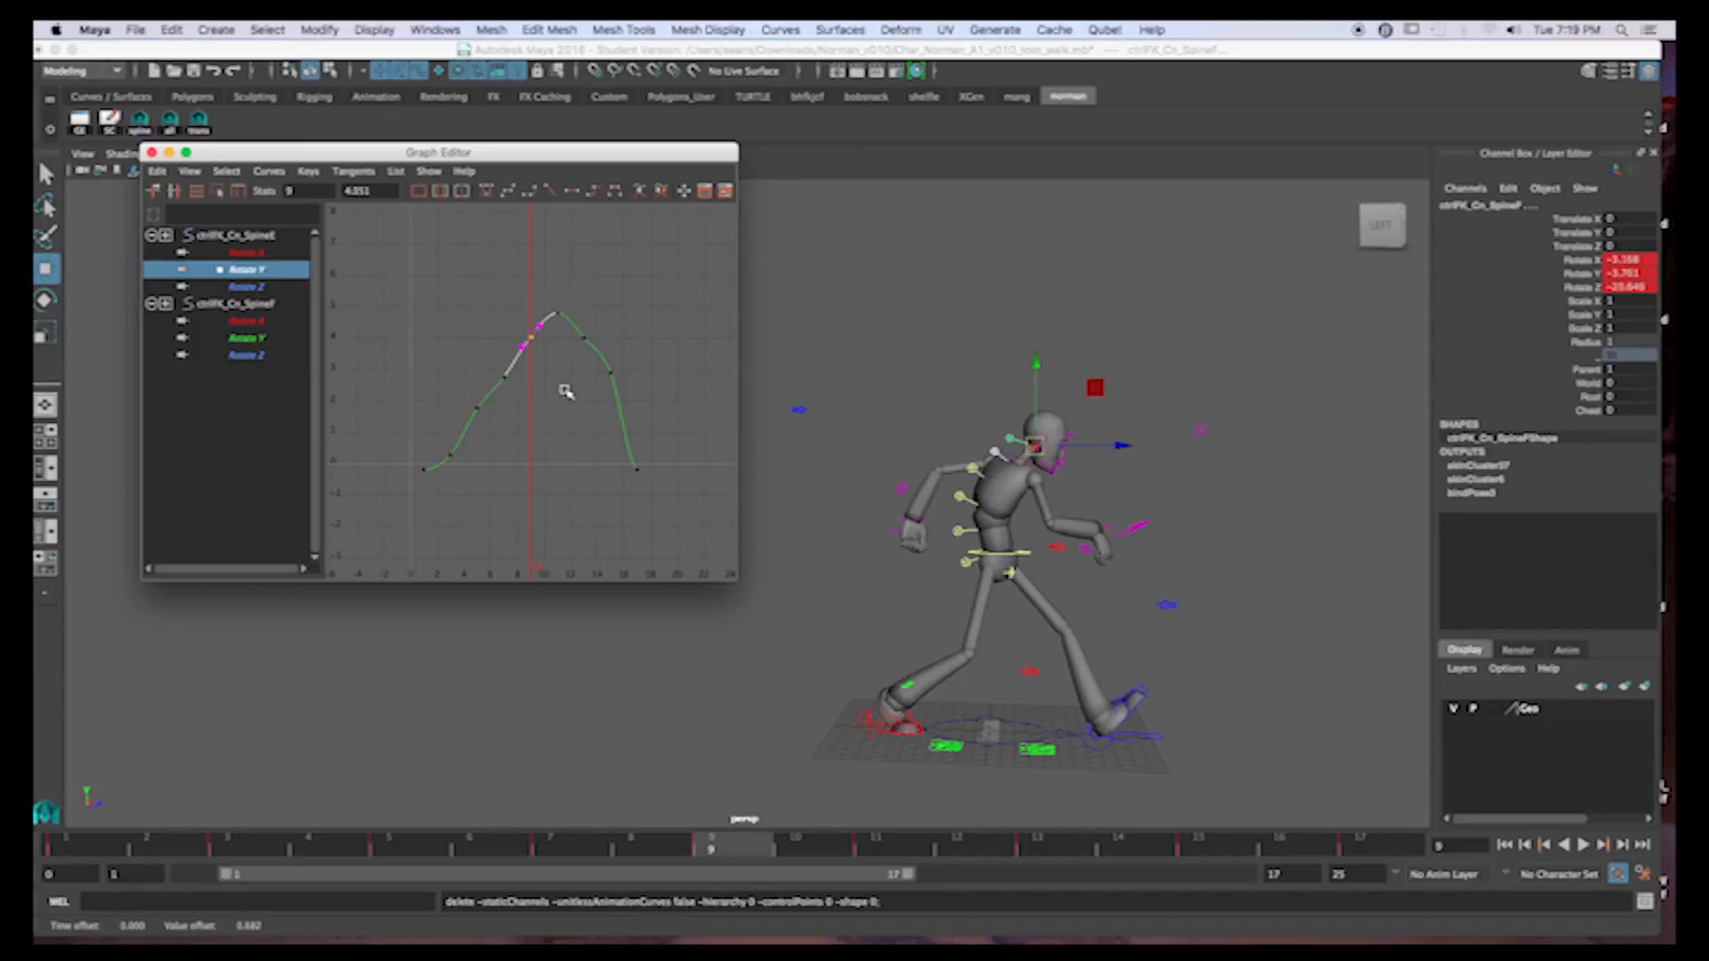
# Delete the frame 7 and frame 13 keys from SpineE's Rotate Y curve, checking the poses at frames 11 and 13
pyautogui.click(895, 850)
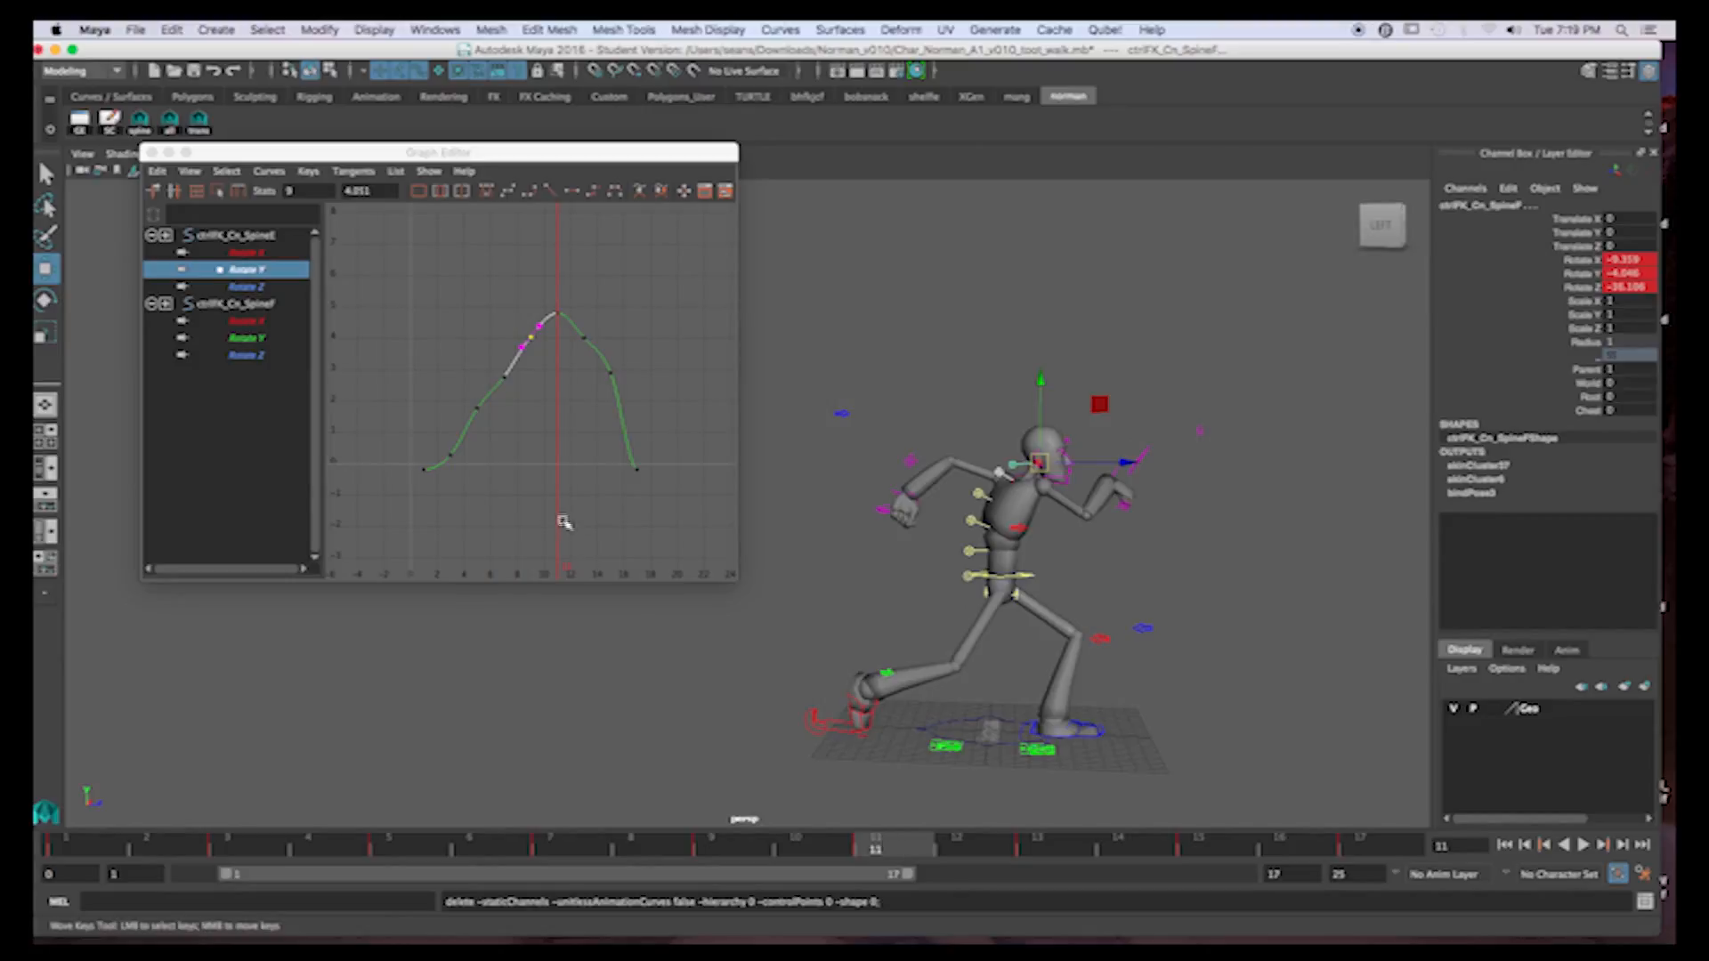
pyautogui.click(505, 377)
pyautogui.press('Delete')
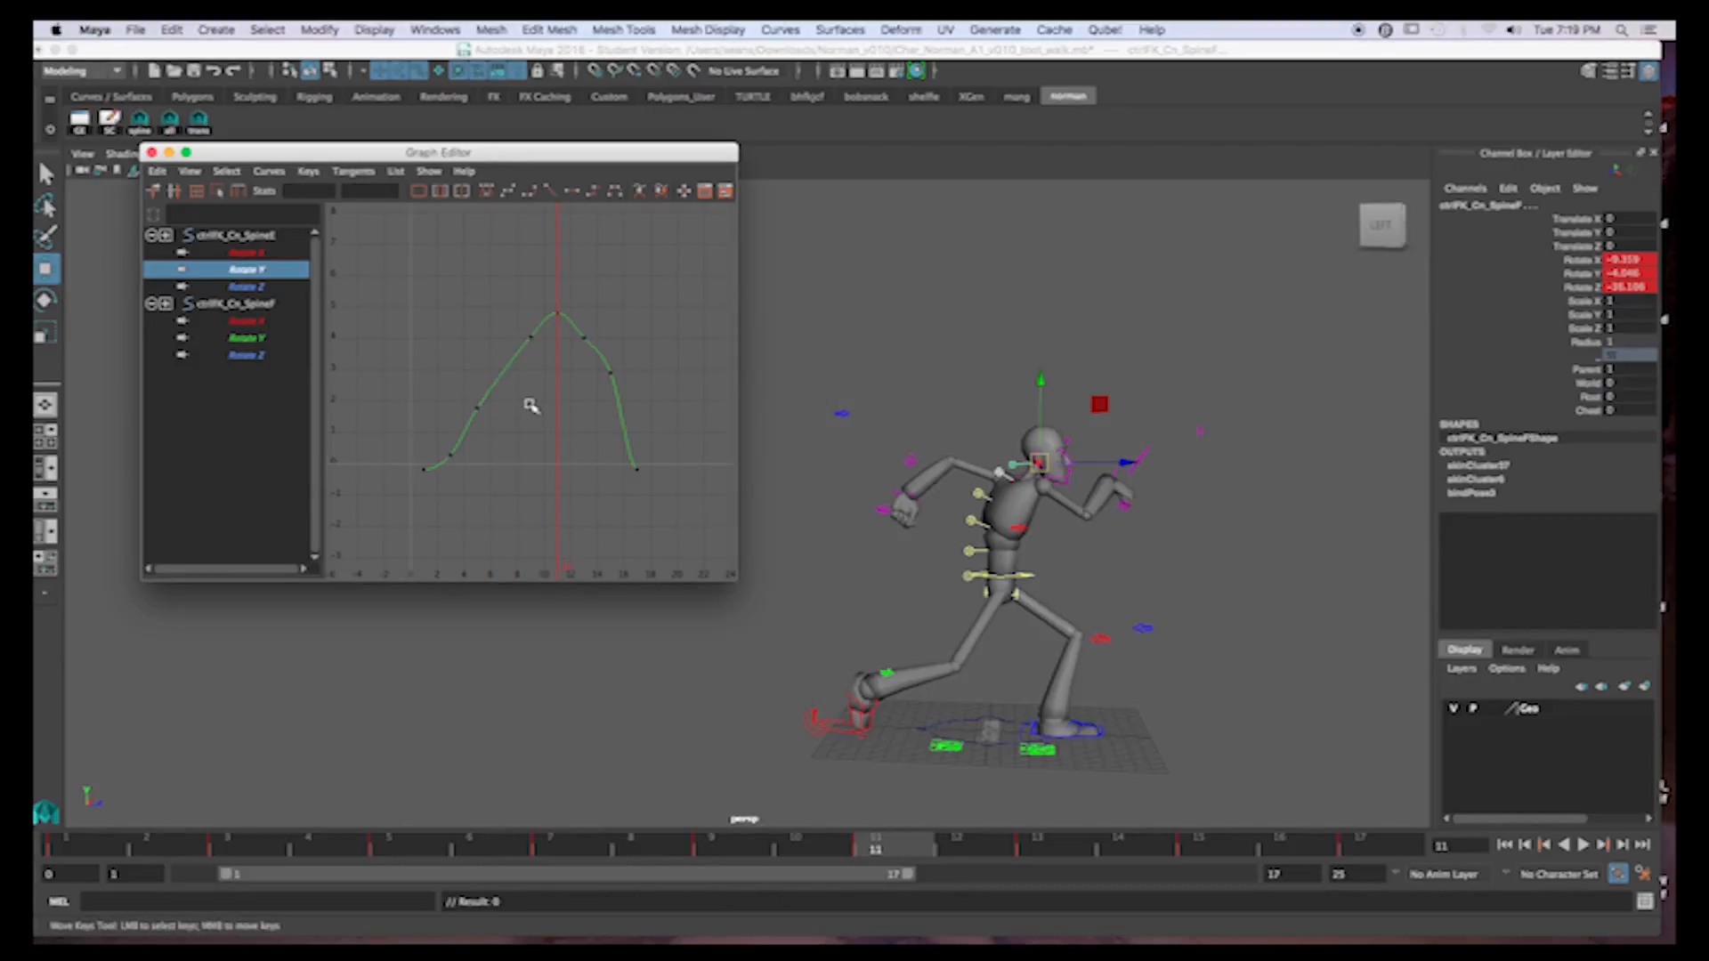
pyautogui.click(1037, 848)
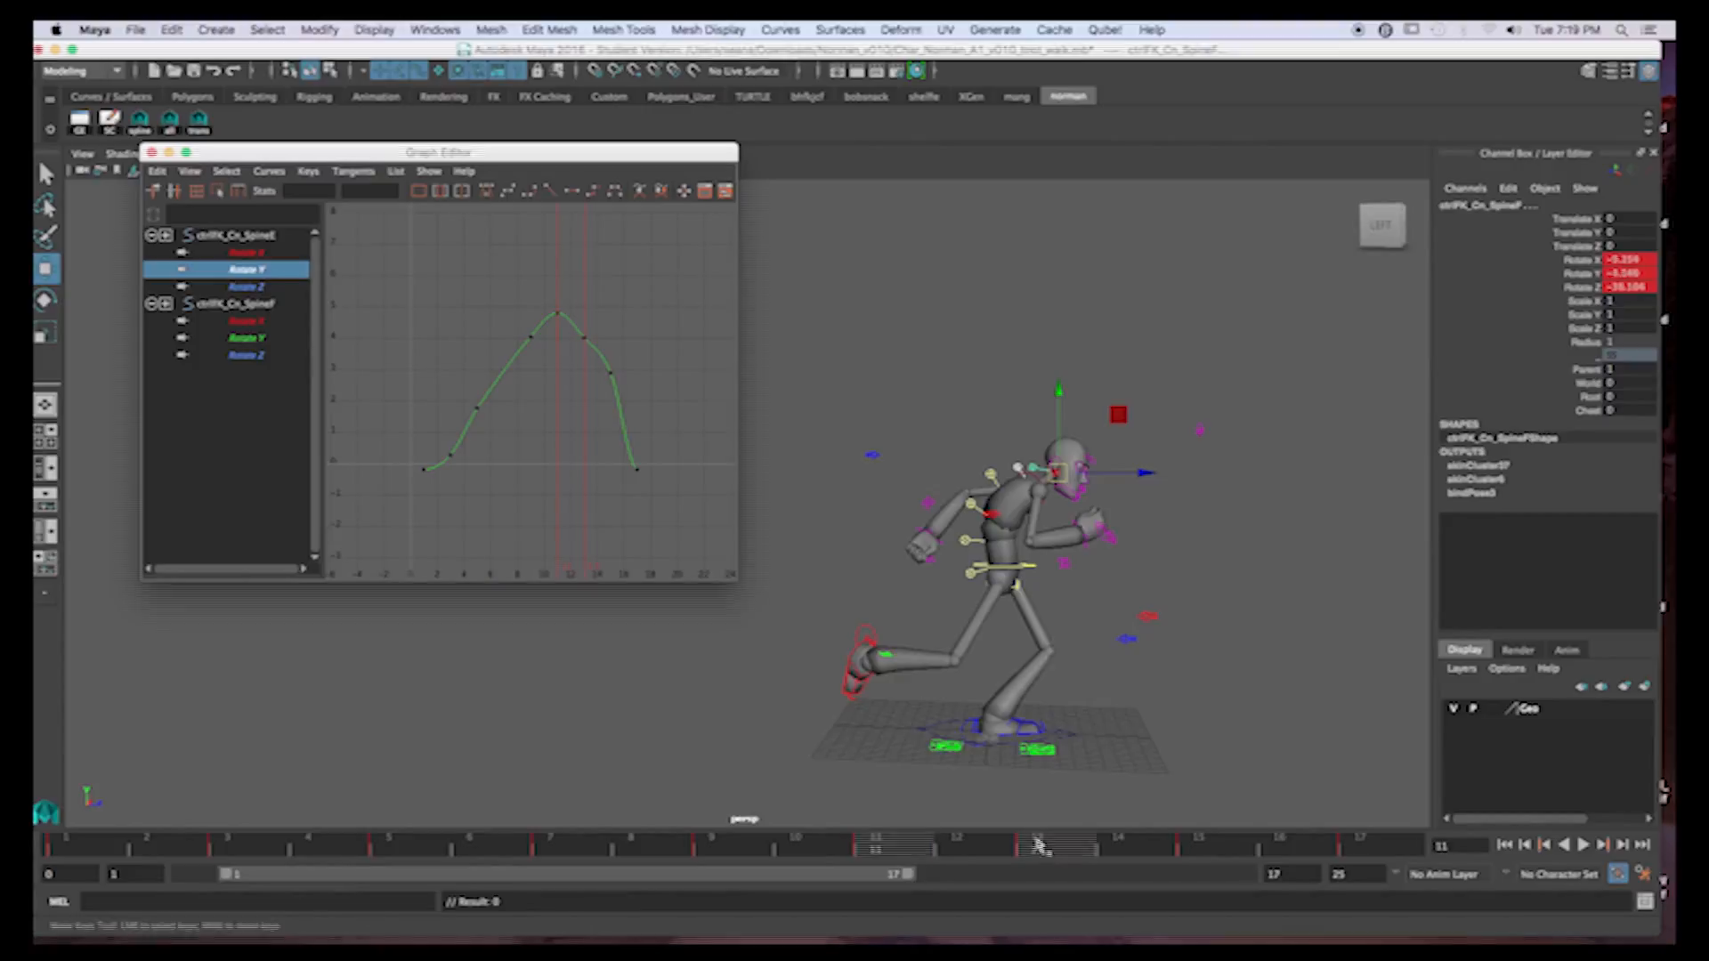
pyautogui.click(584, 338)
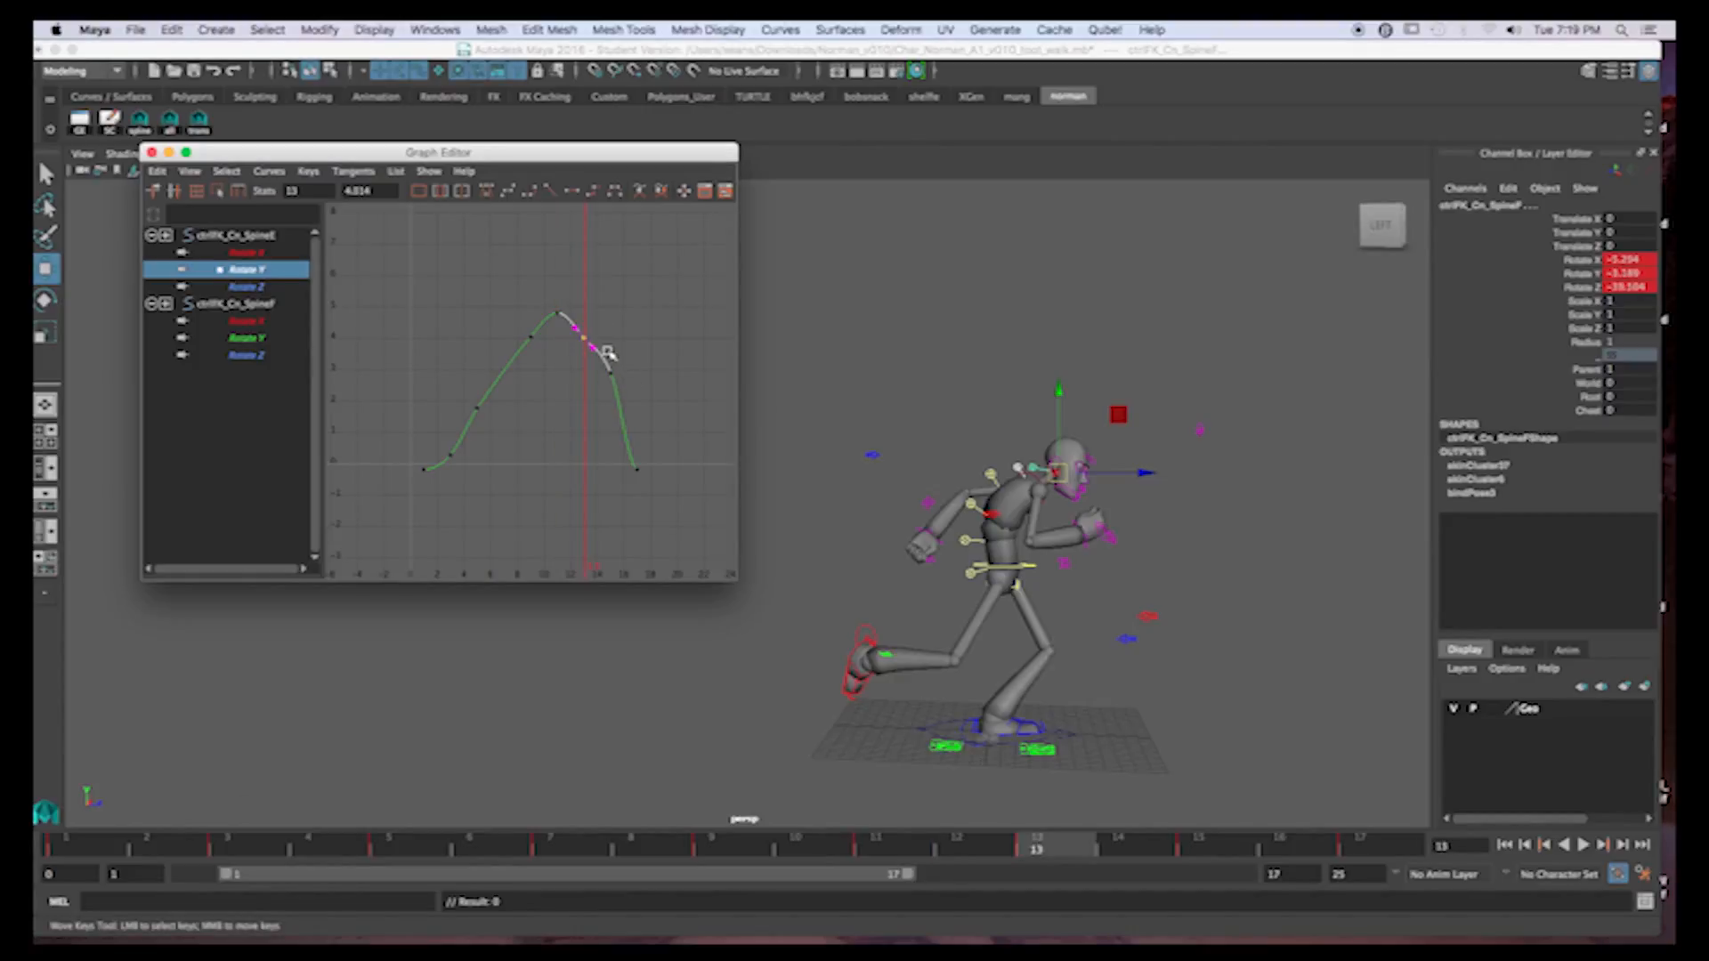
pyautogui.press('Delete')
# Lower the frame 15 key on SpineE's Rotate Y curve to about 2.354 and bring the frame 3 key down slightly
pyautogui.moveTo(600, 430); pyautogui.dragTo(671, 495)
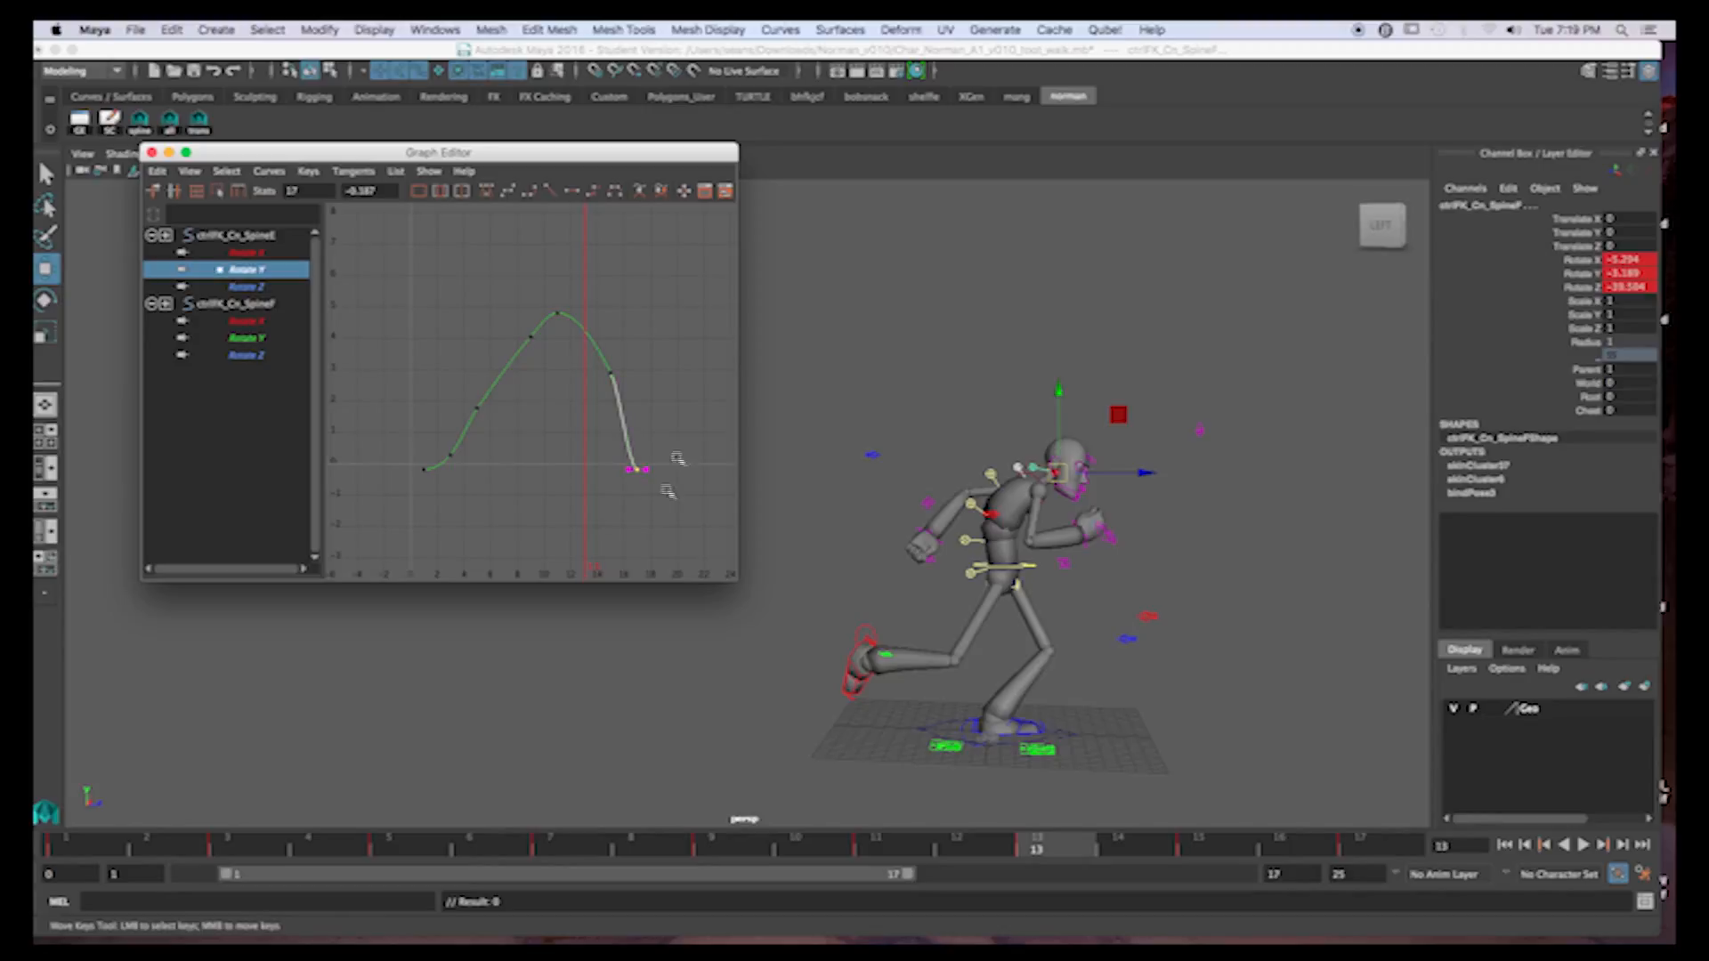
pyautogui.moveTo(581, 361); pyautogui.dragTo(627, 389)
pyautogui.keyDown('shift'); pyautogui.moveTo(647, 345); pyautogui.dragTo(645, 358, button='middle'); pyautogui.keyUp('shift')
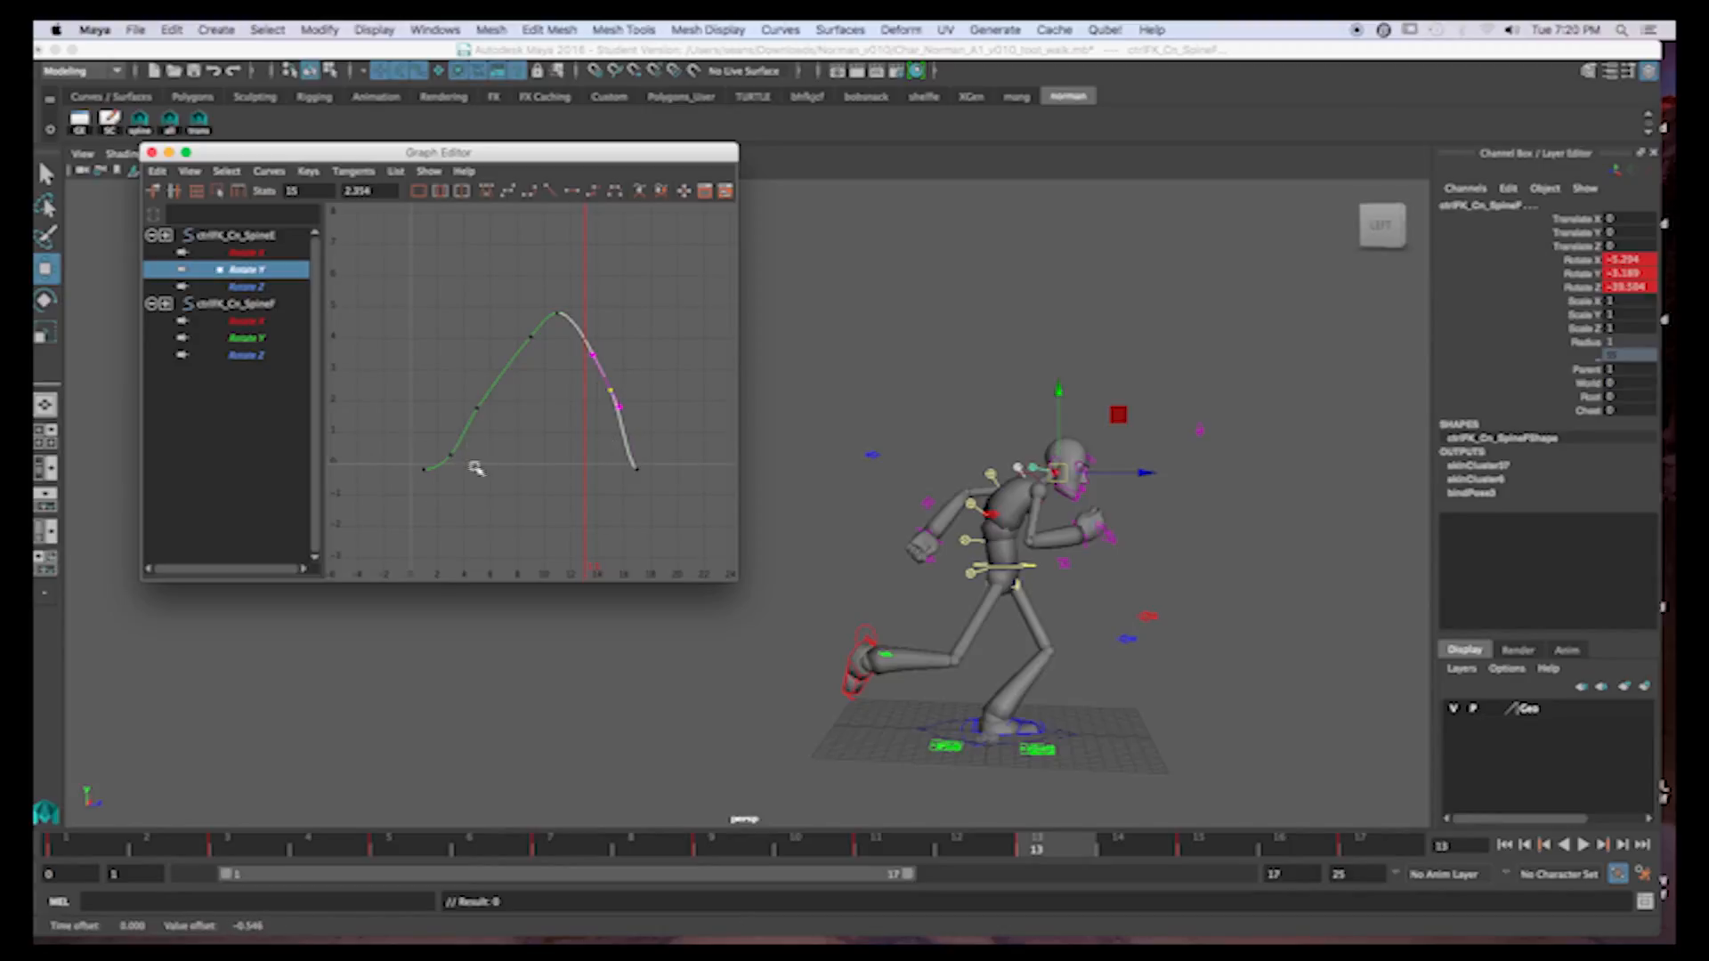
pyautogui.moveTo(440, 438); pyautogui.dragTo(473, 476)
pyautogui.keyDown('shift'); pyautogui.moveTo(516, 442); pyautogui.dragTo(516, 453, button='middle'); pyautogui.keyUp('shift')
pyautogui.moveTo(577, 434); pyautogui.dragTo(698, 514)
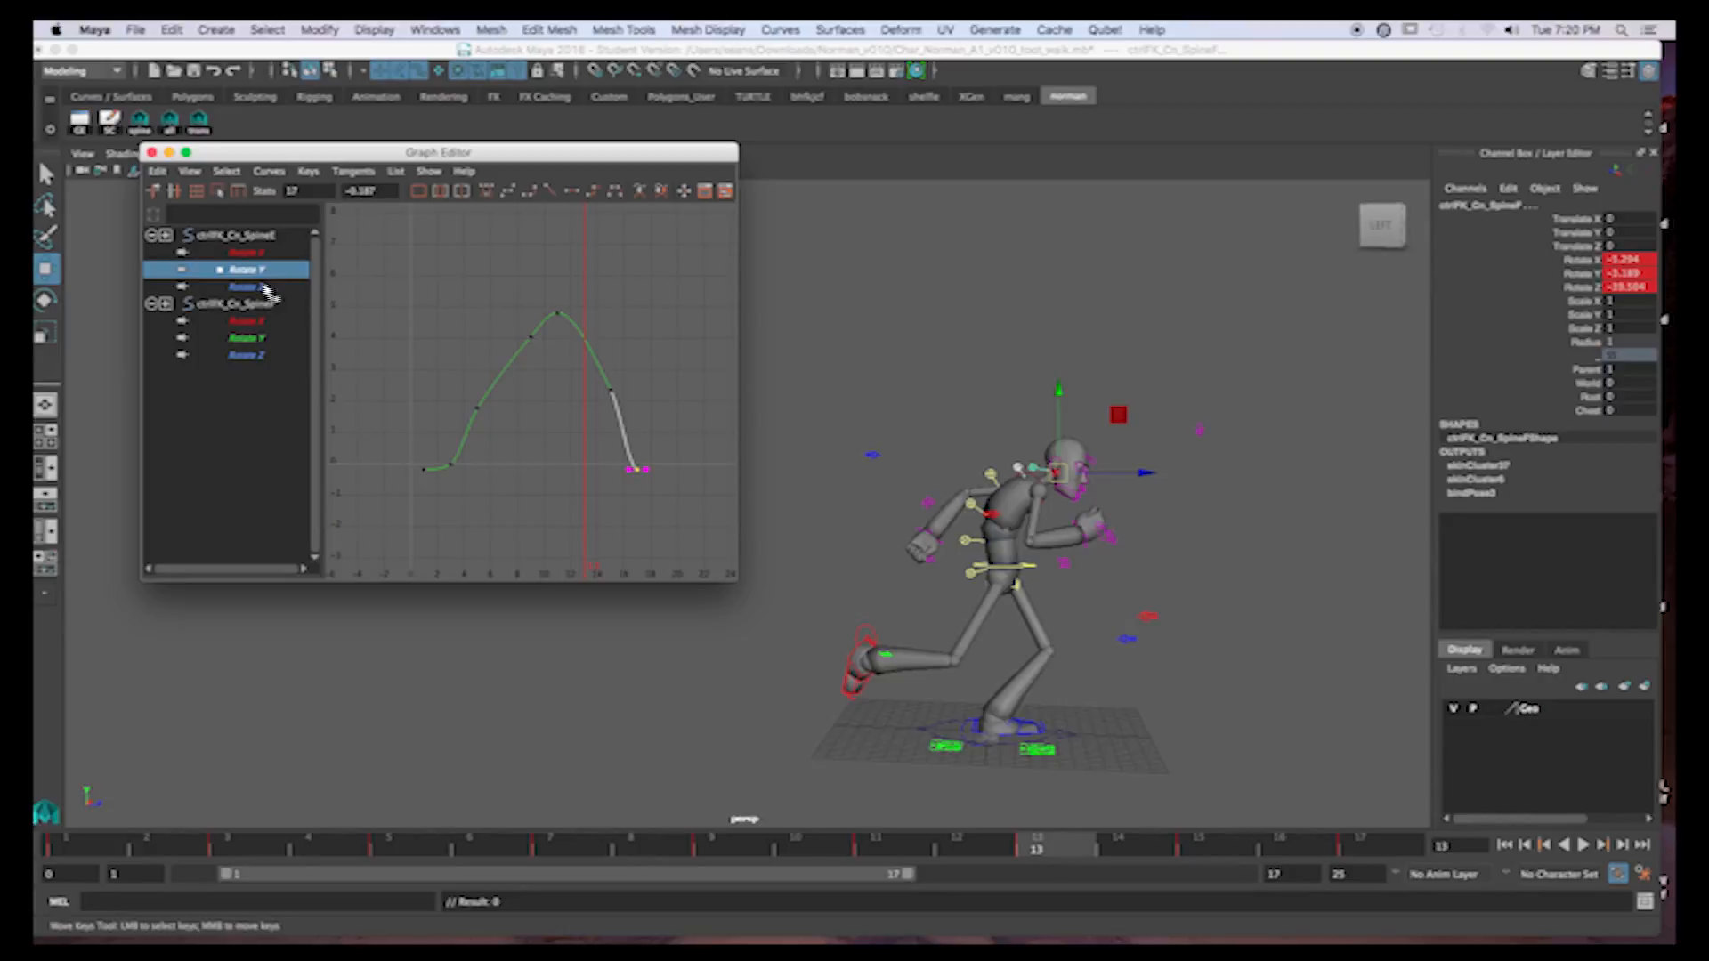
# Isolate SpineF's Rotate X curve in the Graph Editor and frame it
pyautogui.moveTo(250, 320); pyautogui.dragTo(267, 369)
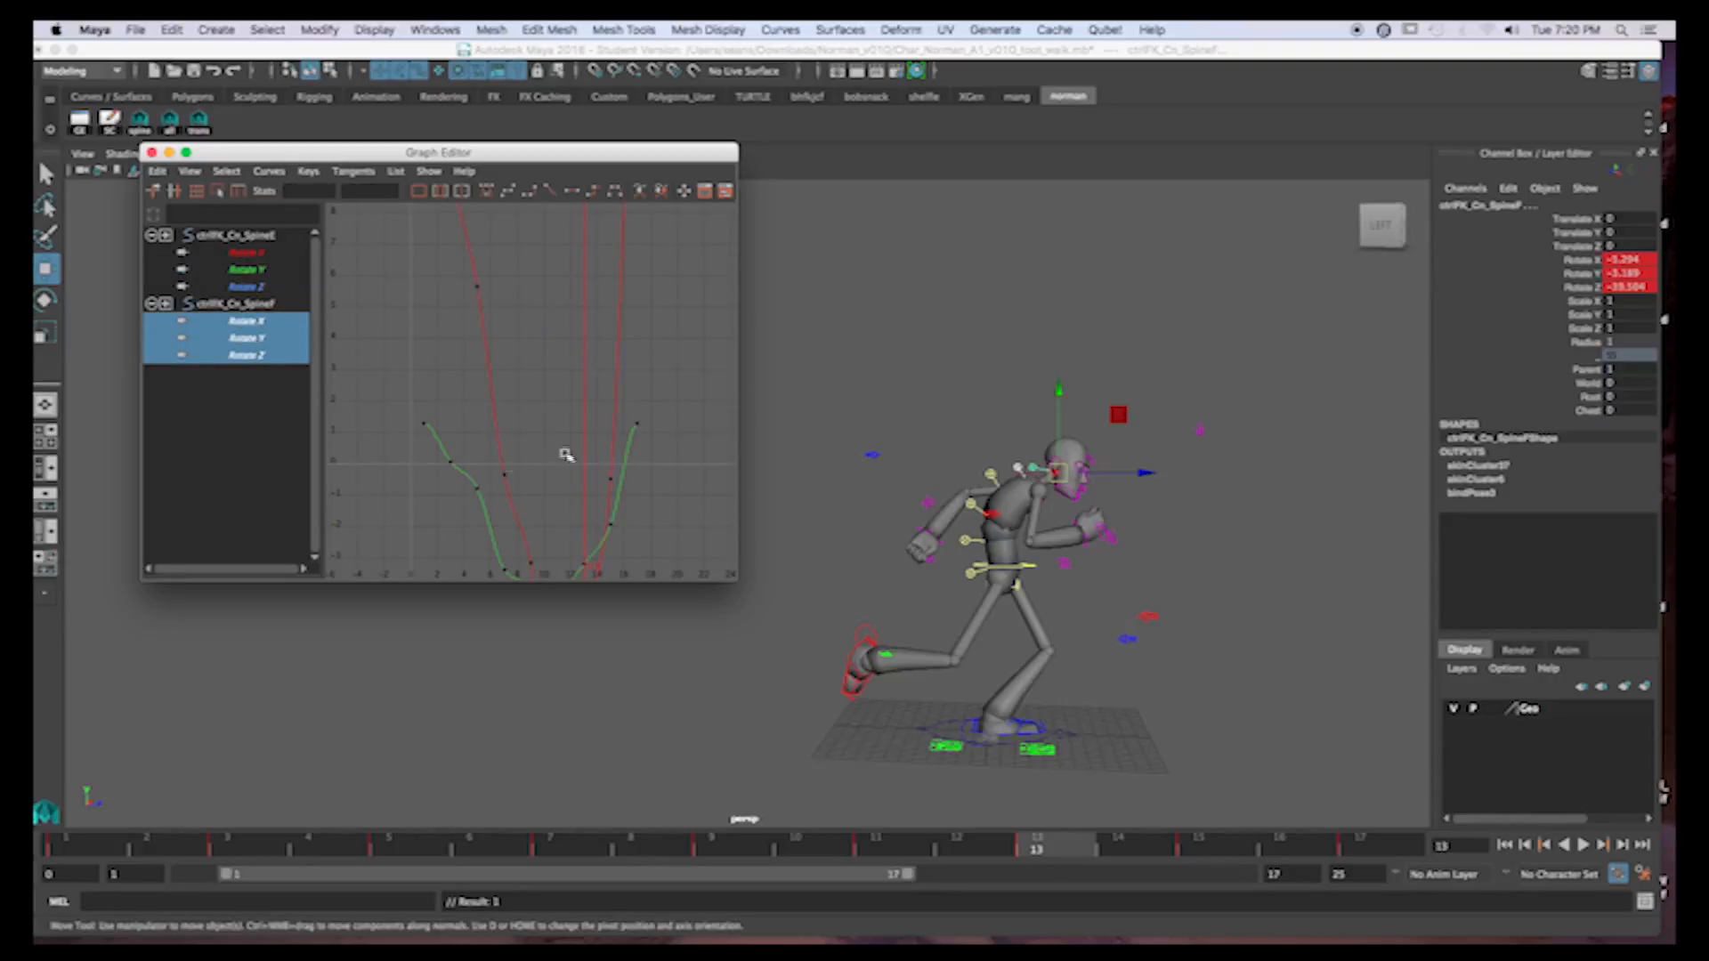
pyautogui.click(254, 322)
pyautogui.press('f')
pyautogui.press('f')
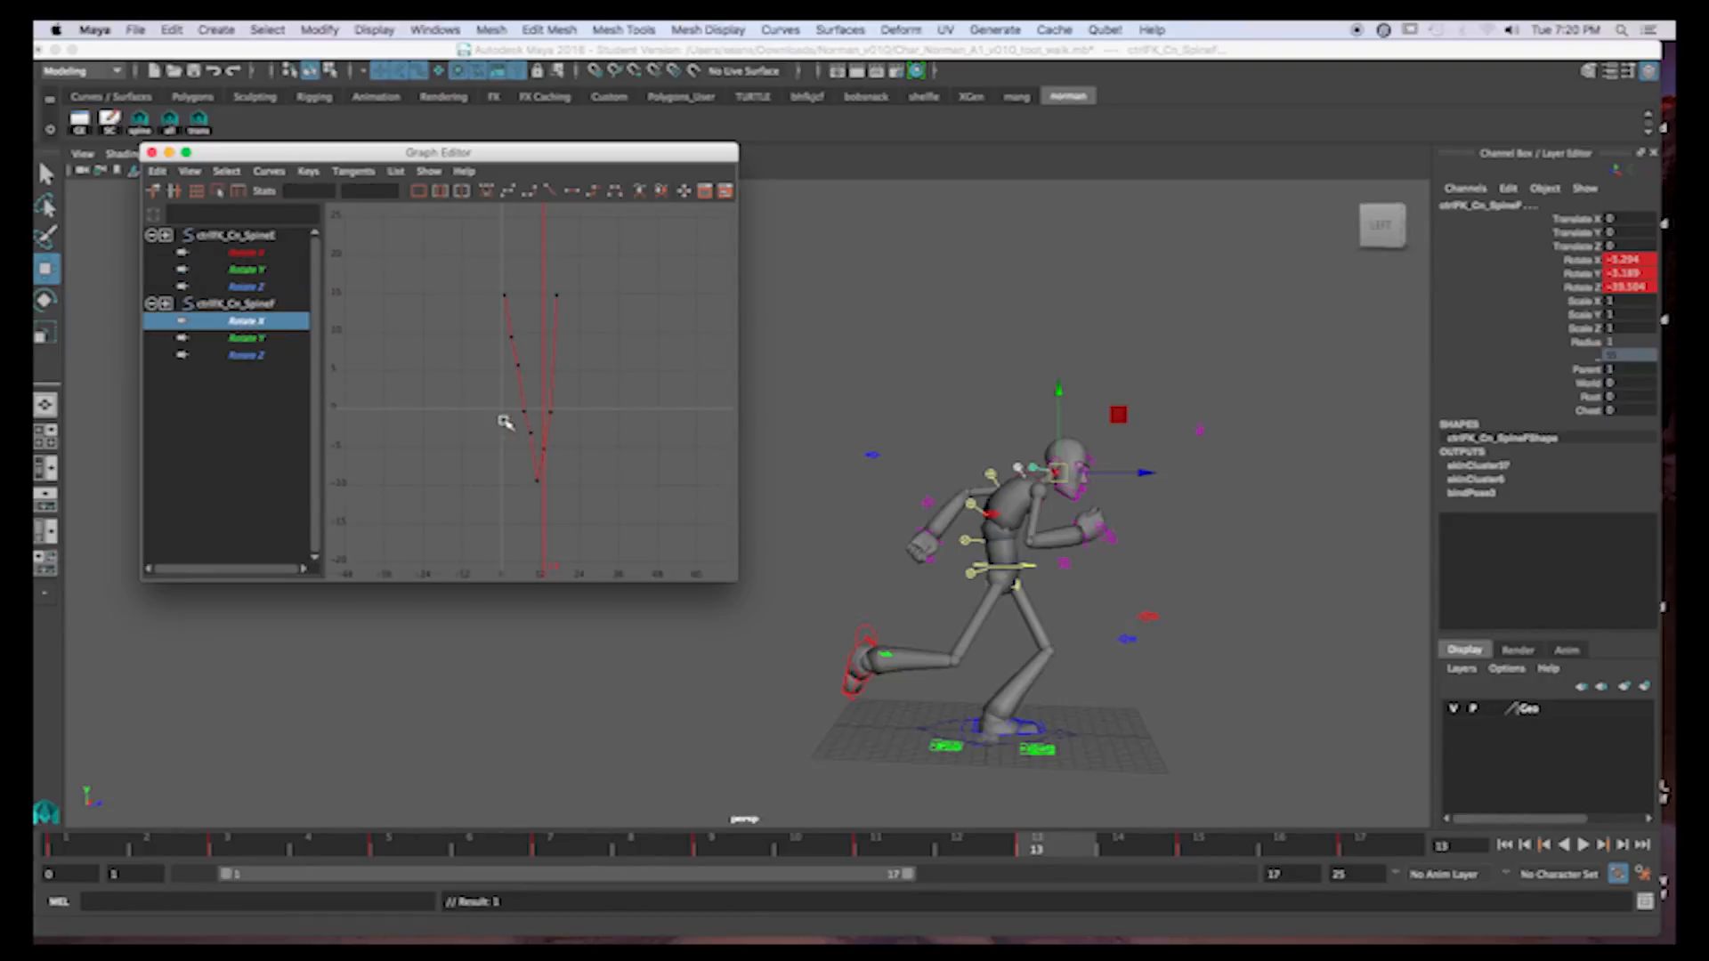
pyautogui.press('f')
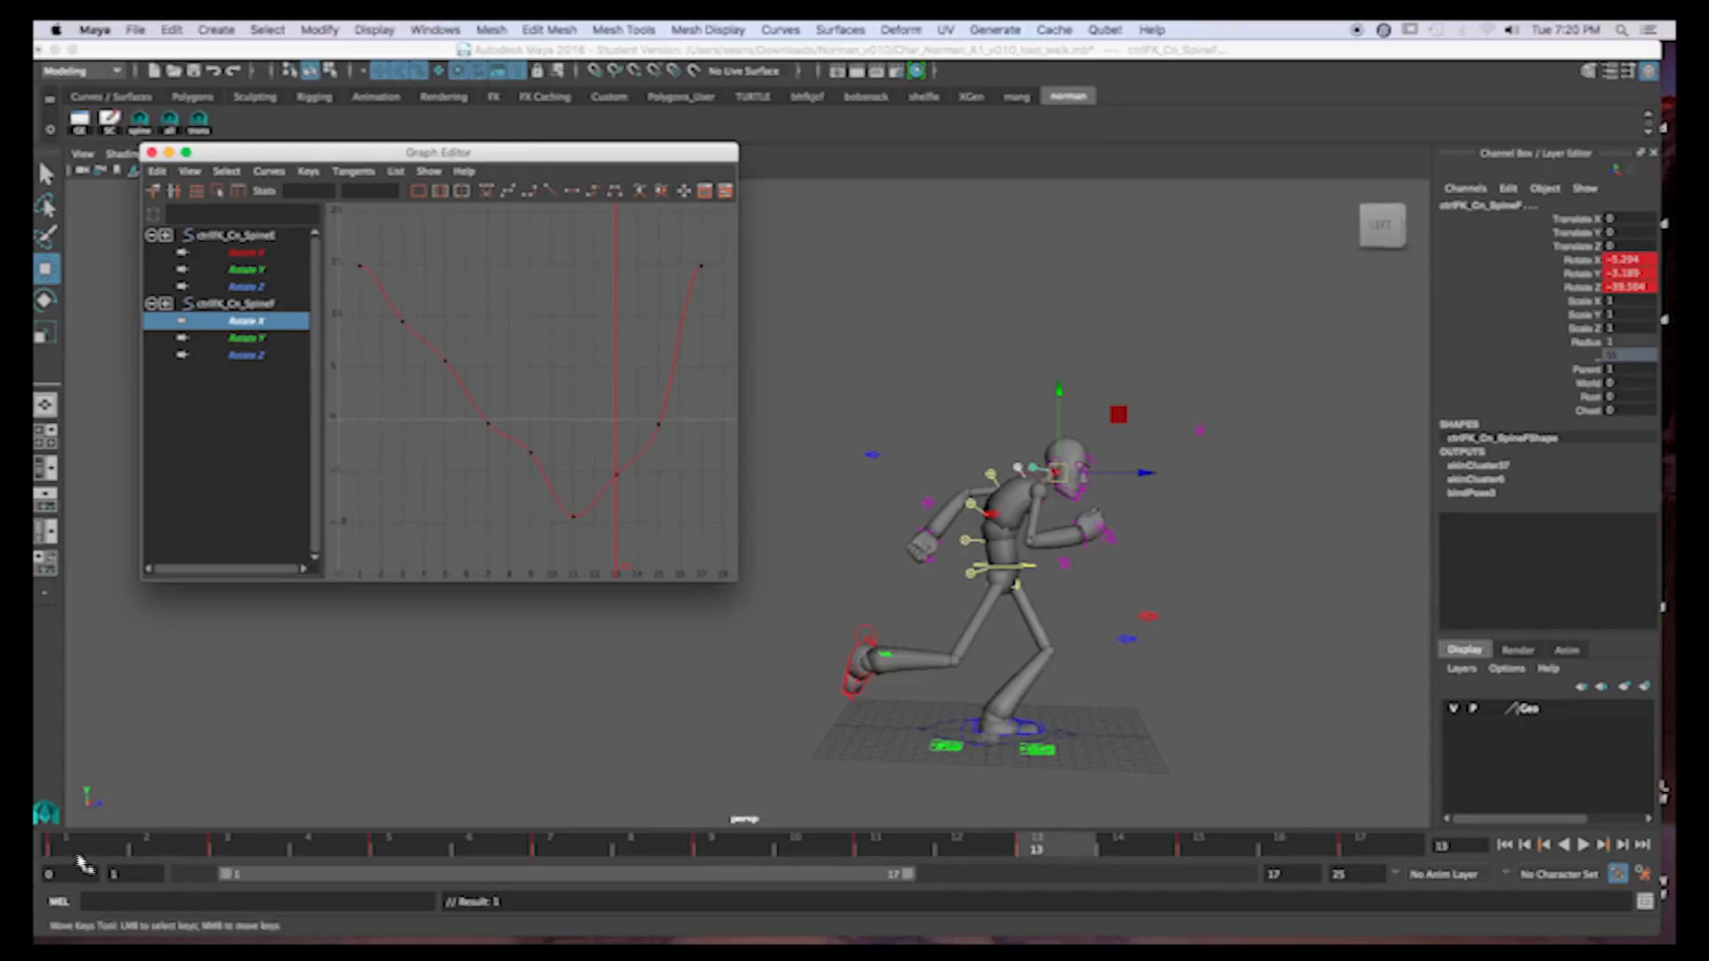
# Compare the character's poses at frames 1 and 3, examining the frame 3 pose from the front as well
pyautogui.click(94, 843)
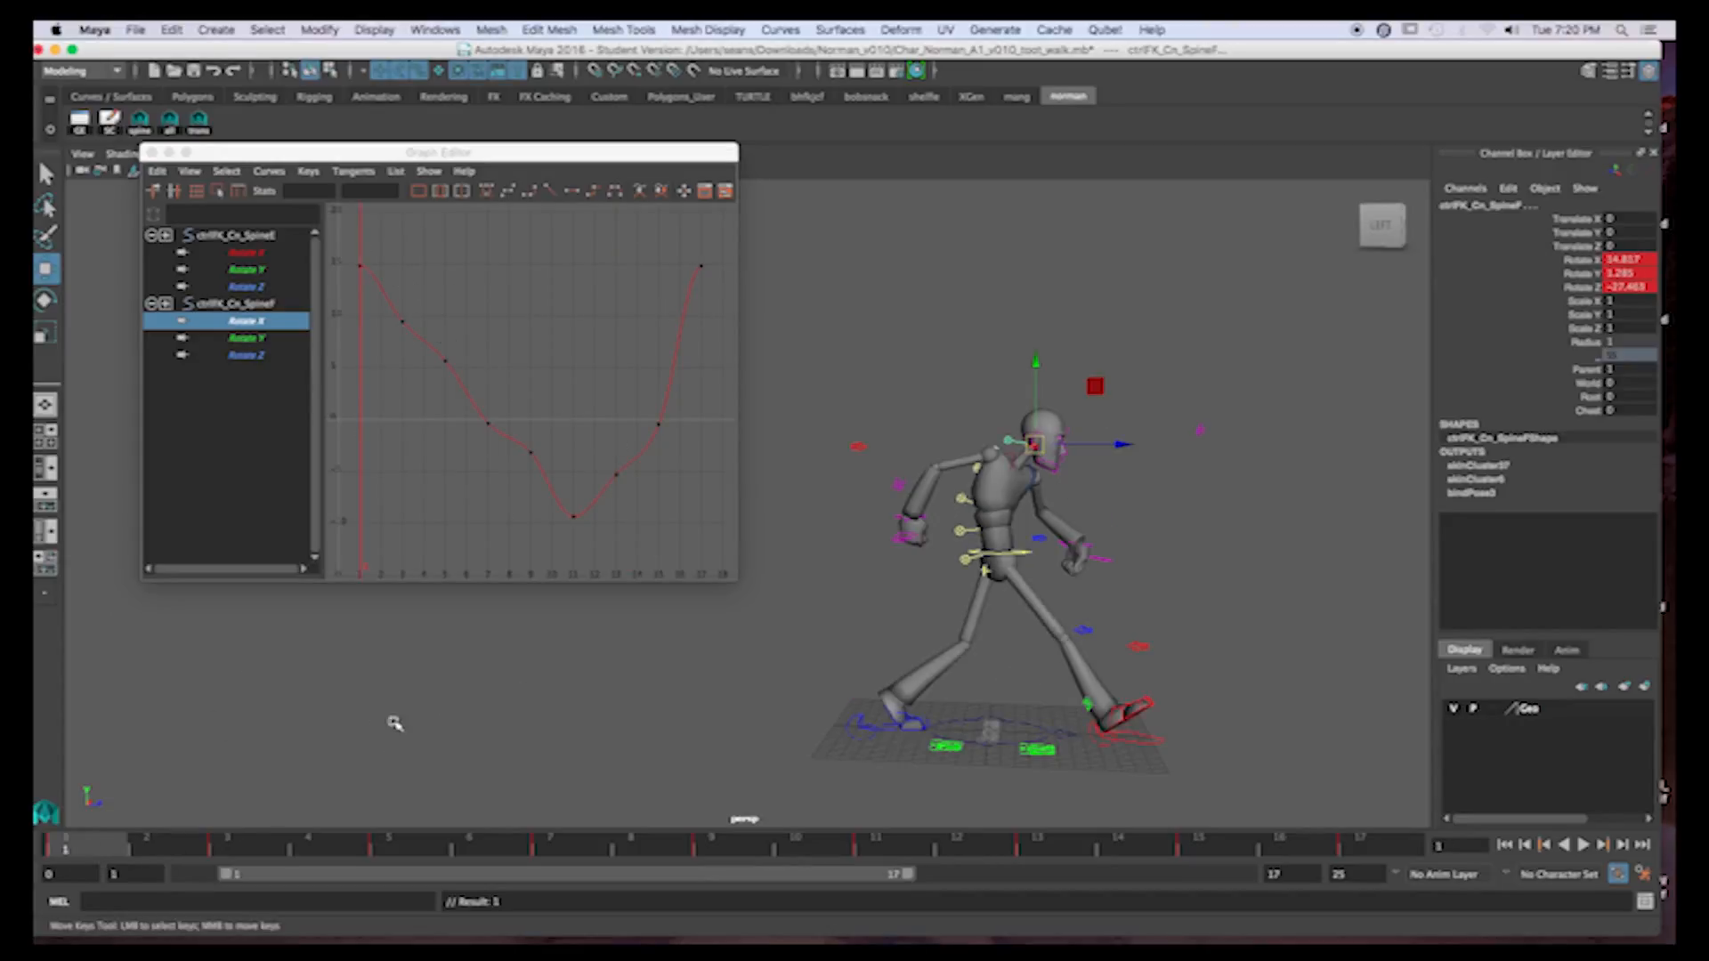
pyautogui.click(258, 851)
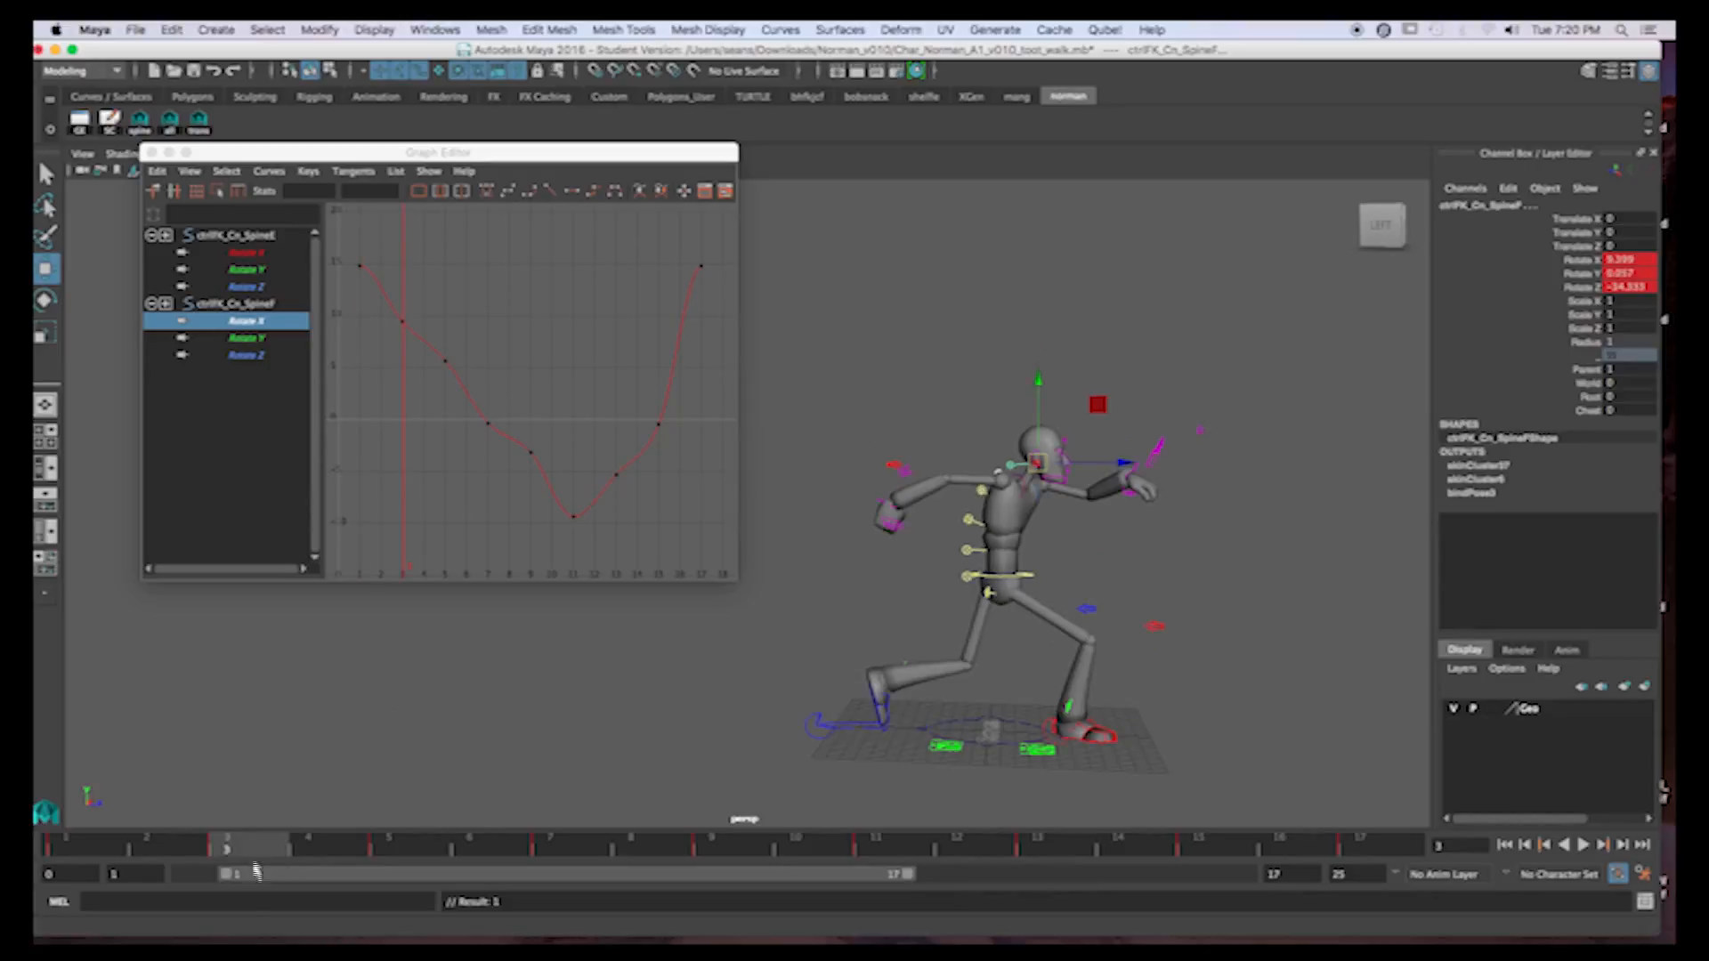
pyautogui.click(77, 851)
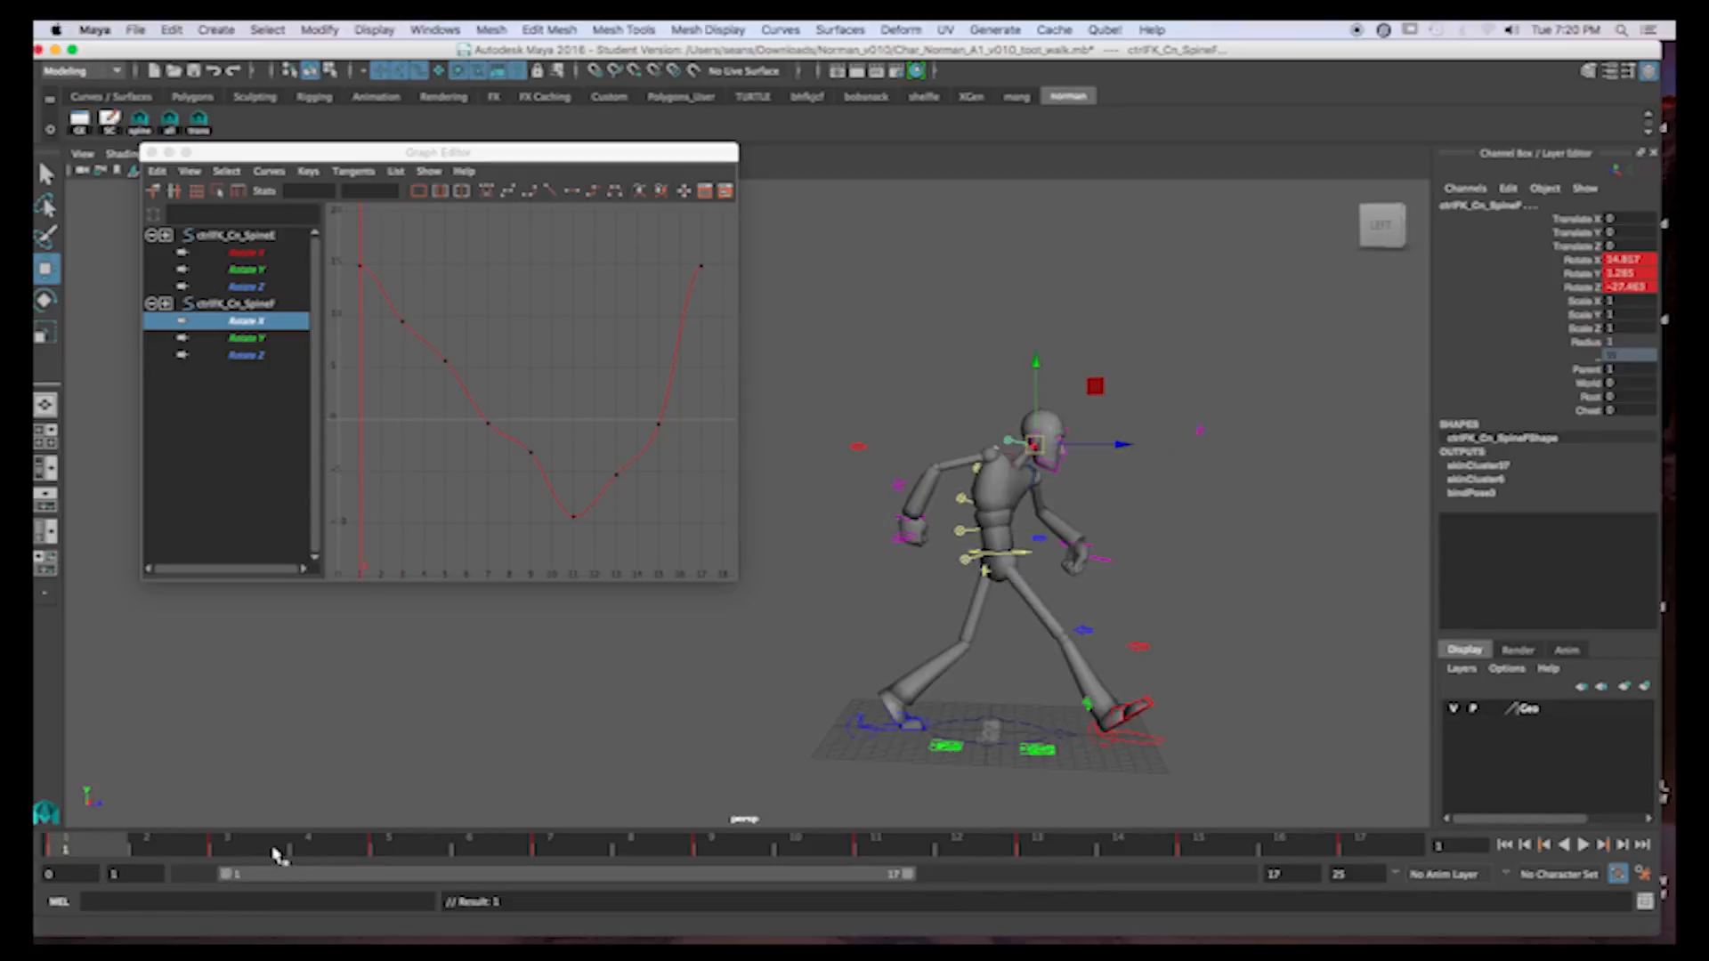
pyautogui.click(276, 855)
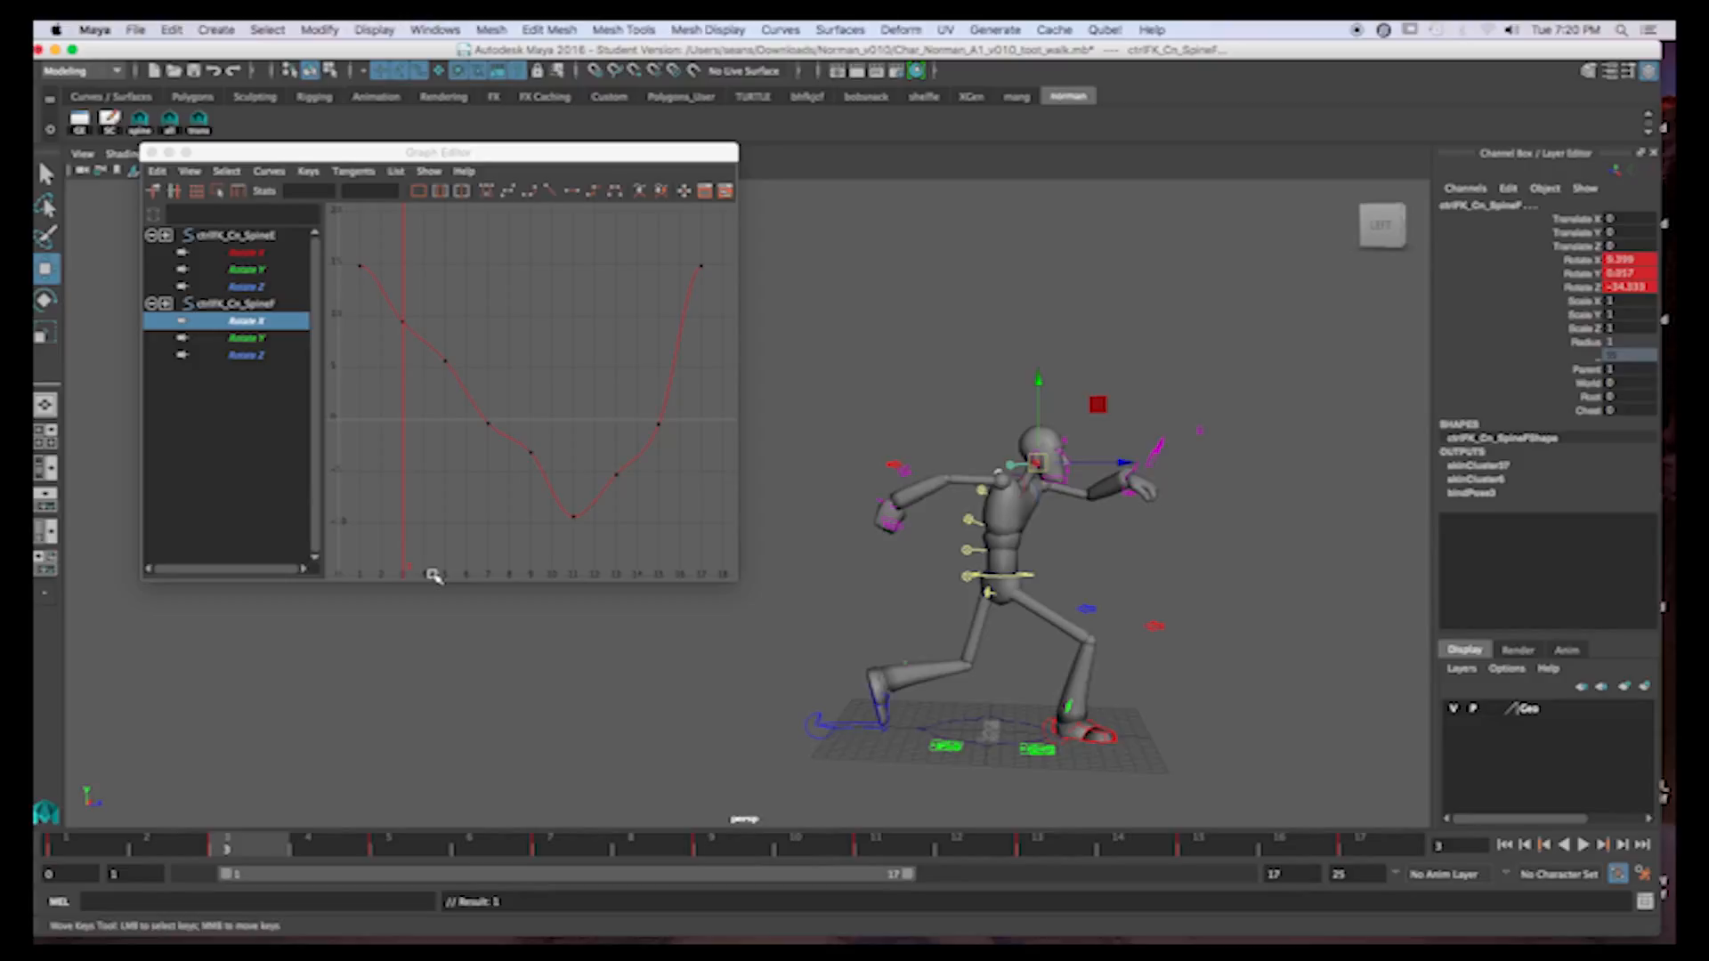
pyautogui.press('e')
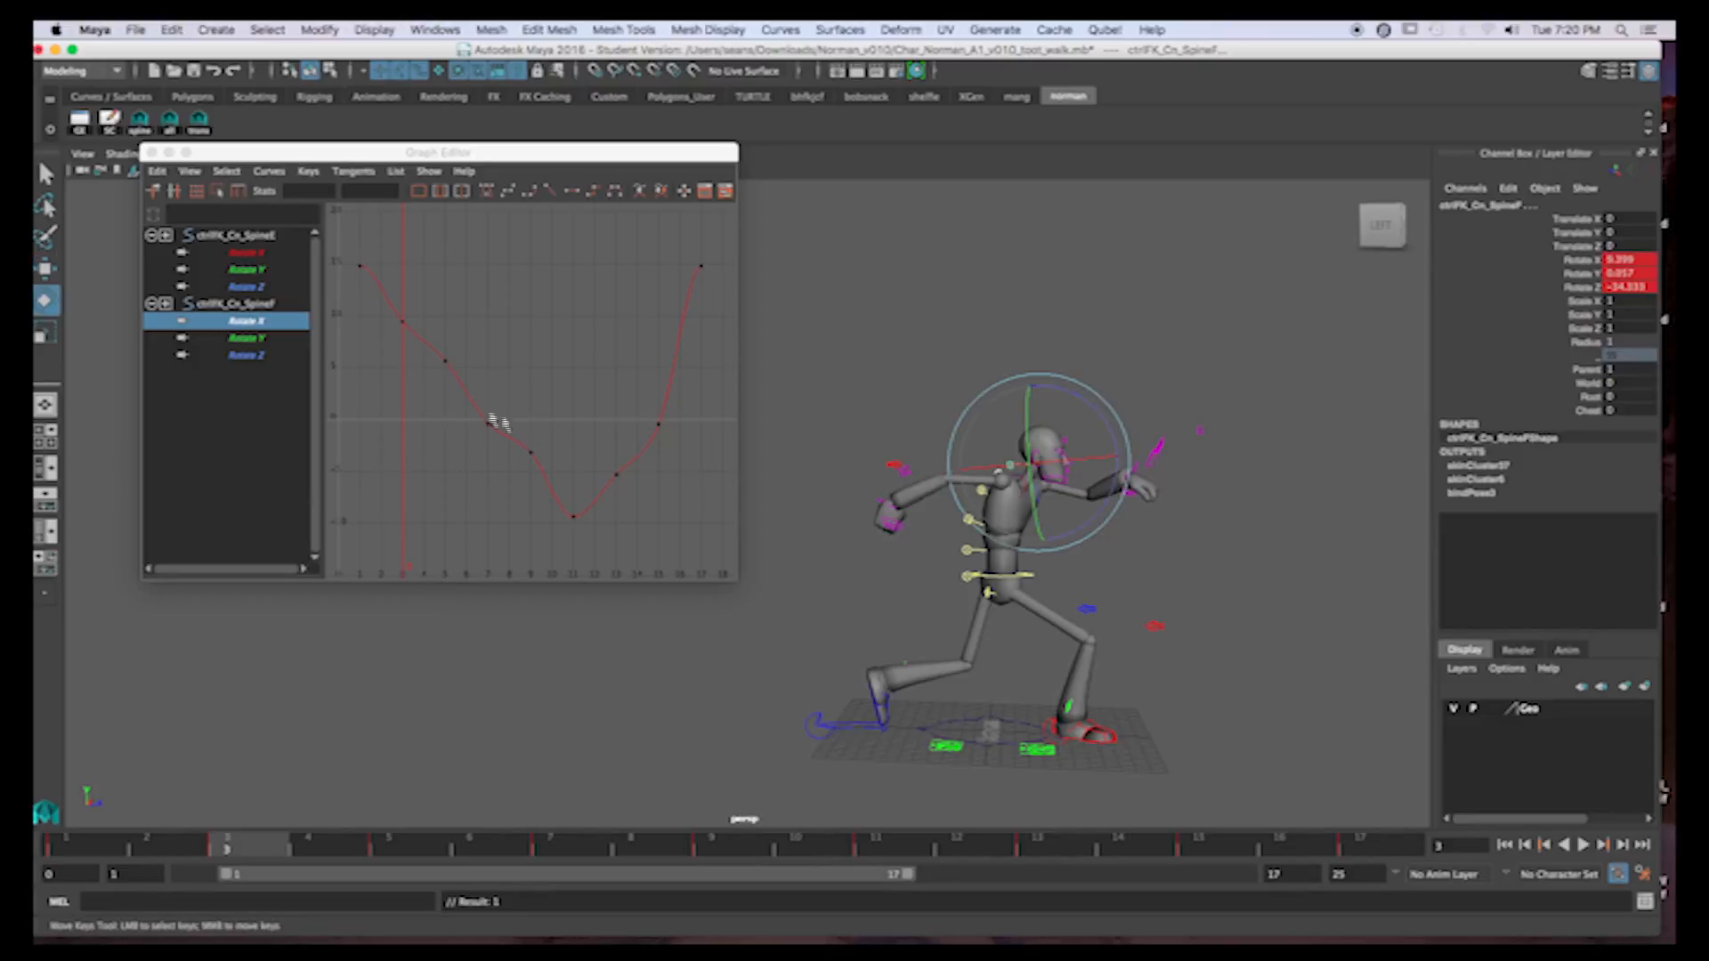
pyautogui.keyDown('alt'); pyautogui.moveTo(1146, 504); pyautogui.dragTo(1003, 520); pyautogui.keyUp('alt')
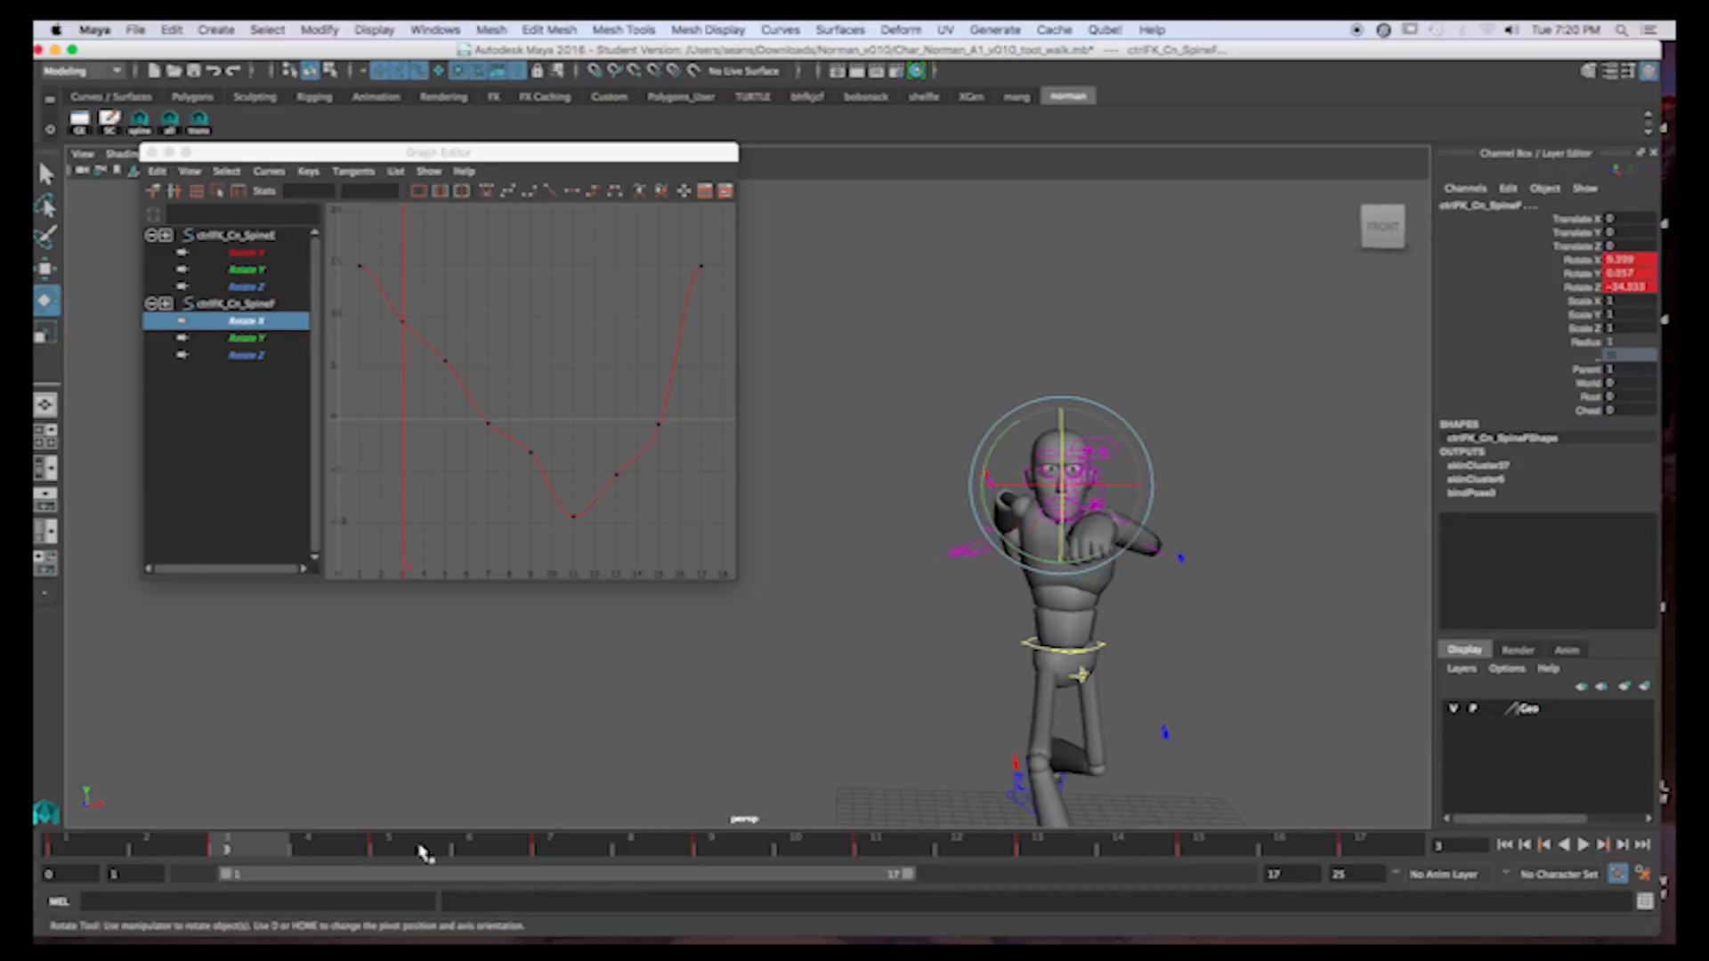
# Delete the frame 5 and frame 9 keys from SpineF's Rotate X curve, checking the poses at frames 5, 7 and 9
pyautogui.click(417, 851)
pyautogui.moveTo(432, 367); pyautogui.dragTo(472, 390)
pyautogui.press('Delete')
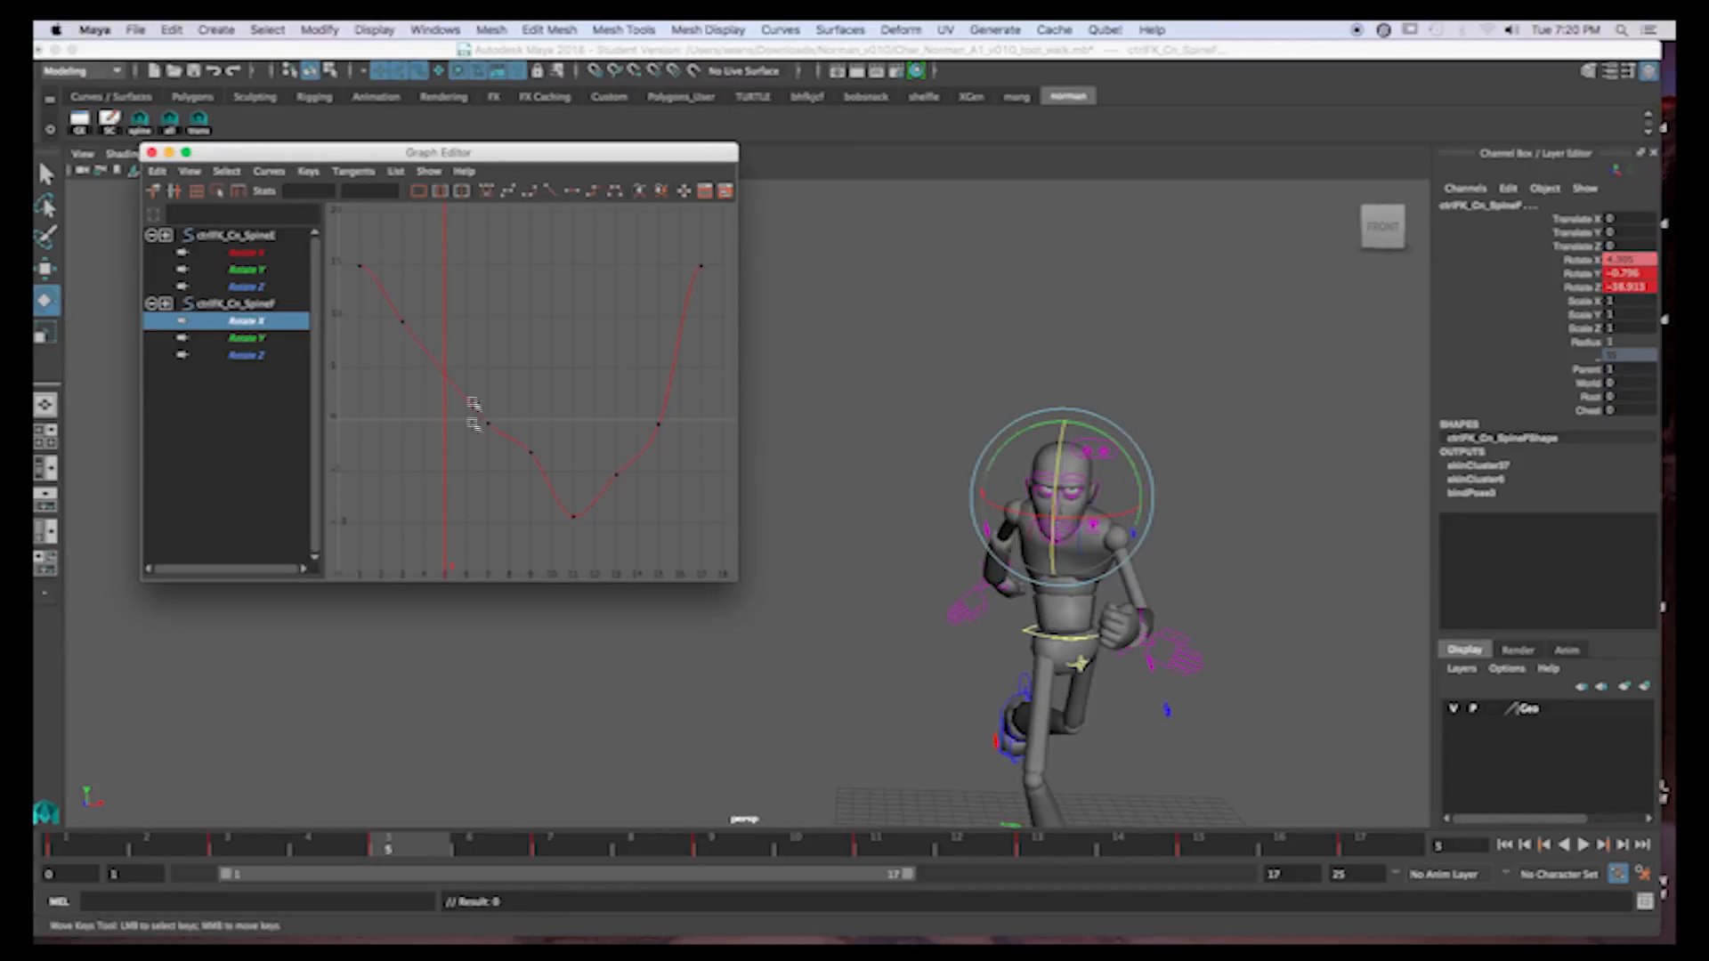
pyautogui.click(579, 855)
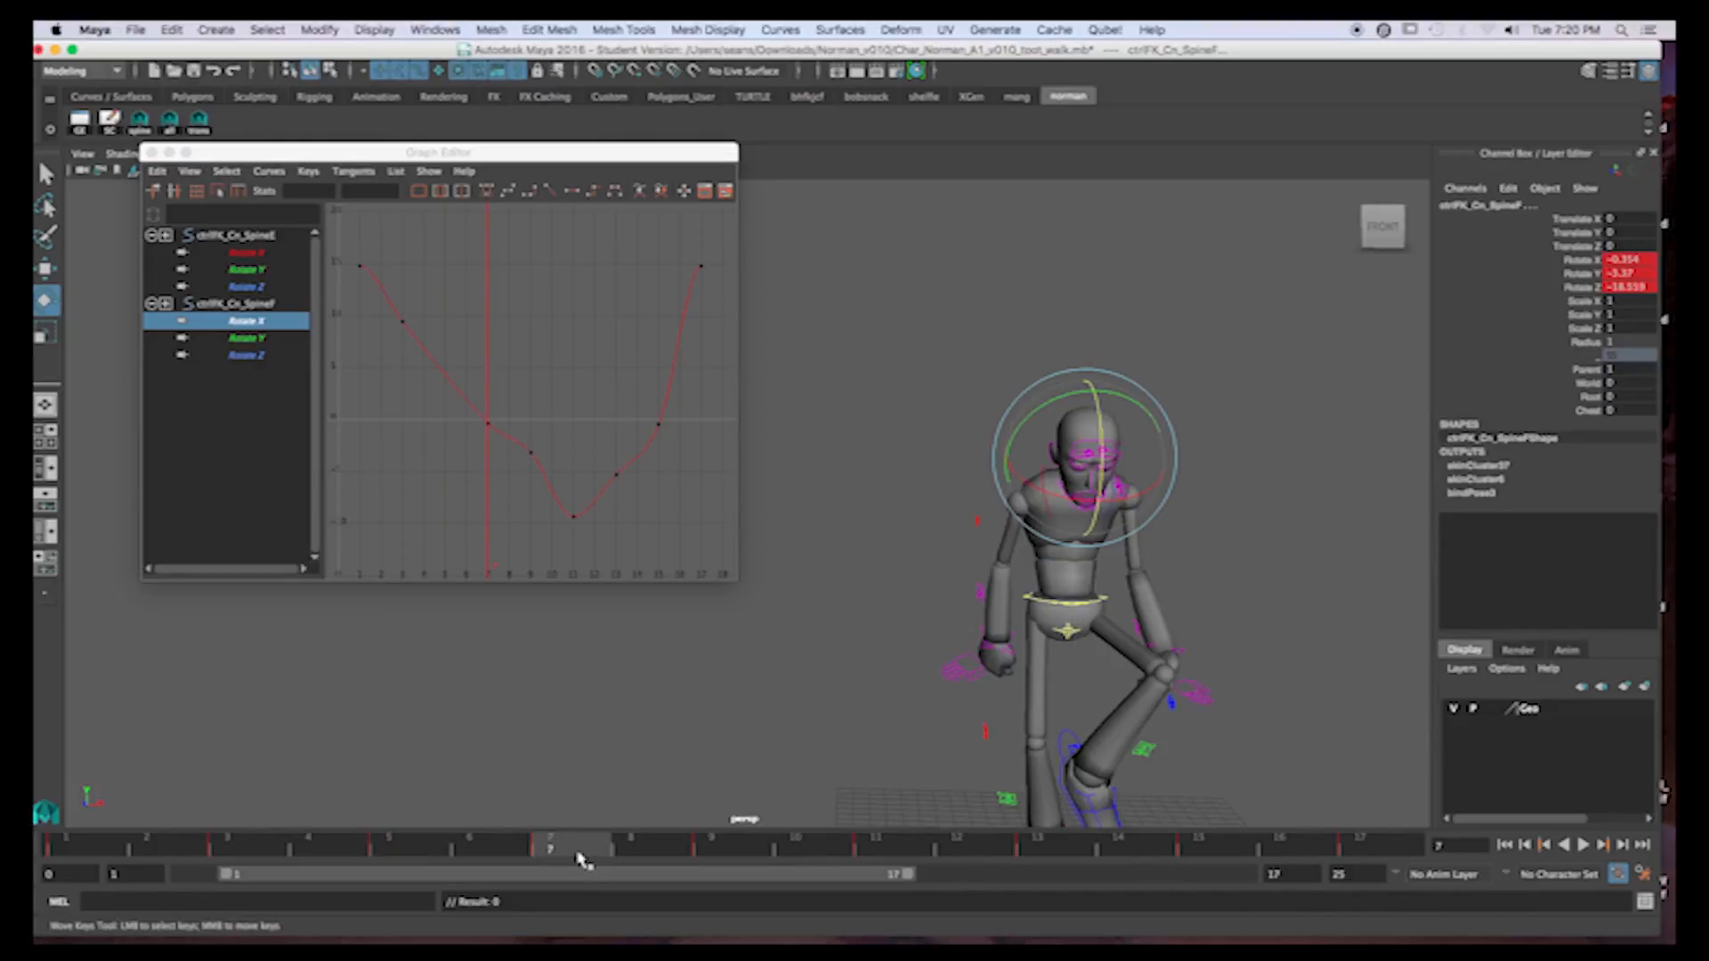
pyautogui.click(732, 850)
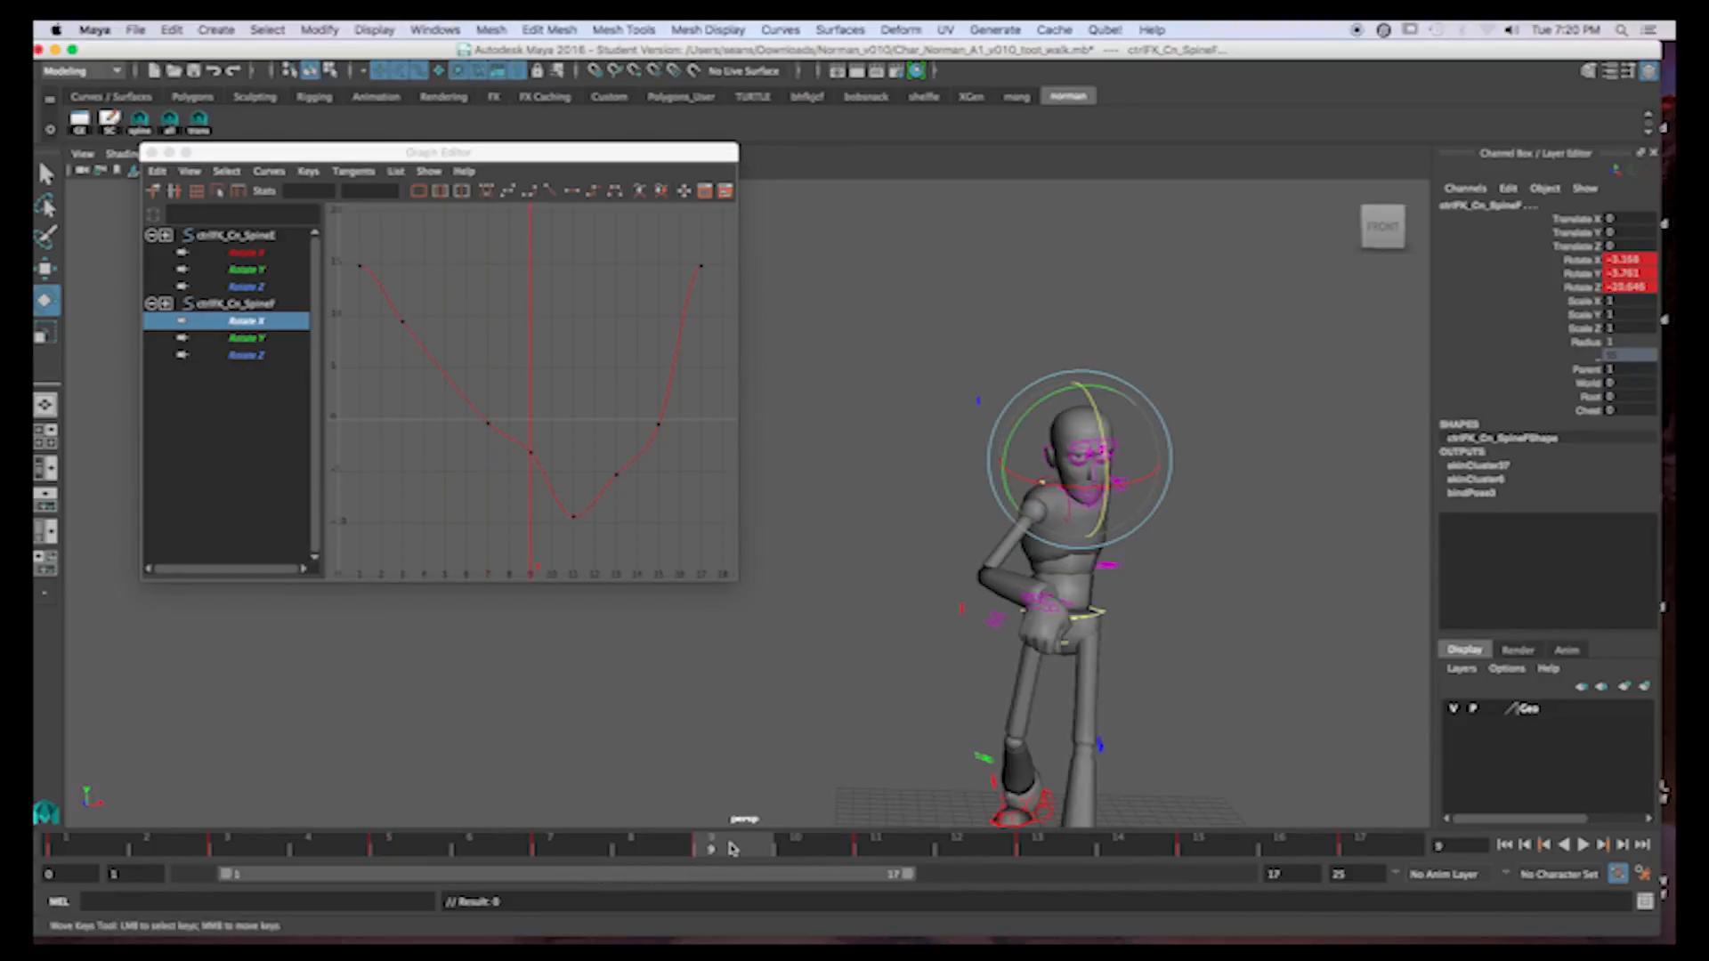
pyautogui.moveTo(522, 436); pyautogui.dragTo(551, 466)
pyautogui.press('Delete')
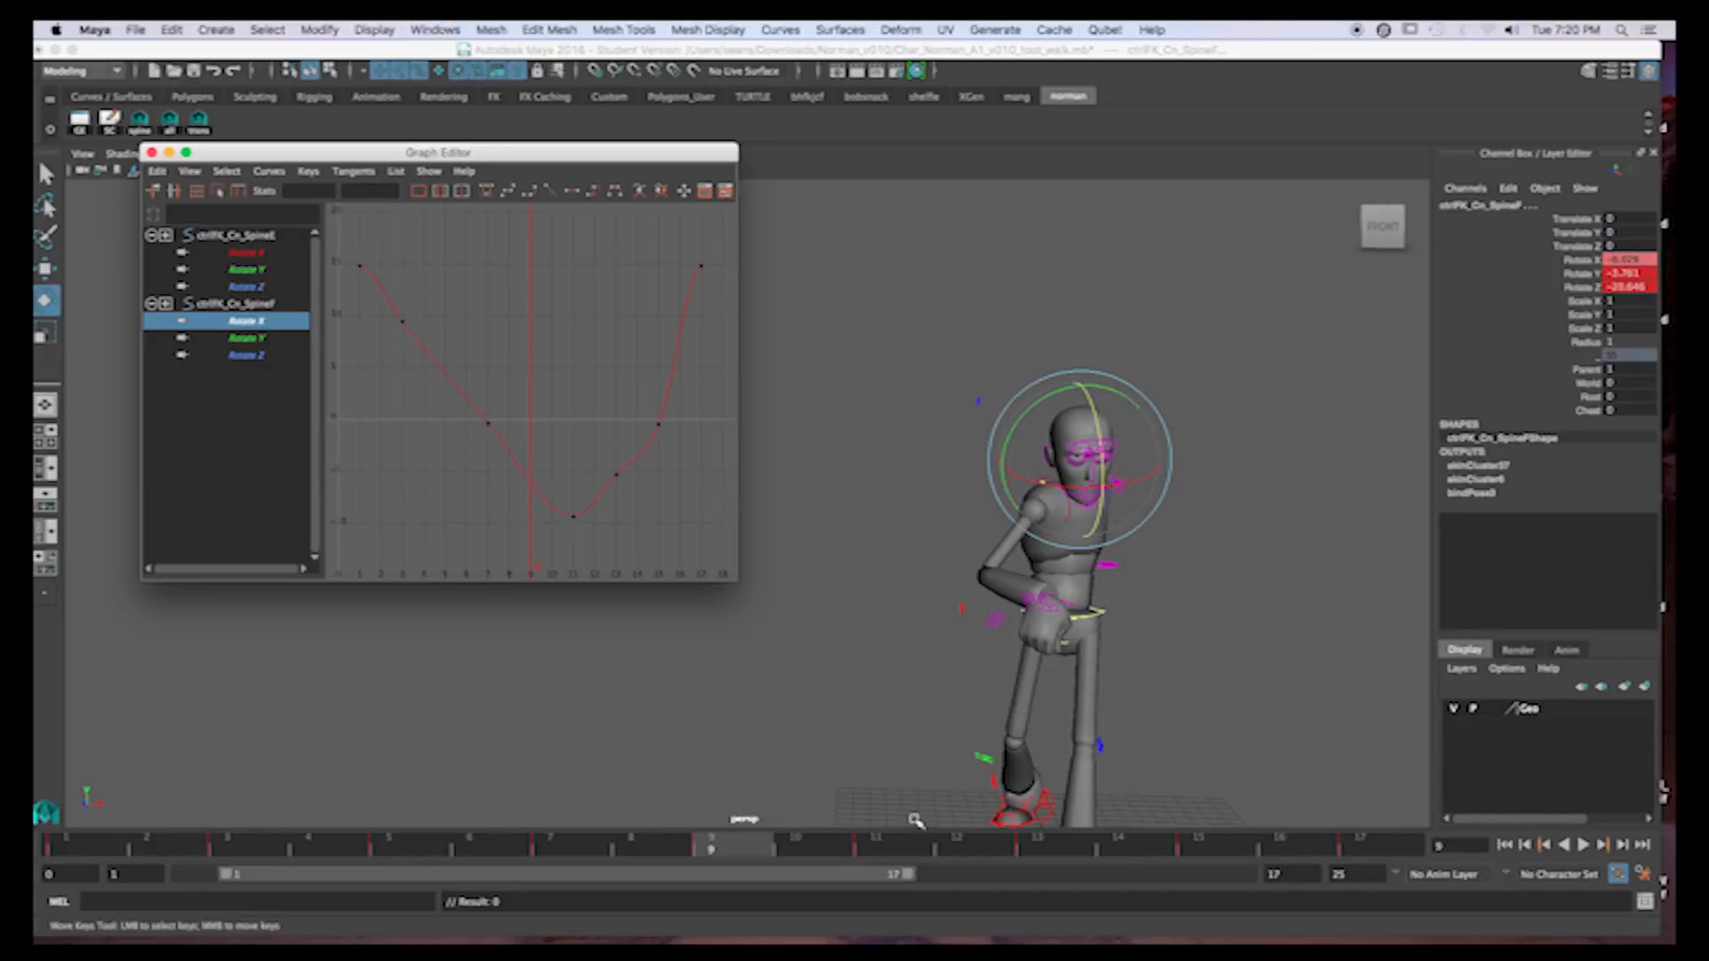
# At frame 11, raise the key on SpineF's Rotate X curve to about -5.568
pyautogui.click(892, 853)
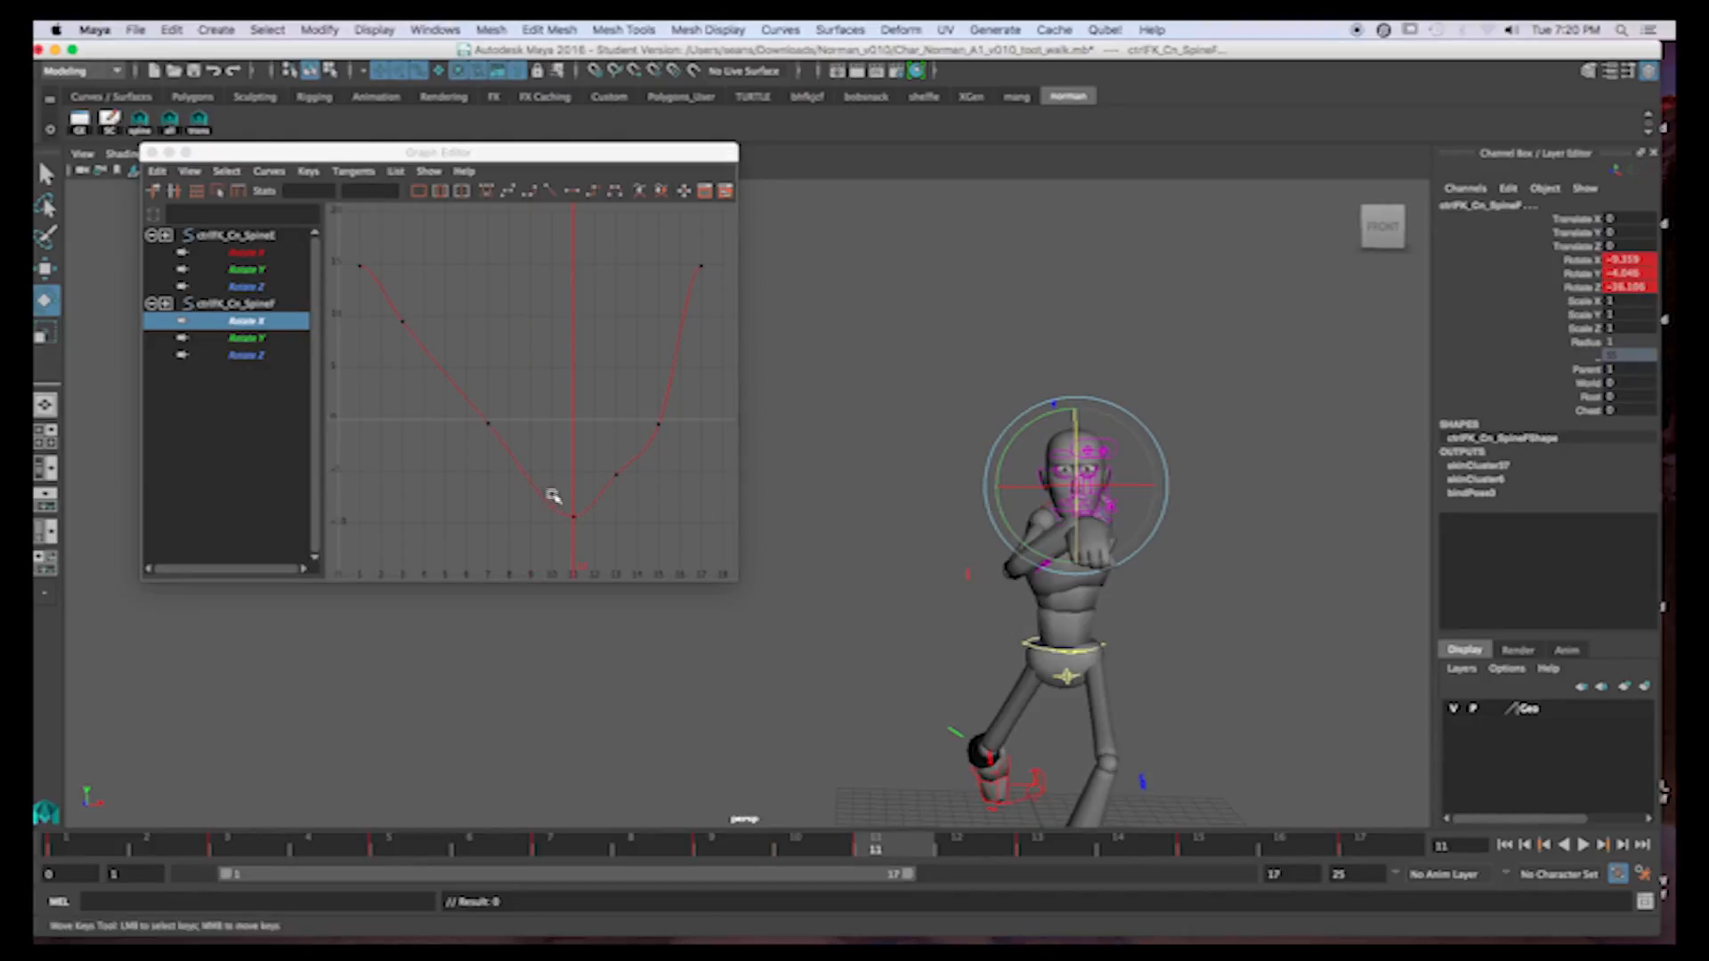
pyautogui.moveTo(555, 497); pyautogui.dragTo(599, 546)
pyautogui.moveTo(599, 538); pyautogui.dragTo(599, 497, button='middle')
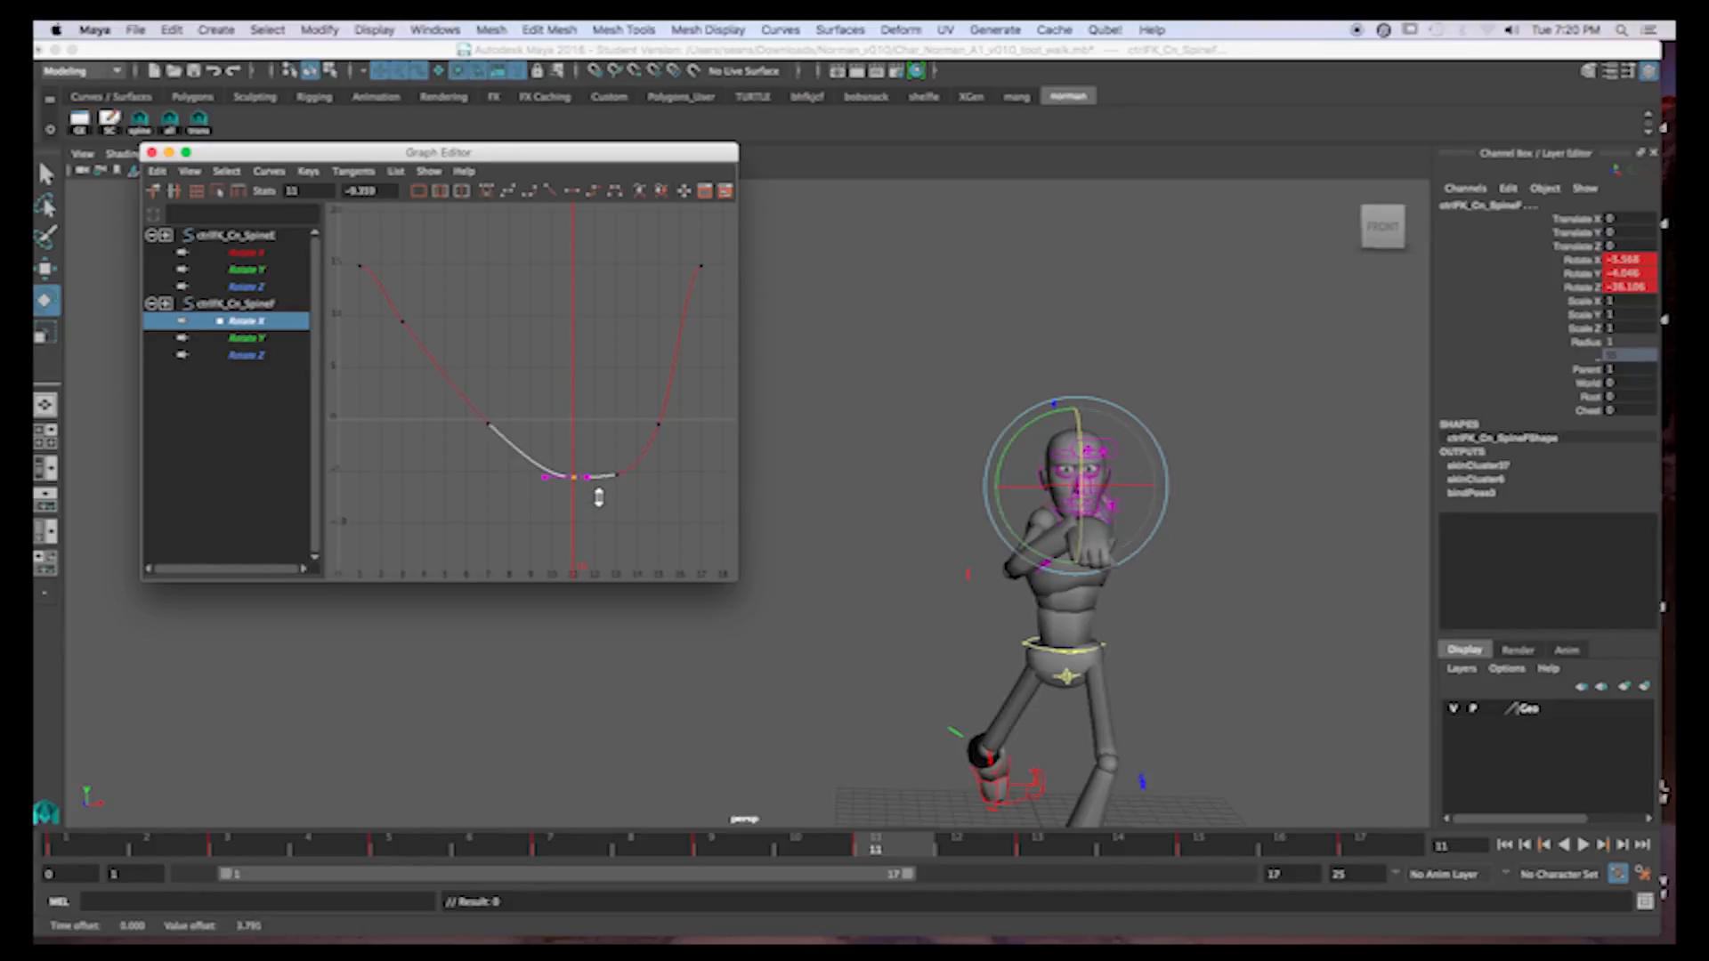
# Check the pose at frame 13 and delete that frame's key from SpineF's Rotate X curve
pyautogui.click(1037, 850)
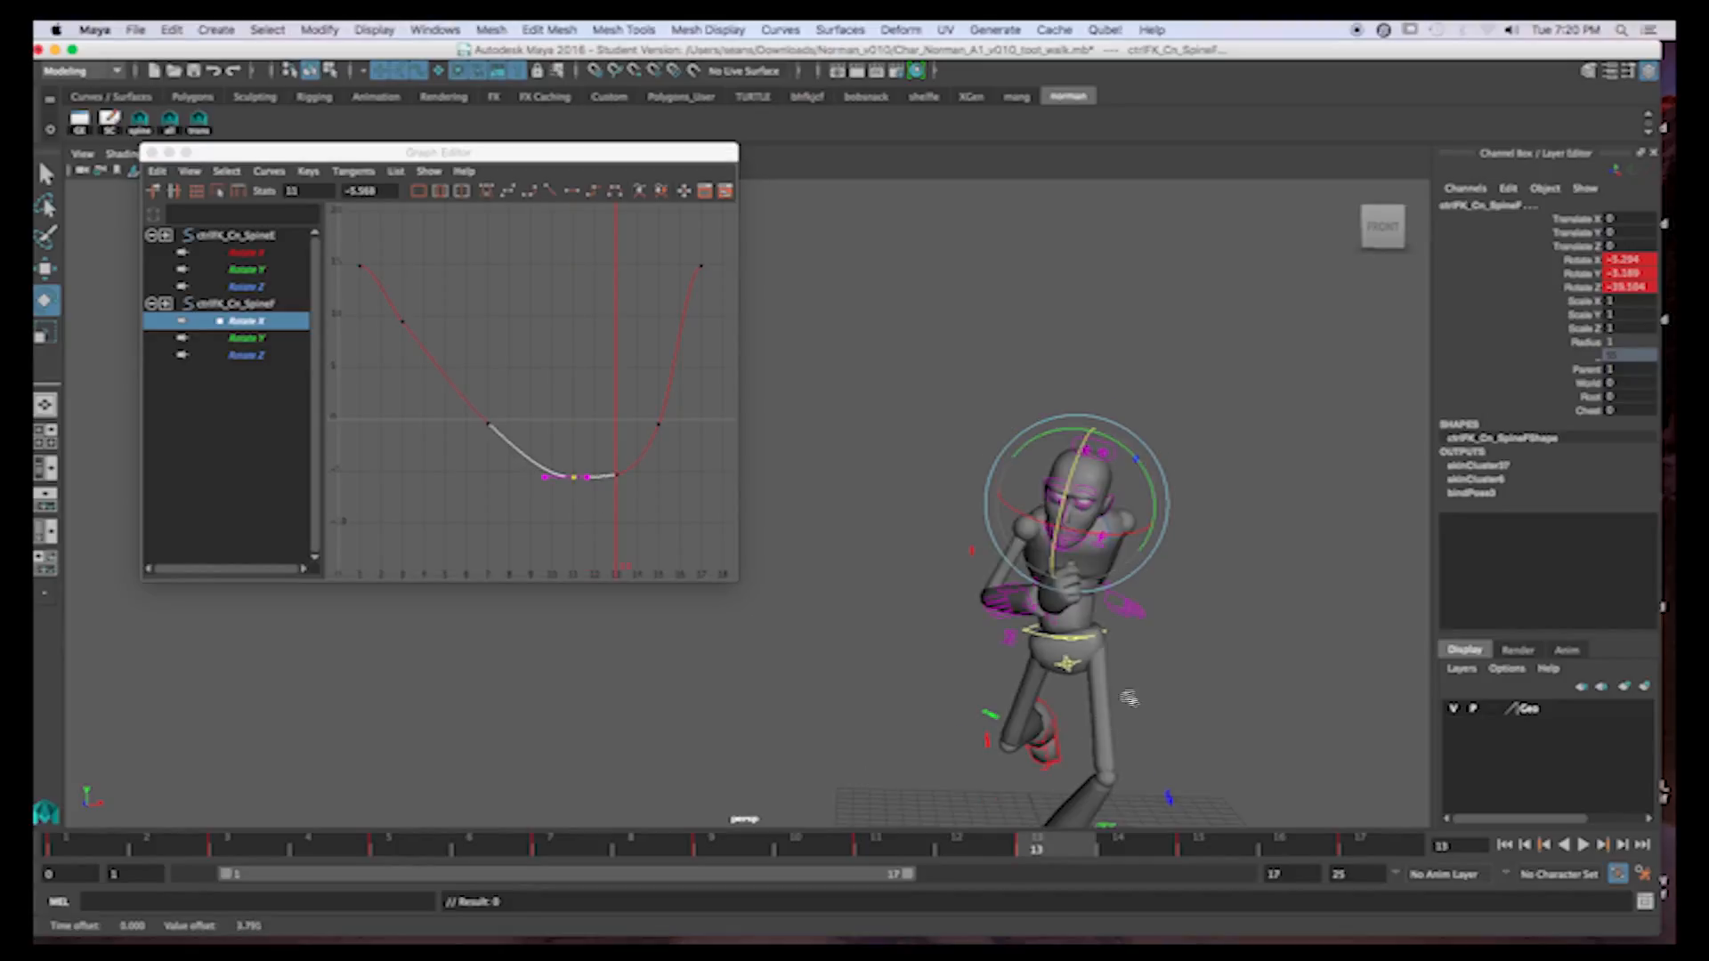
pyautogui.keyDown('alt'); pyautogui.moveTo(1120, 707); pyautogui.dragTo(1125, 684); pyautogui.keyUp('alt')
pyautogui.moveTo(596, 449); pyautogui.dragTo(647, 514)
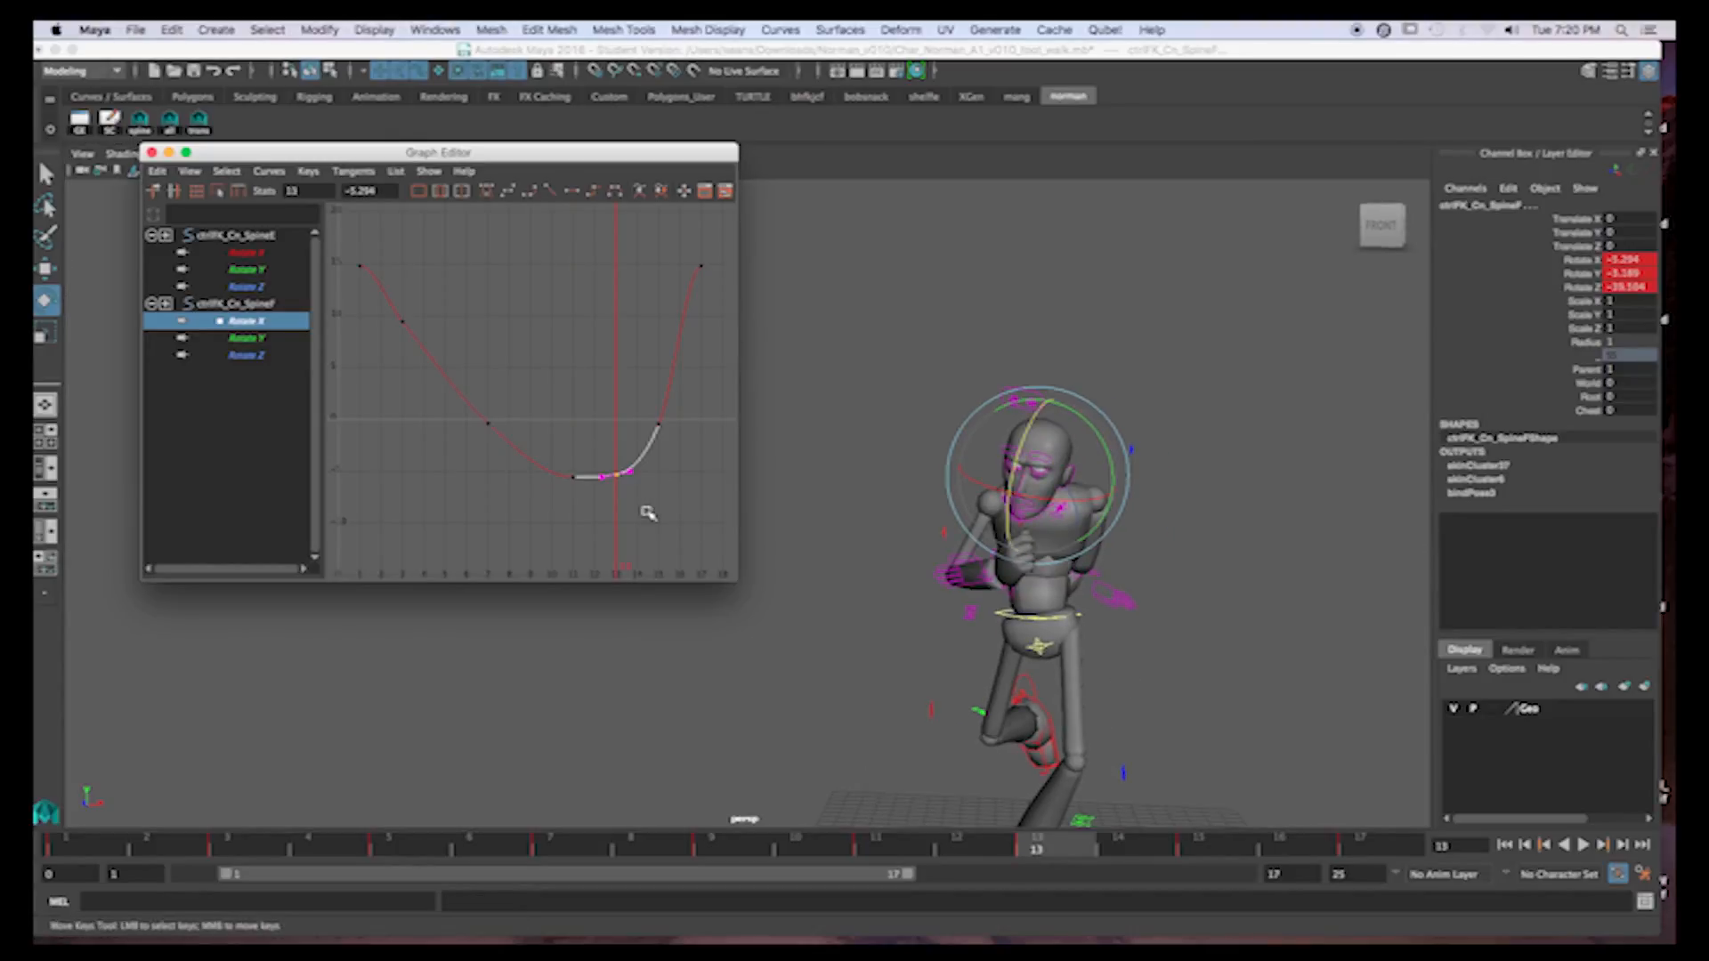
pyautogui.press('Delete')
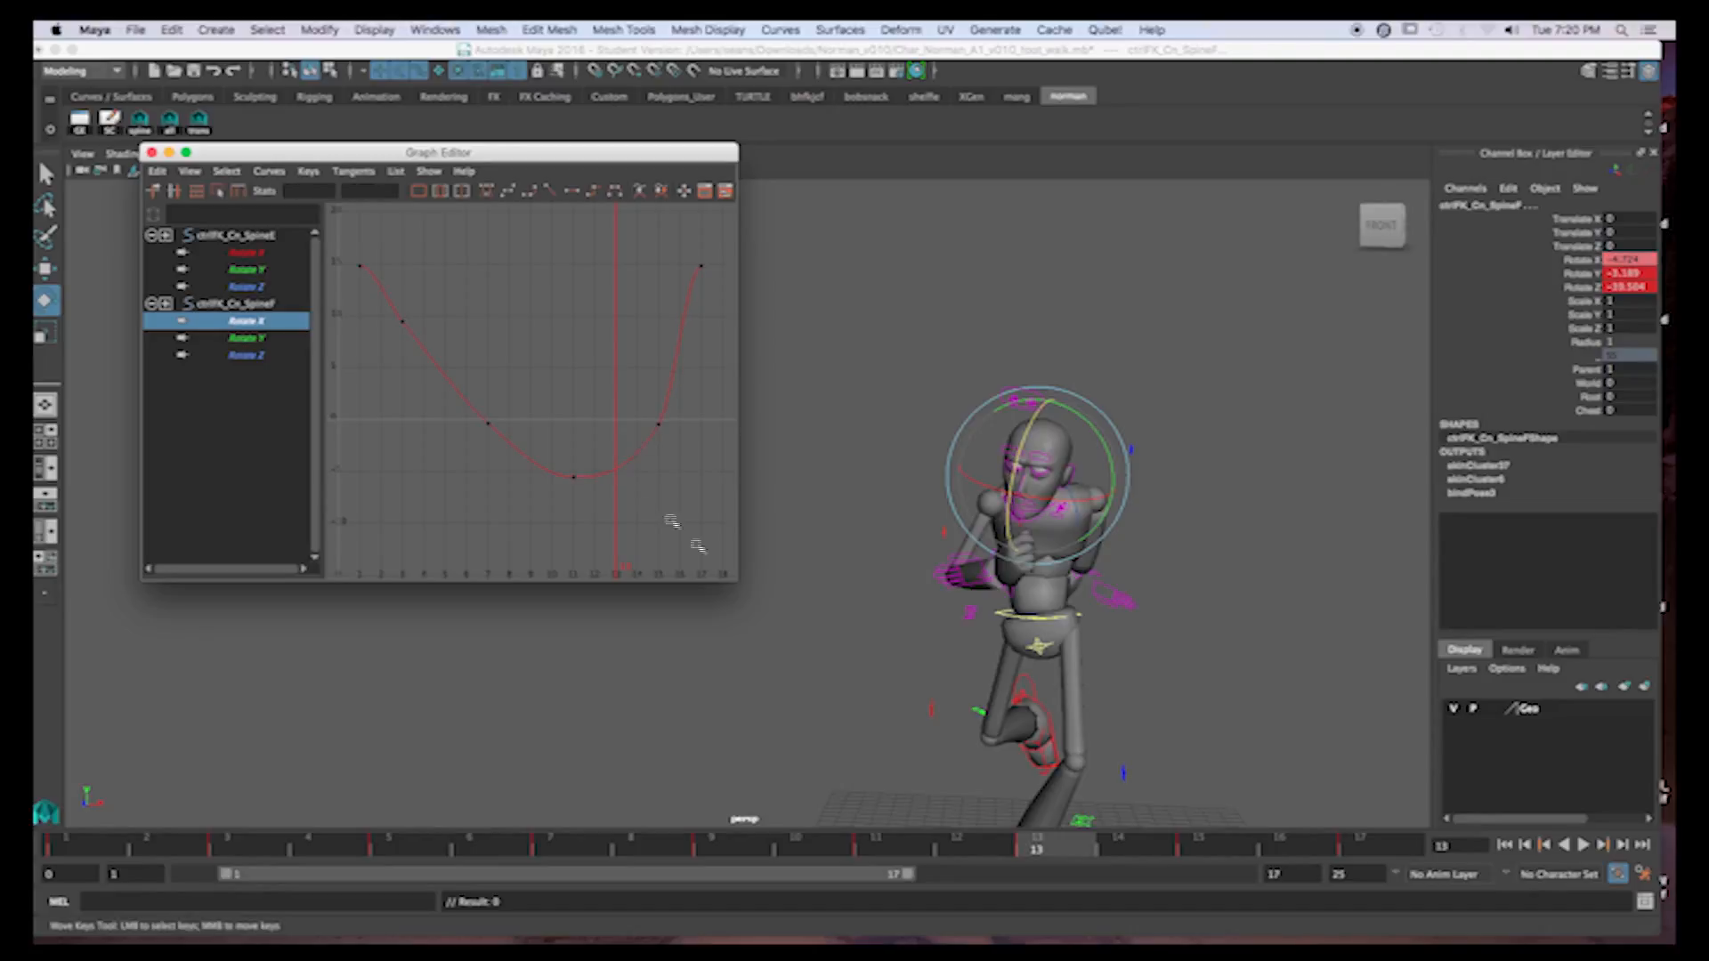
# Raise the frame 15 key on SpineF's Rotate X curve to about 11.715 and check the pose at frame 13
pyautogui.click(1197, 850)
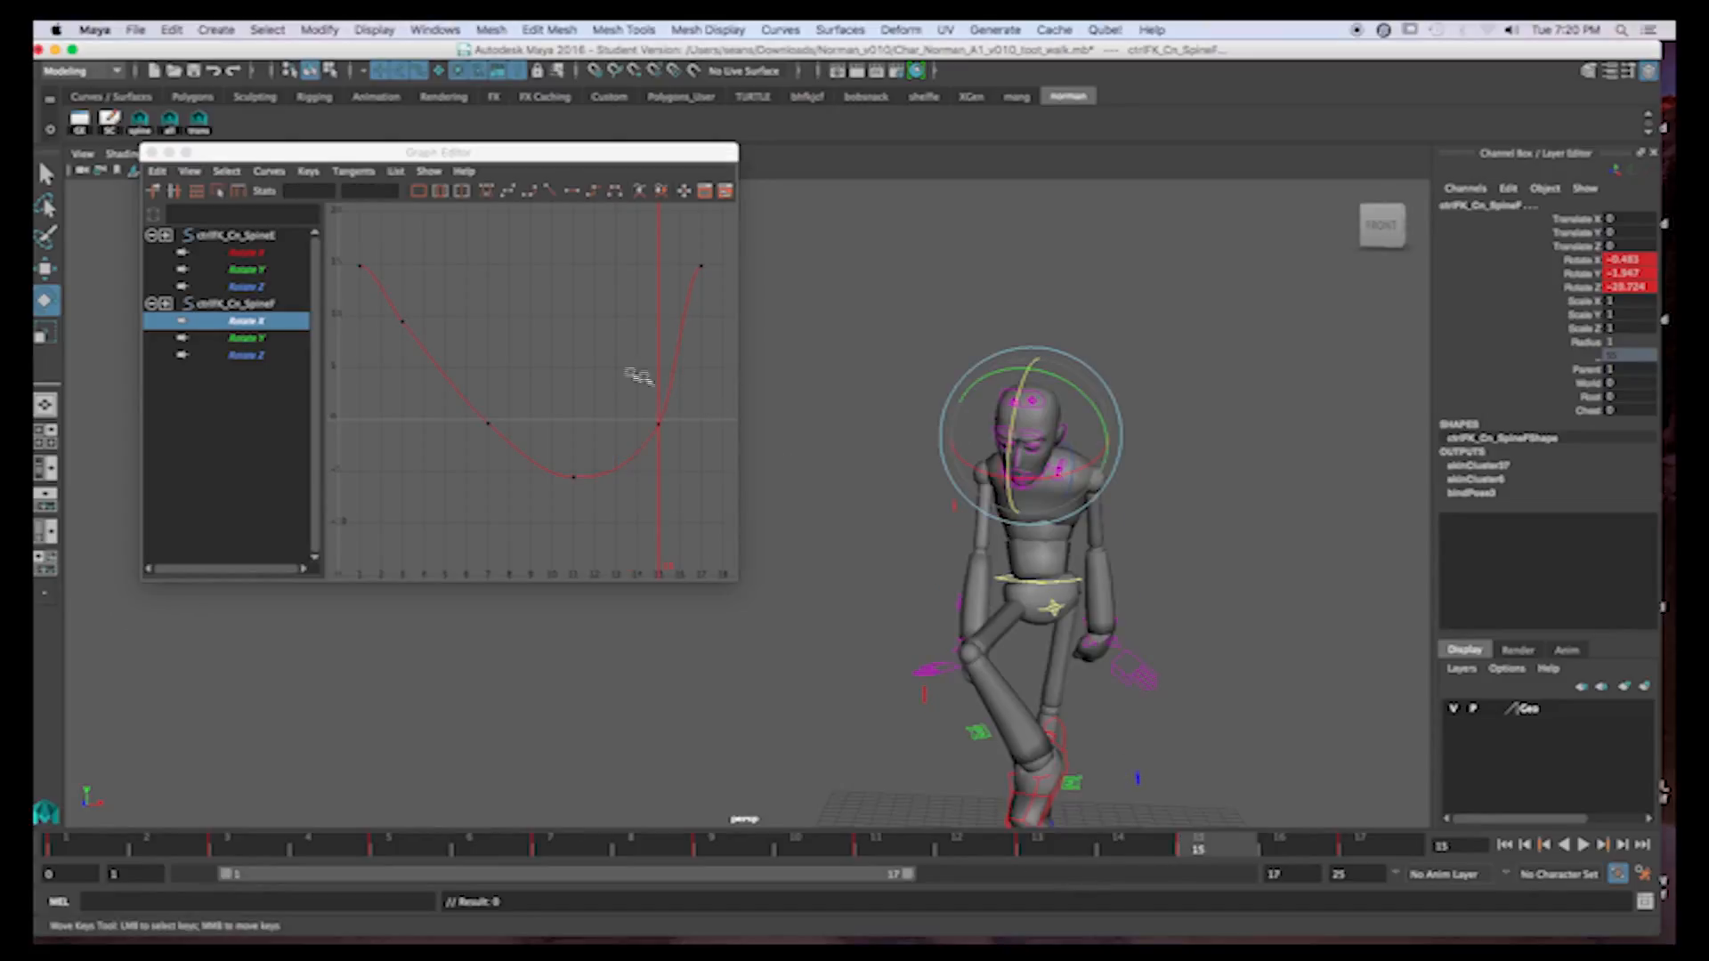
pyautogui.moveTo(632, 371); pyautogui.dragTo(683, 479)
pyautogui.keyDown('shift'); pyautogui.moveTo(682, 475); pyautogui.dragTo(684, 359, button='middle'); pyautogui.keyUp('shift')
pyautogui.click(1035, 848)
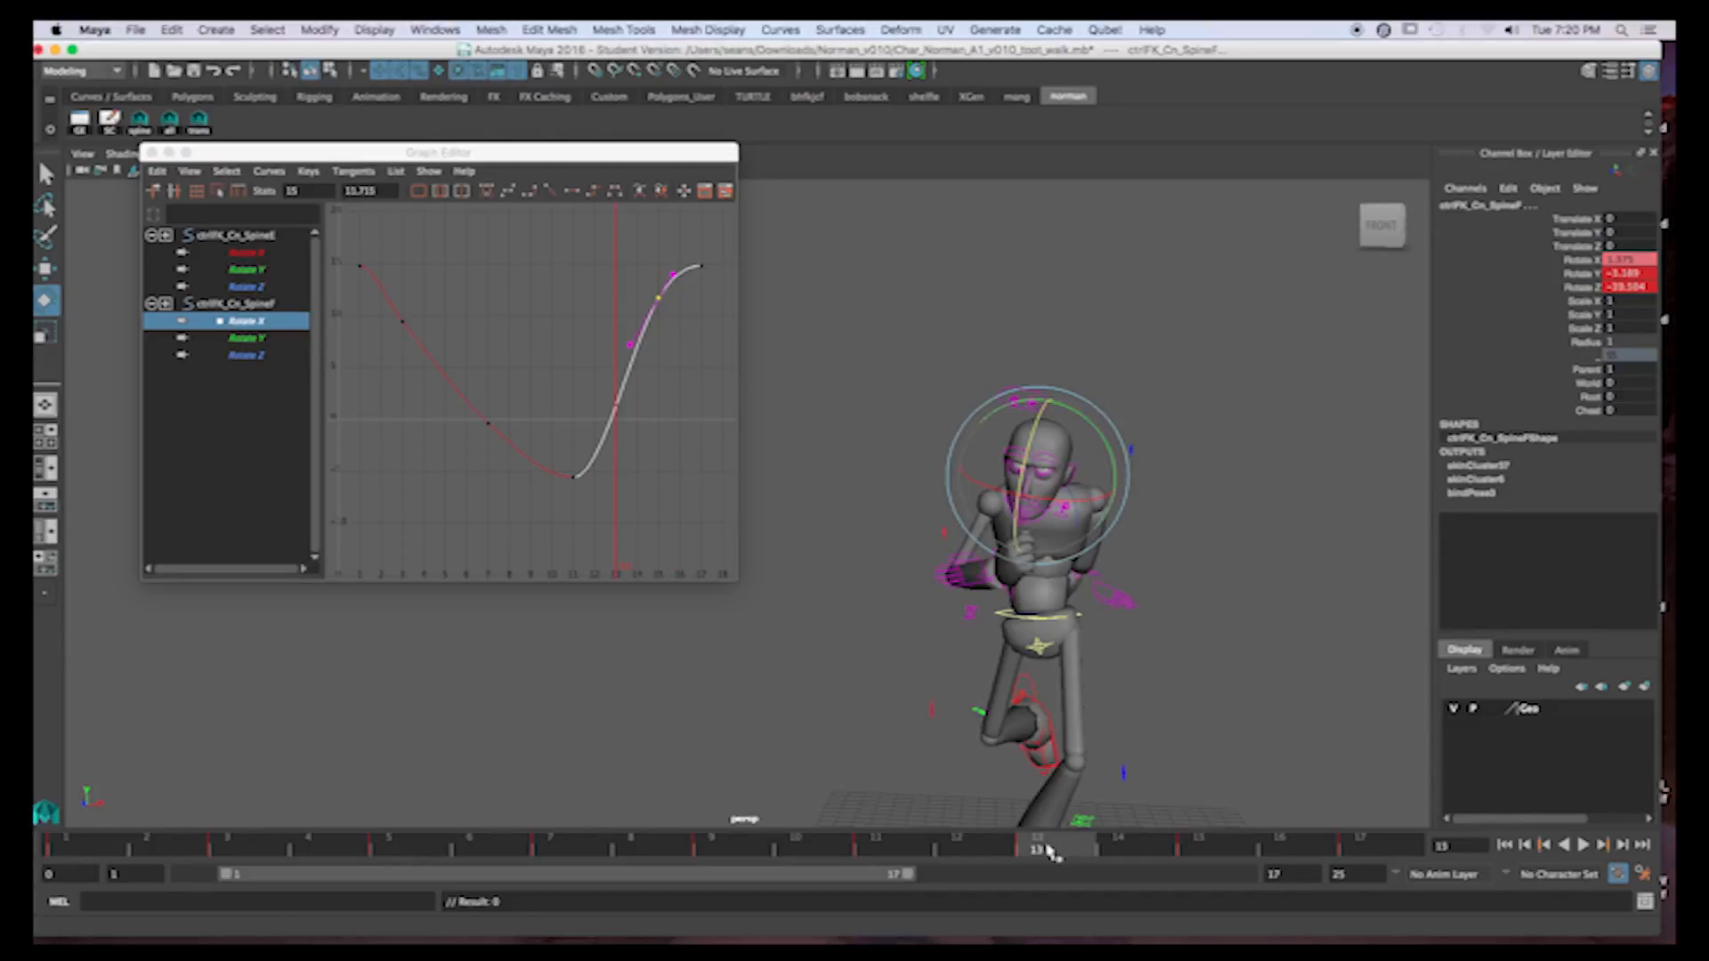
# At frame 11, raise the key on SpineF's Rotate X curve to about 2.86
pyautogui.click(876, 849)
pyautogui.moveTo(563, 469); pyautogui.dragTo(644, 530)
pyautogui.keyDown('shift'); pyautogui.moveTo(645, 531); pyautogui.dragTo(632, 439, button='middle'); pyautogui.keyUp('shift')
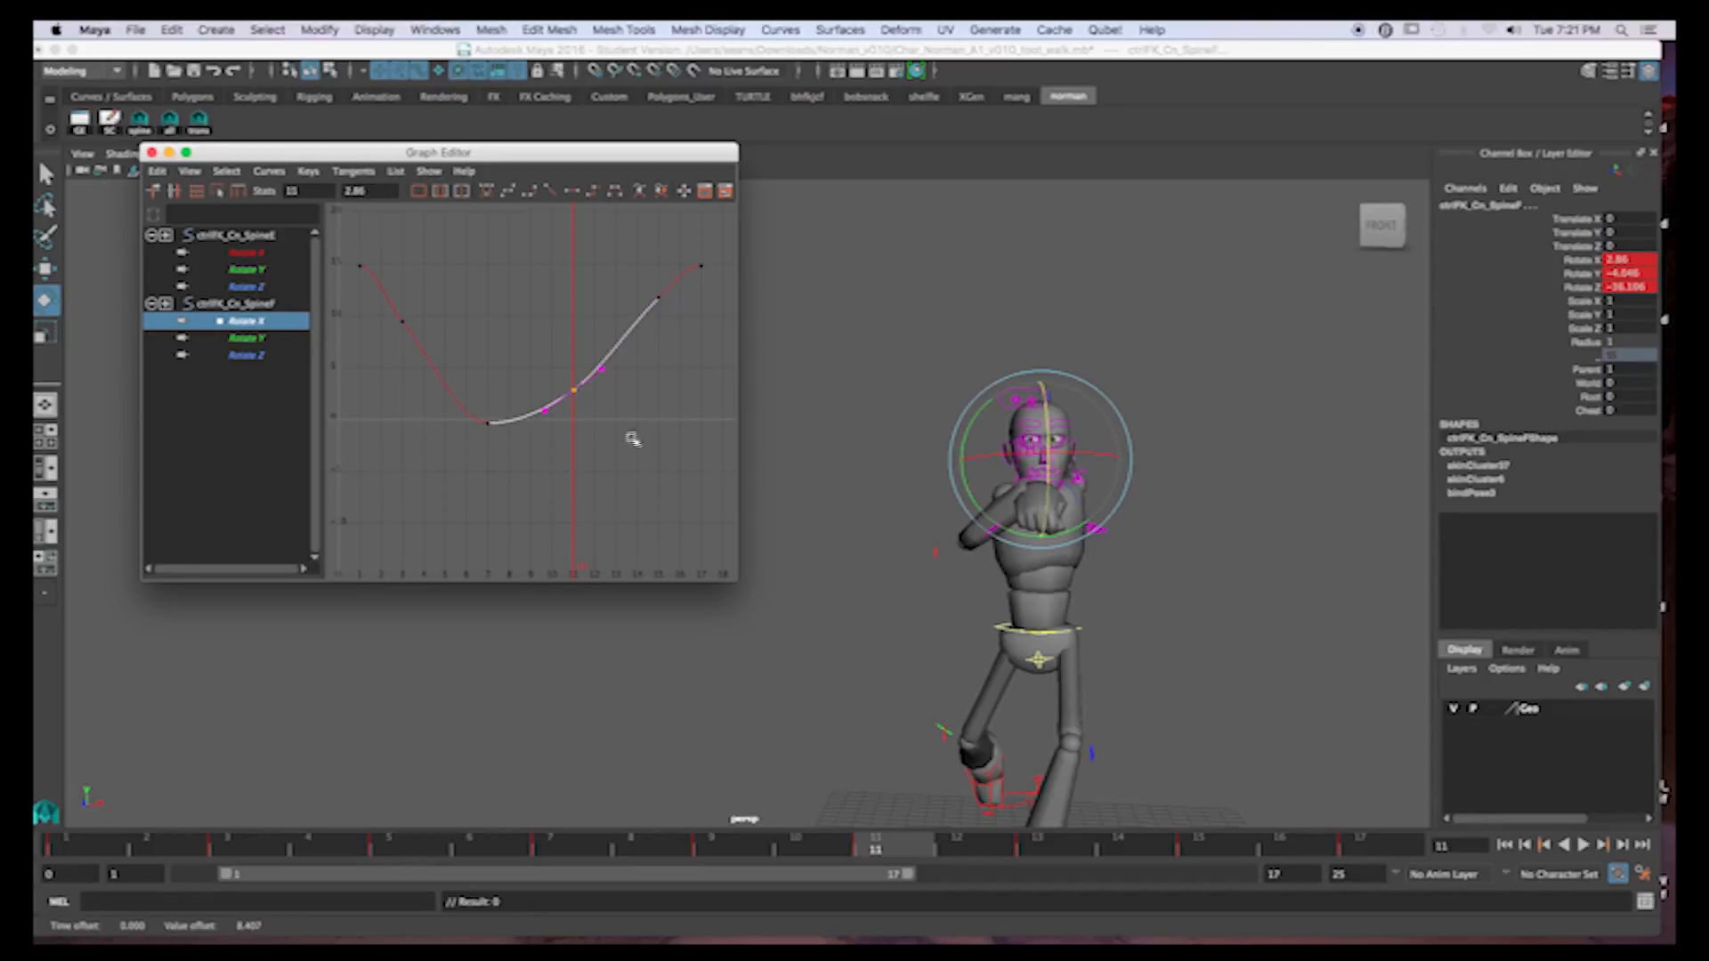
# Play the walk cycle from frame 1 to review SpineF's side-to-side tilt from the front
pyautogui.scroll(-3, 632, 435)
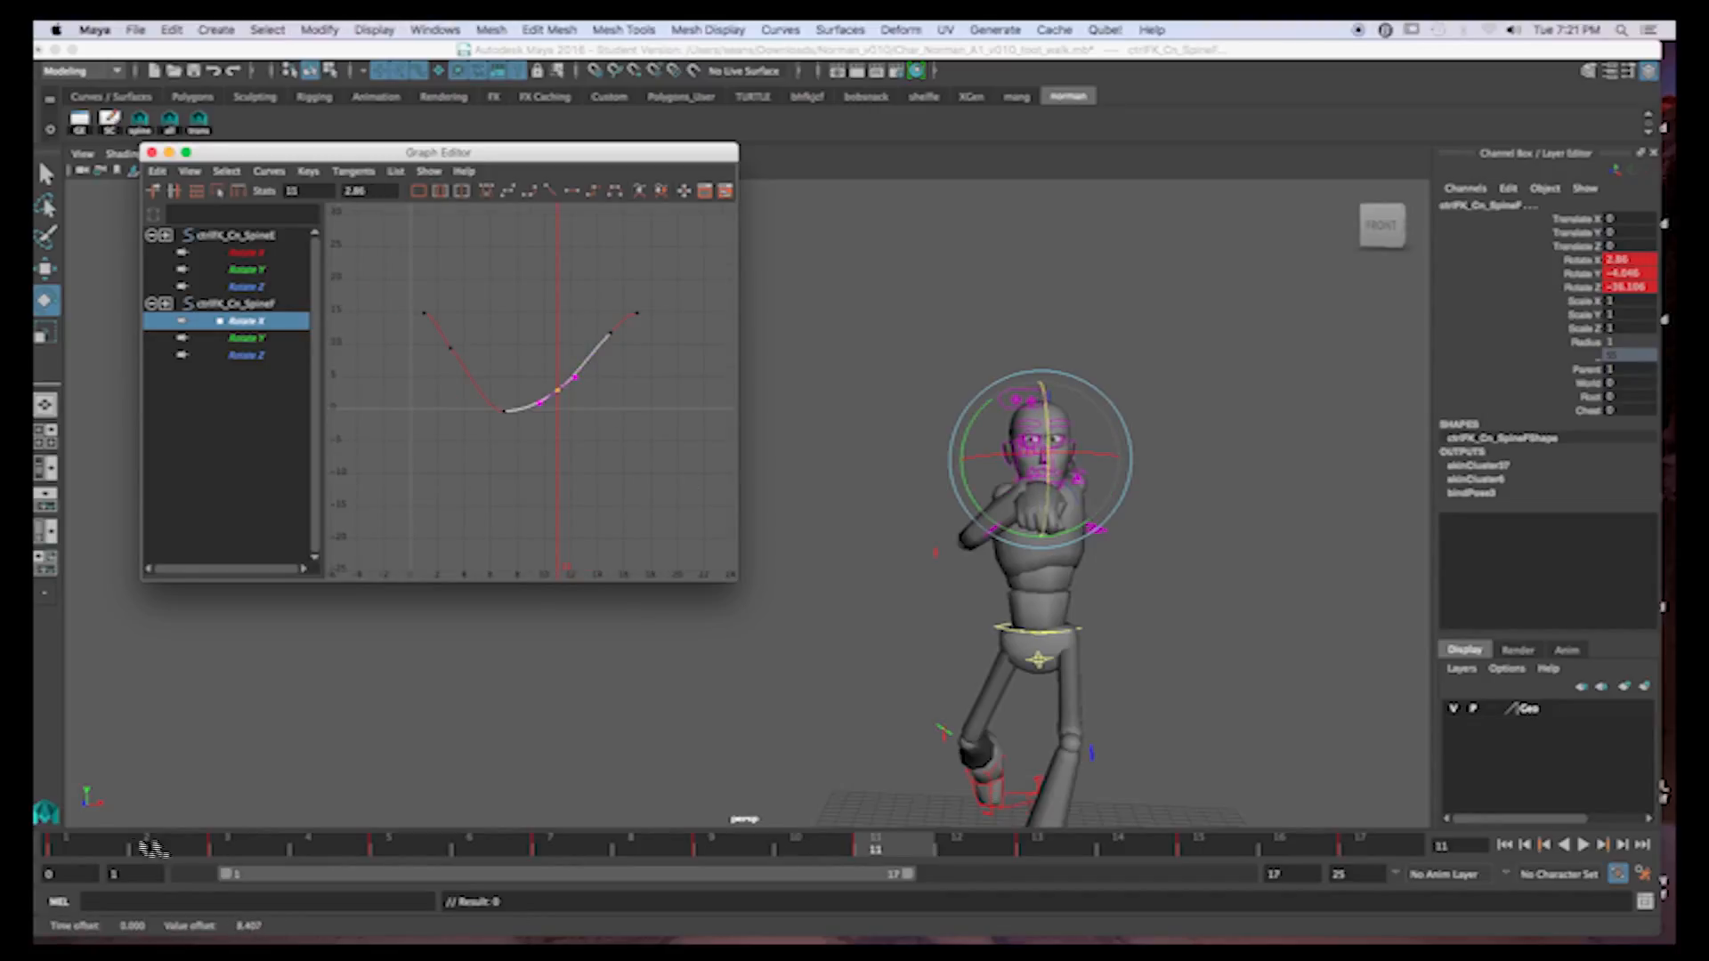
pyautogui.click(108, 846)
pyautogui.hotkey('alt', 'v')
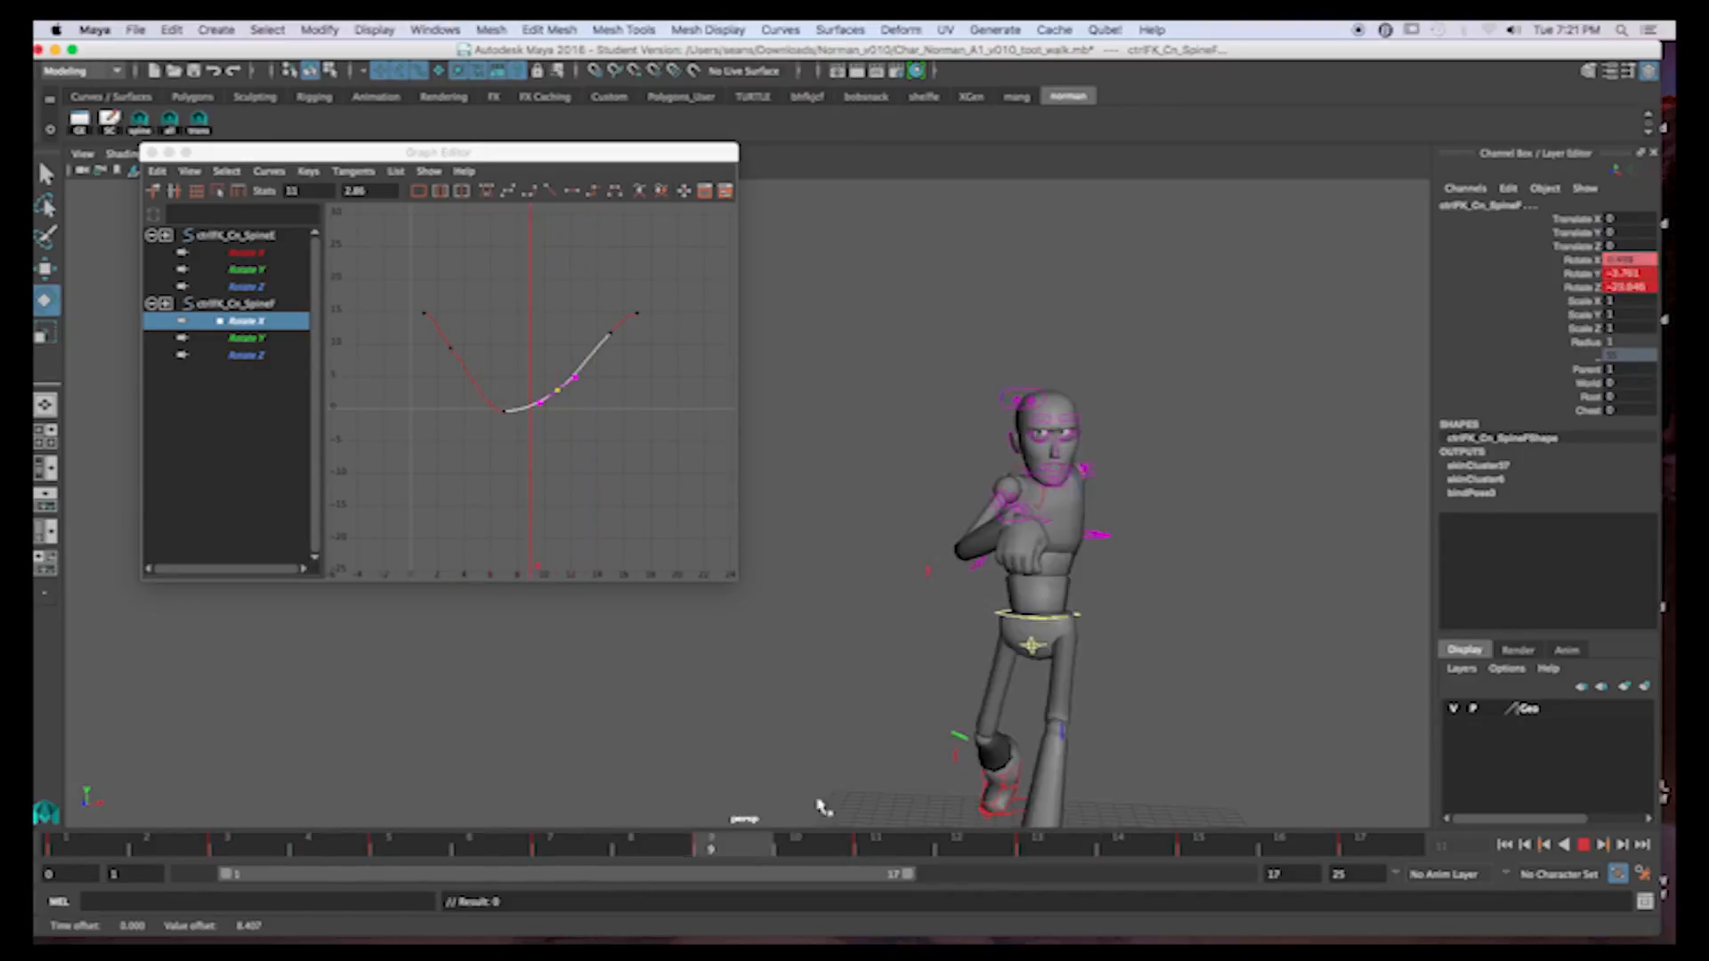
pyautogui.hotkey('alt', 'v')
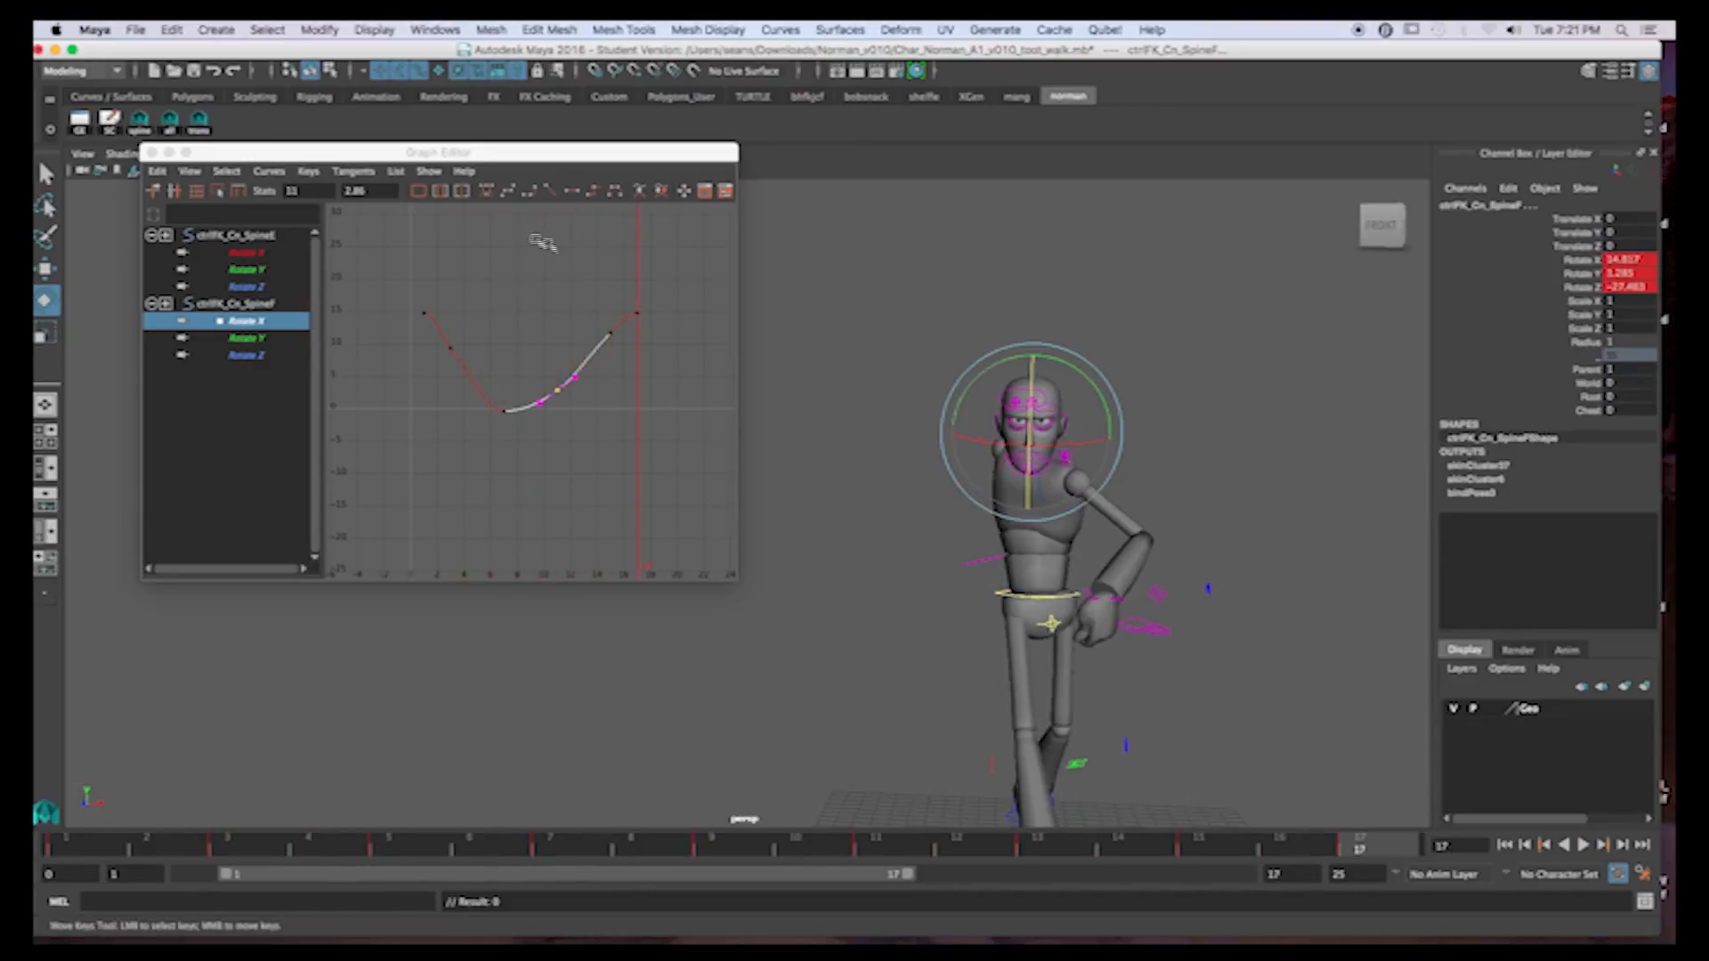
# Flatten the tangents of the first and last keys on SpineF's Rotate X curve, and raise the frame 3 key slightly
pyautogui.moveTo(406, 300); pyautogui.dragTo(666, 326)
pyautogui.click(572, 190)
pyautogui.click(573, 193)
pyautogui.moveTo(435, 332); pyautogui.dragTo(487, 364)
pyautogui.keyDown('shift'); pyautogui.moveTo(501, 349); pyautogui.dragTo(501, 340, button='middle'); pyautogui.keyUp('shift')
# Frame SpineF's Rotate Y curve with all its keys selected, and play the walk cycle from frame 1
pyautogui.click(248, 340)
pyautogui.moveTo(374, 351); pyautogui.dragTo(656, 462)
pyautogui.press('f')
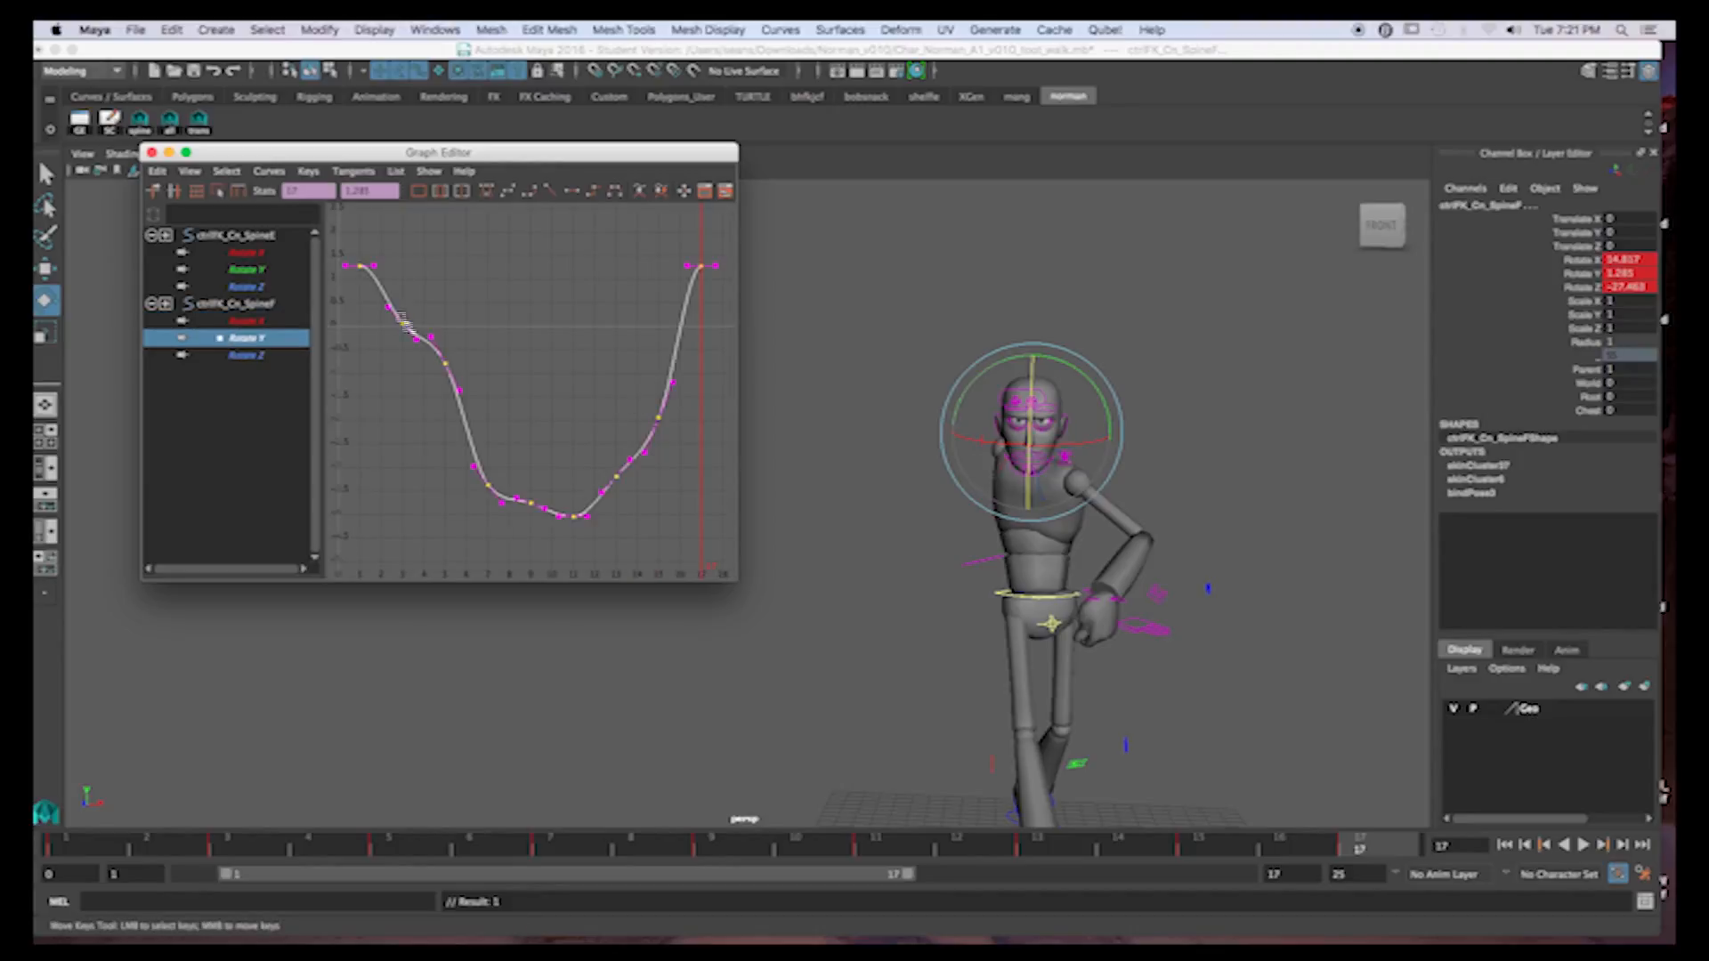
pyautogui.click(114, 847)
pyautogui.hotkey('alt', 'v')
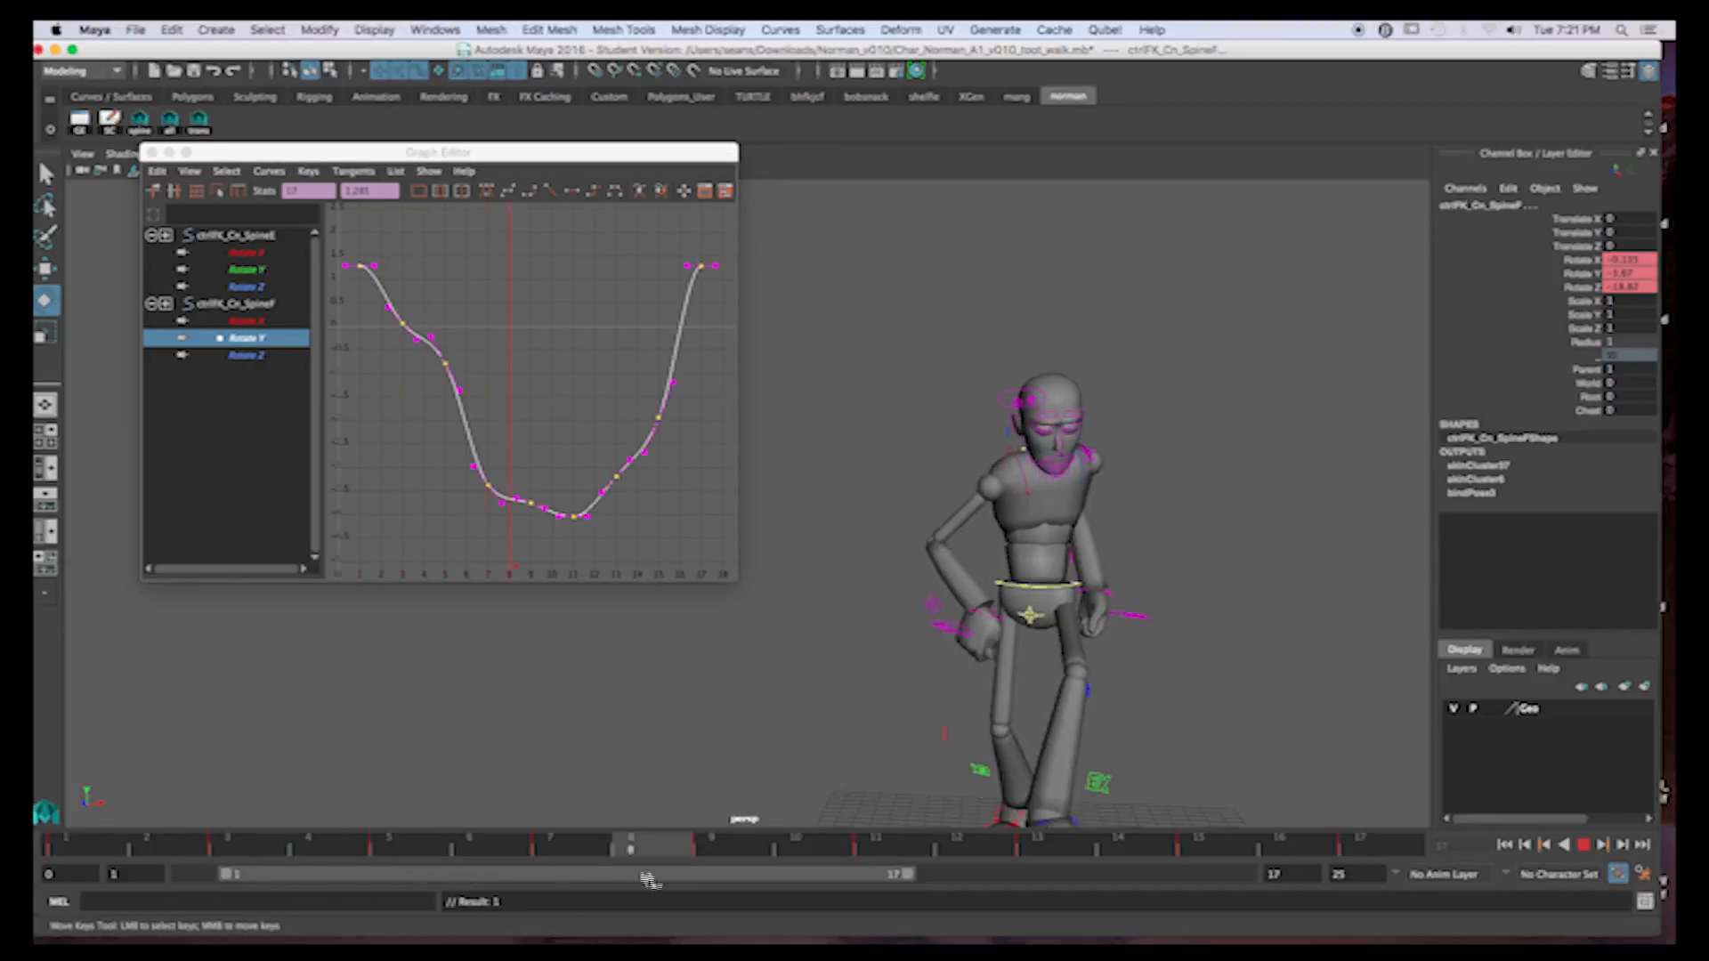
# Play the walk cycle from frame 1 to review SpineF's head and shoulder motion from the front
pyautogui.hotkey('alt', 'v')
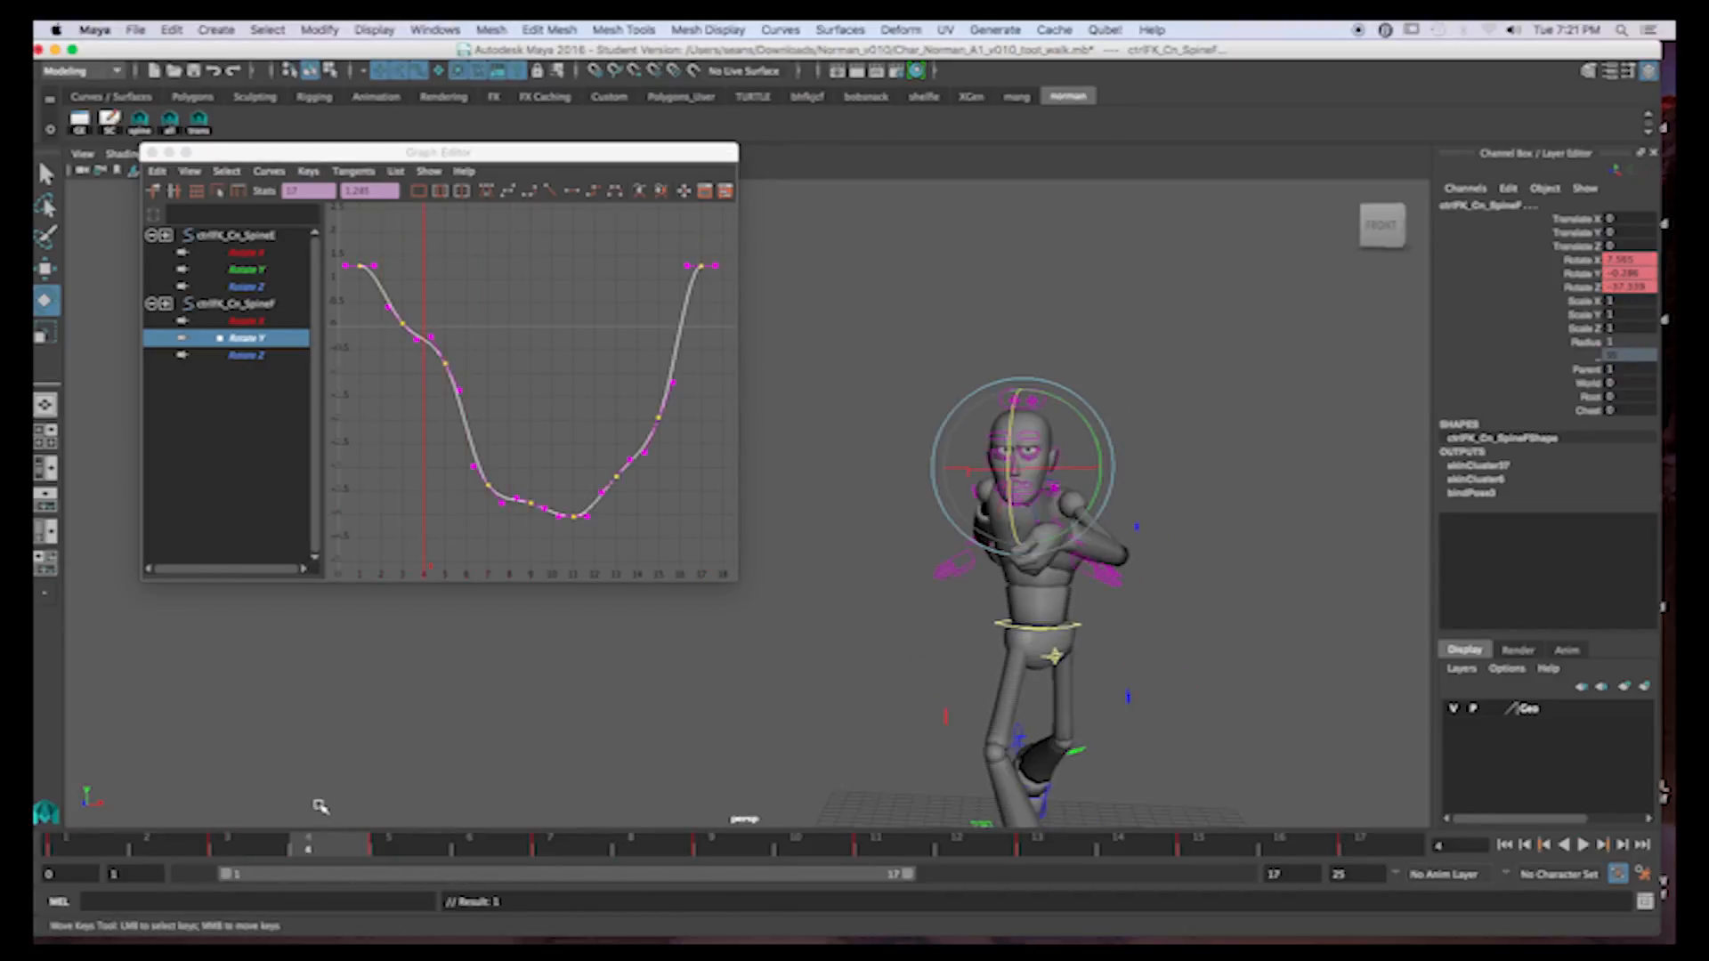
pyautogui.click(114, 847)
pyautogui.hotkey('alt', 'v')
pyautogui.moveTo(298, 855); pyautogui.dragTo(116, 827)
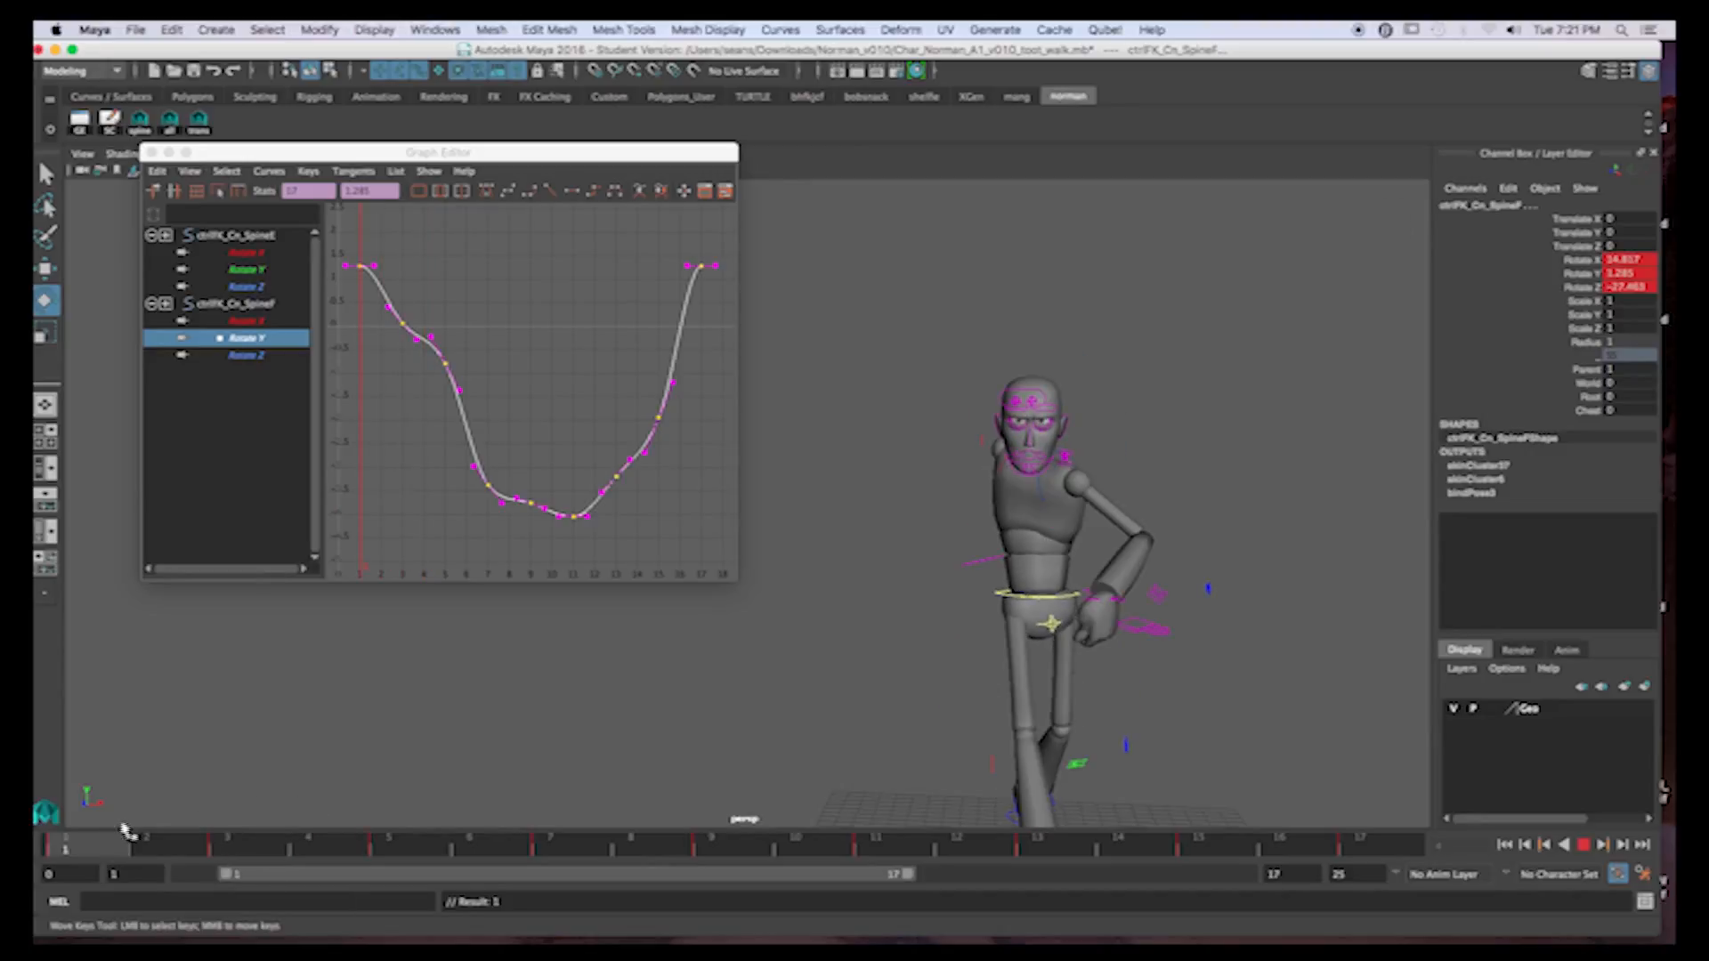
pyautogui.hotkey('alt', 'v')
# On SpineF's Rotate Y curve, raise the frame 3 key to about 0.84 and delete the frame 9 key
pyautogui.moveTo(365, 274); pyautogui.dragTo(425, 347)
pyautogui.moveTo(527, 329); pyautogui.dragTo(523, 300, button='middle')
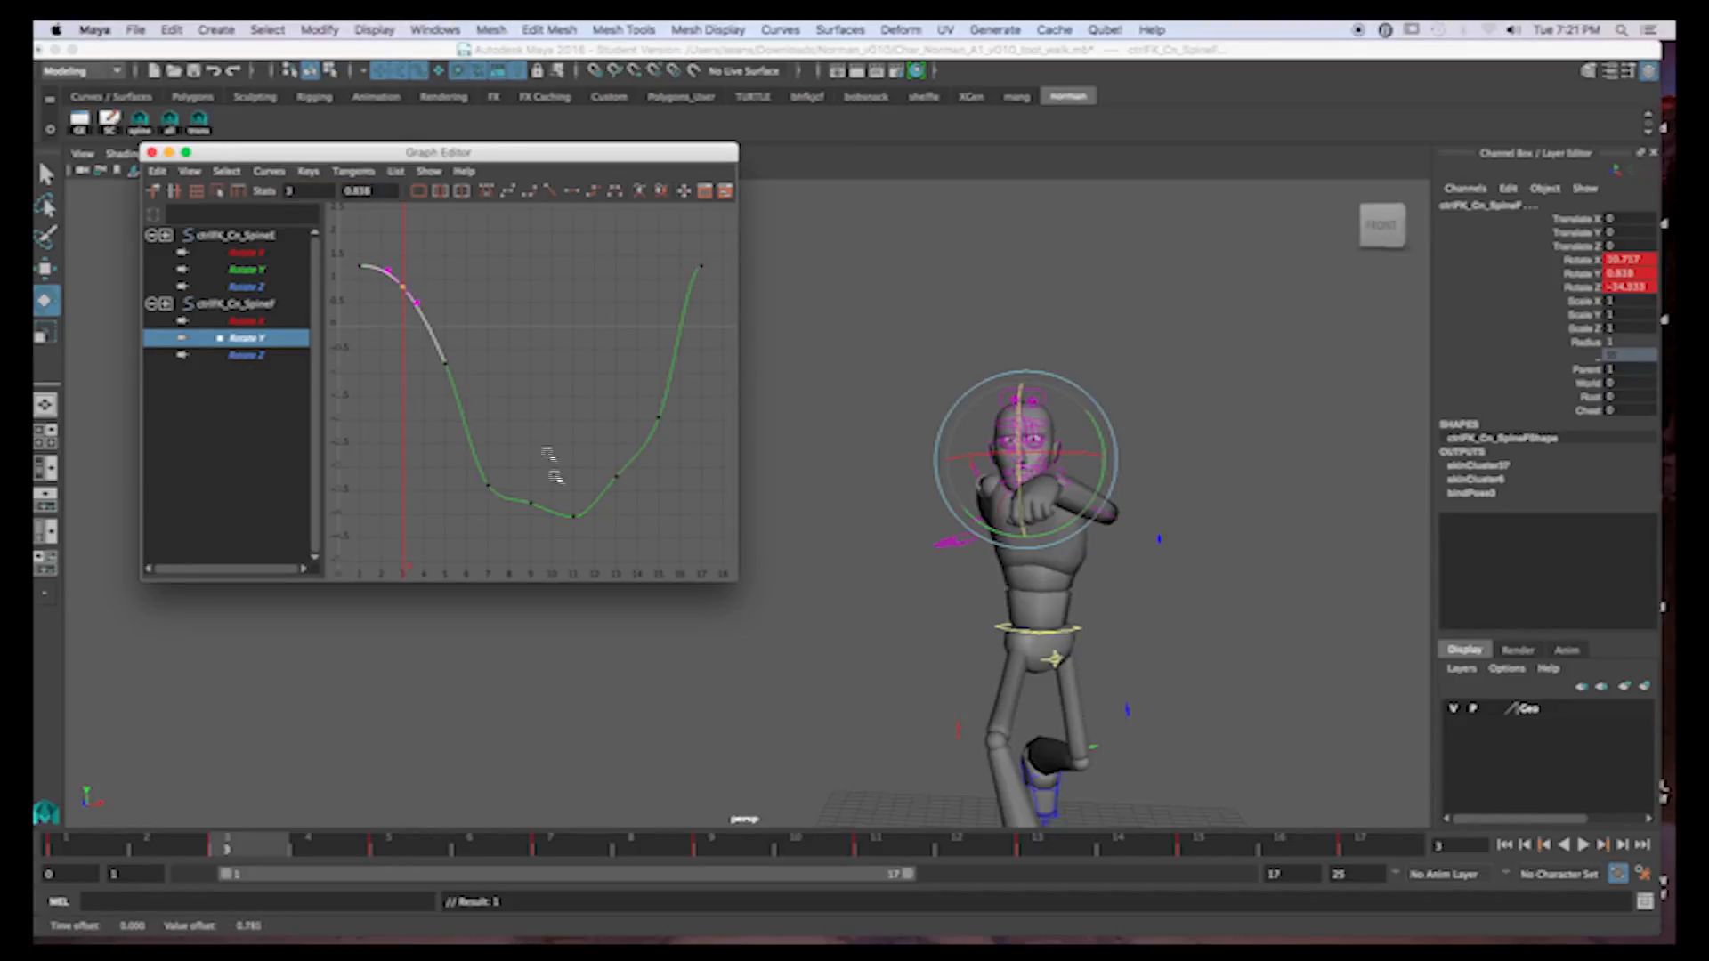
pyautogui.moveTo(518, 485); pyautogui.dragTo(551, 546)
pyautogui.press('Delete')
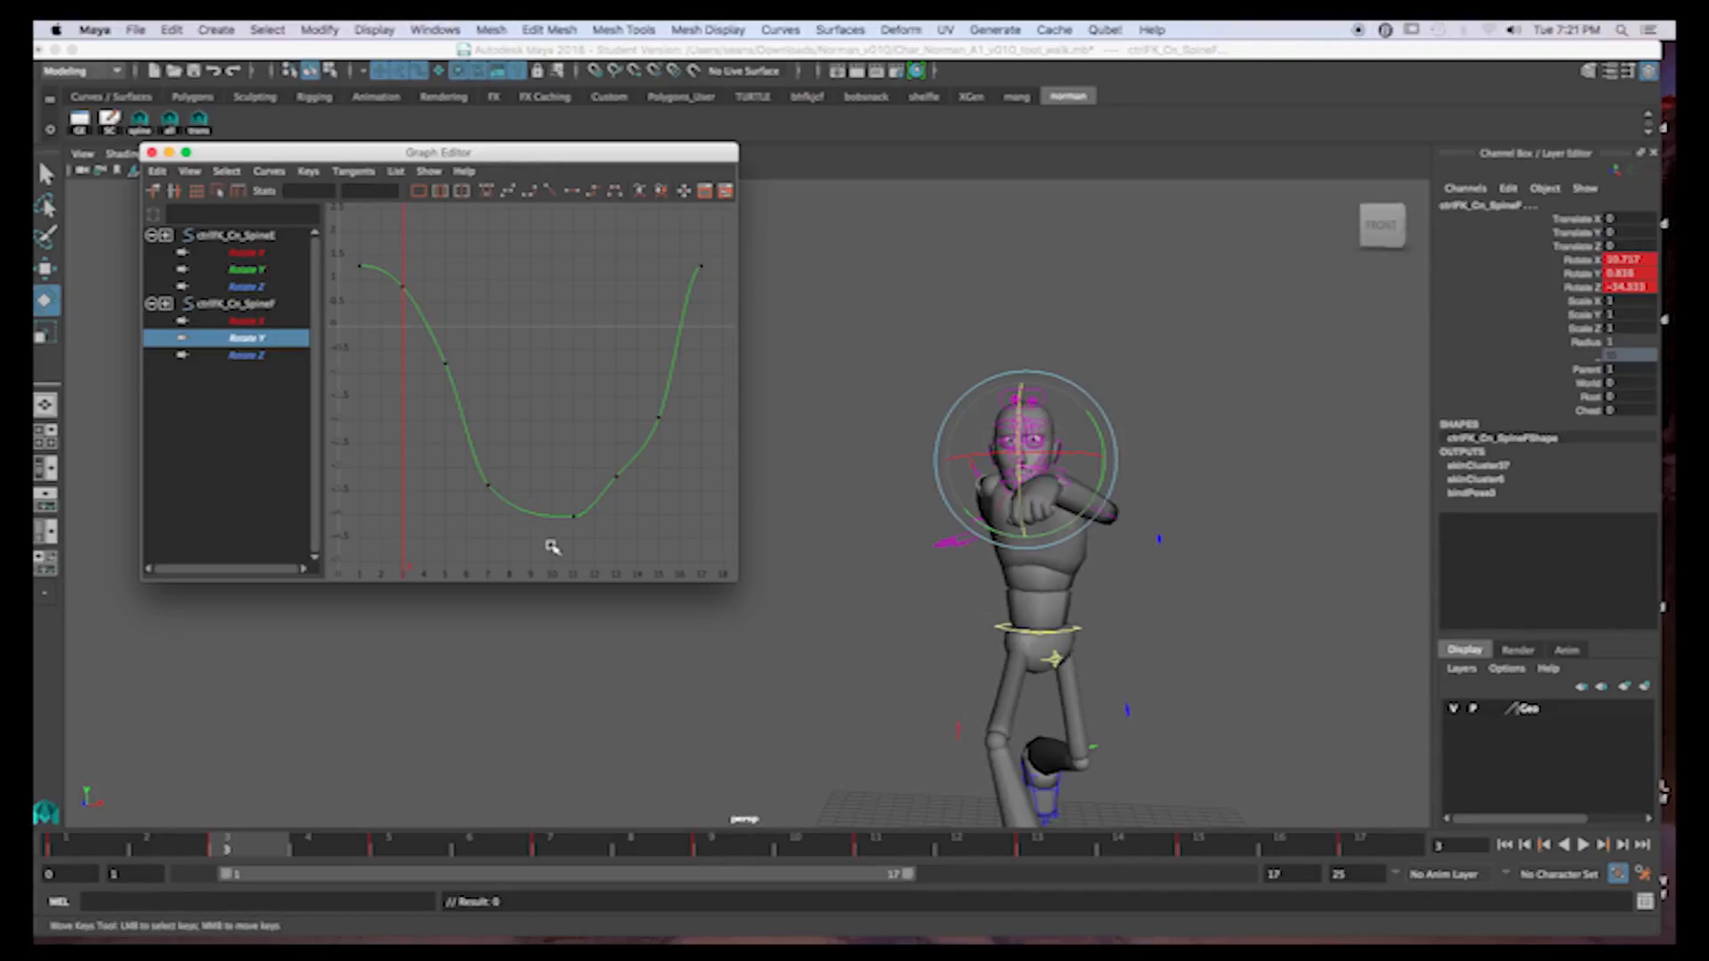
# Delete the frame 13 key on SpineF's Rotate Y curve, and raise the frame 15 key to about -1.04
pyautogui.moveTo(606, 466); pyautogui.dragTo(644, 495)
pyautogui.press('Delete')
pyautogui.moveTo(630, 378); pyautogui.dragTo(686, 461)
pyautogui.moveTo(686, 461); pyautogui.dragTo(682, 322, button='middle')
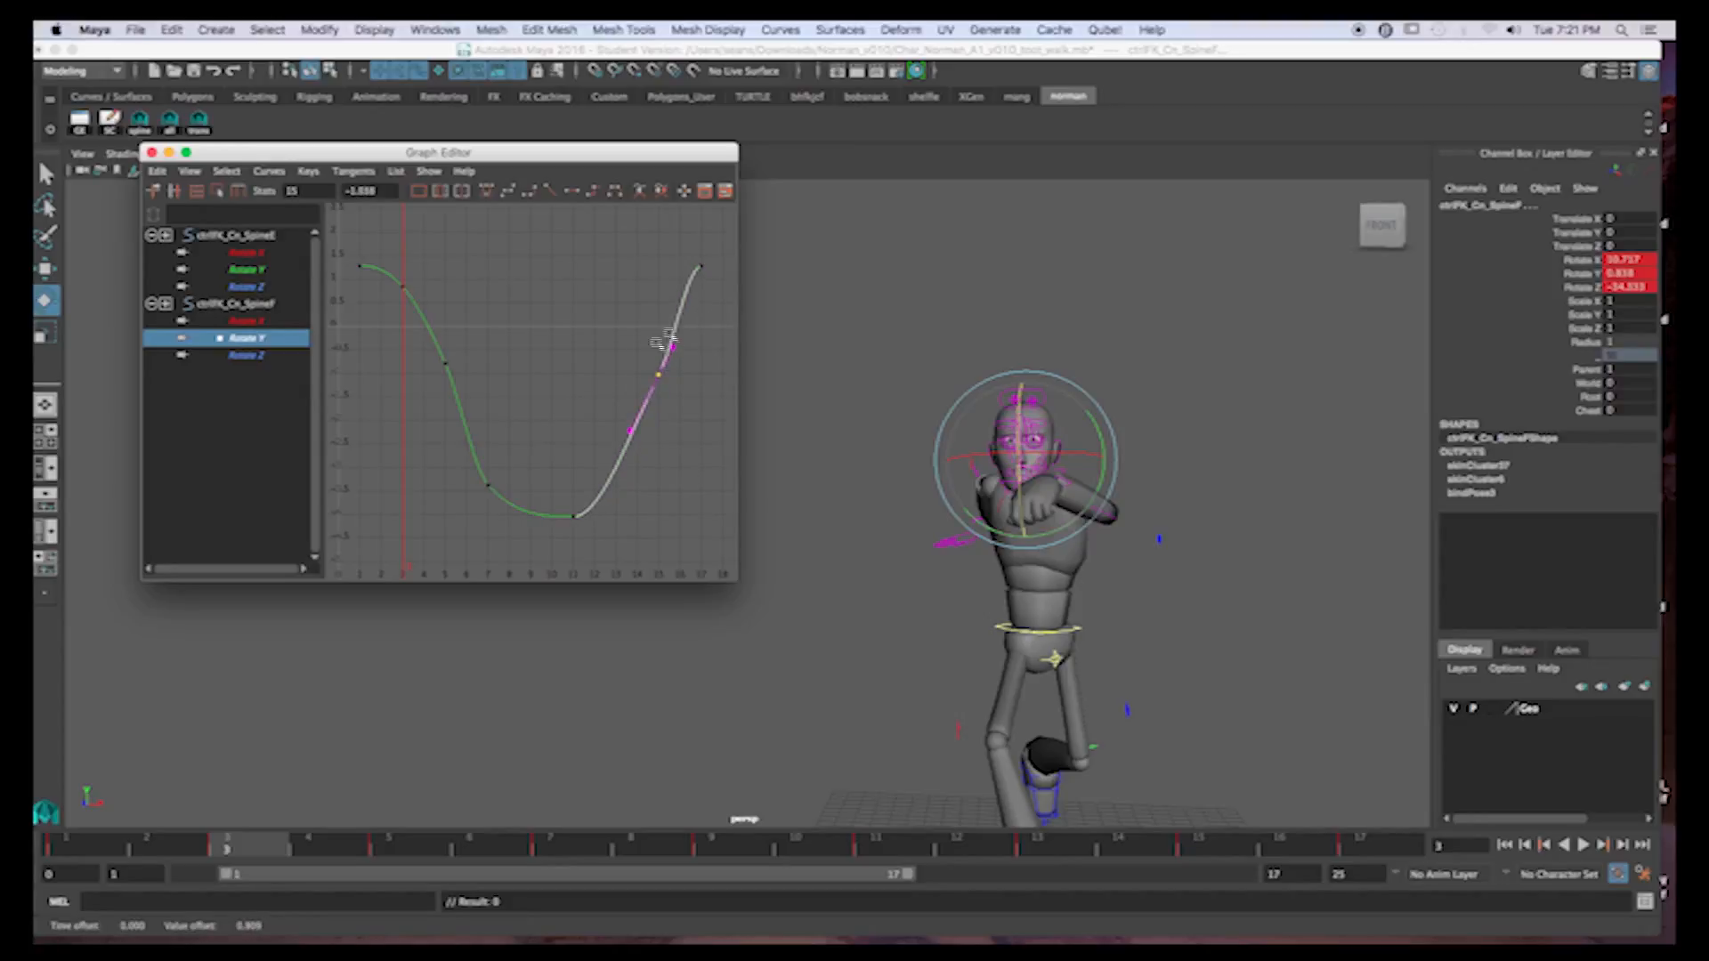
# Play the walk cycle from frame 1, and scrub through it against SpineF's framed Rotate Z curve
pyautogui.click(86, 843)
pyautogui.hotkey('alt', 'v')
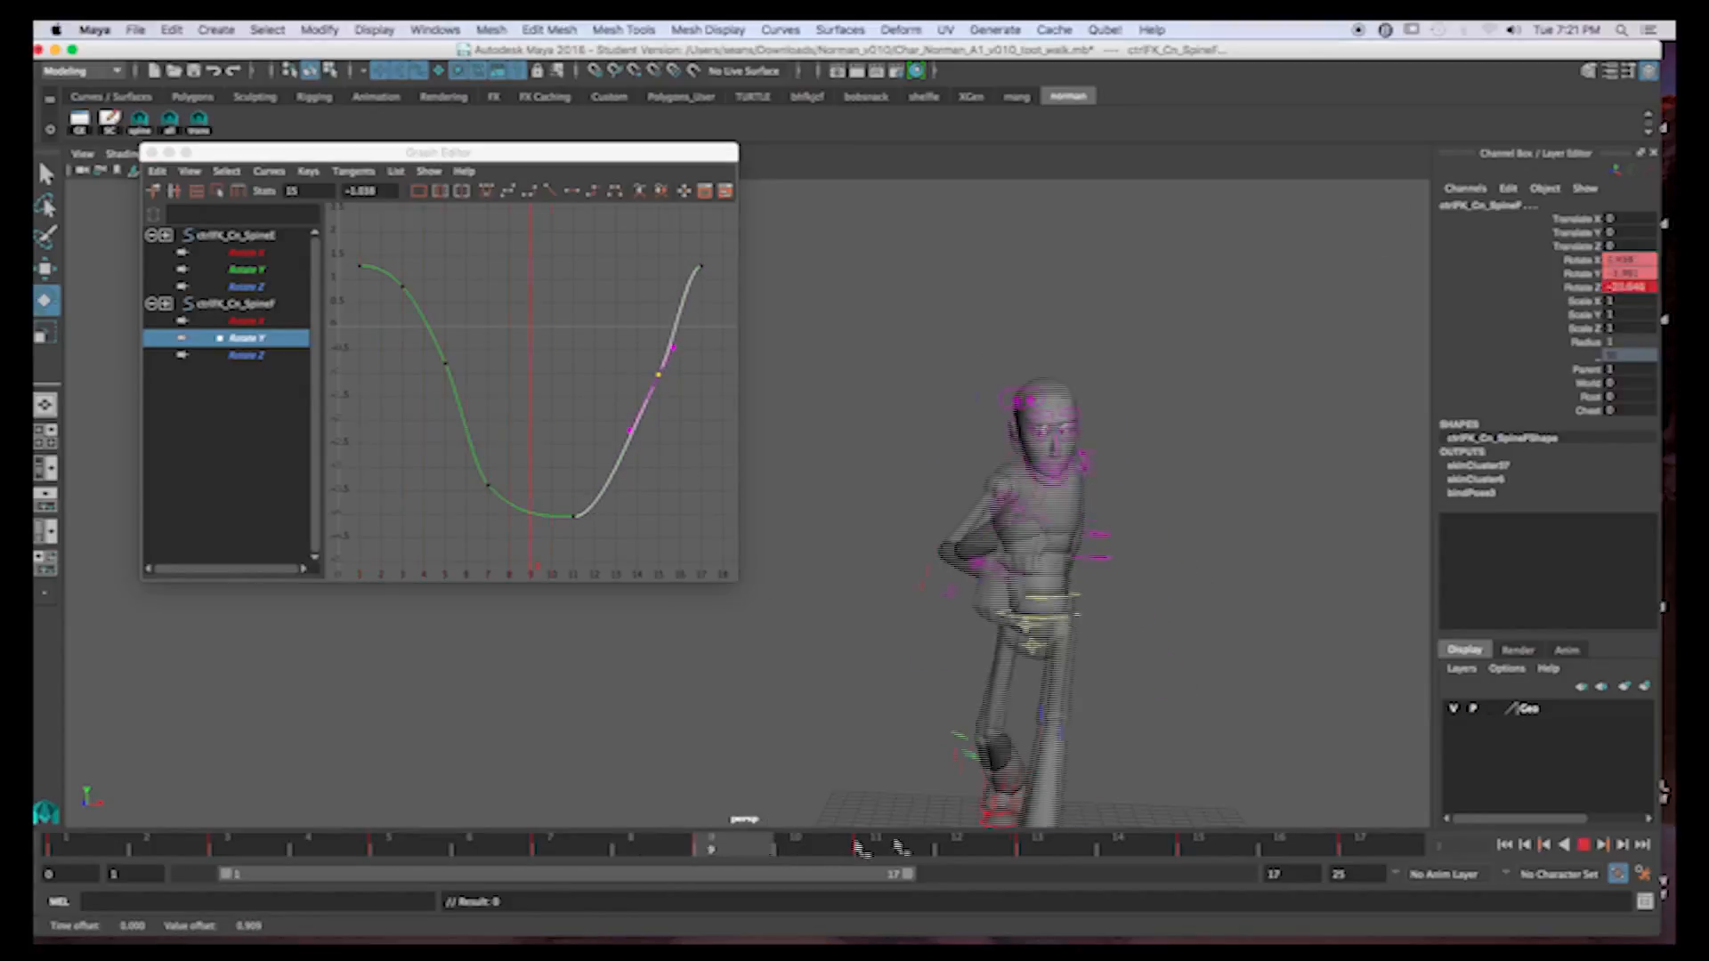
pyautogui.click(257, 358)
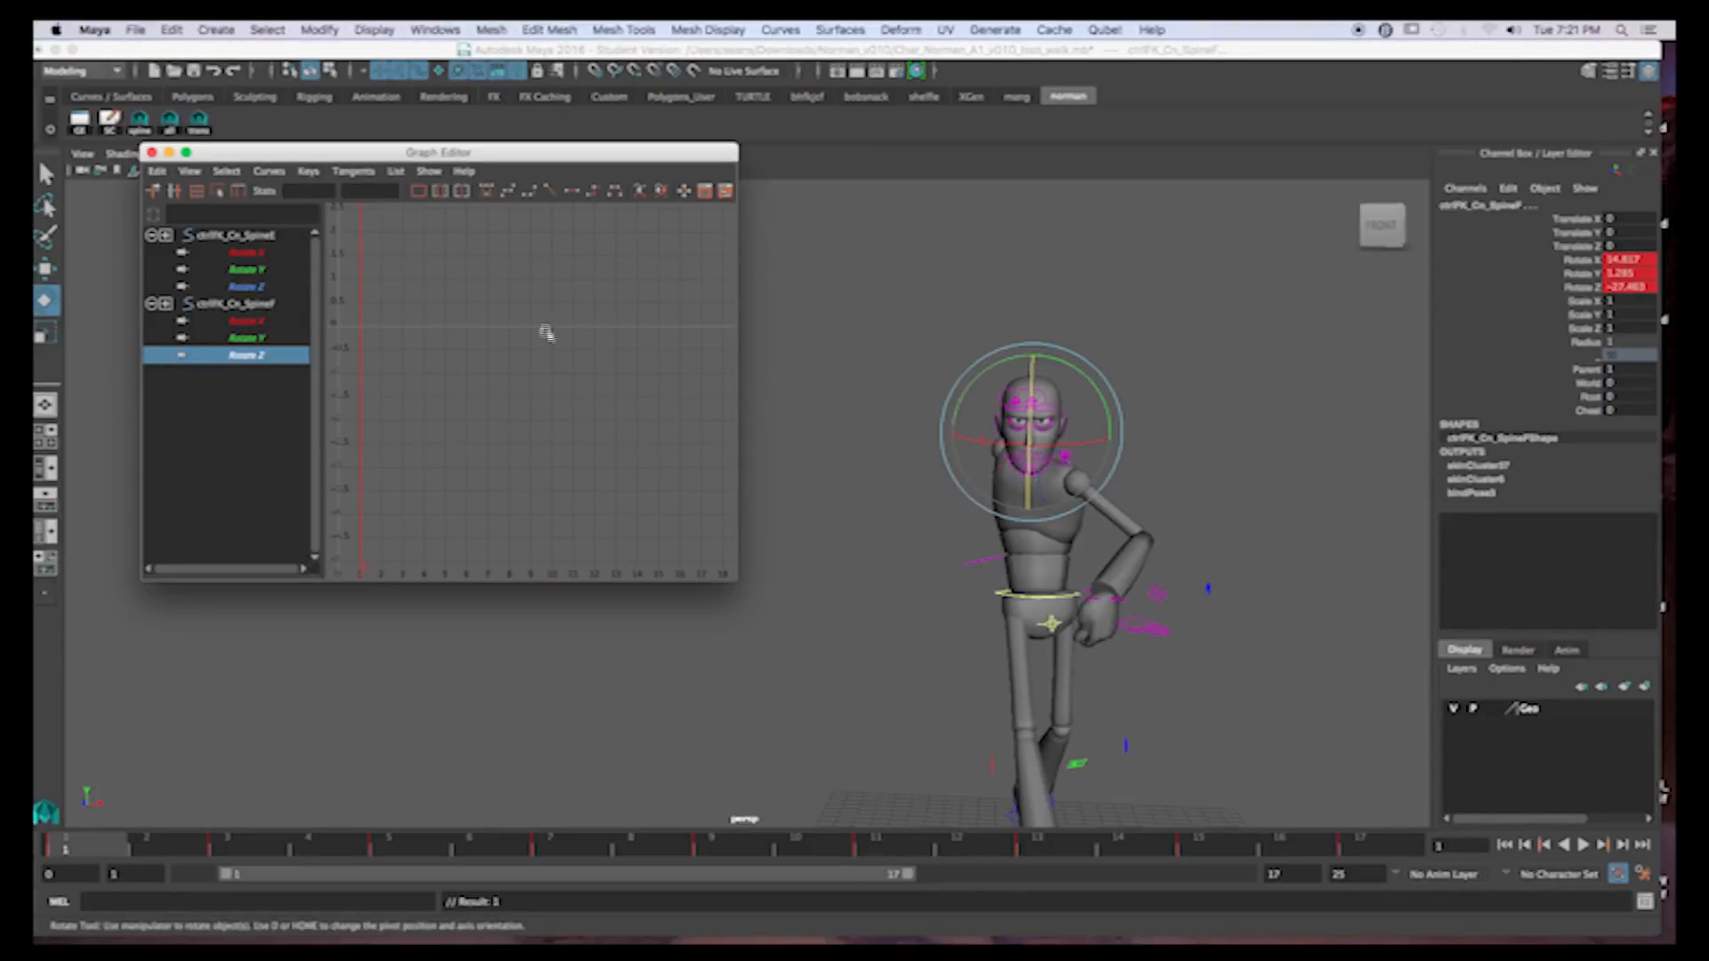
pyautogui.press('f')
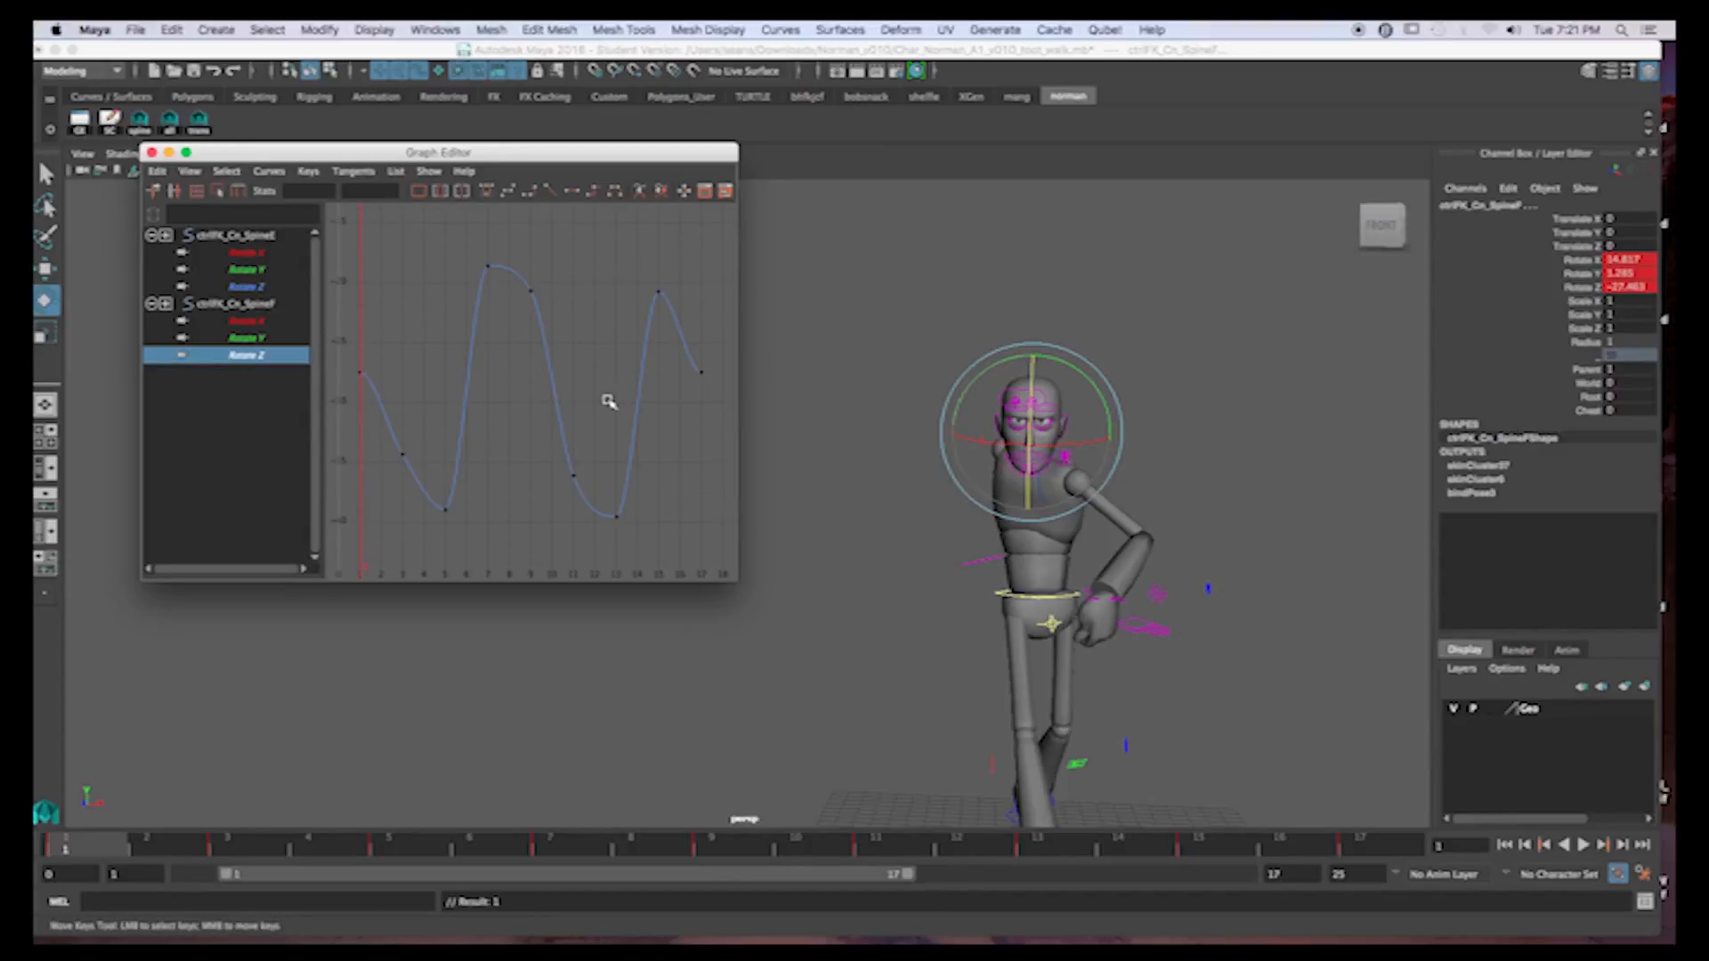
pyautogui.moveTo(82, 860); pyautogui.dragTo(1285, 888)
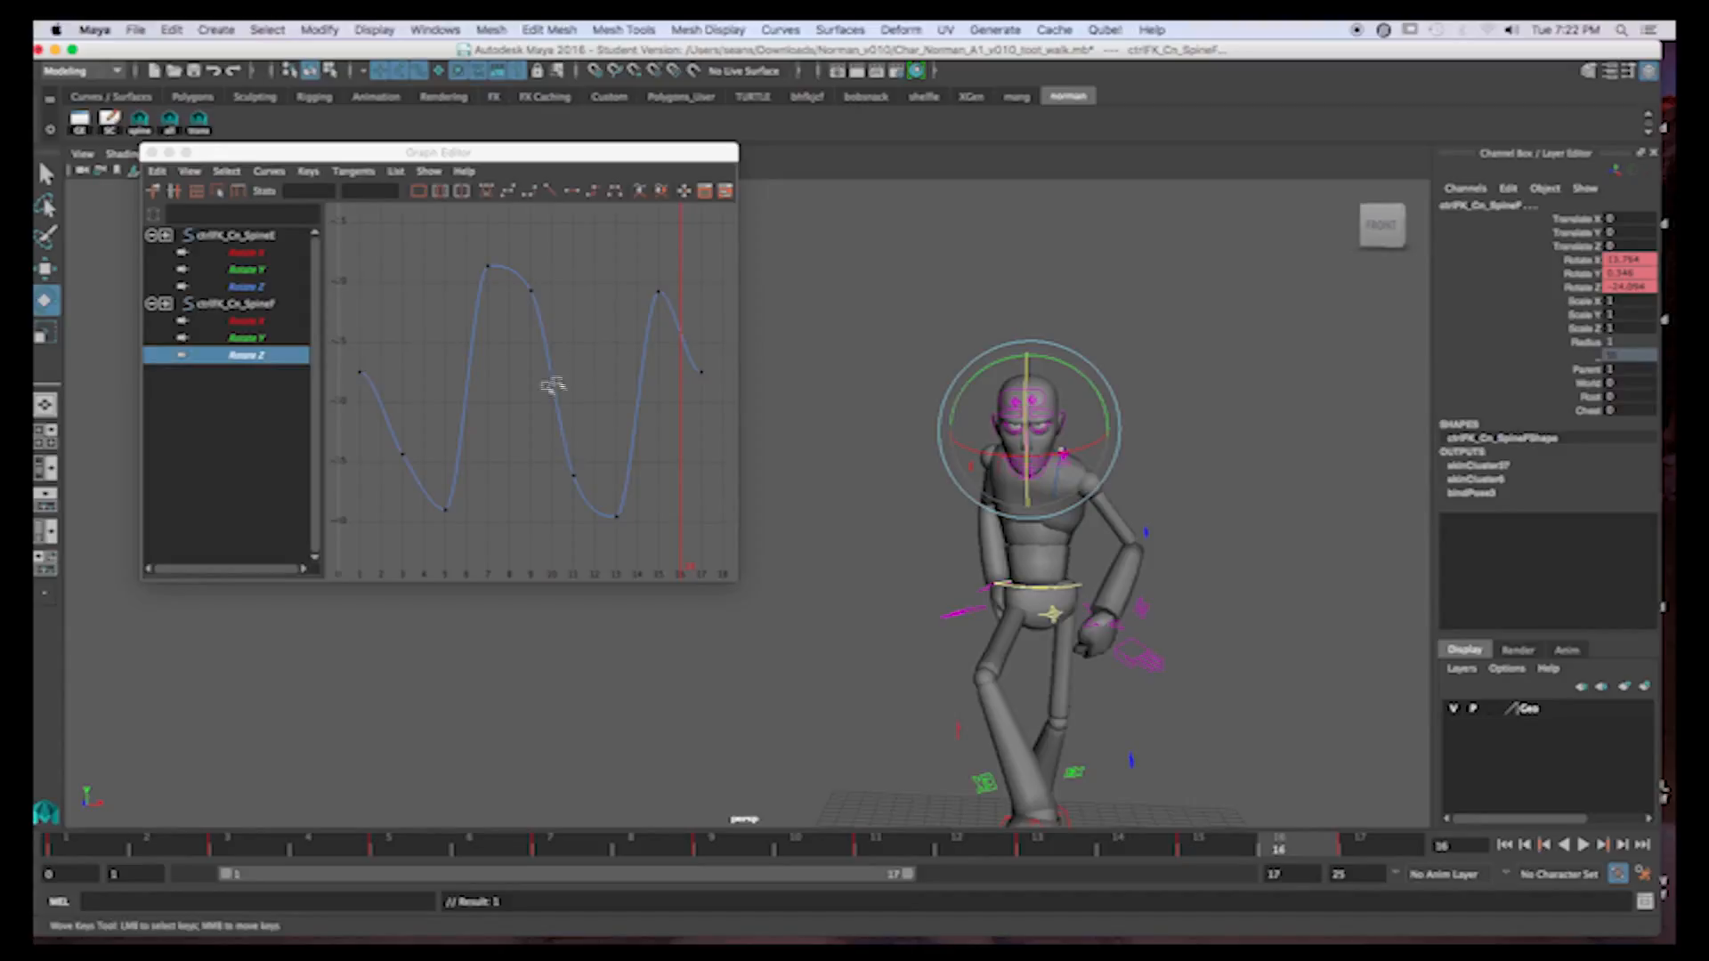
# On SpineF's Rotate Z curve, raise the frame 15 key slightly and the first and last keys to about -20.6
pyautogui.click(358, 368)
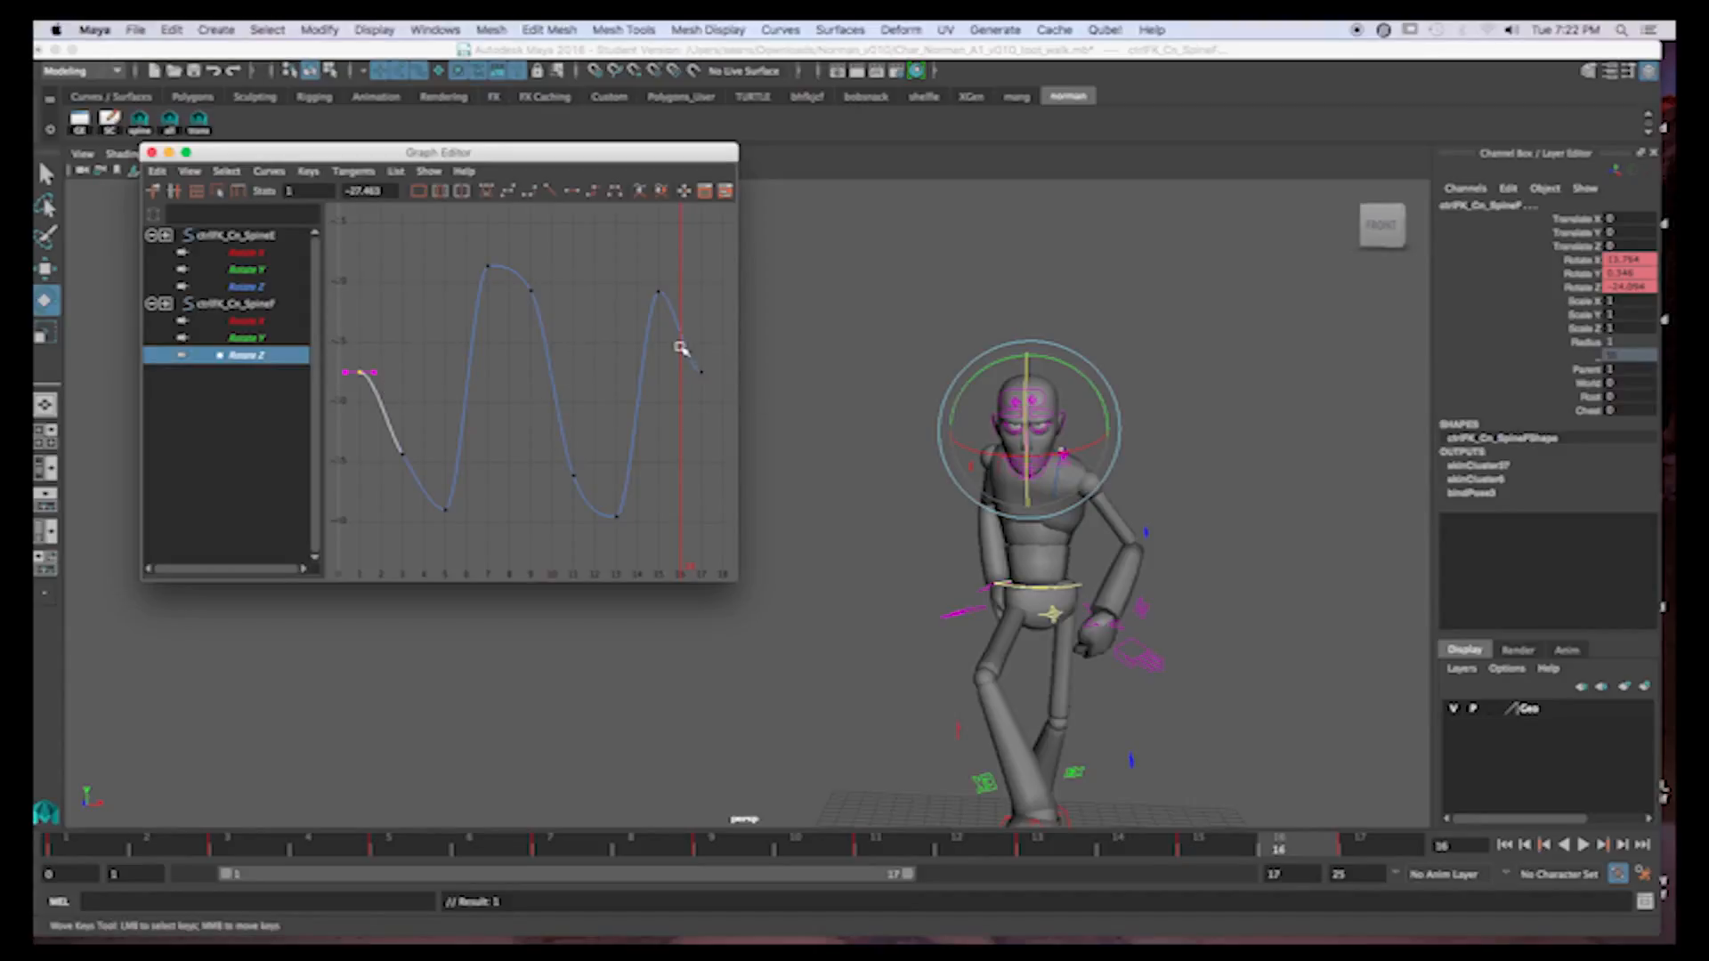
pyautogui.keyDown('shift'); pyautogui.moveTo(681, 348); pyautogui.dragTo(715, 404); pyautogui.keyUp('shift')
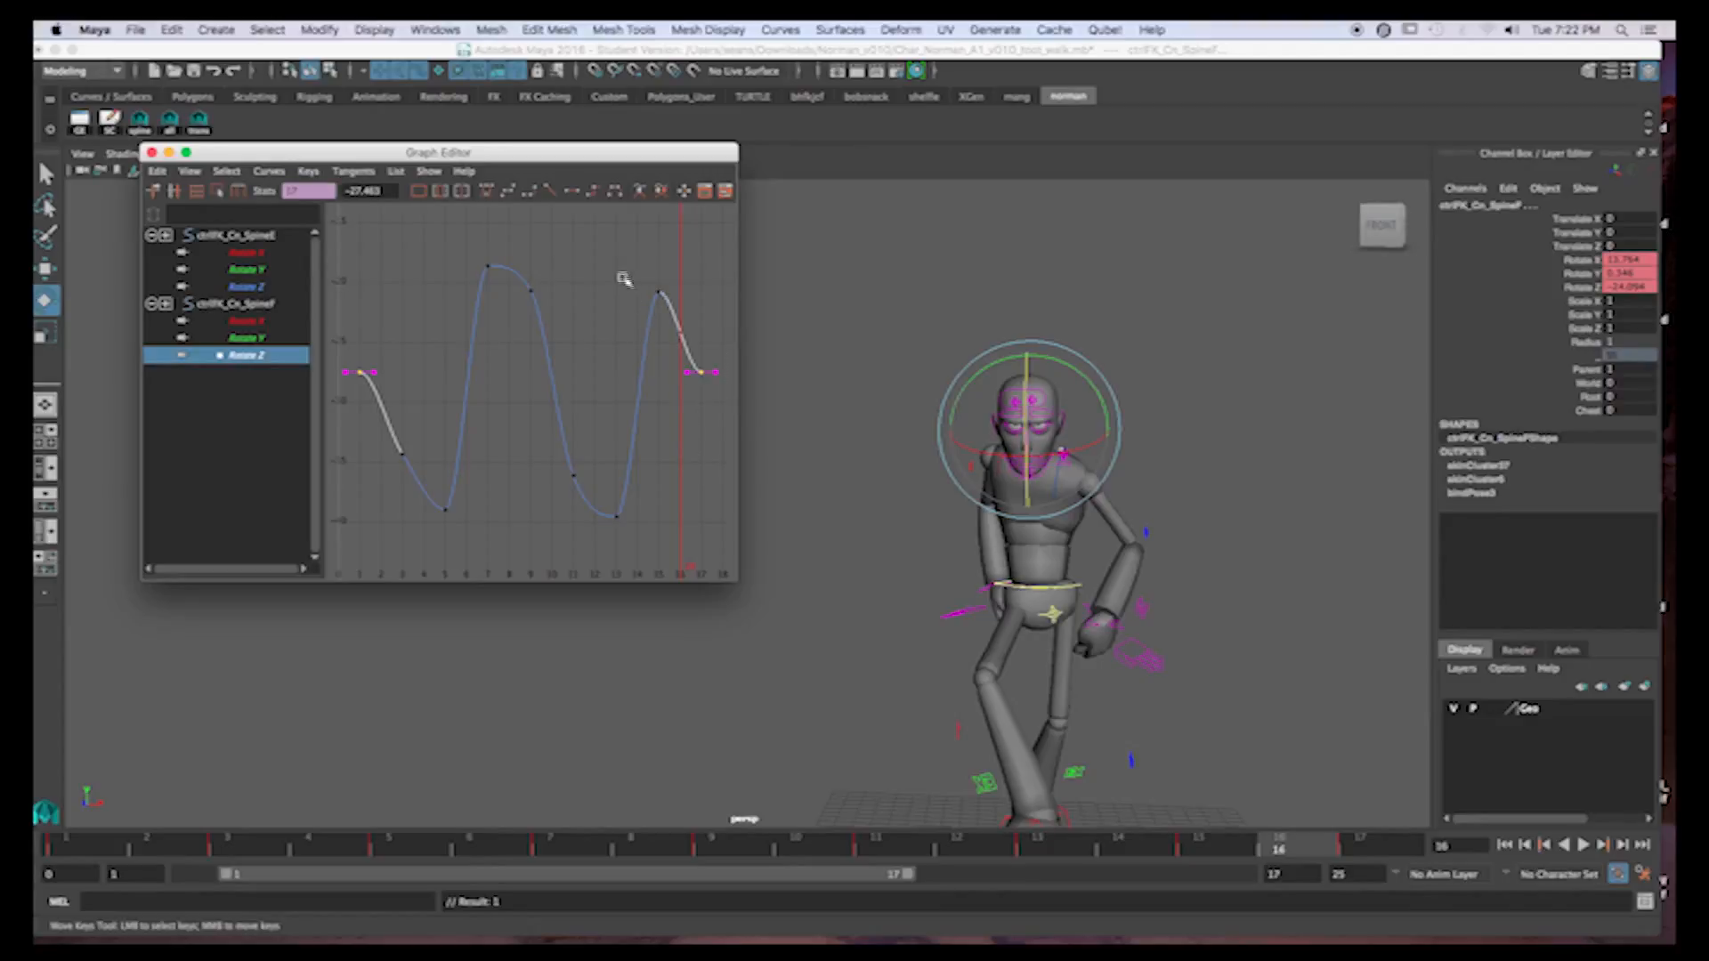
pyautogui.keyDown('shift'); pyautogui.moveTo(625, 281); pyautogui.dragTo(690, 325); pyautogui.keyUp('shift')
pyautogui.keyDown('shift'); pyautogui.moveTo(671, 400); pyautogui.dragTo(670, 376, button='middle'); pyautogui.keyUp('shift')
pyautogui.moveTo(671, 328); pyautogui.dragTo(733, 378)
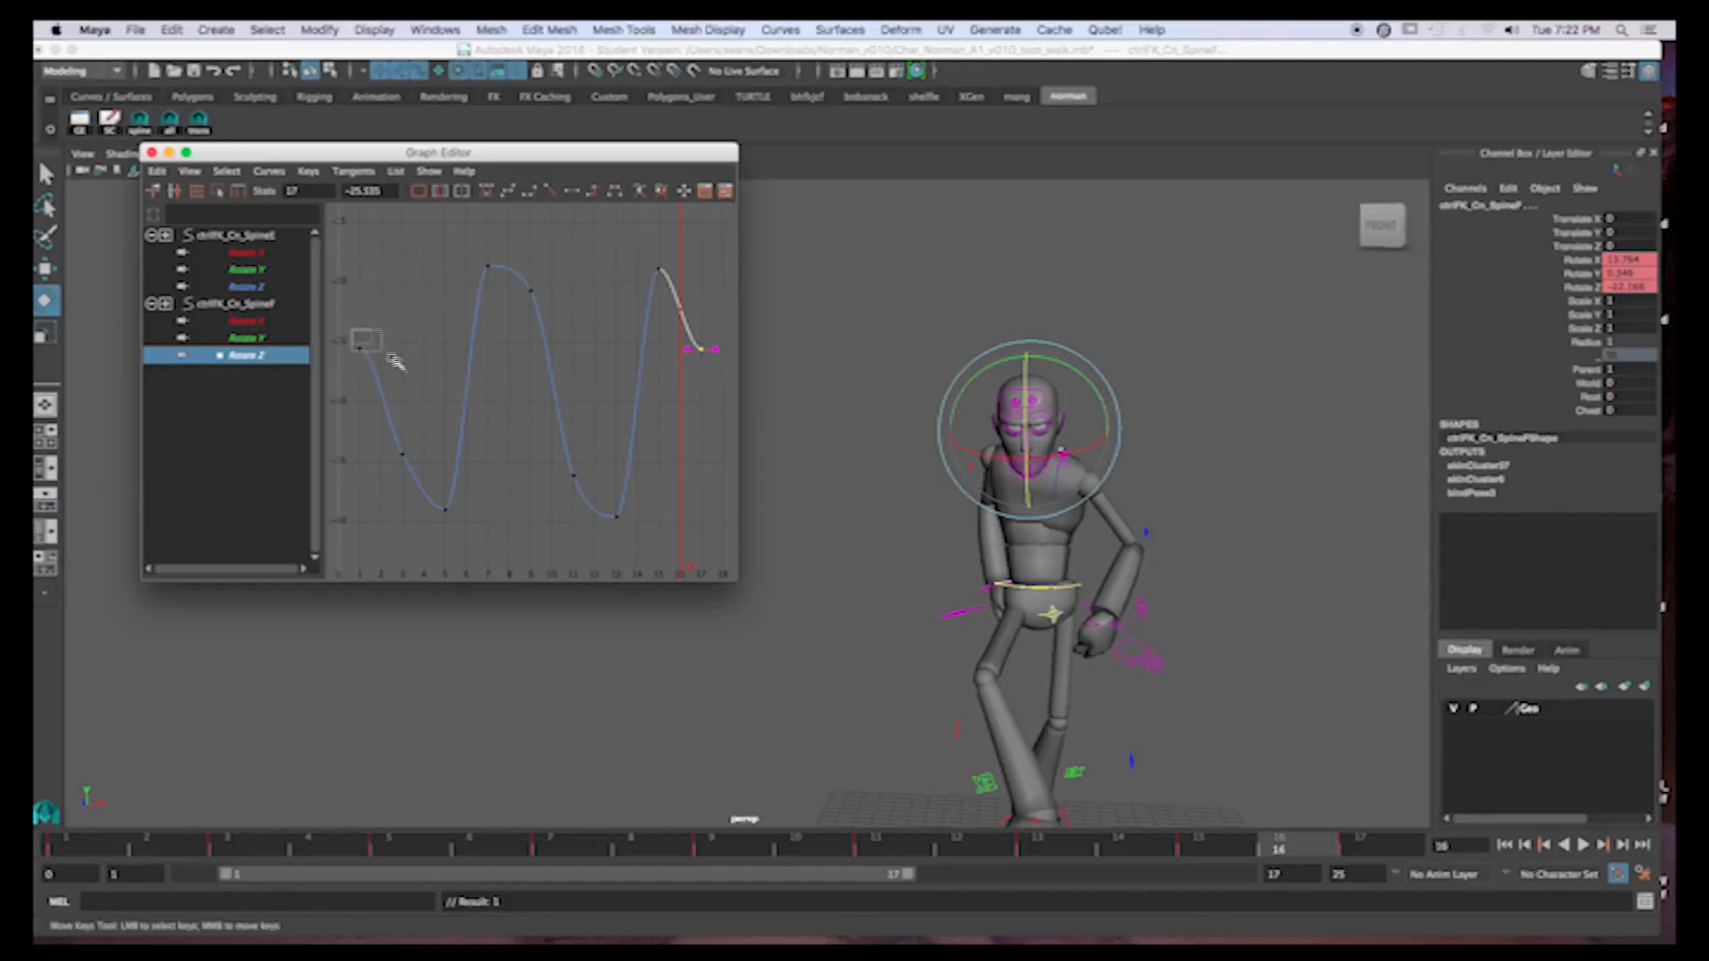
pyautogui.keyDown('shift'); pyautogui.moveTo(383, 352); pyautogui.dragTo(387, 356); pyautogui.keyUp('shift')
pyautogui.moveTo(441, 358)
pyautogui.keyDown('shift'); pyautogui.mouseDown(button='middle')
pyautogui.moveTo(439, 374)
pyautogui.moveTo(450, 336)
pyautogui.mouseUp(button='middle'); pyautogui.keyUp('shift')
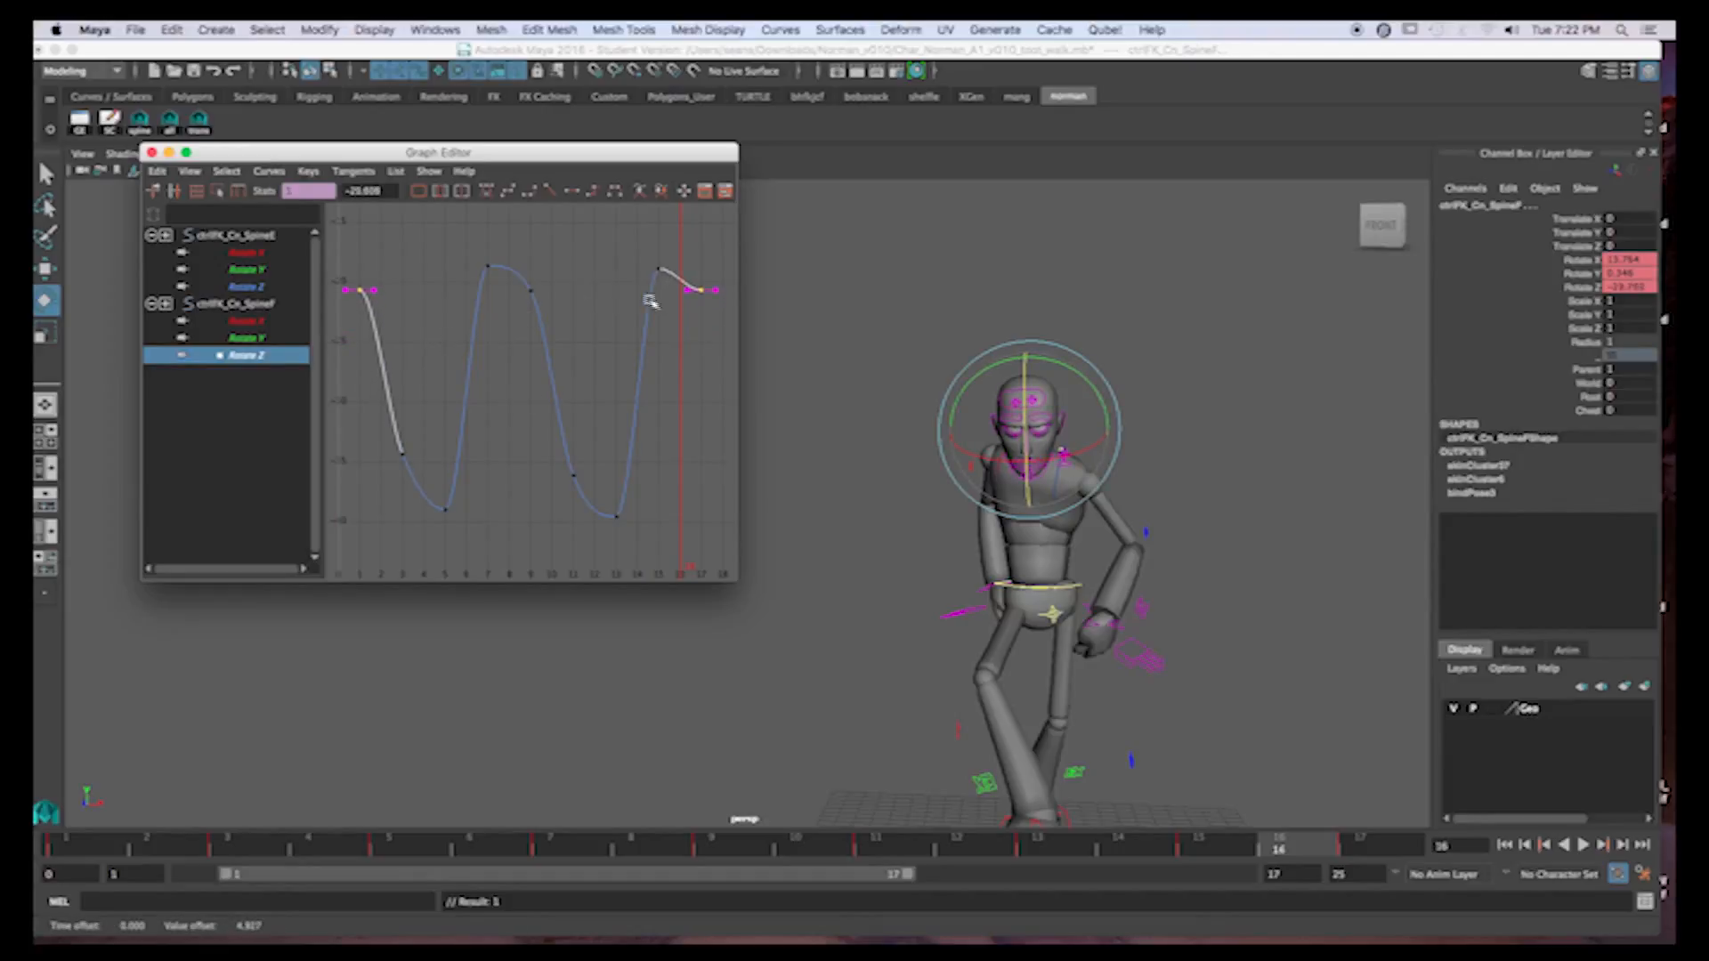
# Angle the tangents of the first and last keys on SpineF's Rotate Z curve downward for a smoother loop
pyautogui.moveTo(705, 277); pyautogui.dragTo(725, 319)
pyautogui.keyDown('shift'); pyautogui.moveTo(712, 317); pyautogui.dragTo(710, 326, button='middle'); pyautogui.keyUp('shift')
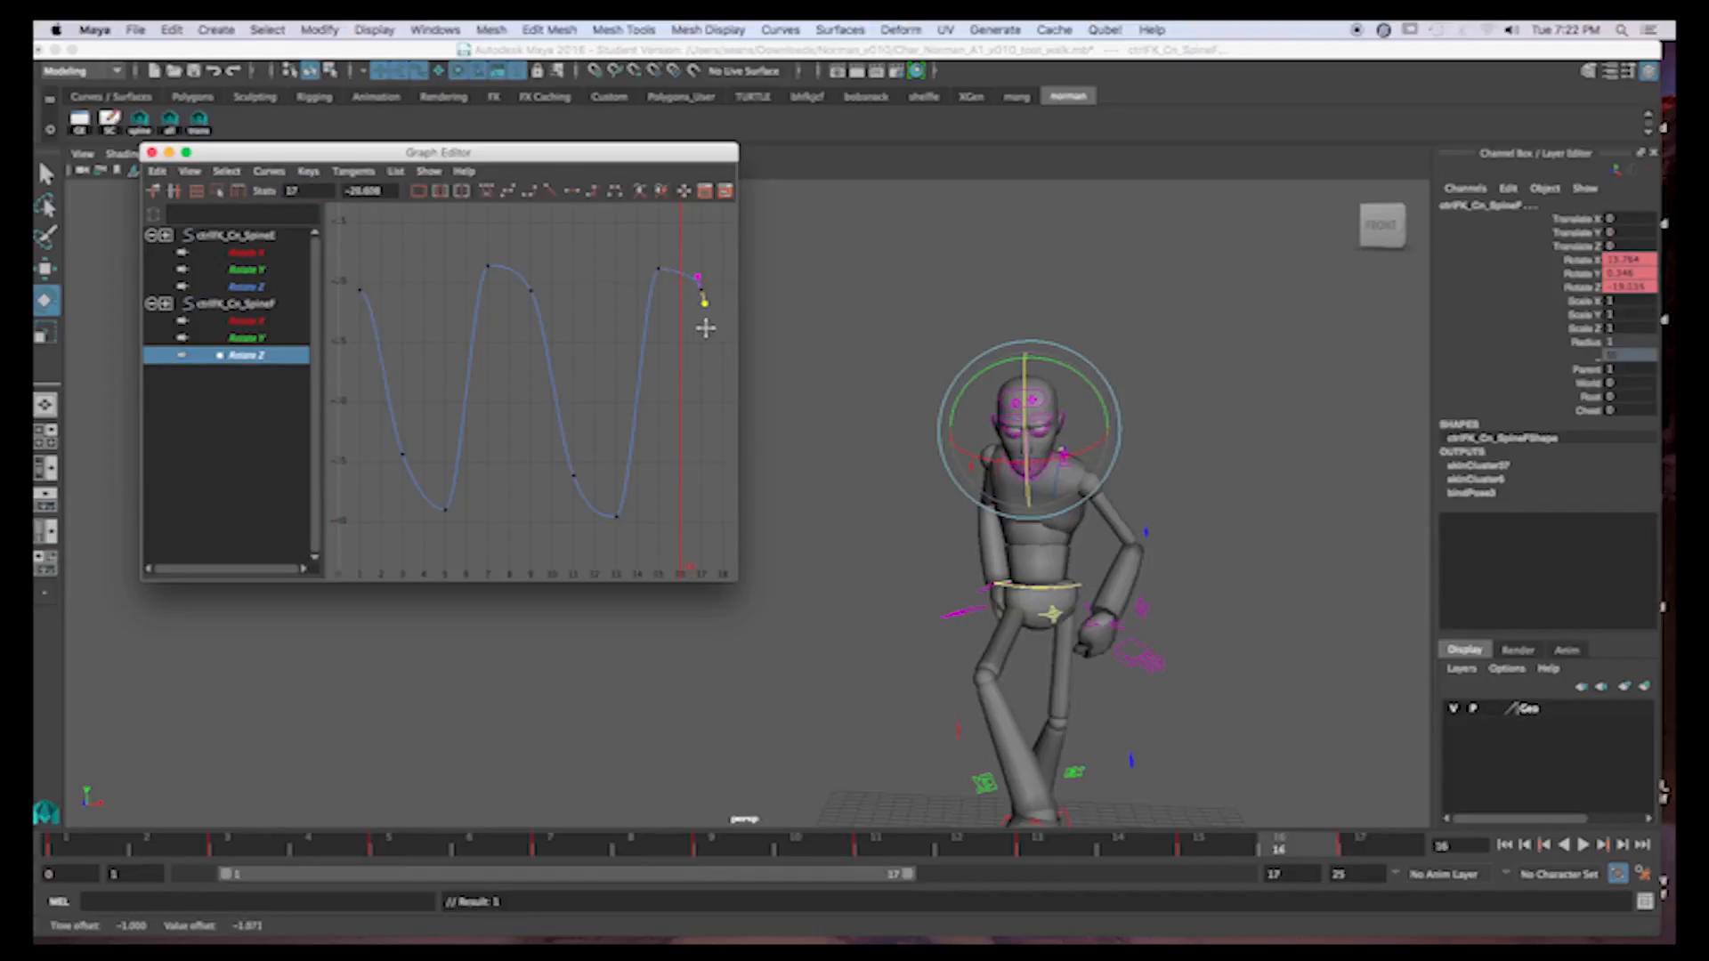
pyautogui.moveTo(343, 273); pyautogui.dragTo(385, 307)
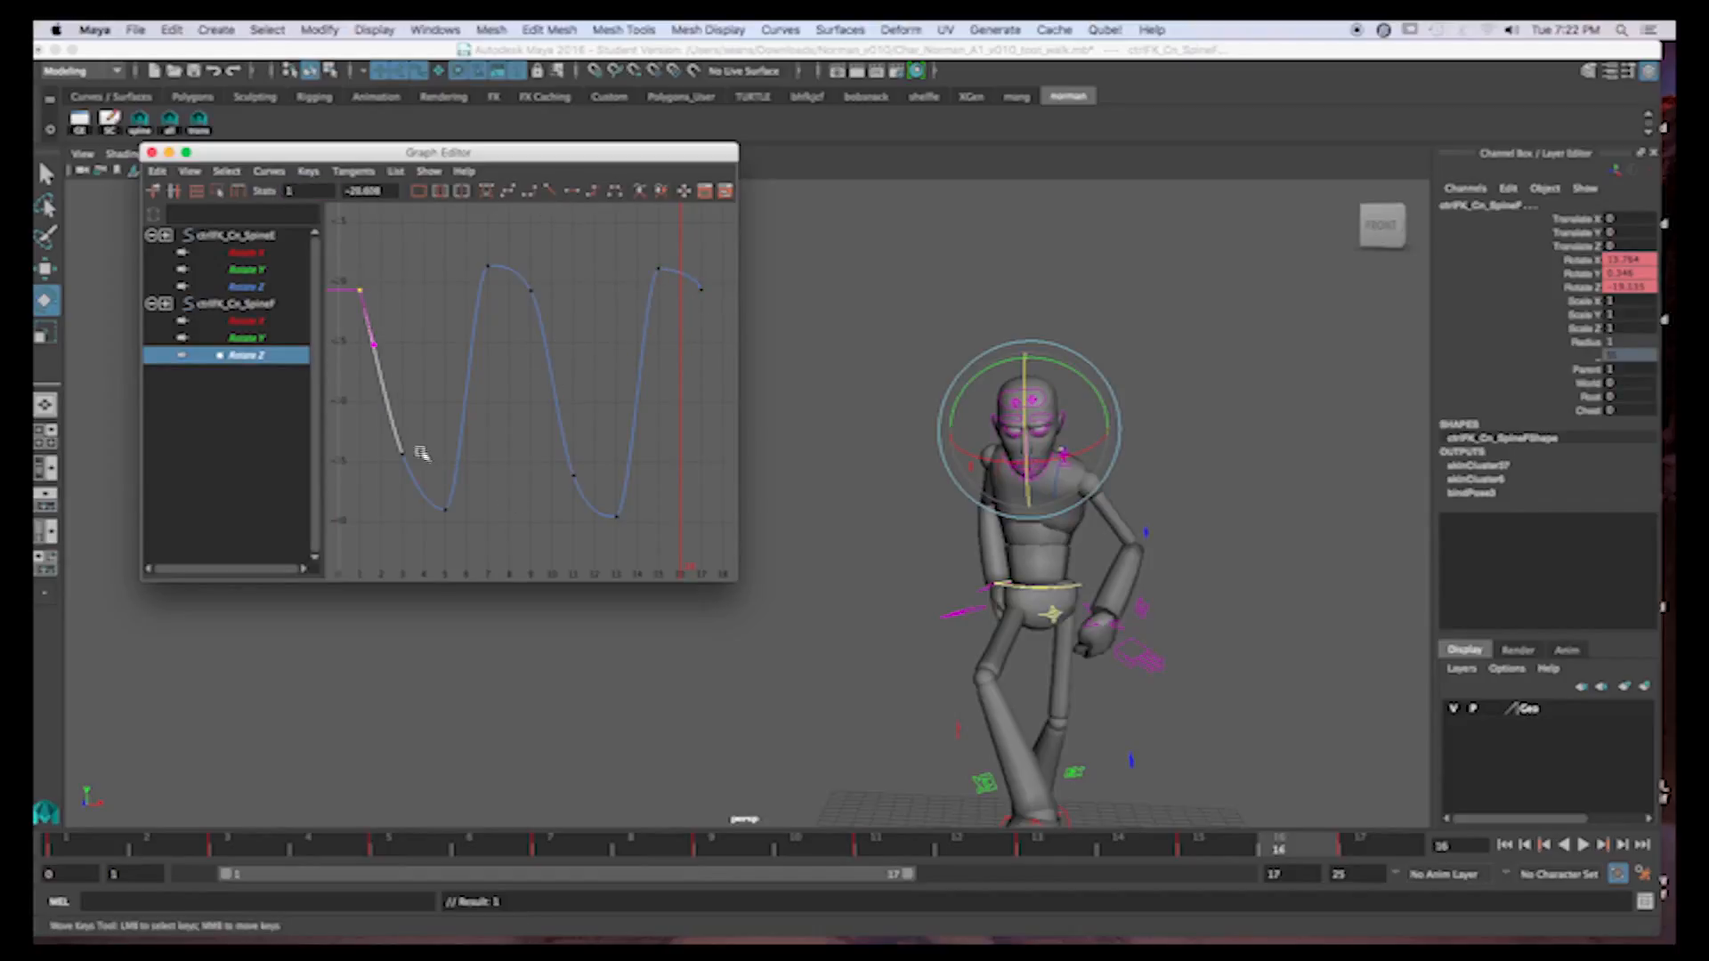
pyautogui.moveTo(693, 285); pyautogui.dragTo(712, 338)
pyautogui.moveTo(704, 305); pyautogui.dragTo(706, 326, button='middle')
# Lower the first and last keys on SpineF's Rotate Z curve to about -21.3, and review the walk cycle's motion
pyautogui.click(361, 292)
pyautogui.moveTo(679, 257); pyautogui.dragTo(717, 316)
pyautogui.moveTo(446, 286); pyautogui.dragTo(443, 310, button='middle')
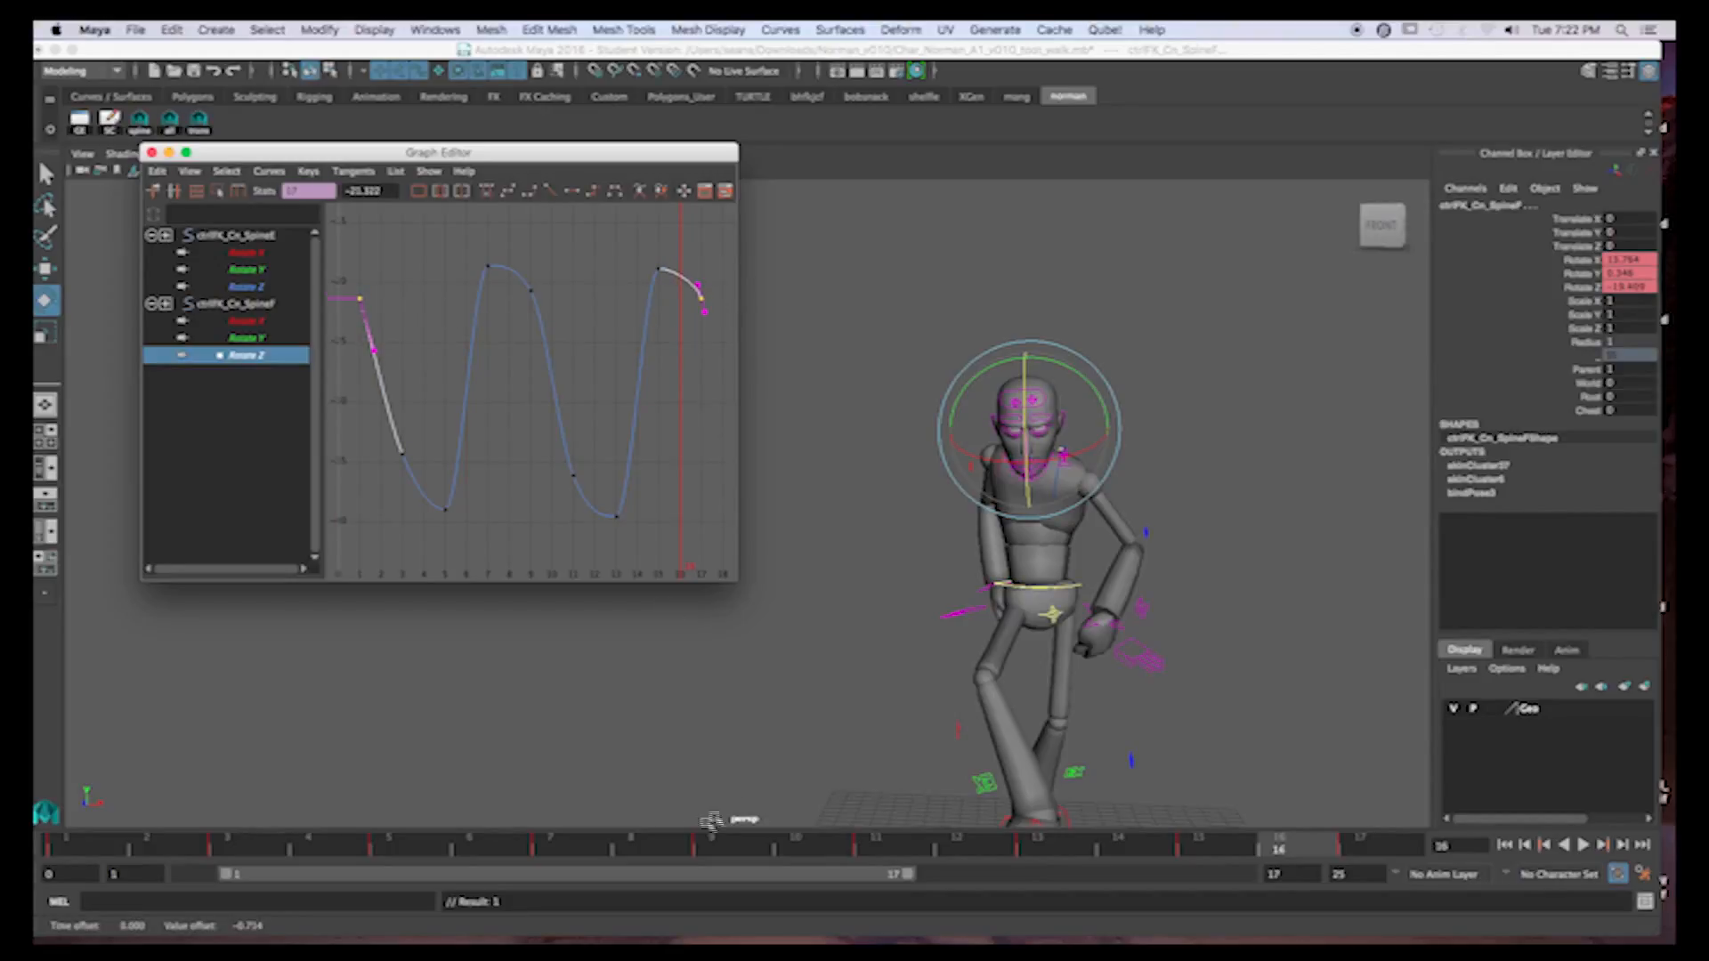
pyautogui.moveTo(612, 845); pyautogui.dragTo(1254, 815)
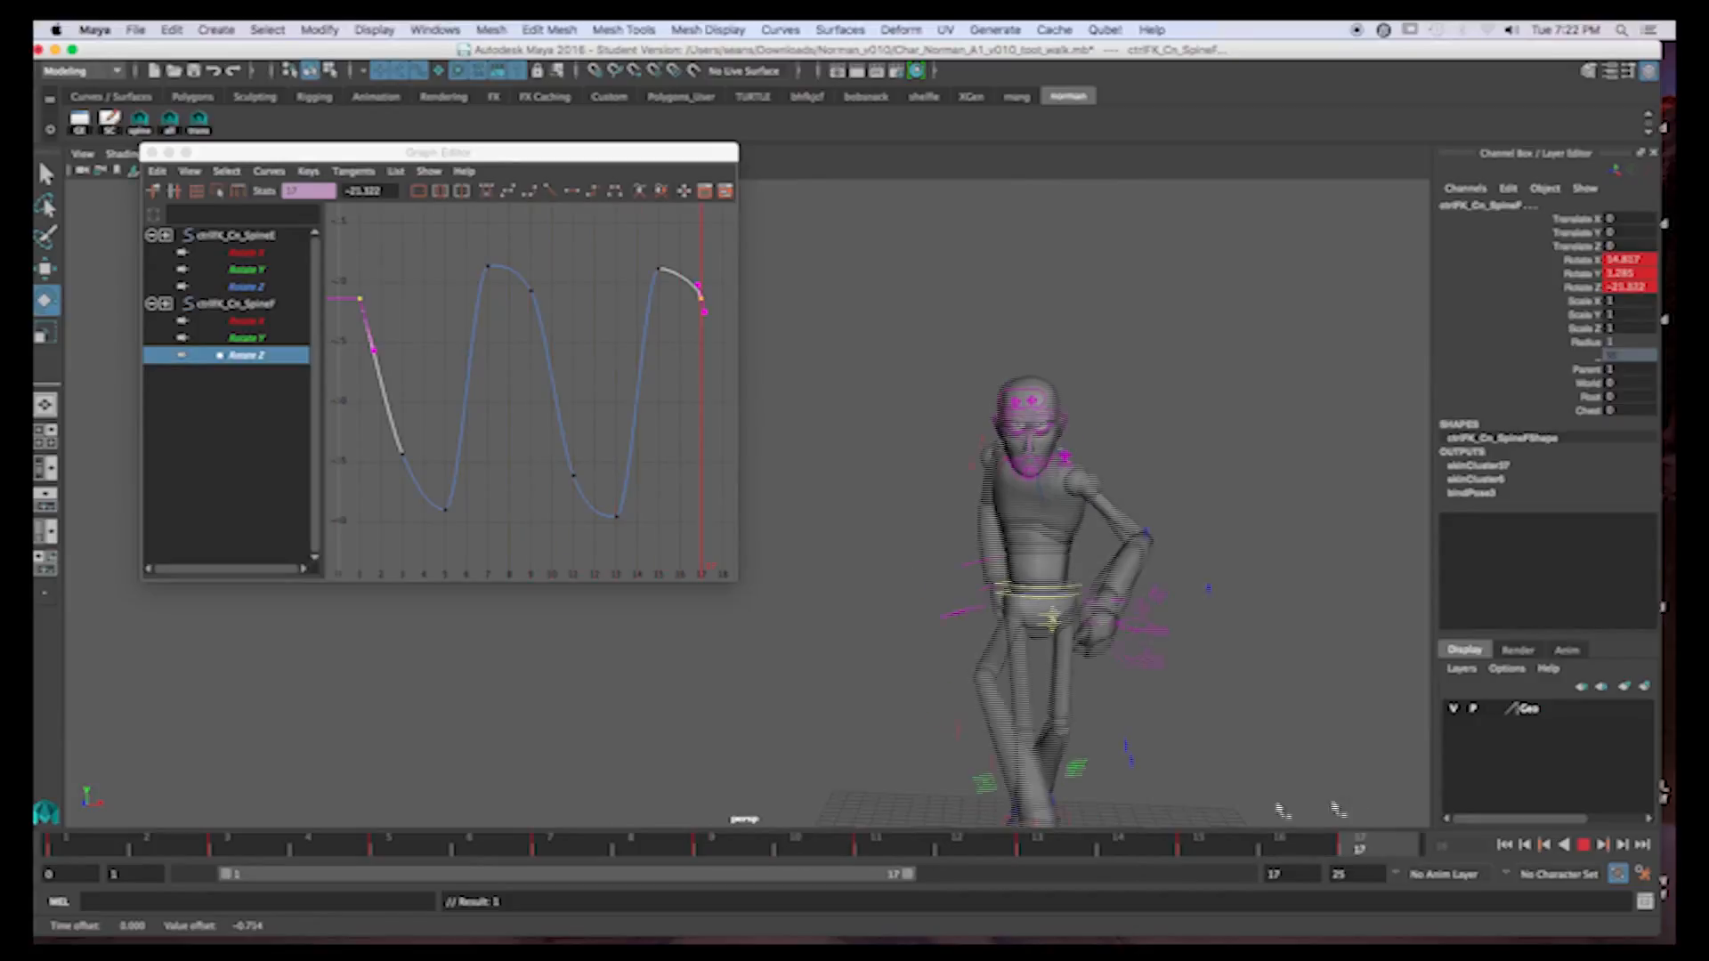
pyautogui.press('Escape')
pyautogui.click(1586, 845)
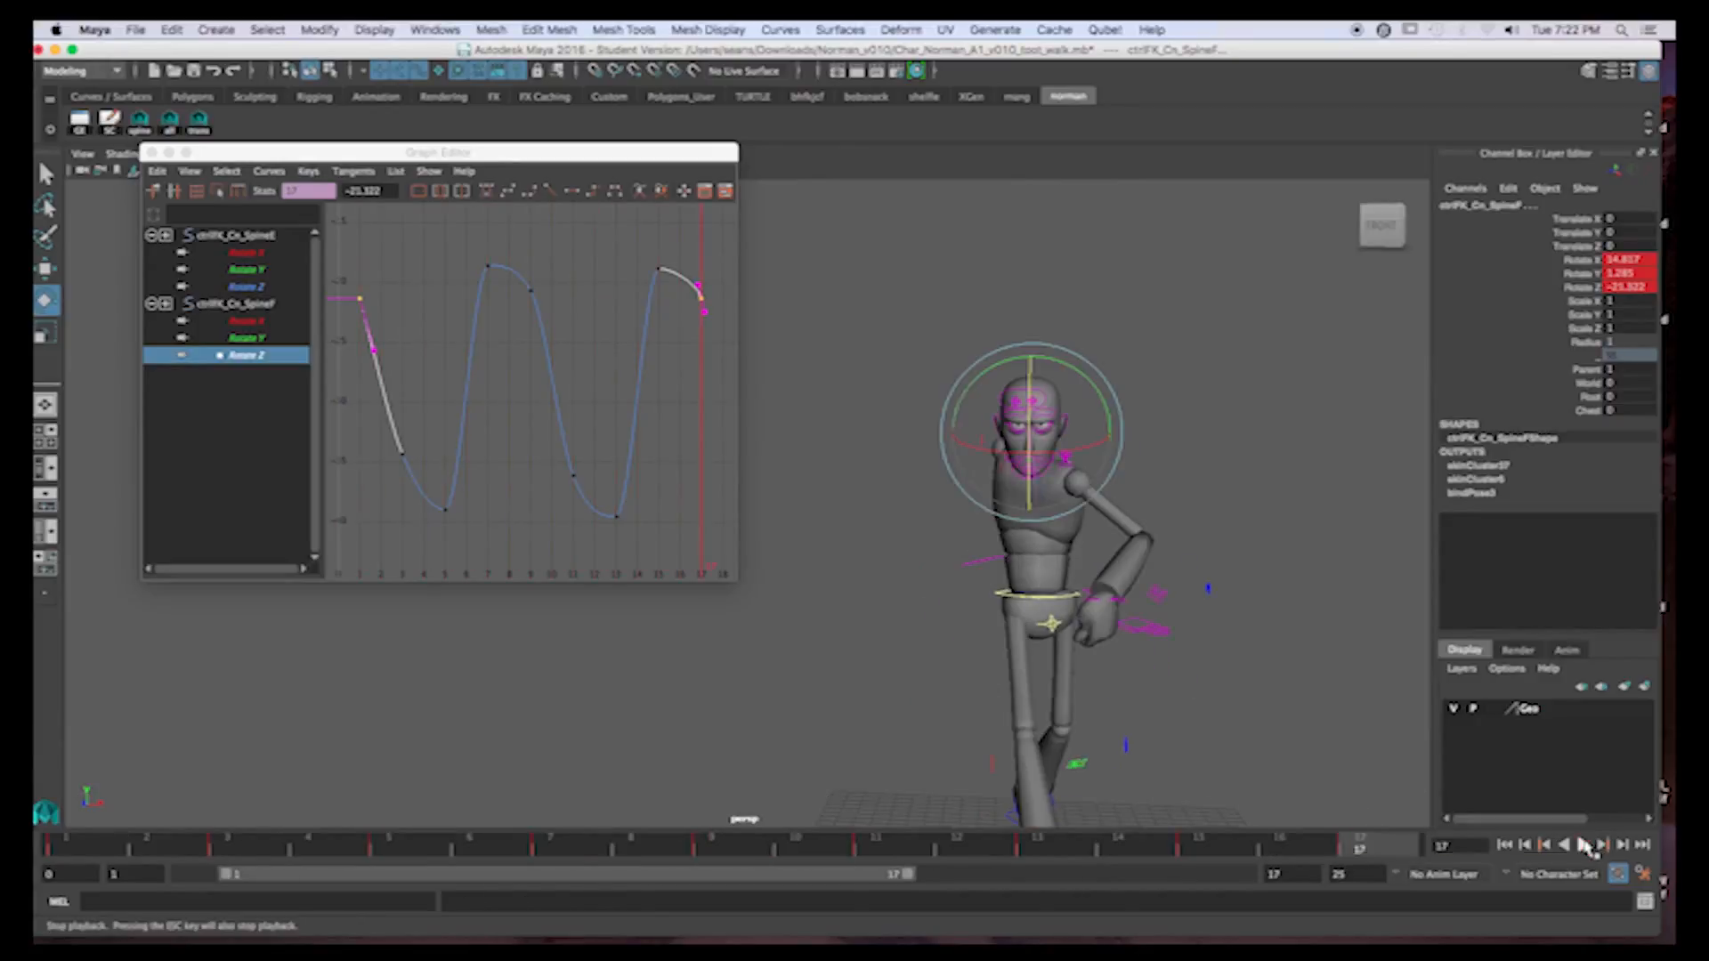
# Save the scene as a new version named Char_Norman_A1_v010_toot_walk_001.mb, accepting the student version notice
pyautogui.keyDown('alt'); pyautogui.moveTo(797, 588); pyautogui.dragTo(945, 553); pyautogui.keyUp('alt')
pyautogui.click(135, 29)
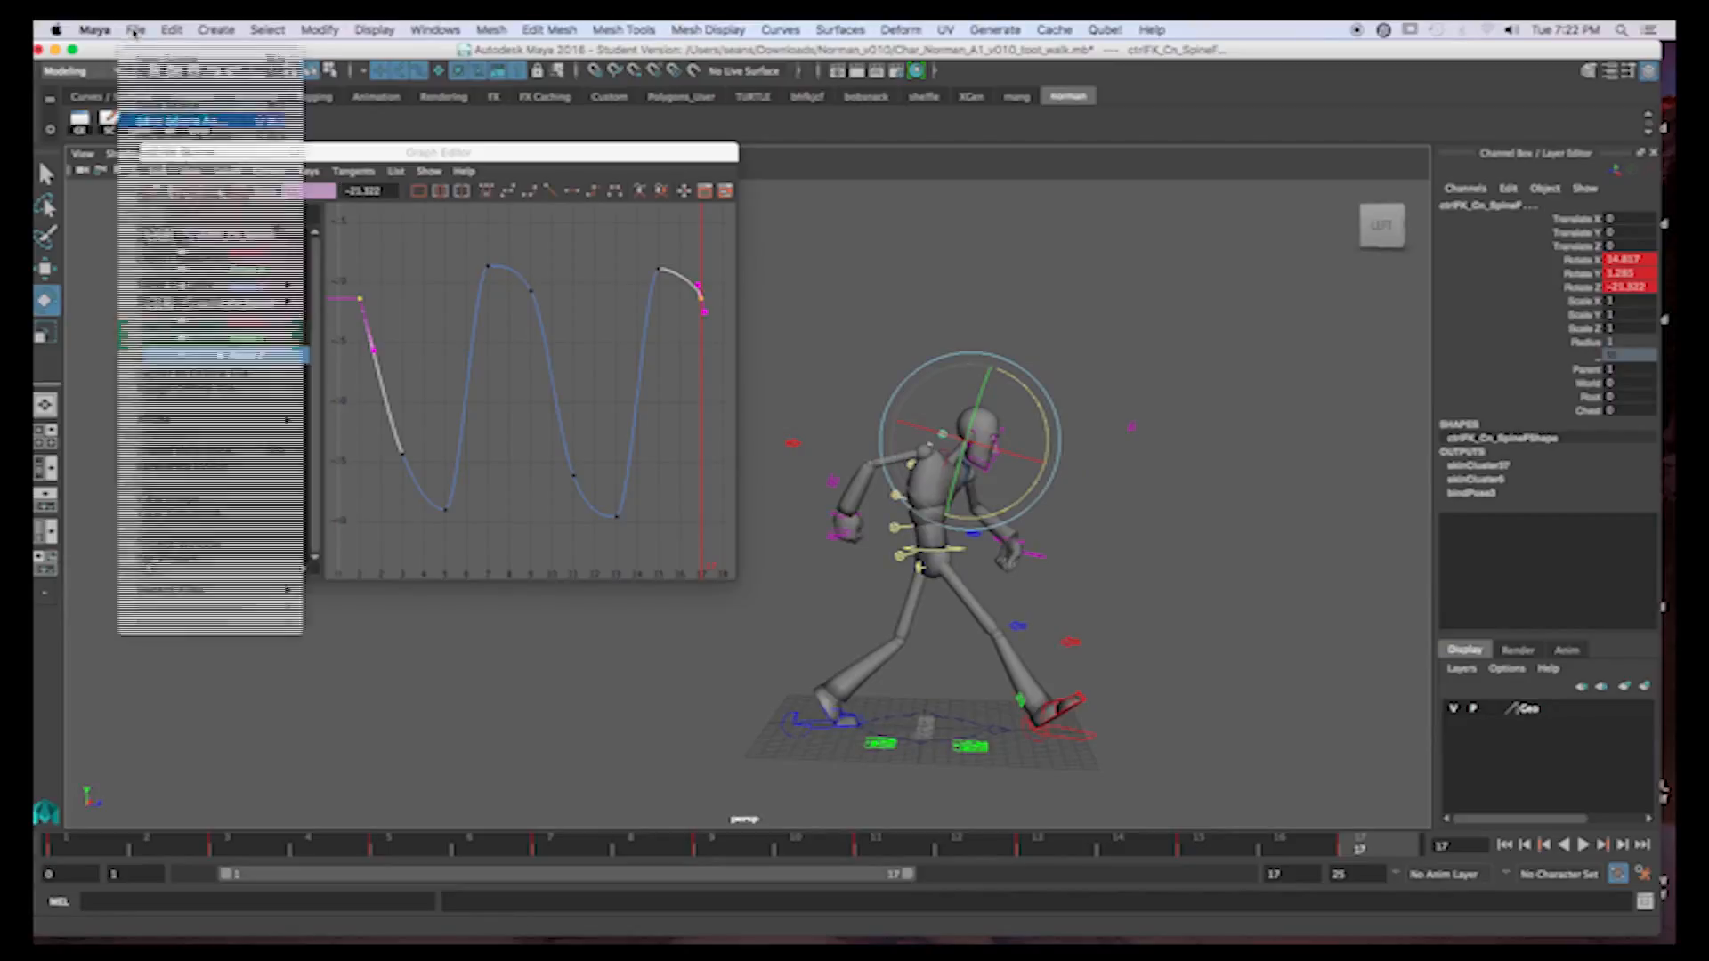
pyautogui.click(182, 122)
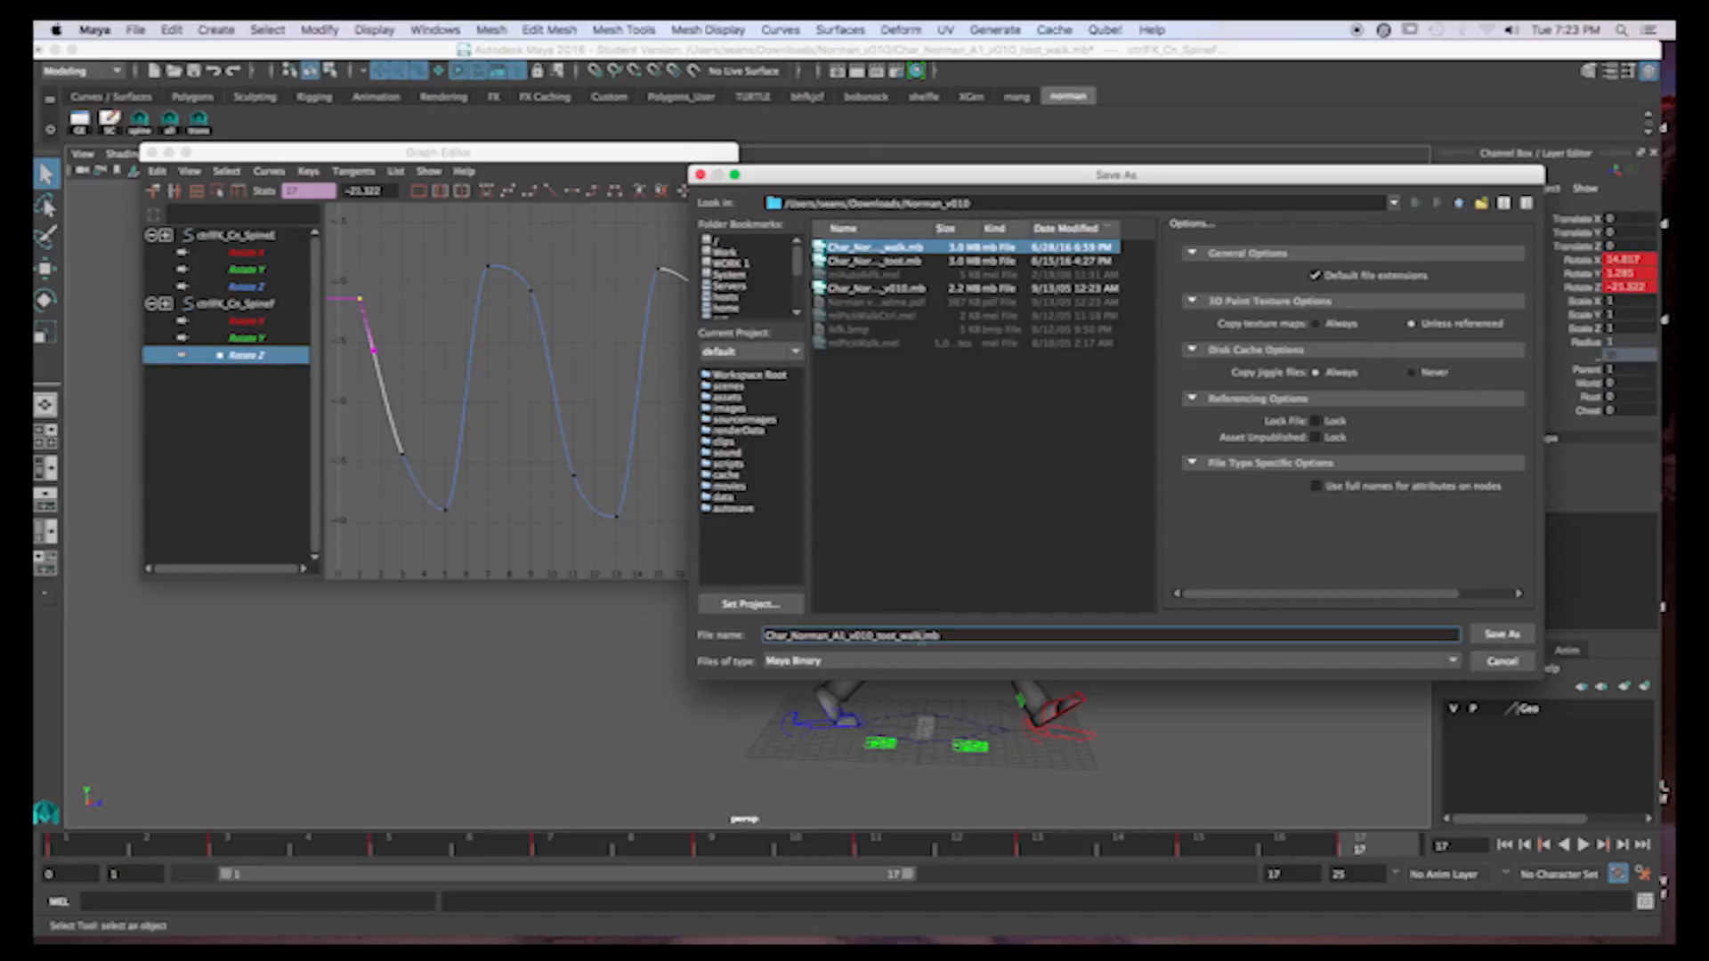
pyautogui.write('_001')
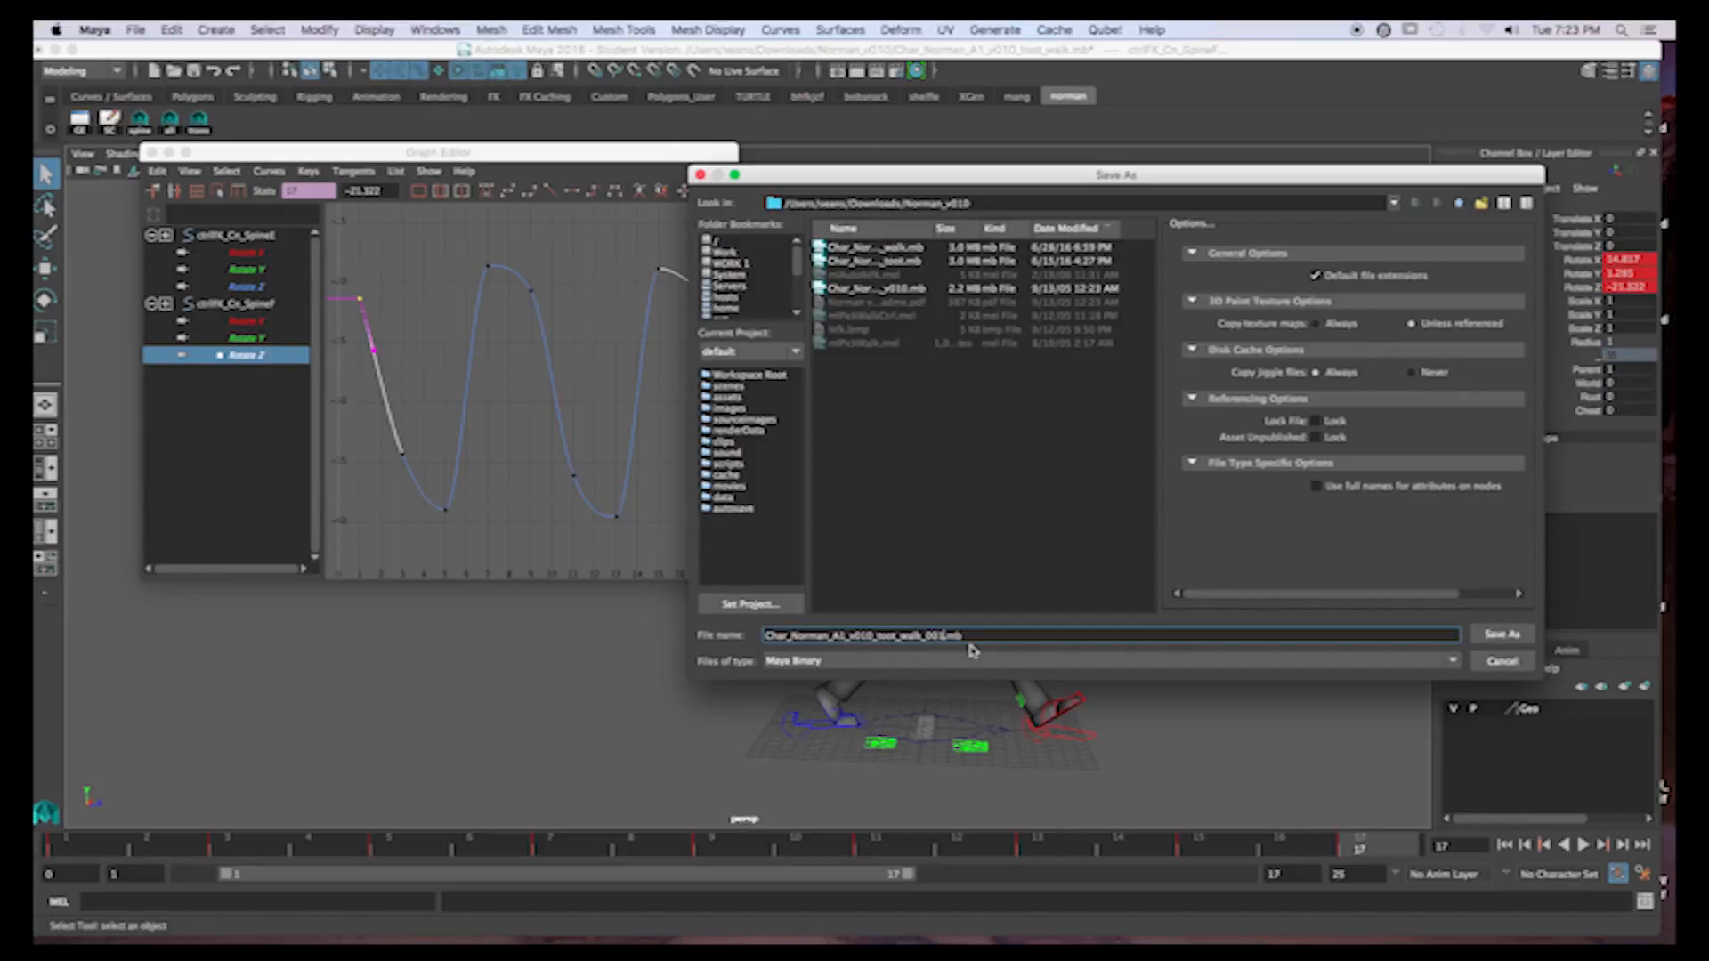
pyautogui.press('Return')
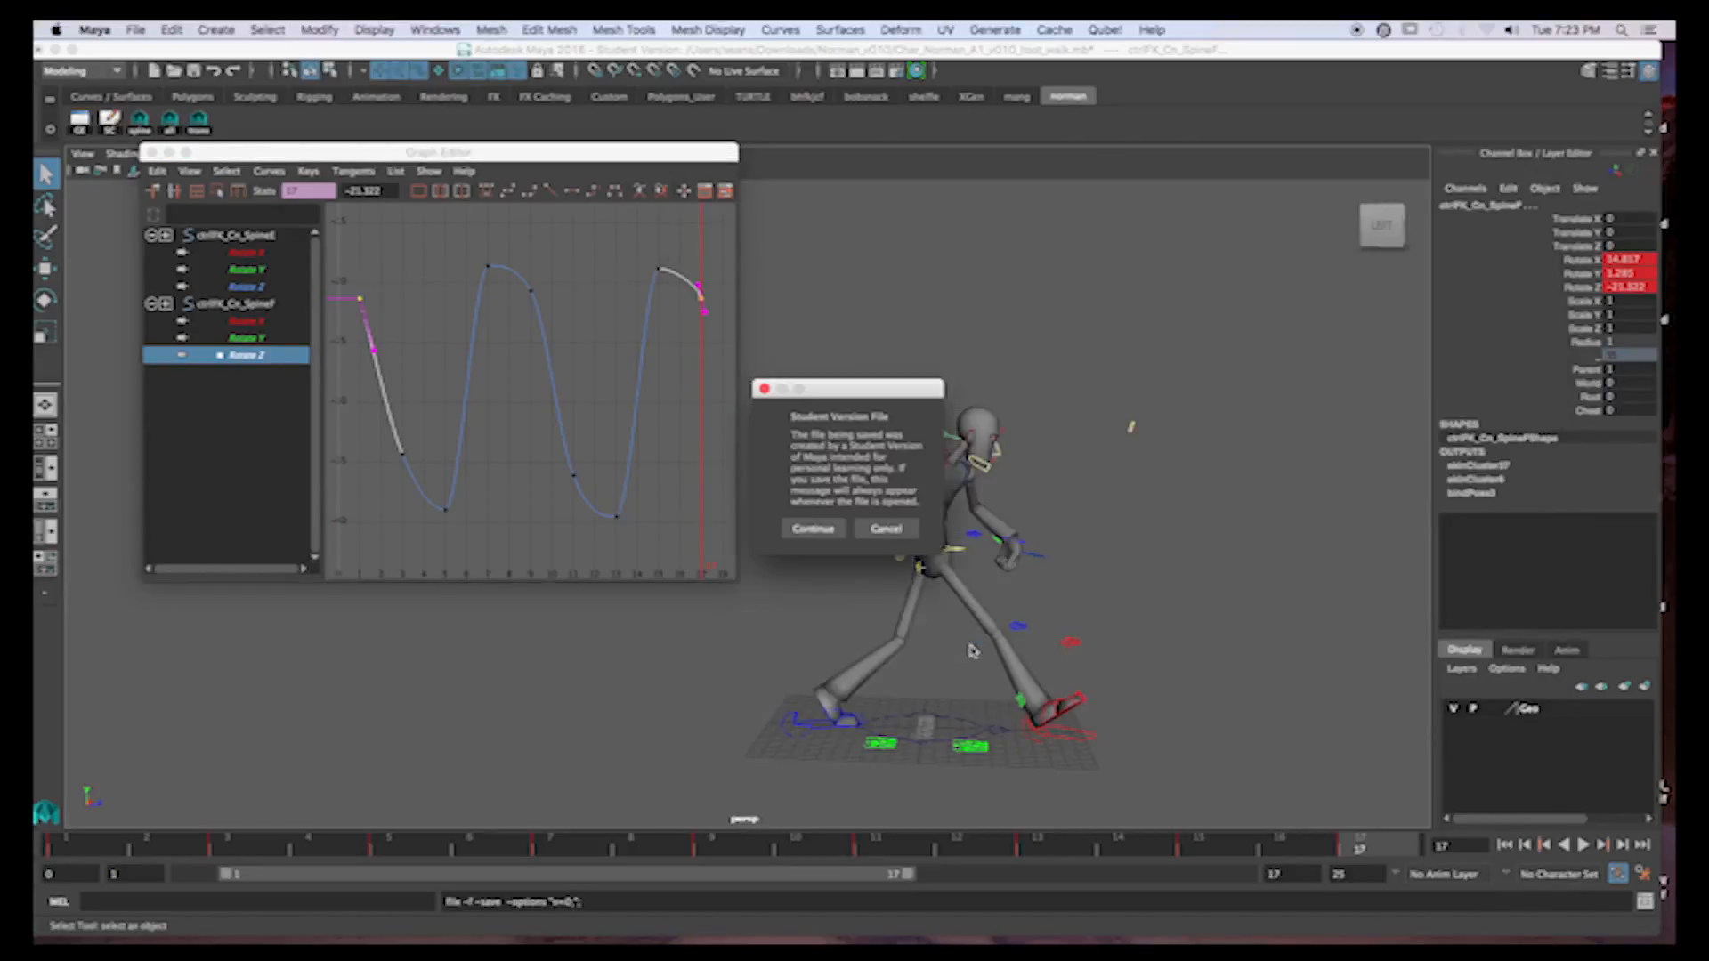
pyautogui.click(816, 534)
pyautogui.press('e')
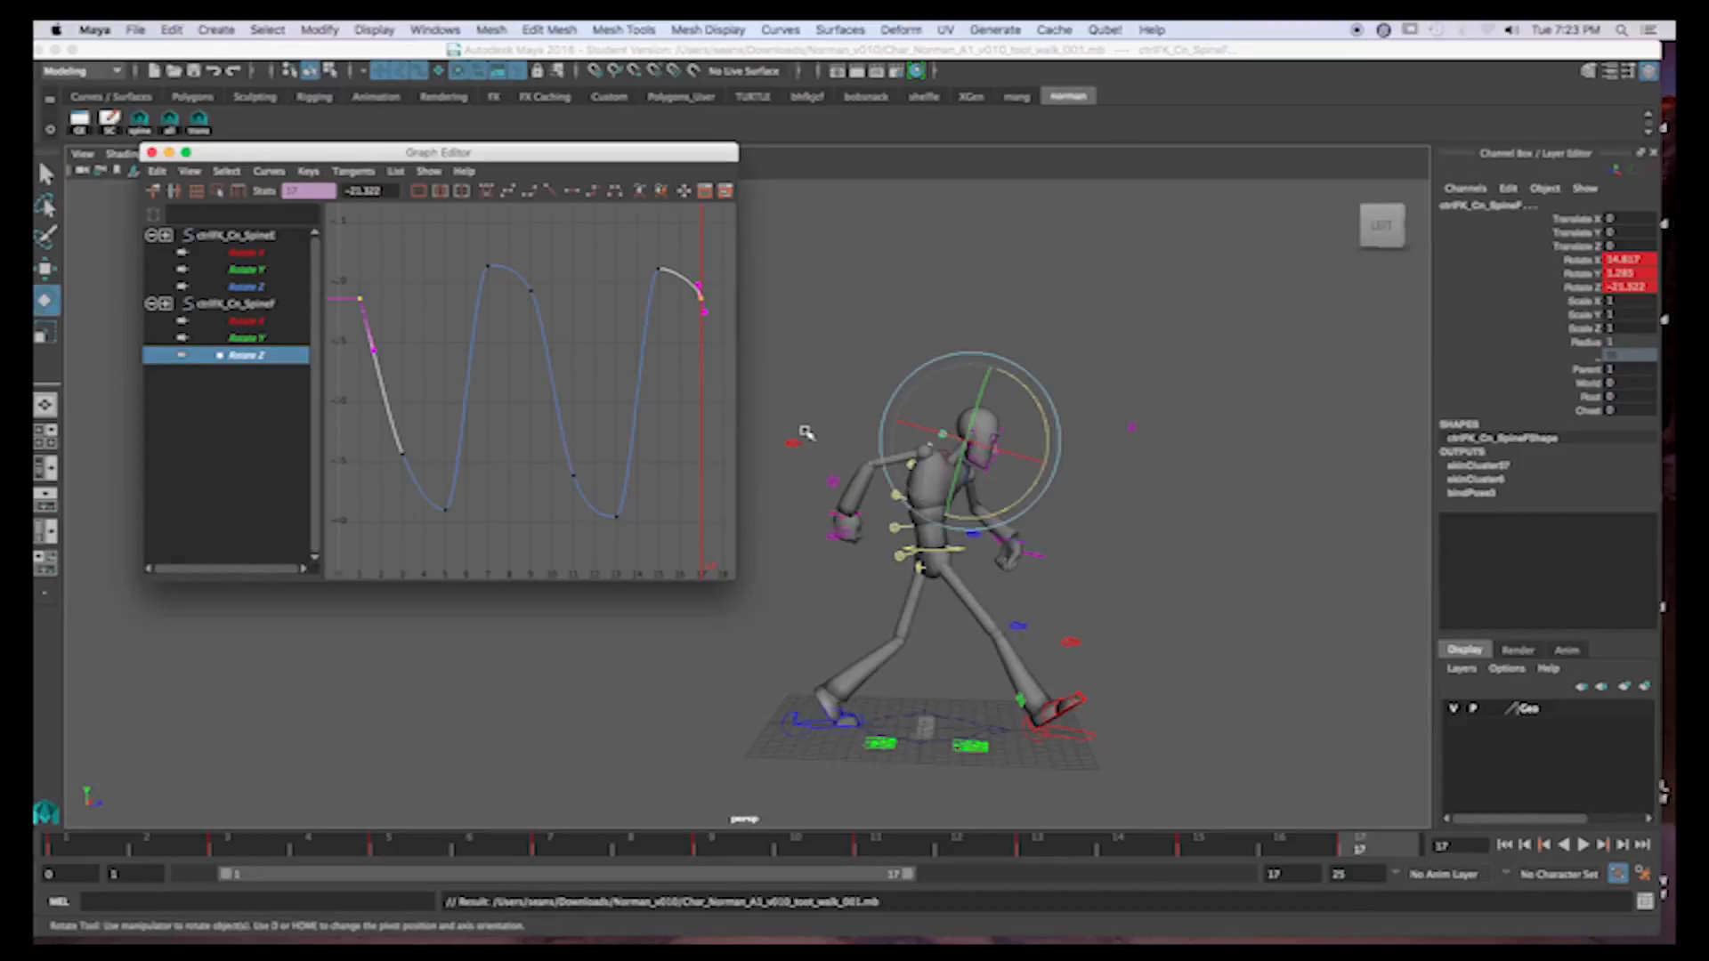
# Close the Graph Editor and hide the rig's control curves to show only the character from a front three-quarter view
pyautogui.click(152, 153)
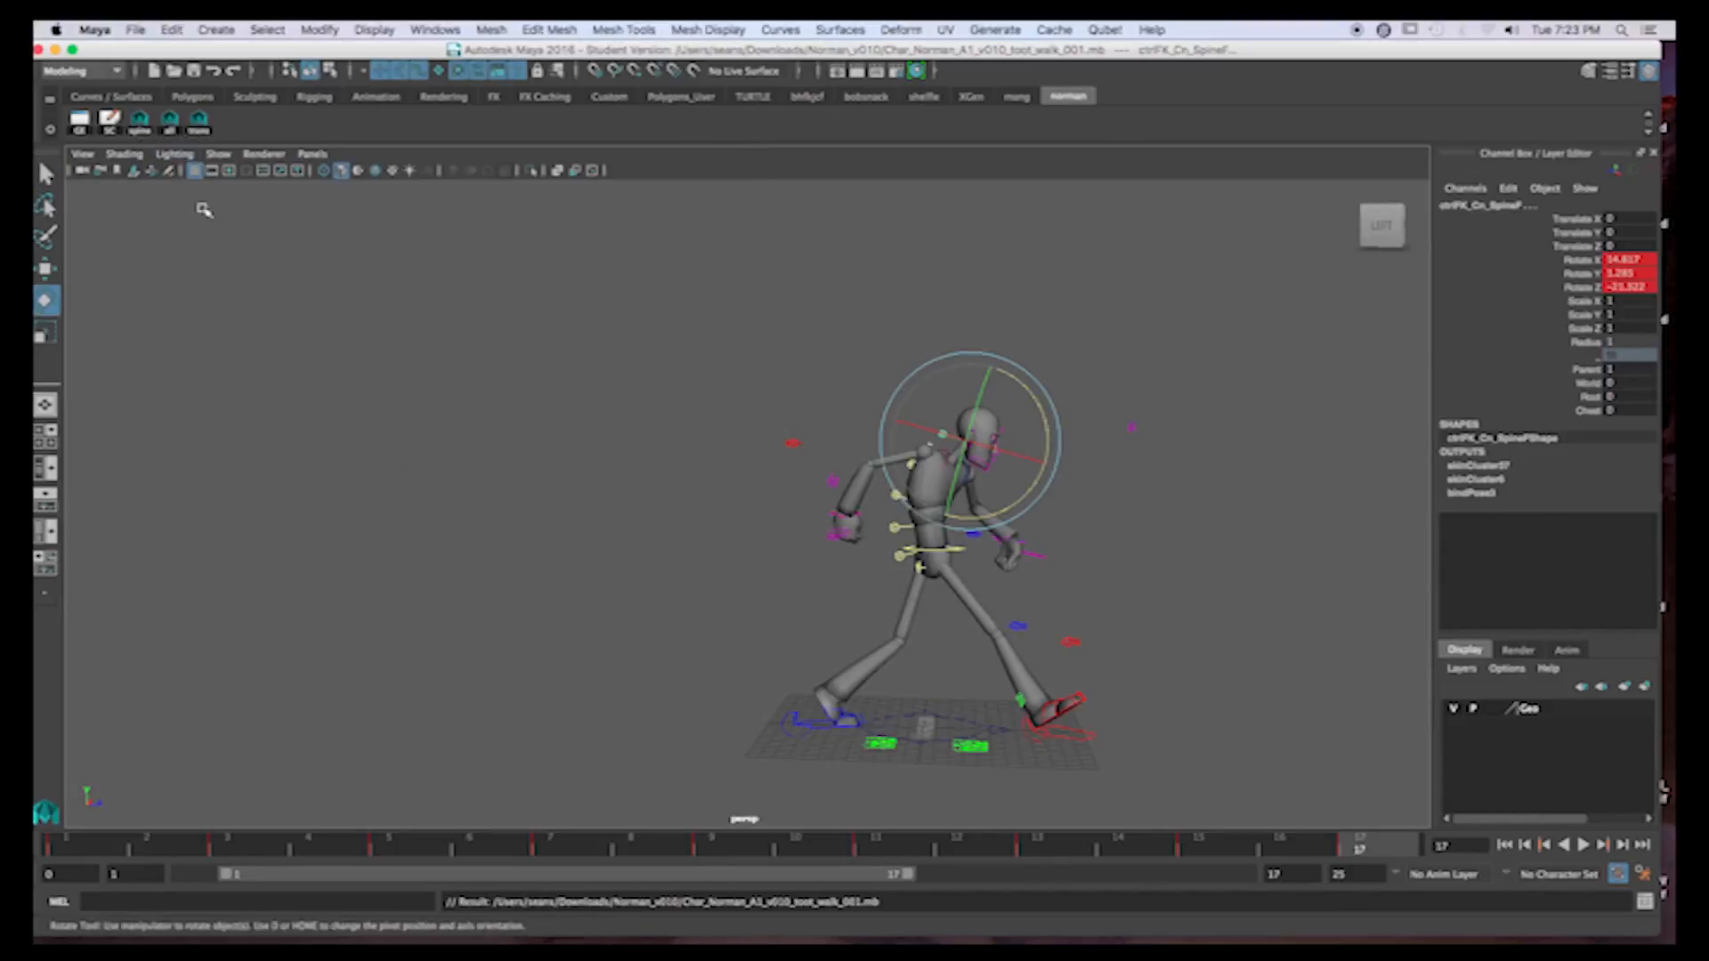
pyautogui.click(487, 614)
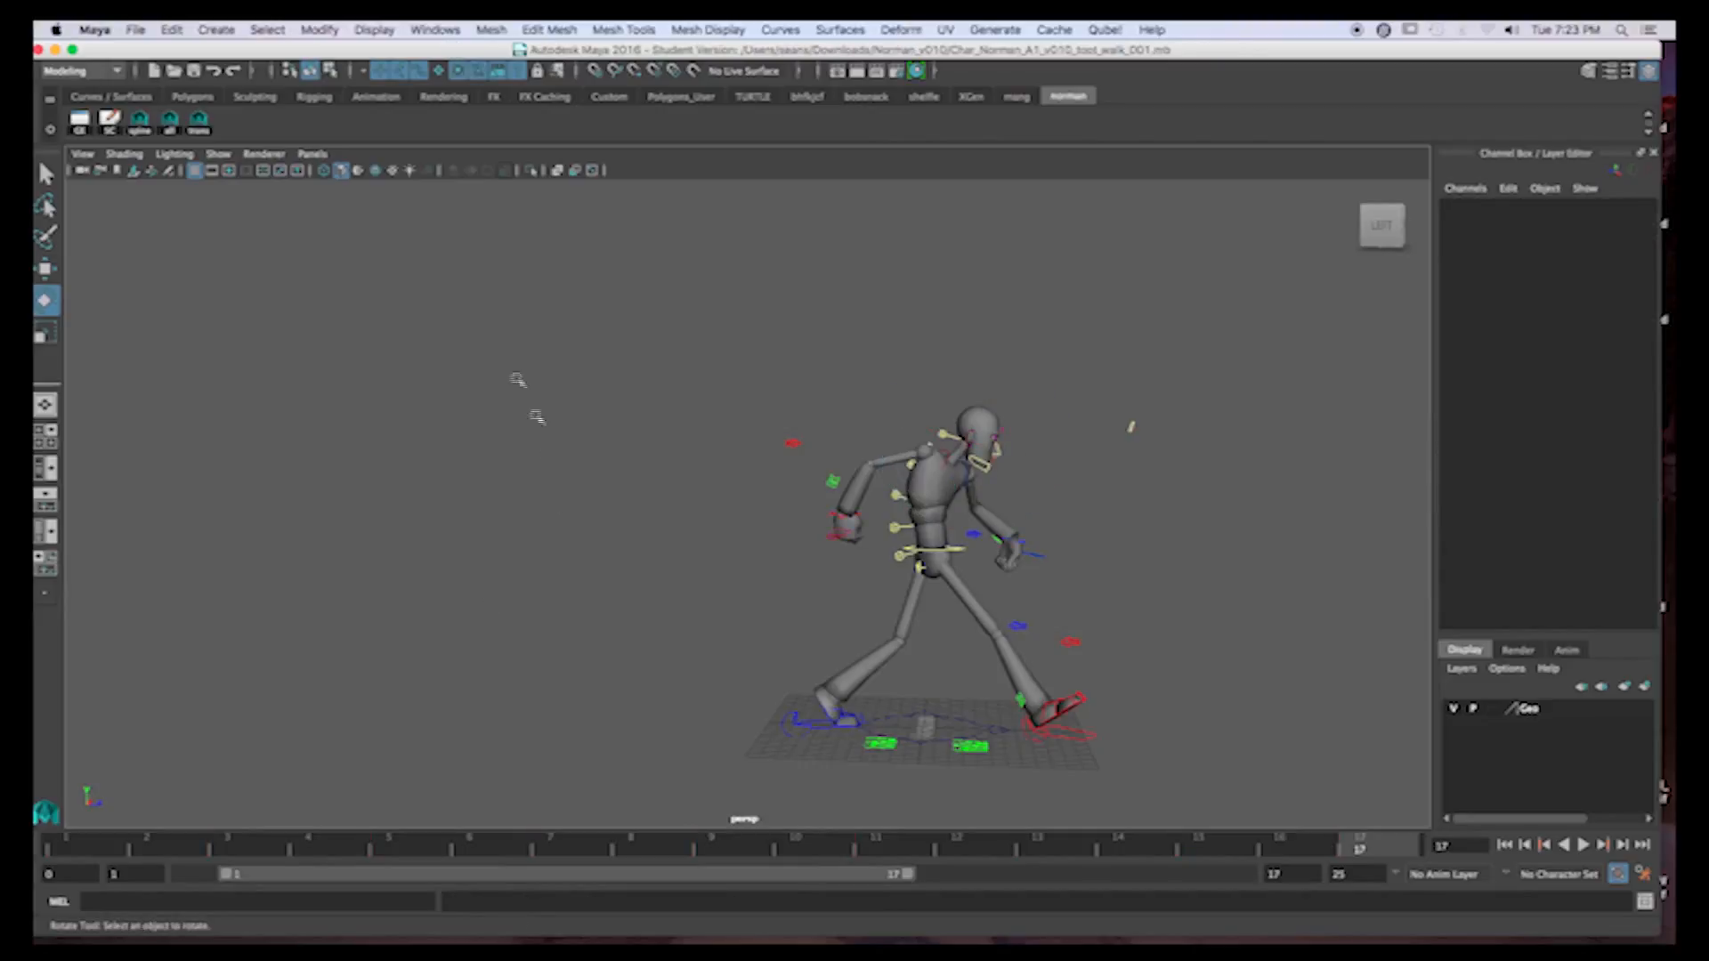
pyautogui.click(218, 155)
pyautogui.click(218, 246)
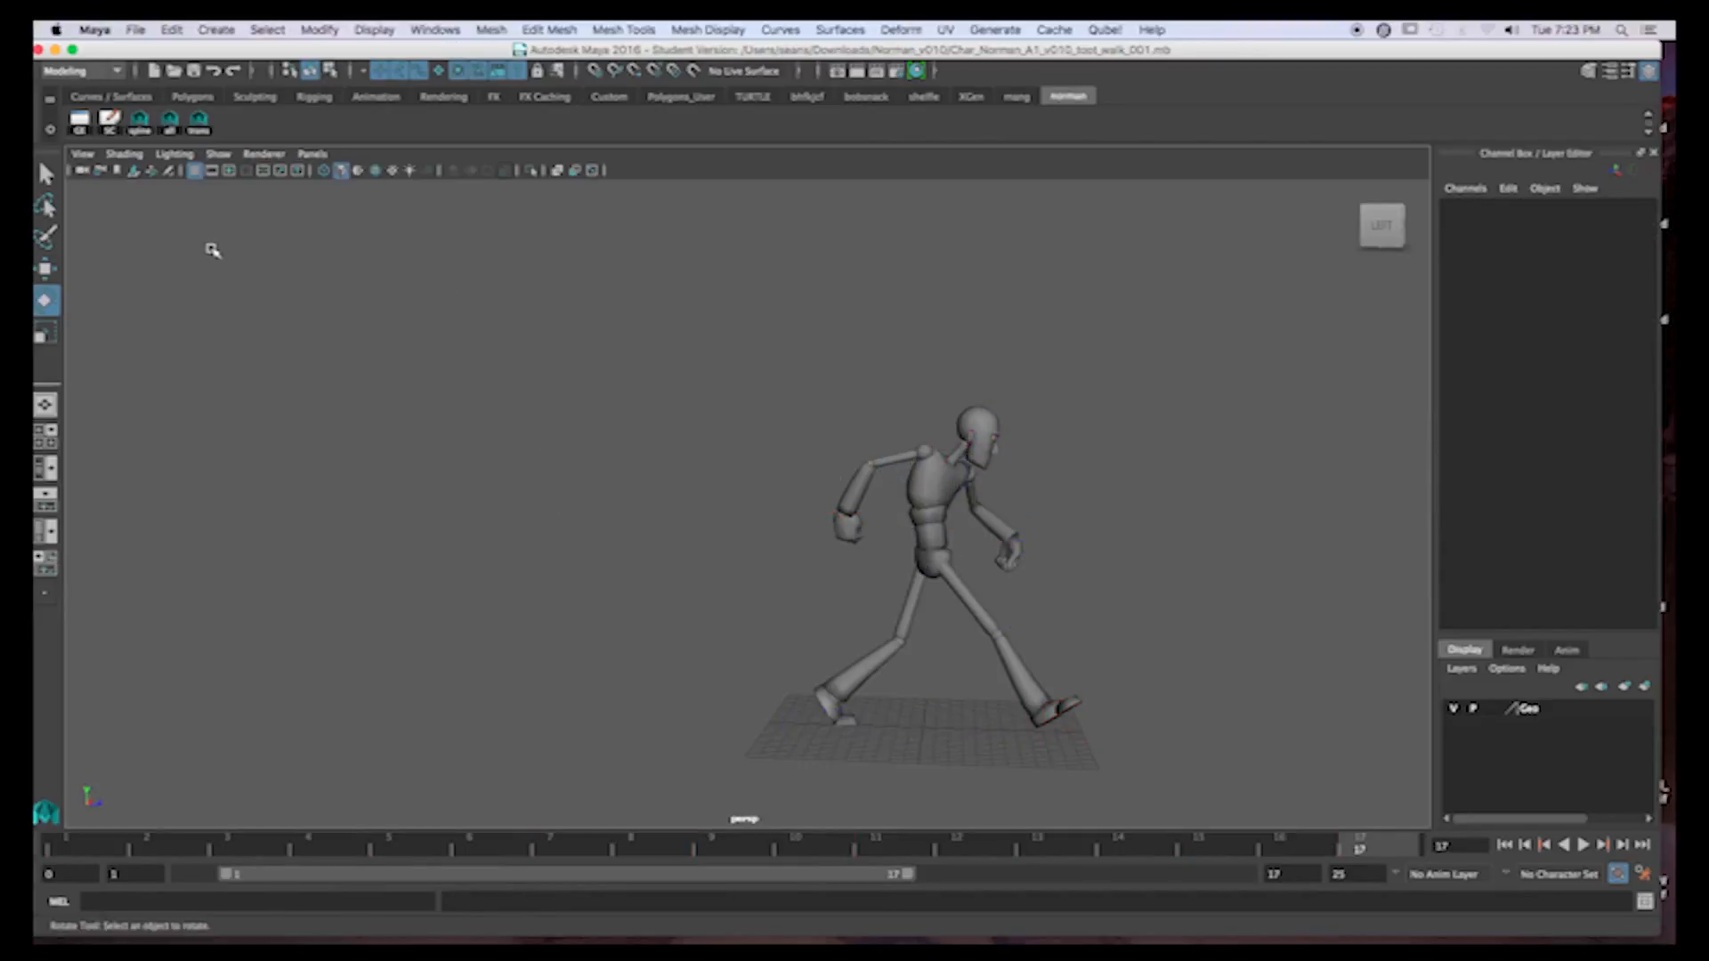
pyautogui.keyDown('alt'); pyautogui.moveTo(894, 529); pyautogui.dragTo(663, 557); pyautogui.keyUp('alt')
pyautogui.keyDown('alt'); pyautogui.moveTo(659, 553); pyautogui.dragTo(996, 576, button='right'); pyautogui.keyUp('alt')
pyautogui.keyDown('alt'); pyautogui.moveTo(901, 590); pyautogui.dragTo(922, 480, button='middle'); pyautogui.keyUp('alt')
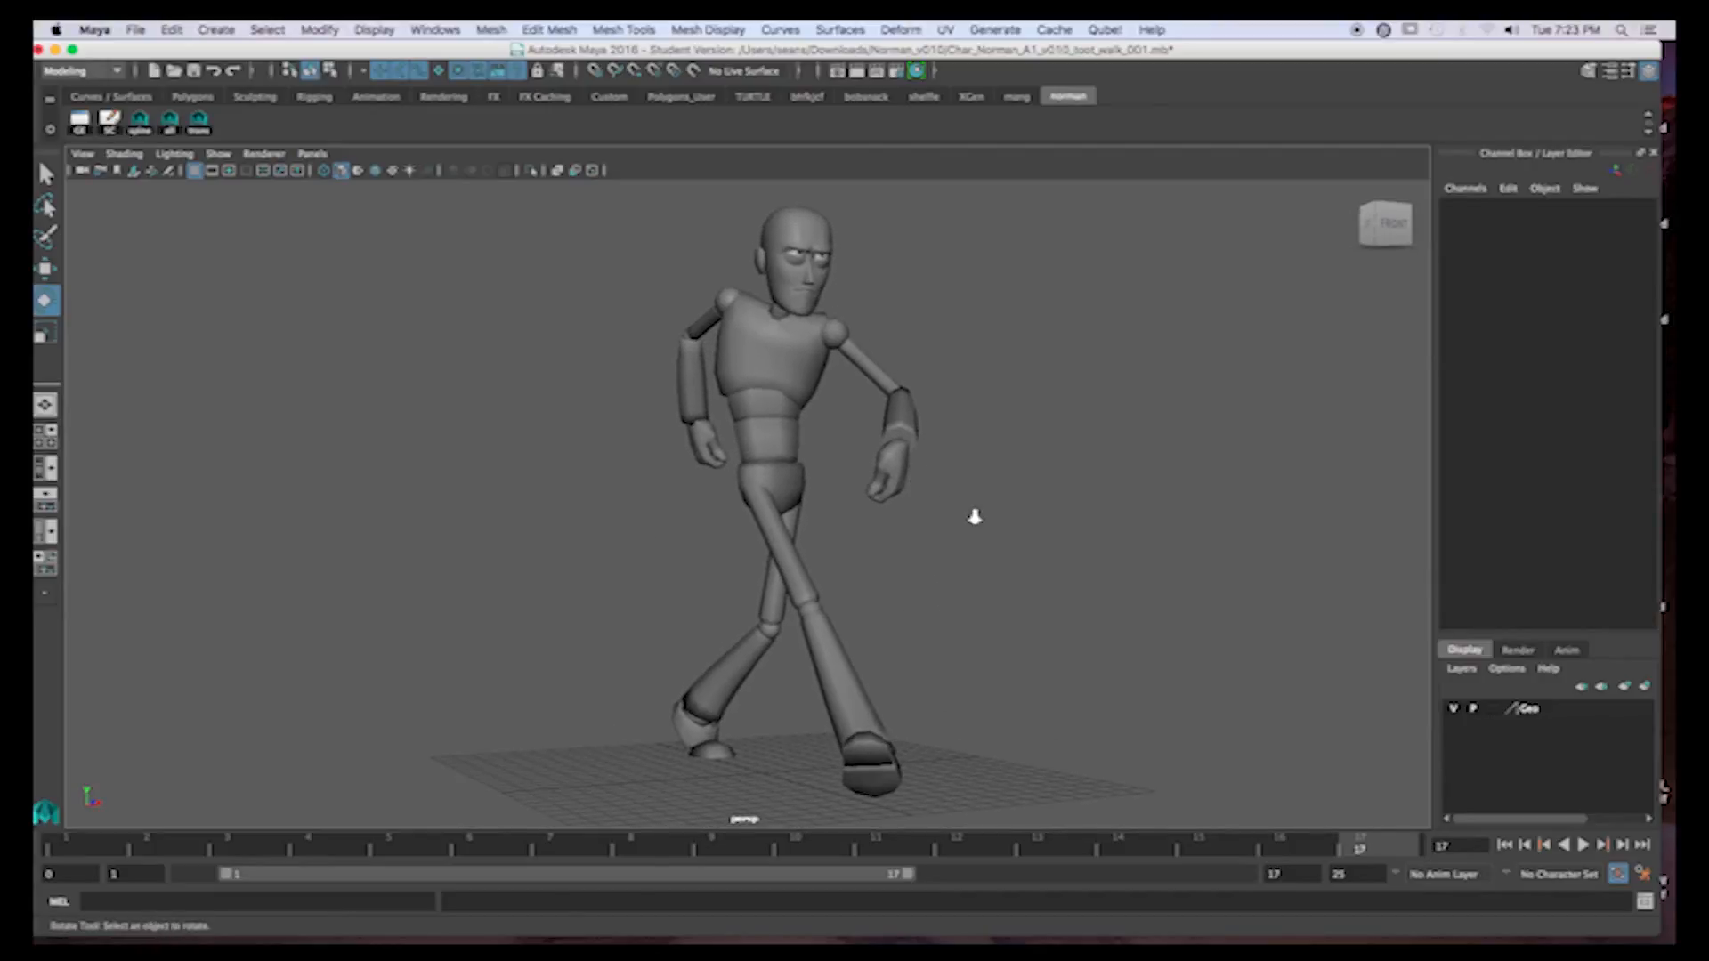
pyautogui.keyDown('alt'); pyautogui.moveTo(973, 516); pyautogui.dragTo(931, 516, button='right'); pyautogui.keyUp('alt')
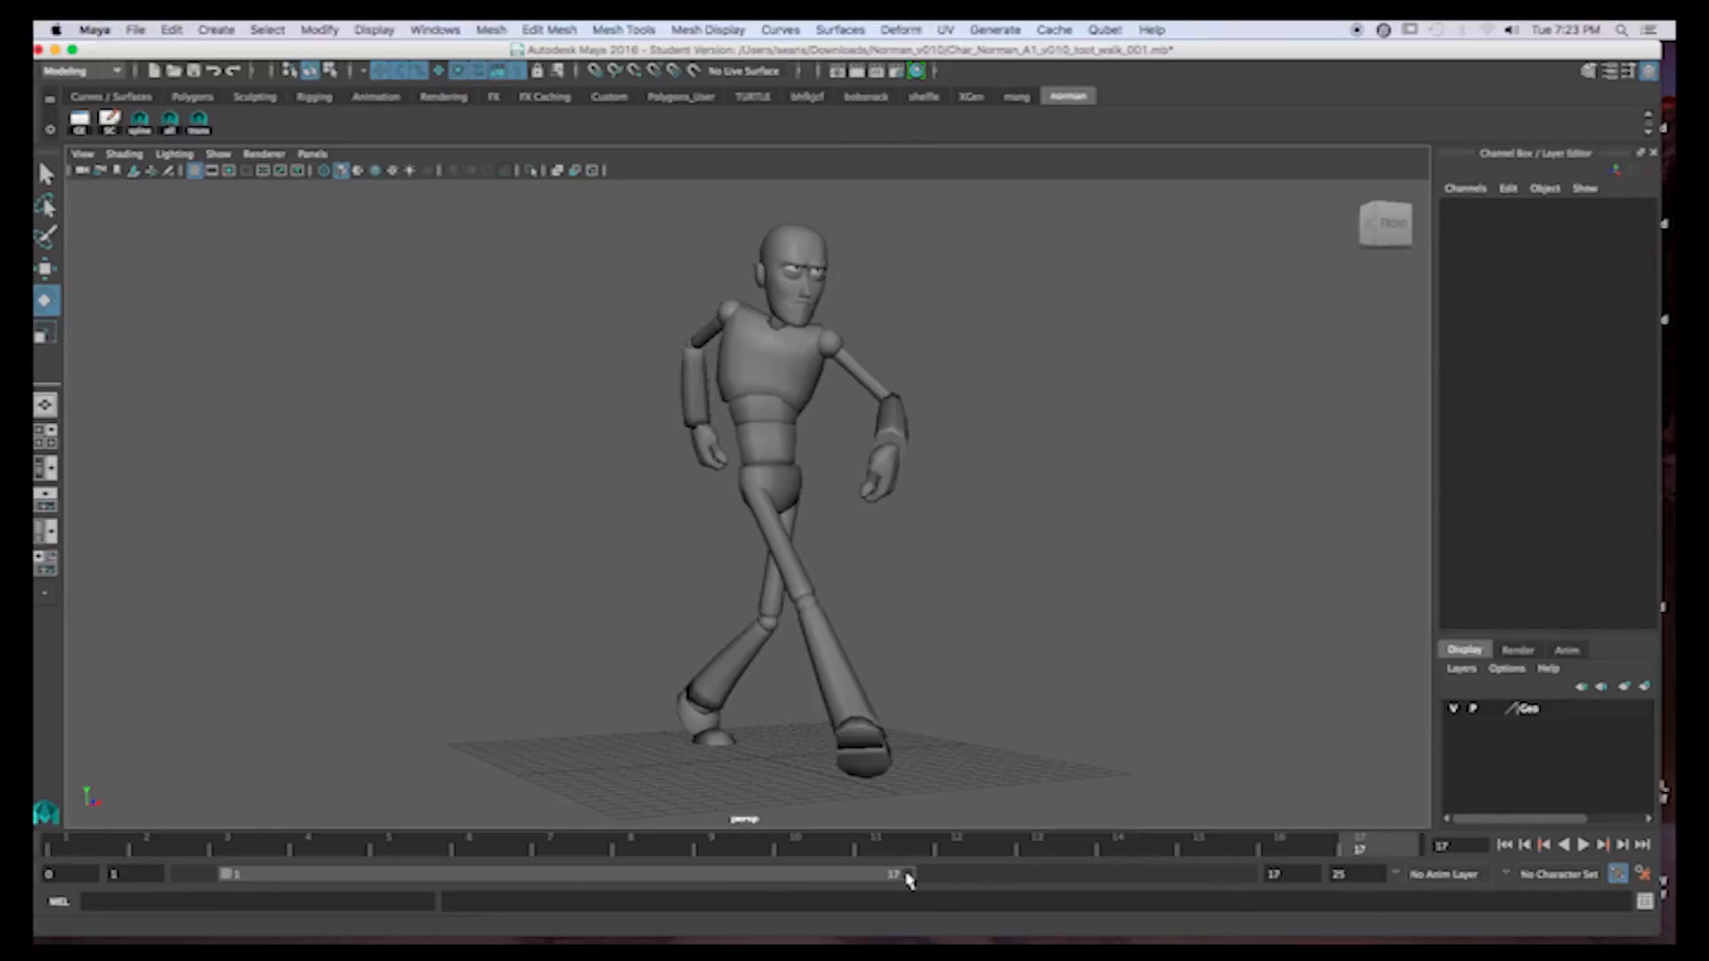
# End the playback range at frame 16, and play the looping walk cycle from the start
pyautogui.moveTo(896, 880); pyautogui.dragTo(865, 879)
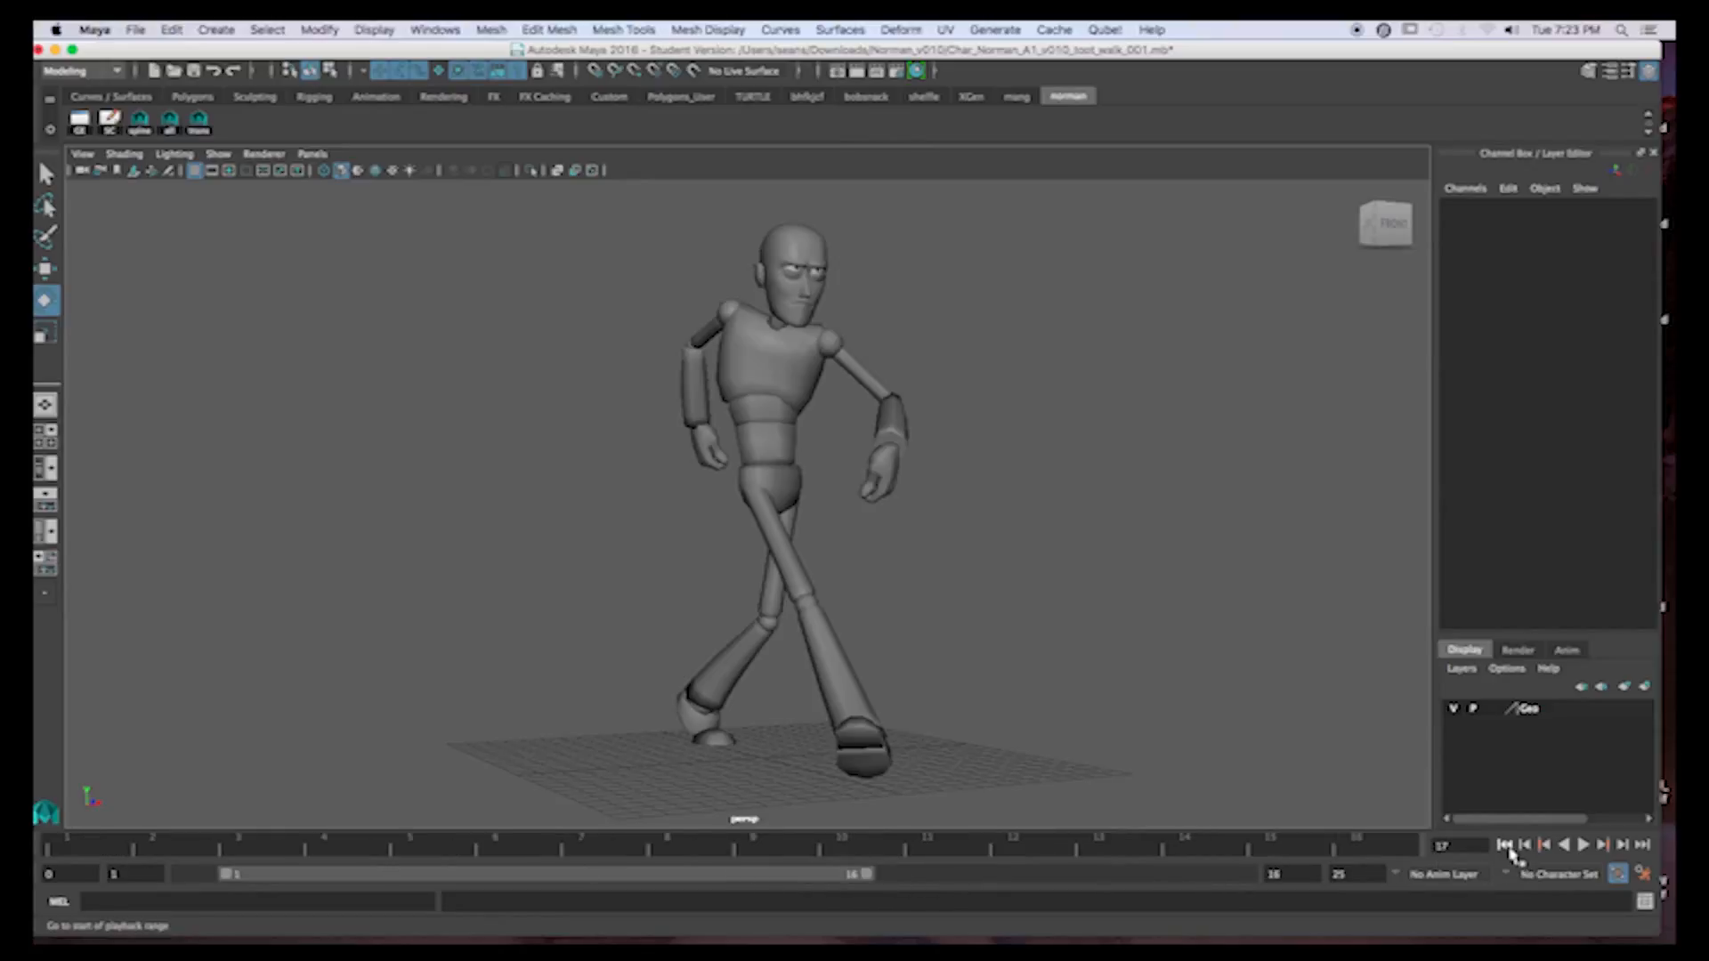
pyautogui.click(1505, 845)
pyautogui.click(1583, 845)
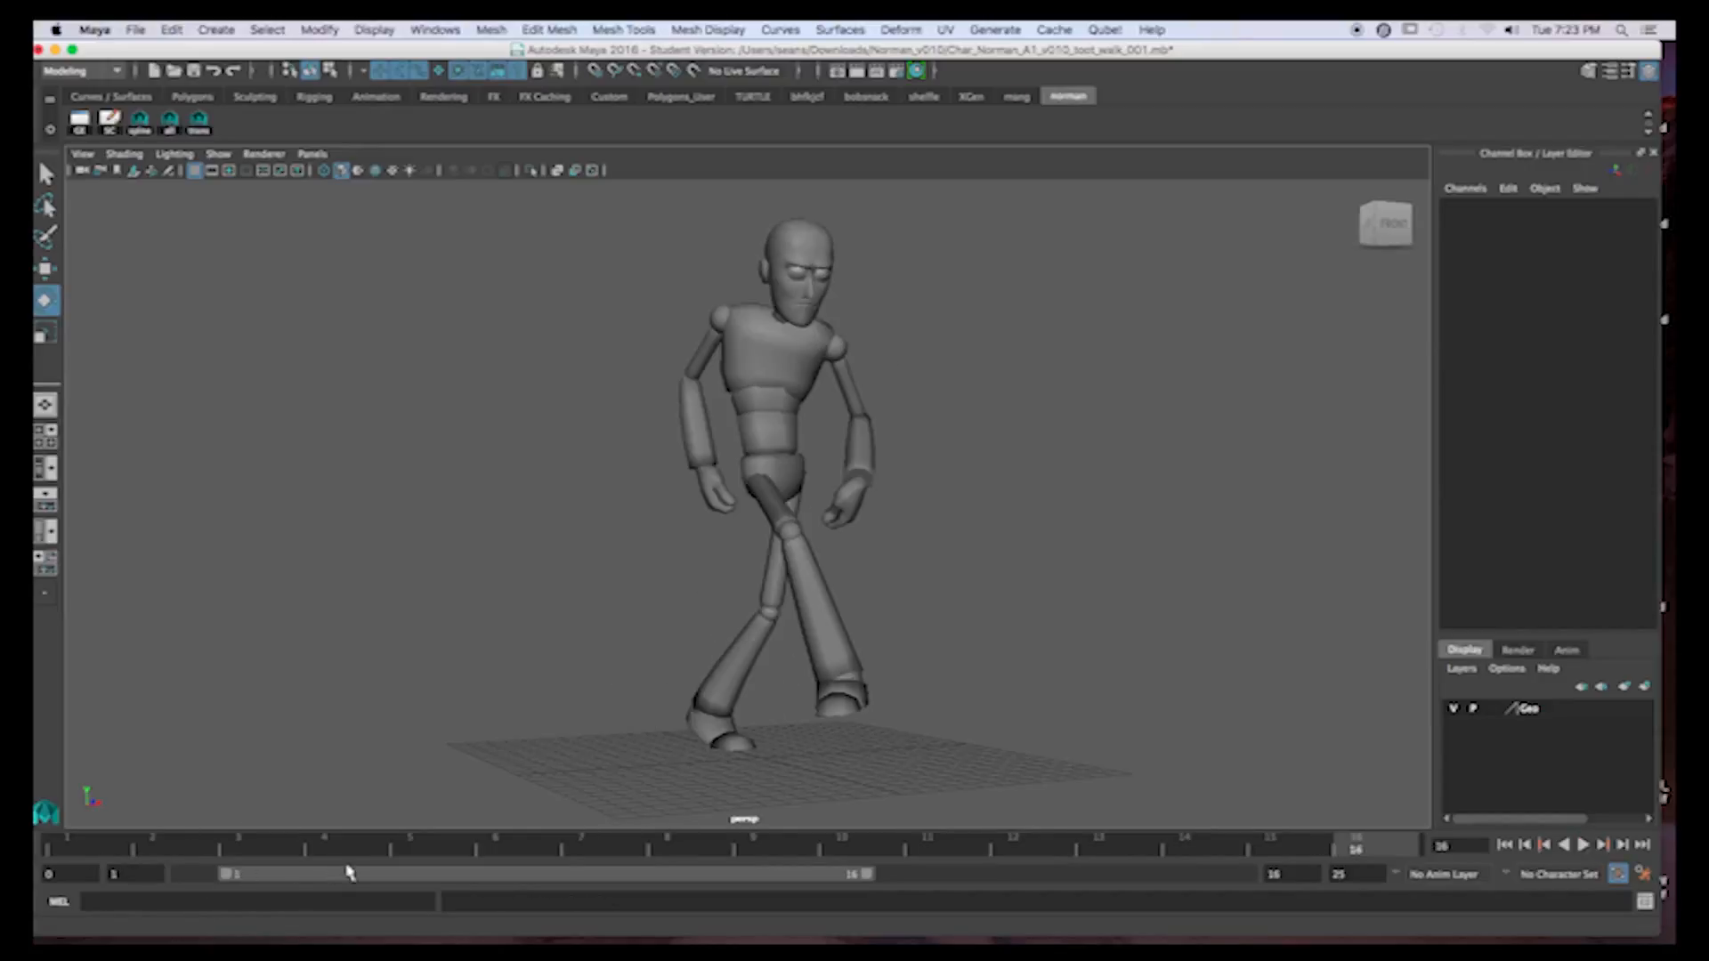
# Extend the playback range so that it ends at frame 100
pyautogui.moveTo(867, 881); pyautogui.dragTo(1244, 879)
pyautogui.doubleClick(1275, 876)
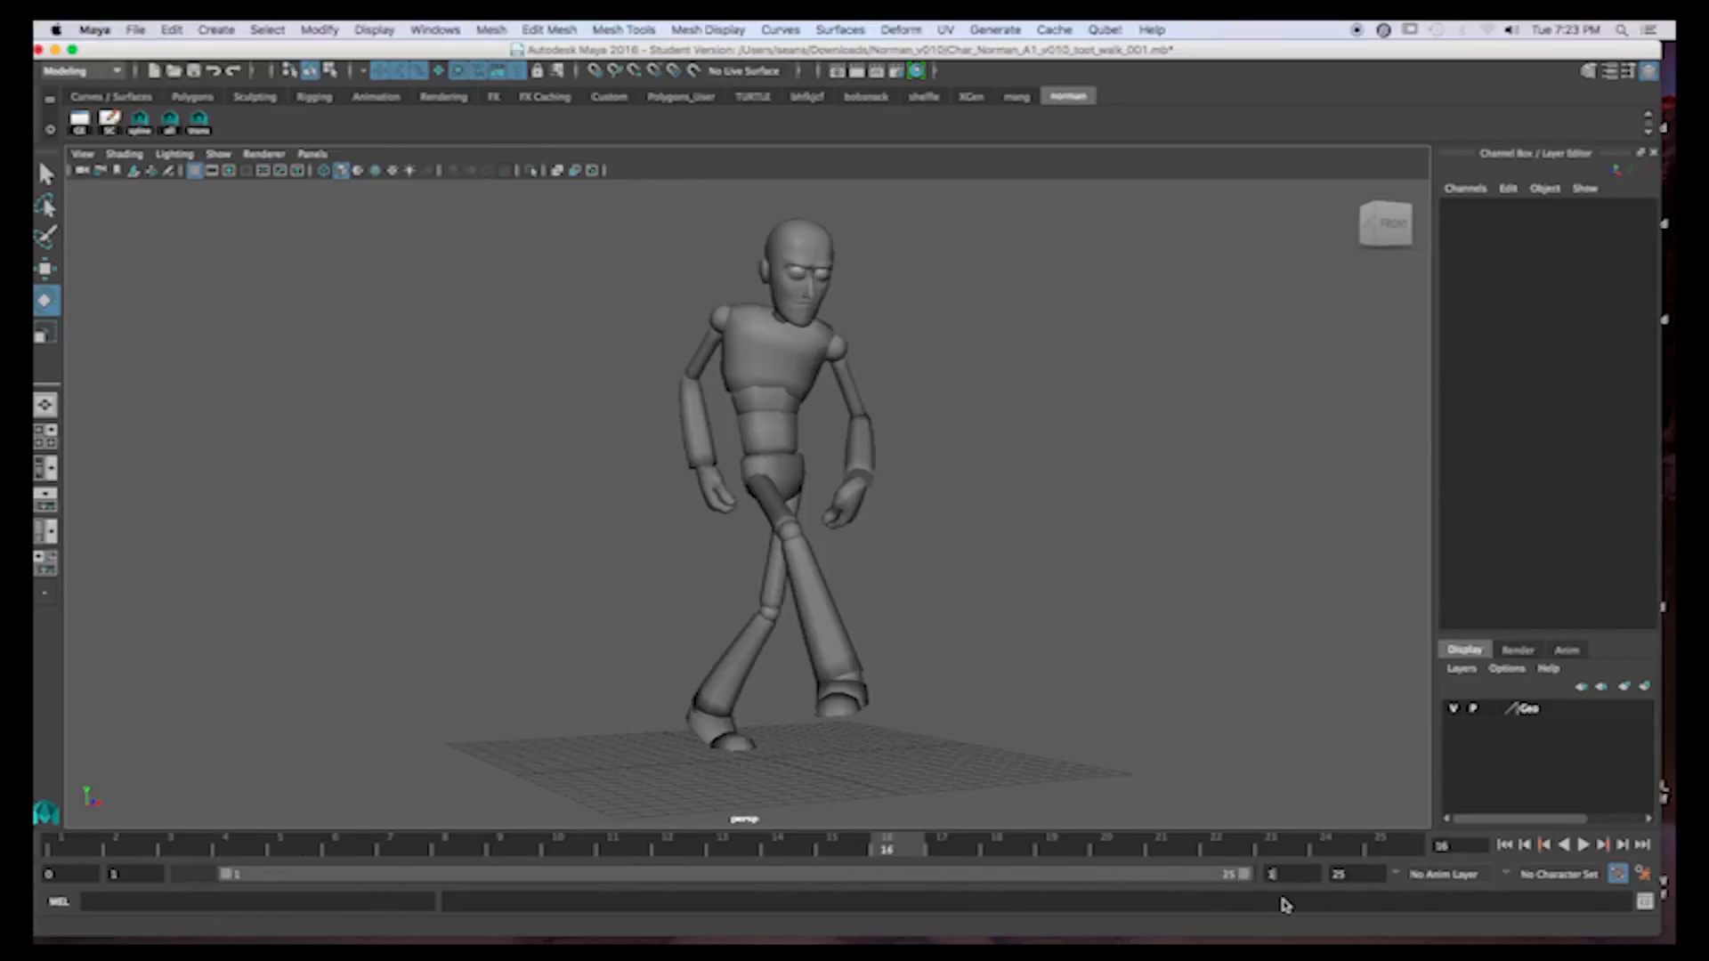
pyautogui.write('100')
pyautogui.press('Return')
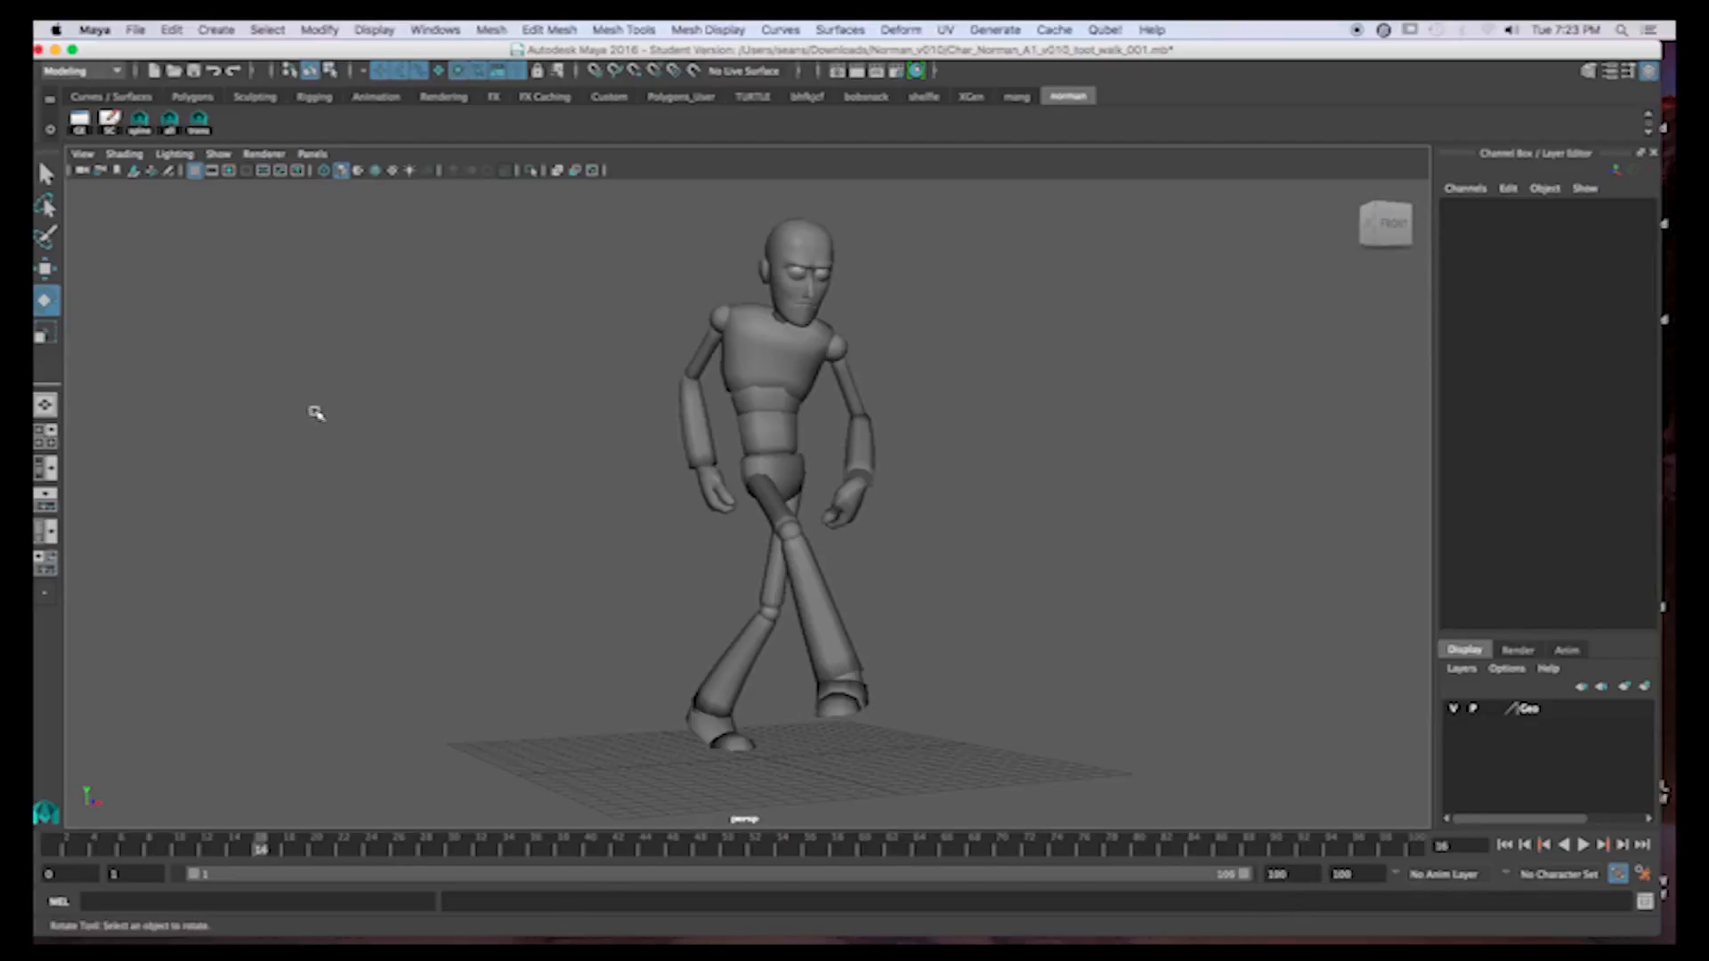
# Select all of the character's controls, and copy their walk cycle keys from frame 1 through frame 17
pyautogui.click(171, 126)
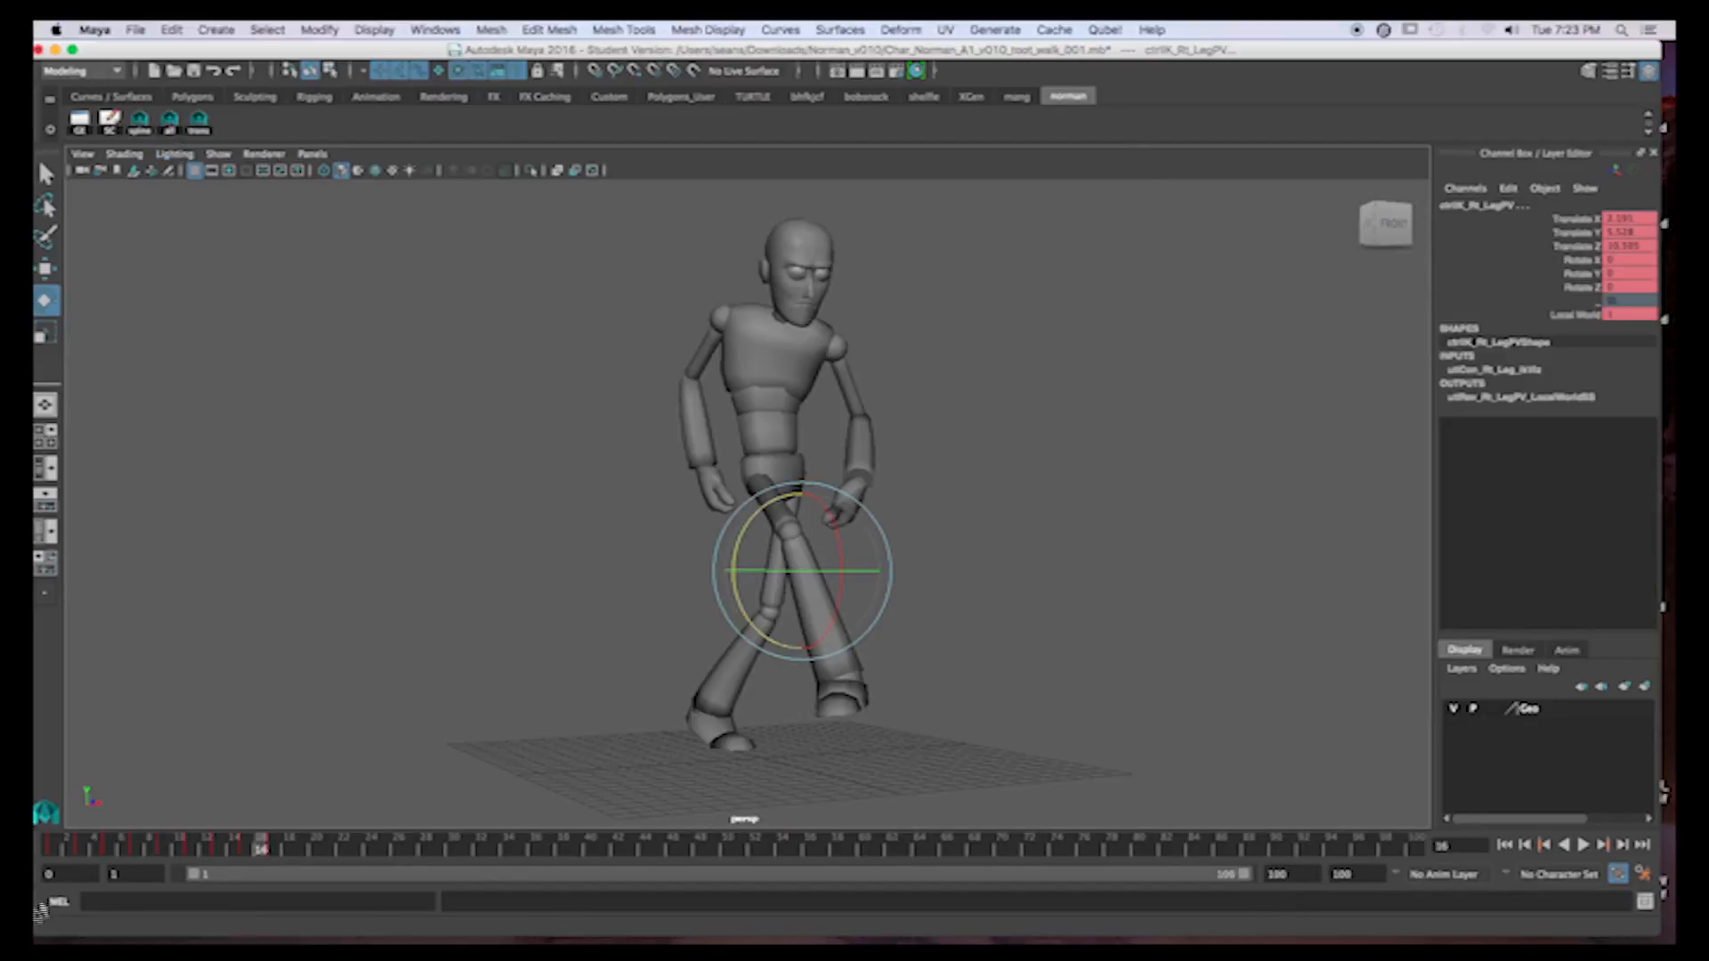
pyautogui.keyDown('shift'); pyautogui.moveTo(52, 847); pyautogui.dragTo(283, 850); pyautogui.keyUp('shift')
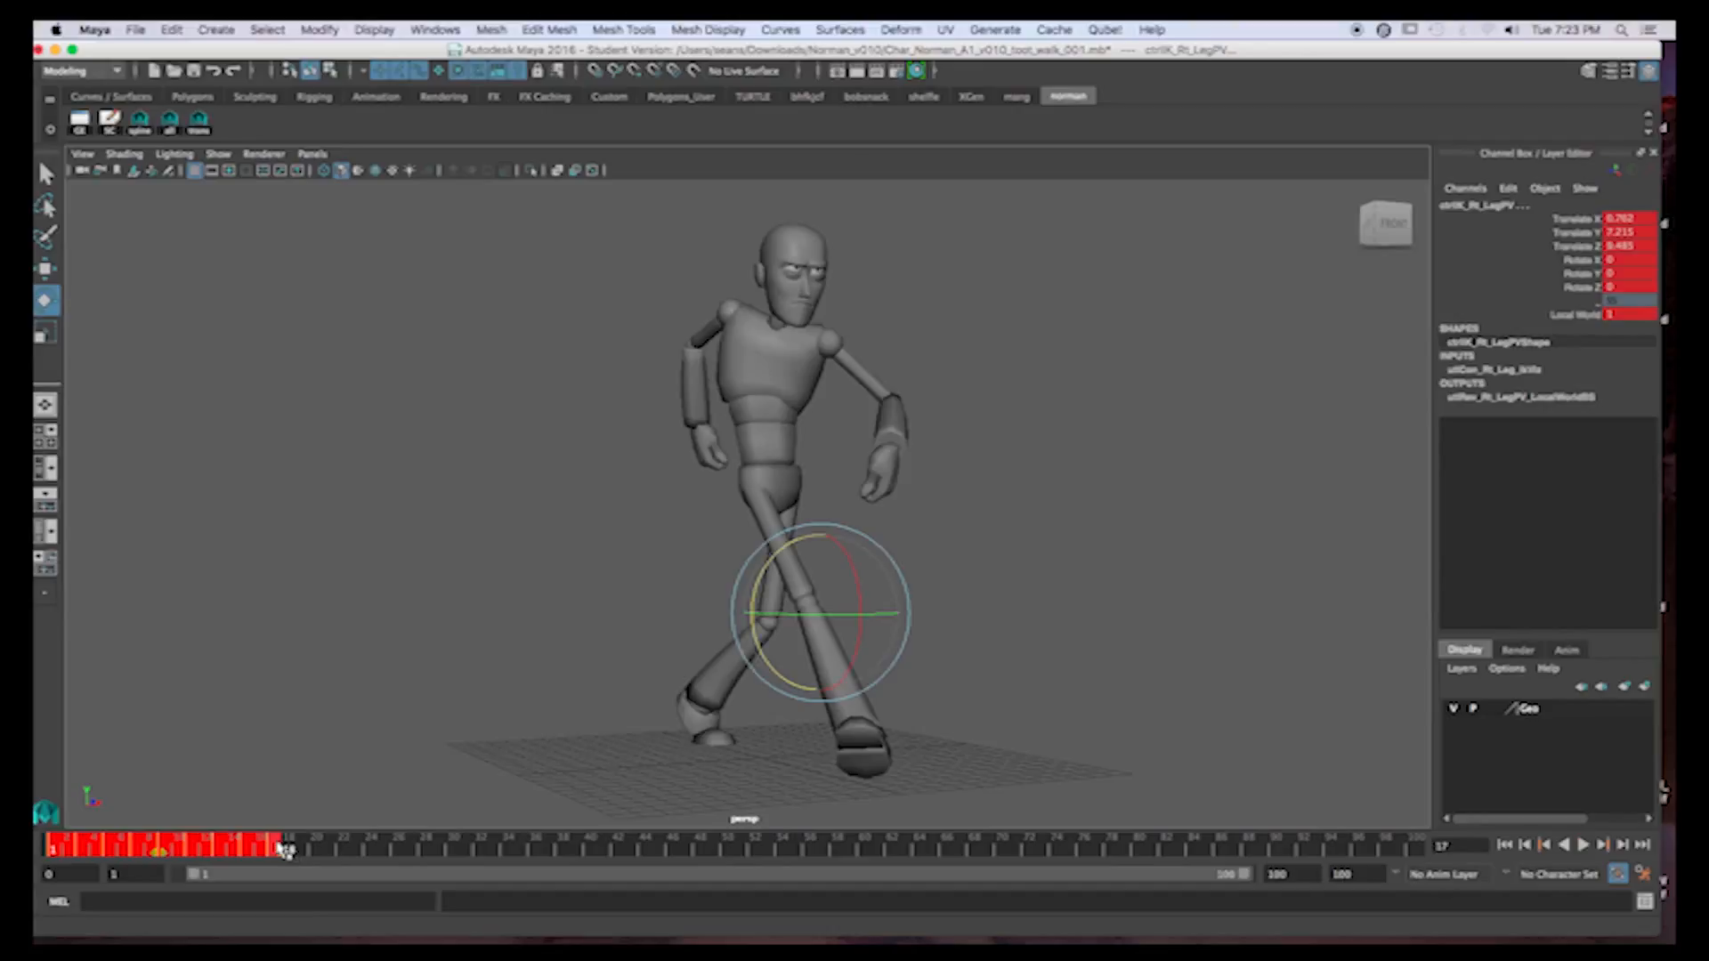
pyautogui.rightClick(281, 847)
pyautogui.click(311, 607)
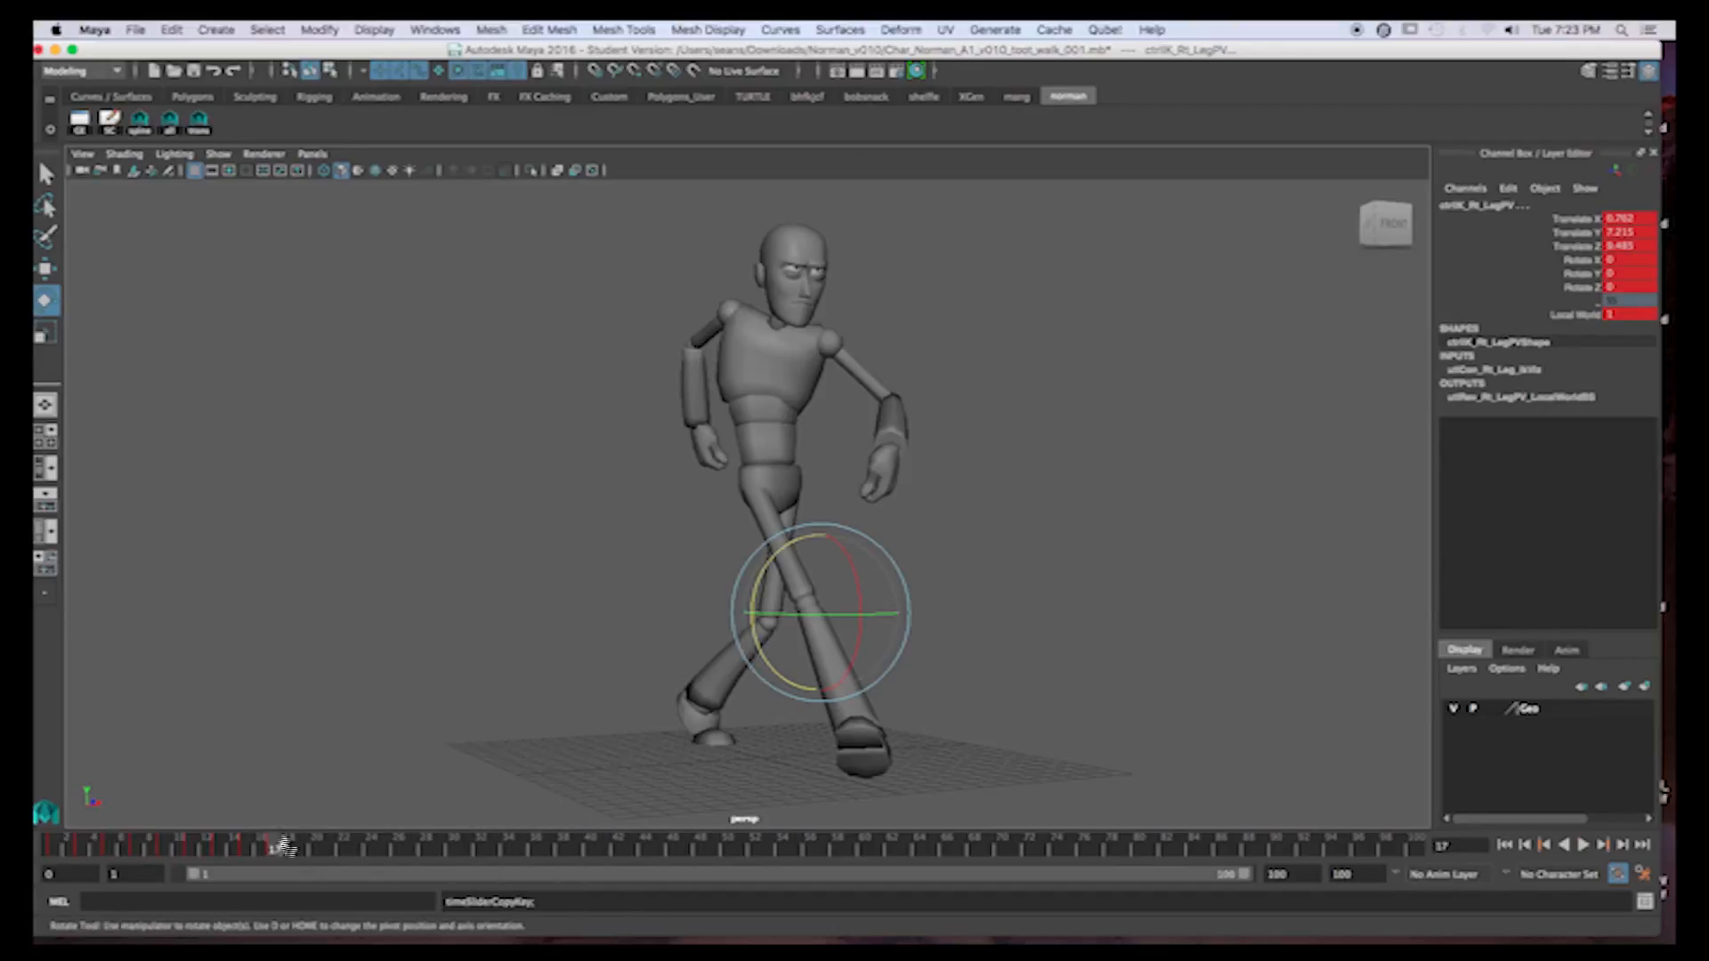
# Paste the copied walk cycle keys at frame 17, and paste them again at frame 33
pyautogui.rightClick(277, 850)
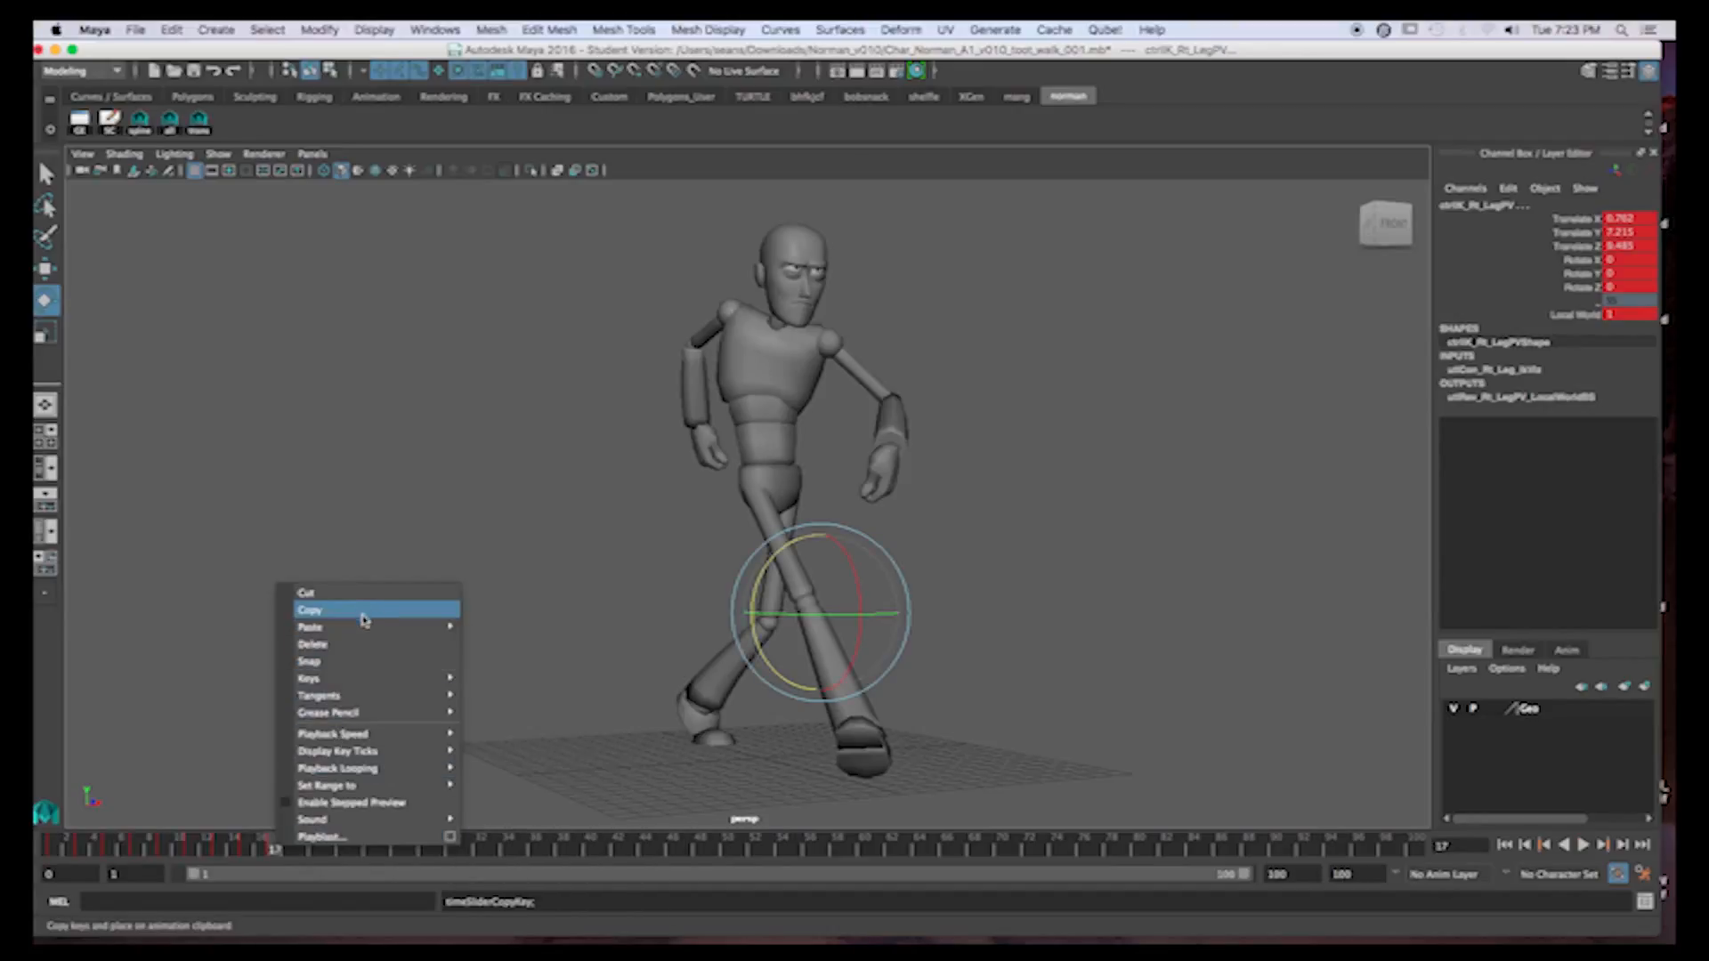
pyautogui.moveTo(360, 627)
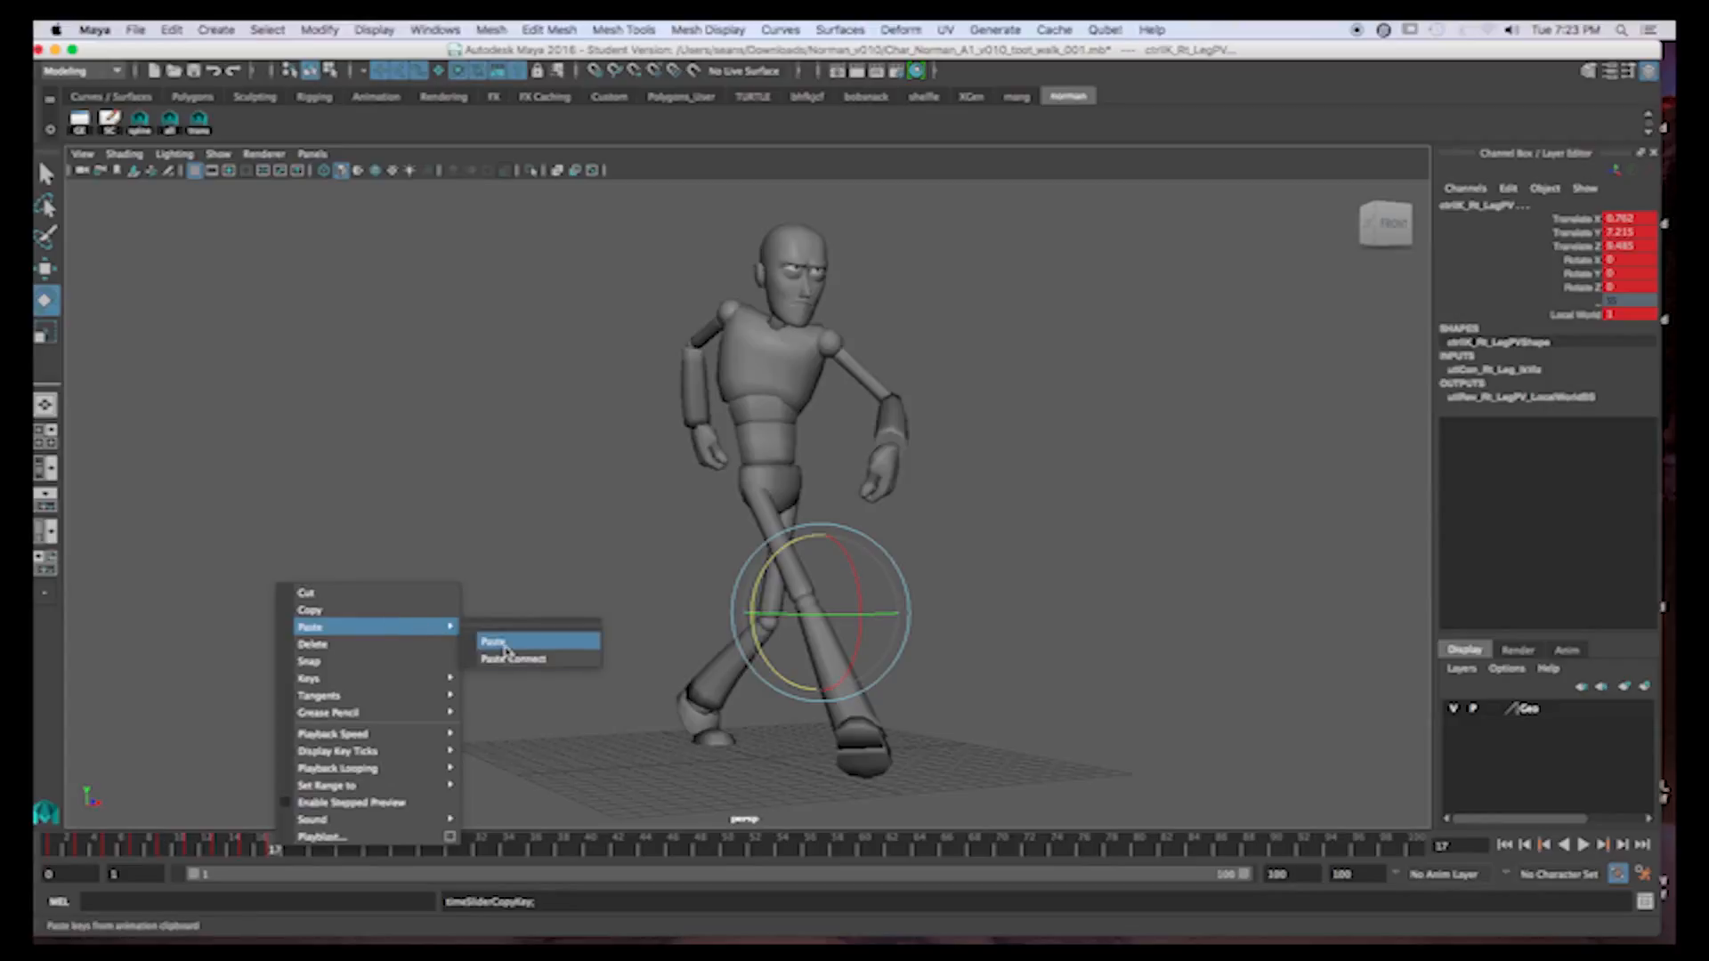
pyautogui.click(499, 641)
pyautogui.click(496, 853)
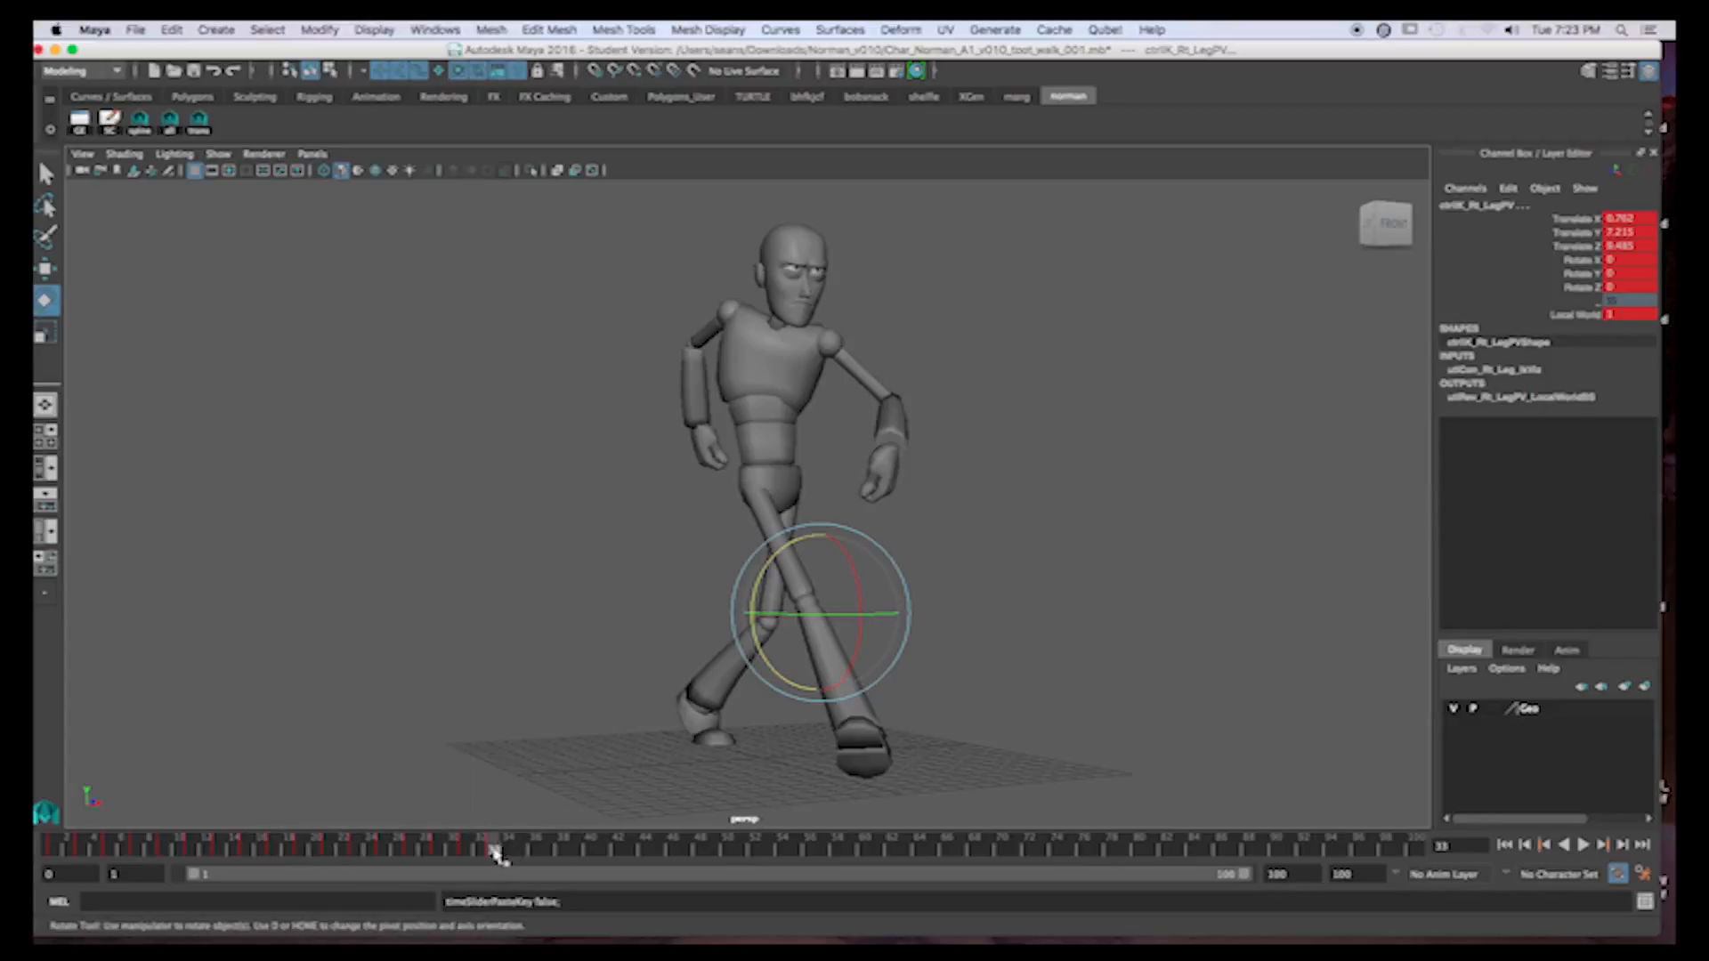
pyautogui.rightClick(495, 850)
pyautogui.moveTo(636, 632)
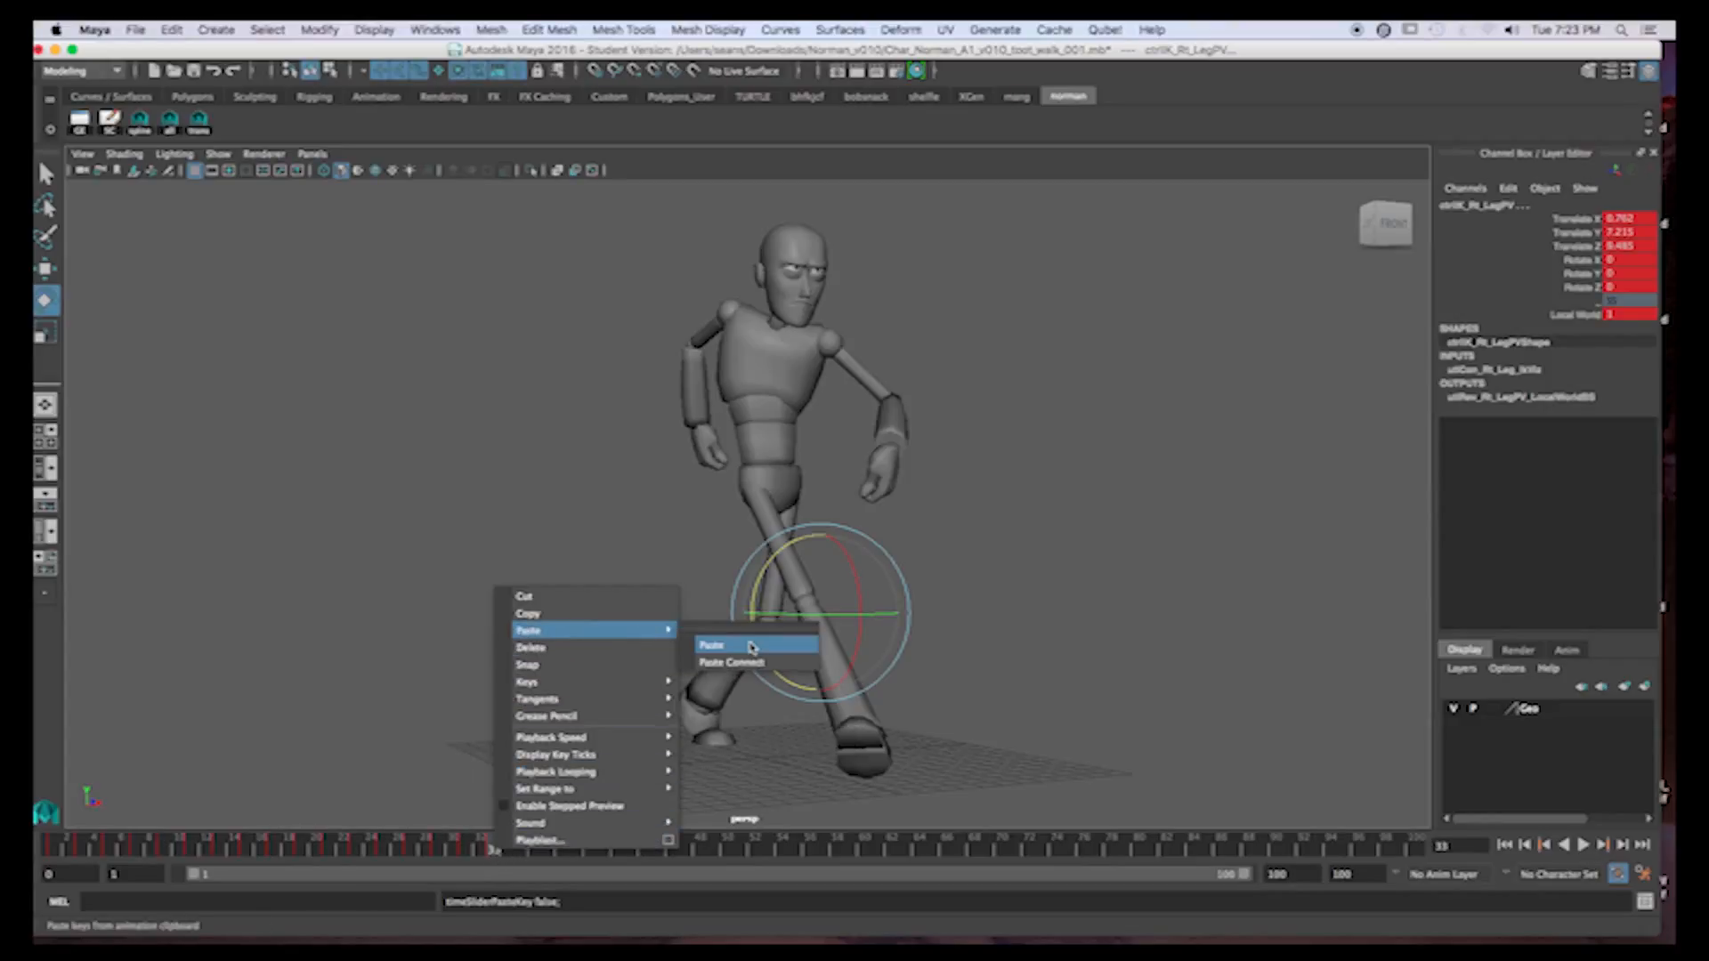
pyautogui.click(749, 645)
# Select frames 1 through 48 on the timeline, and create a playblast movie of that range from the Playblast options
pyautogui.keyDown('shift'); pyautogui.moveTo(59, 855); pyautogui.dragTo(705, 863); pyautogui.keyUp('shift')
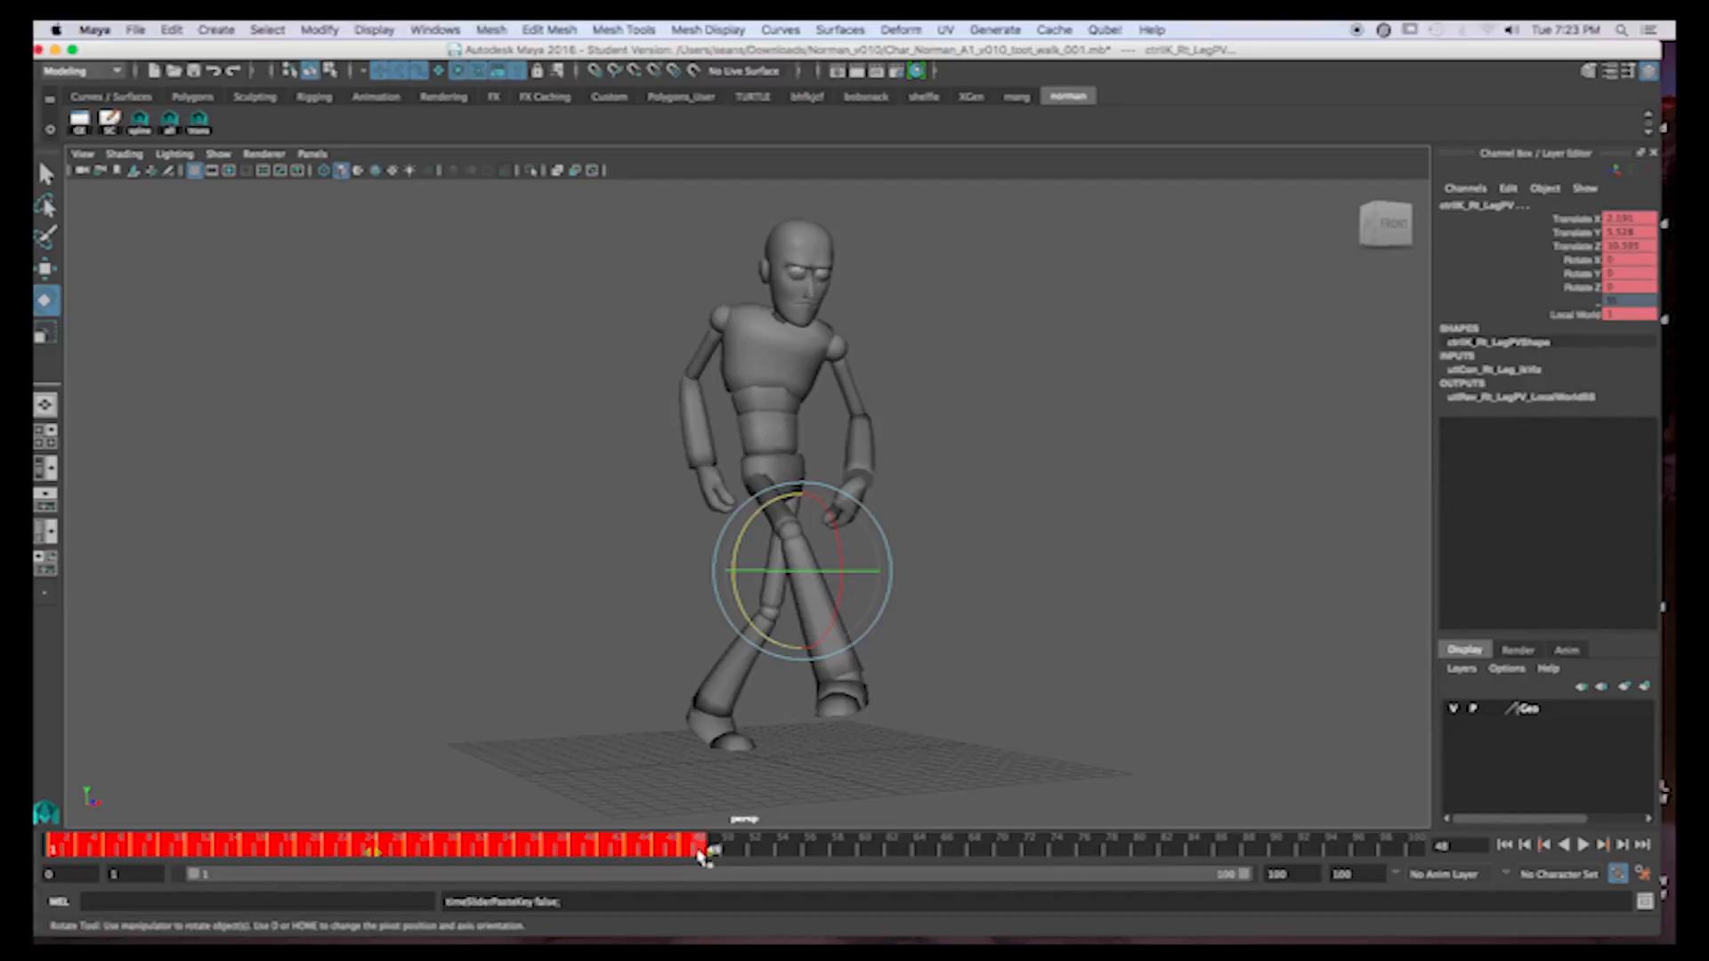
pyautogui.click(716, 851)
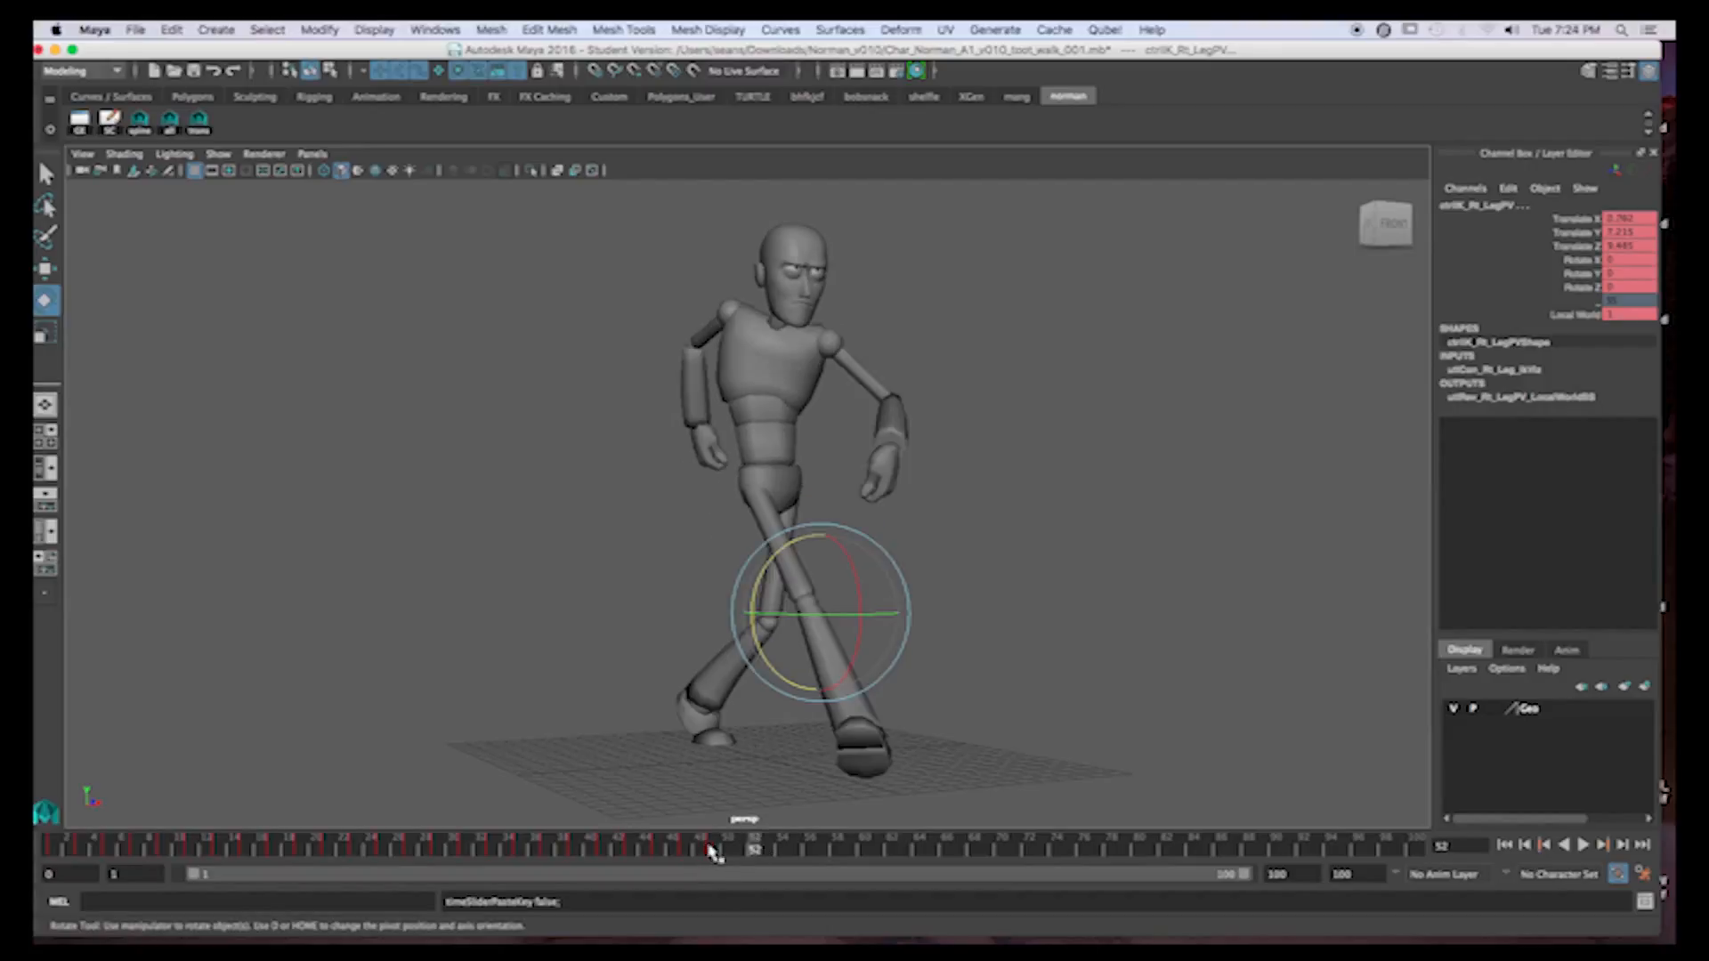
pyautogui.keyDown('shift'); pyautogui.moveTo(52, 851); pyautogui.dragTo(706, 851); pyautogui.keyUp('shift')
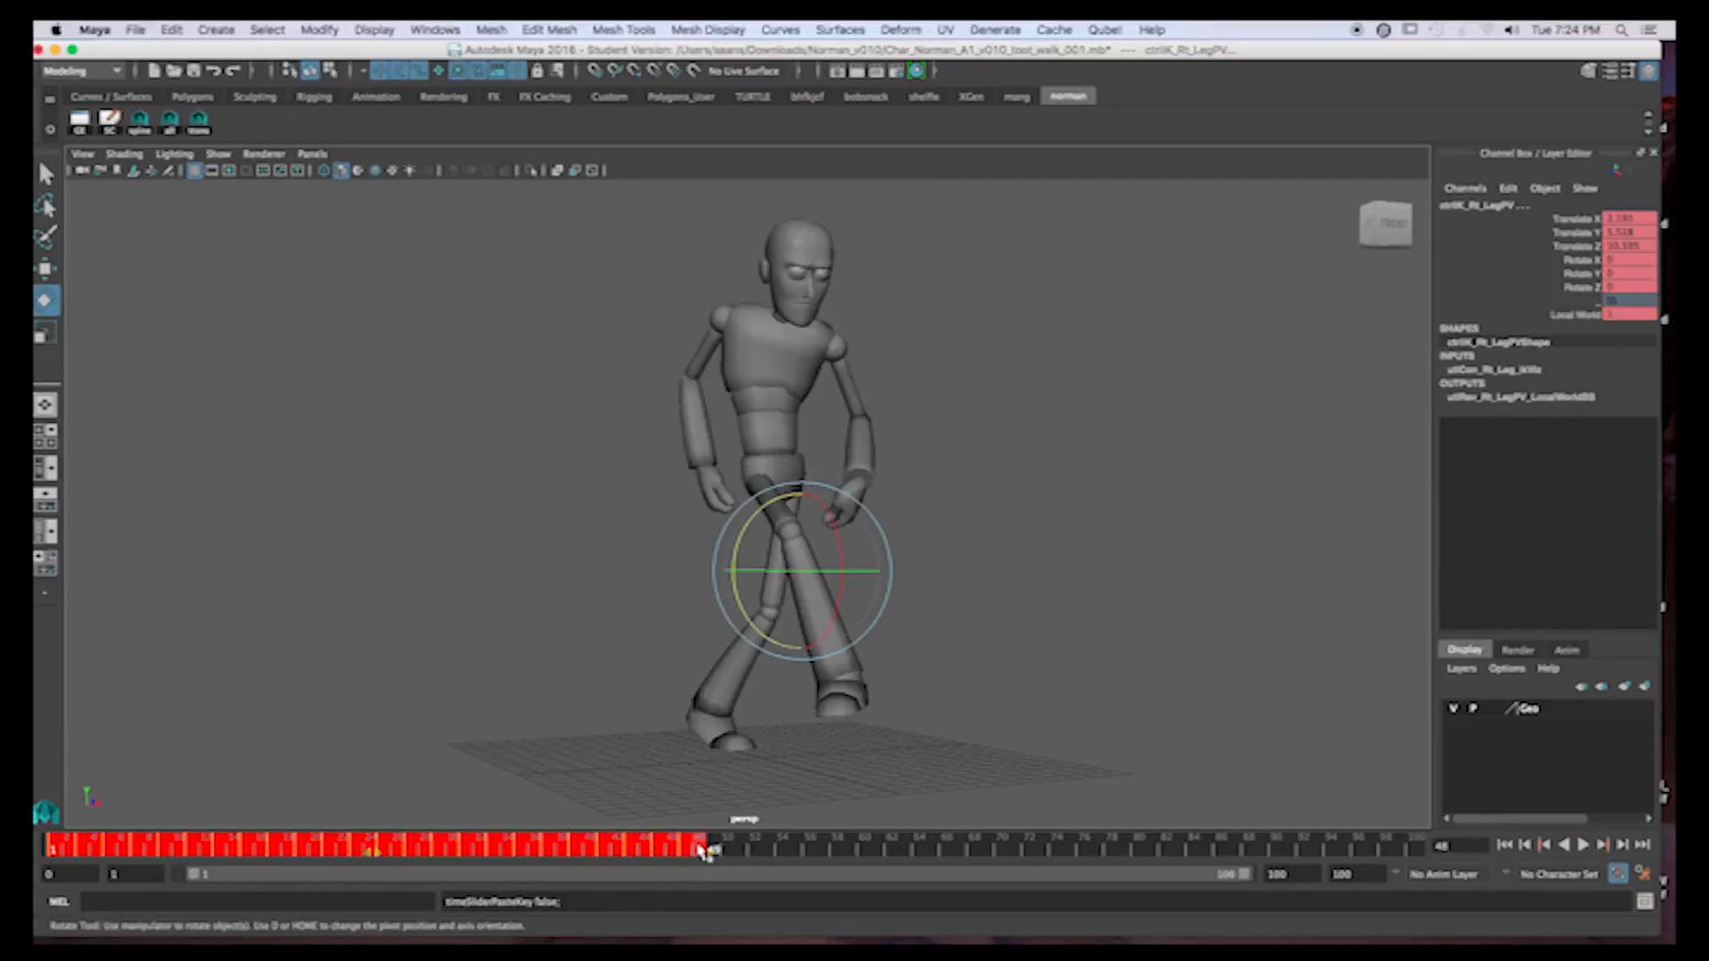
pyautogui.rightClick(704, 847)
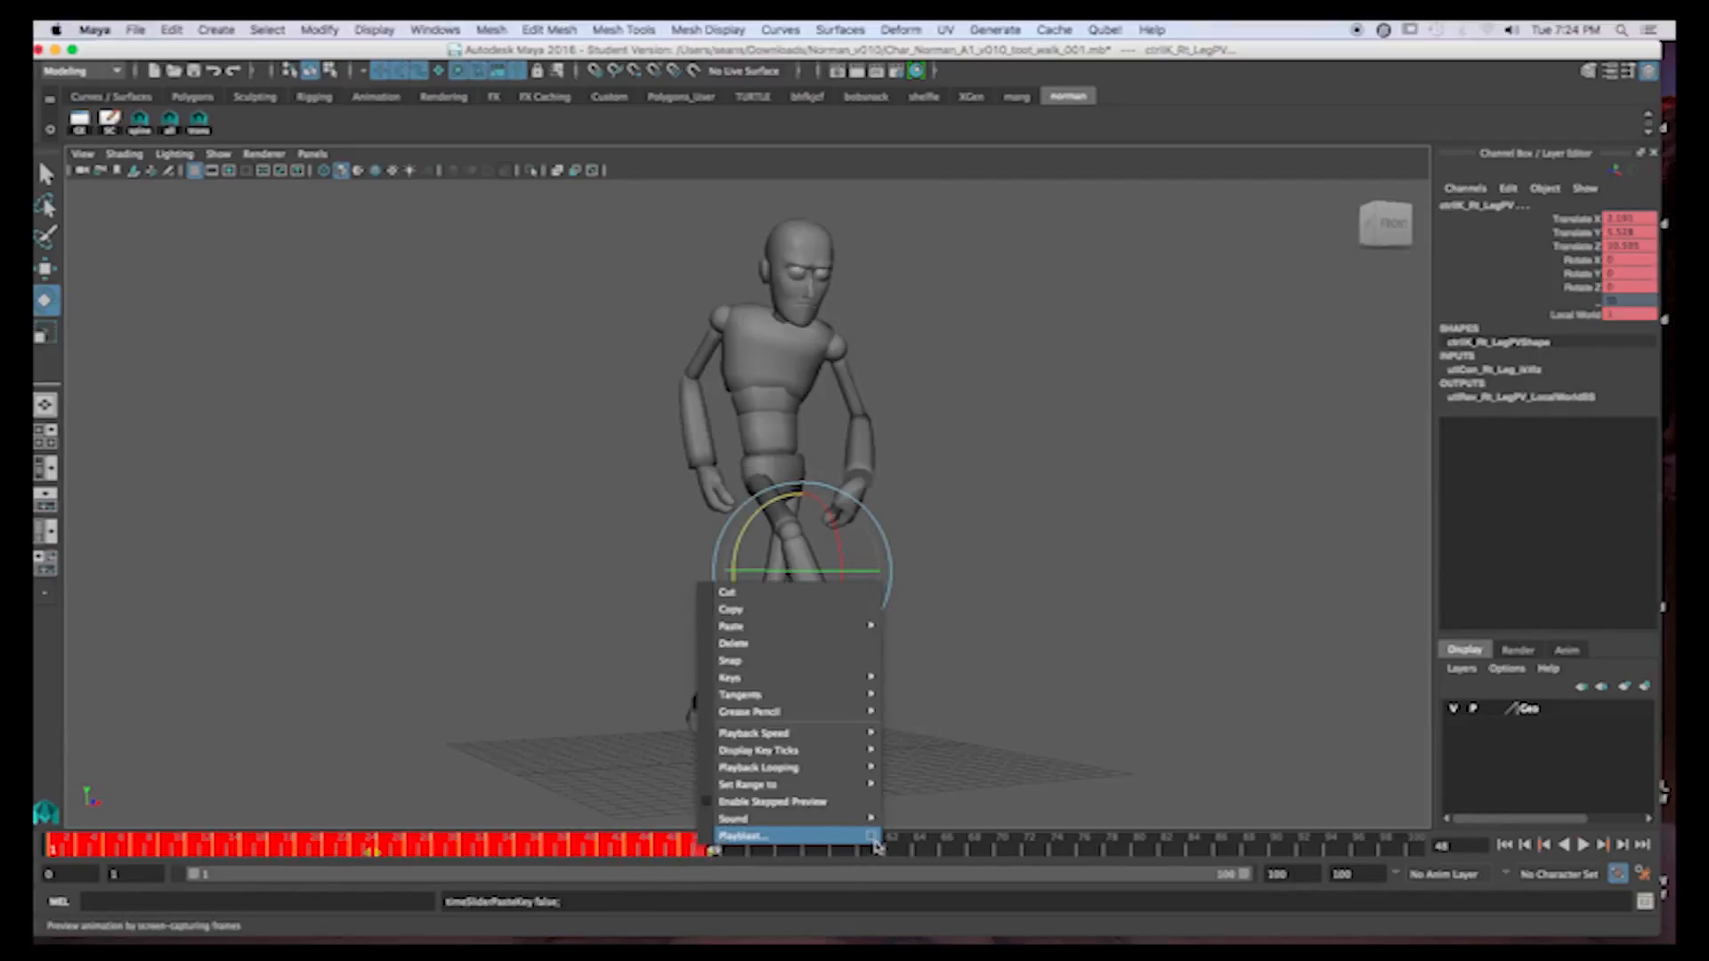
pyautogui.click(871, 837)
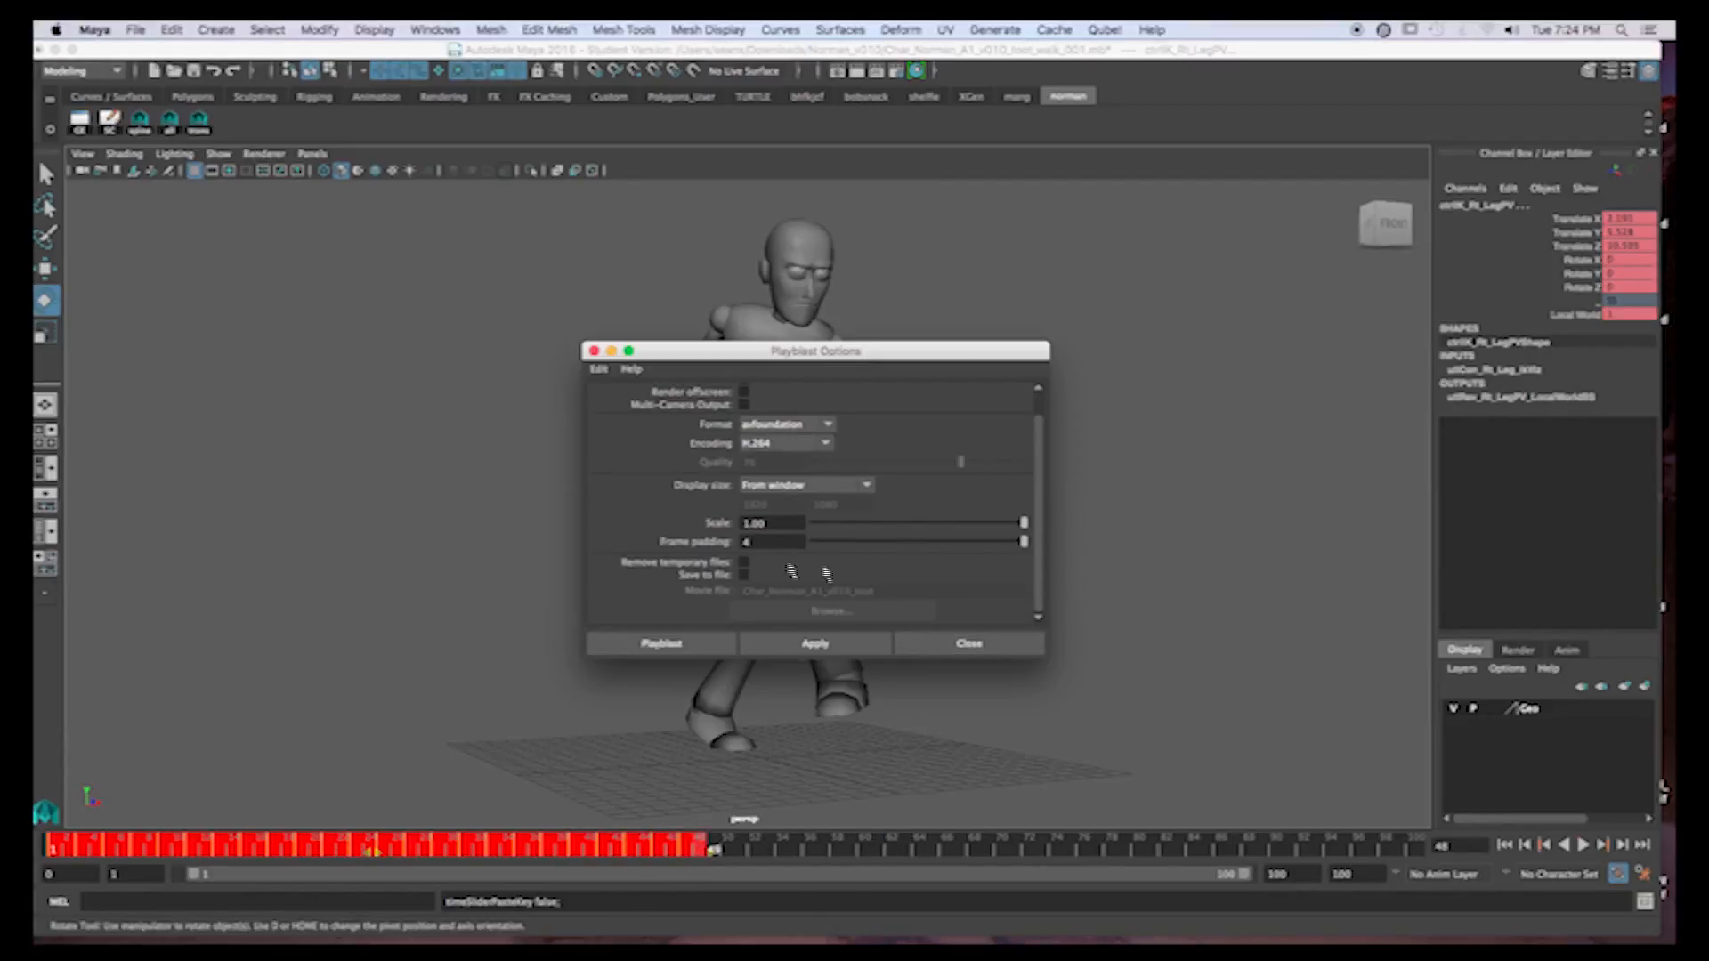
pyautogui.click(814, 643)
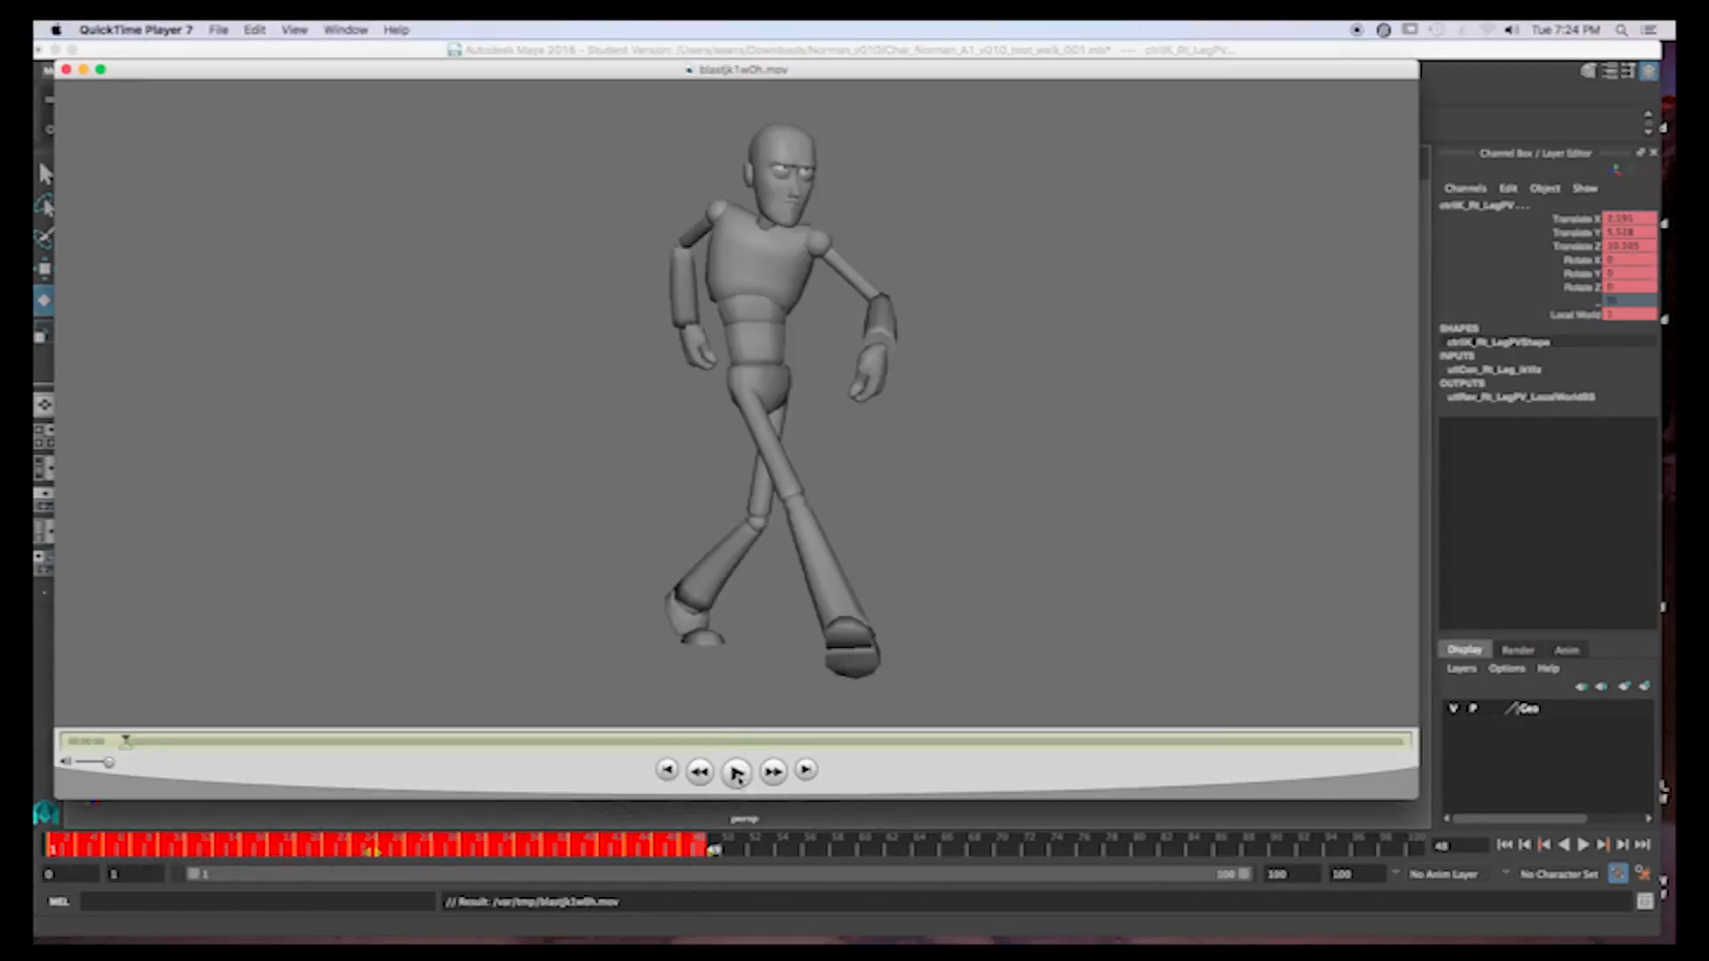
# Play the playblast movie through in QuickTime Player to review the walk, and close it
pyautogui.click(737, 772)
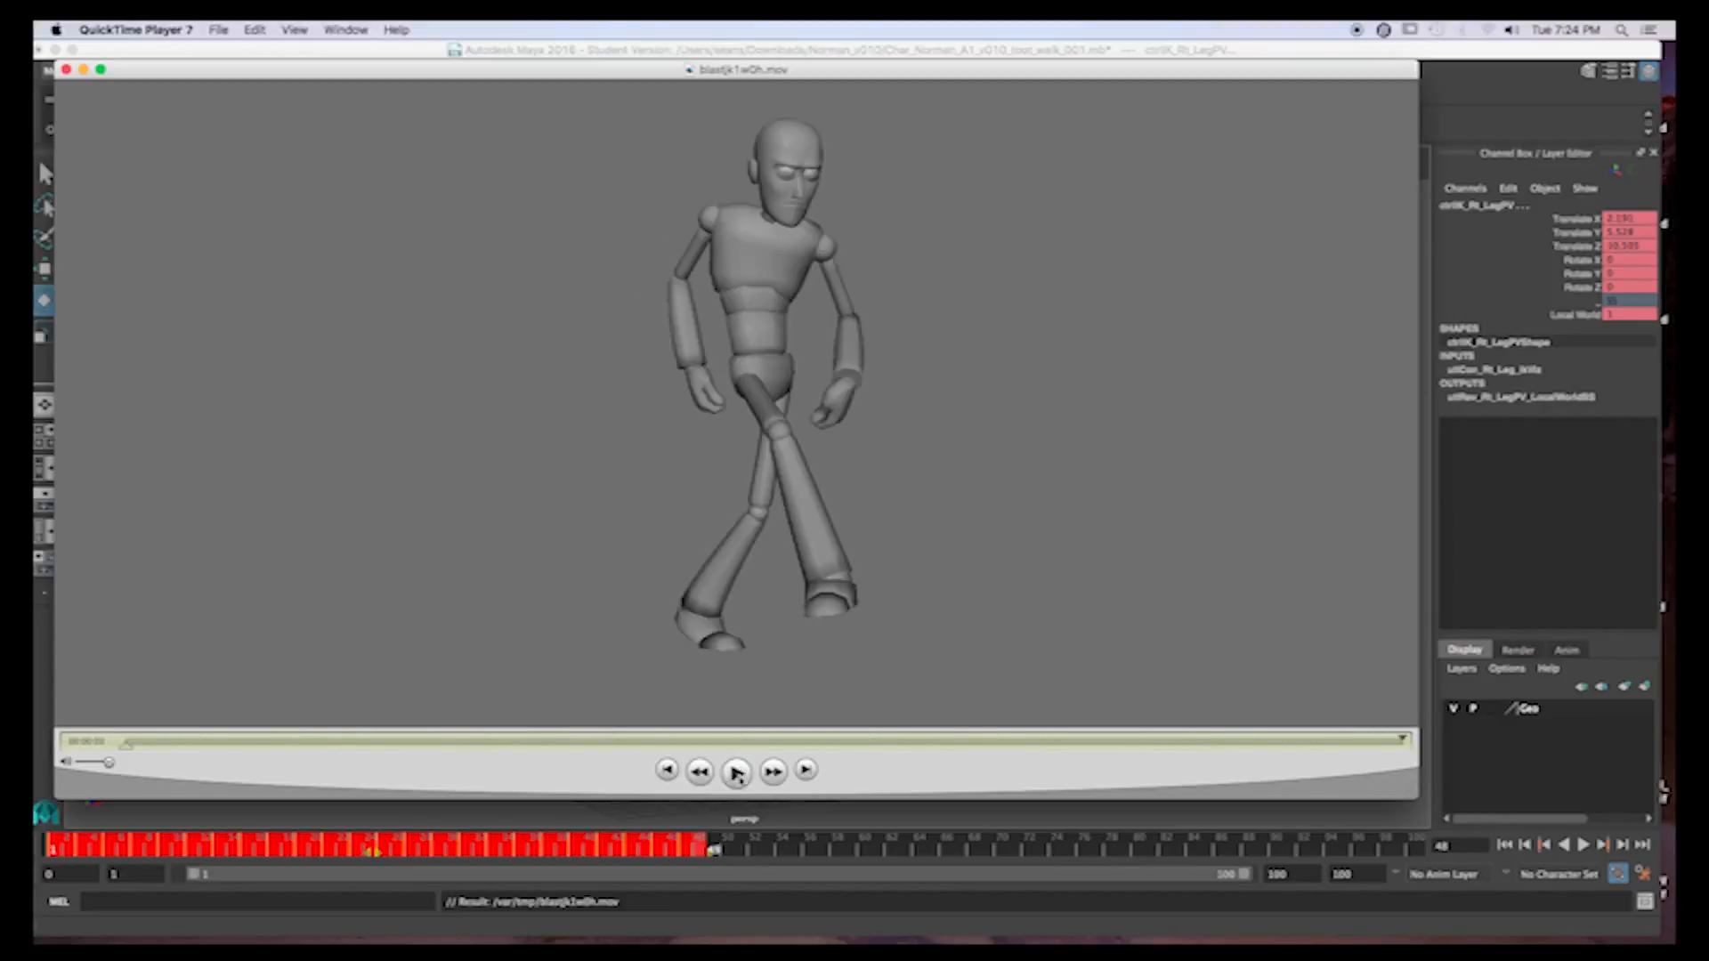
pyautogui.click(737, 773)
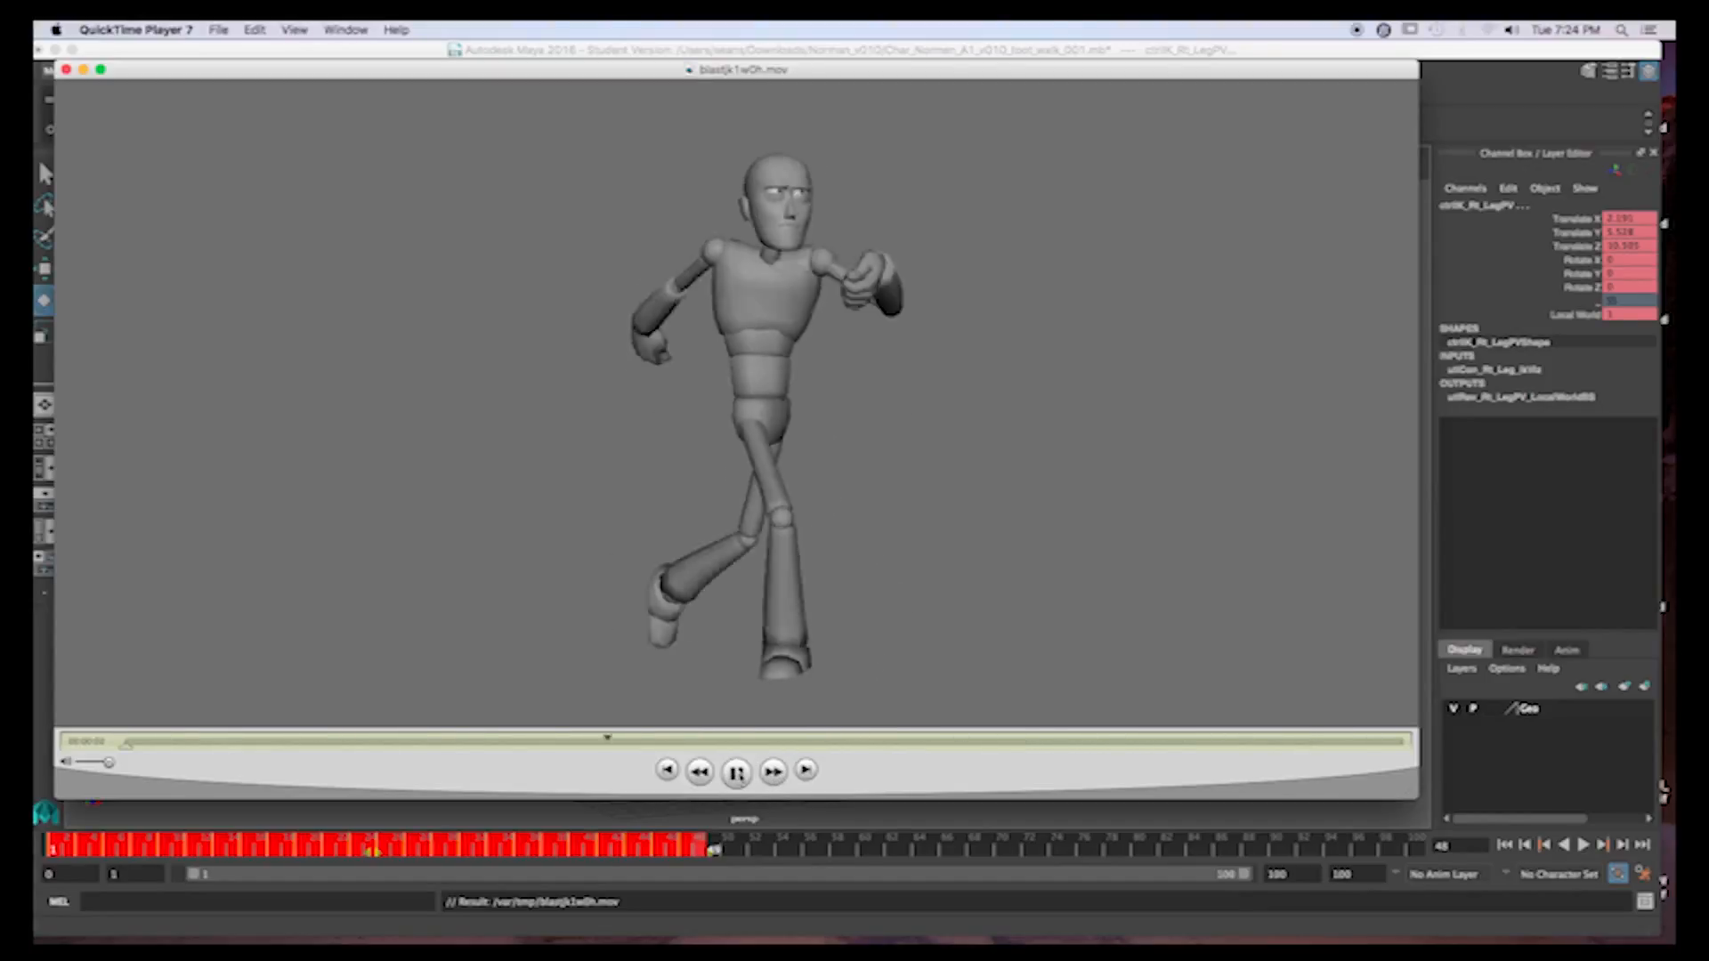
pyautogui.click(736, 772)
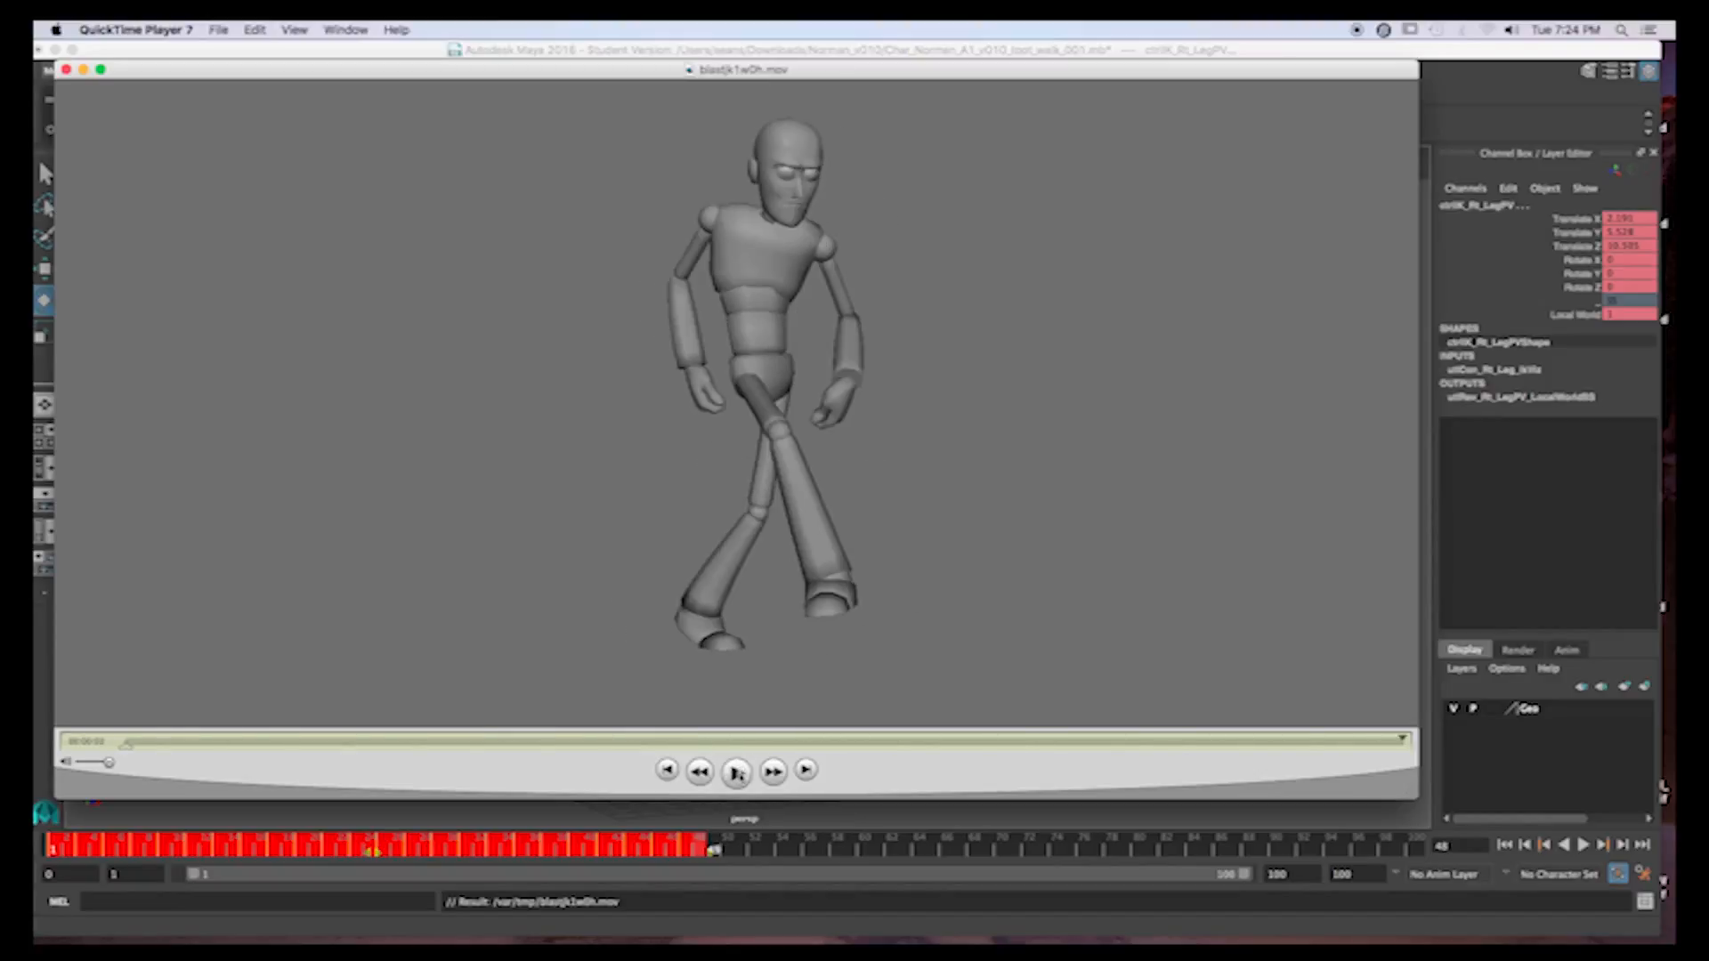
pyautogui.click(66, 70)
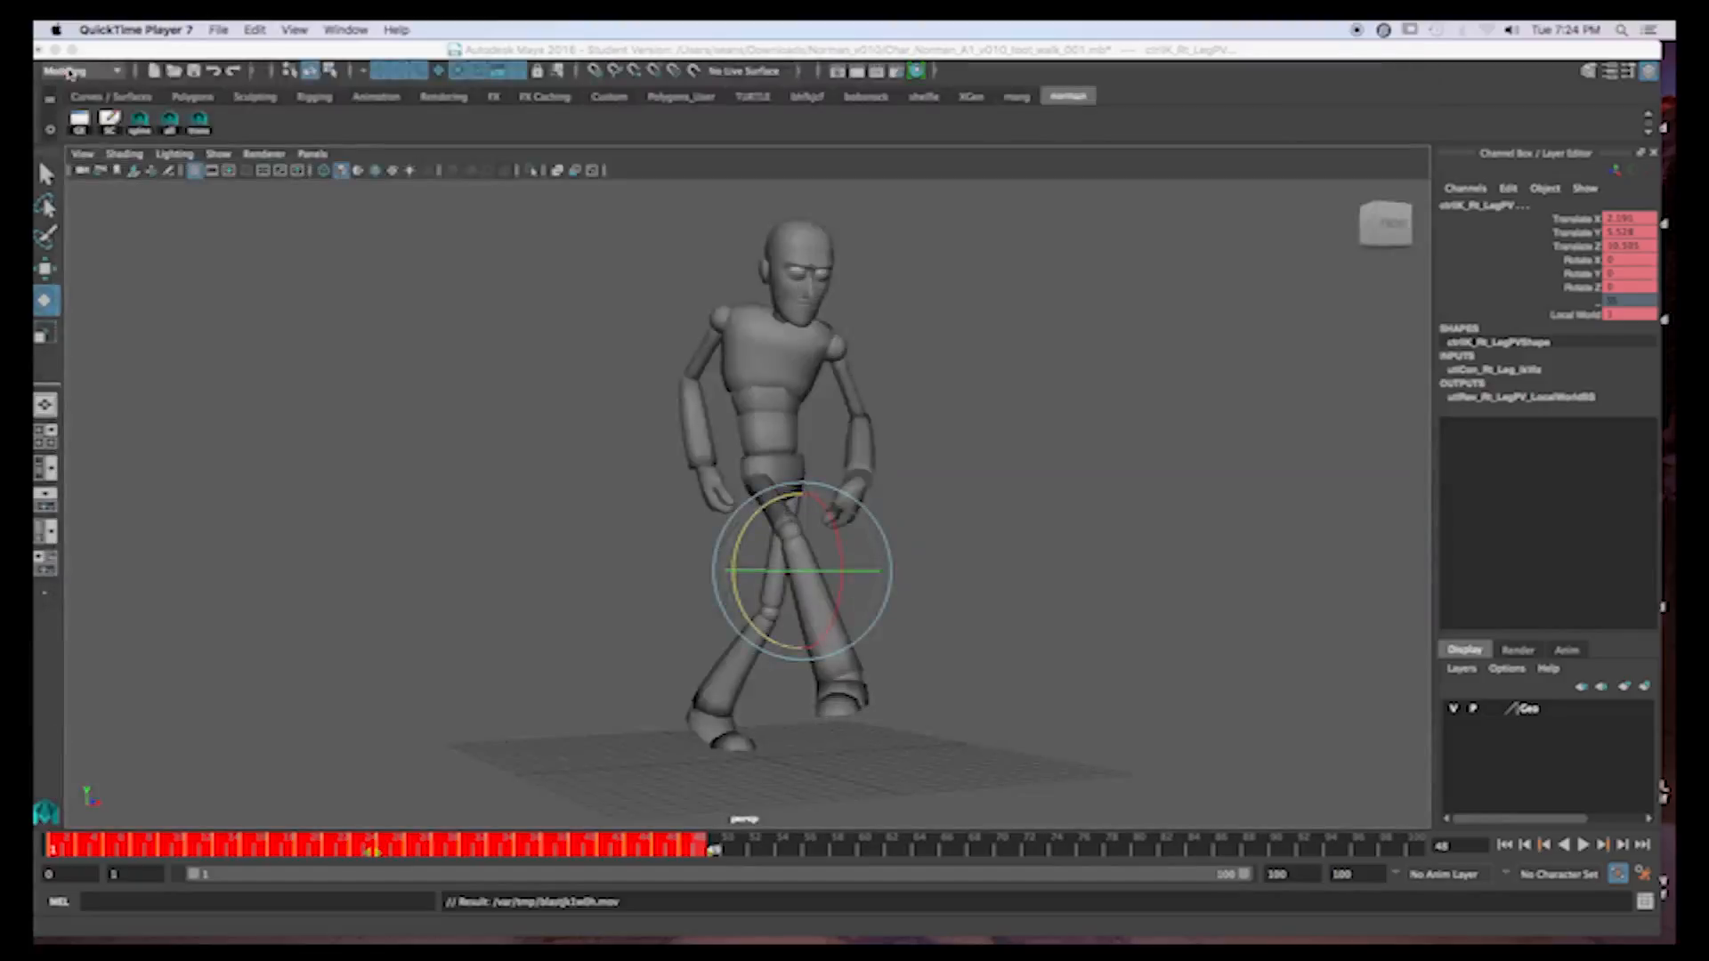
# Clear the time range selection, and undo the walk cycle keys pasted at frames 33 and 17
pyautogui.click(741, 848)
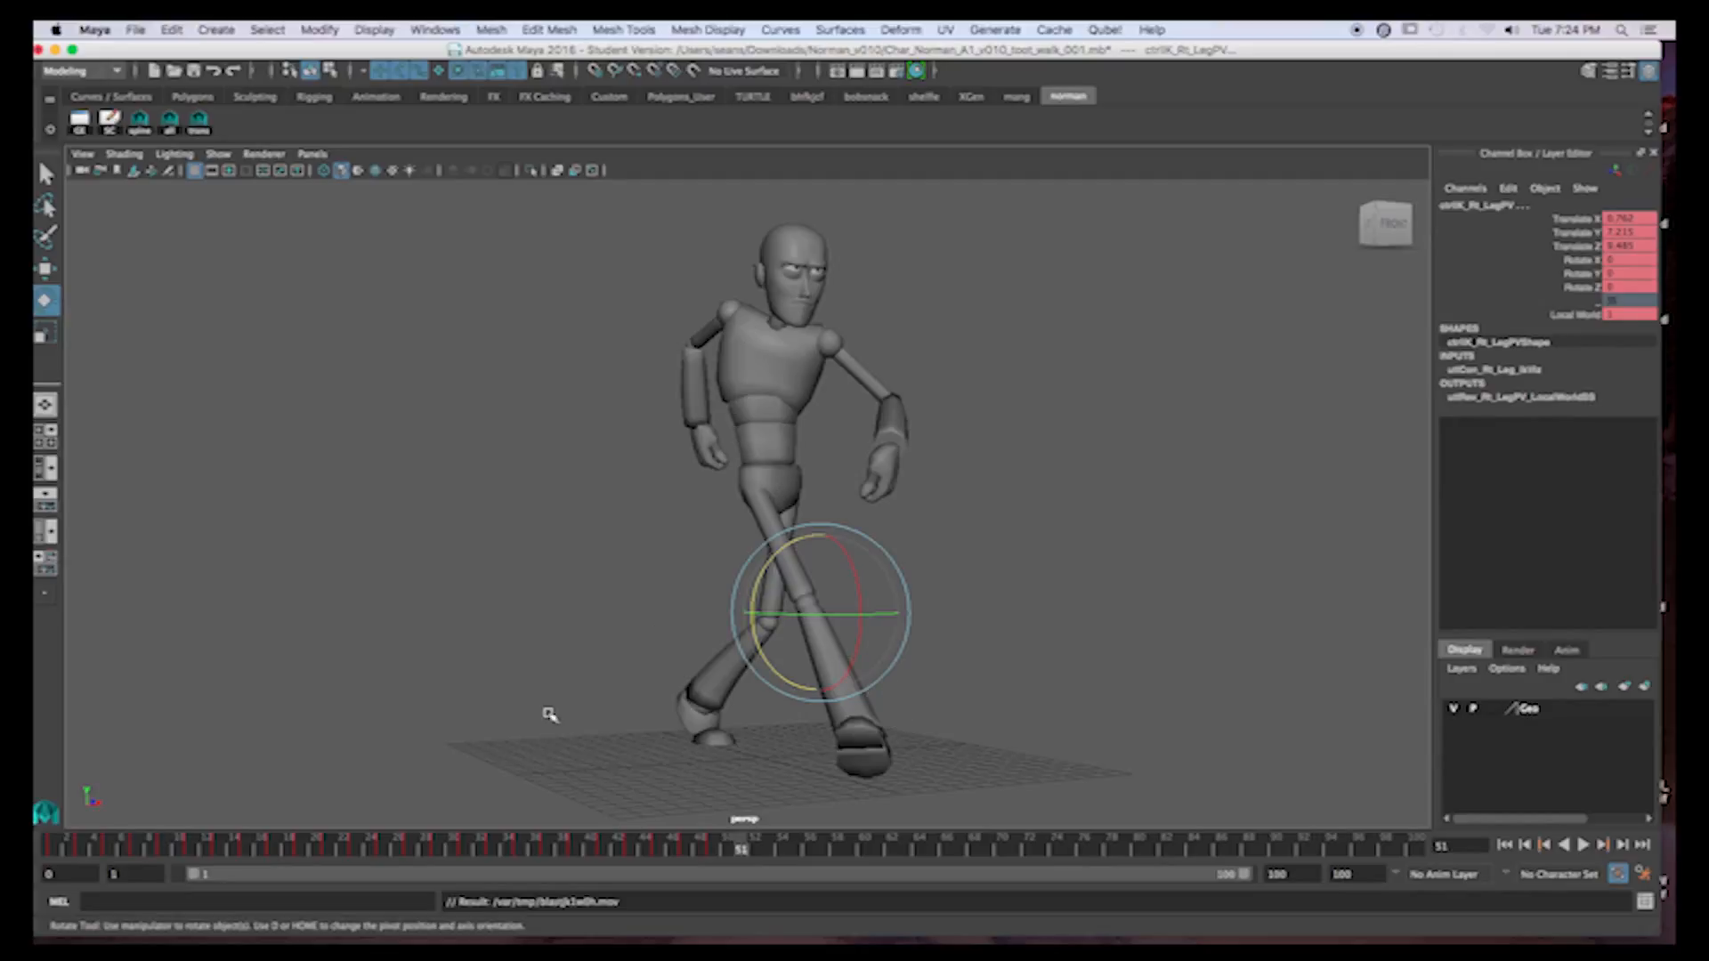
pyautogui.press('z')
pyautogui.press('z')
pyautogui.press('z')
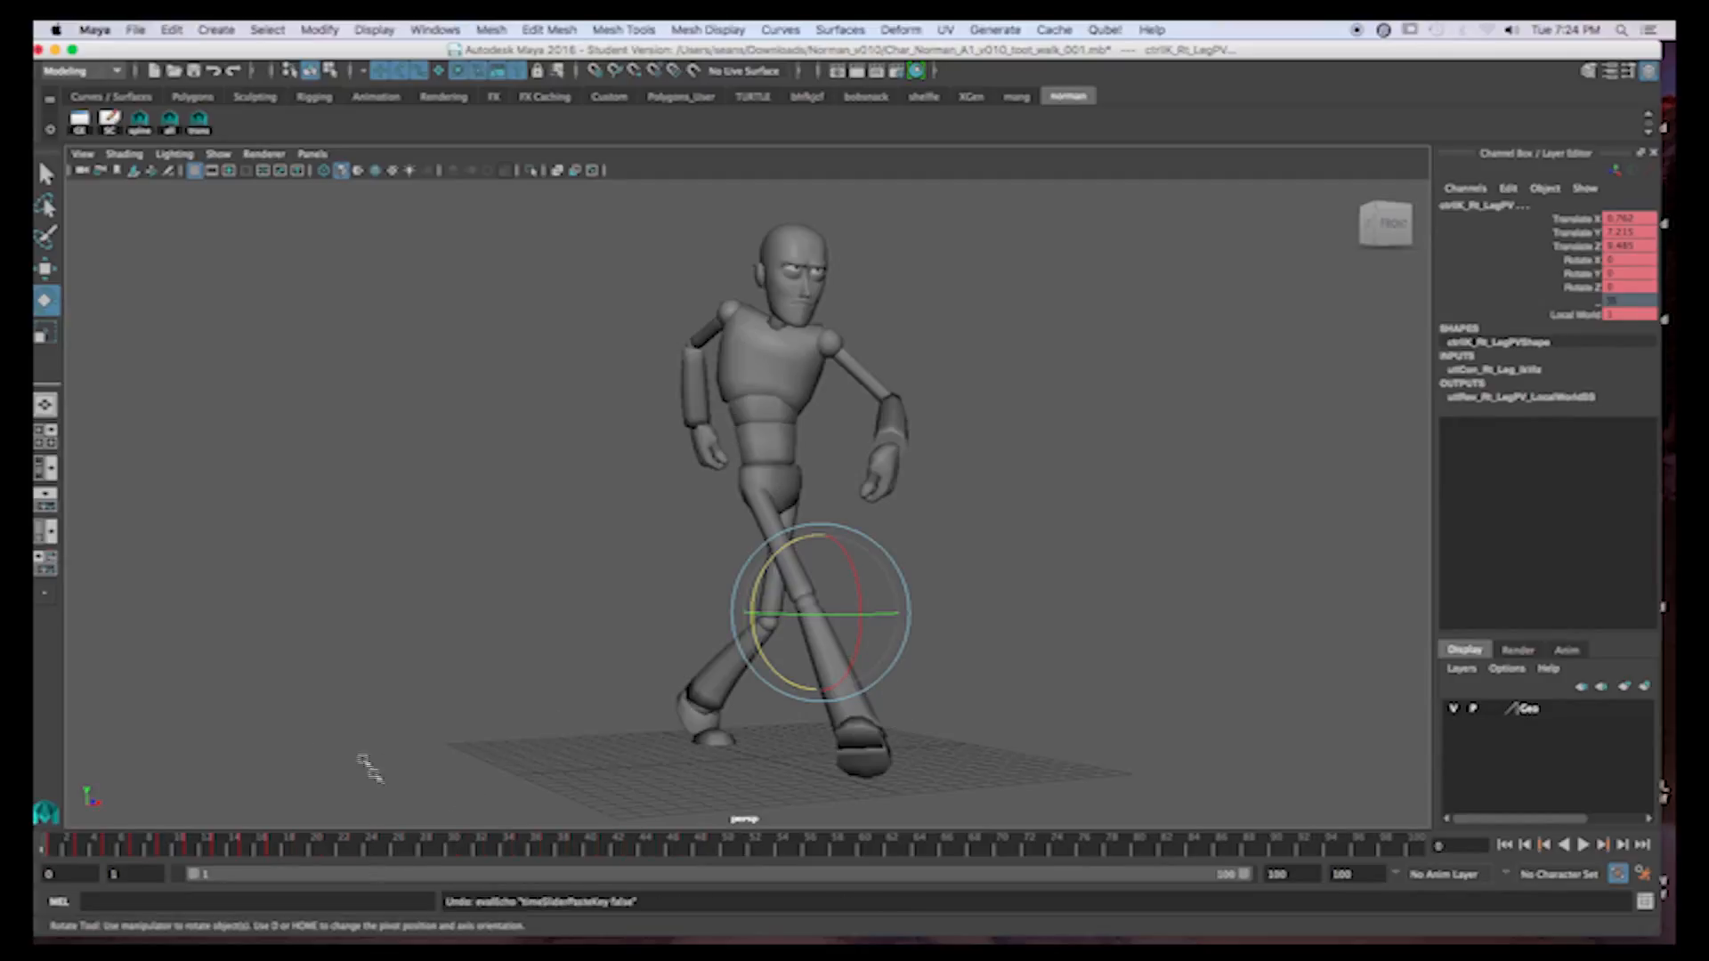
# Set the playback range to end at frame 17, and view the single walk cycle from another angle
pyautogui.click(1315, 879)
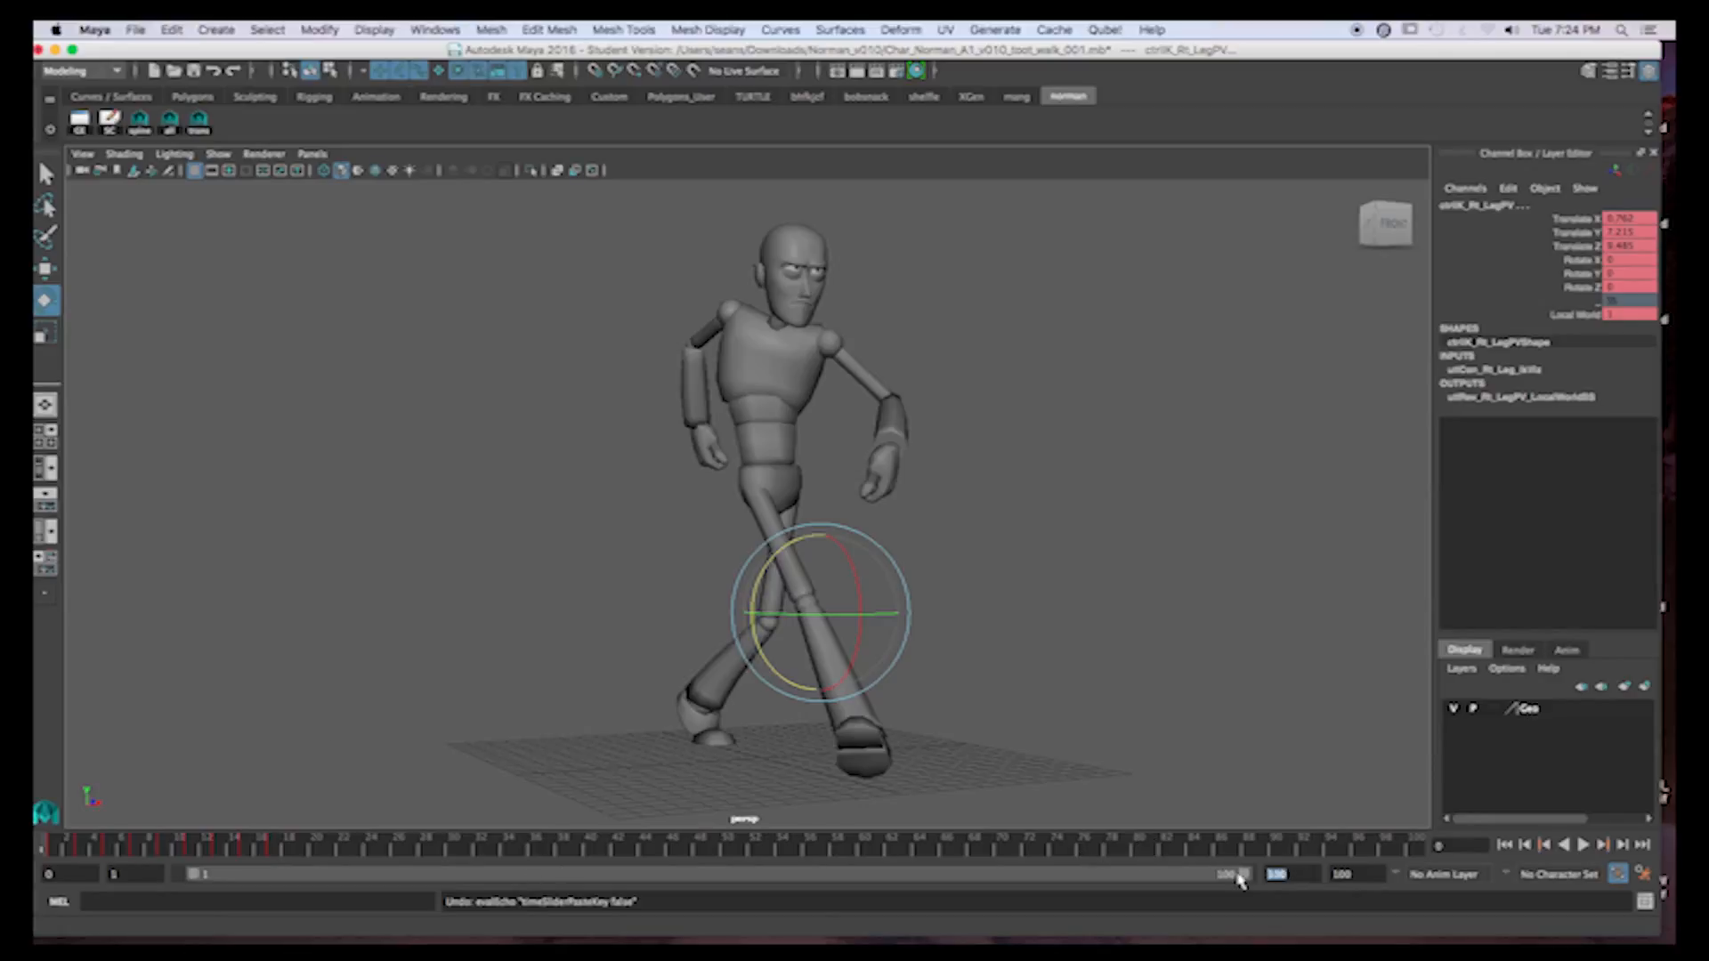
pyautogui.press('Return')
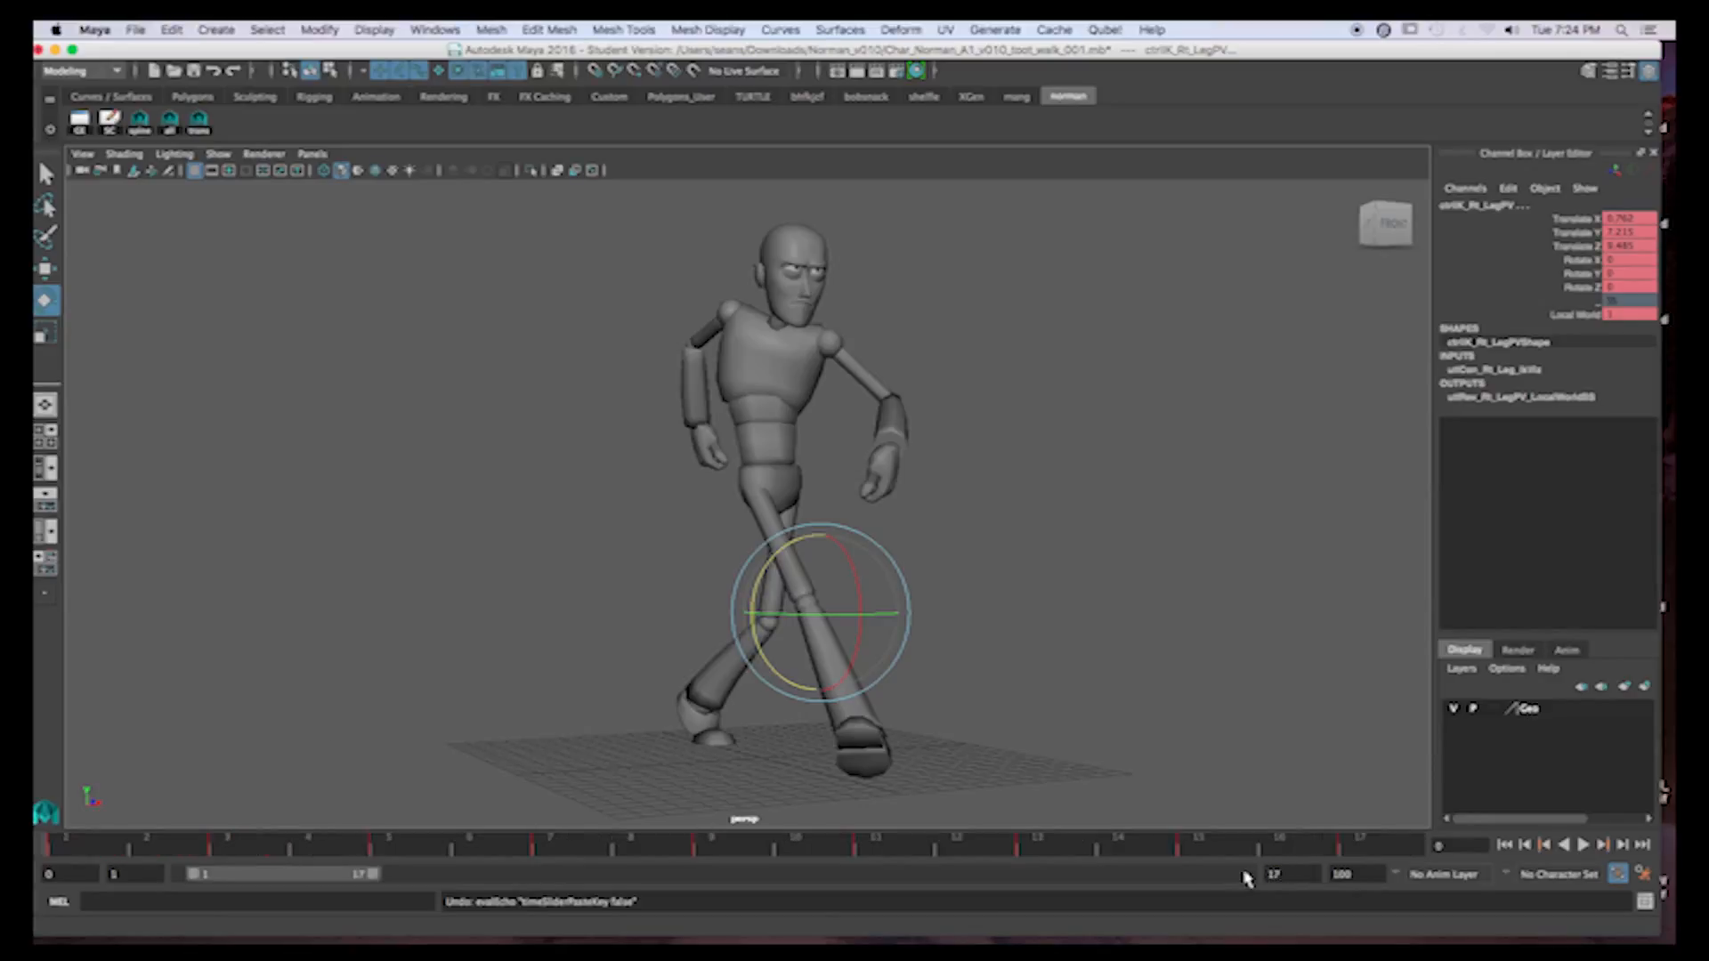
pyautogui.click(1424, 838)
pyautogui.moveTo(784, 627)
pyautogui.keyDown('alt'); pyautogui.mouseDown()
pyautogui.moveTo(837, 626)
pyautogui.moveTo(706, 553)
pyautogui.moveTo(900, 554)
pyautogui.mouseUp(); pyautogui.keyUp('alt')
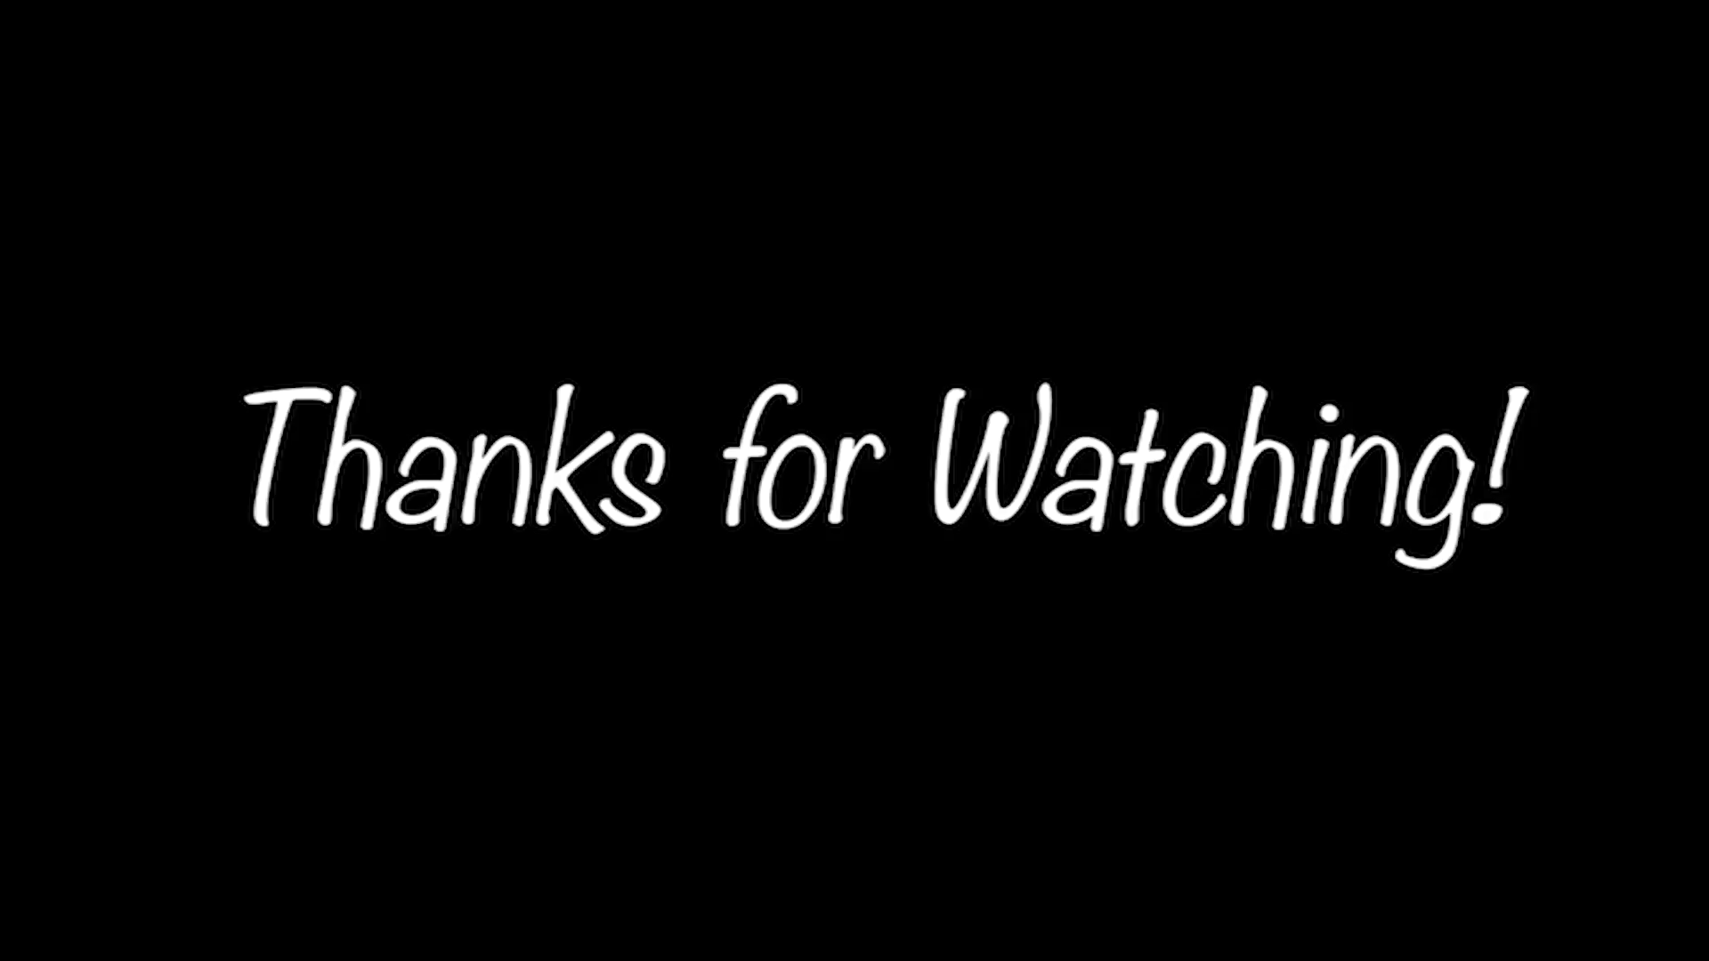